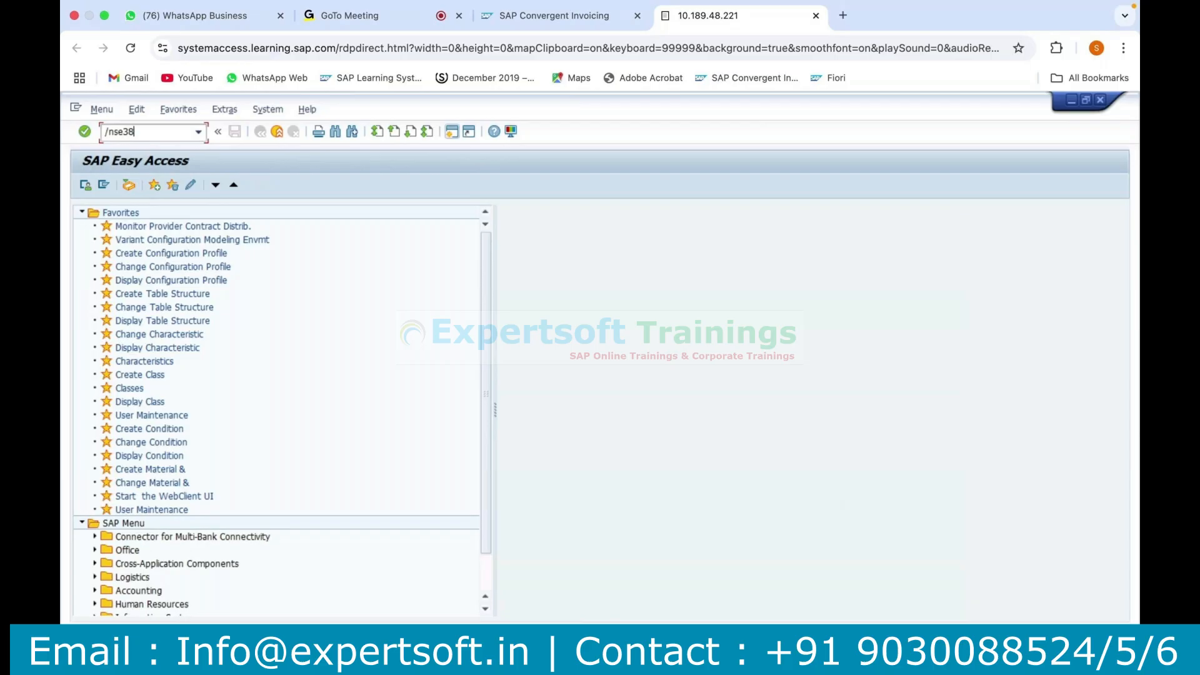
Open the ABAP Editor with /nse38 and run the program RFKKBIXBITSAMPLE.
key(Return)
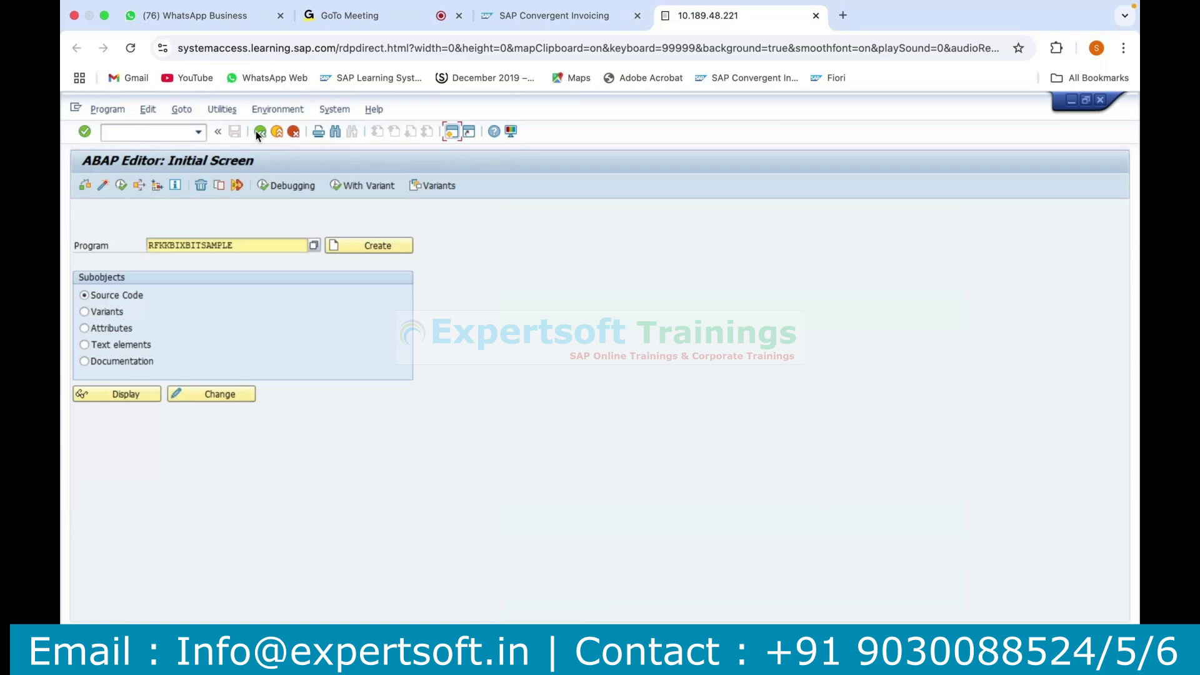
click(240, 247)
drag(199, 237, 181, 240)
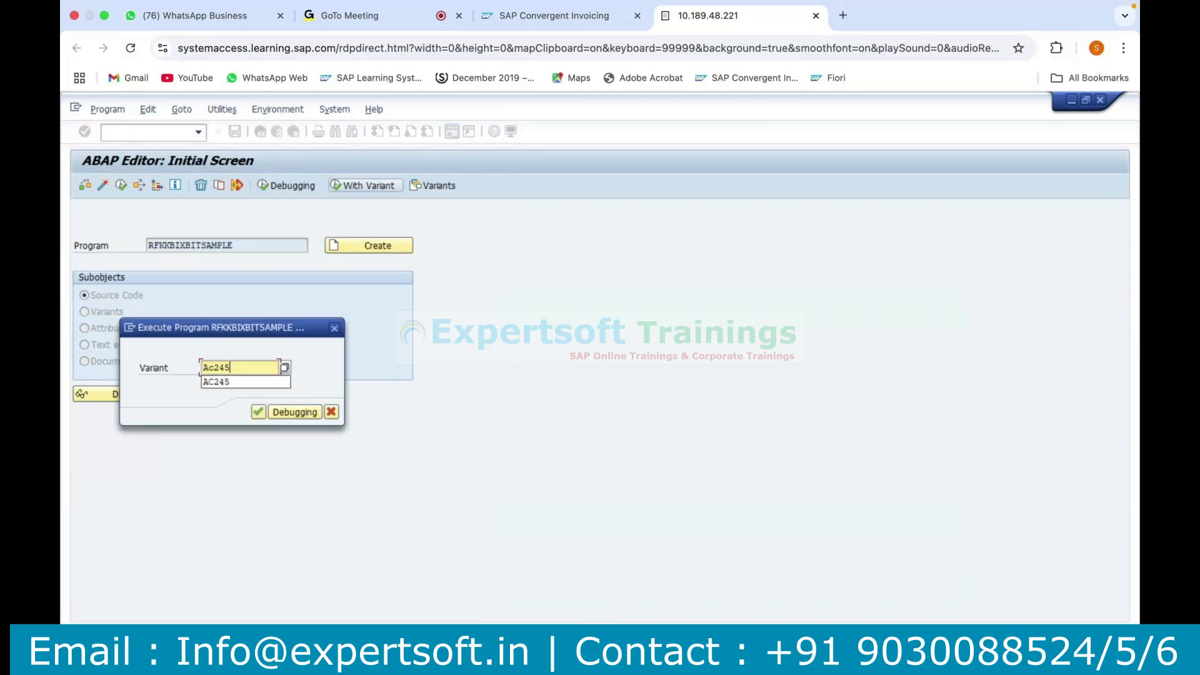
key(Return)
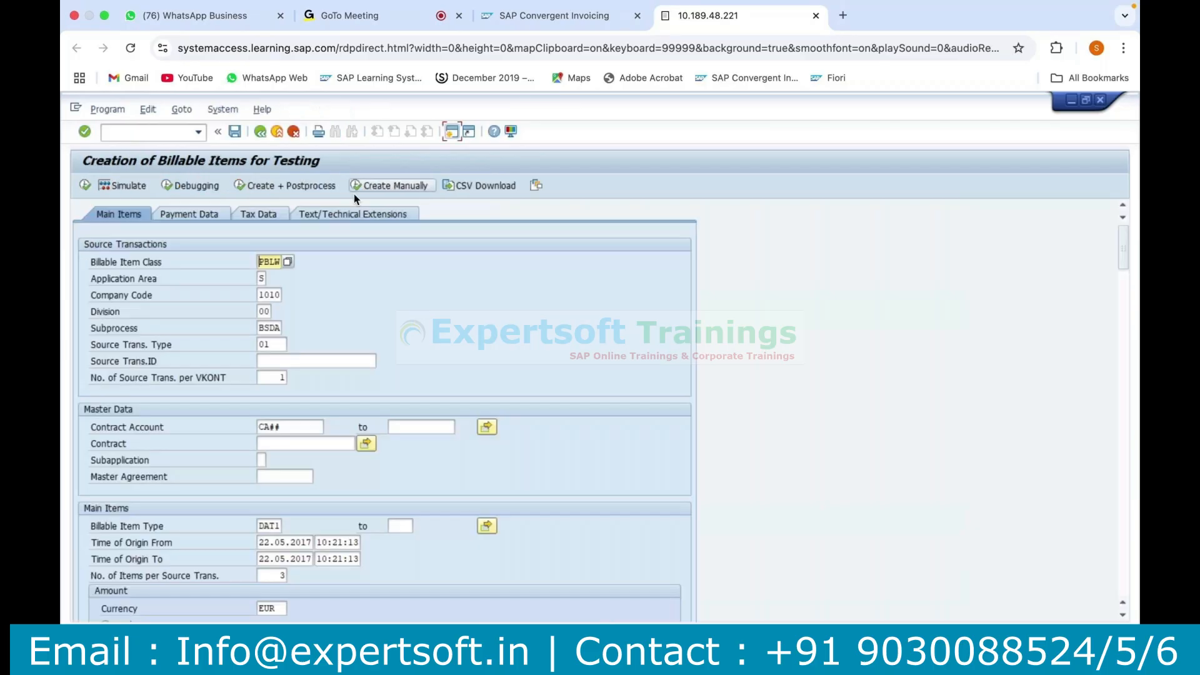
Set the contract account for the test billable items to CA02.
click(299, 428)
key(BackSpace)
key(BackSpace)
click(296, 440)
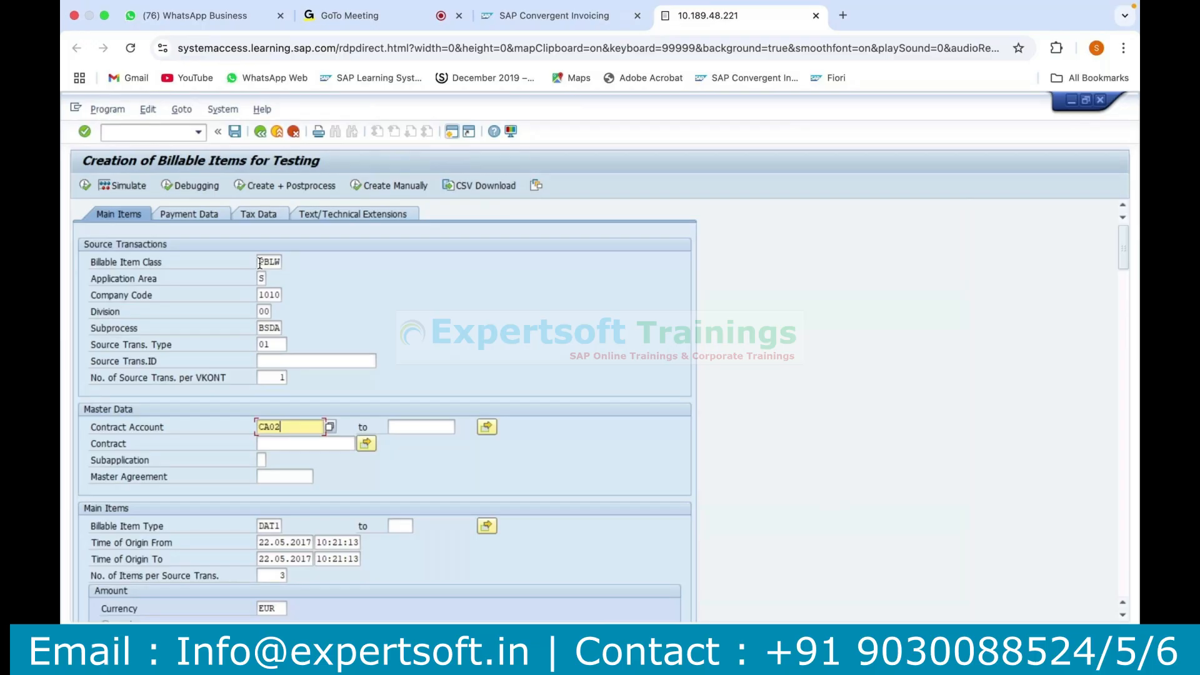
Examine the billable item class, application area, subprocess, item type, fixed amount, number of items and number of source transactions.
drag(260, 263, 285, 264)
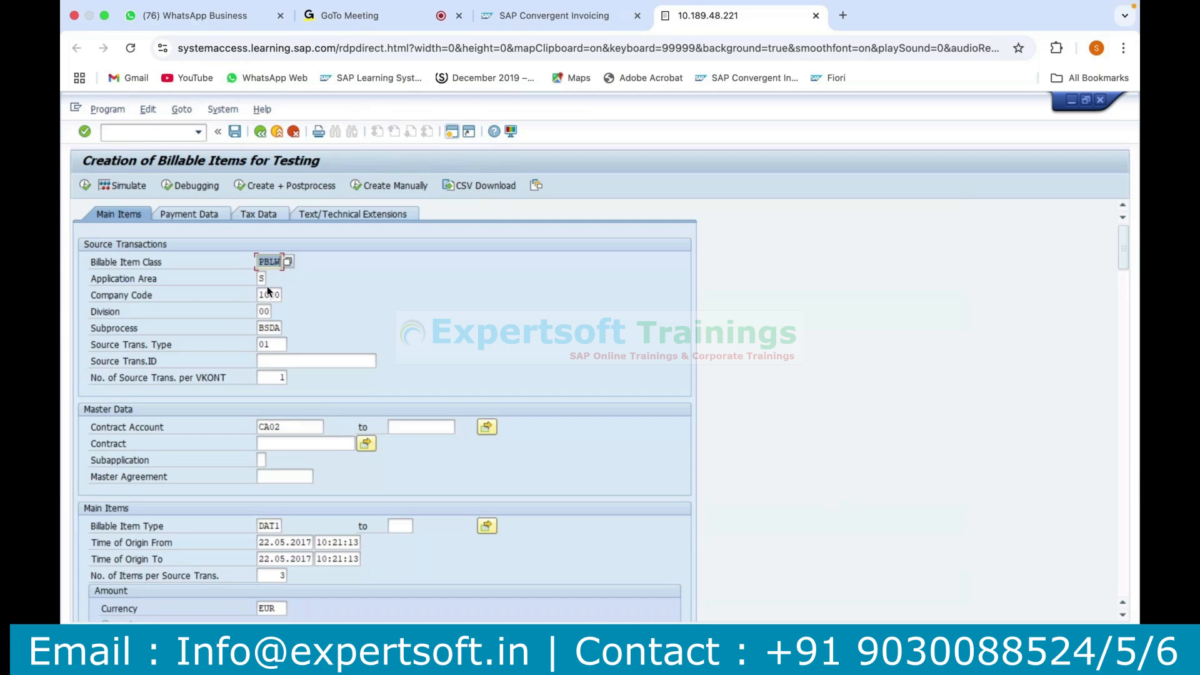
click(260, 278)
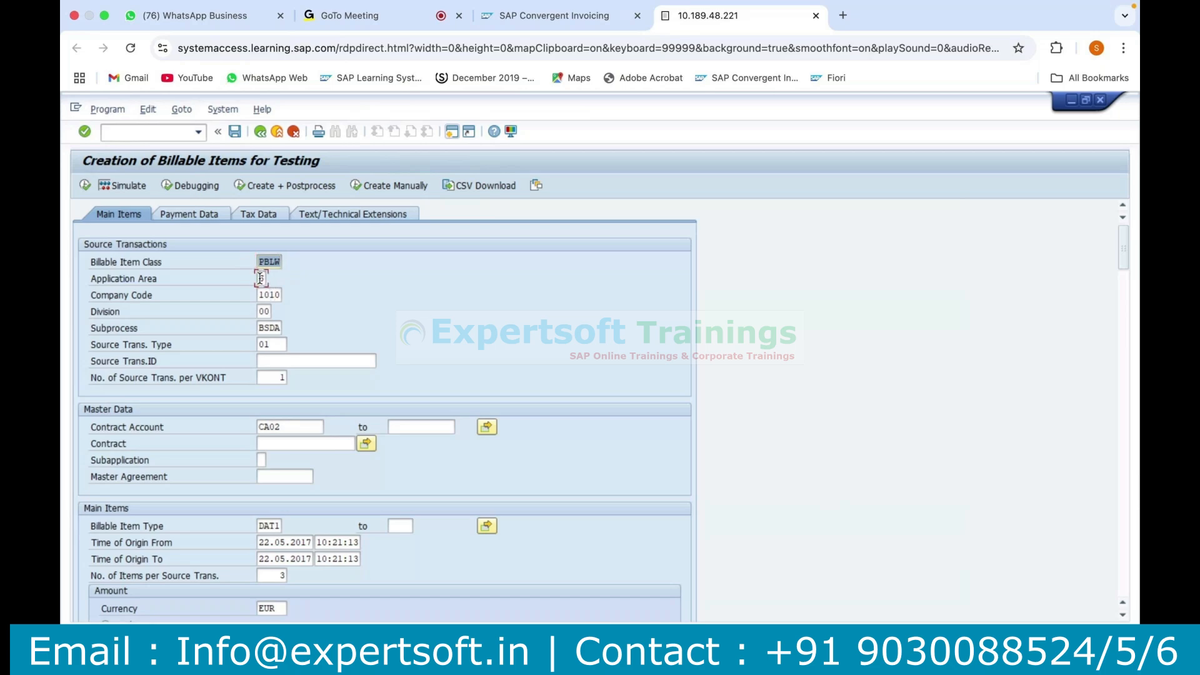
click(268, 328)
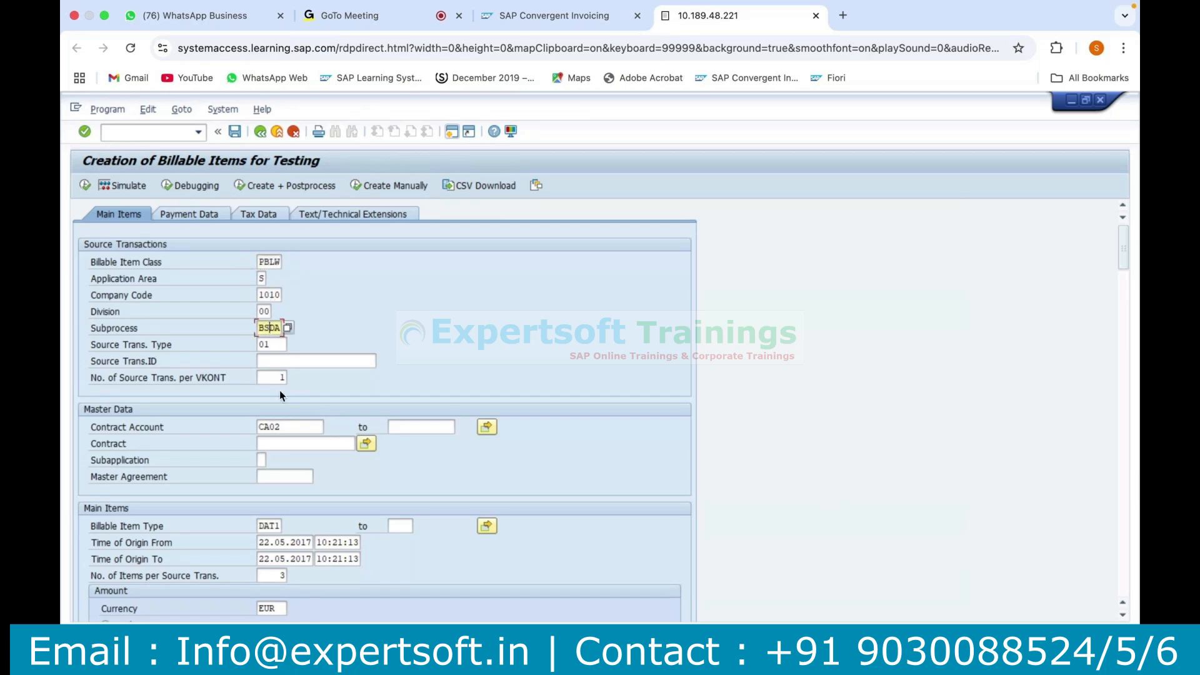
click(292, 432)
drag(292, 432, 244, 430)
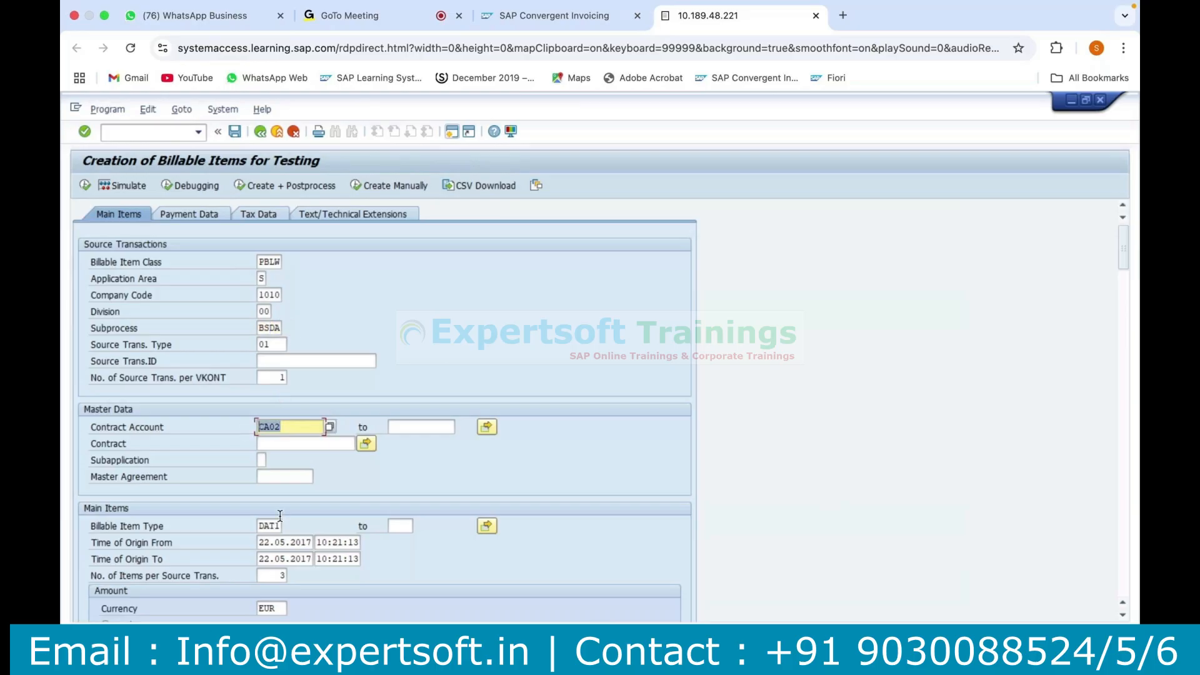
click(277, 529)
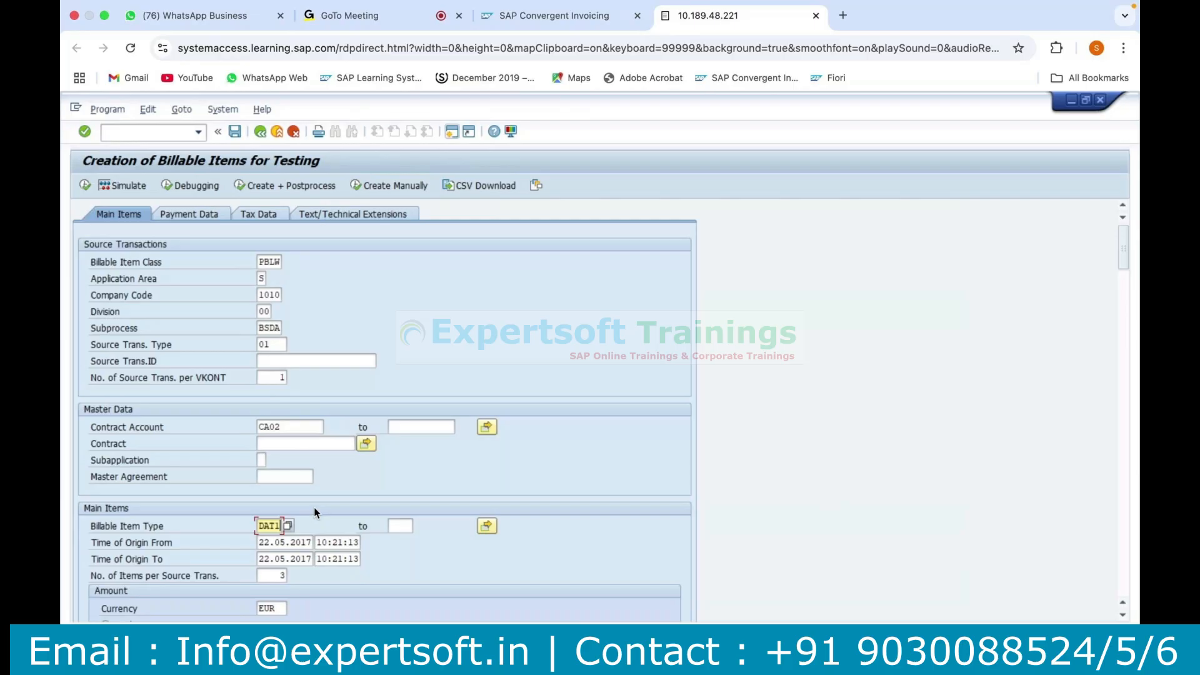
scroll(313, 513, down, 1)
scroll(314, 507, down, 1)
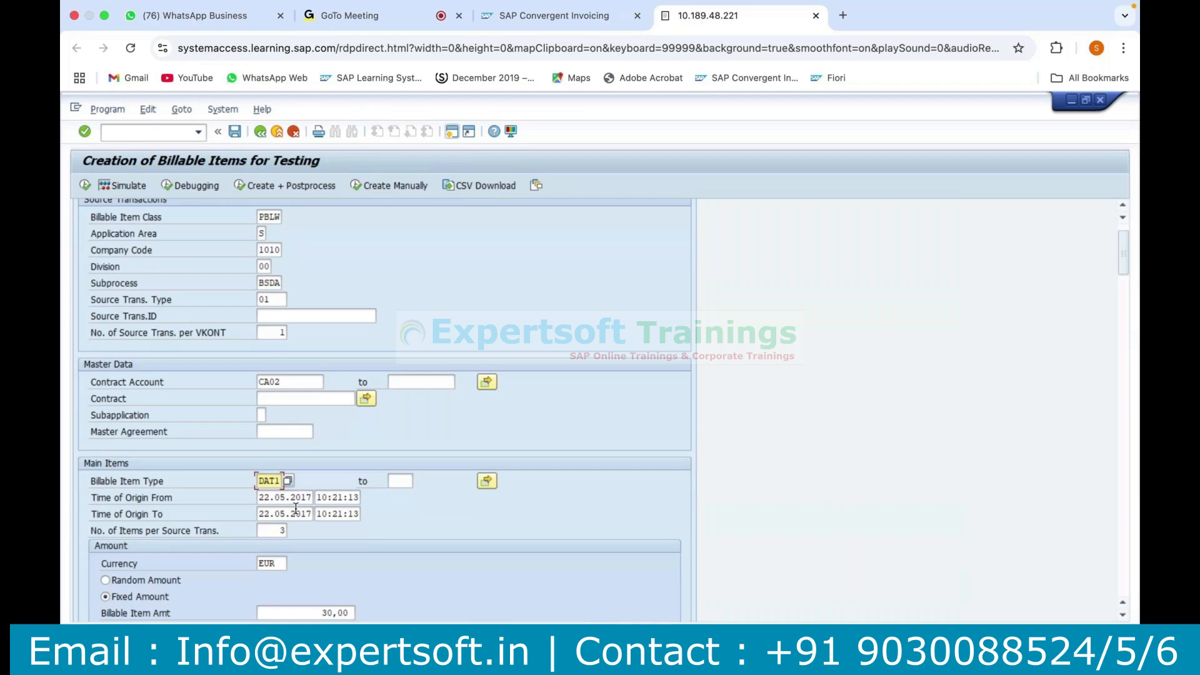
scroll(295, 509, down, 1)
scroll(295, 509, down, 2)
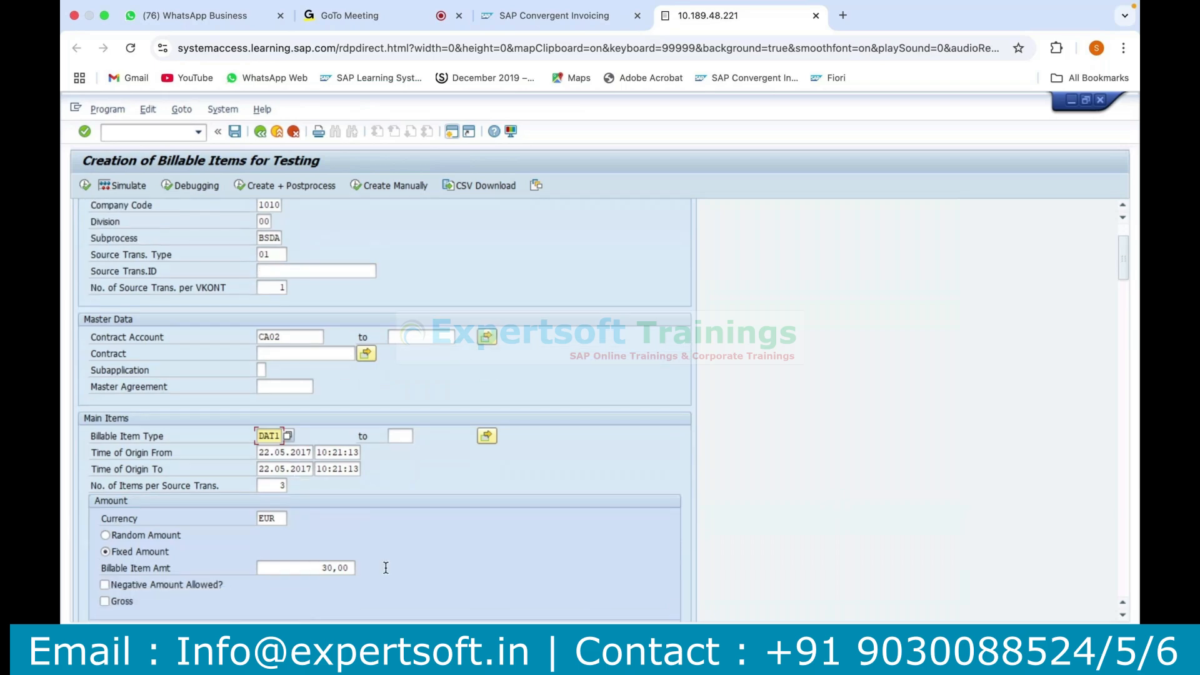
drag(321, 567, 385, 567)
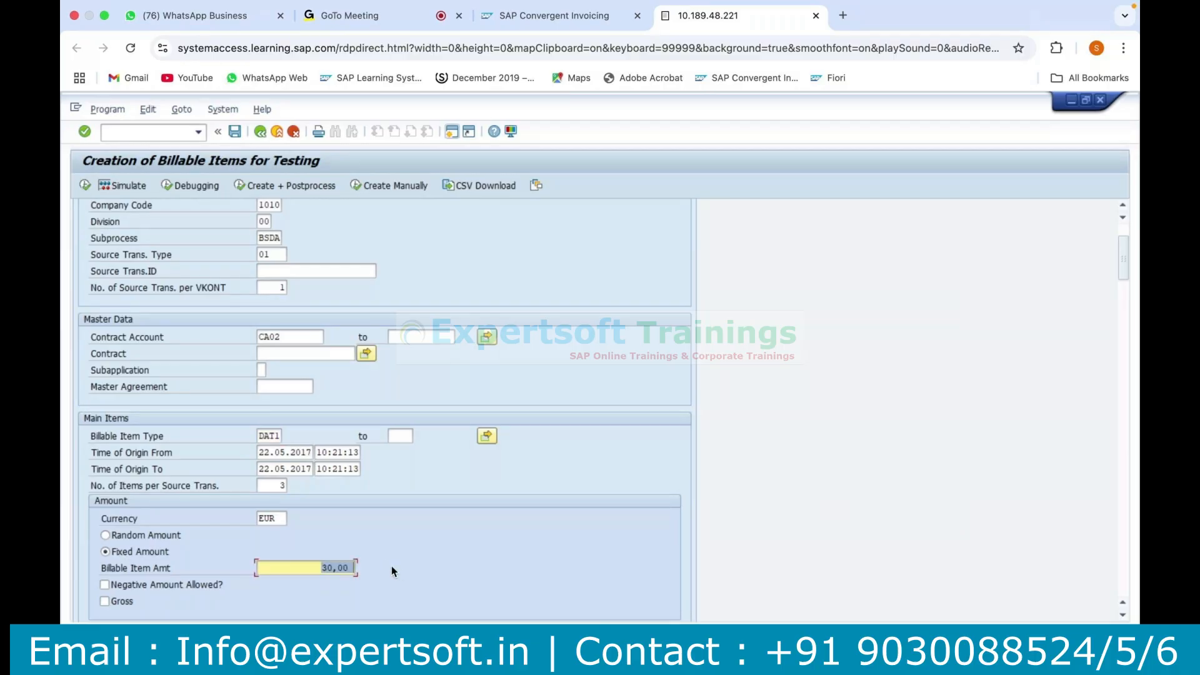
drag(277, 486, 287, 485)
drag(279, 286, 308, 285)
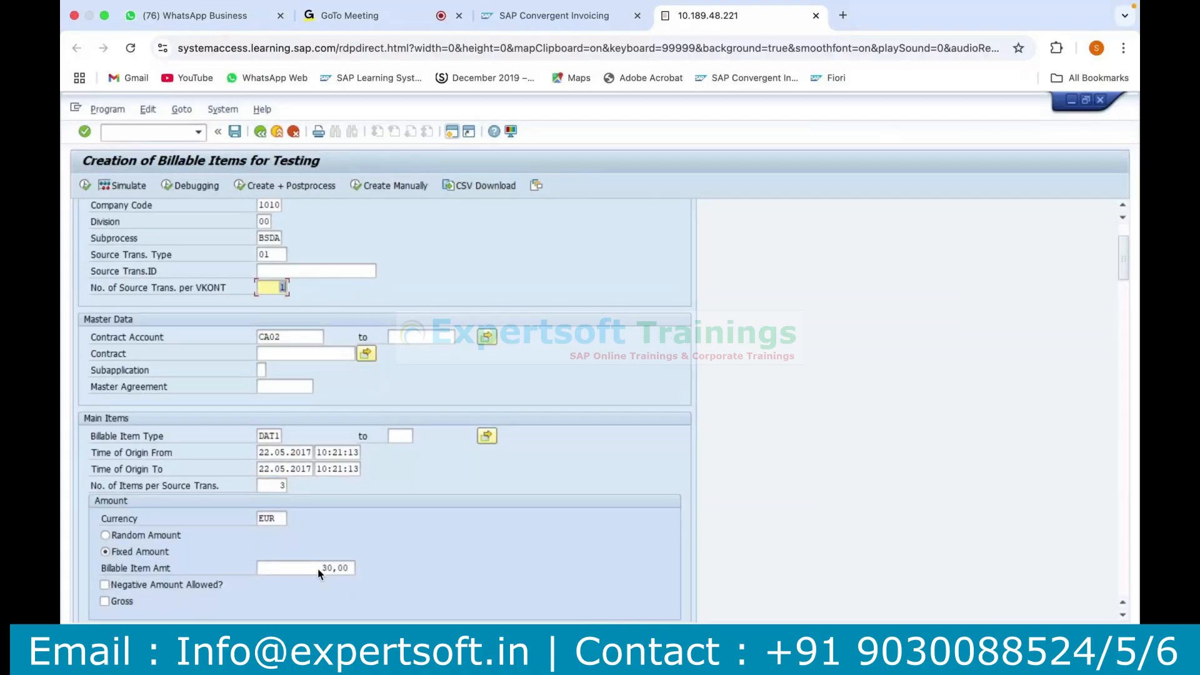
Generate the test billable items and display them with the Amount column totalled.
scroll(95, 199, up, 3)
key(F8)
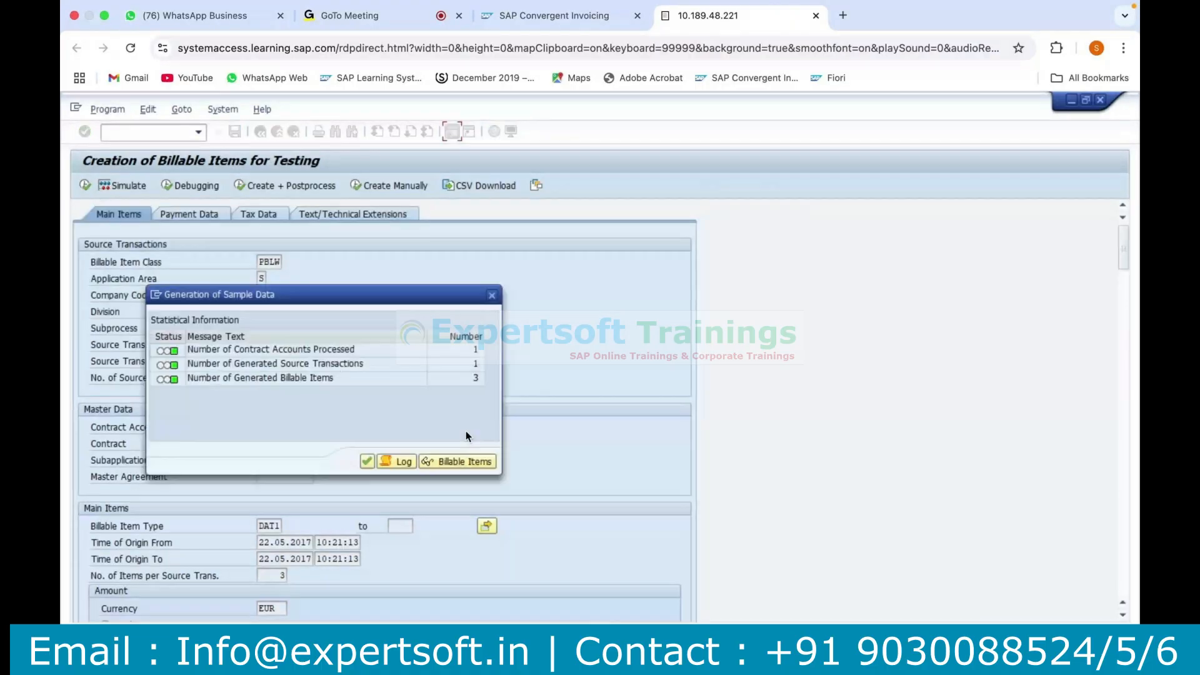
click(479, 463)
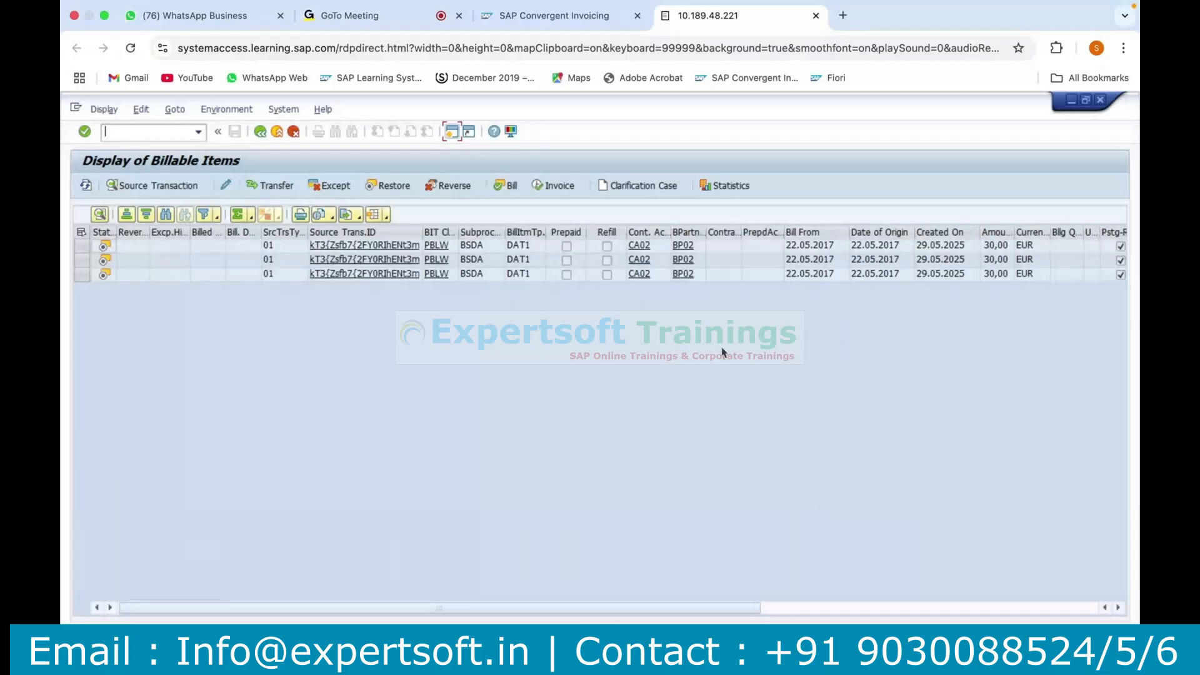
click(990, 233)
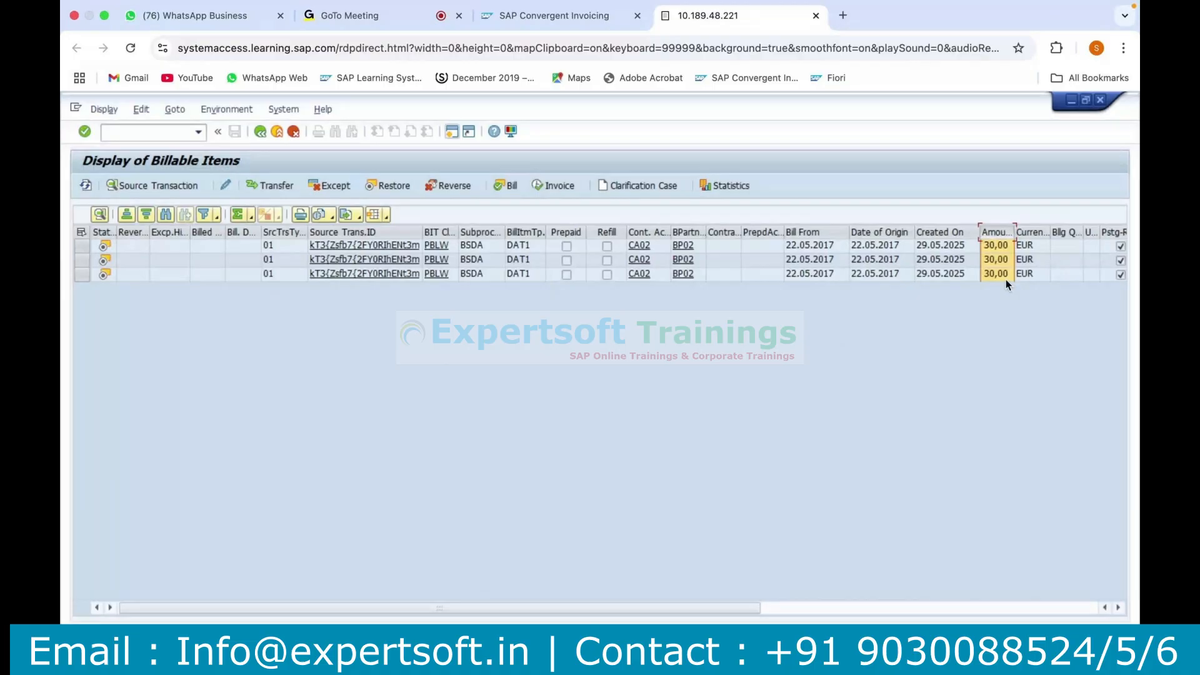
click(237, 214)
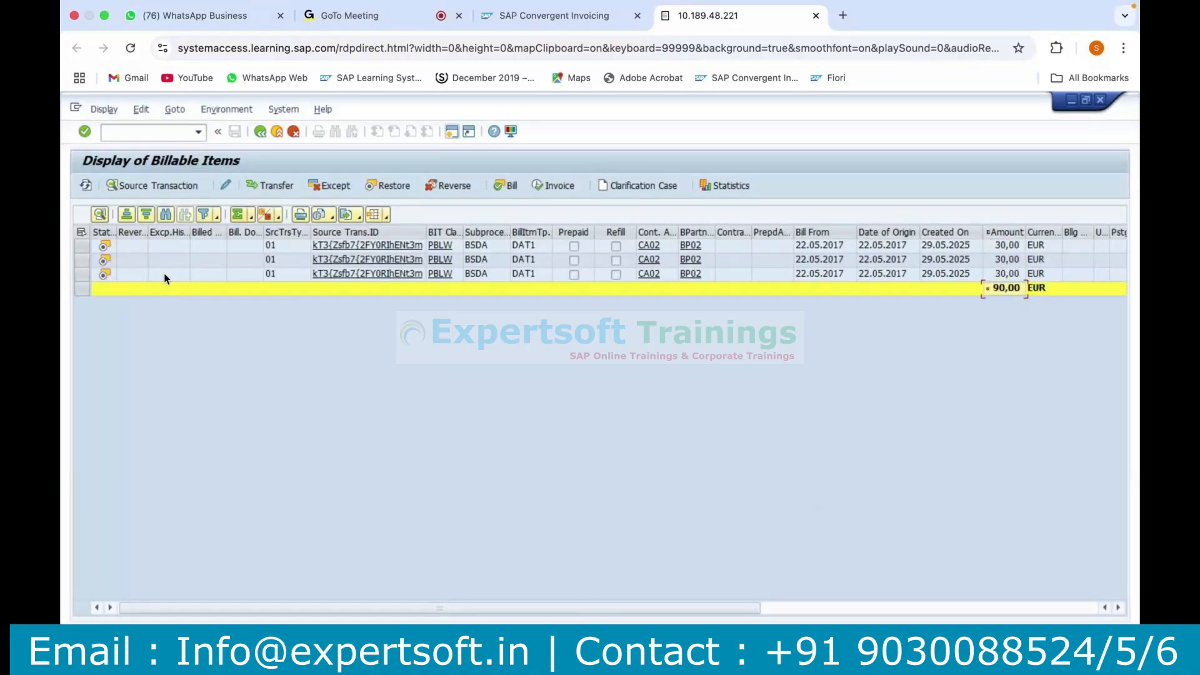
Bill all three billable items as selected items with billing process BIDA and subprocess BSDA, confirming the item selection.
click(78, 243)
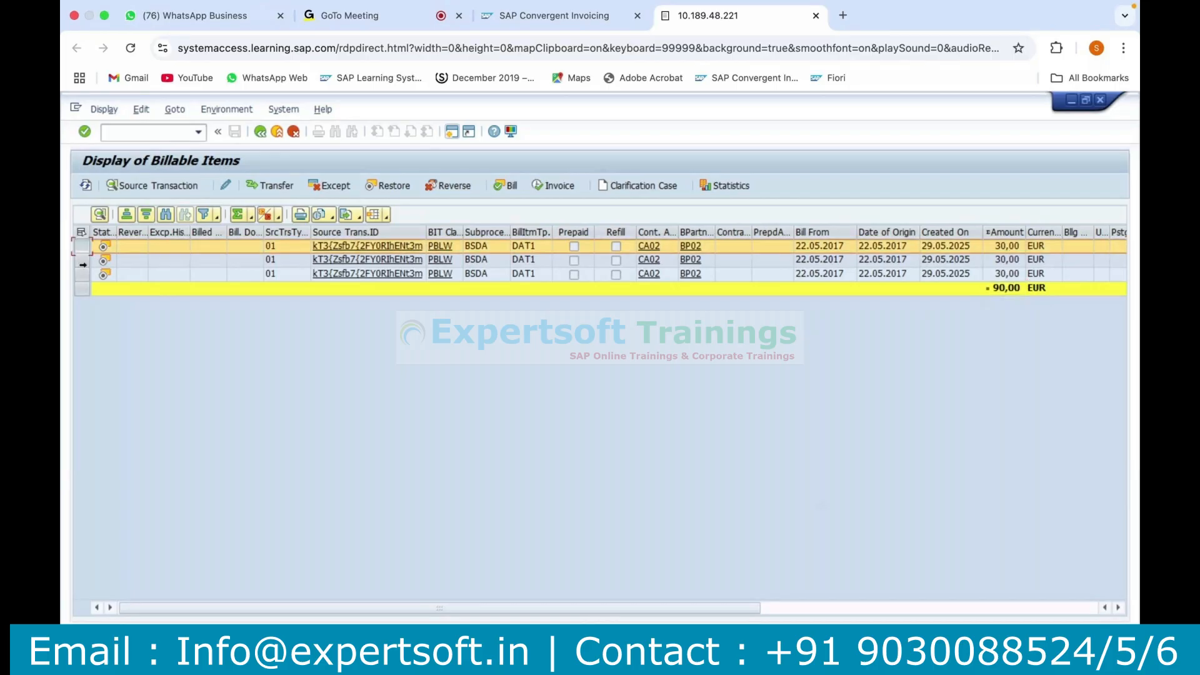
shift+click(82, 262)
shift+click(82, 275)
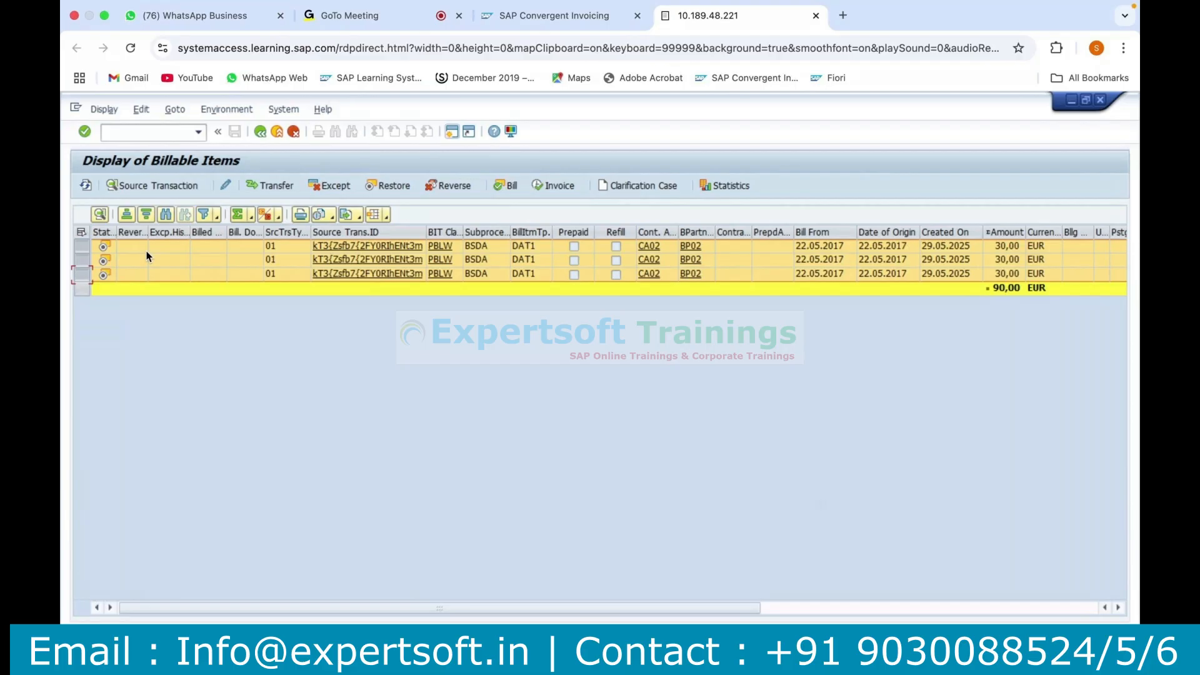
click(507, 186)
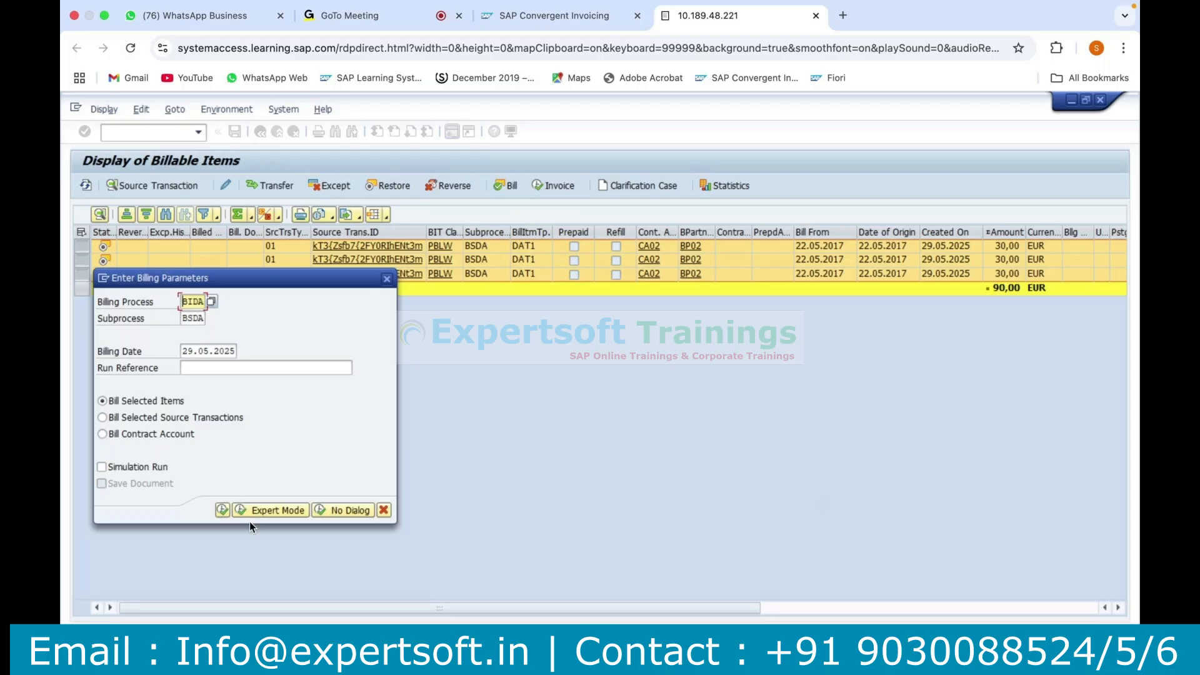
click(125, 468)
click(101, 469)
click(102, 469)
click(222, 510)
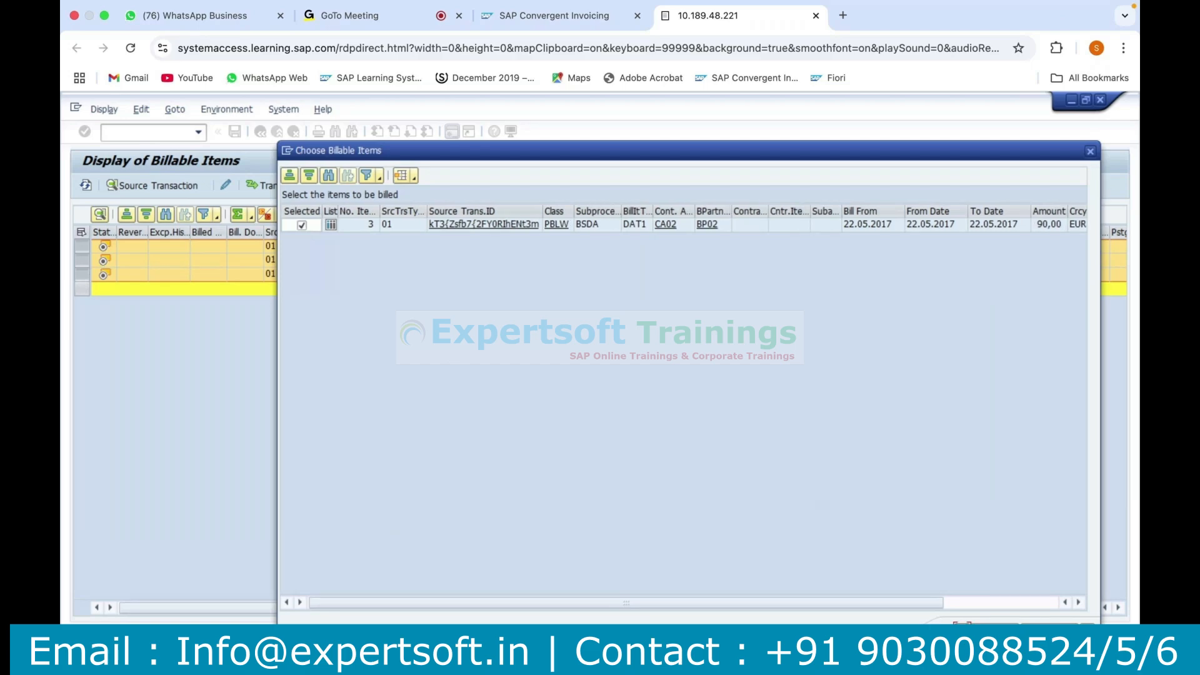
click(986, 630)
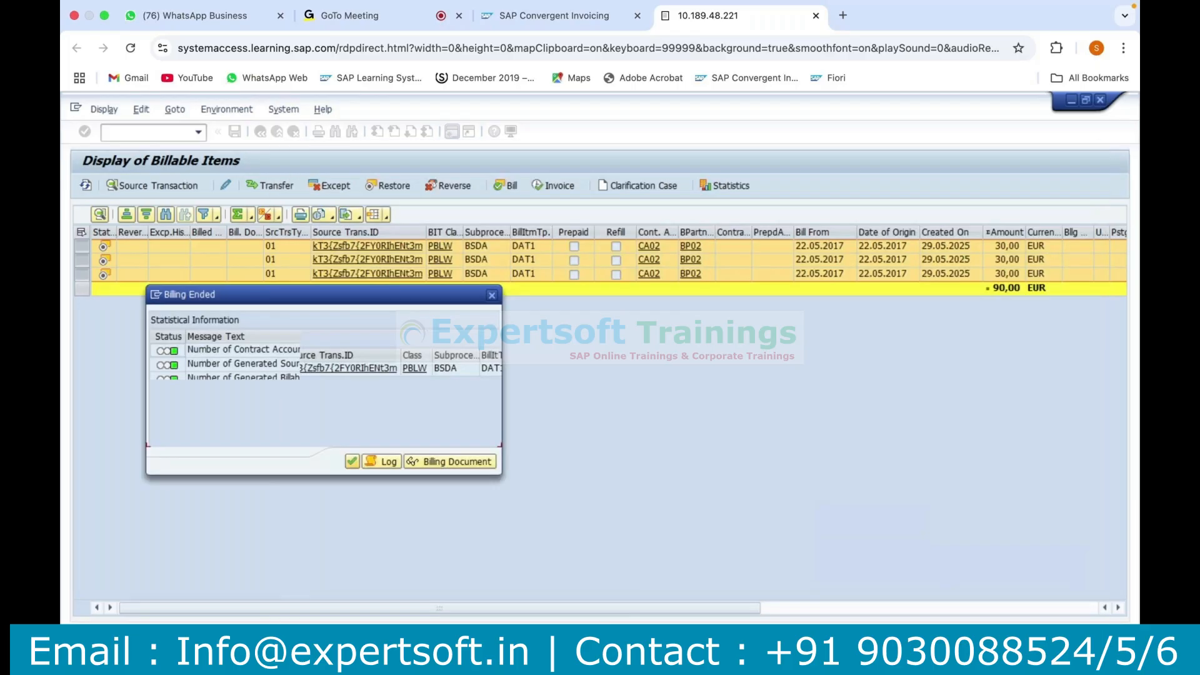
click(352, 460)
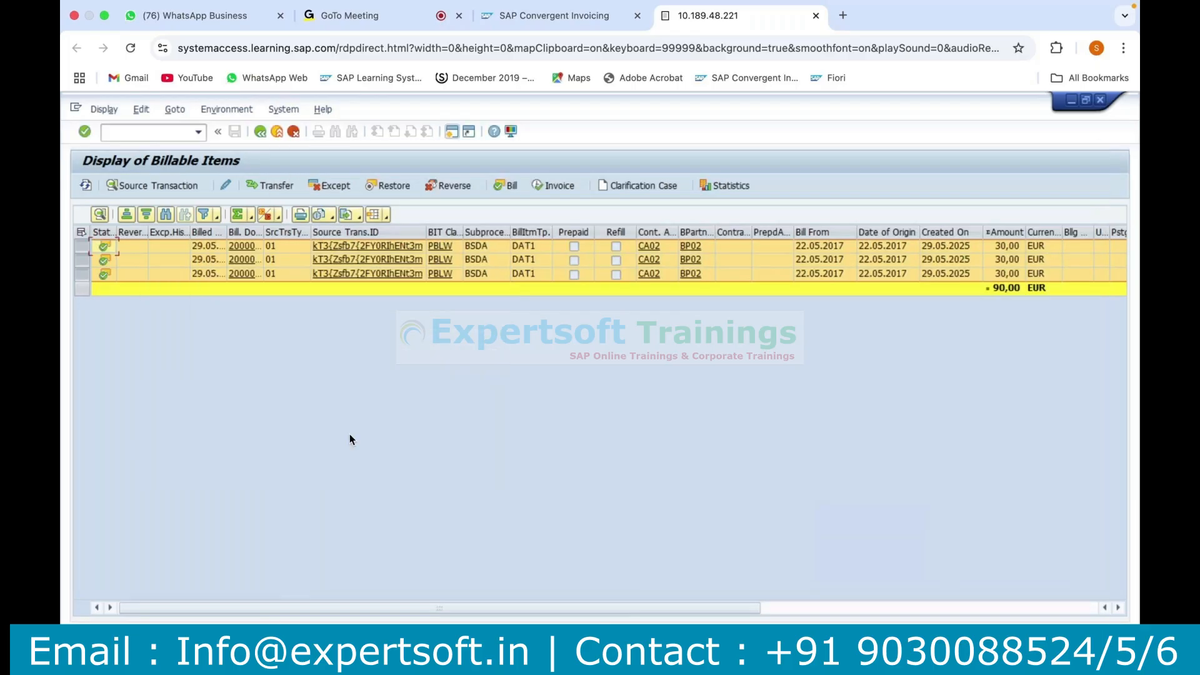
Widen the Billing Document column, inspect the first item's billing document and return to the billable items list.
drag(263, 233, 325, 233)
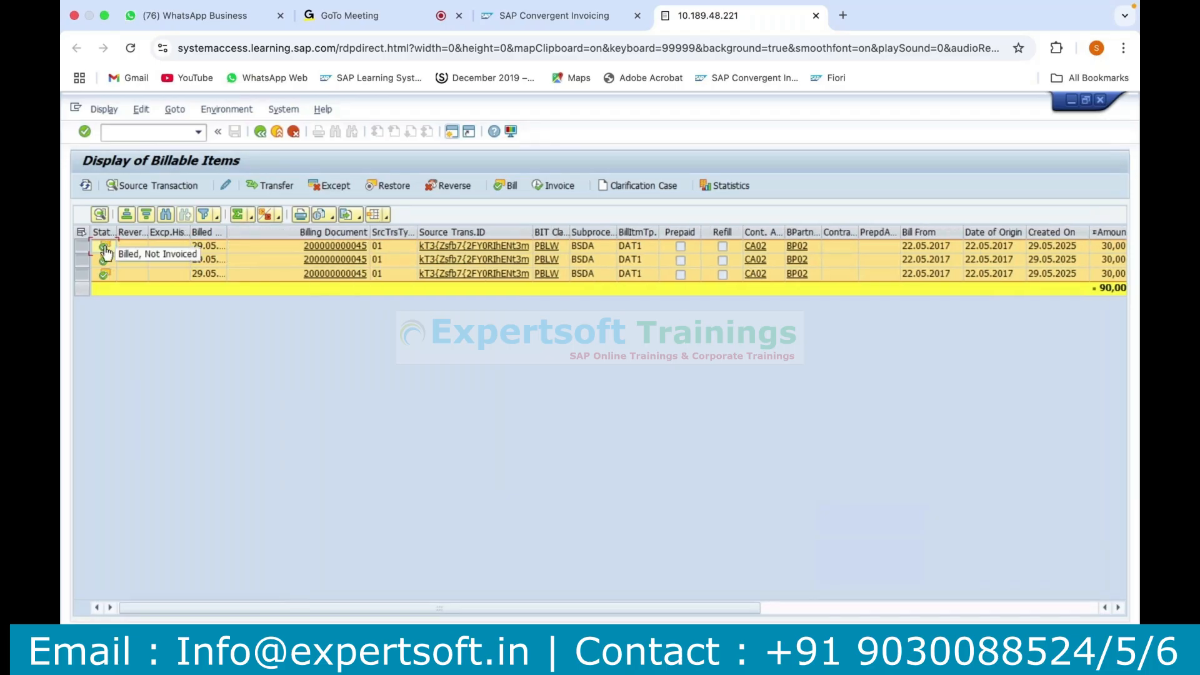
click(338, 249)
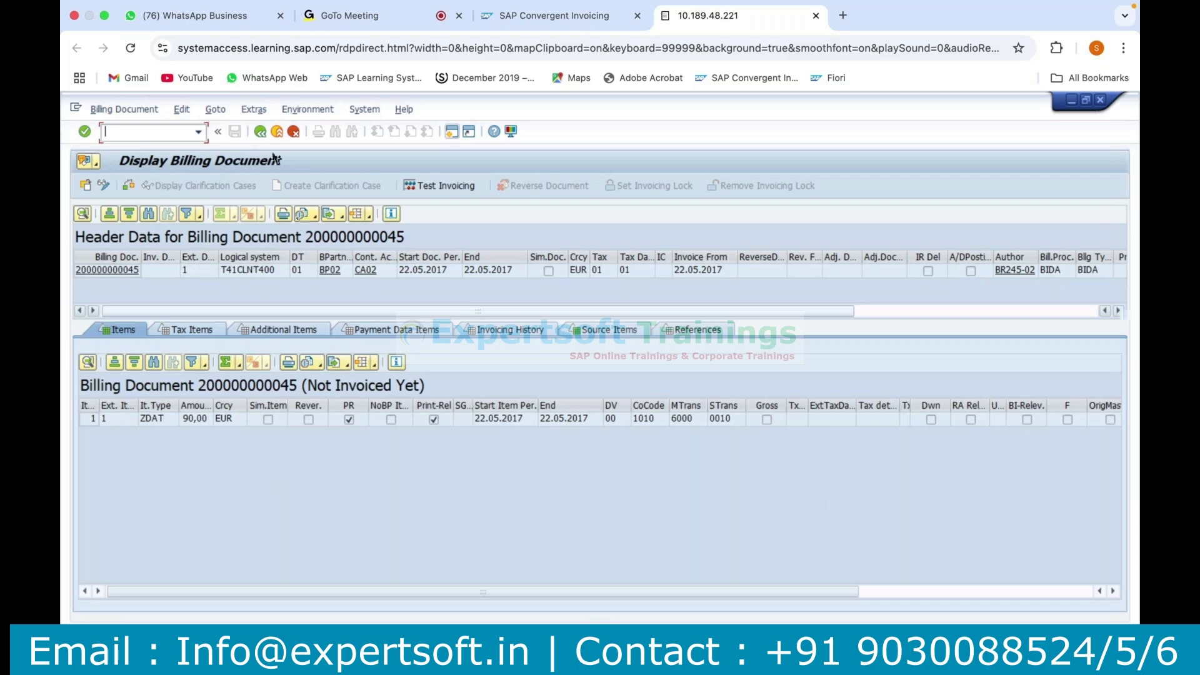
click(260, 133)
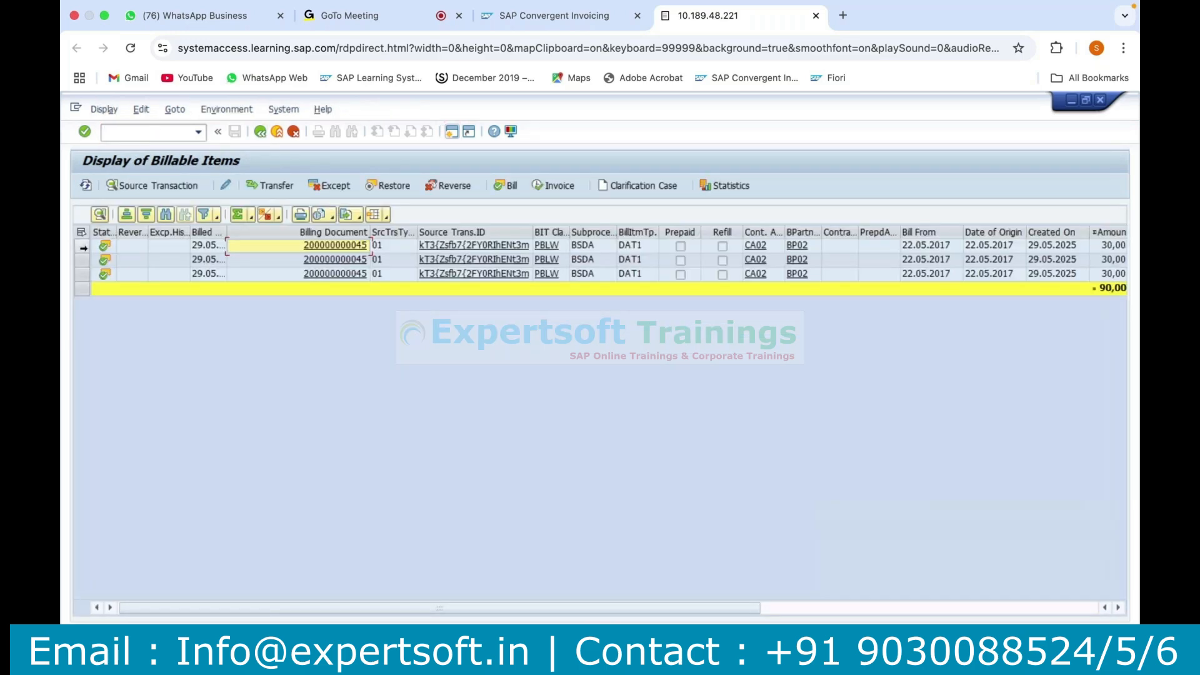
Invoice the three billed items with invoicing process Z1 (Convergent Invoicing) and post the invoicing document.
drag(82, 247, 81, 274)
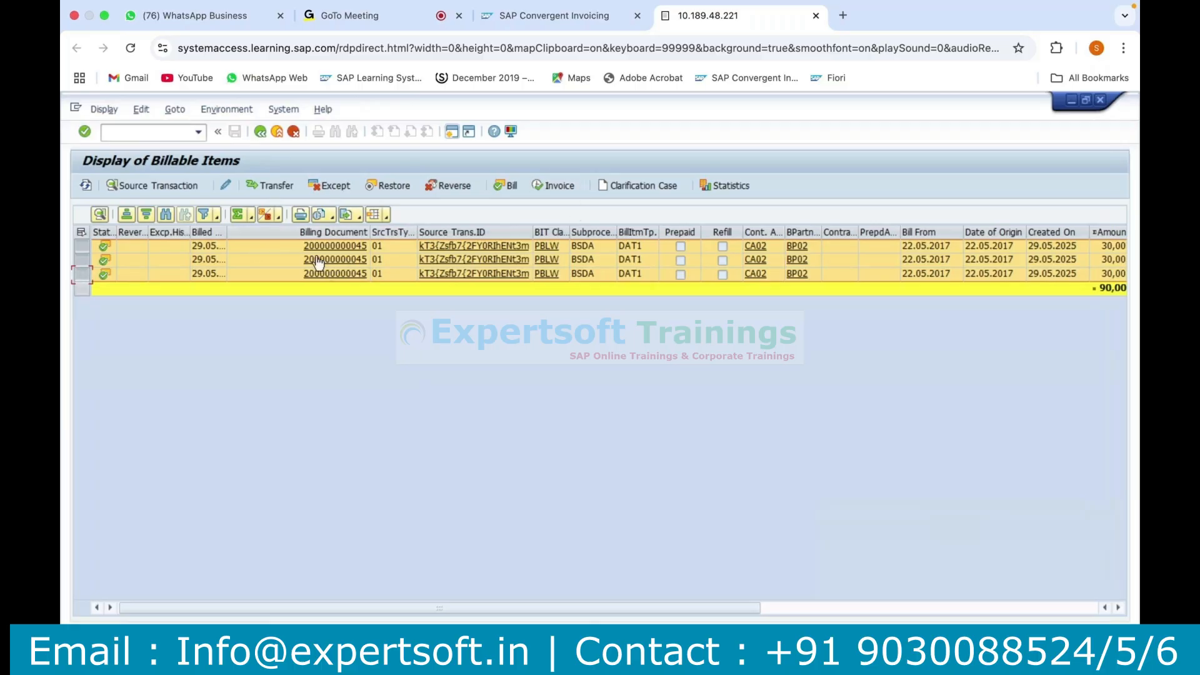
click(559, 187)
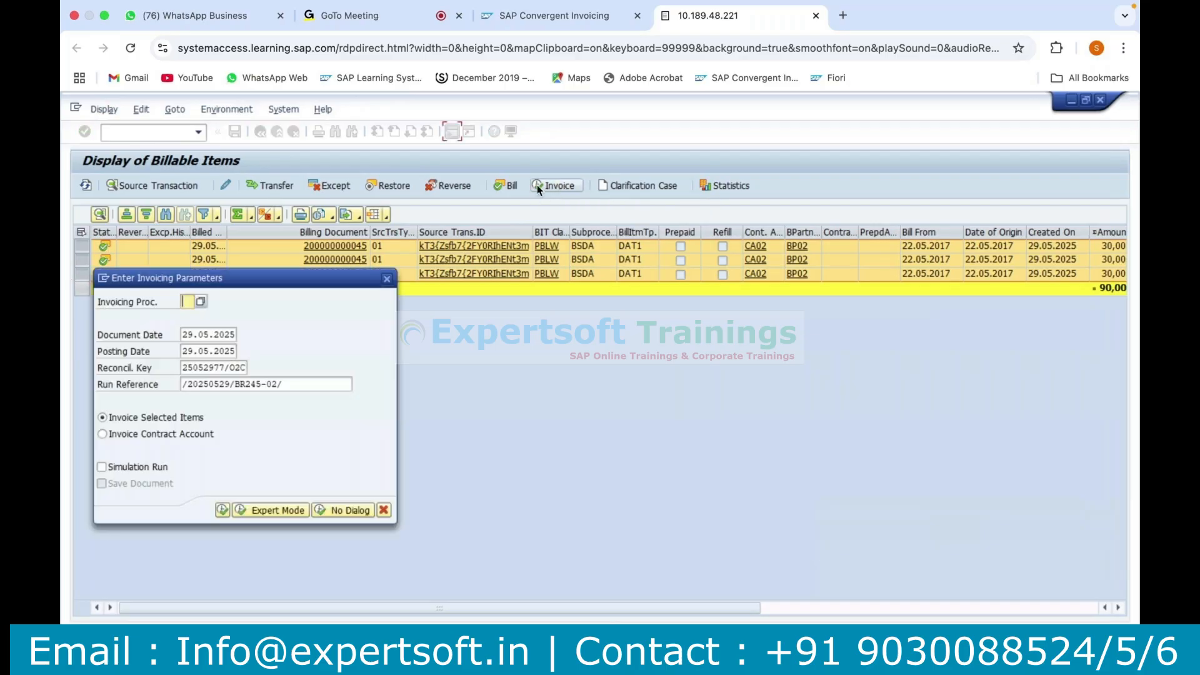
click(200, 303)
click(271, 400)
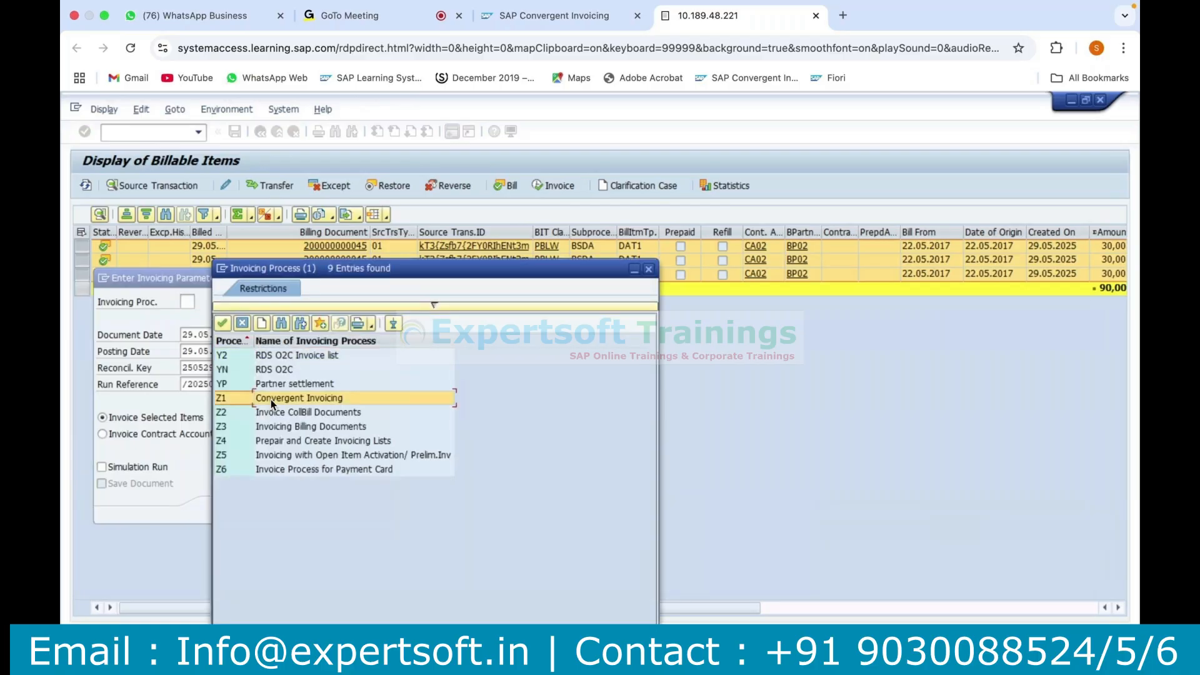
double_click(271, 400)
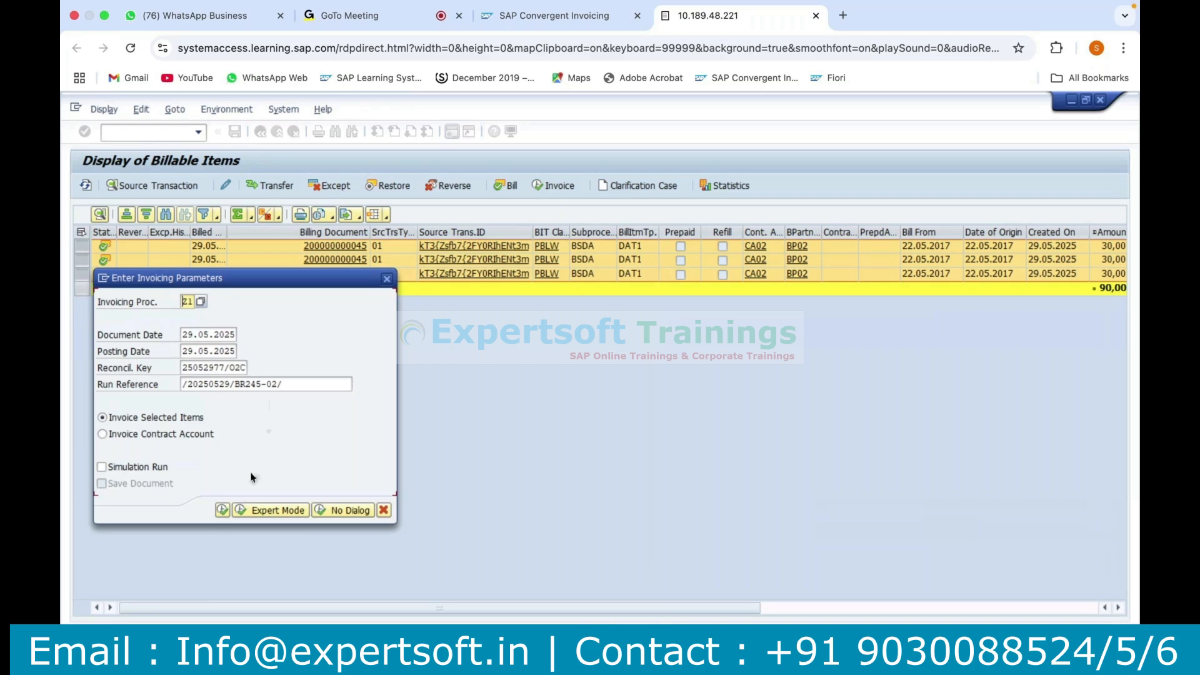
click(222, 511)
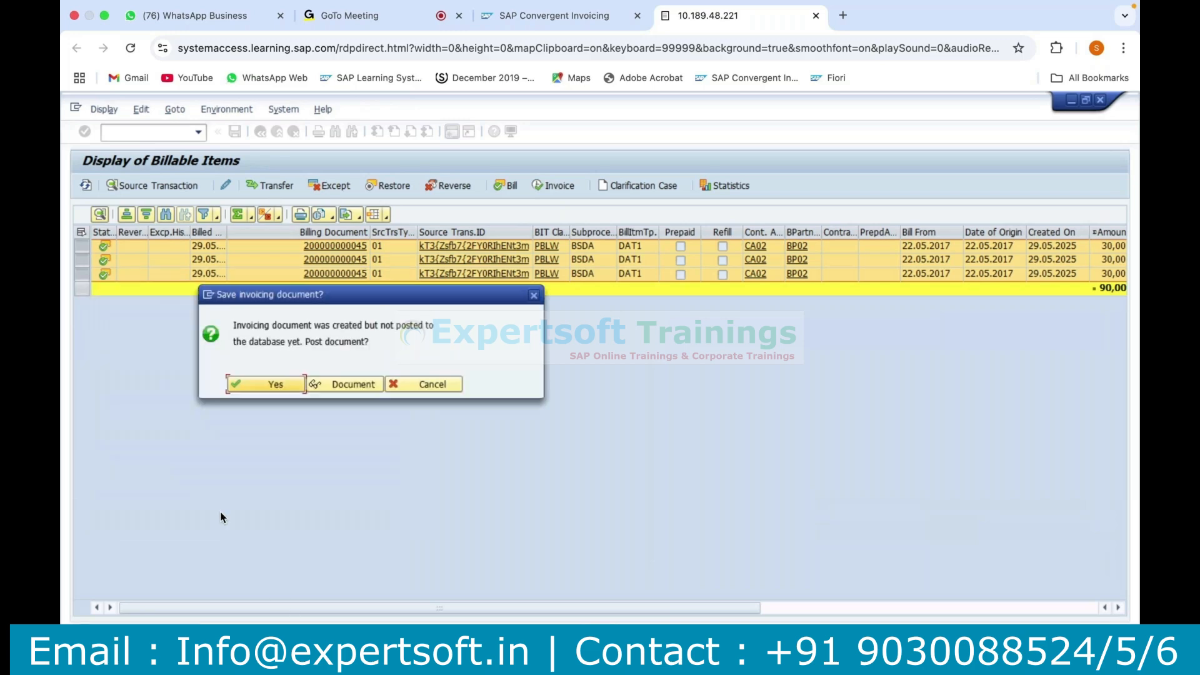
click(275, 385)
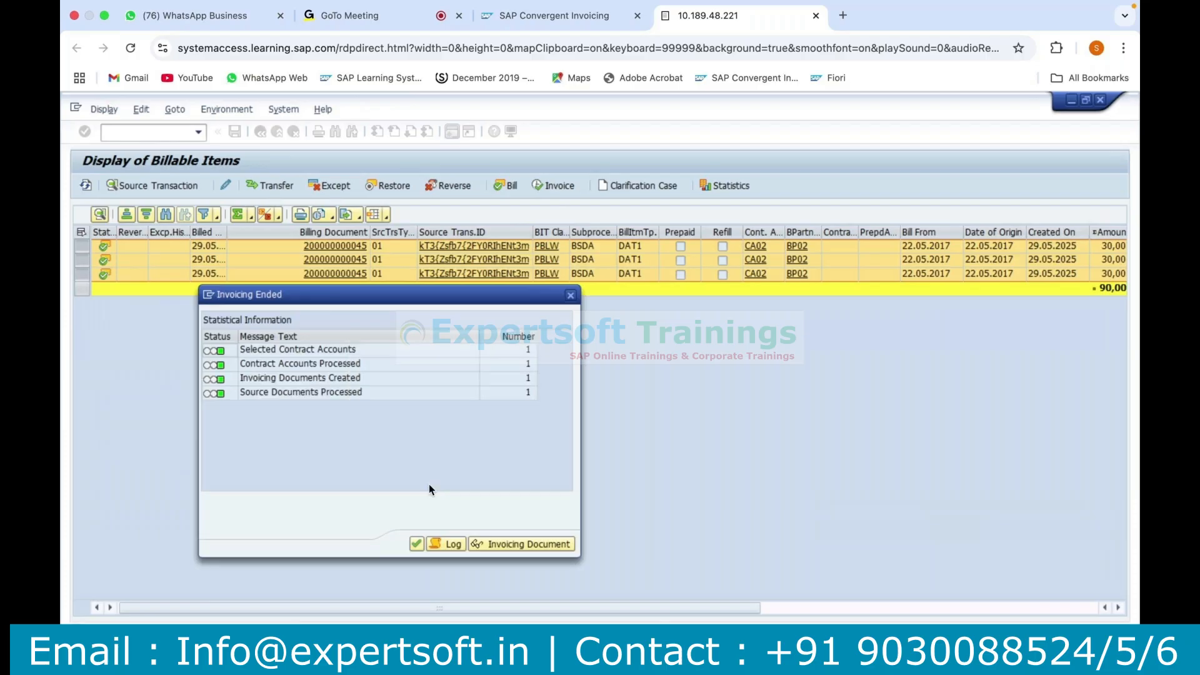
click(415, 544)
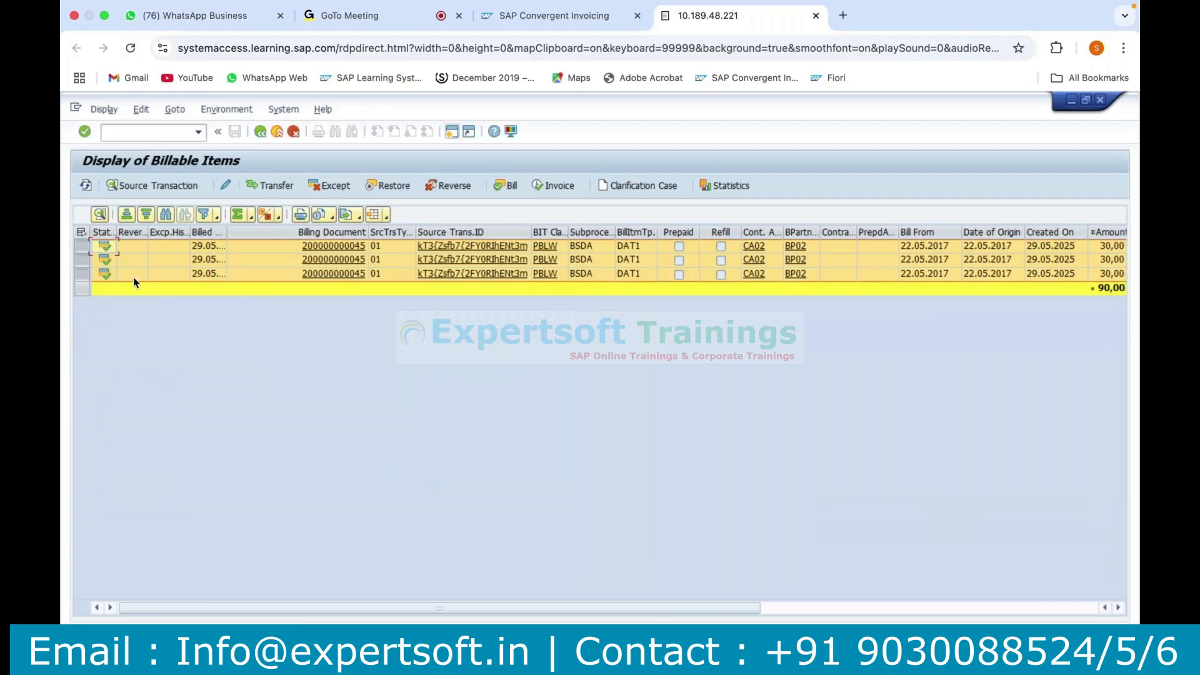
Open the first item's invoicing document, check its item and tax amounts, and bring up the value list for the tax item's tax code.
click(1056, 608)
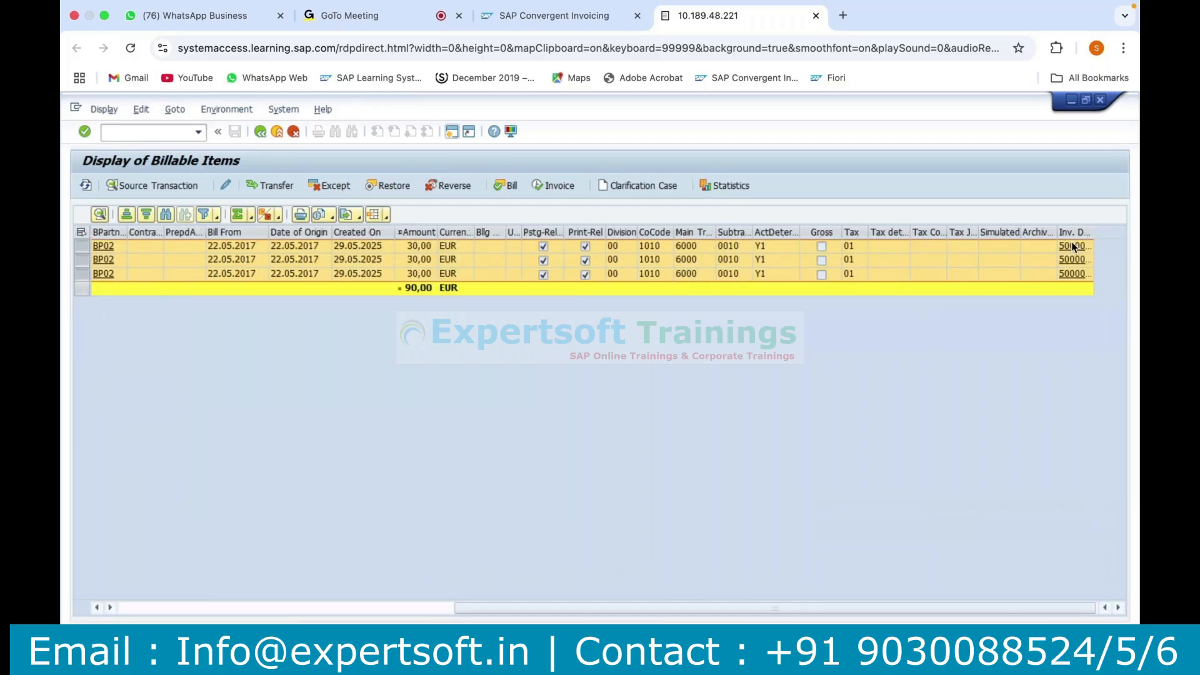
click(1070, 246)
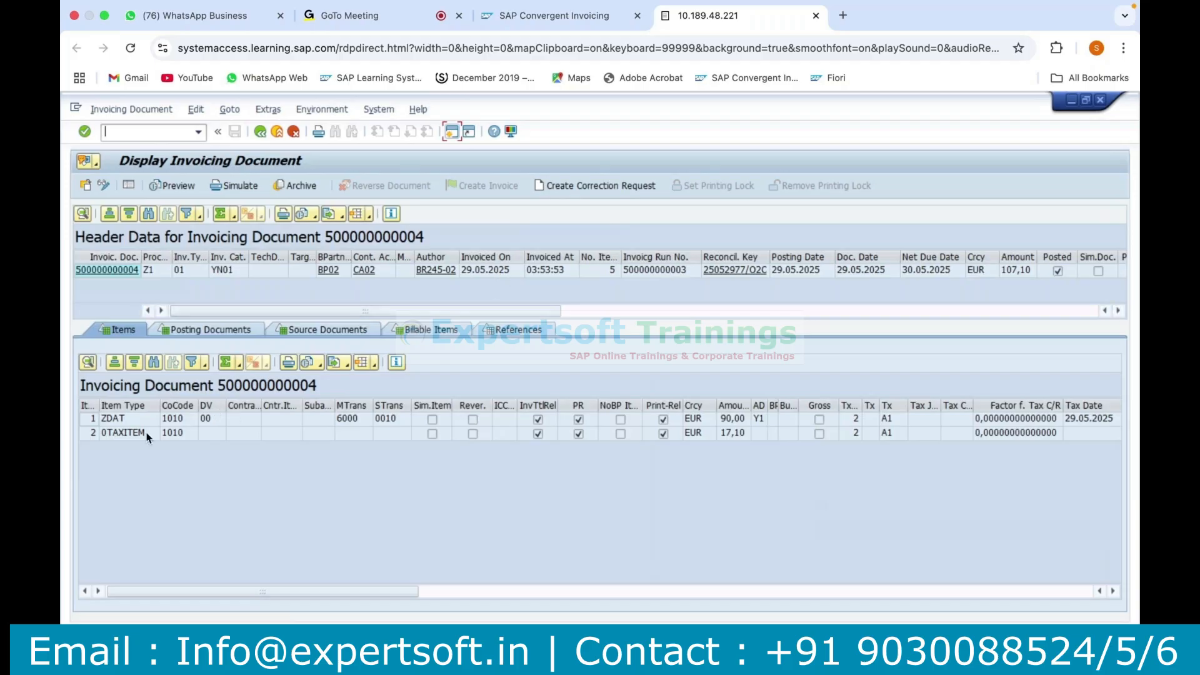
click(727, 421)
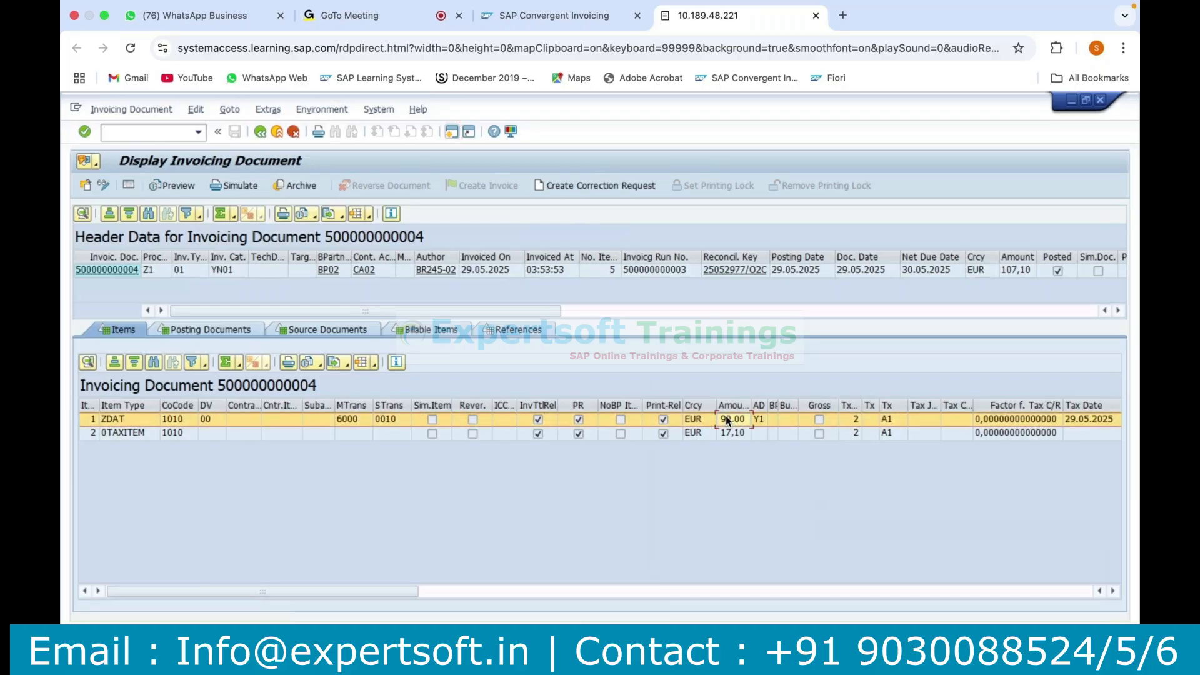
click(731, 434)
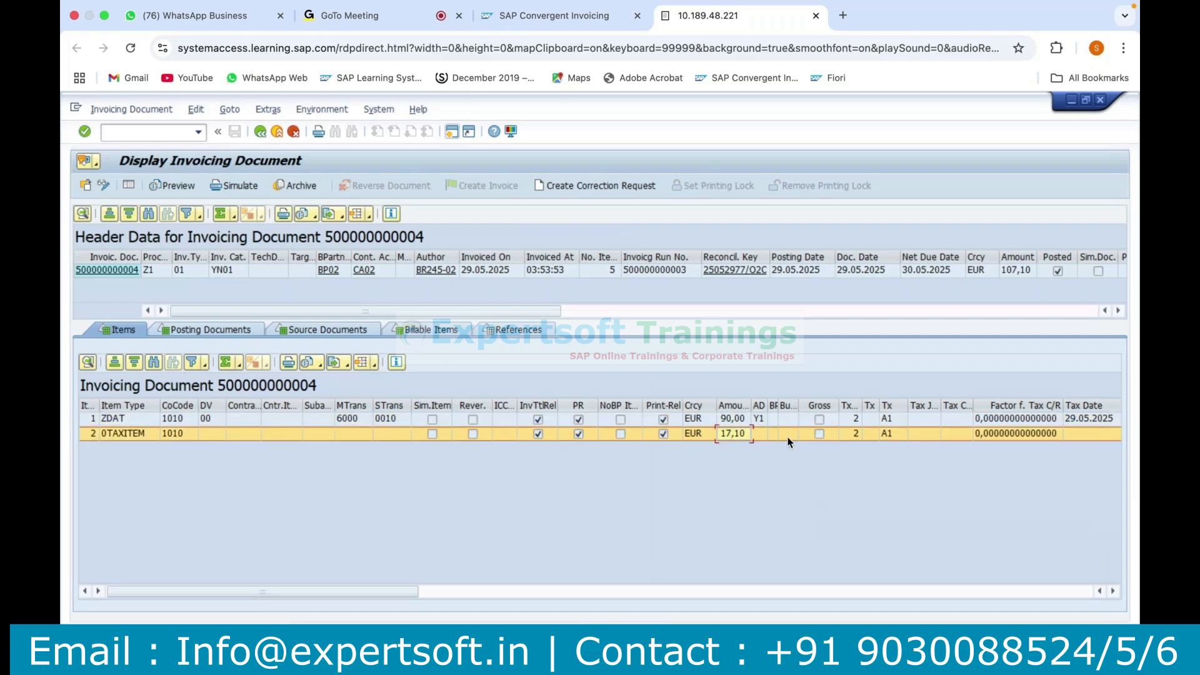
click(888, 434)
click(905, 432)
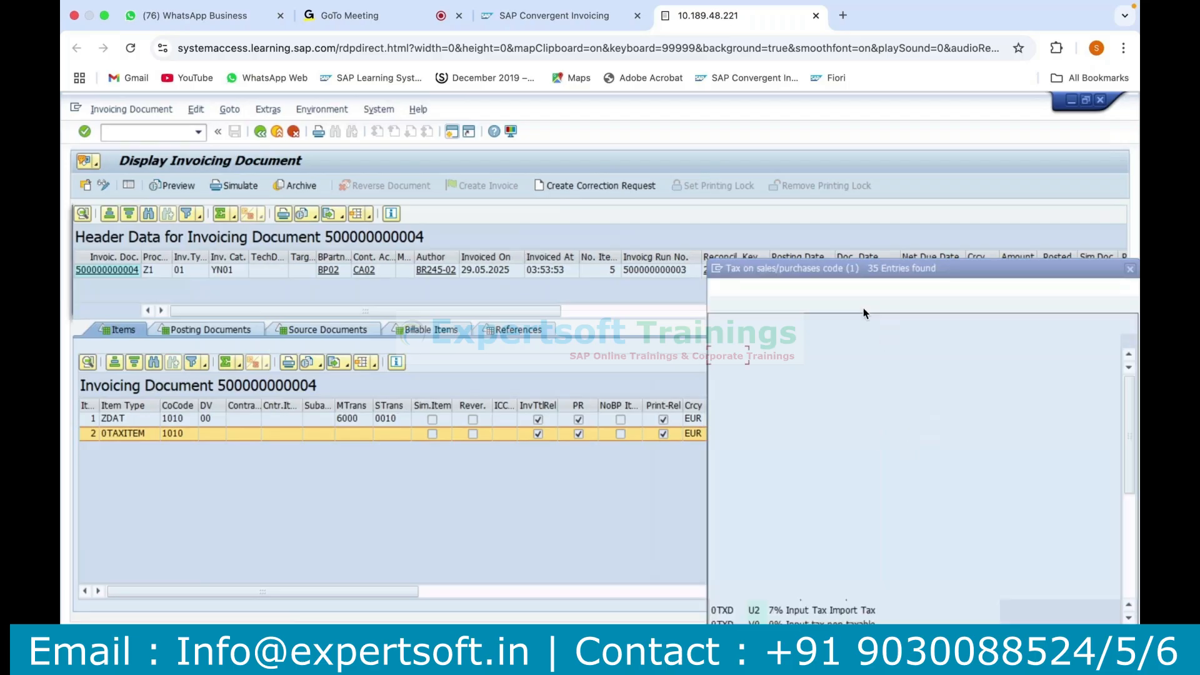
Close the tax code value list and return to the billable items list.
click(779, 397)
click(1130, 273)
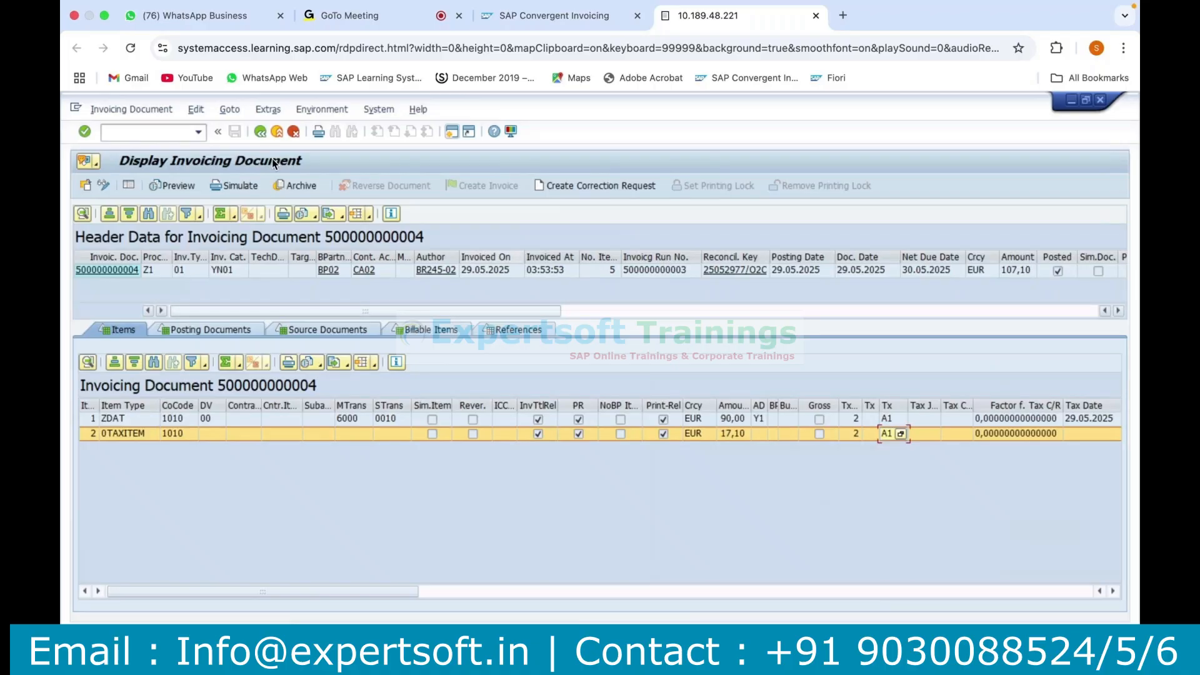
click(260, 132)
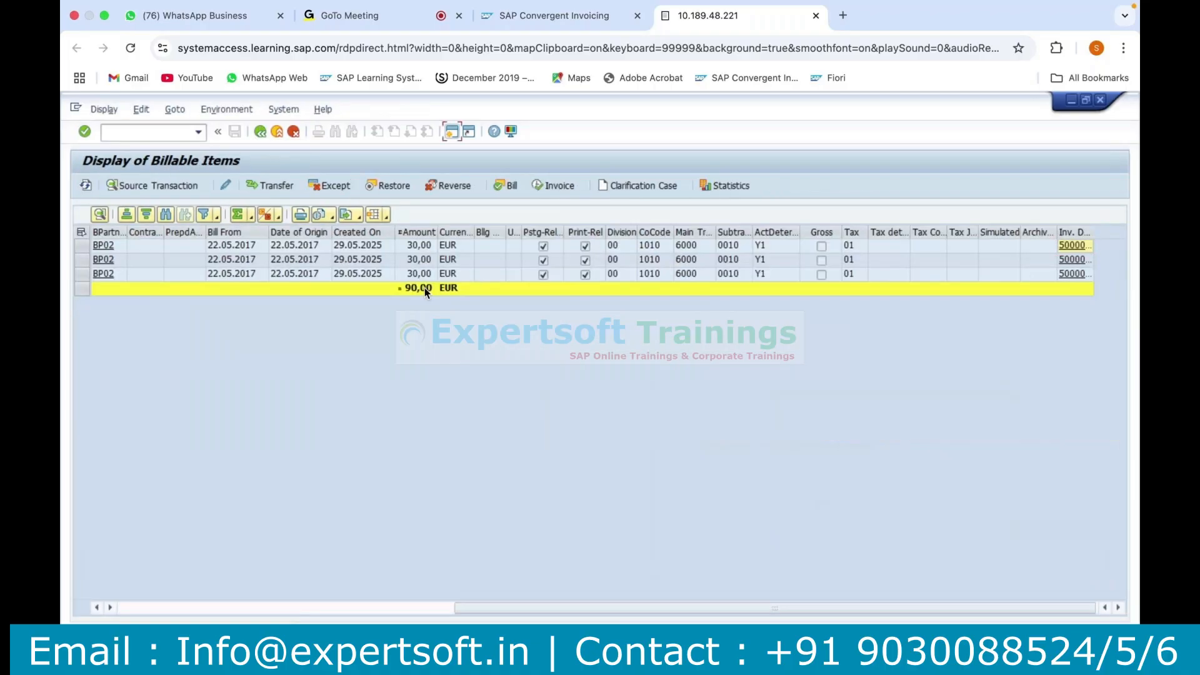
Reopen the first item's invoicing document and check its total amount against the ZDAT and 0TAXITEM item amounts.
click(1072, 247)
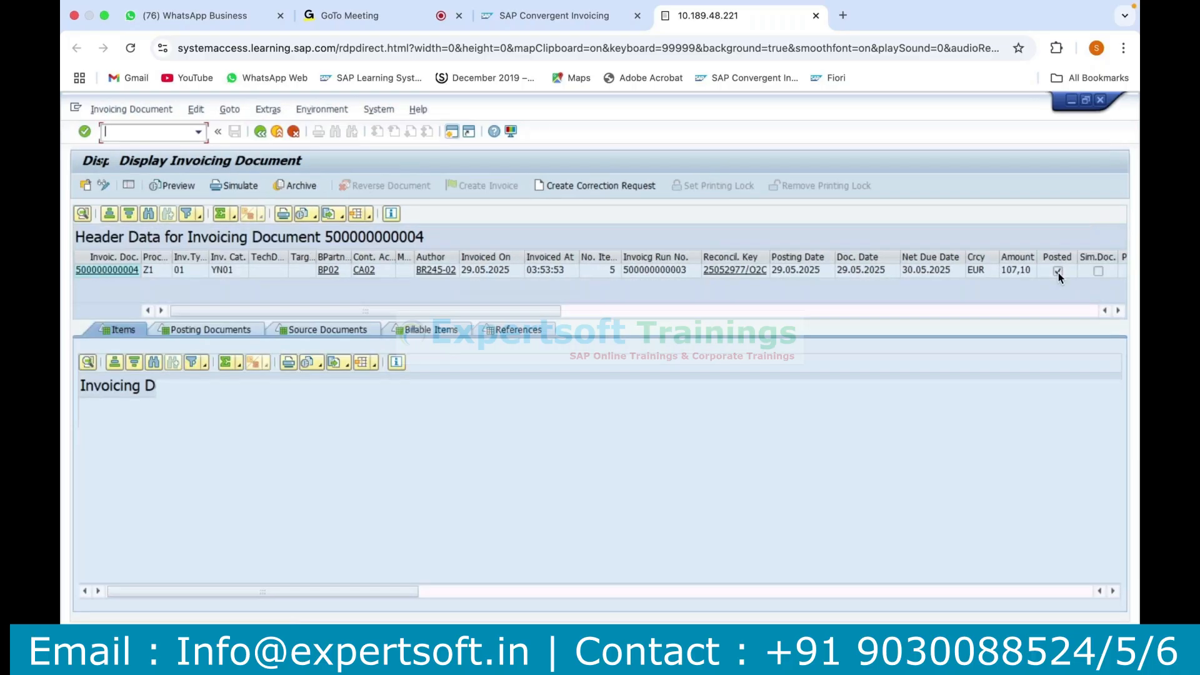
click(1017, 270)
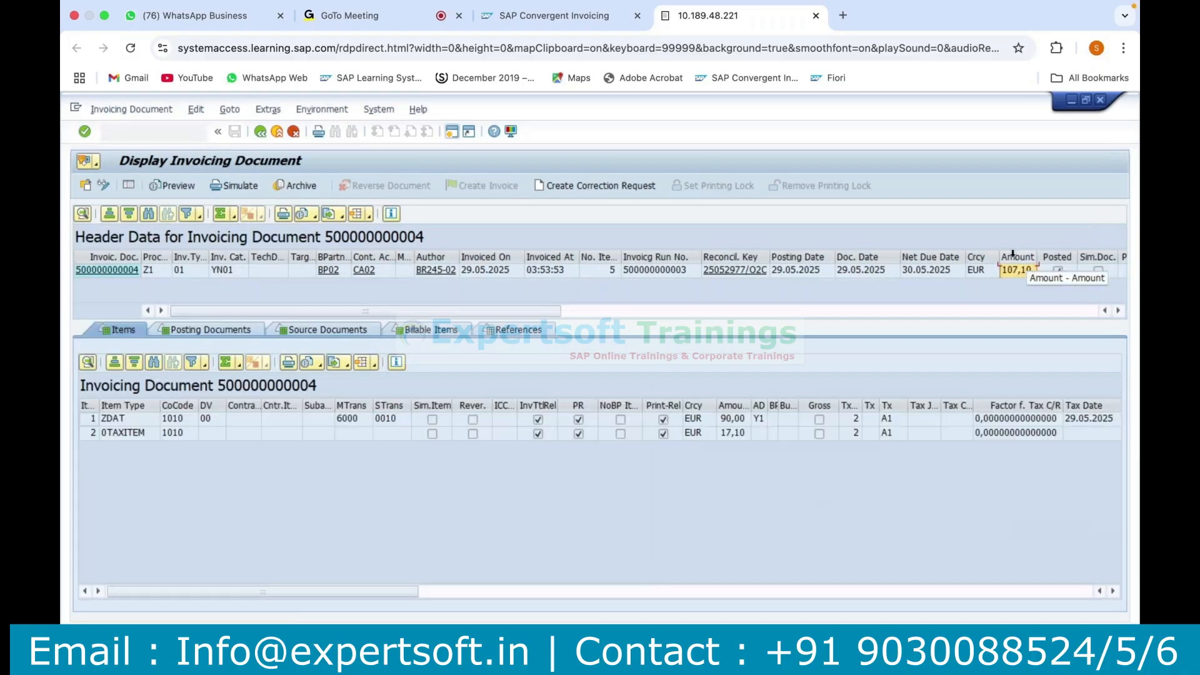
click(728, 419)
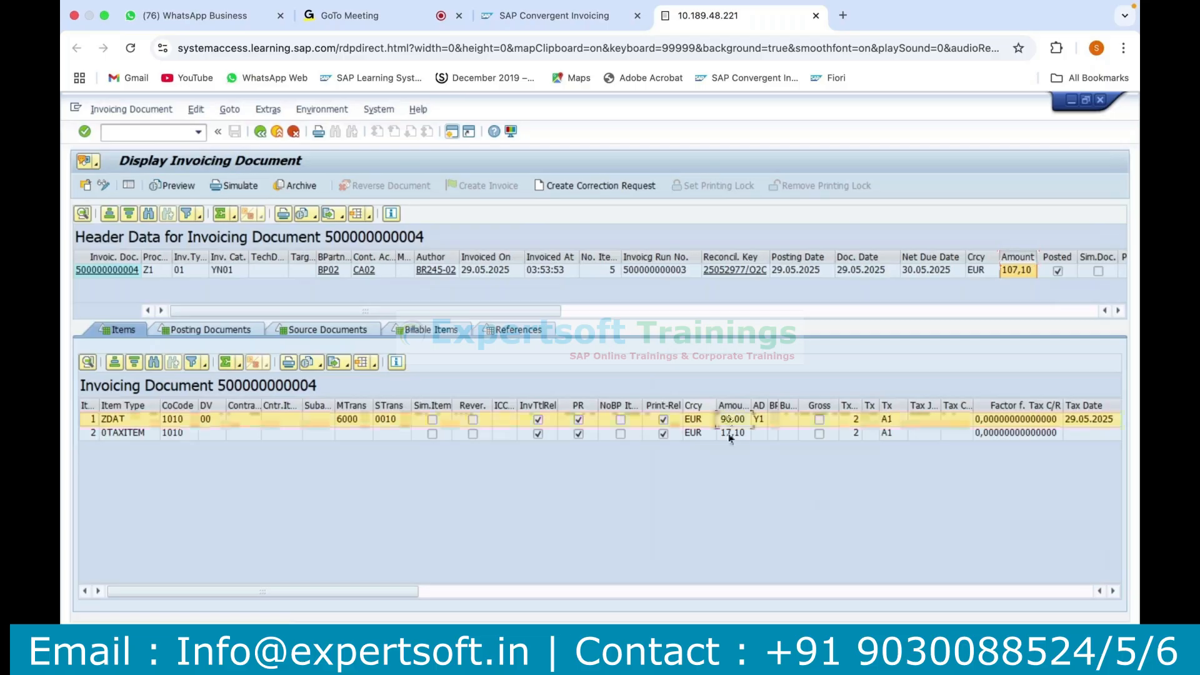
click(729, 433)
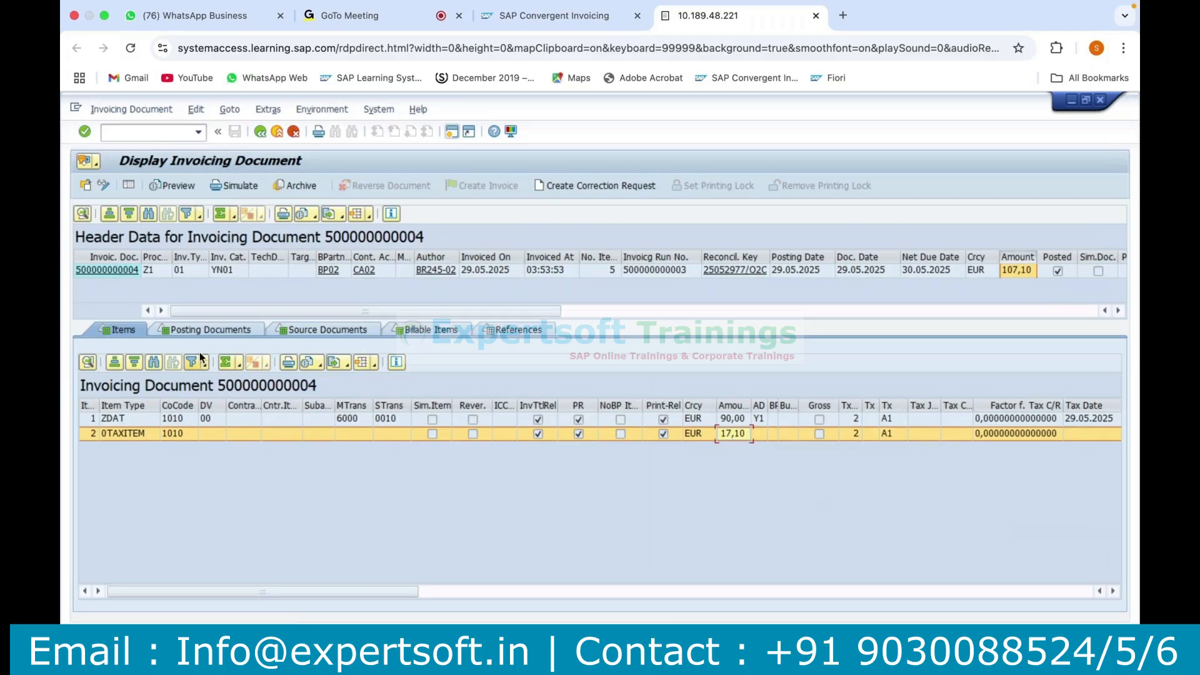
Open the posting document linked to the invoicing document and check its reference and document number.
click(209, 330)
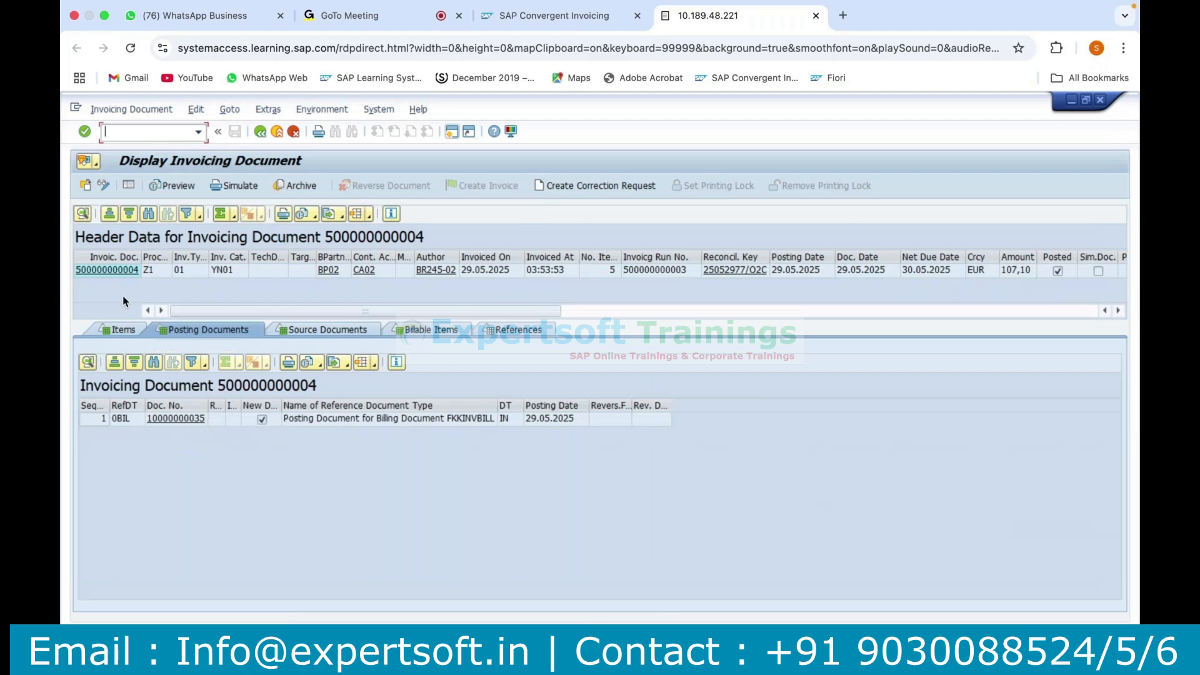
click(121, 255)
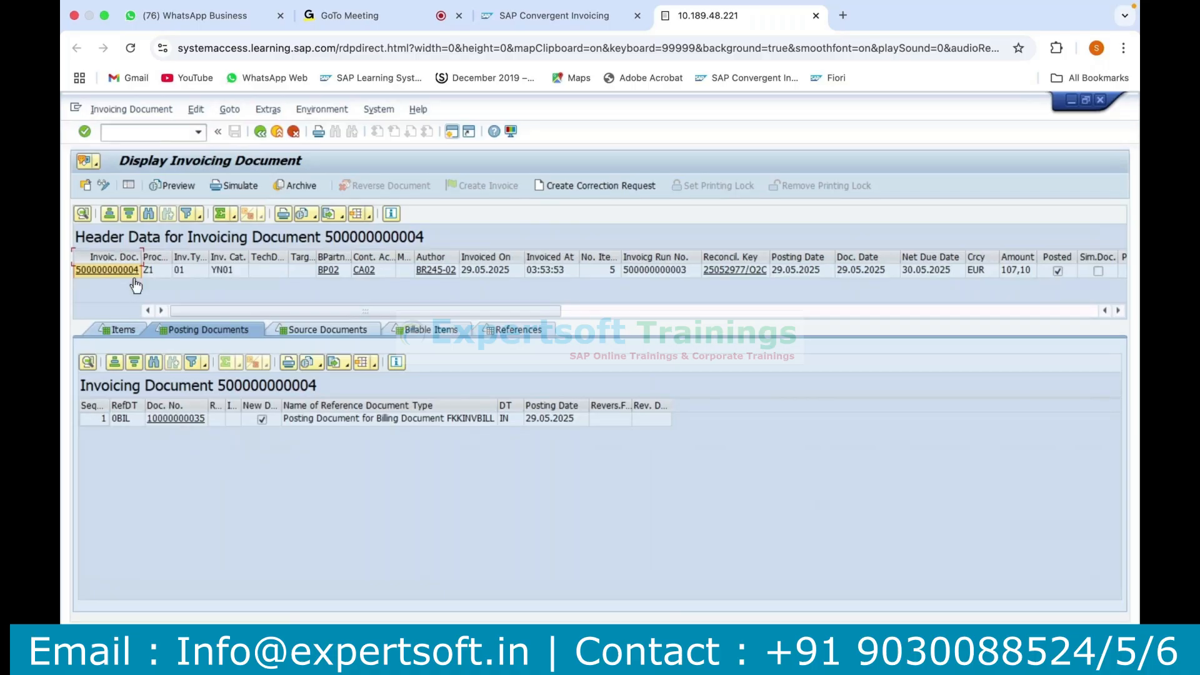
click(189, 423)
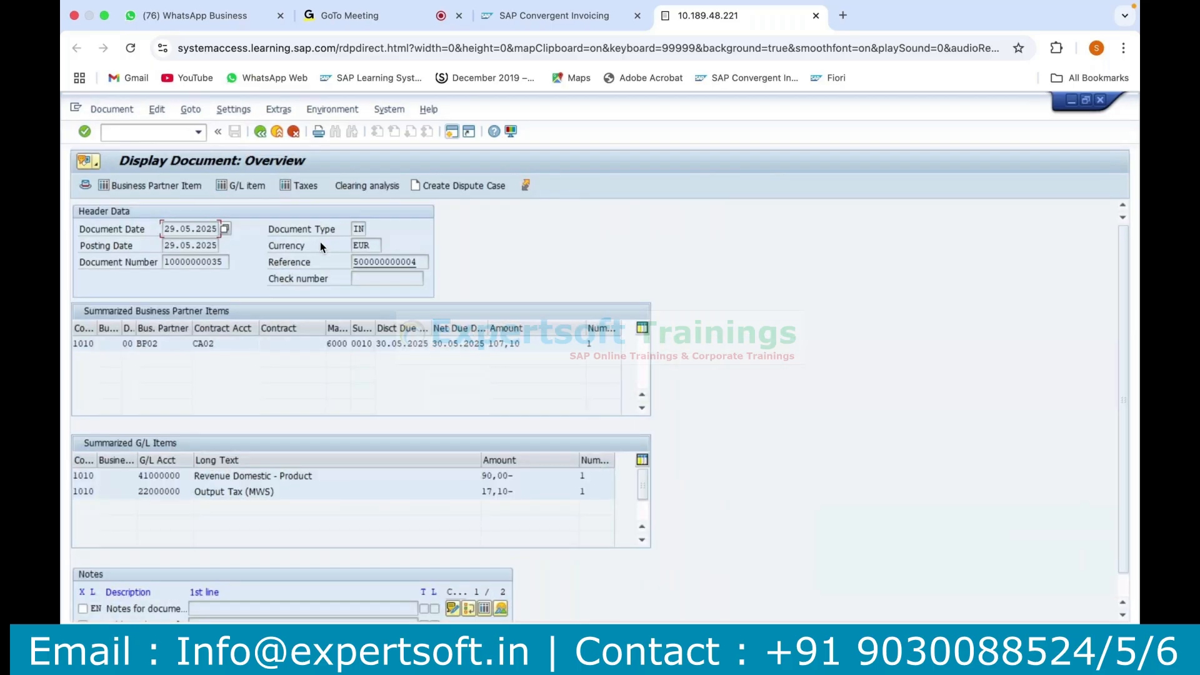
drag(424, 270, 323, 266)
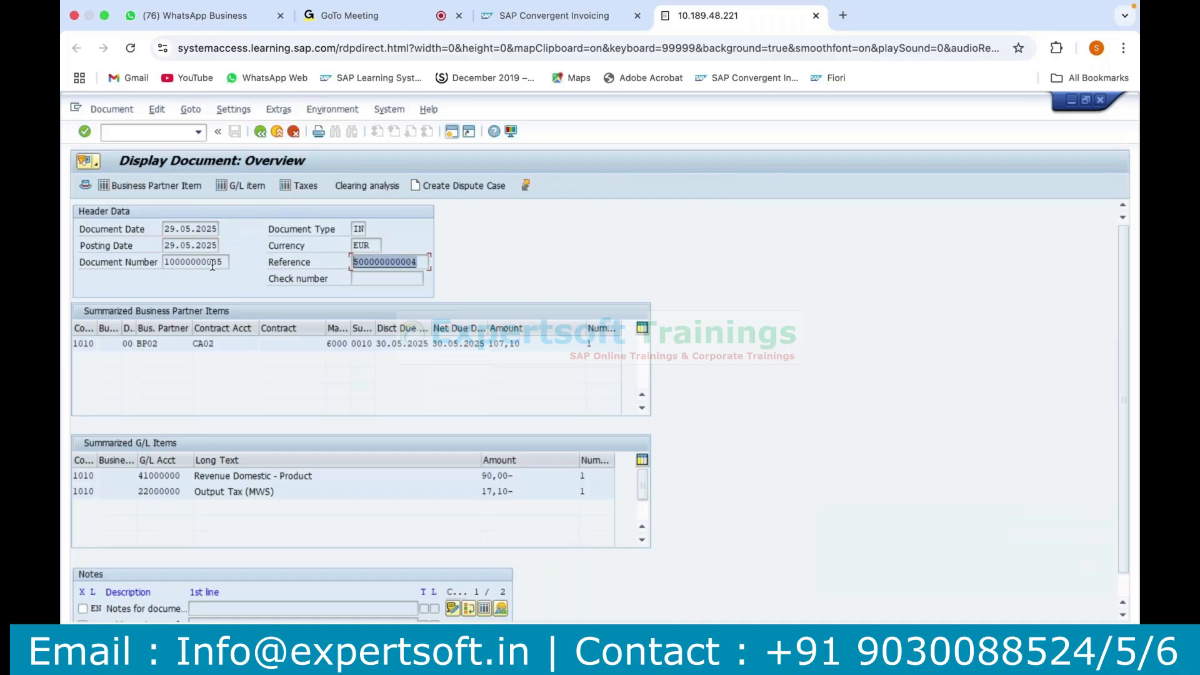
drag(224, 262, 140, 262)
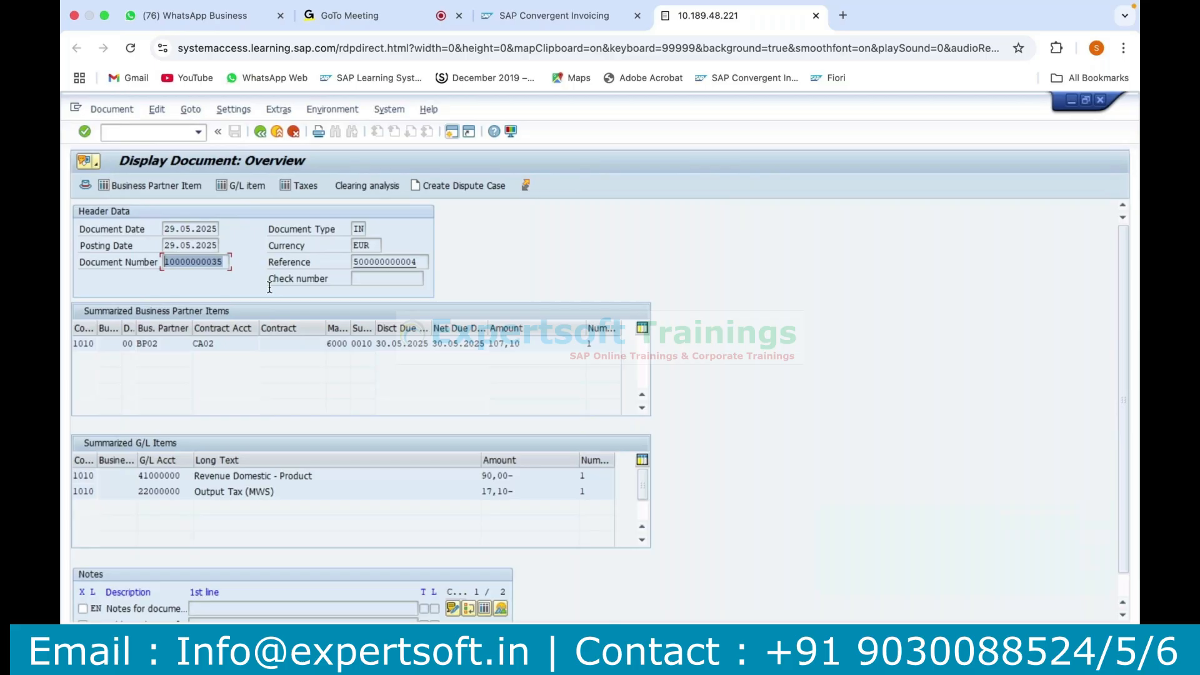
Display the posting document's header details and check its reconciliation key and origin.
click(86, 186)
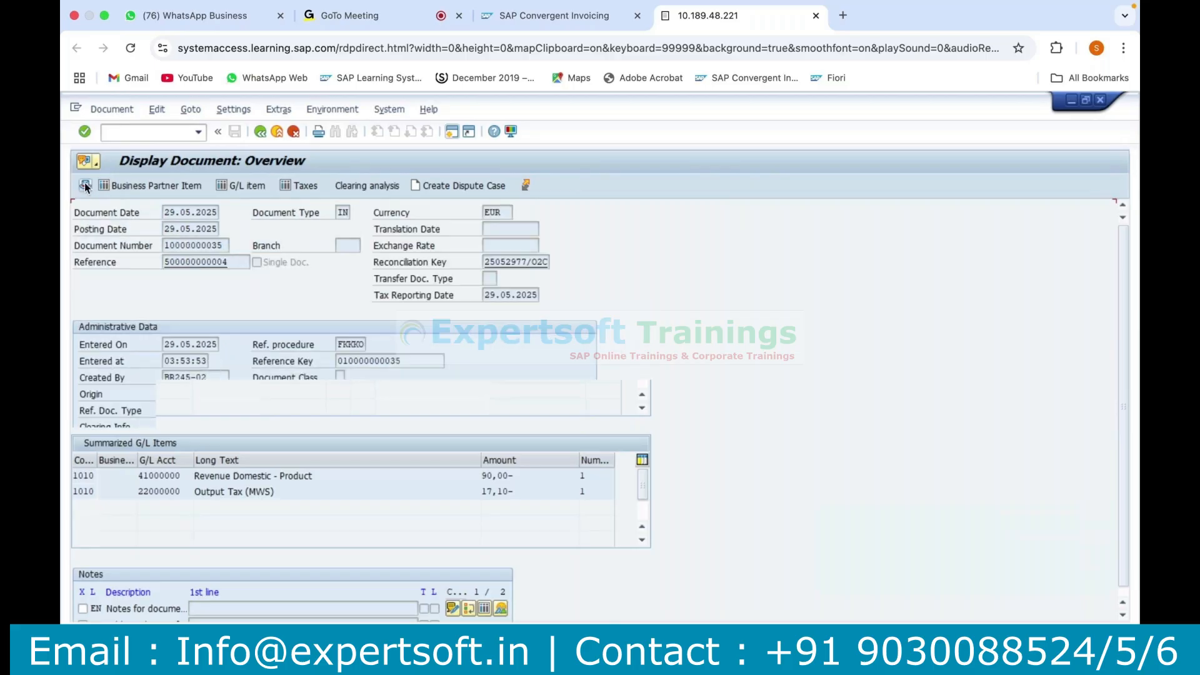
drag(486, 263, 618, 250)
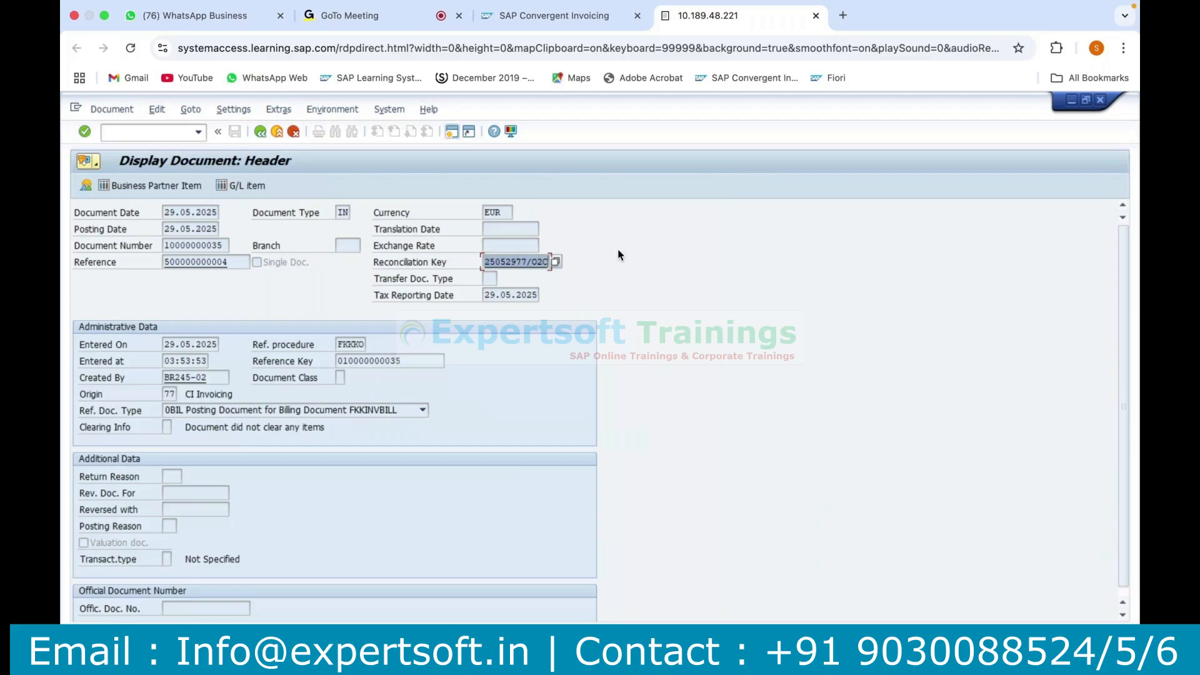
click(170, 394)
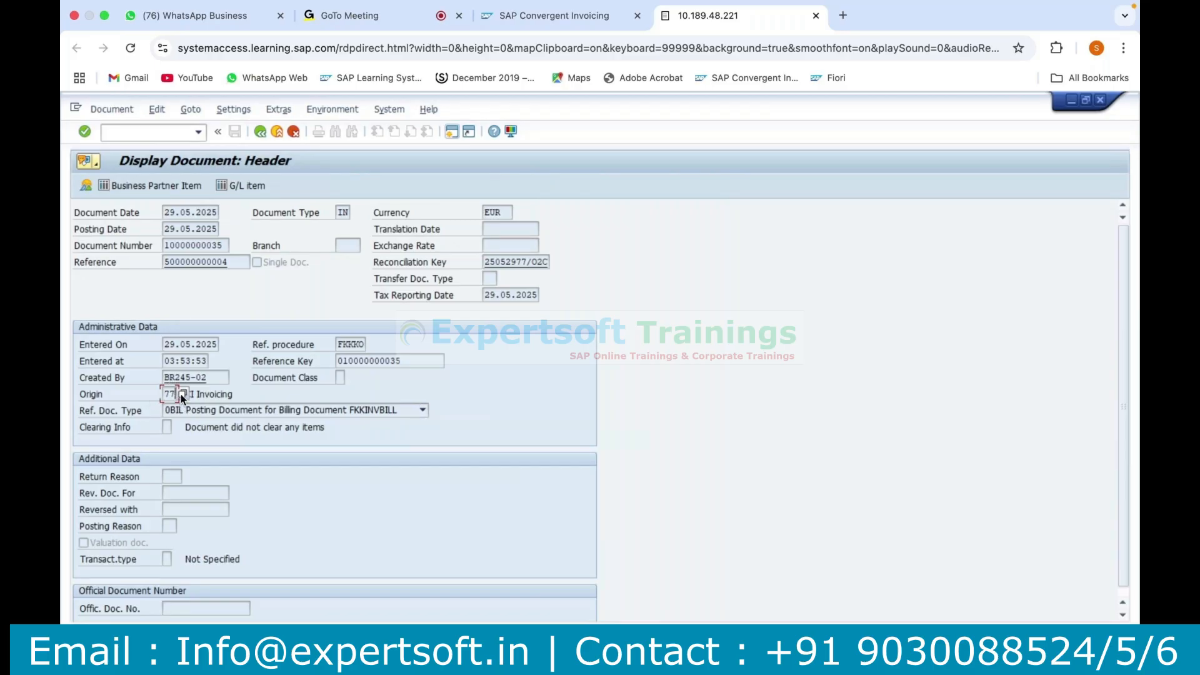
Review the posting document's business partner, G/L and tax items, and return to the header details.
click(167, 186)
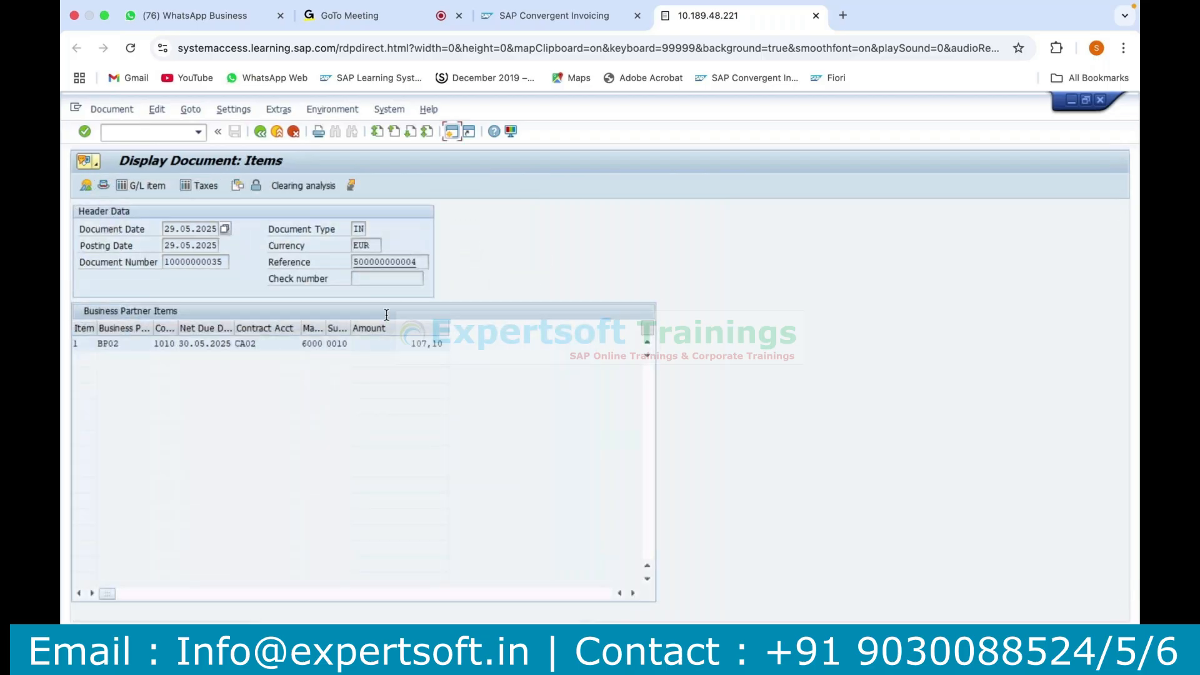
click(145, 187)
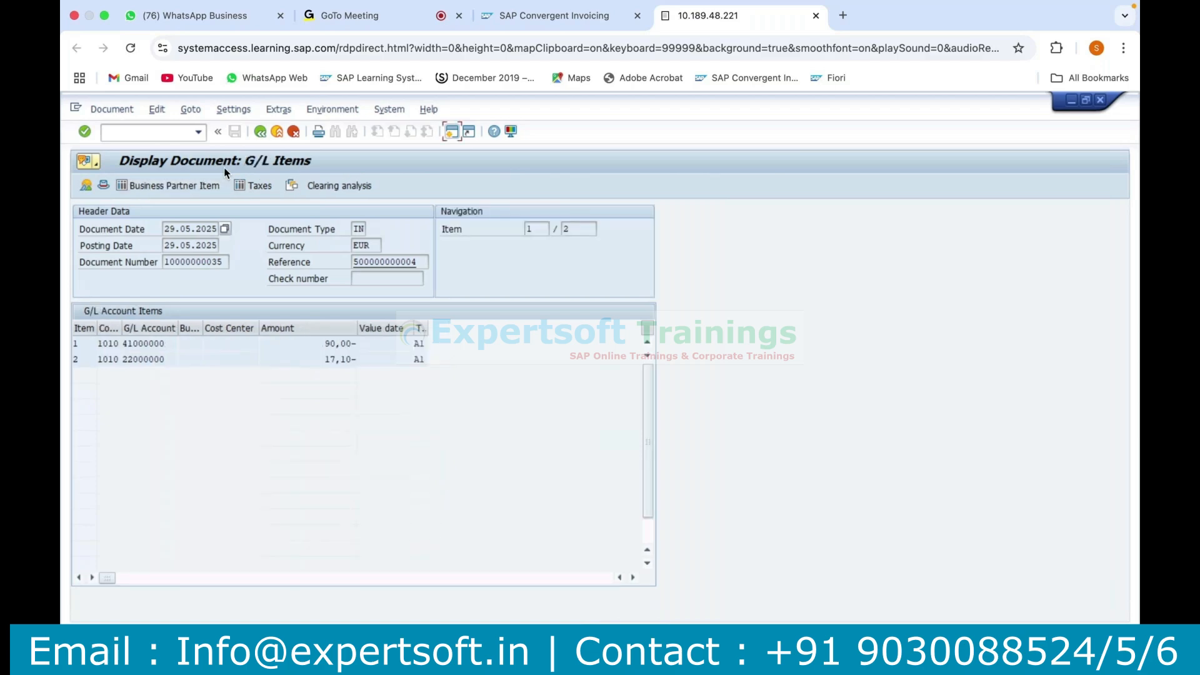
click(254, 186)
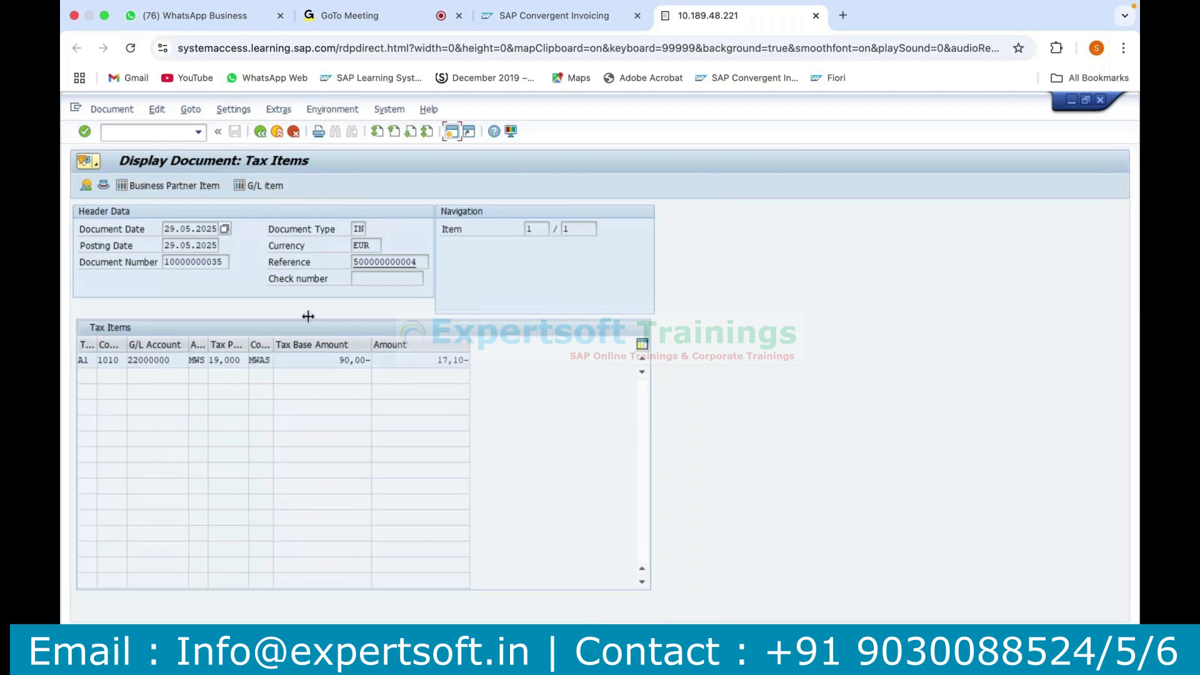
click(260, 133)
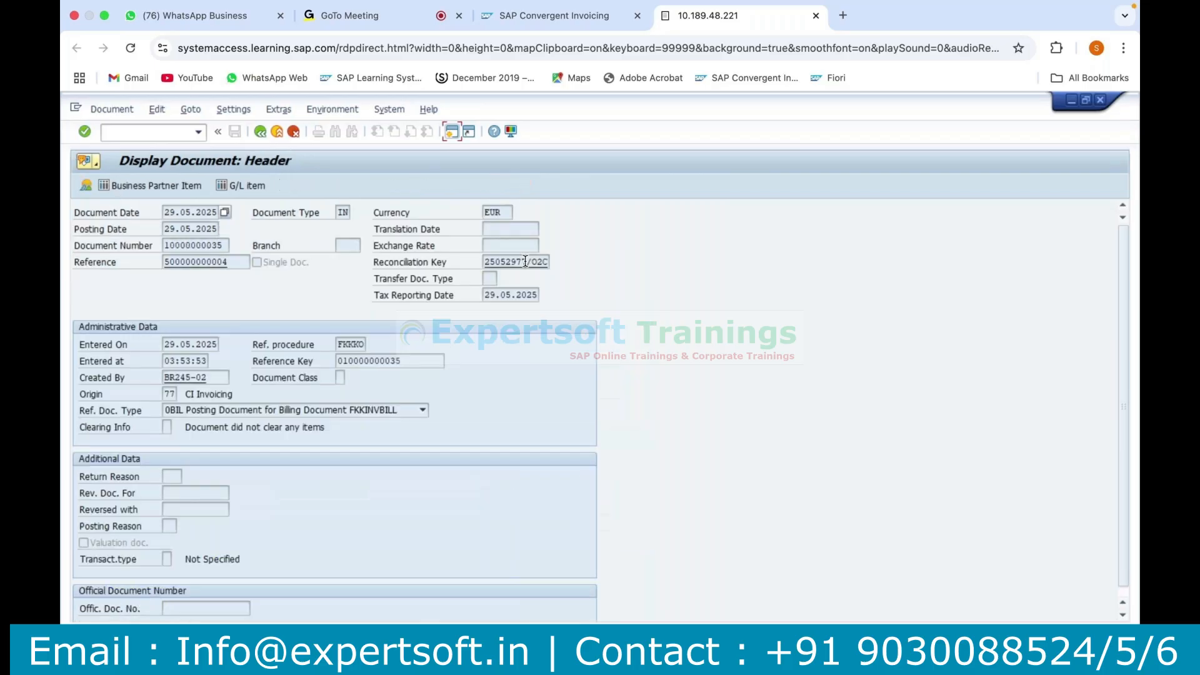
Copy the reconciliation key from the posting document's header and open a new session.
double_click(525, 261)
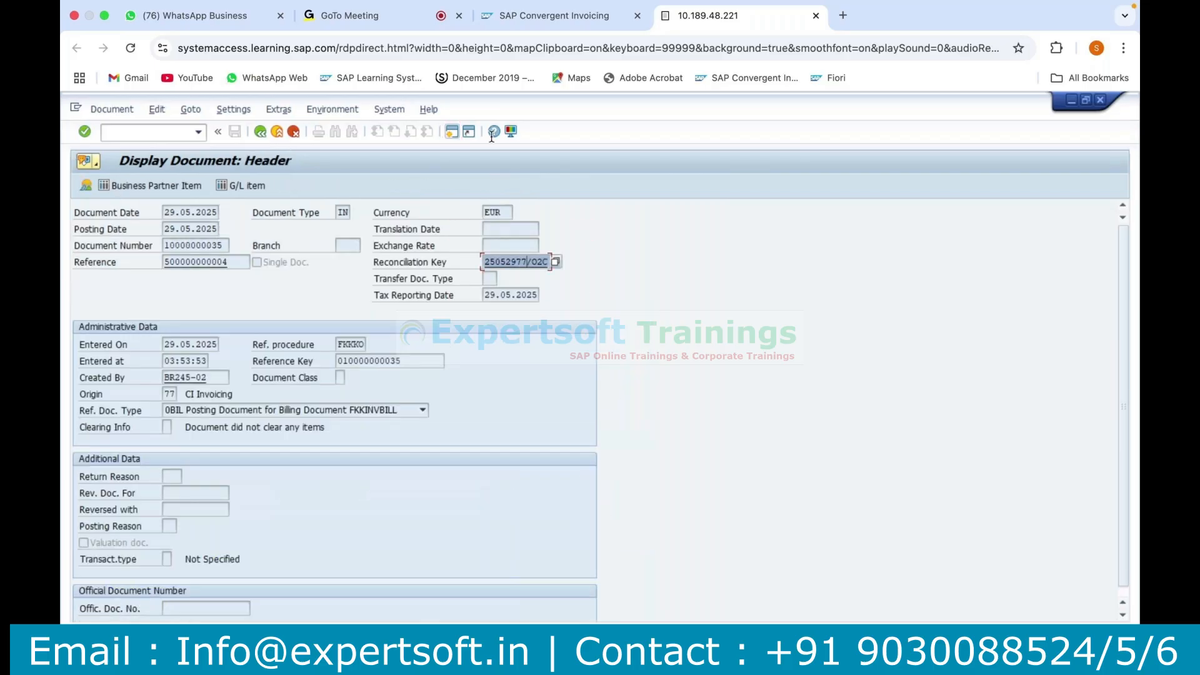
click(452, 133)
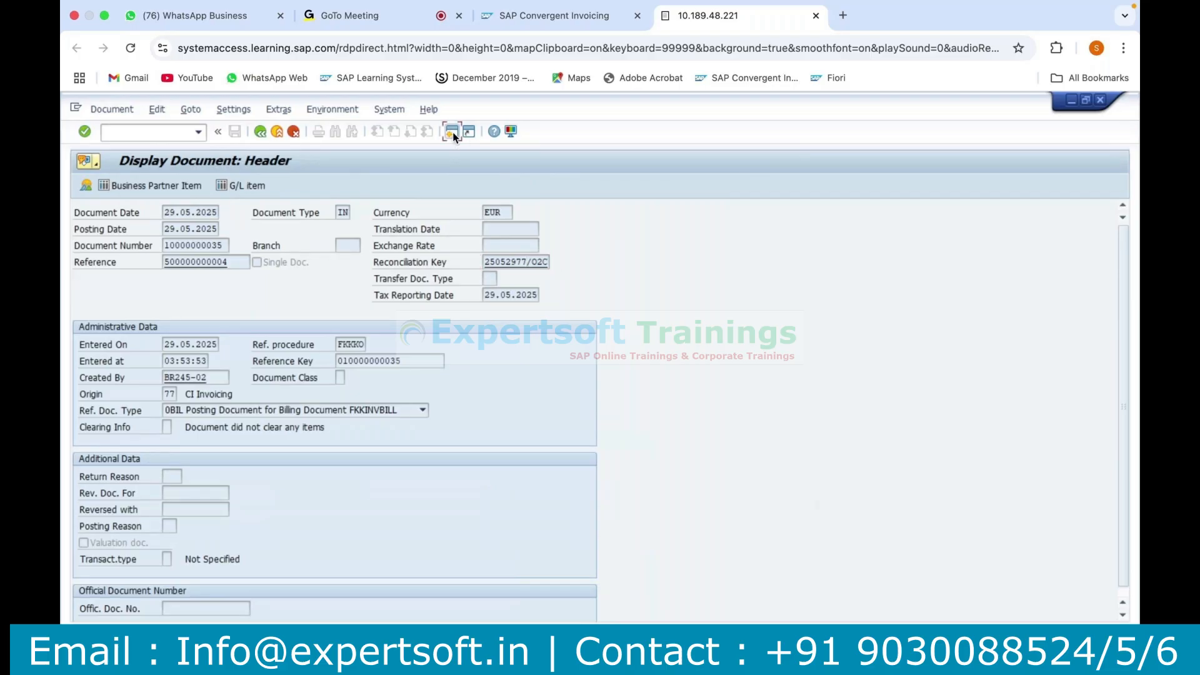
text(fpp2)
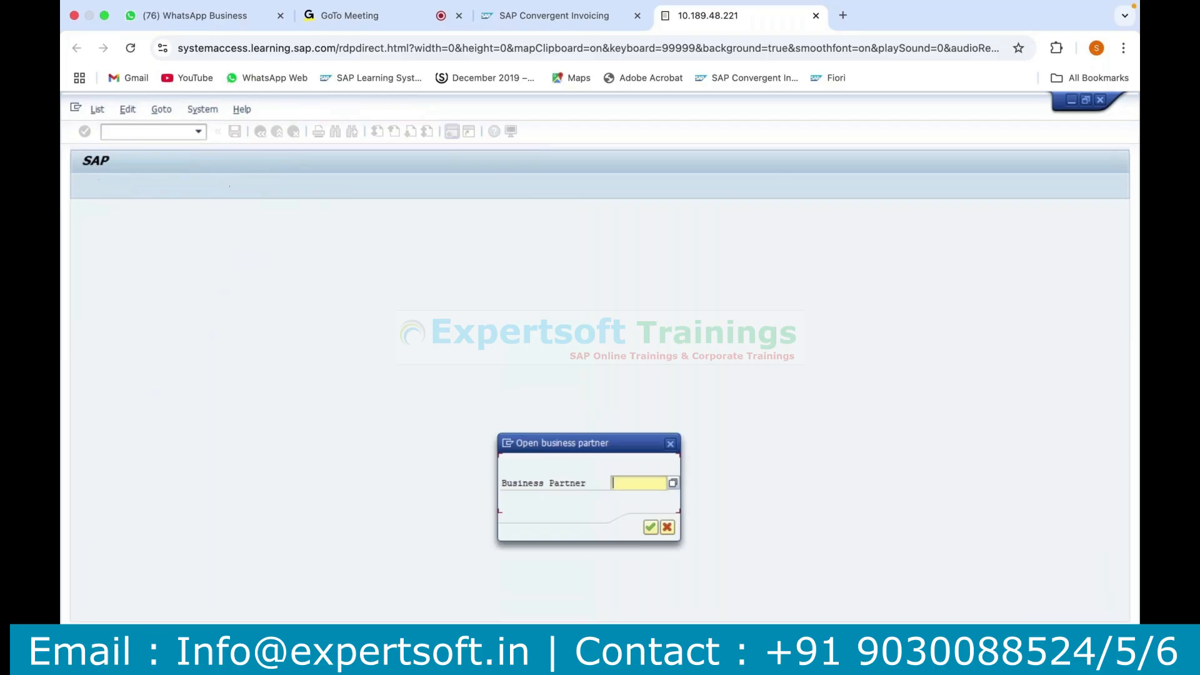
click(667, 528)
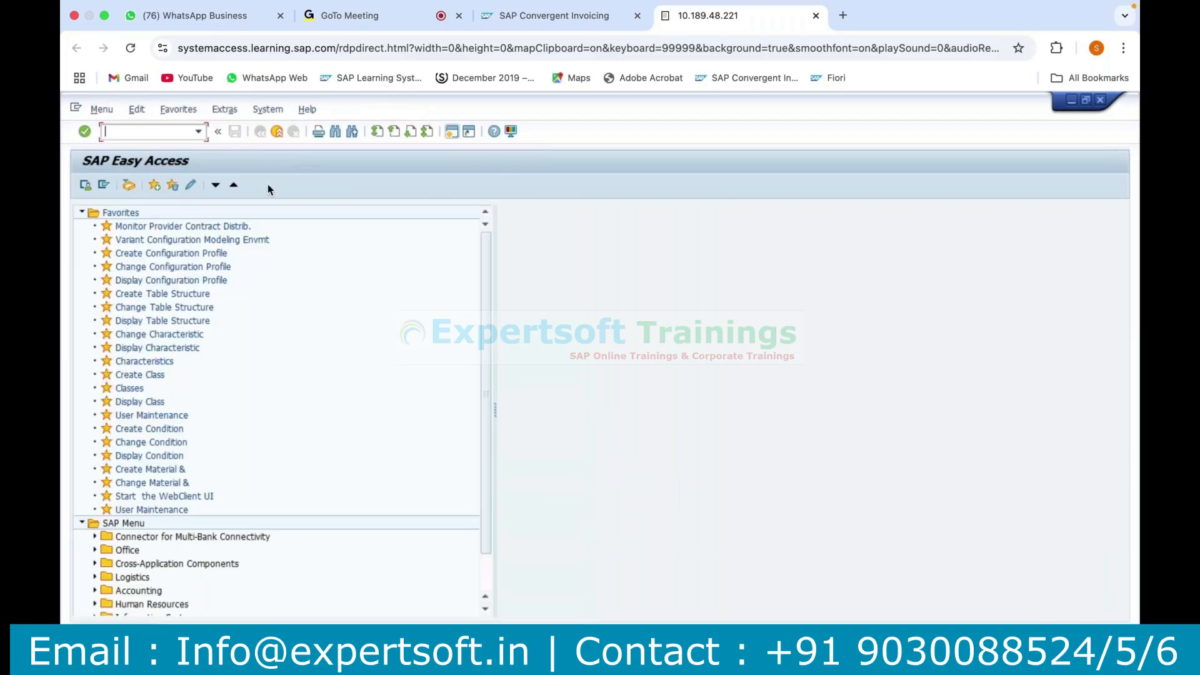
text(f)
key(BackSpace)
text(f)
key(BackSpace)
key(alt+Tab)
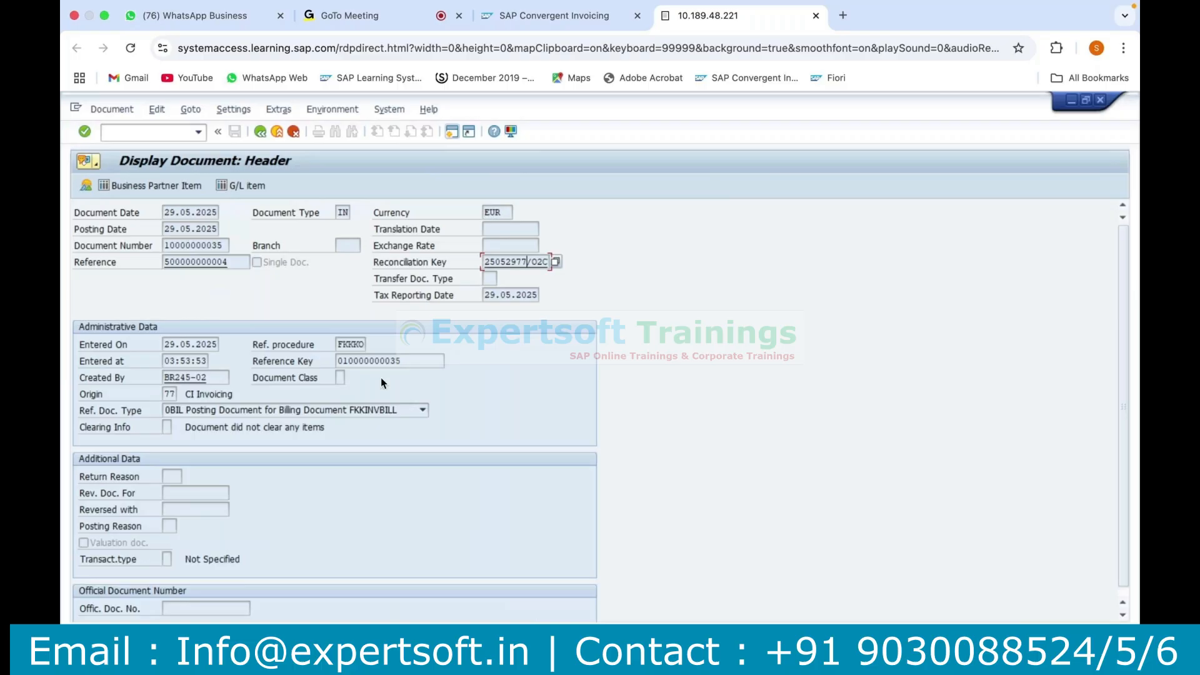
Start transaction FPF2 in the new session and enter the copied reconciliation key 25052977/O2C for changing.
key(alt+Tab)
text(fpl)
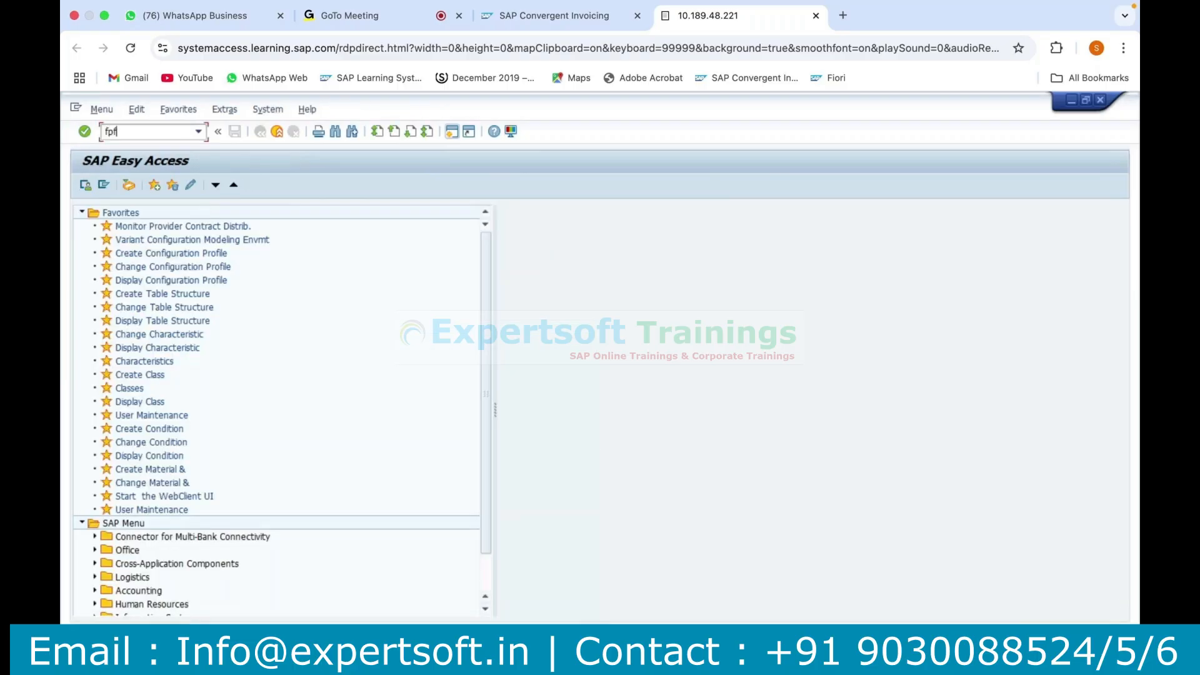
text(2)
key(Return)
key(super+v)
click(271, 265)
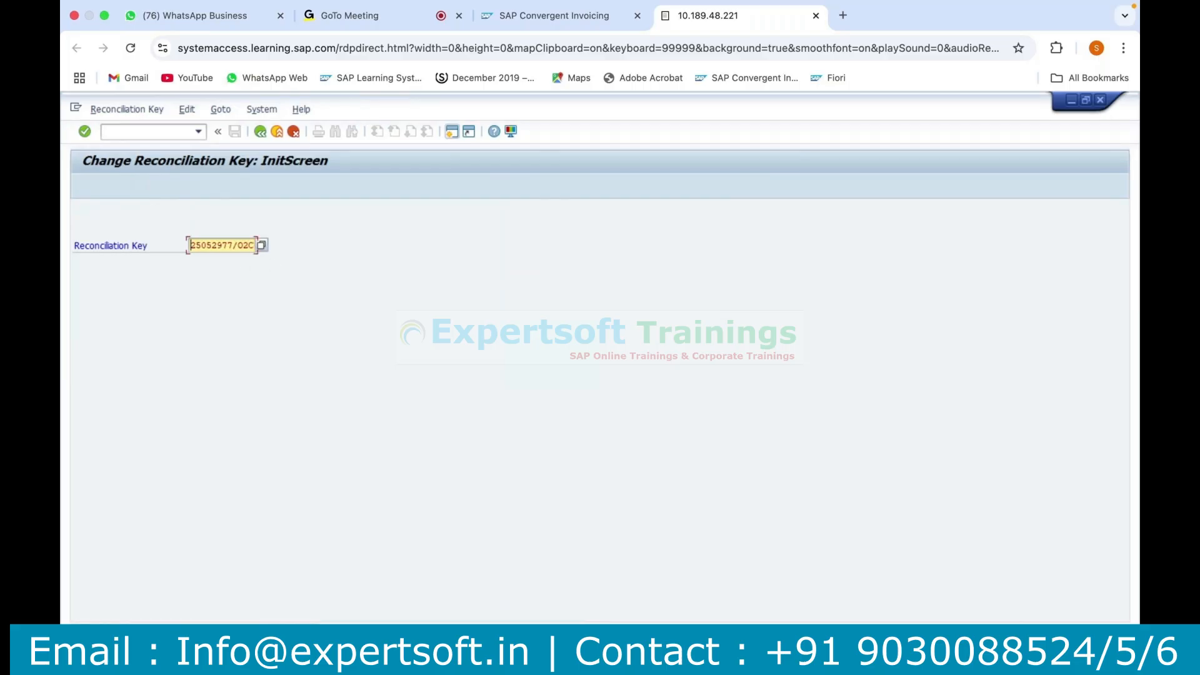
In the original session, exit the posting document, the invoicing document and the billable items list.
click(375, 659)
click(262, 133)
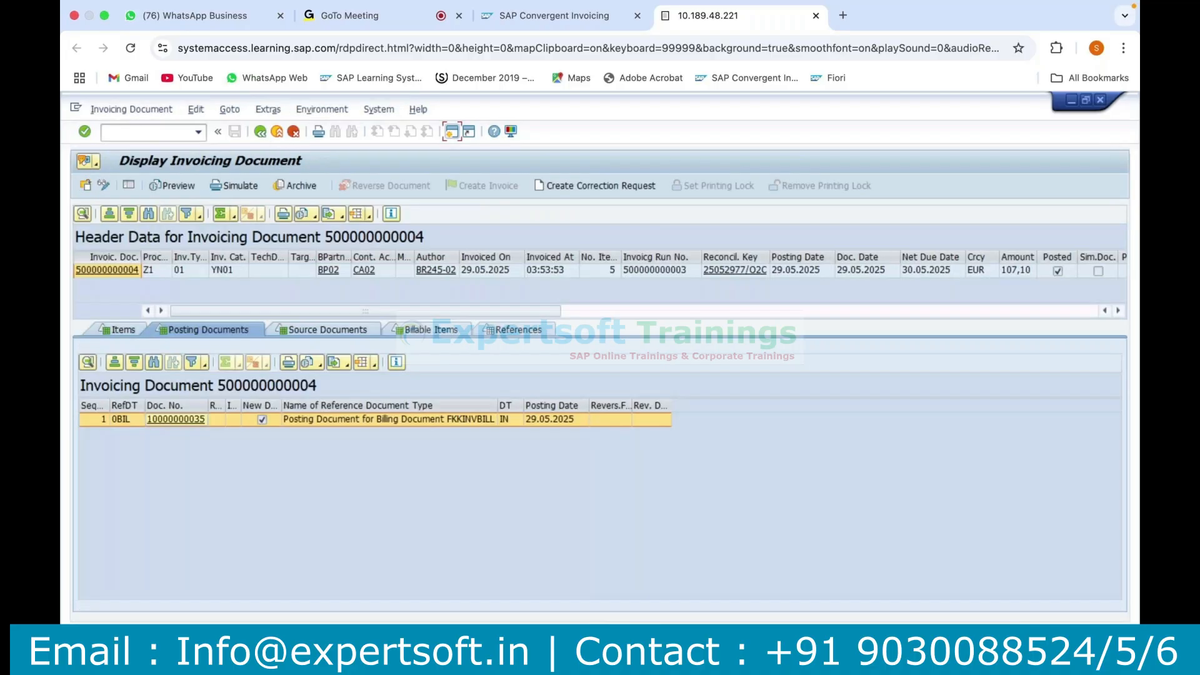
click(463, 659)
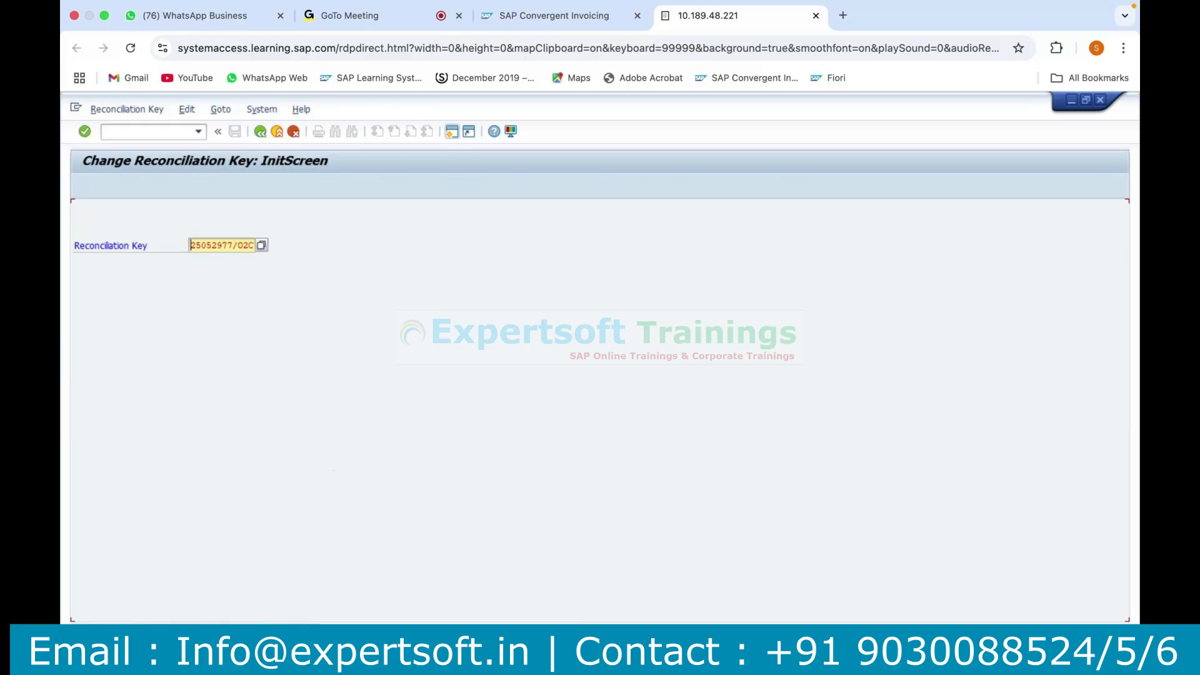
click(463, 660)
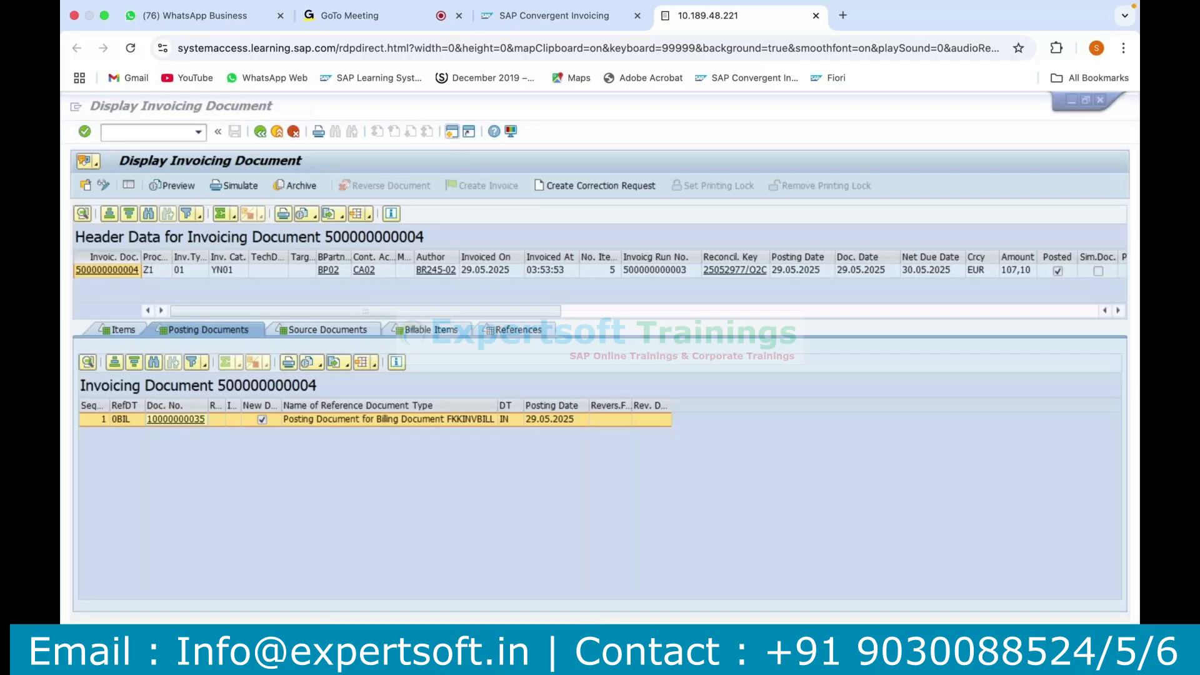
click(260, 132)
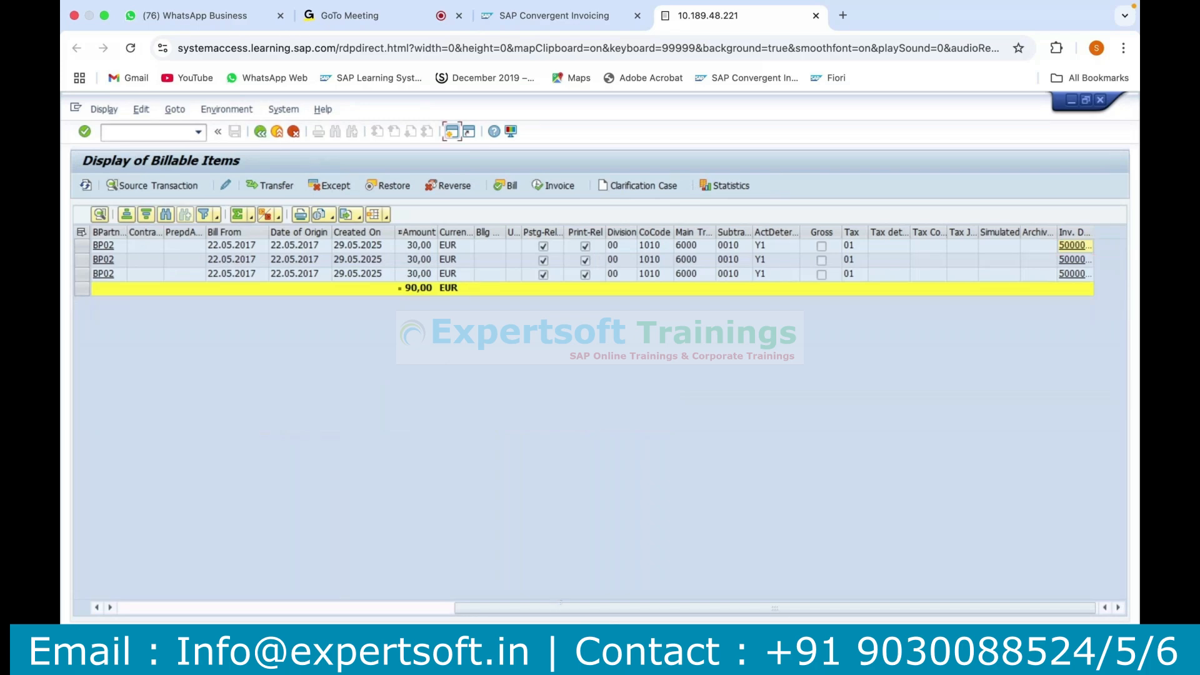
key(F3)
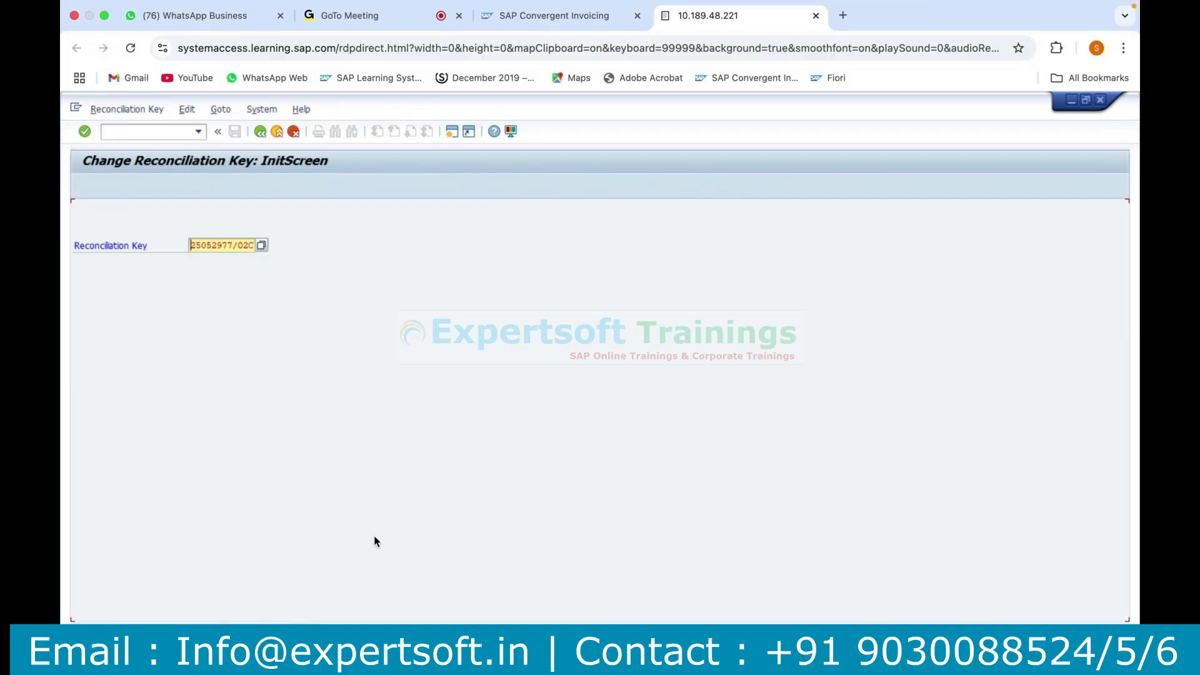
Open transaction SM12 in a new session and search for the current user's lock entries in client 400.
click(452, 130)
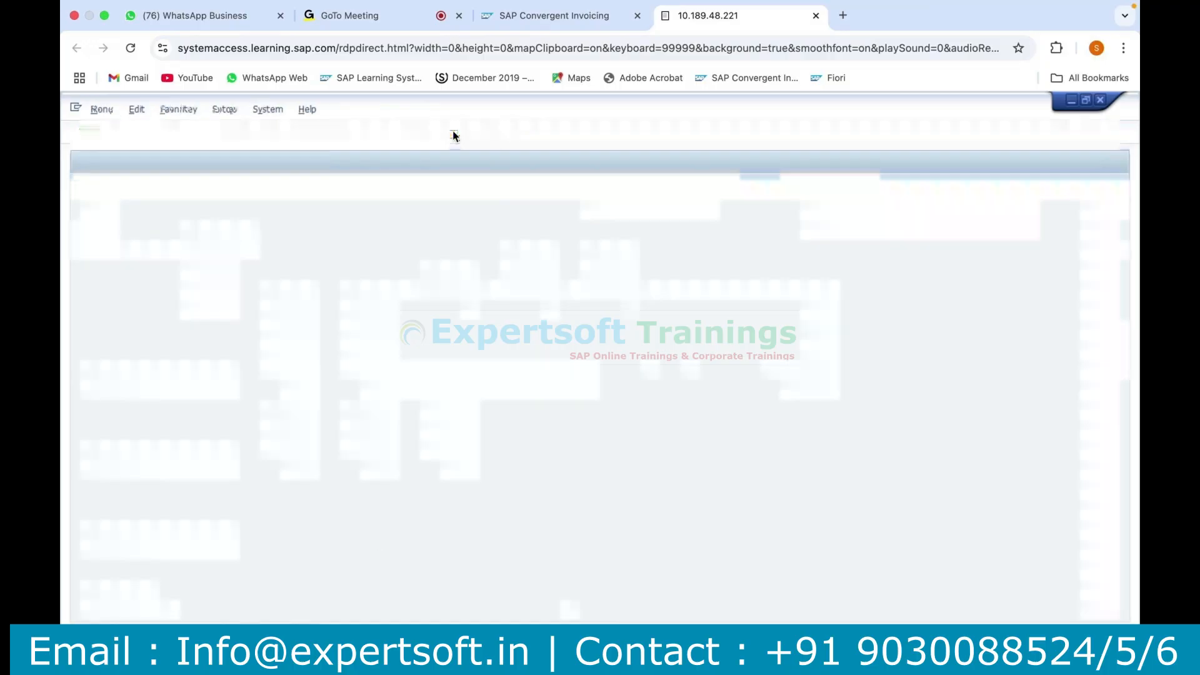
text(sm12)
key(Return)
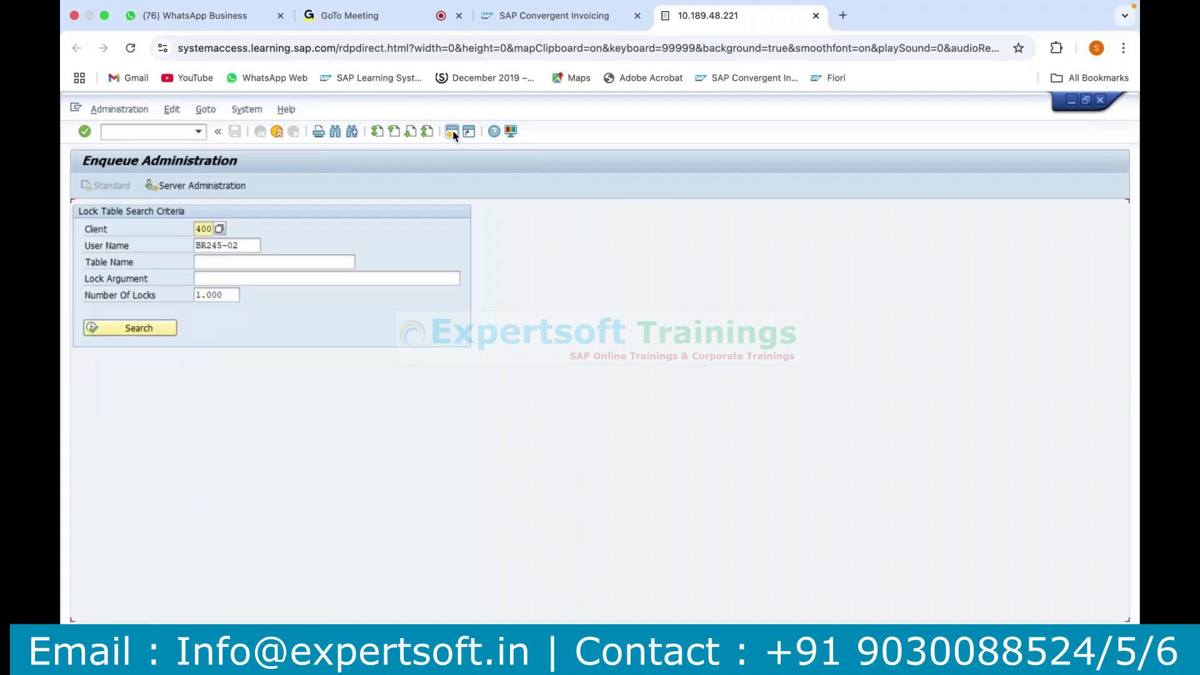
click(149, 327)
Delete the DFKKSUMC lock entry held on the reconciliation key and confirm the deletion.
click(117, 422)
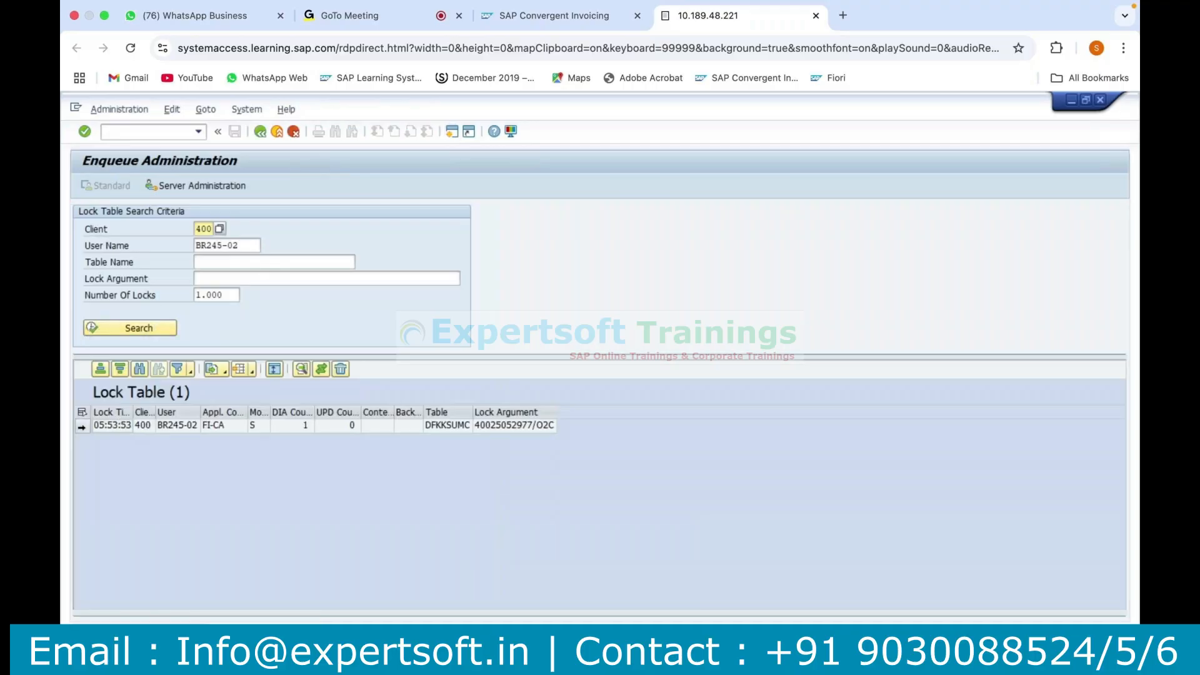
click(82, 425)
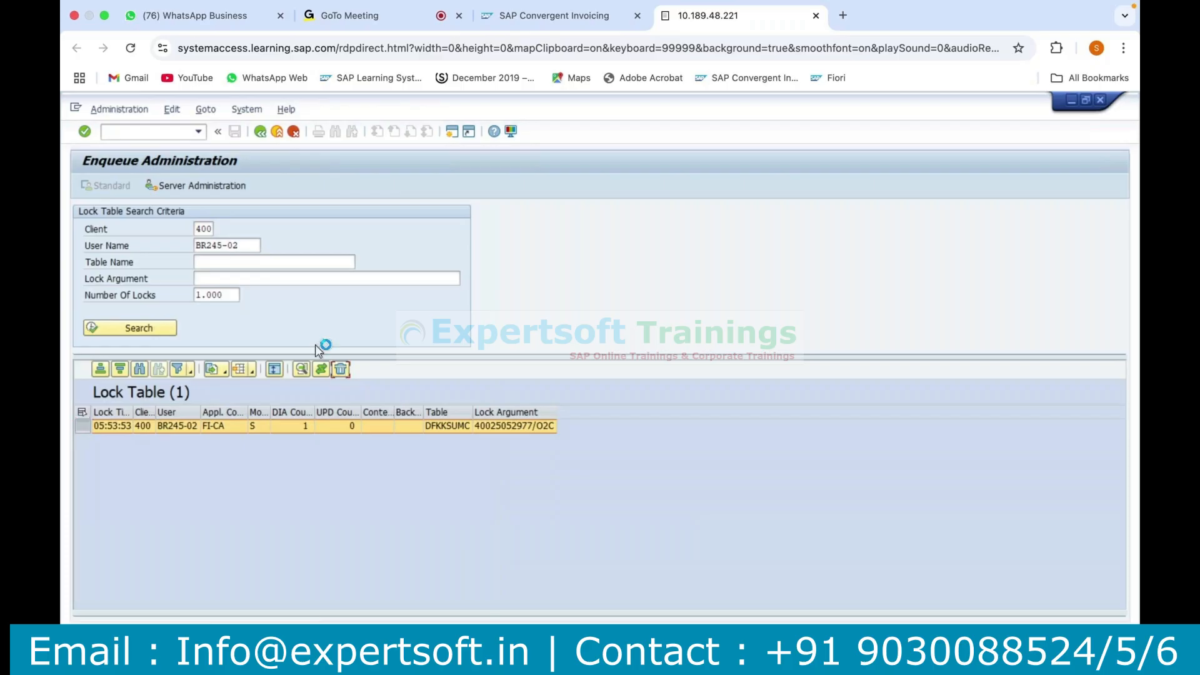
click(269, 415)
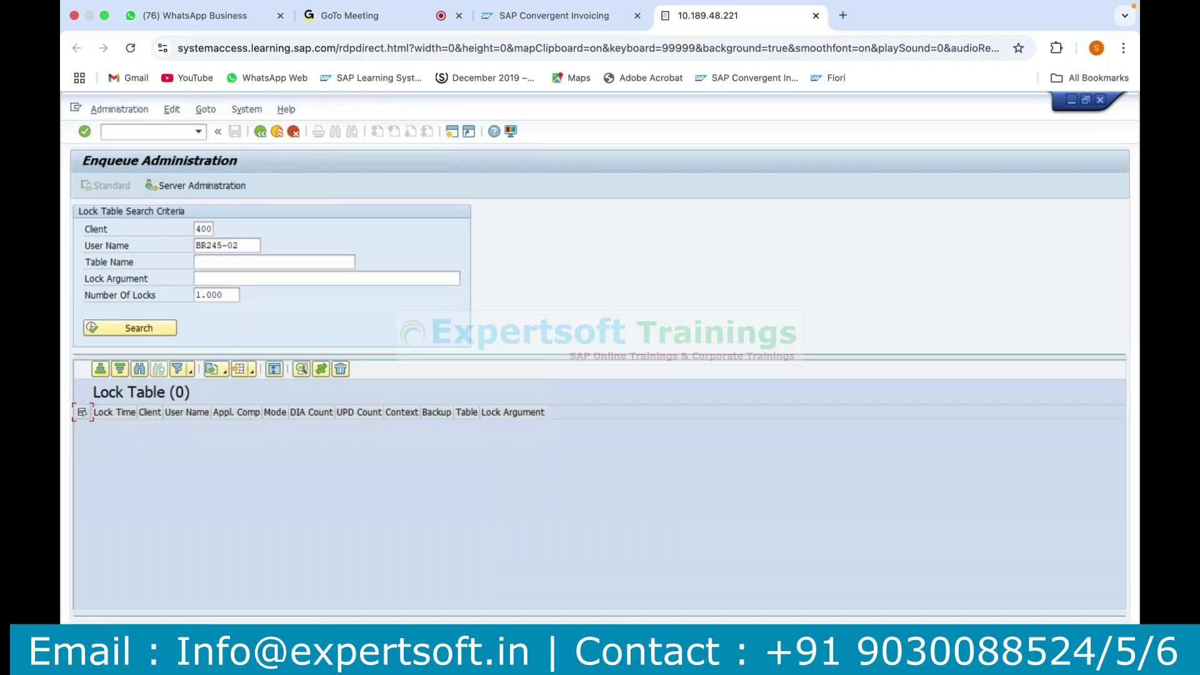
Return to the Change Reconciliation Key session and open the status of key 25052977/O2C.
click(175, 581)
key(Return)
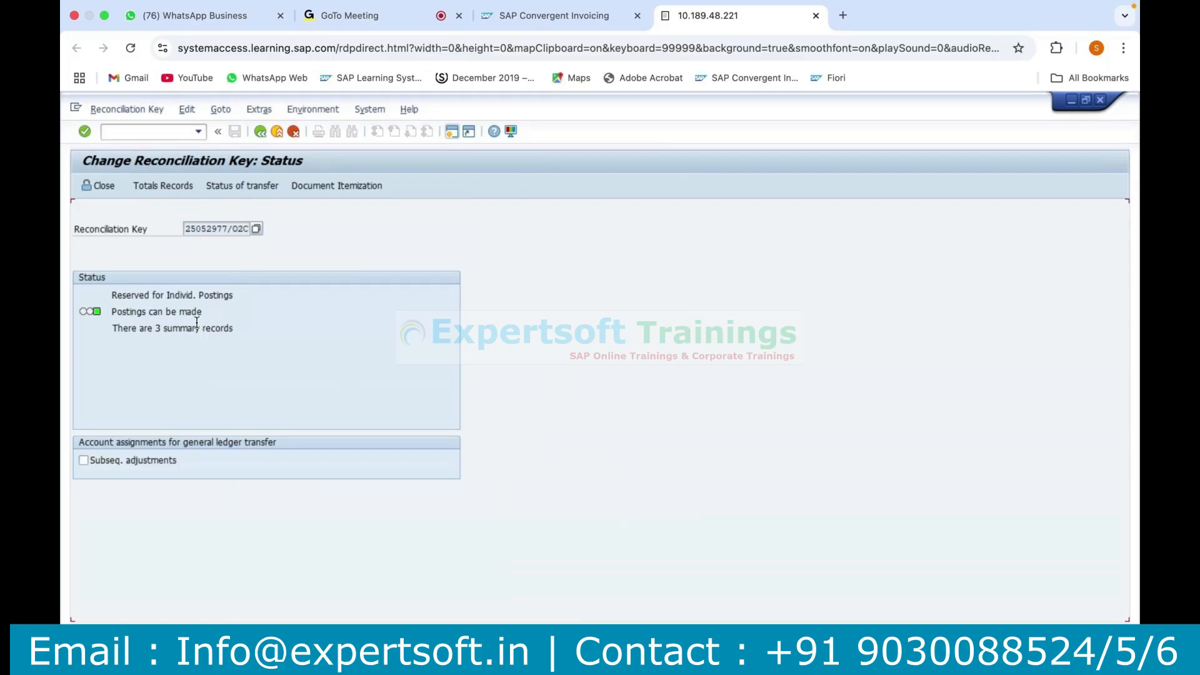
Close reconciliation key 25052977/O2C, confirm the closure and leave its status screen.
click(99, 185)
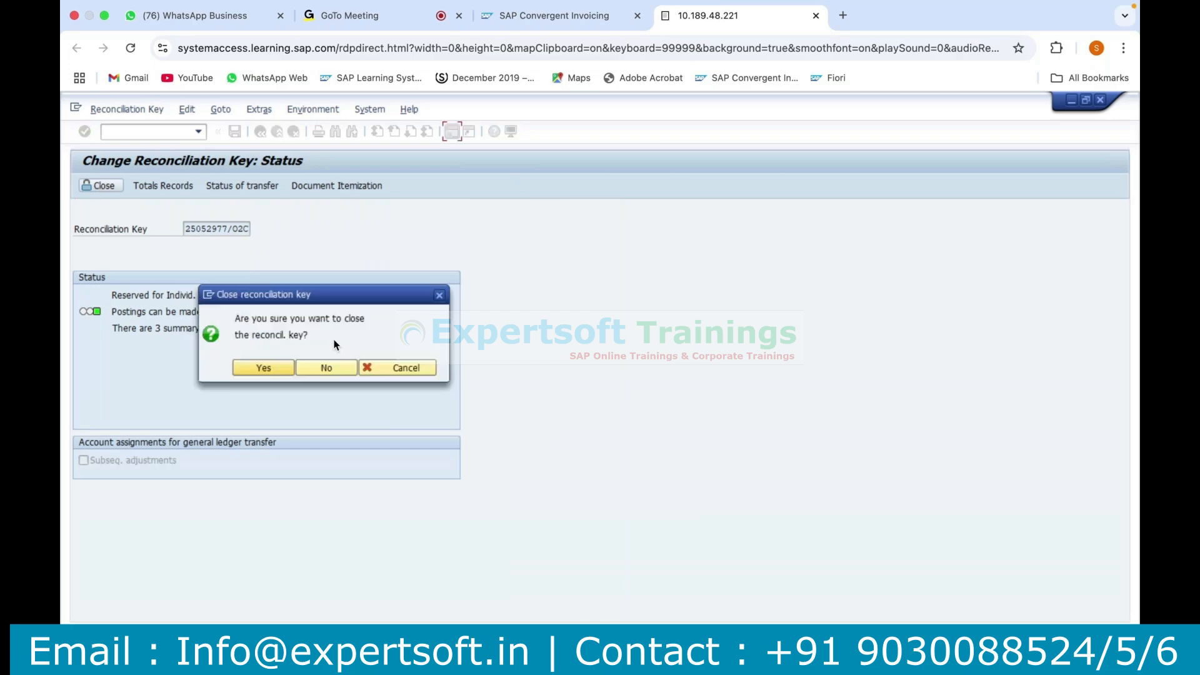
click(273, 368)
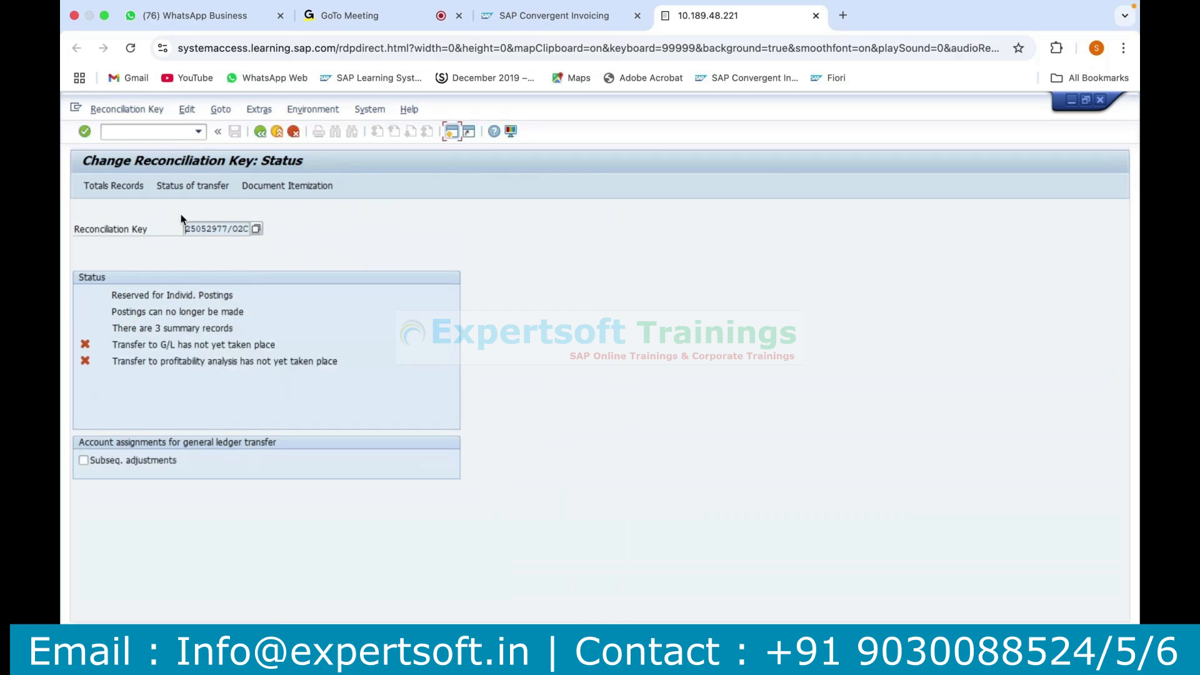
click(260, 132)
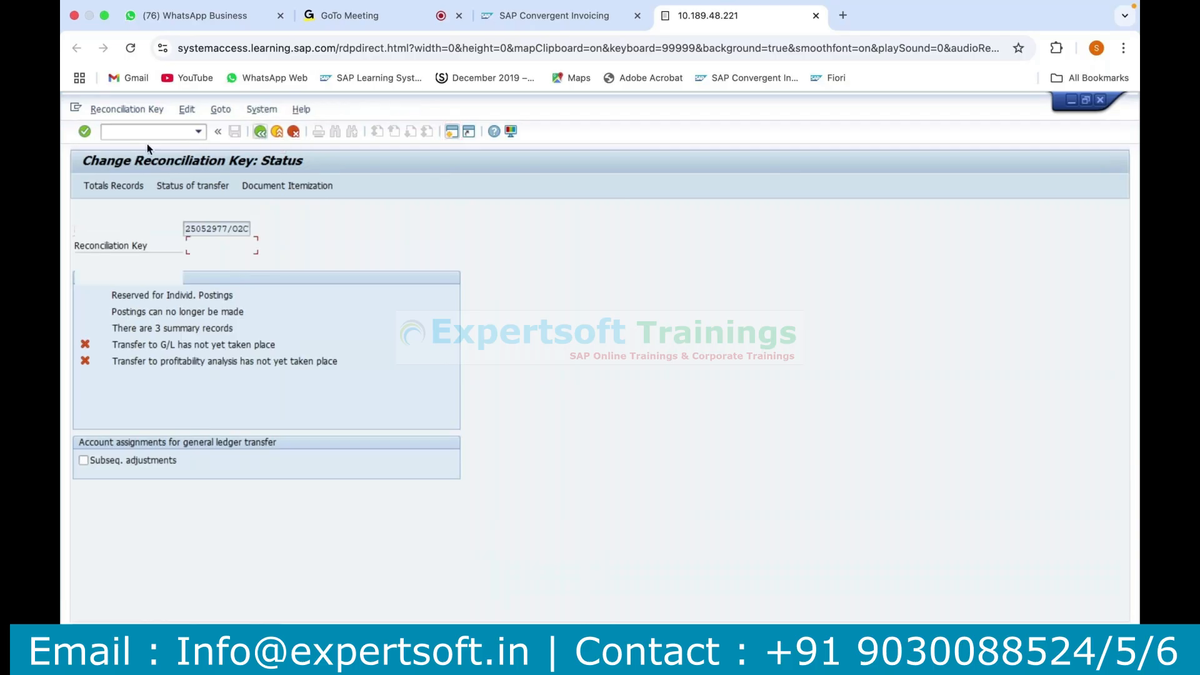
Open transaction FPG1 and enter reconciliation key 25052977/O2C for the general ledger transfer.
click(126, 132)
text(/nfpg1)
key(Return)
text(25052977/020)
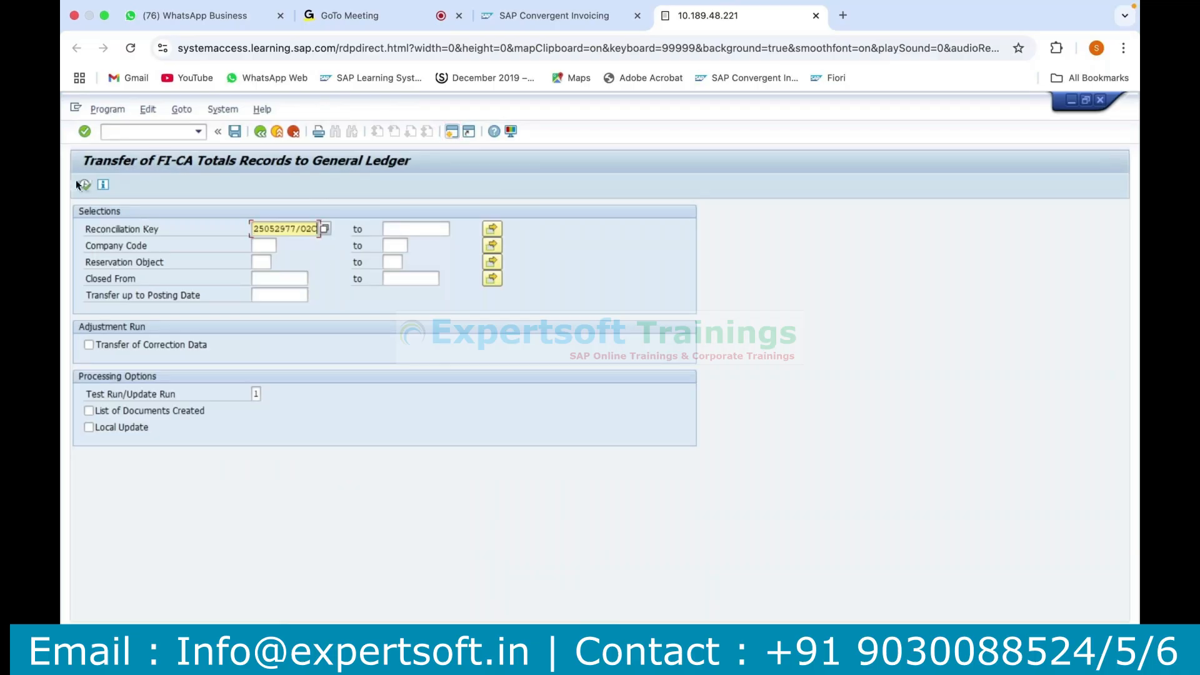
Set the run type to Update Run, execute the general ledger transfer and refresh its application log.
click(265, 395)
key(F4)
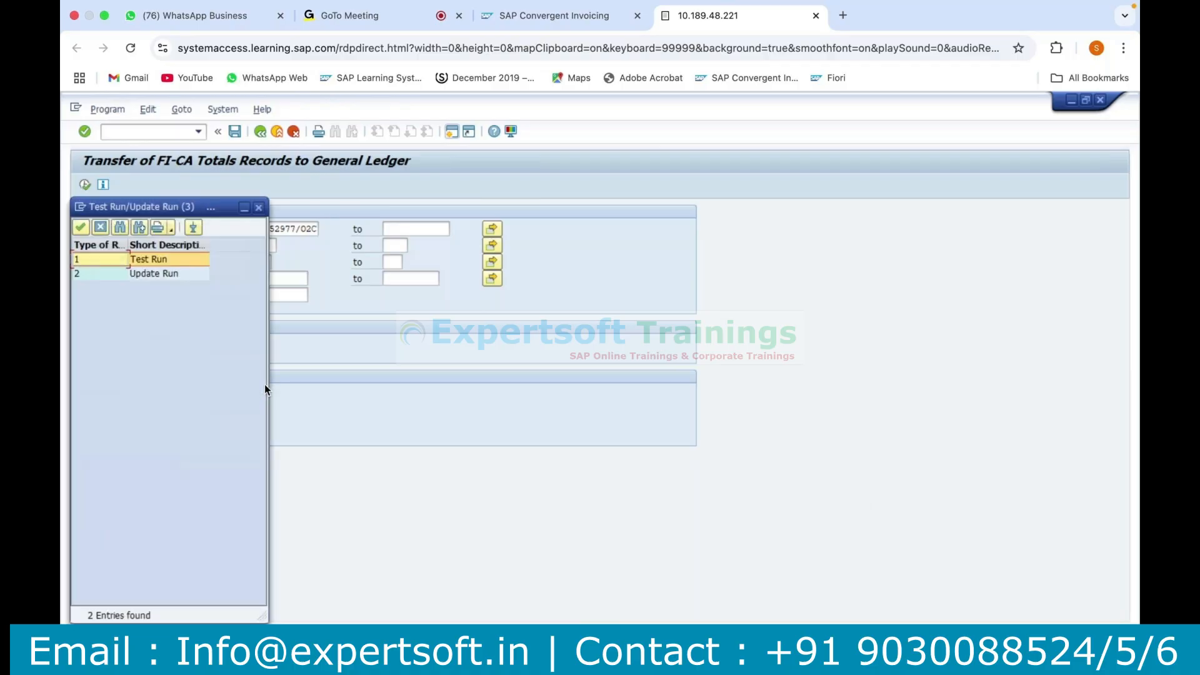
double_click(155, 275)
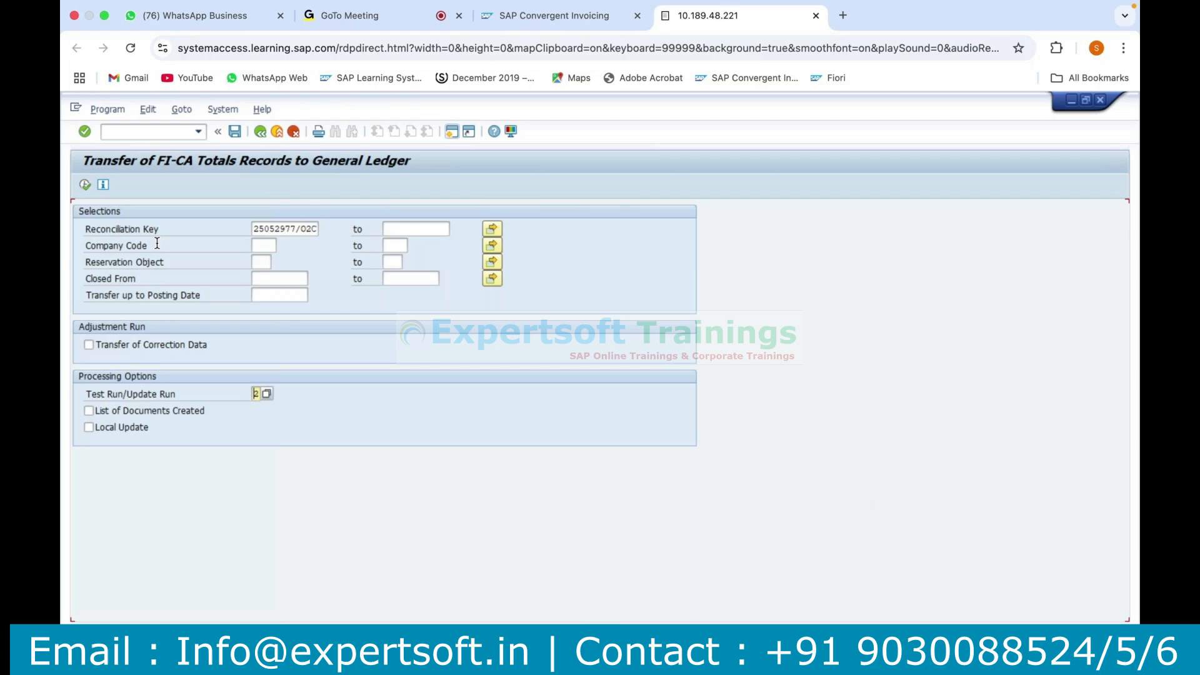
click(85, 185)
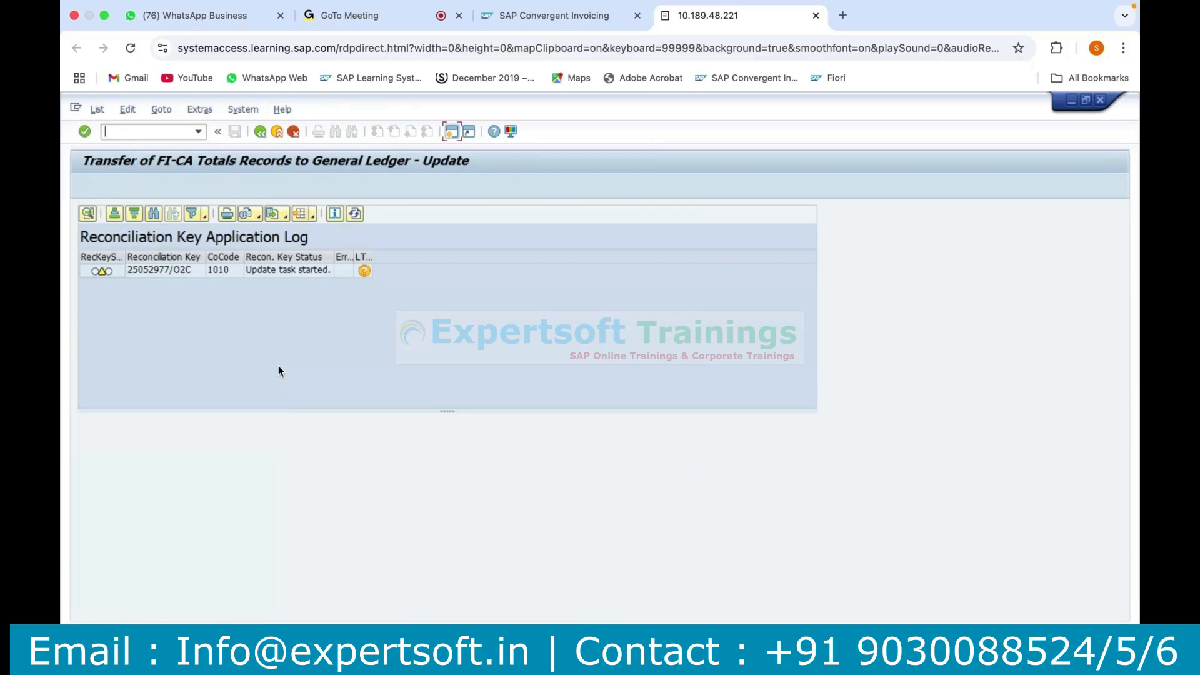
click(355, 214)
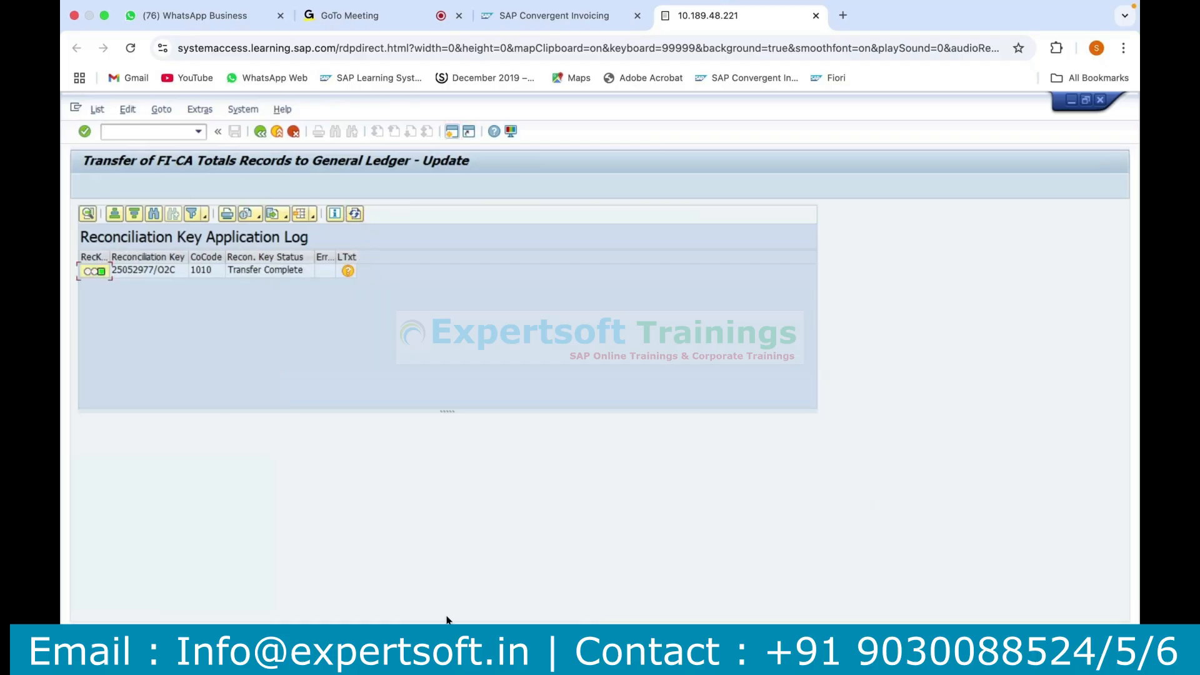
In the billable items session, open the first item's invoicing document and display its posting document.
click(395, 531)
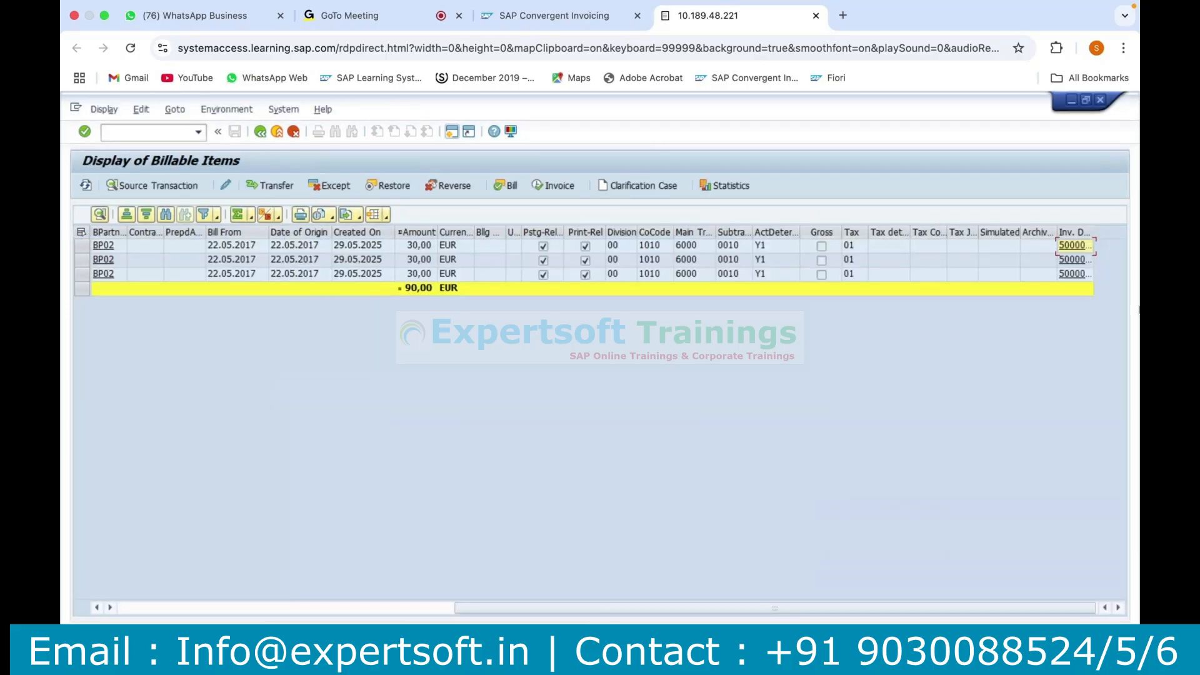
click(1070, 246)
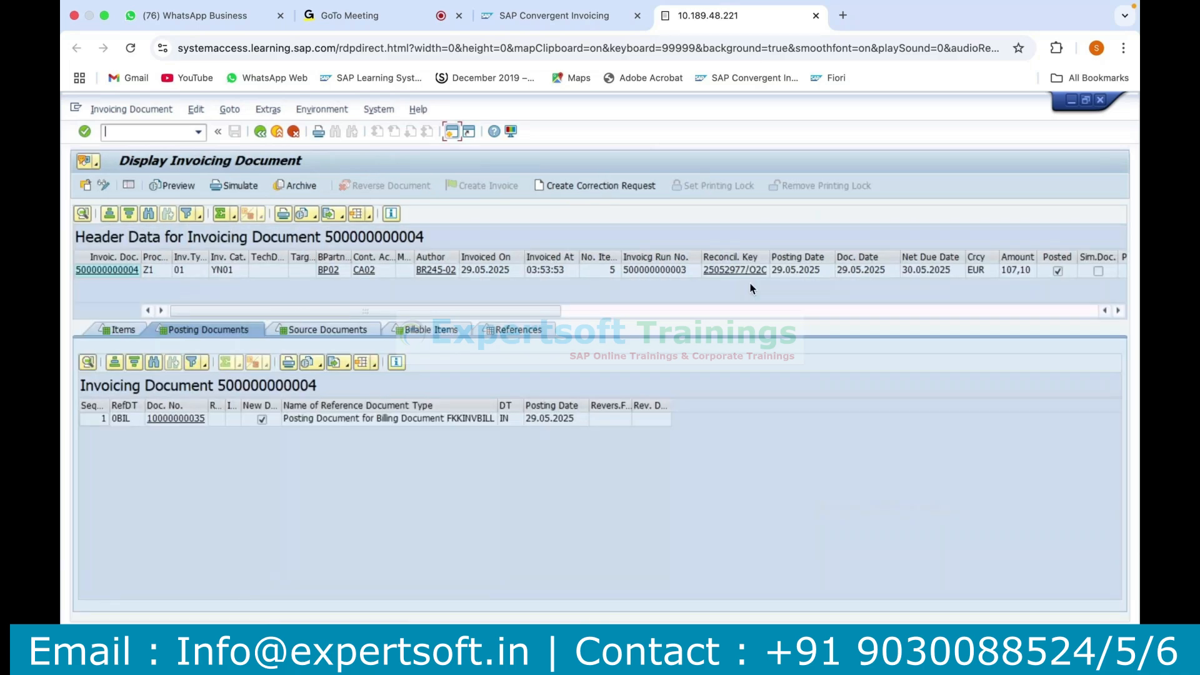
click(727, 263)
double_click(726, 259)
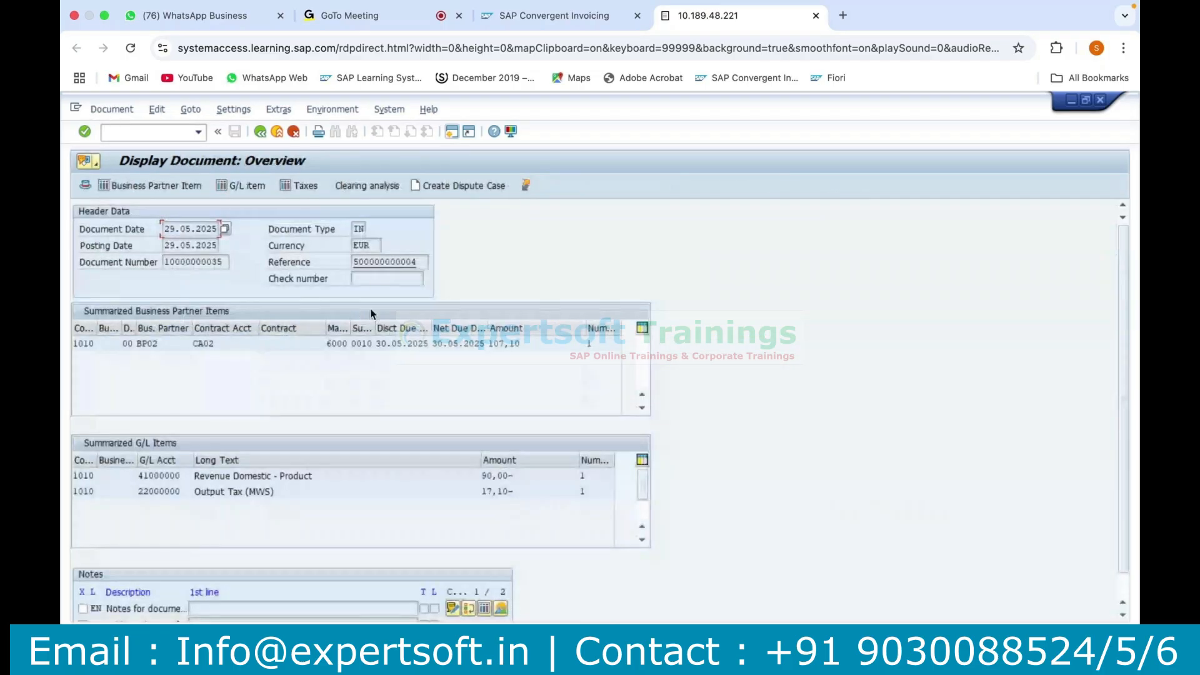
Return to the general ledger transfer session and open transaction FB03 to display an accounting document.
click(605, 599)
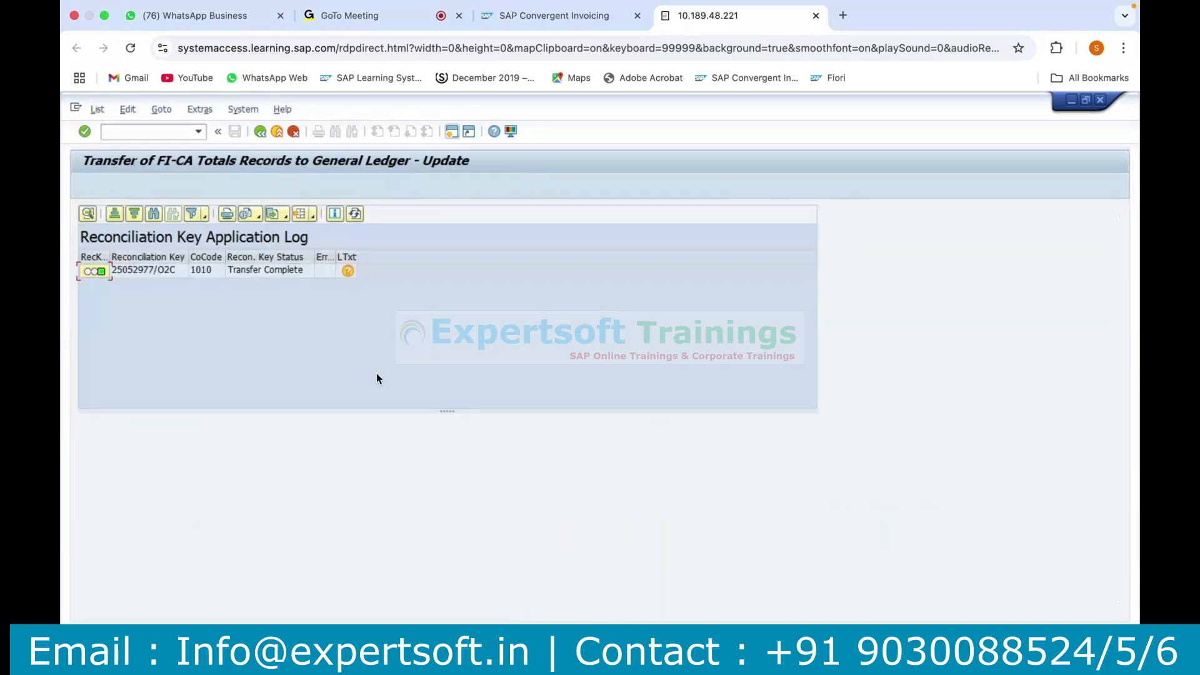
click(143, 132)
text(/nfbo3)
key(Return)
text(fb)
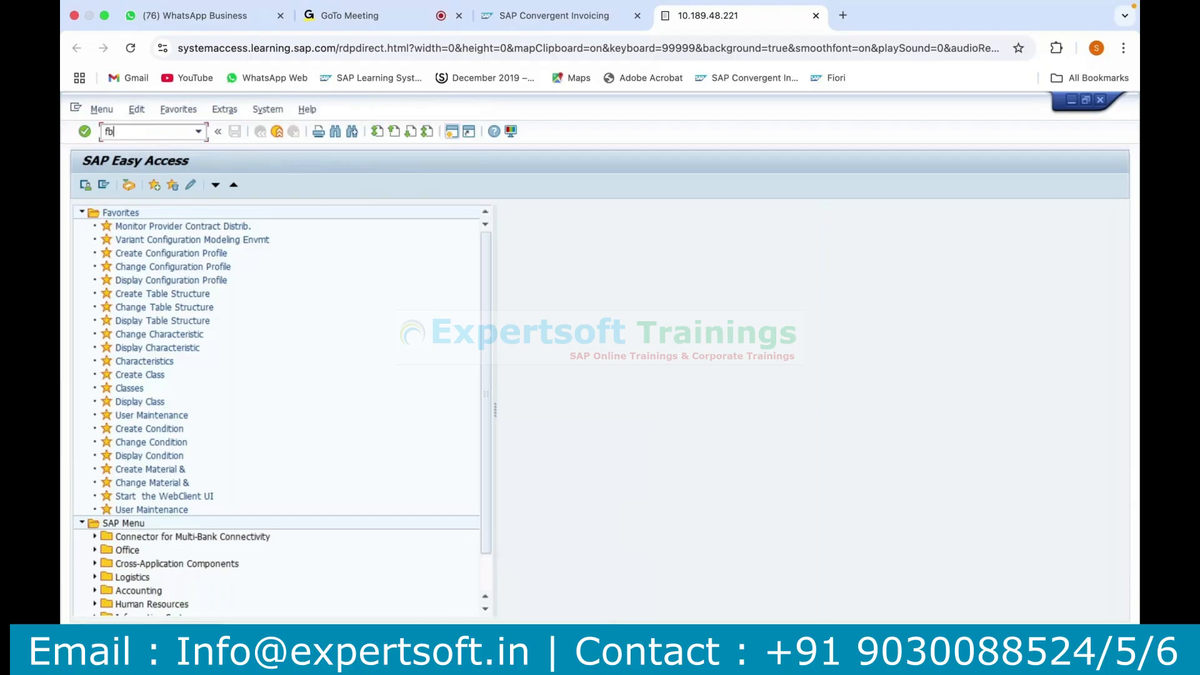
text(03)
key(Return)
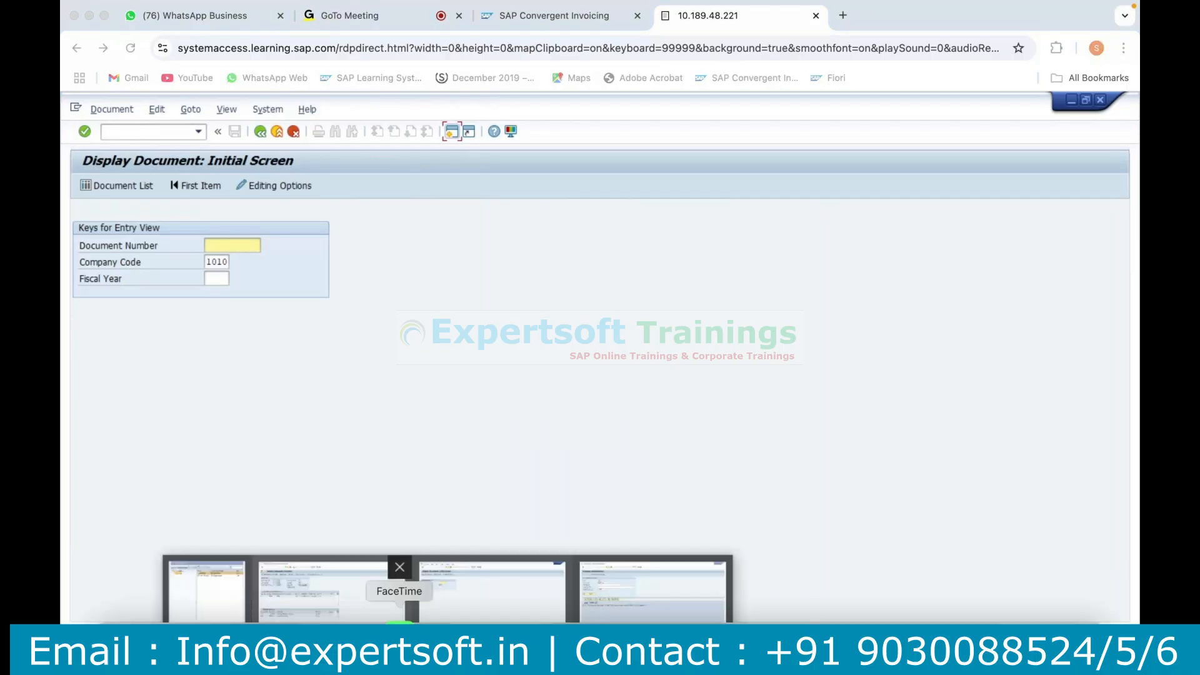
click(433, 608)
key(super+Tab)
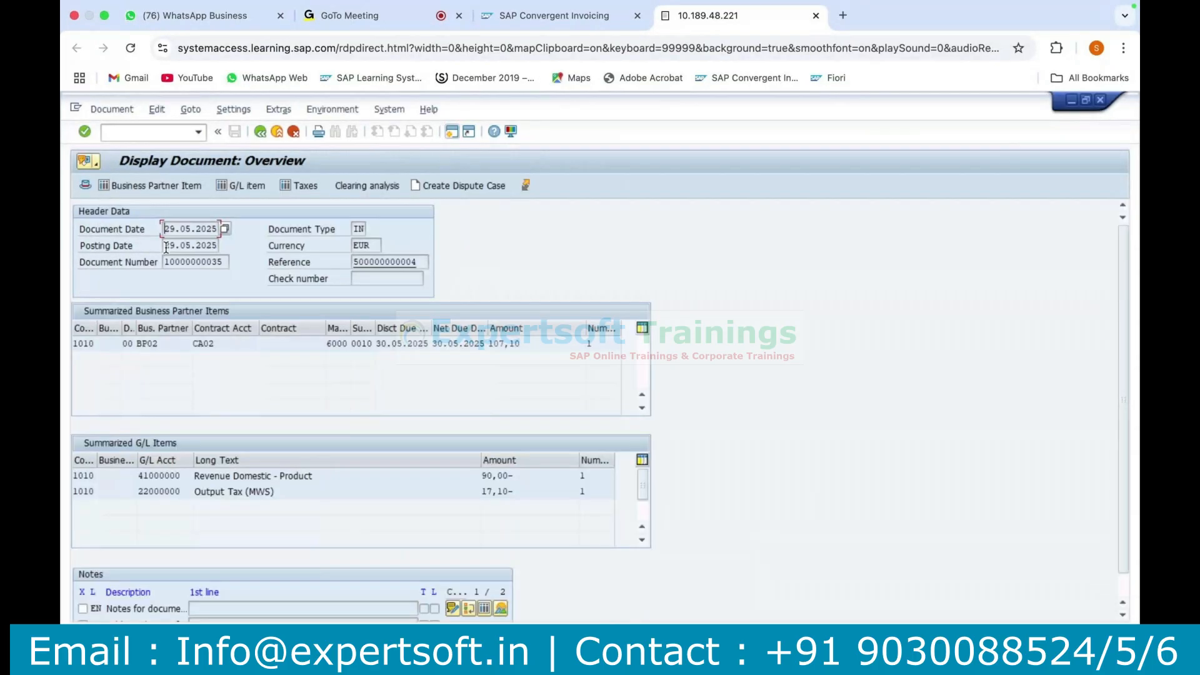
double_click(192, 263)
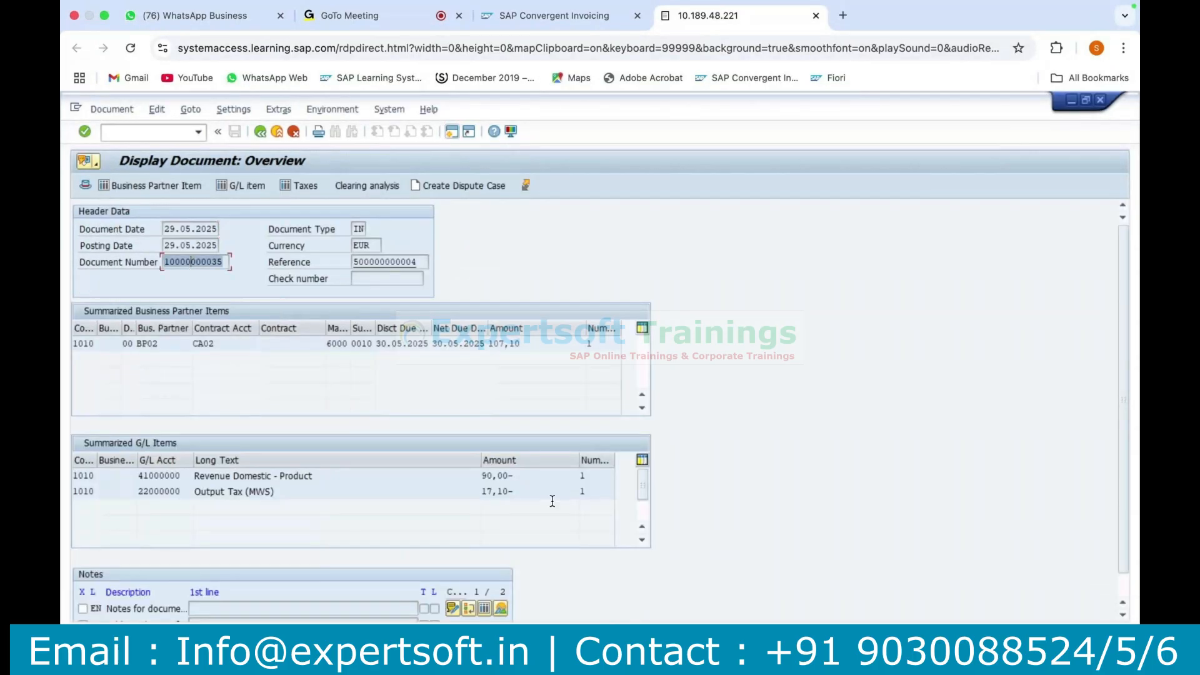
key(ctrl+c)
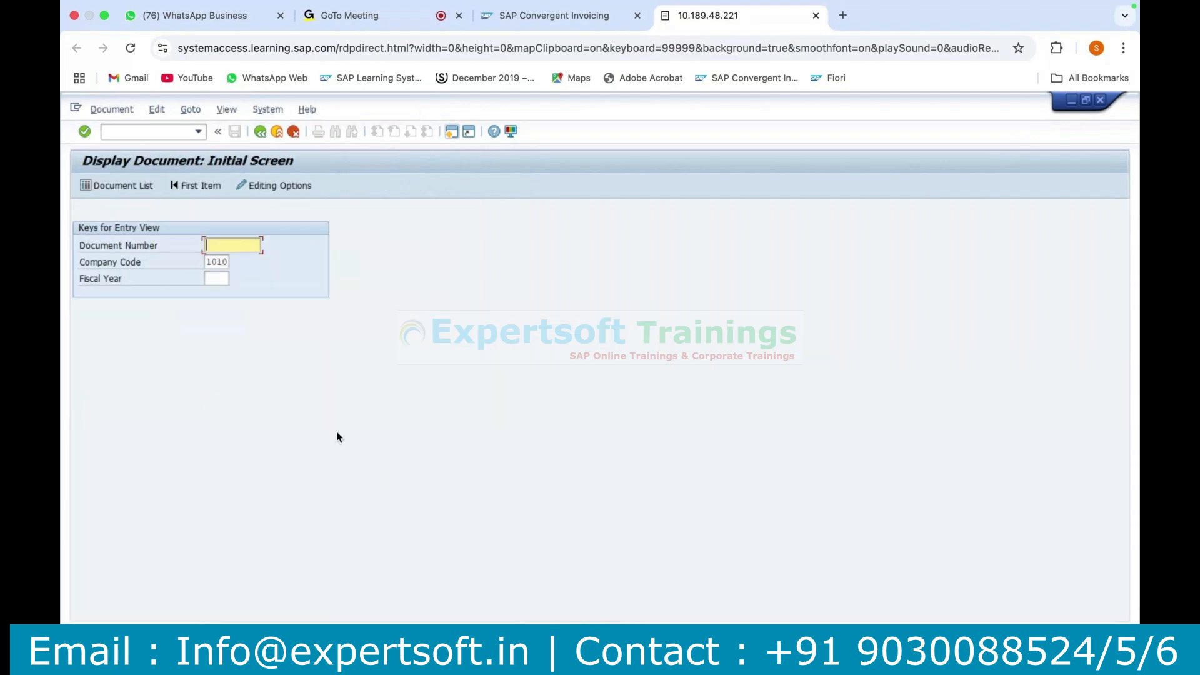
key(ctrl+v)
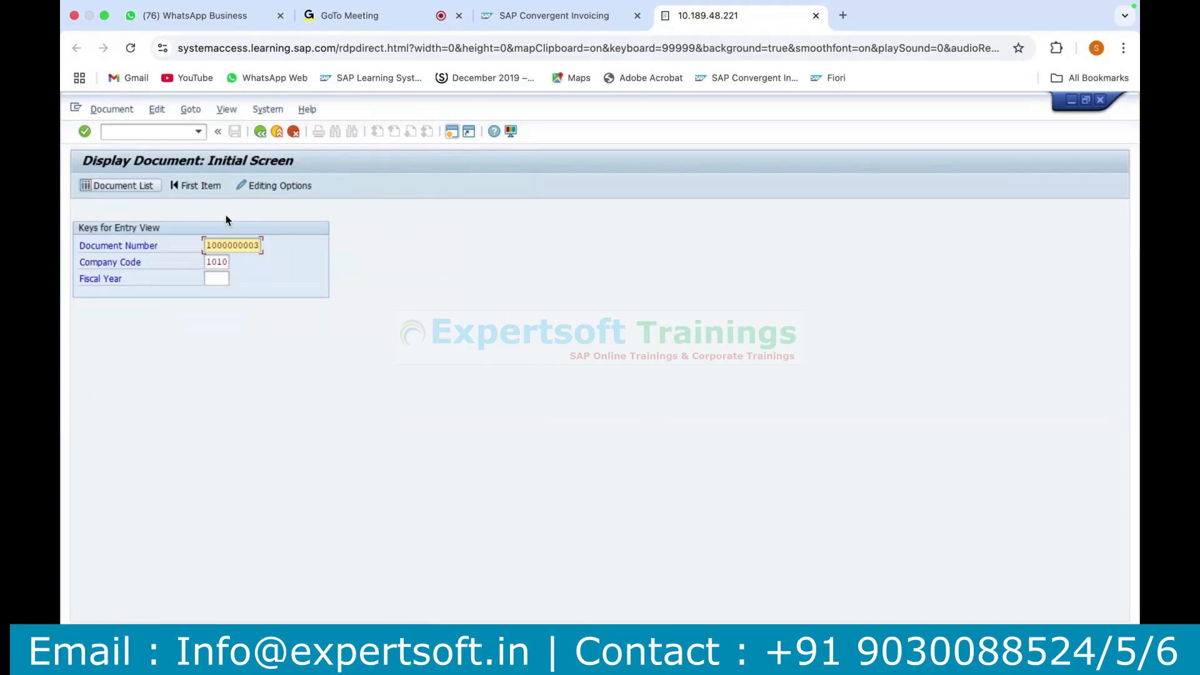
double_click(232, 245)
key(BackSpace)
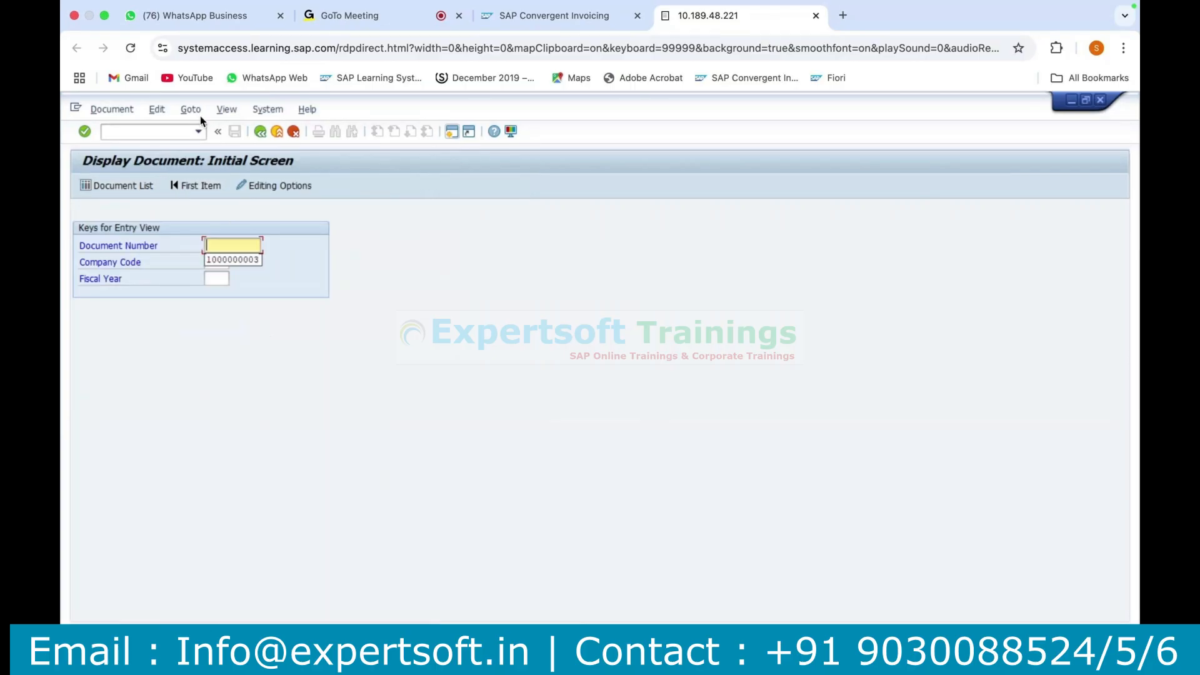
Open the Document List selection from FB03 and go to the reference transaction and reference key criteria.
click(111, 109)
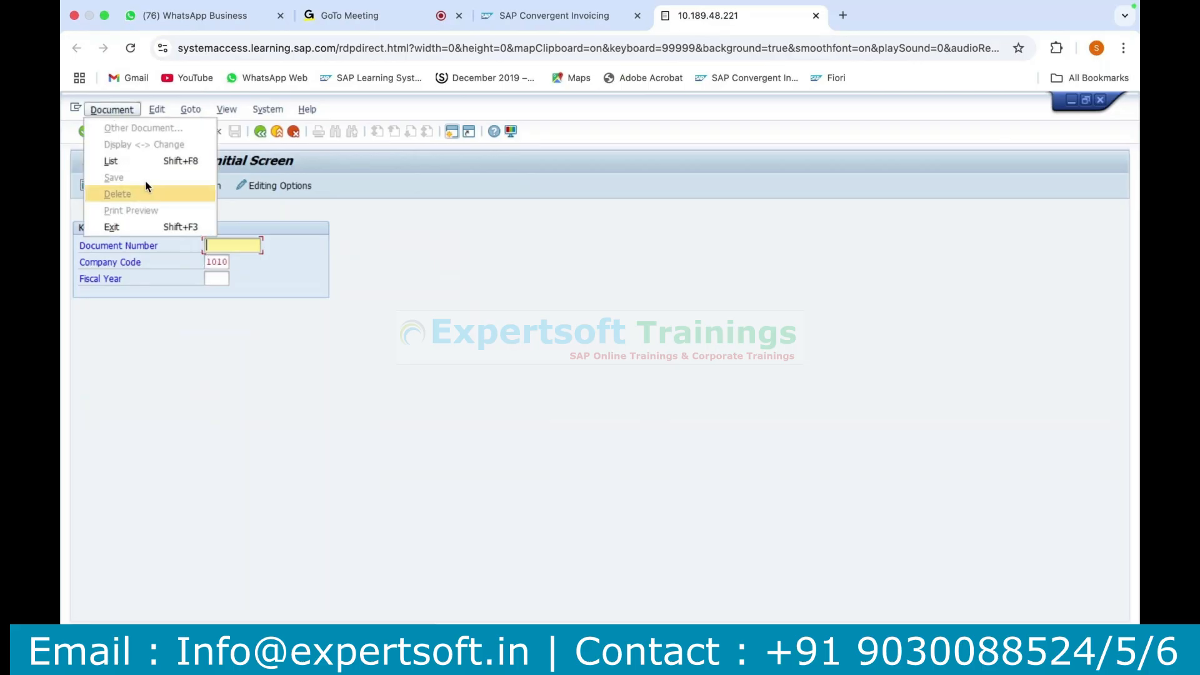
click(114, 217)
click(102, 186)
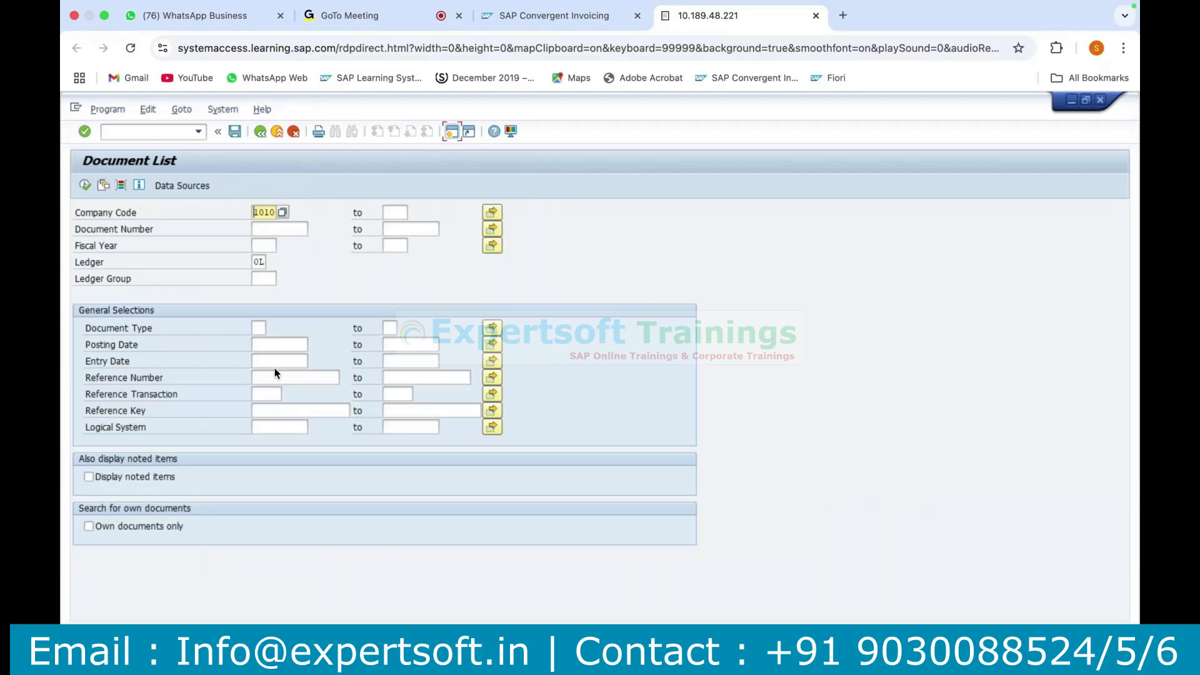
click(270, 395)
click(268, 415)
Switch to the posting document, open its header, copy the reconciliation key and return to the Document List session.
key(F8)
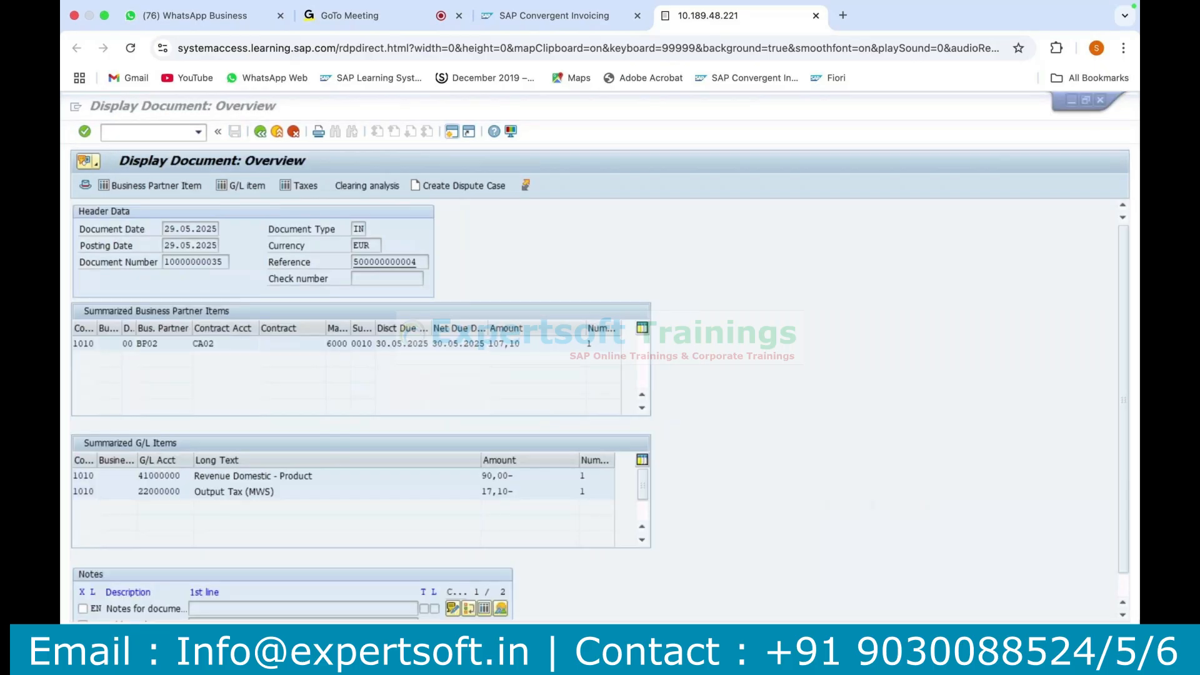
click(84, 187)
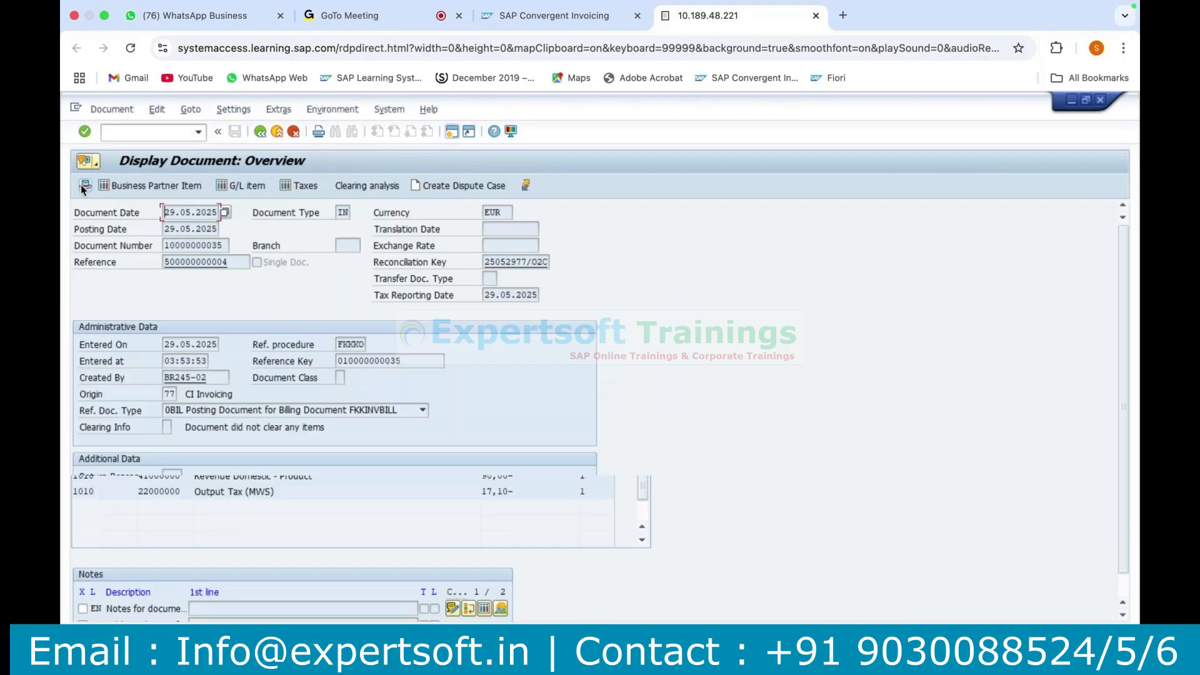
double_click(520, 263)
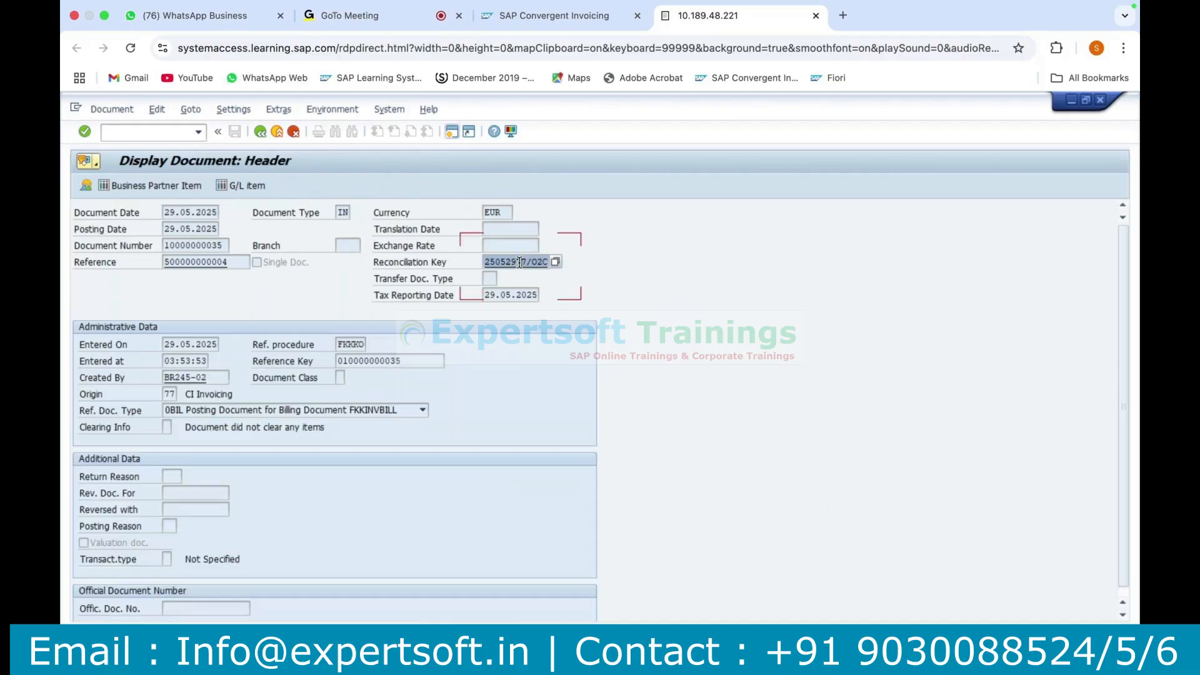
click(519, 263)
mouse_move(486, 656)
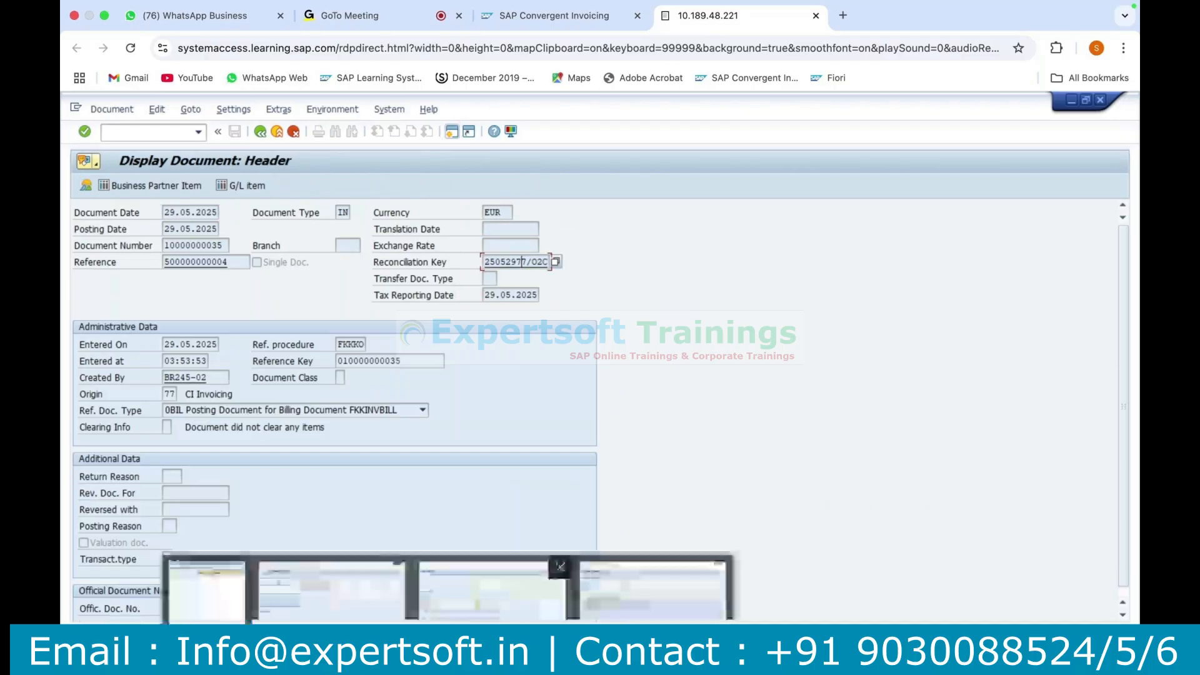
click(486, 594)
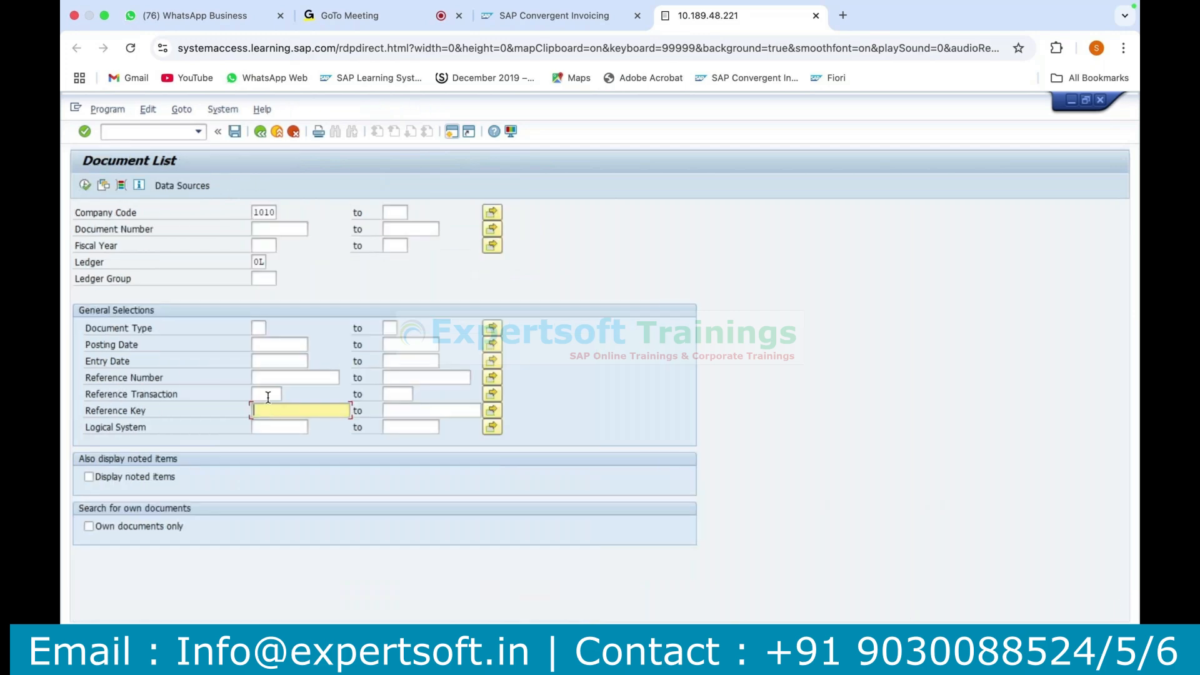
List documents with reference transaction FKKSU and reference key 25052977/O2C*, and open the resulting general ledger document.
click(268, 395)
text(FKKSU)
key(Tab)
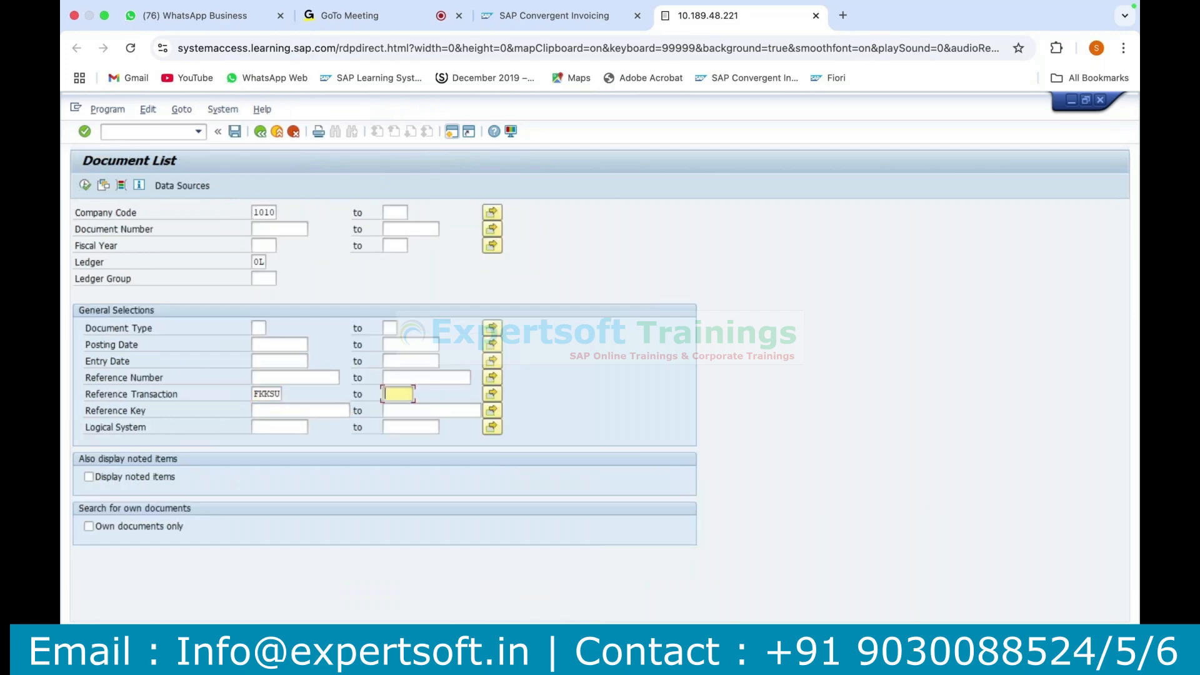
click(284, 412)
key(super+v)
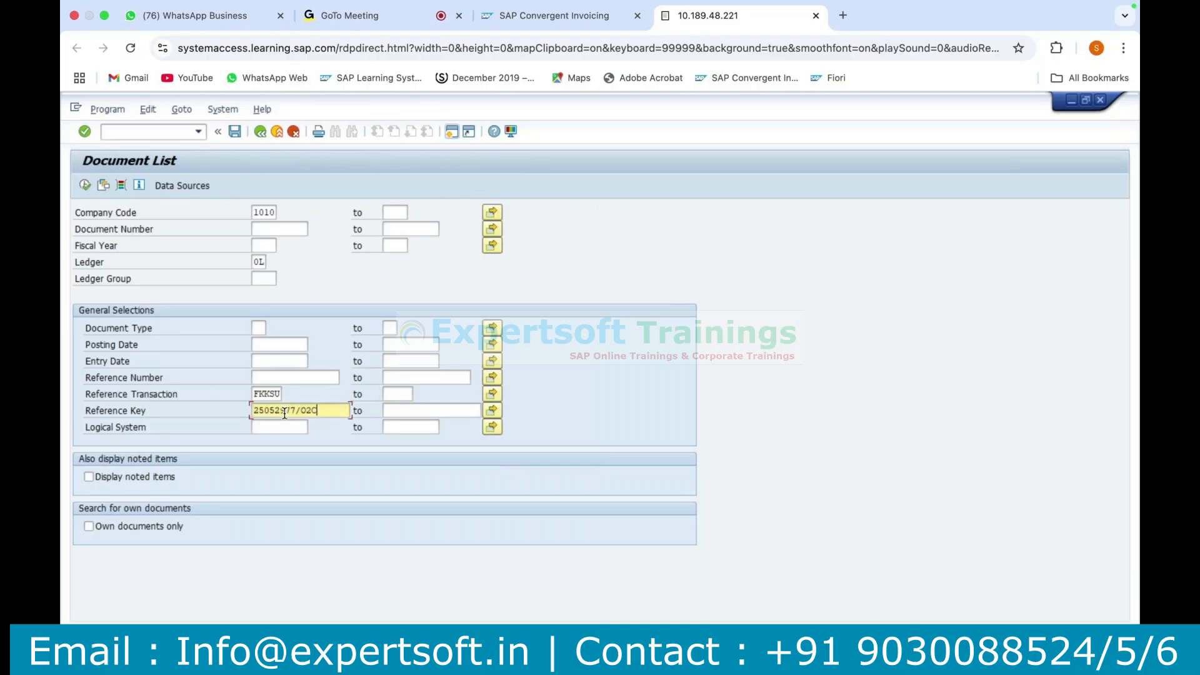
text(*)
click(84, 185)
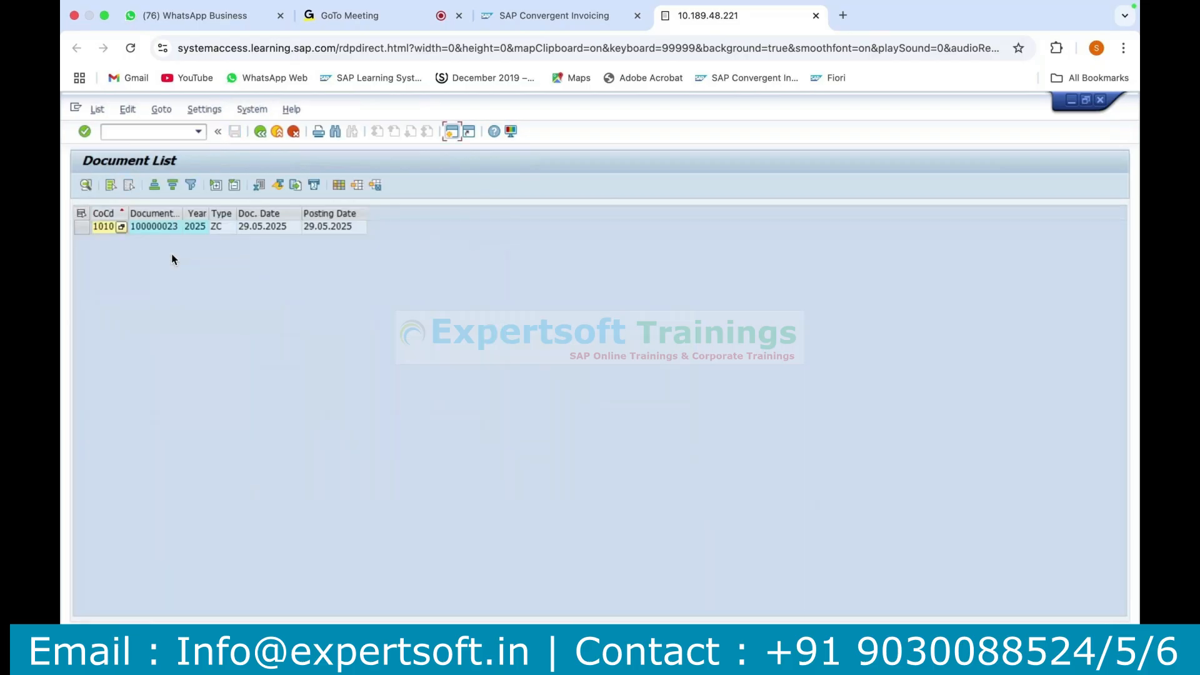
click(155, 228)
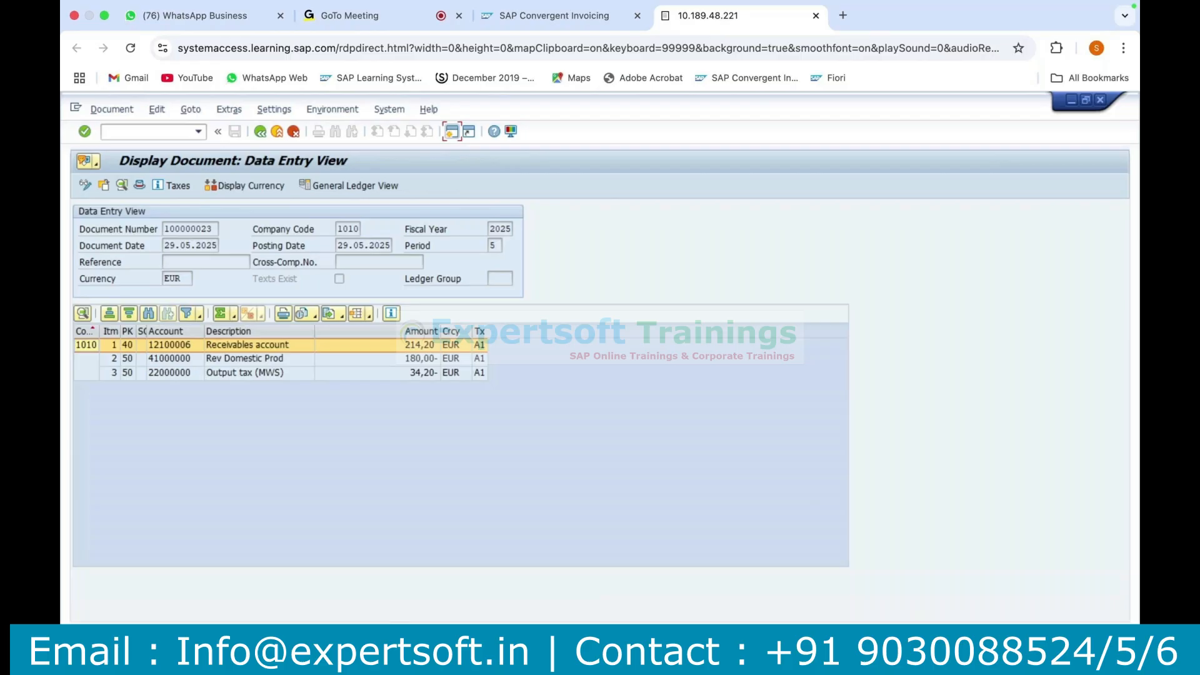
key(super+Tab)
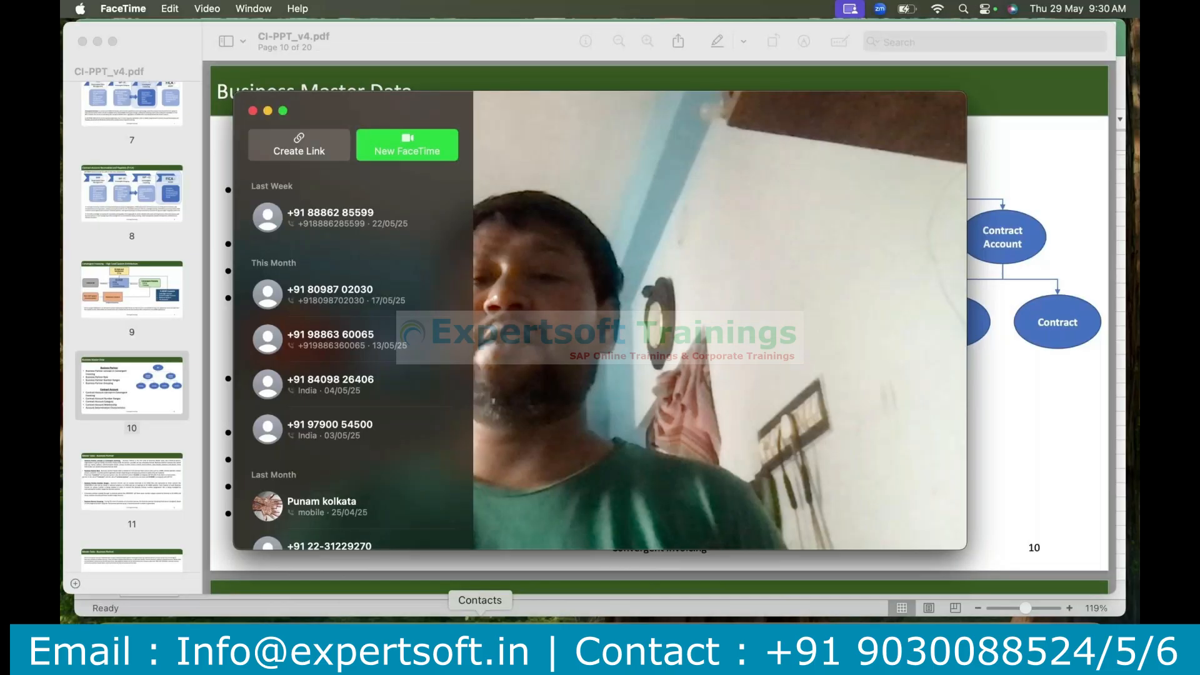
key(super+q)
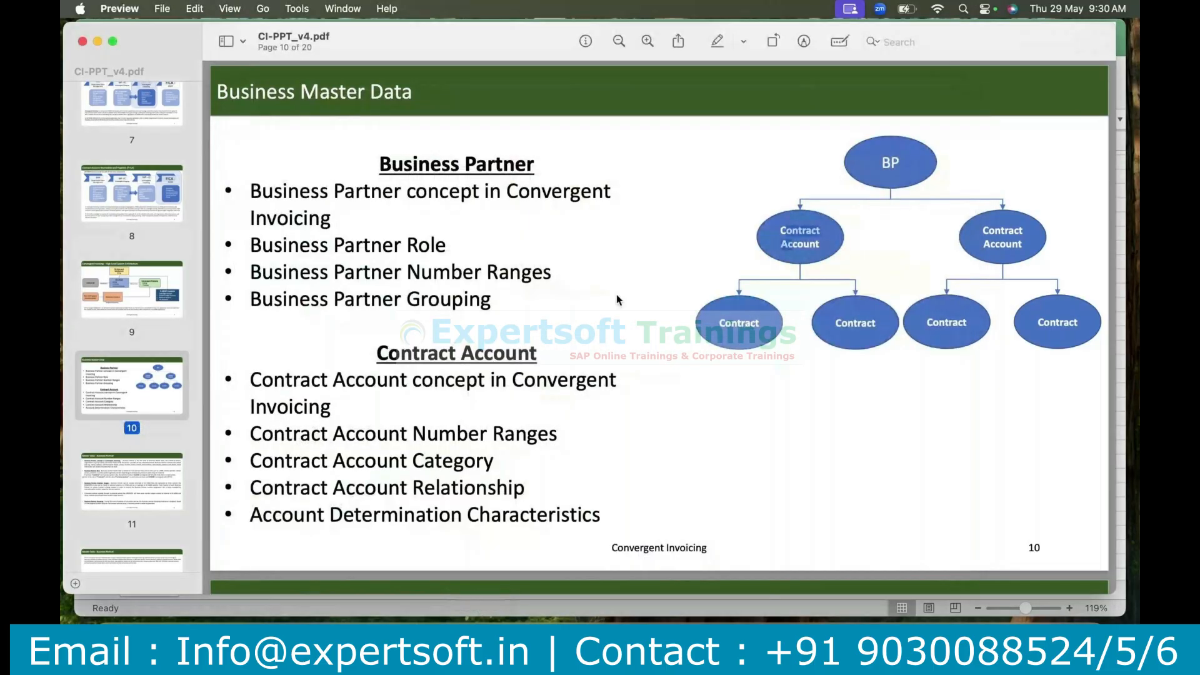
key(super+Tab)
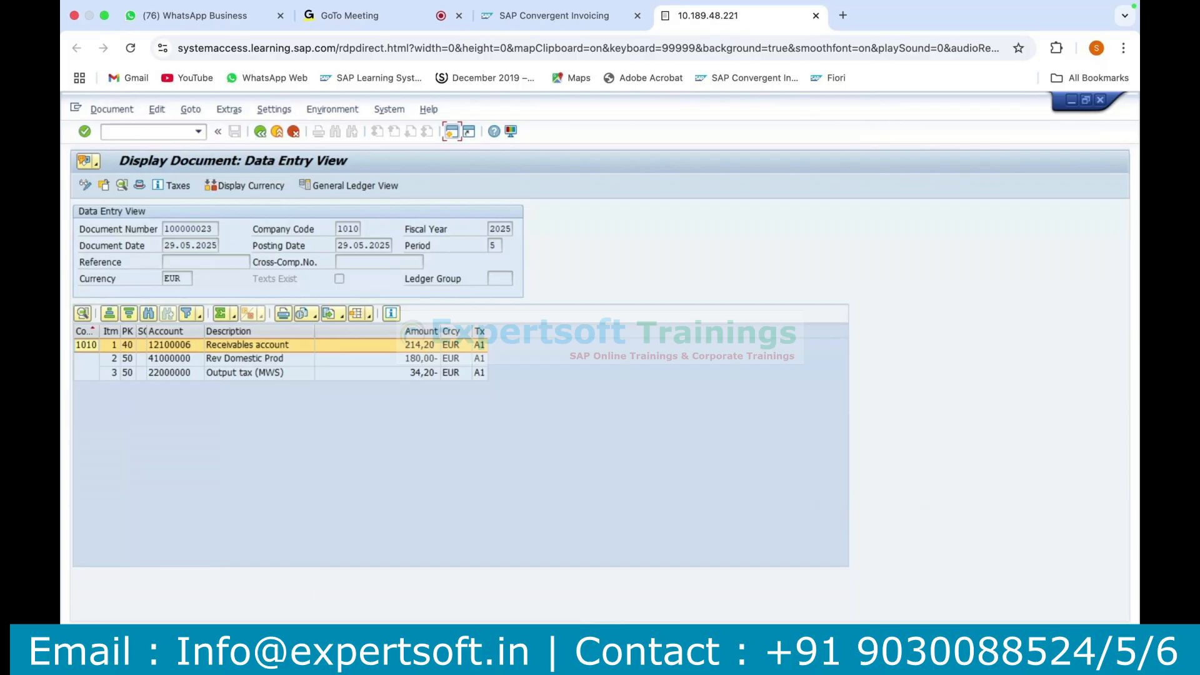
Return to the posting document's header session and select the invoicing document number in the Reference field.
click(451, 131)
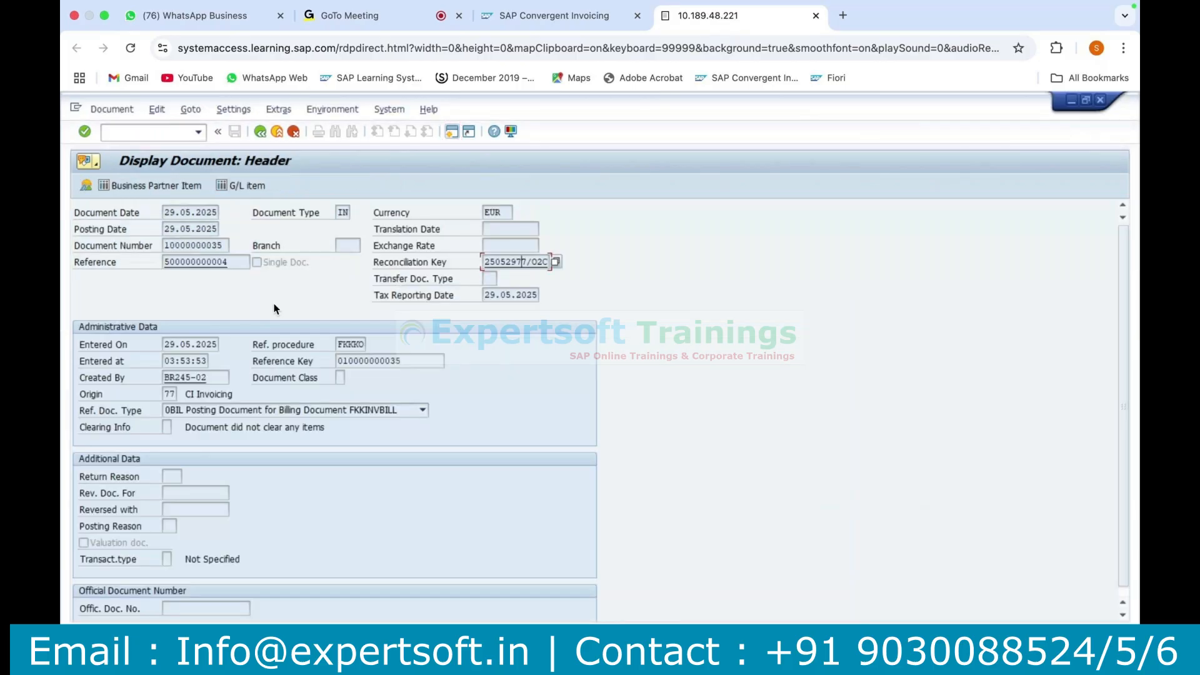
drag(226, 262, 130, 259)
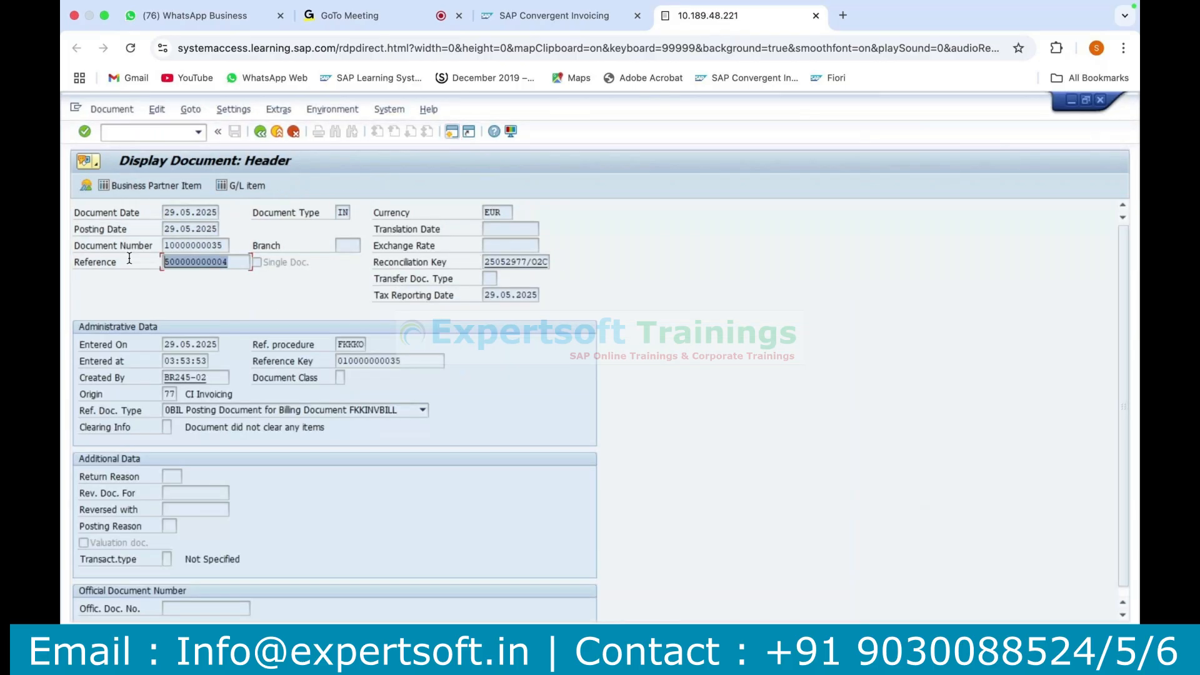
Return to the invoicing document, display its items and check the main transaction and subtransaction of the ZDAT item.
click(261, 133)
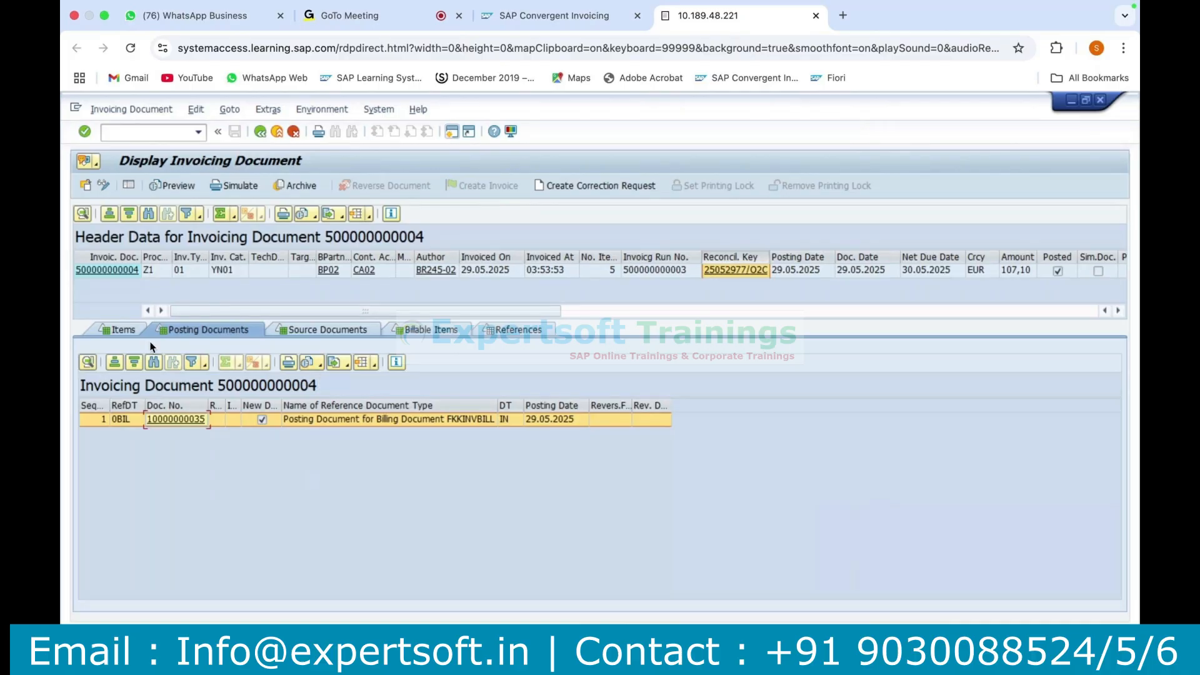
click(124, 330)
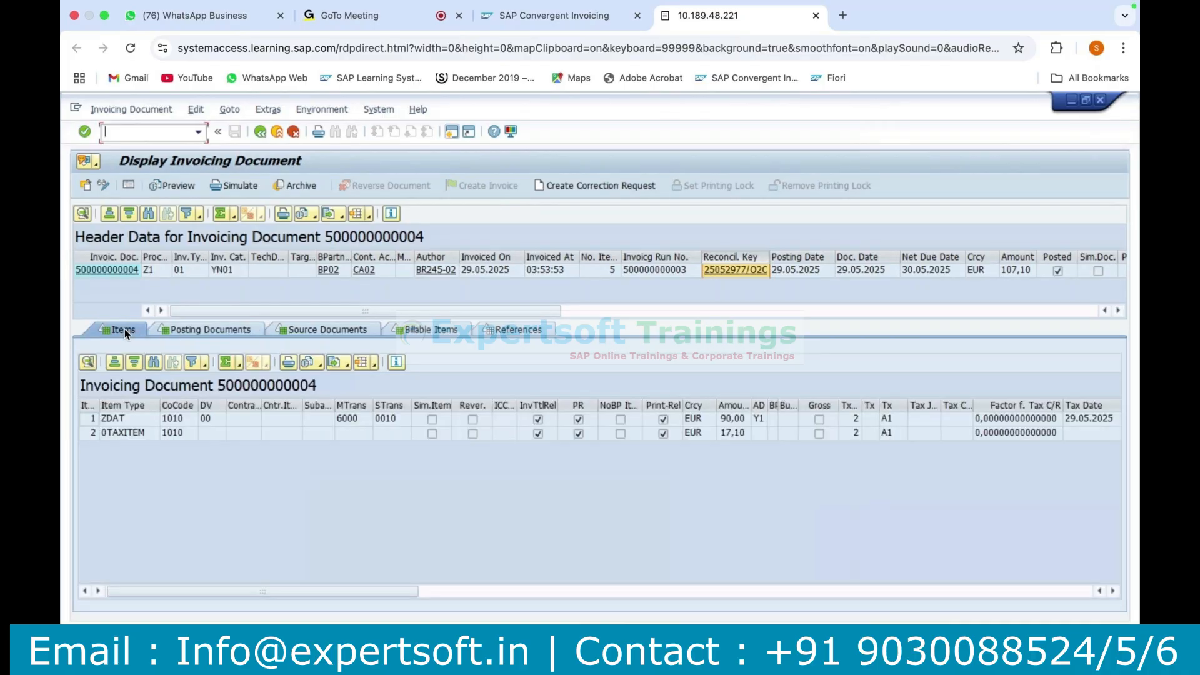
click(370, 419)
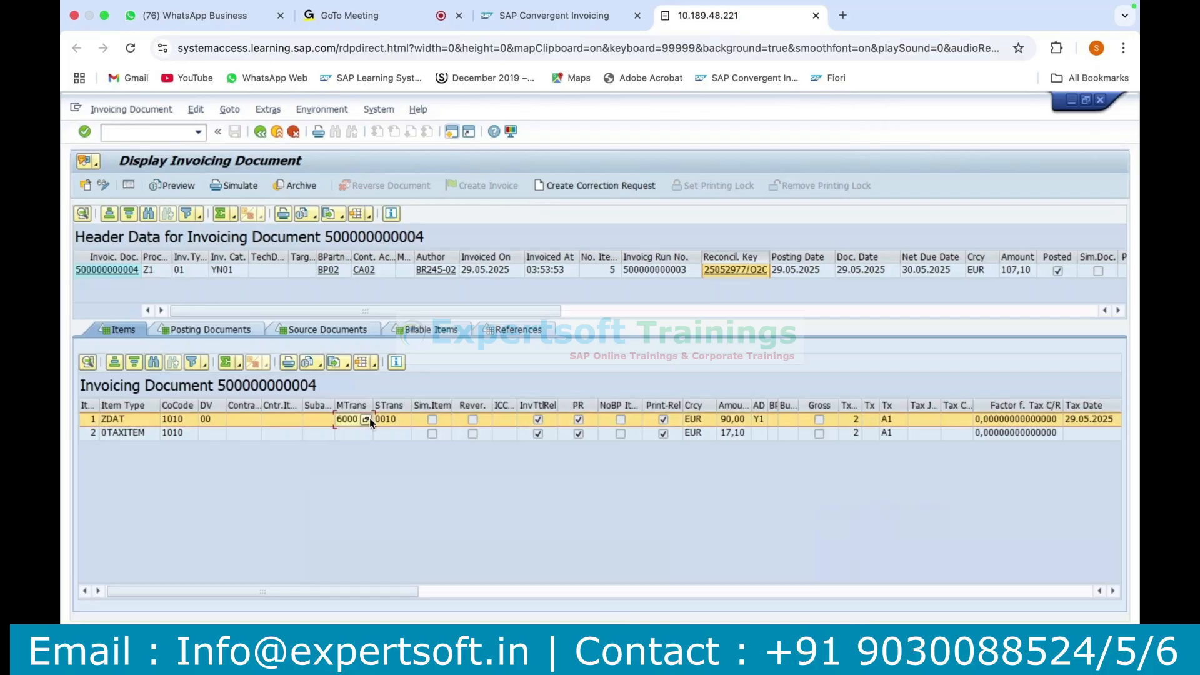
click(389, 420)
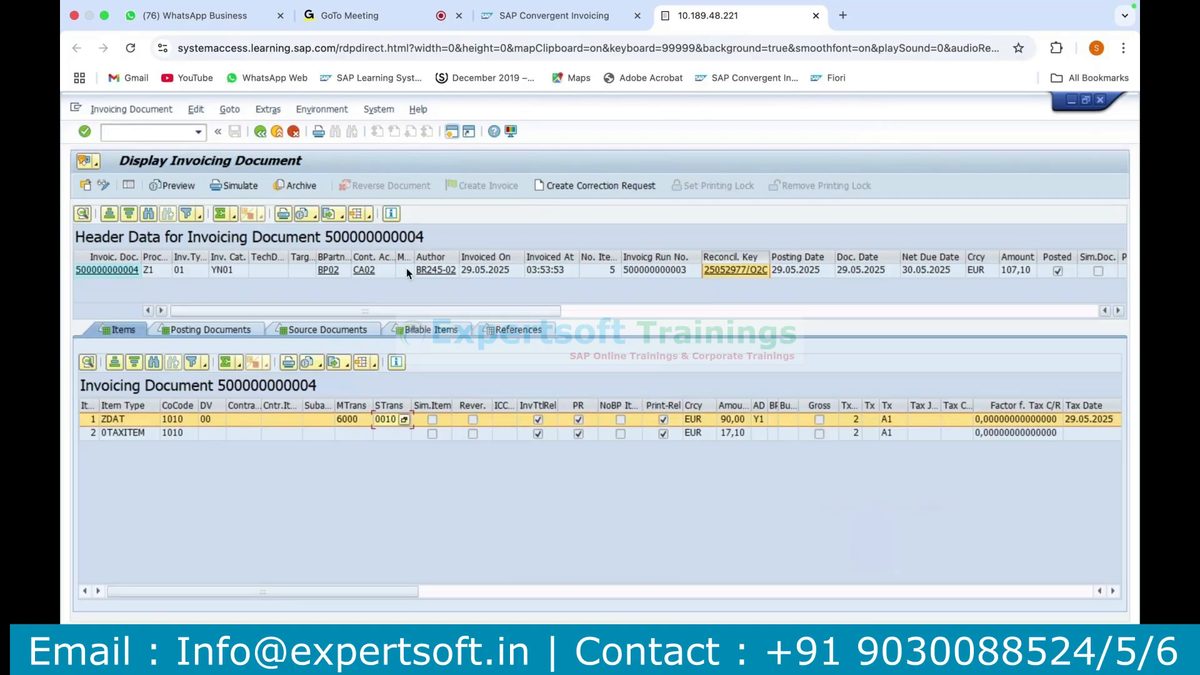
Check the reconciliation key and invoicing document number in the header data, and leave the invoicing document.
click(760, 277)
click(94, 270)
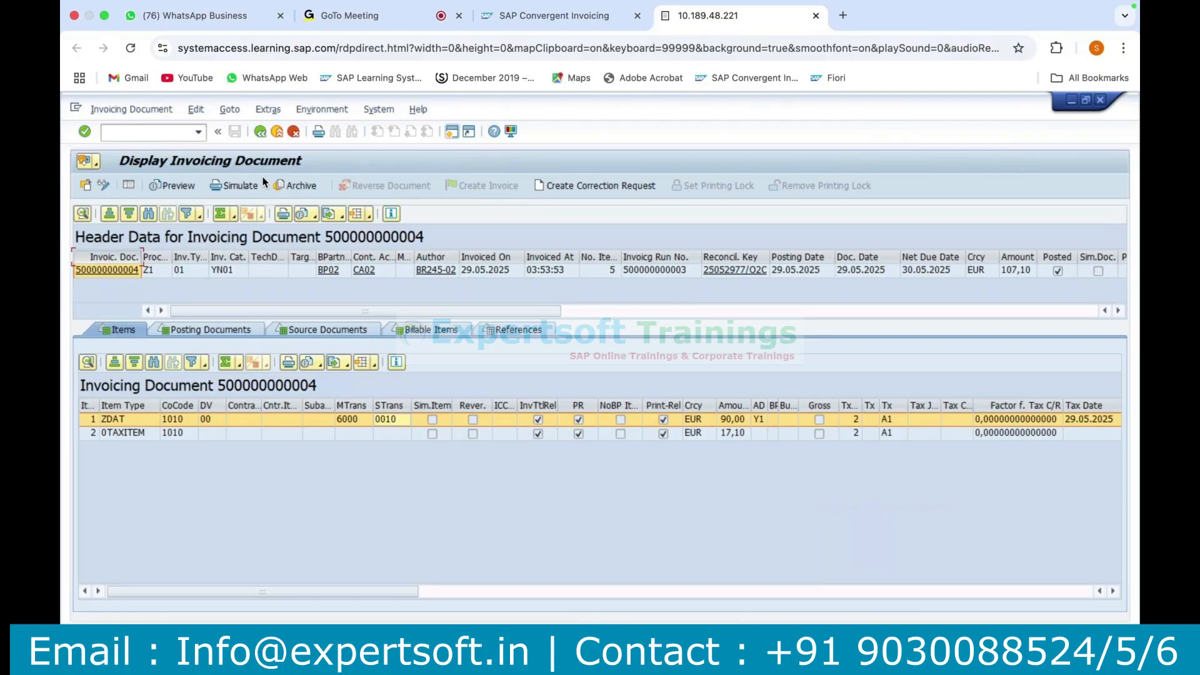
click(259, 132)
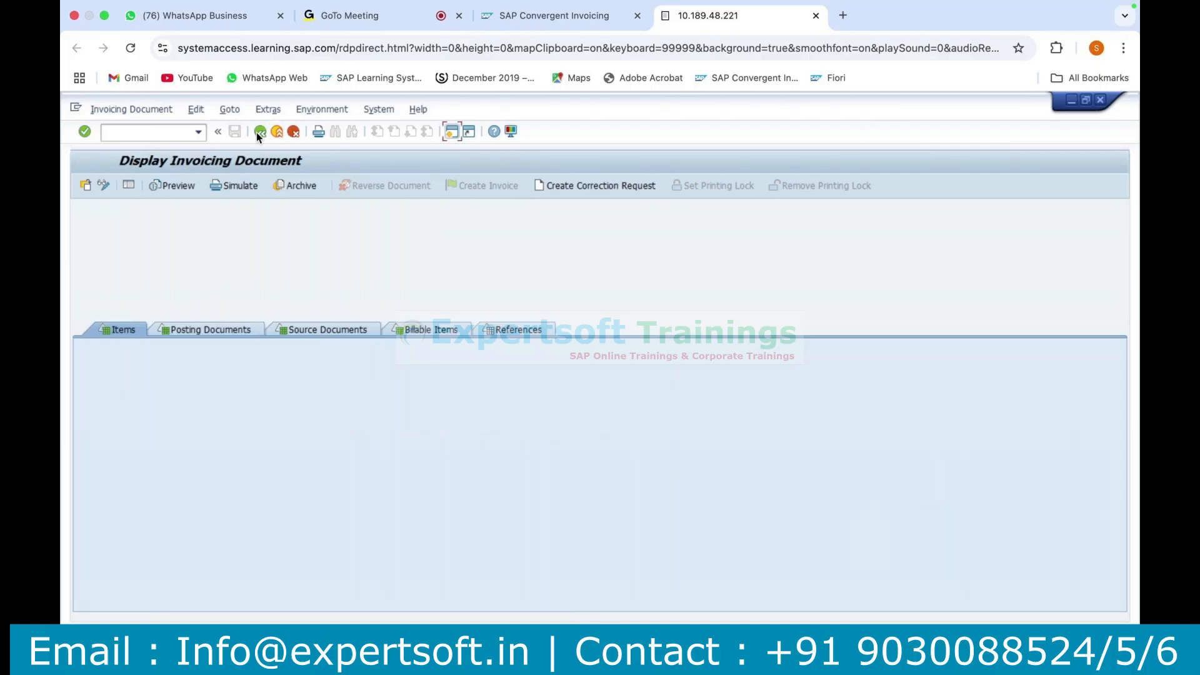
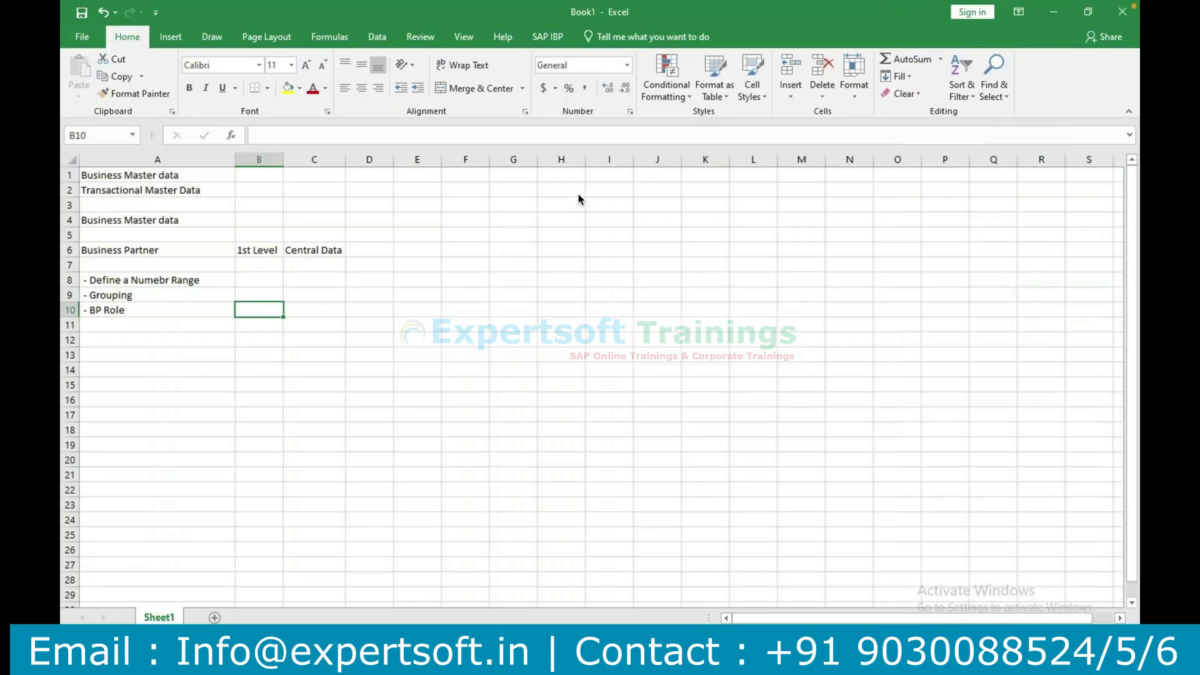
Switch to SAP Easy Access, start transaction SPRO and display the SAP Reference IMG.
click(557, 662)
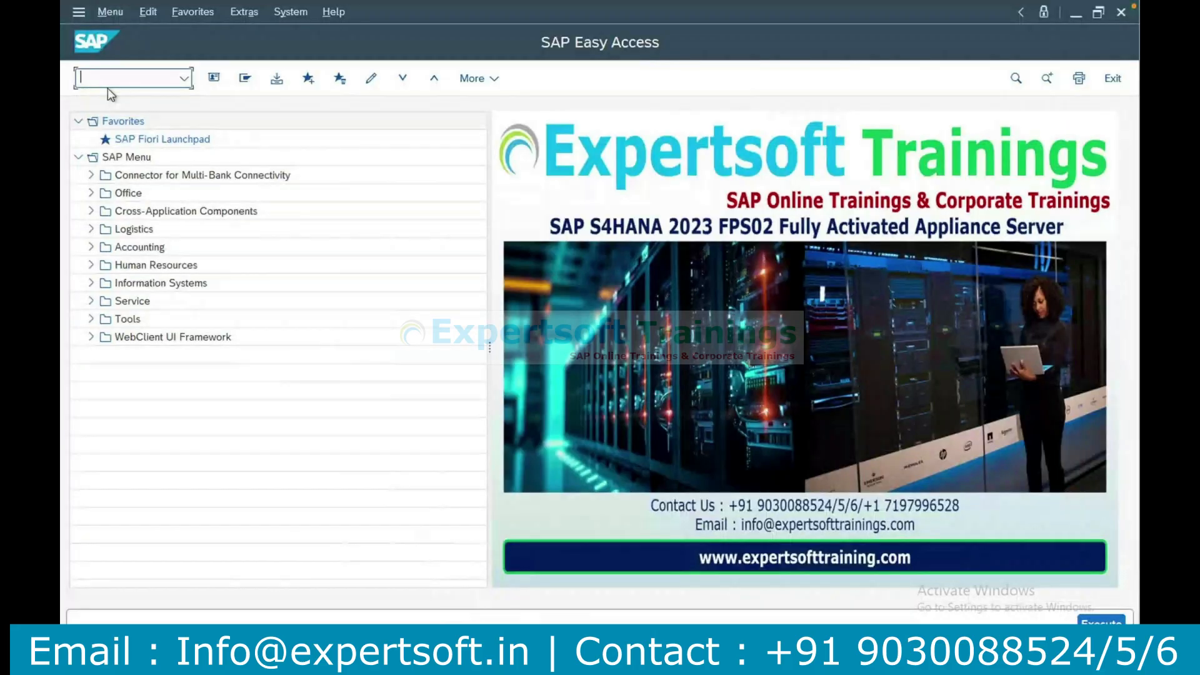
text(spro)
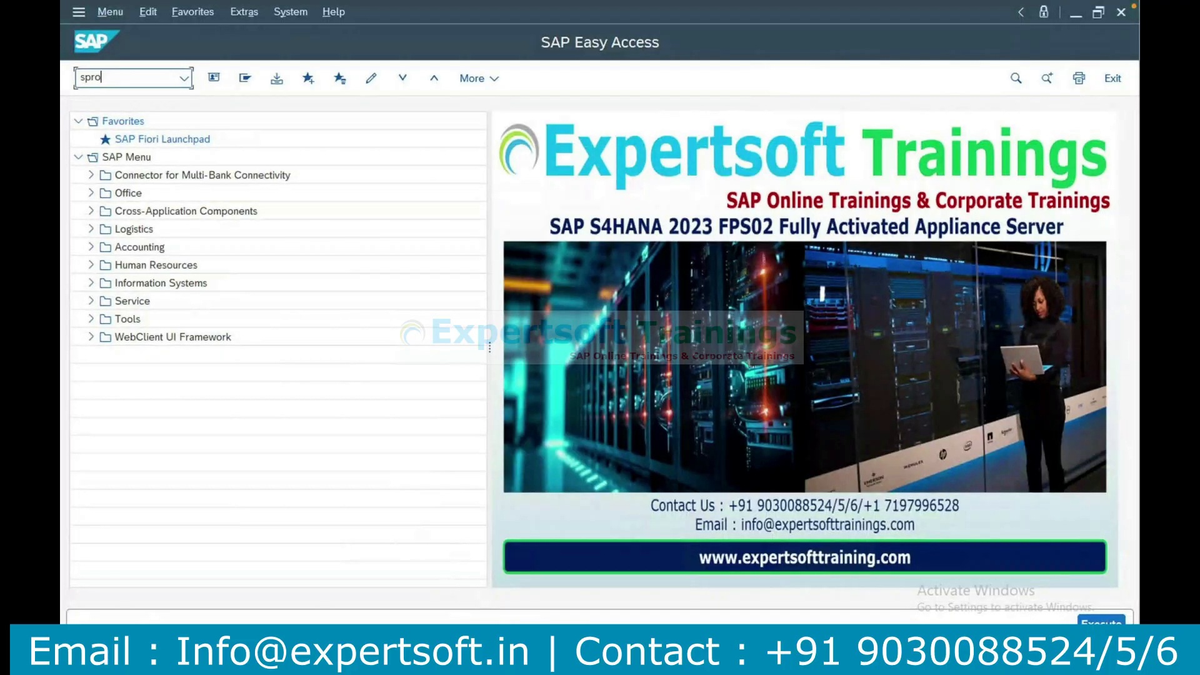
key(Return)
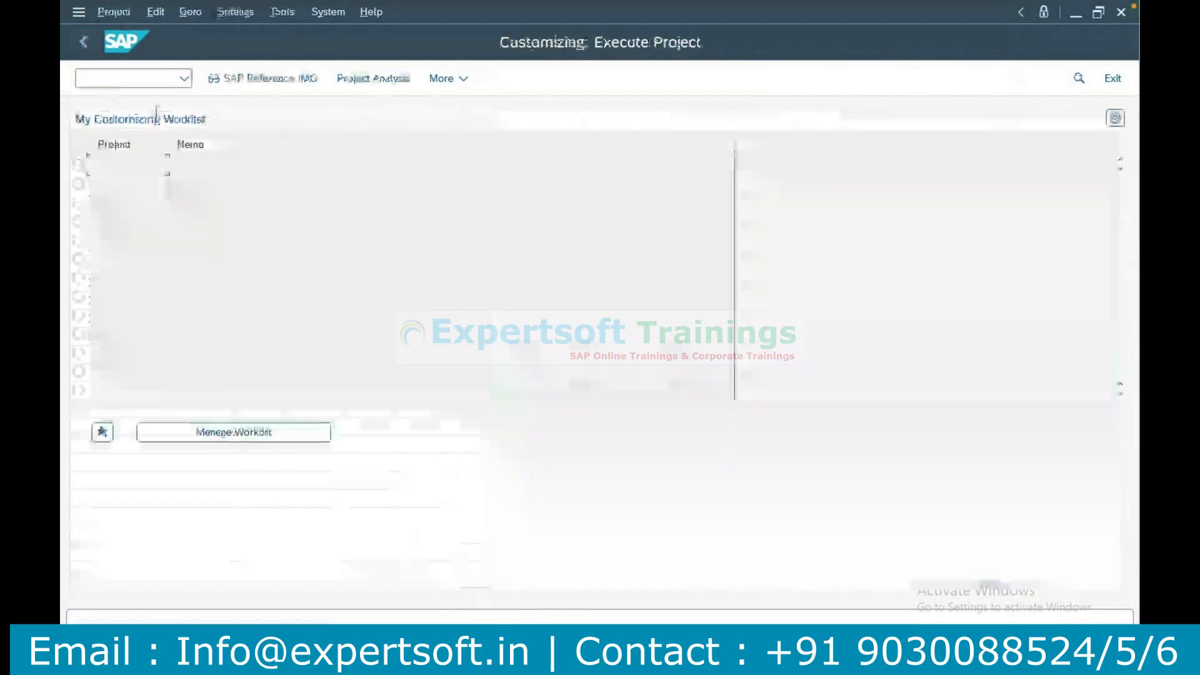
click(236, 82)
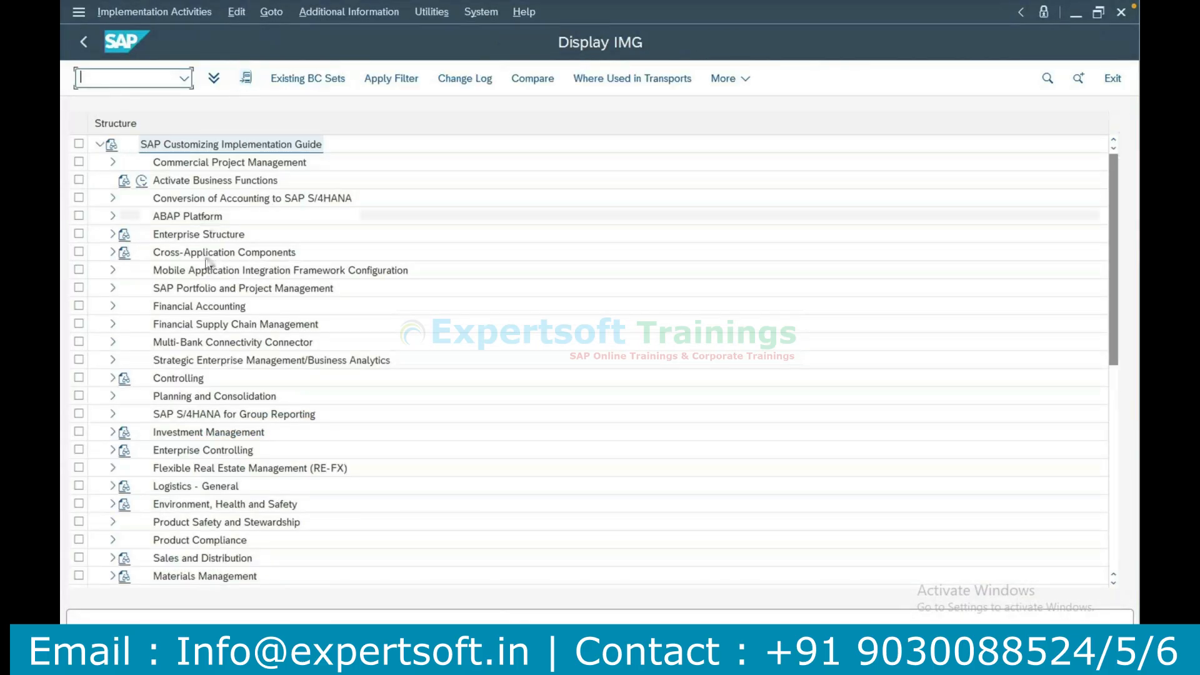
Open Define Number Ranges under Cross-Application Components, SAP Business Partner, Business Partner, Basic Settings, Number Ranges and Groupings.
click(112, 254)
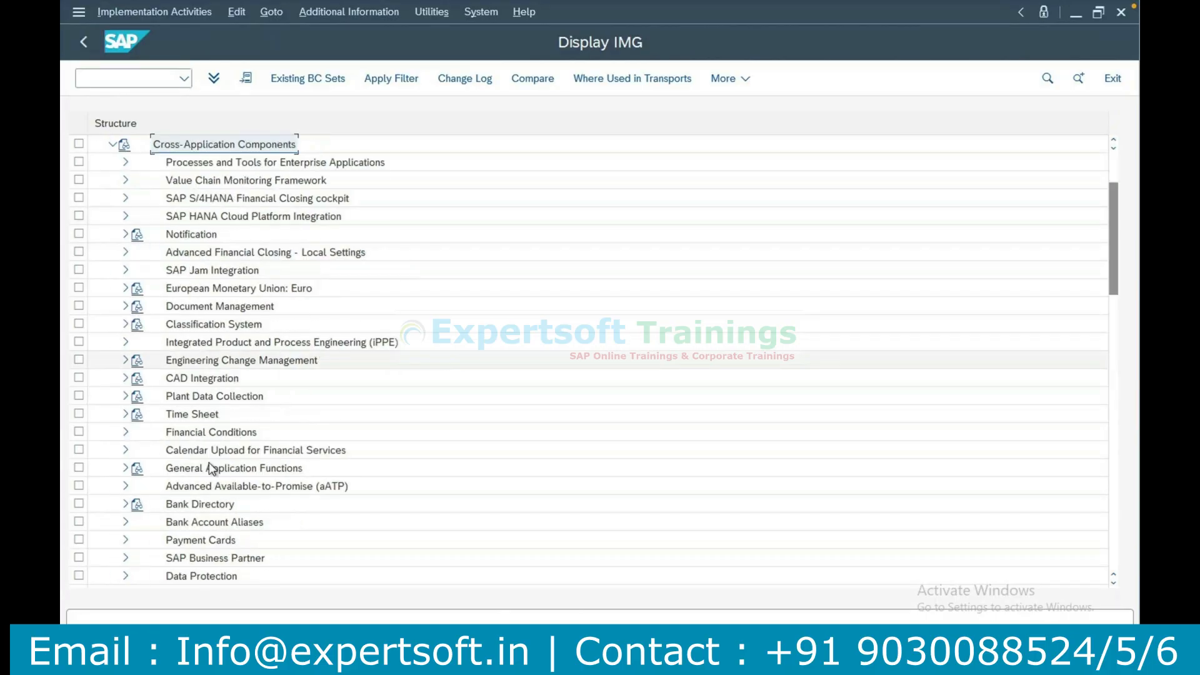
click(193, 561)
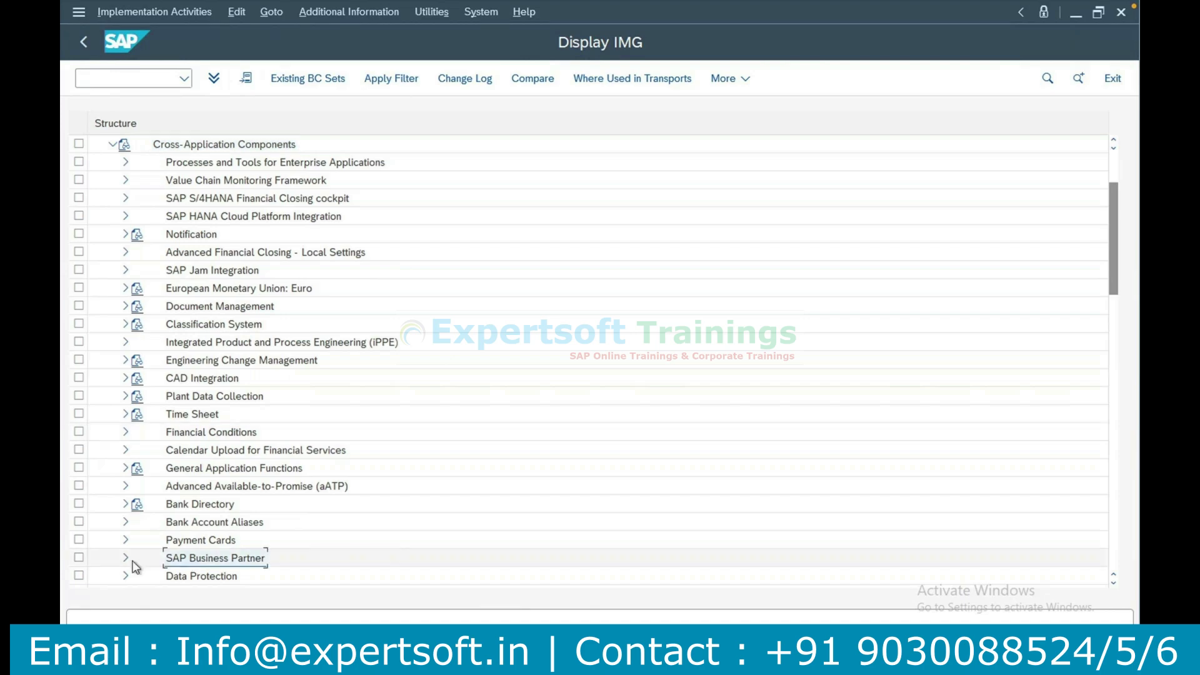
click(126, 558)
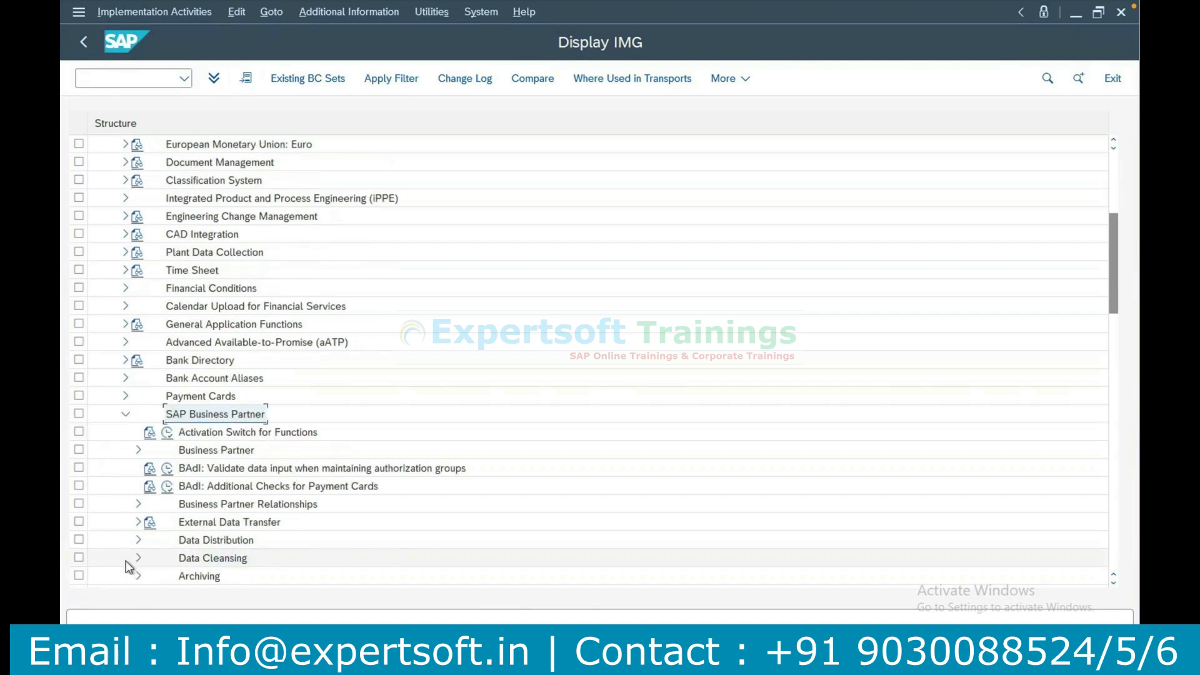
click(135, 450)
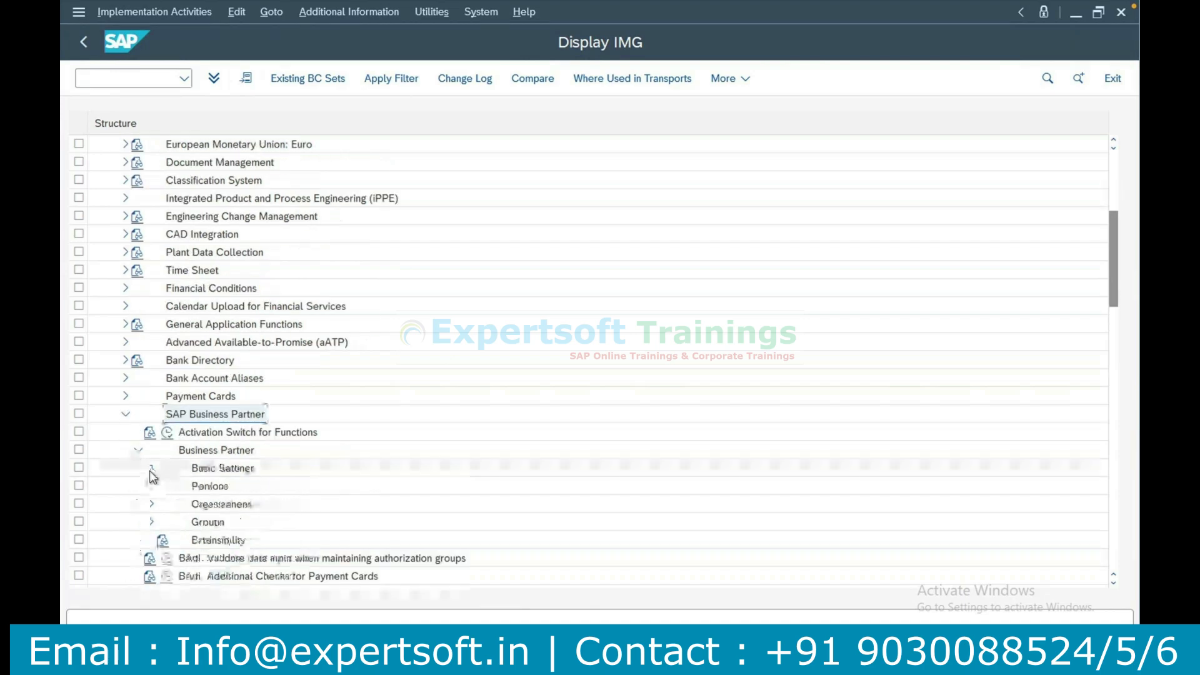
click(150, 470)
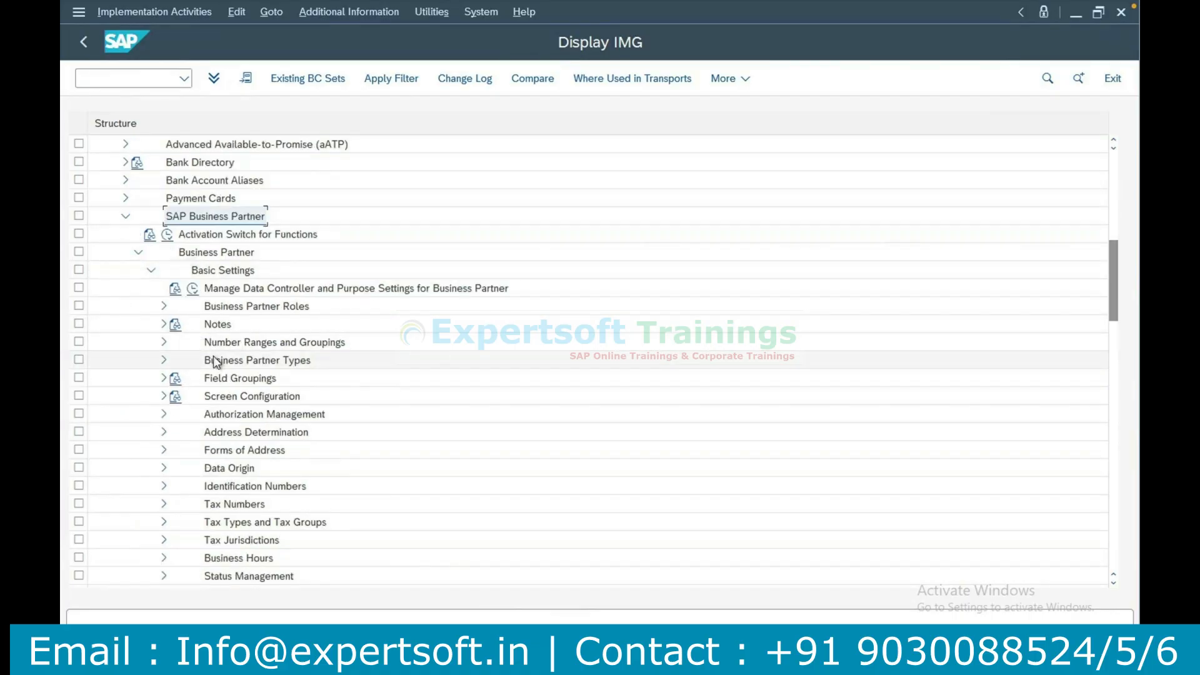
click(230, 345)
click(165, 343)
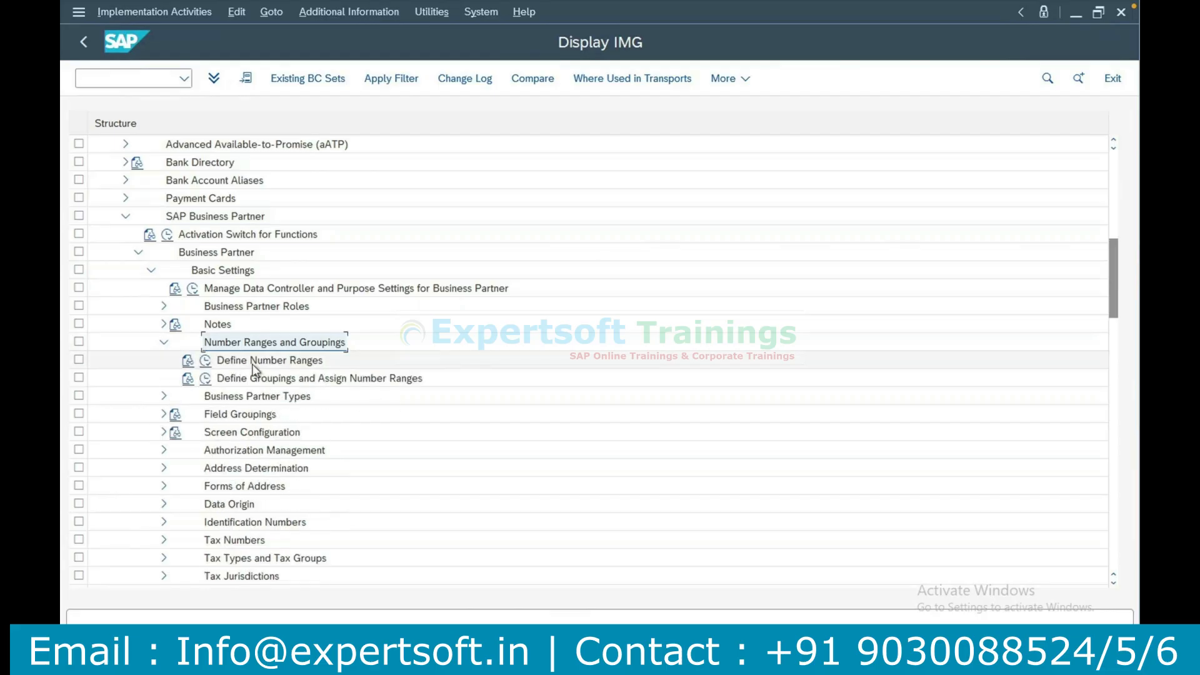
click(204, 362)
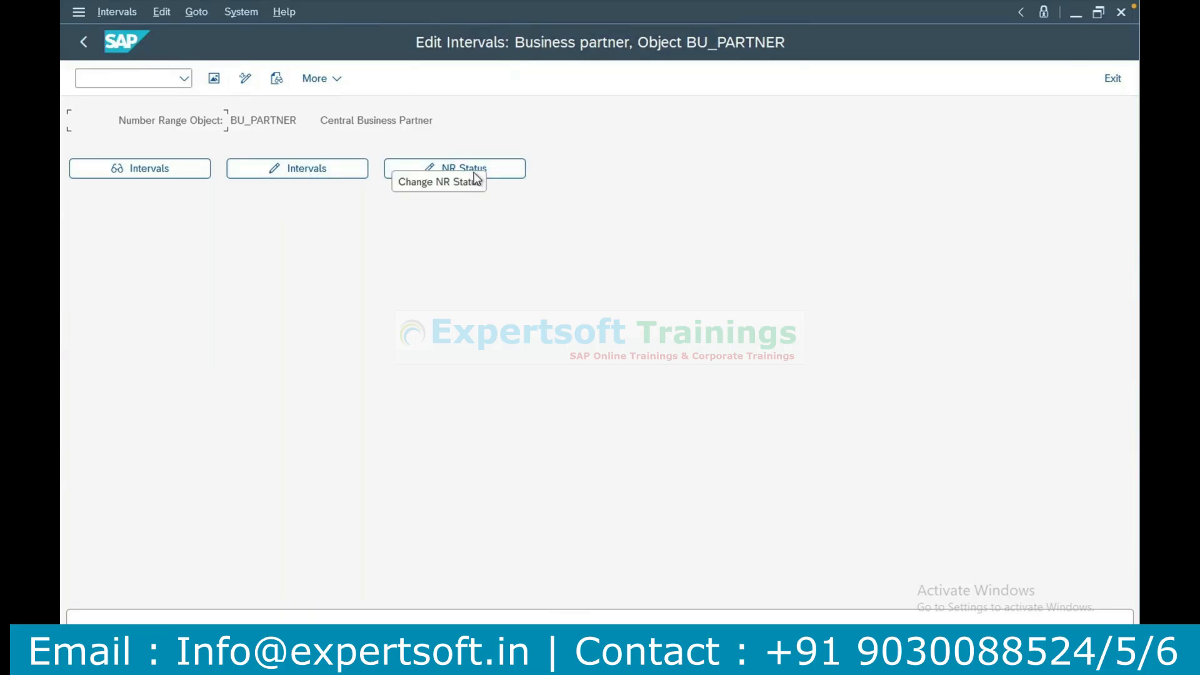
Open the BU_PARTNER number range intervals for changing, view the status message's details and close them.
click(303, 170)
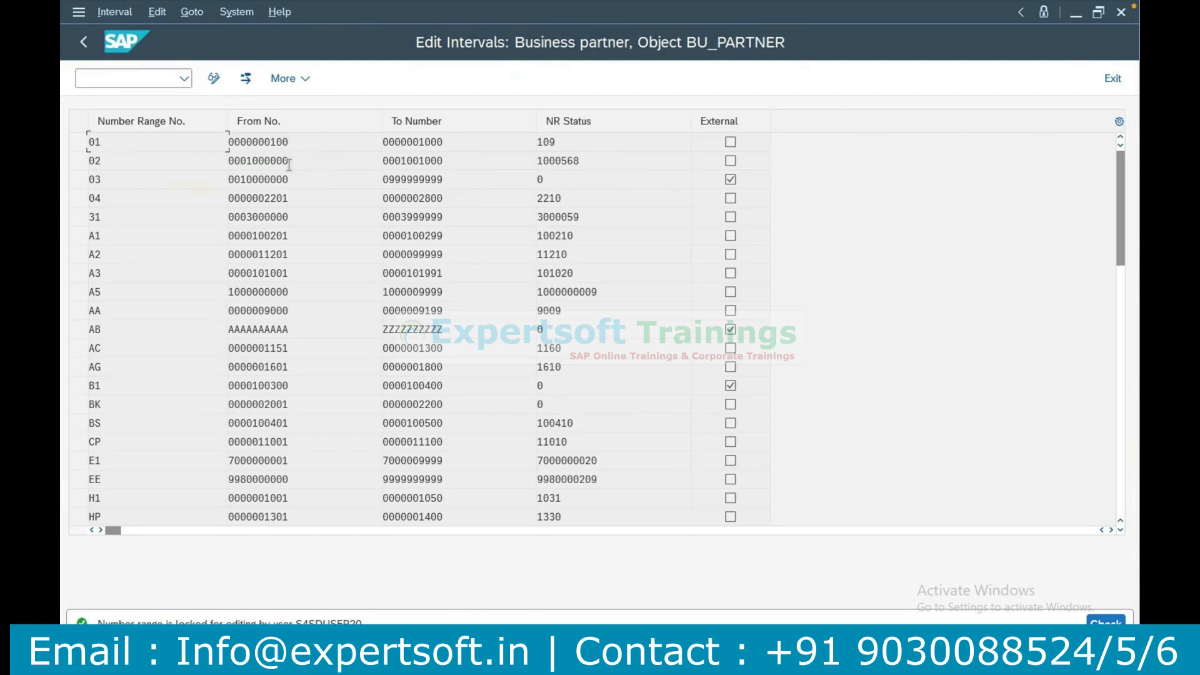
double_click(134, 142)
double_click(301, 142)
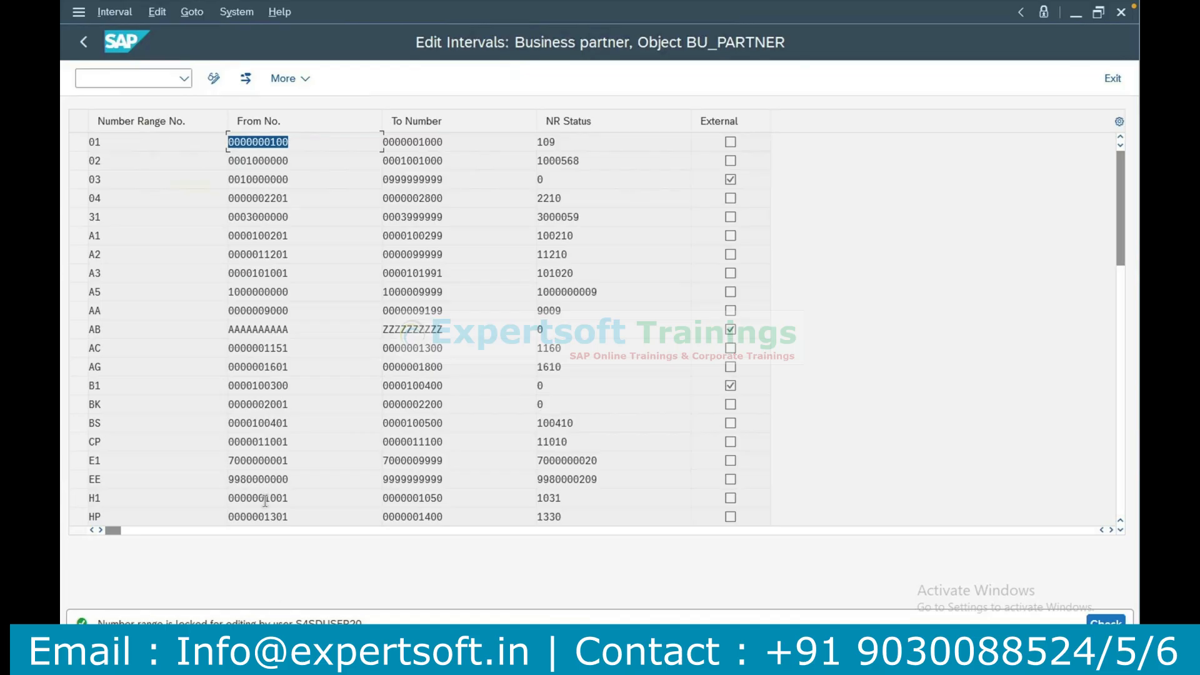
click(328, 624)
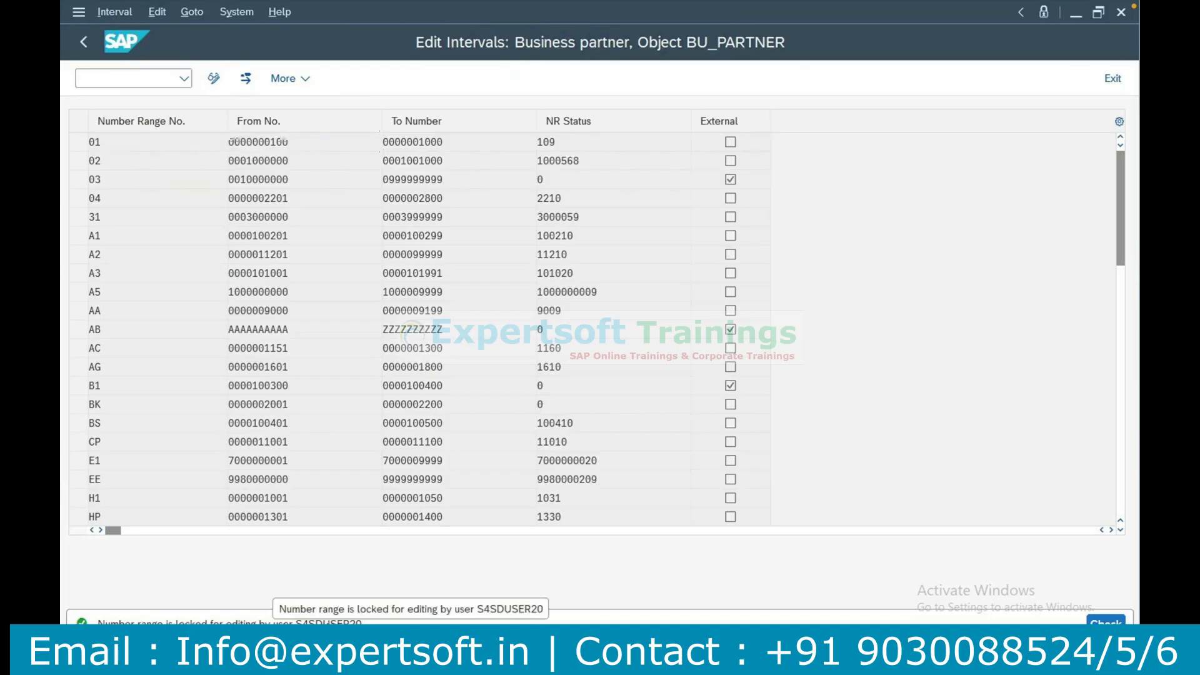
double_click(331, 623)
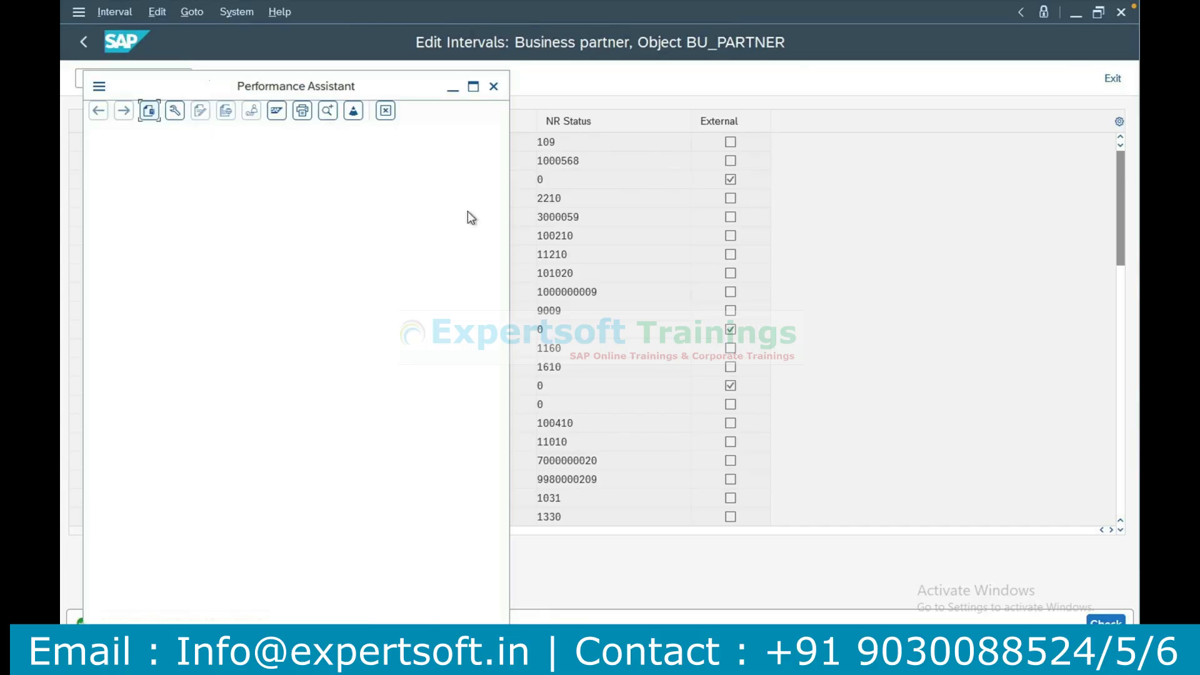
key(super)
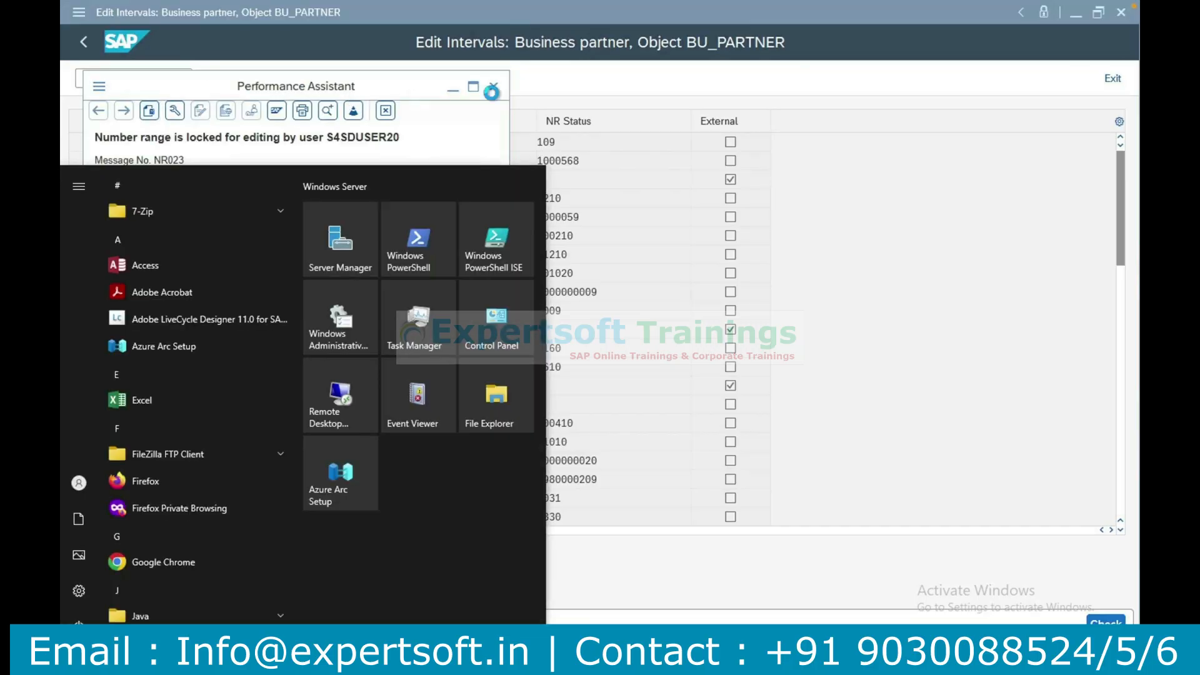
click(493, 88)
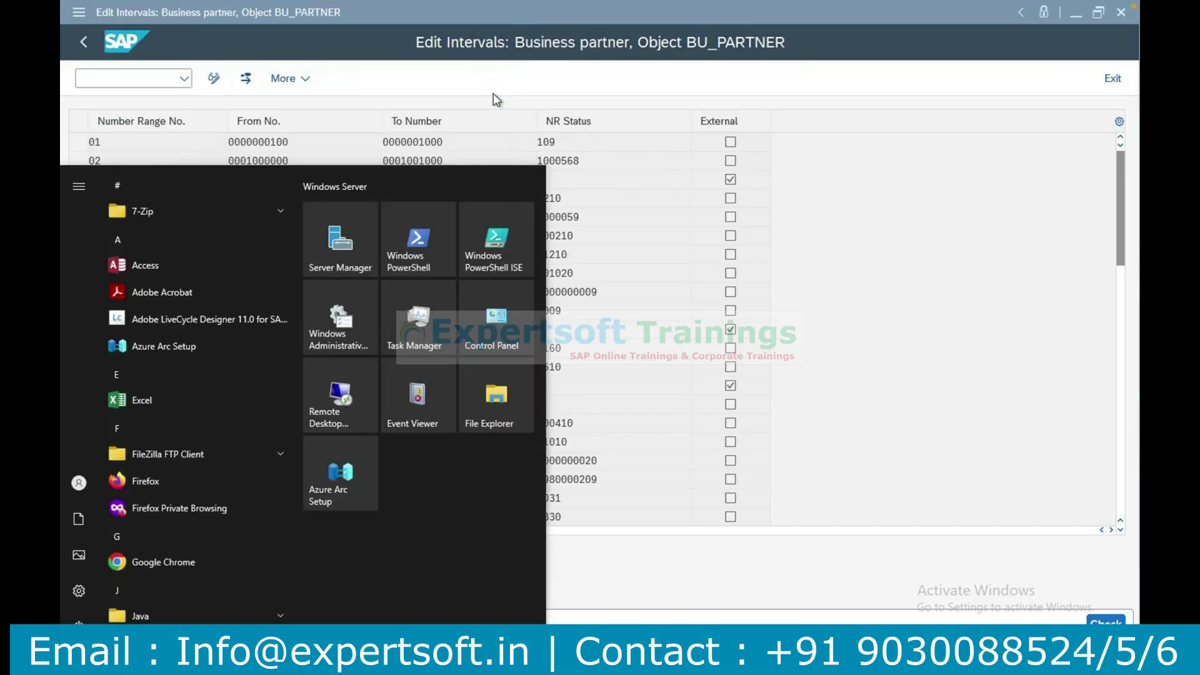
click(907, 257)
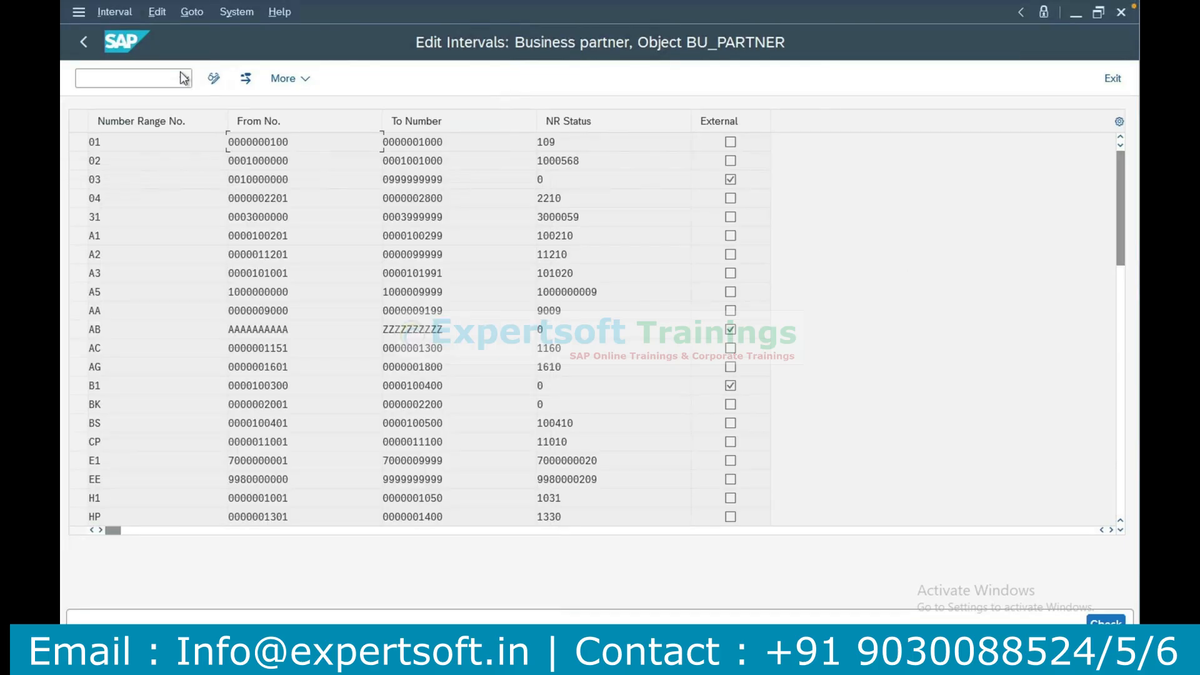
Reopen the BU_PARTNER intervals for changing and identify the locking user in the status message's details.
click(84, 42)
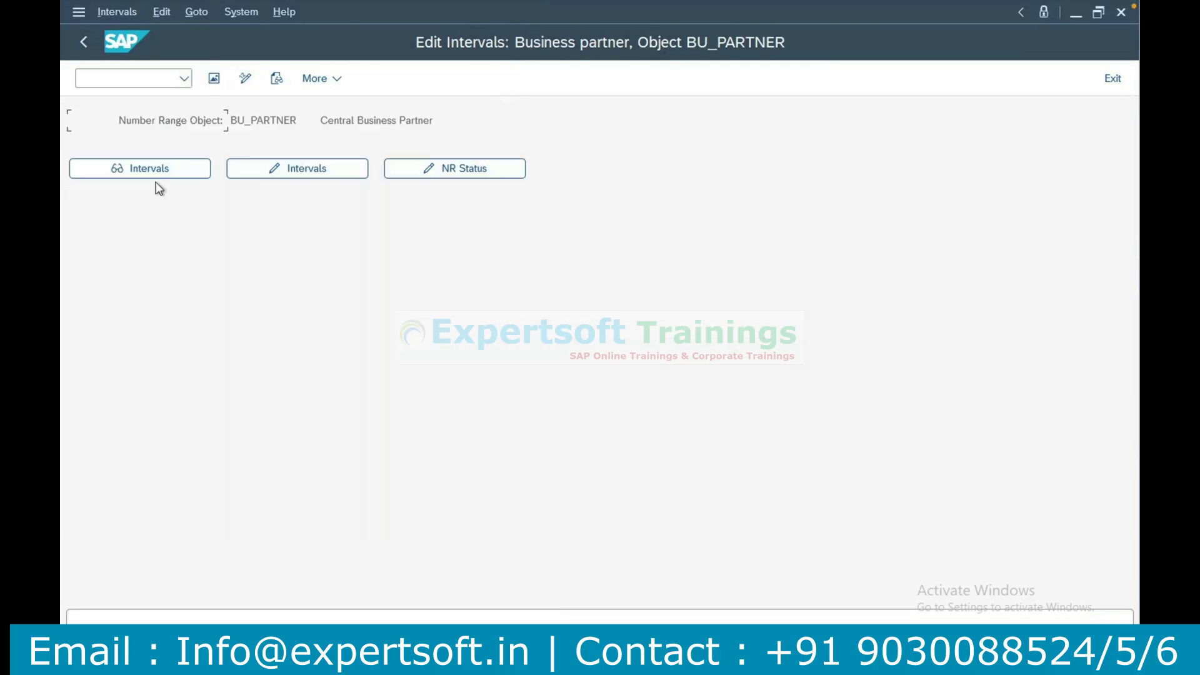
click(292, 170)
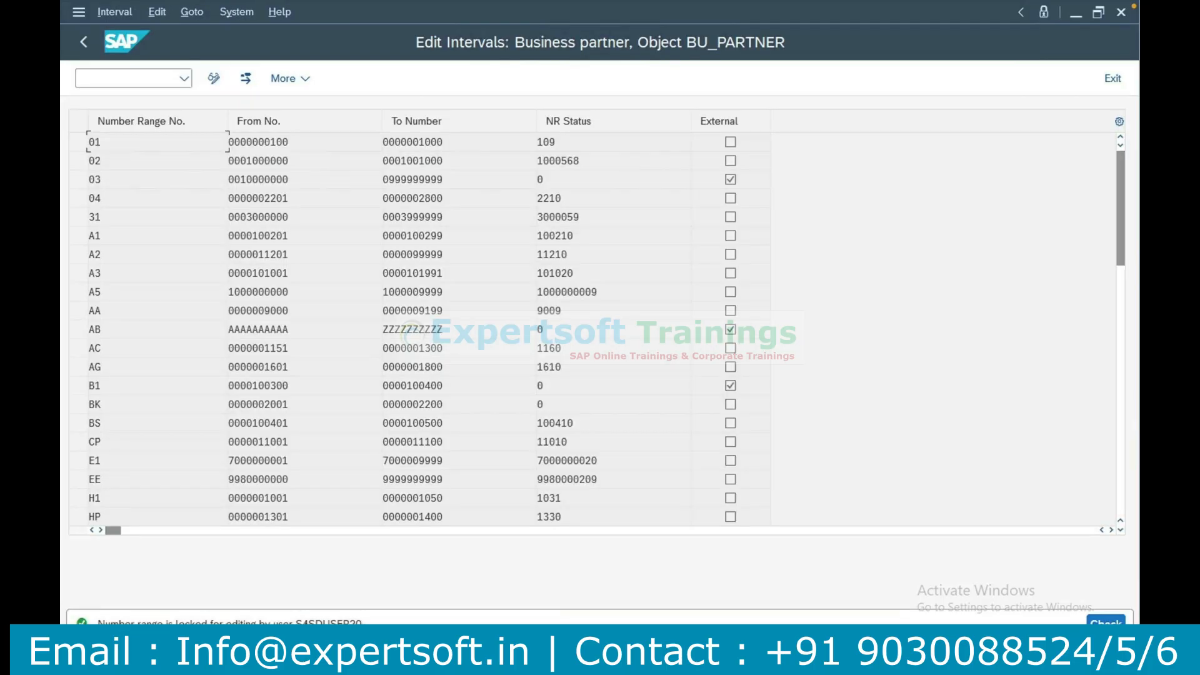
click(306, 623)
double_click(328, 623)
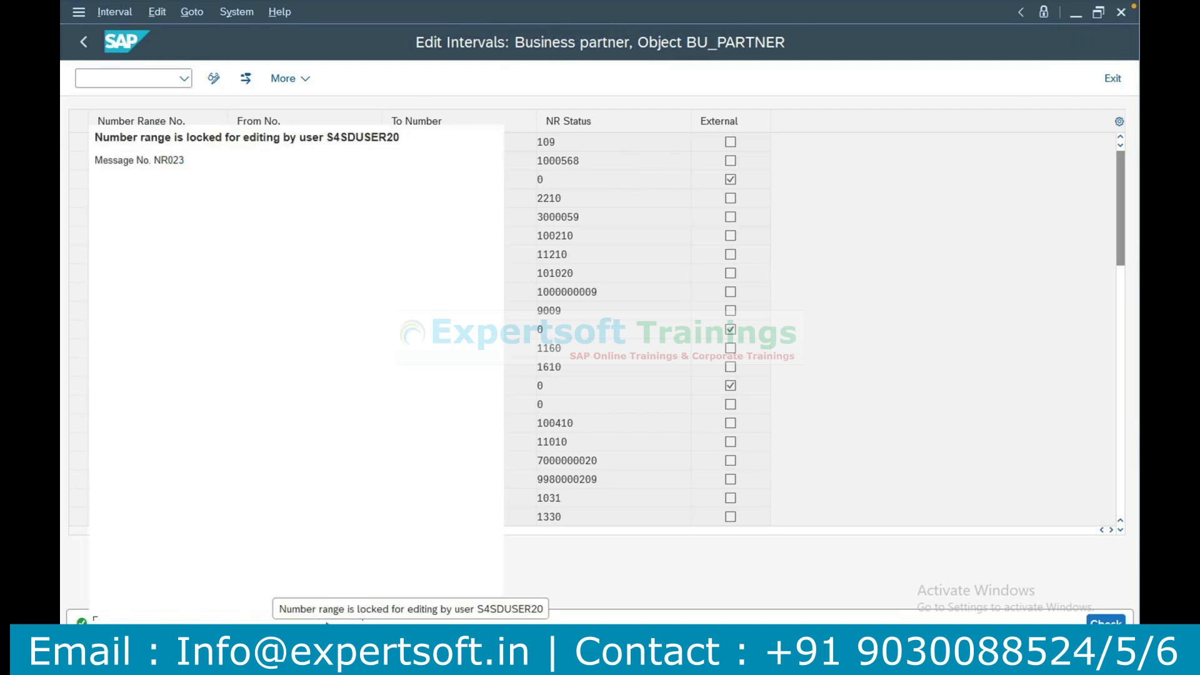
double_click(363, 136)
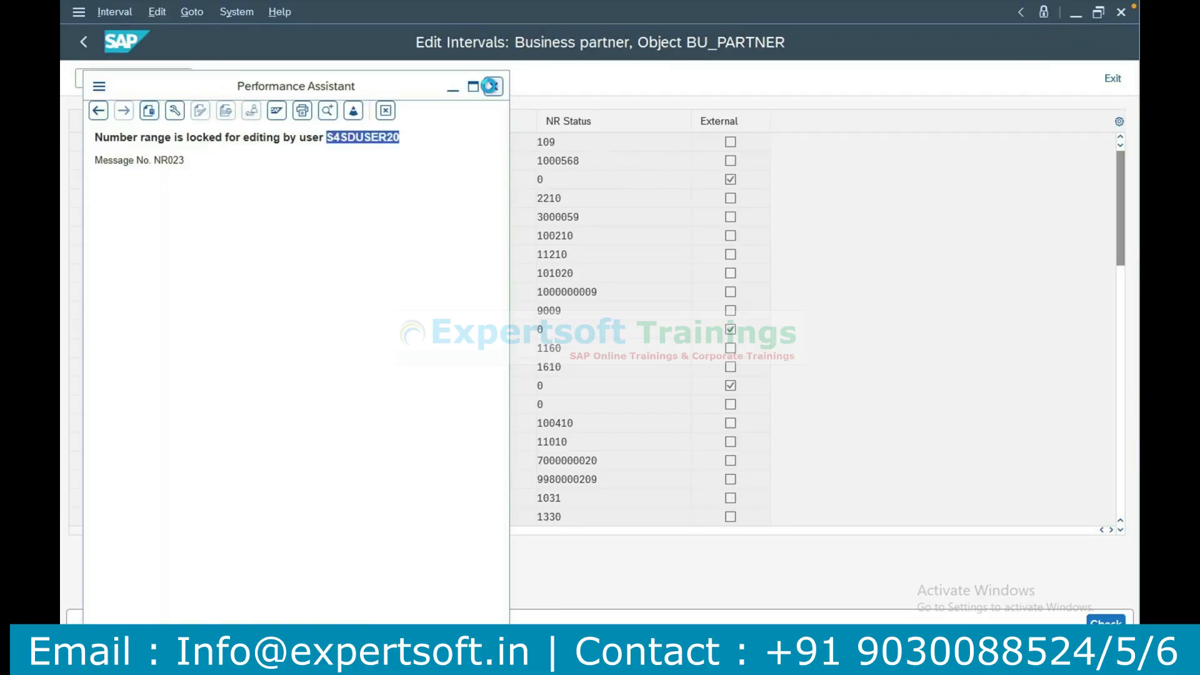
click(490, 86)
Open transaction SM12 in a new session and search the lock table for the locking user's entries in client 100.
click(82, 77)
text(/osm12)
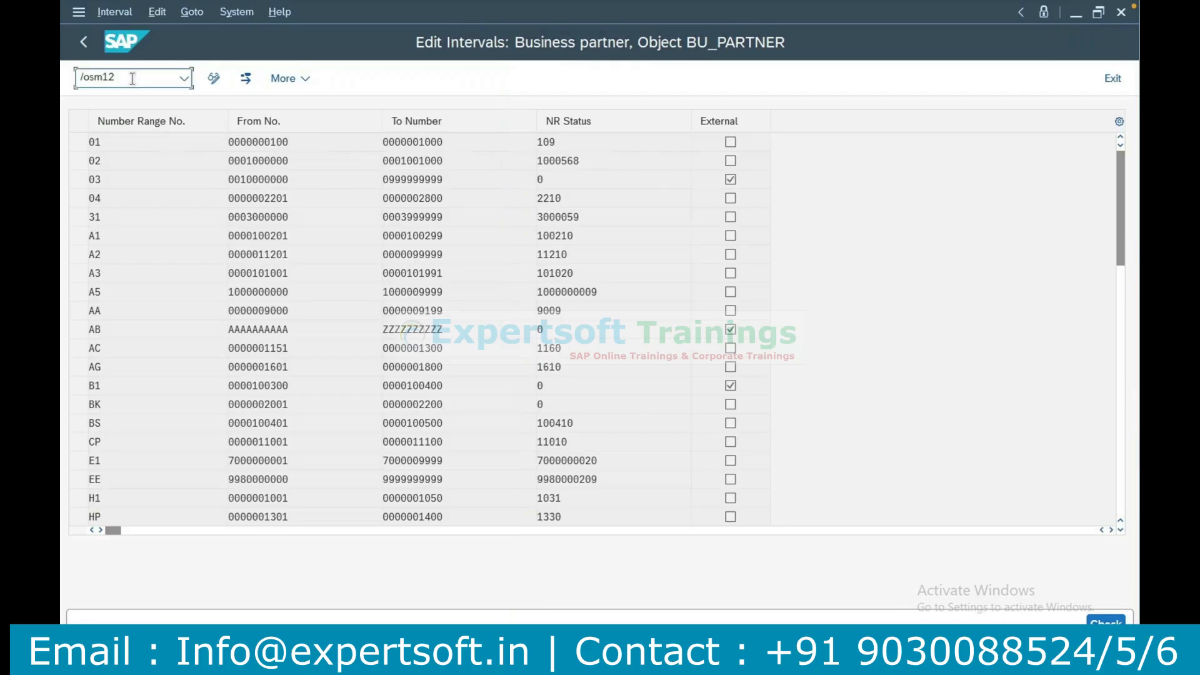
key(Return)
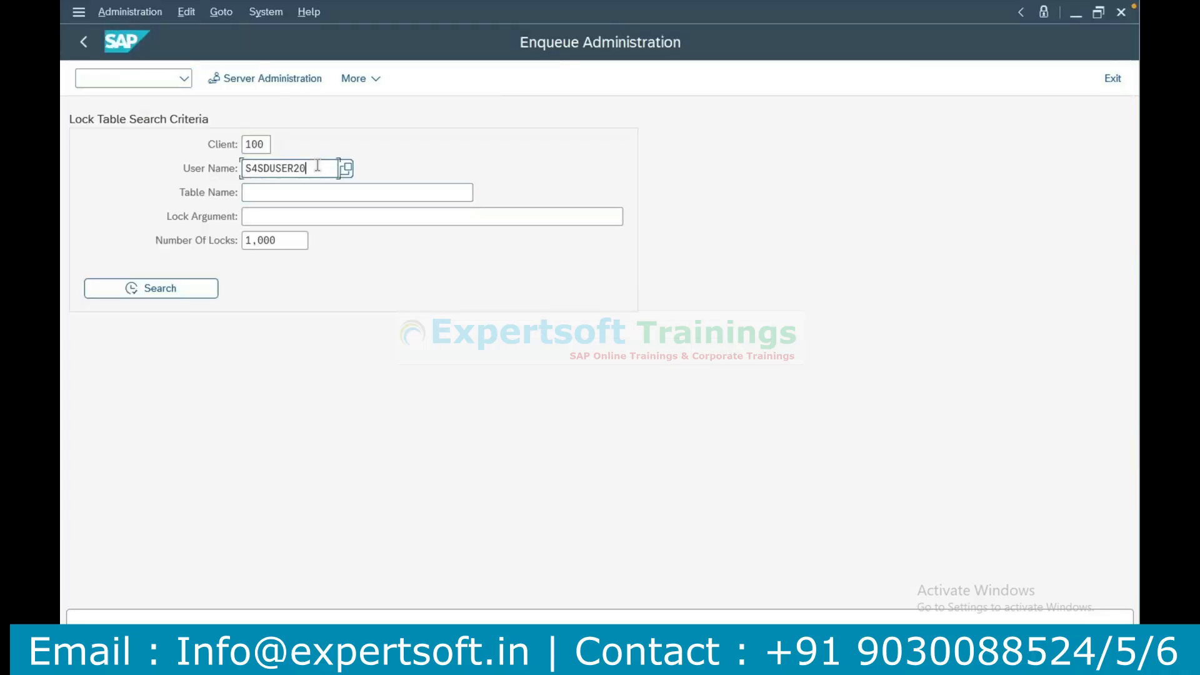
double_click(317, 165)
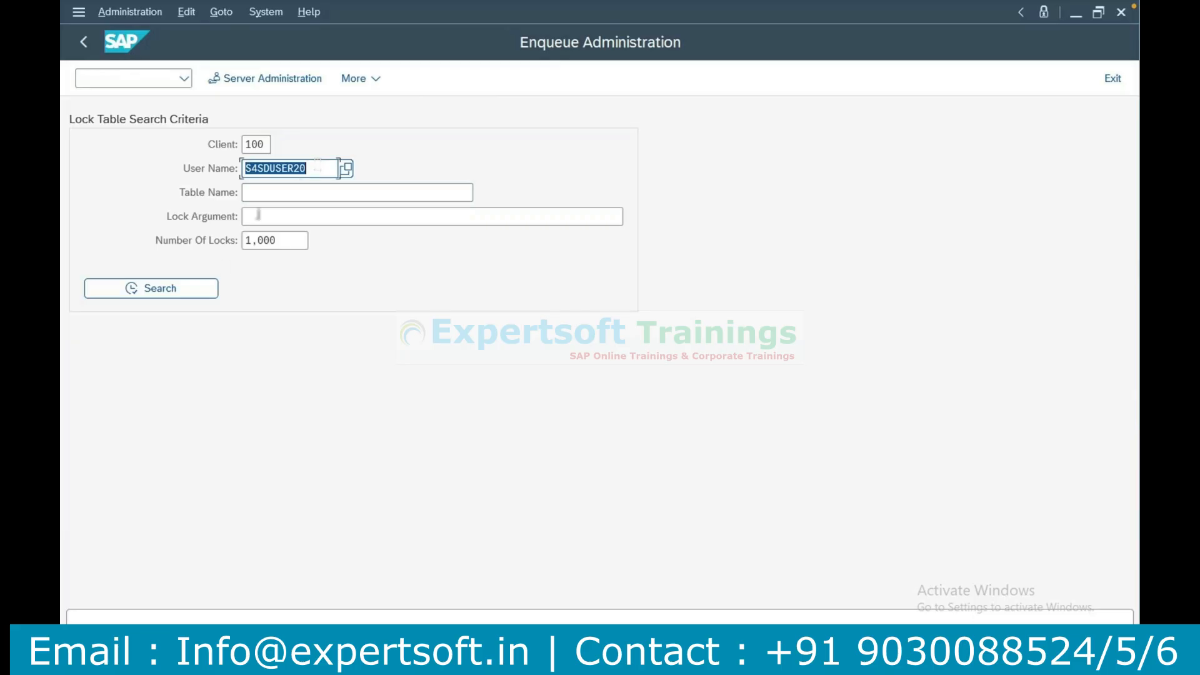
click(220, 282)
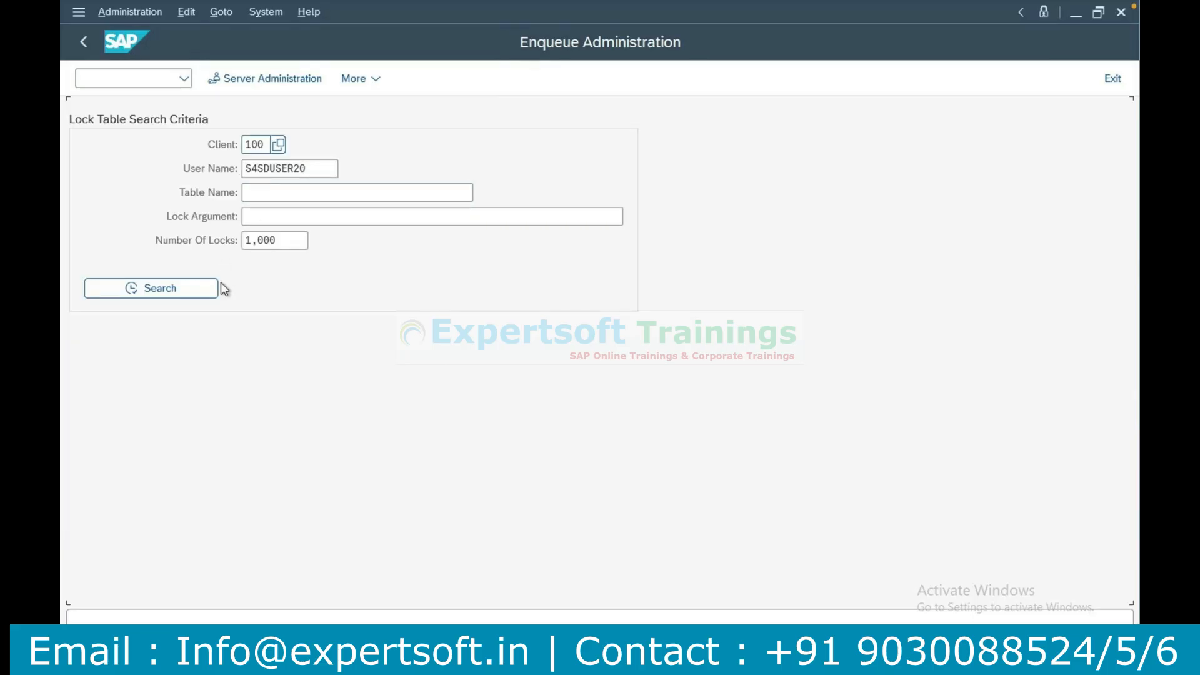
click(186, 290)
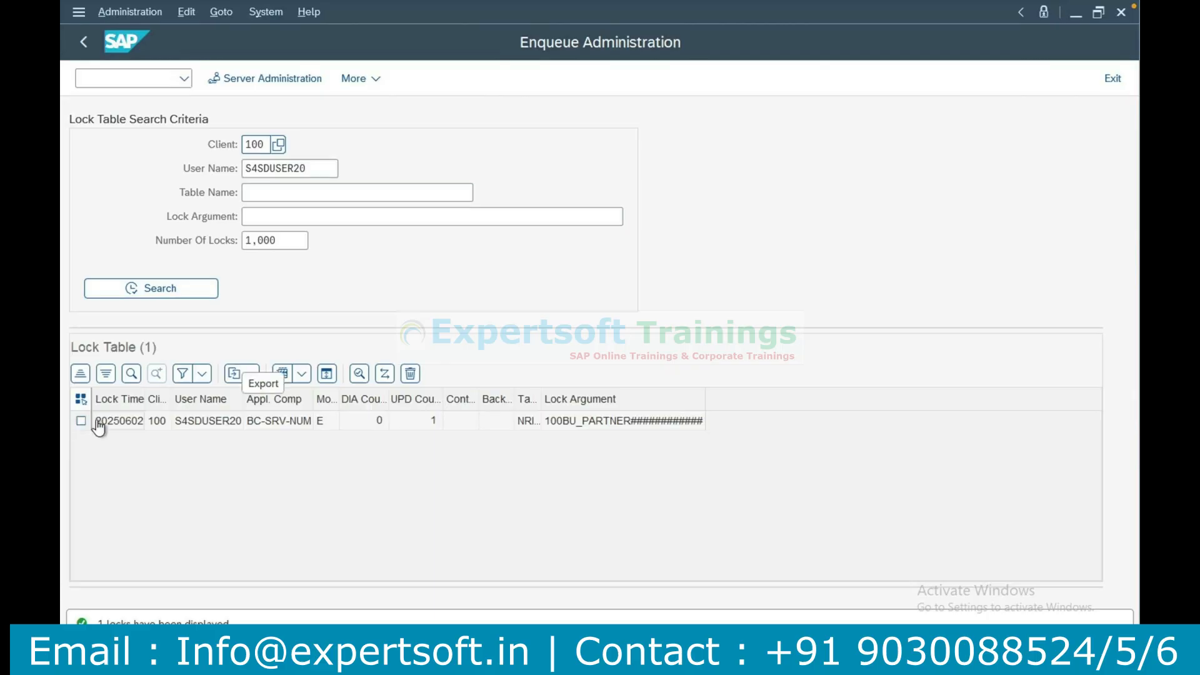
Delete the BU_PARTNER lock entry from the lock table and close the Enqueue Administration session.
click(98, 425)
click(410, 373)
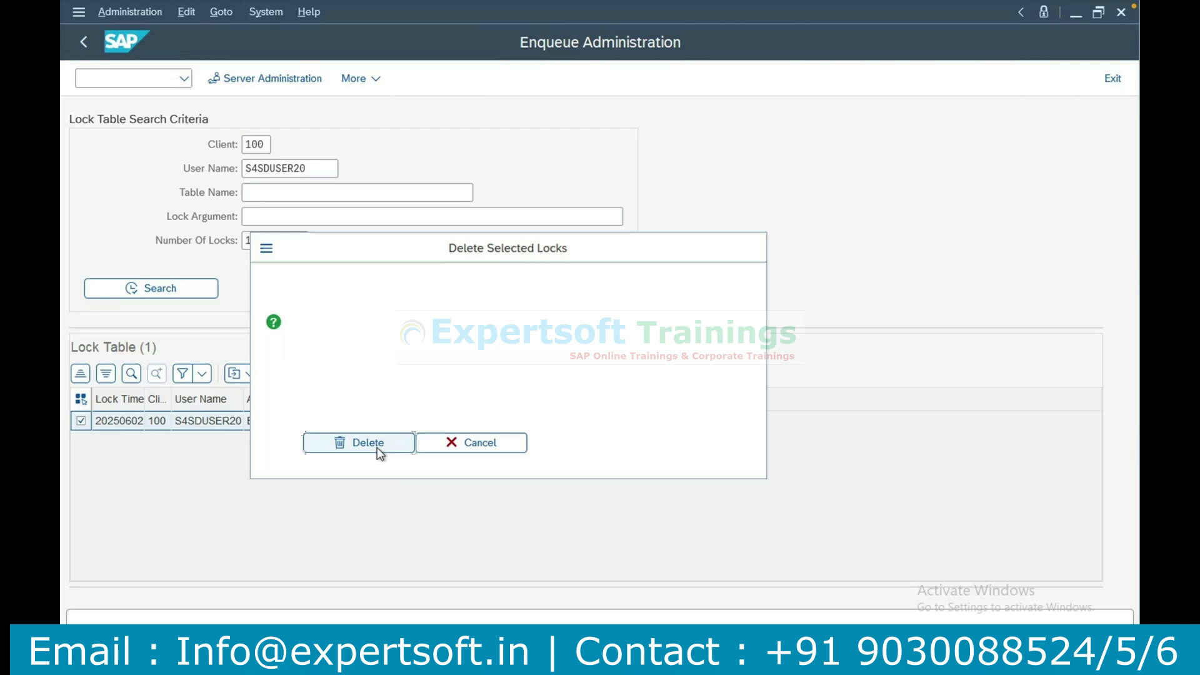
click(368, 443)
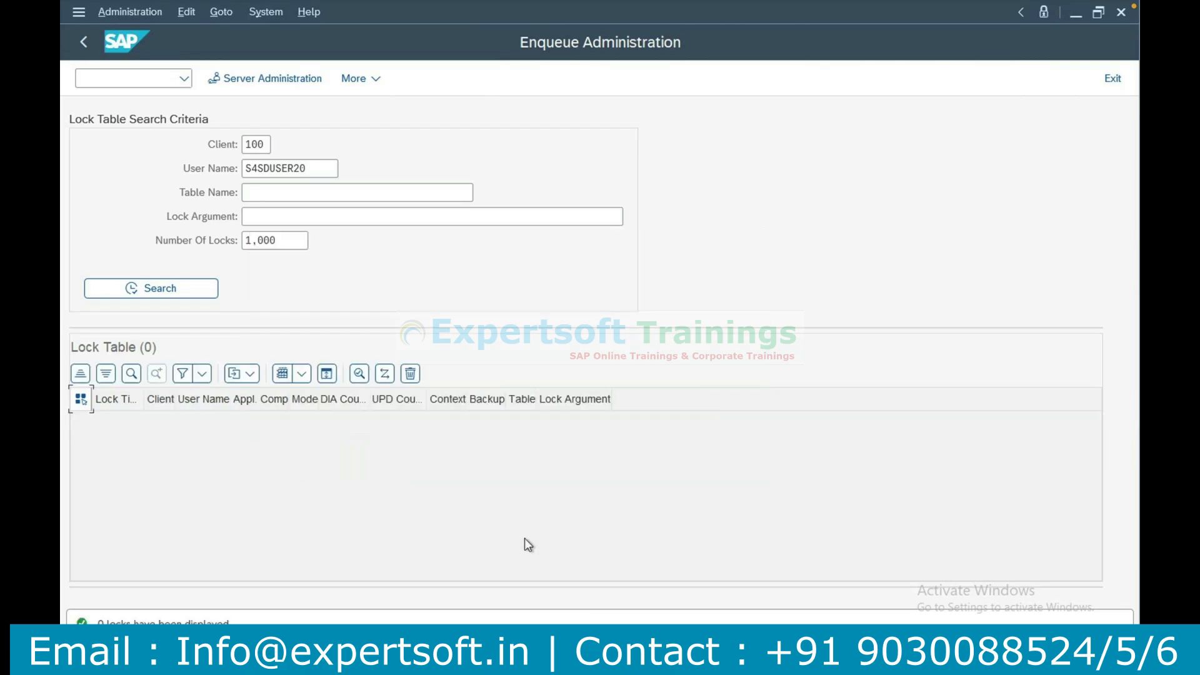
click(1122, 12)
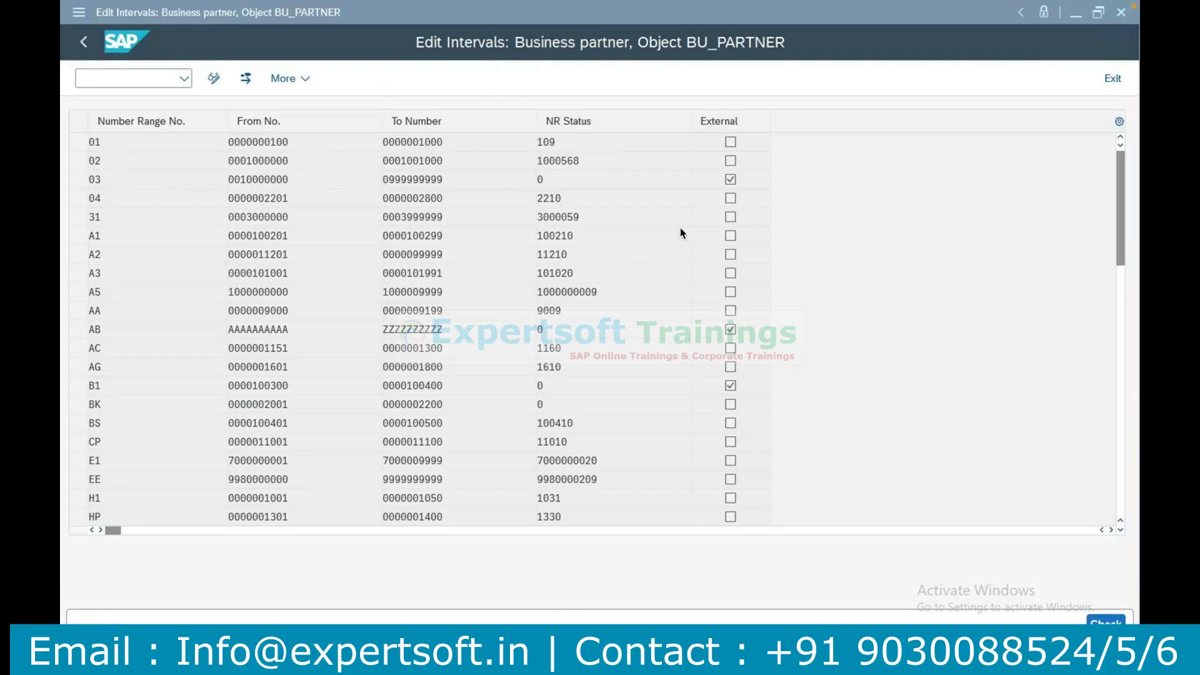
Reopen the BU_PARTNER intervals for changing and list the free number range intervals.
click(87, 44)
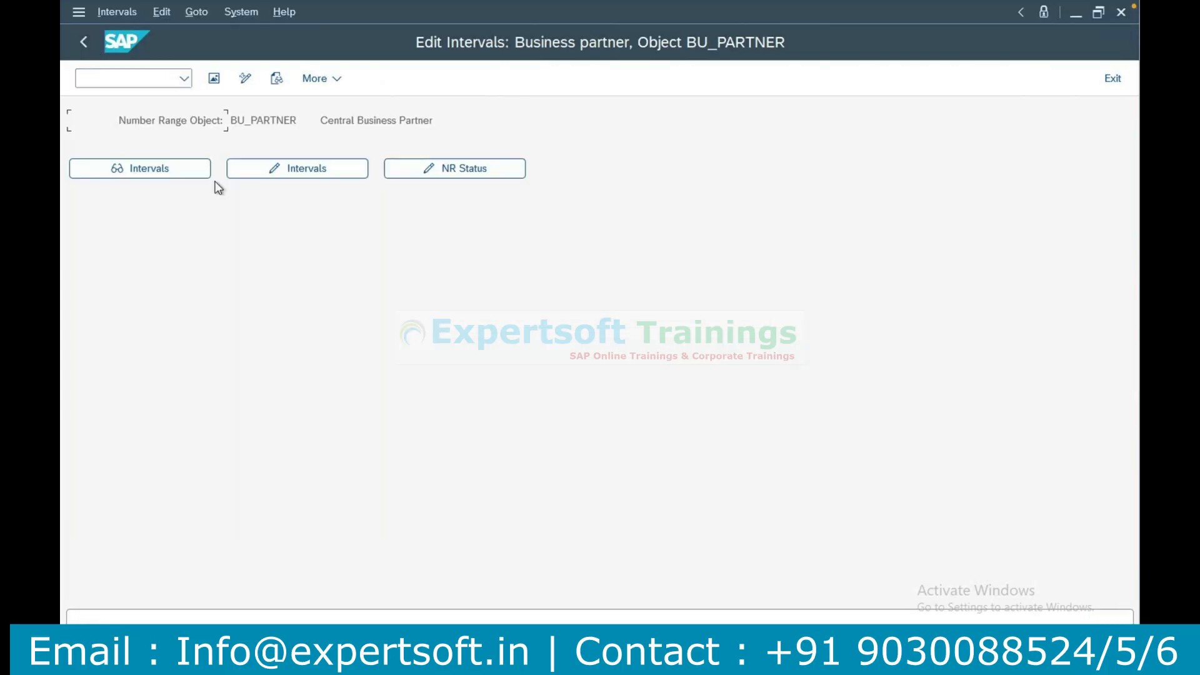
click(313, 171)
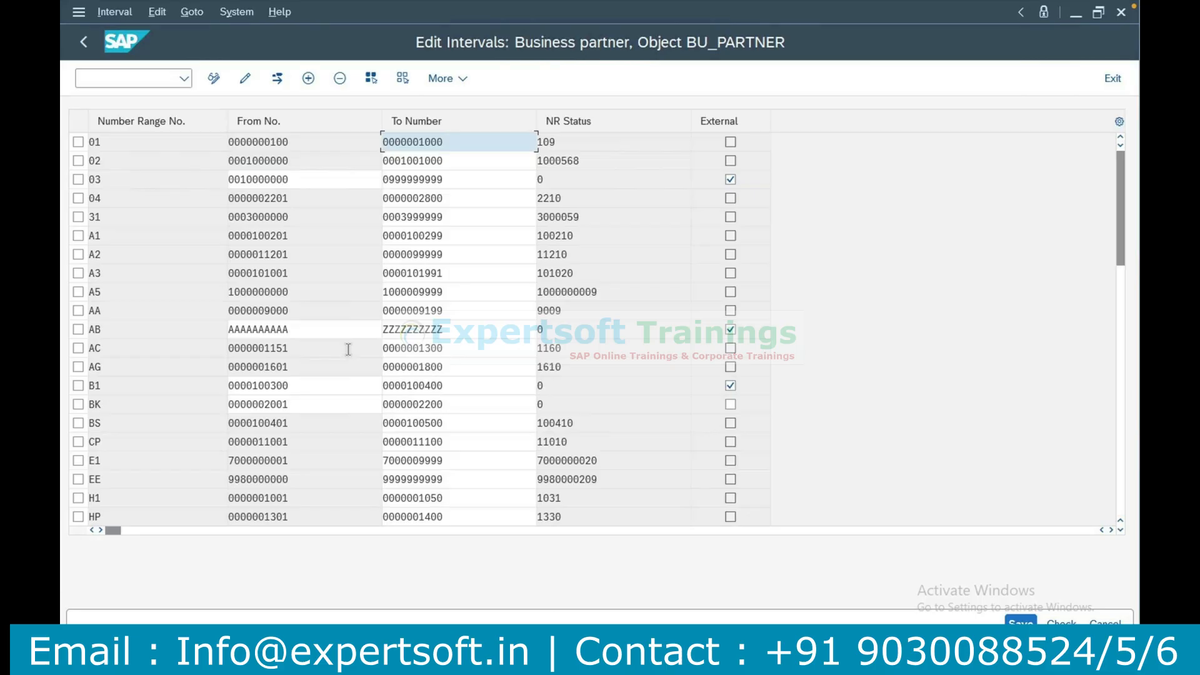
click(113, 14)
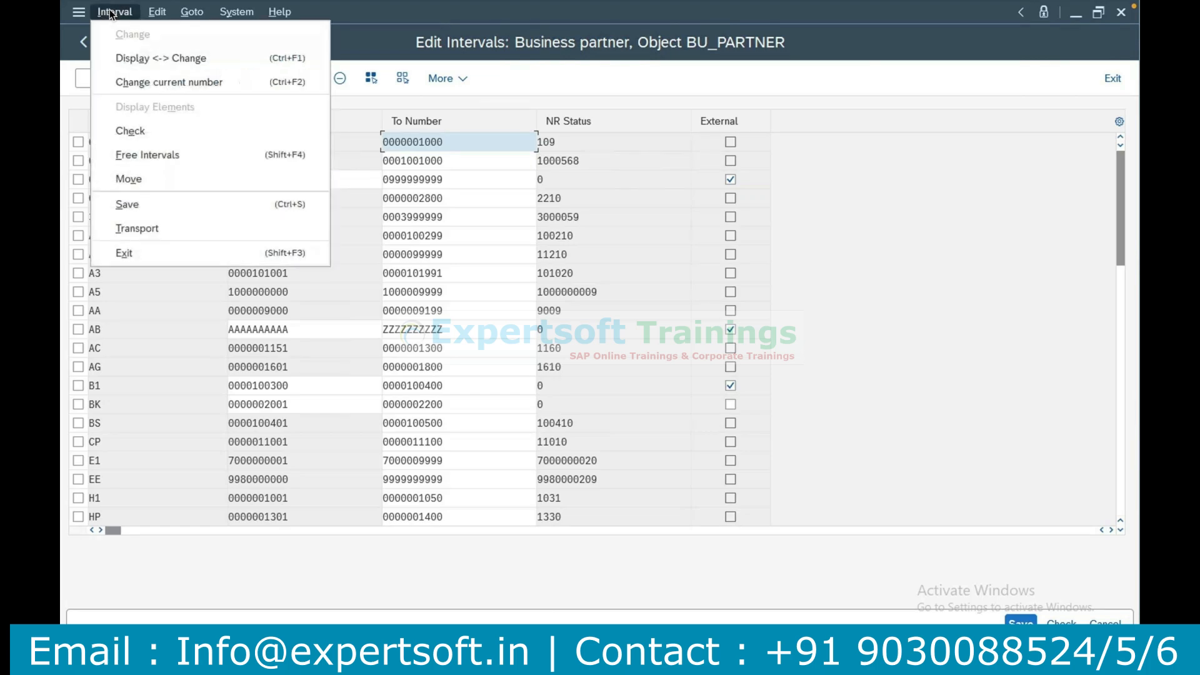
click(151, 155)
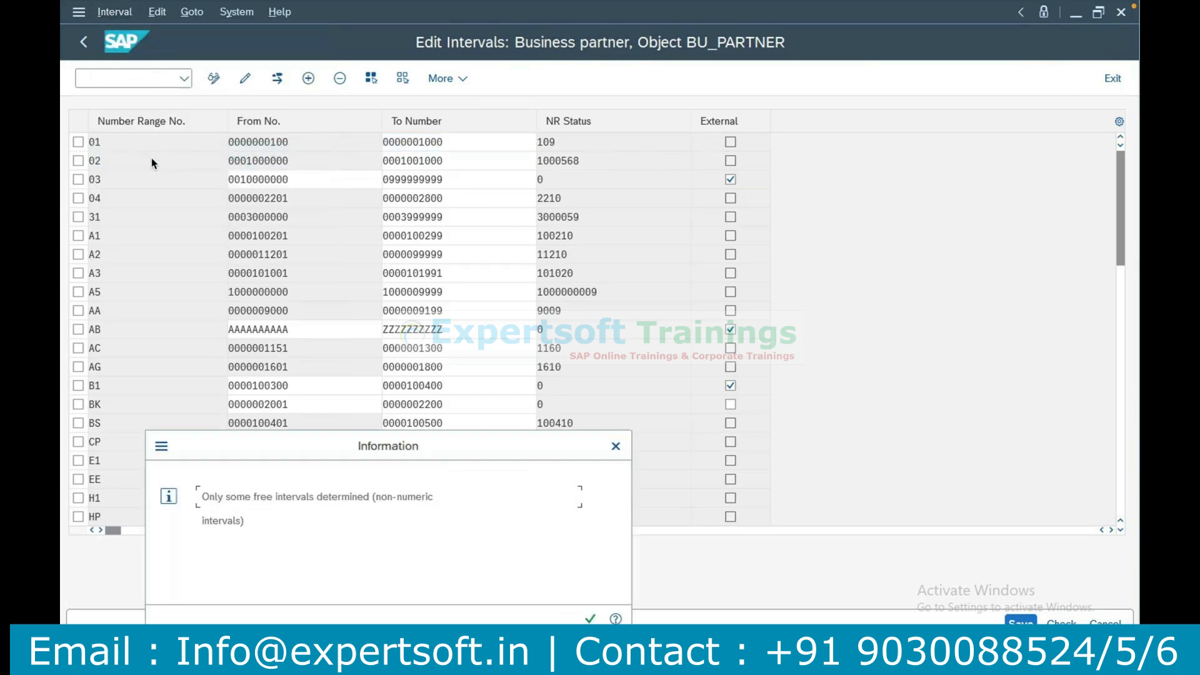
click(590, 618)
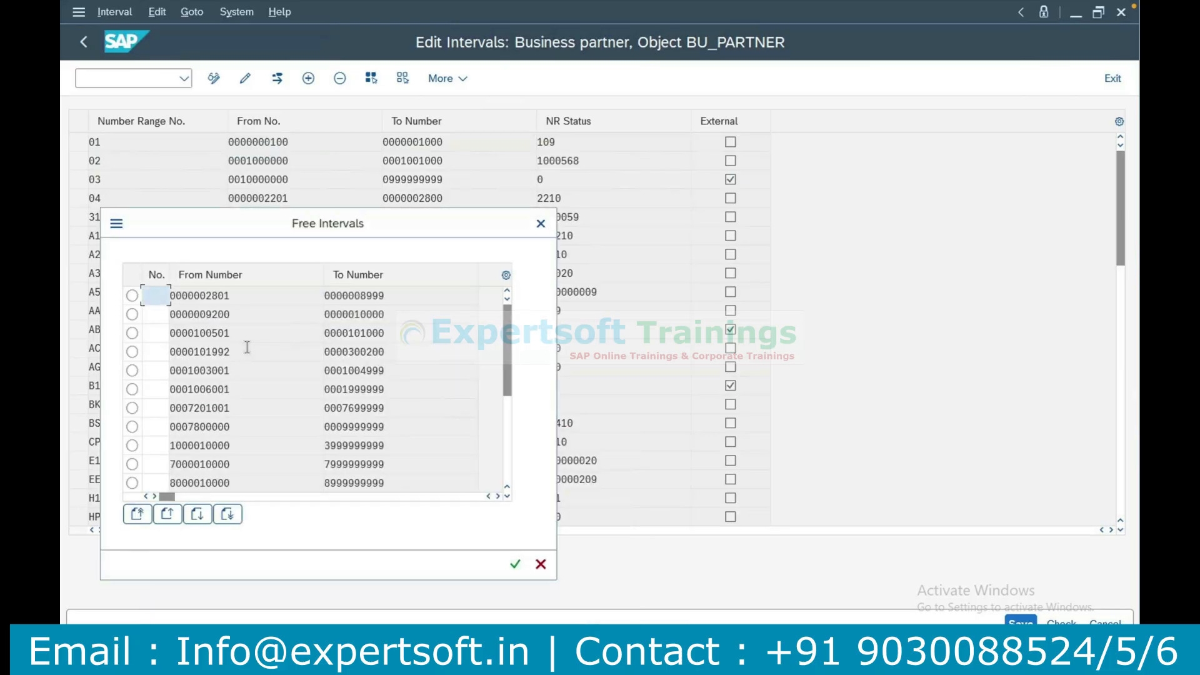
drag(261, 225, 408, 229)
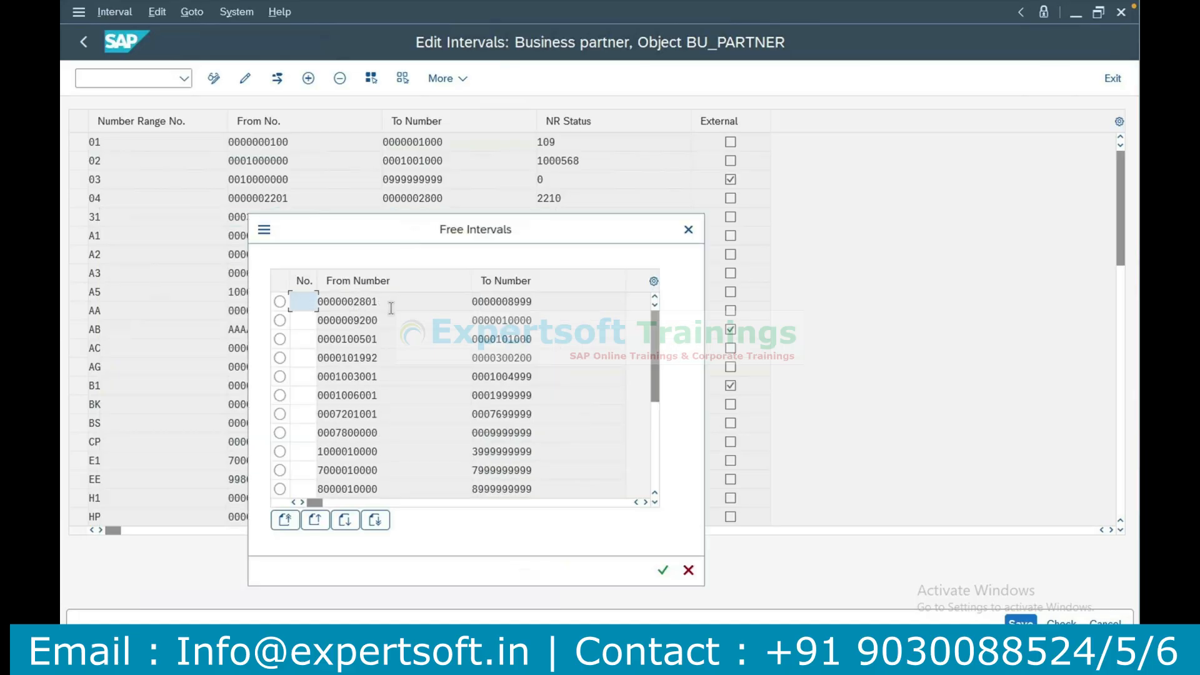
click(280, 301)
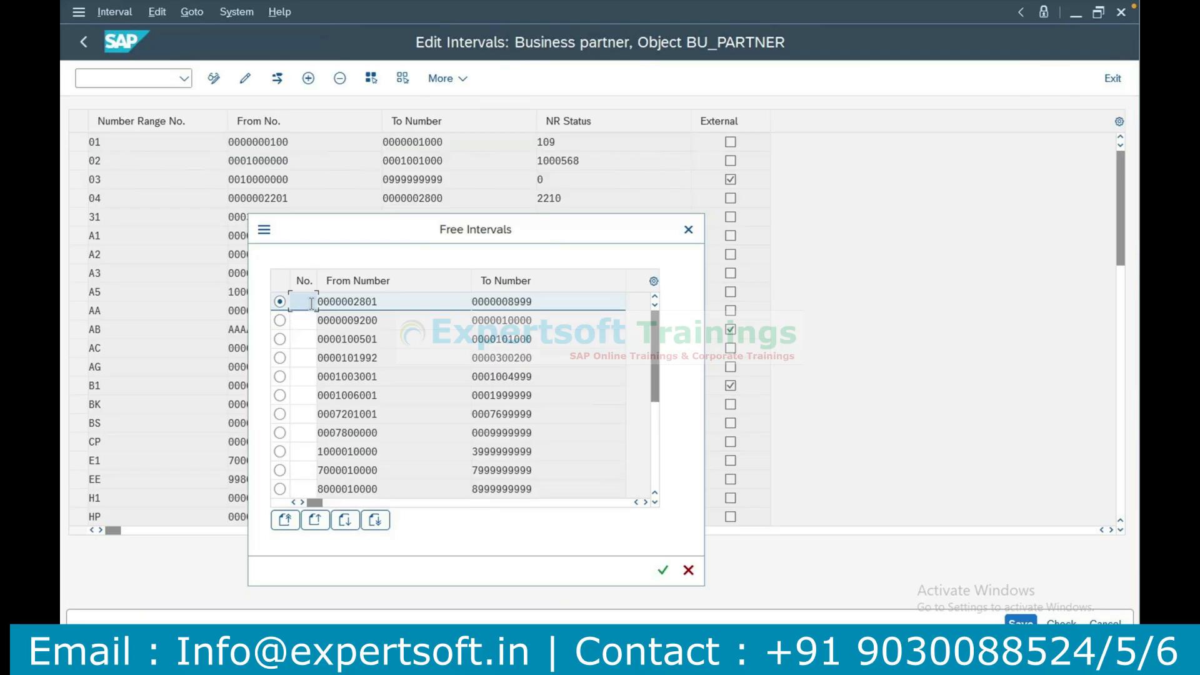
text(CG)
click(664, 572)
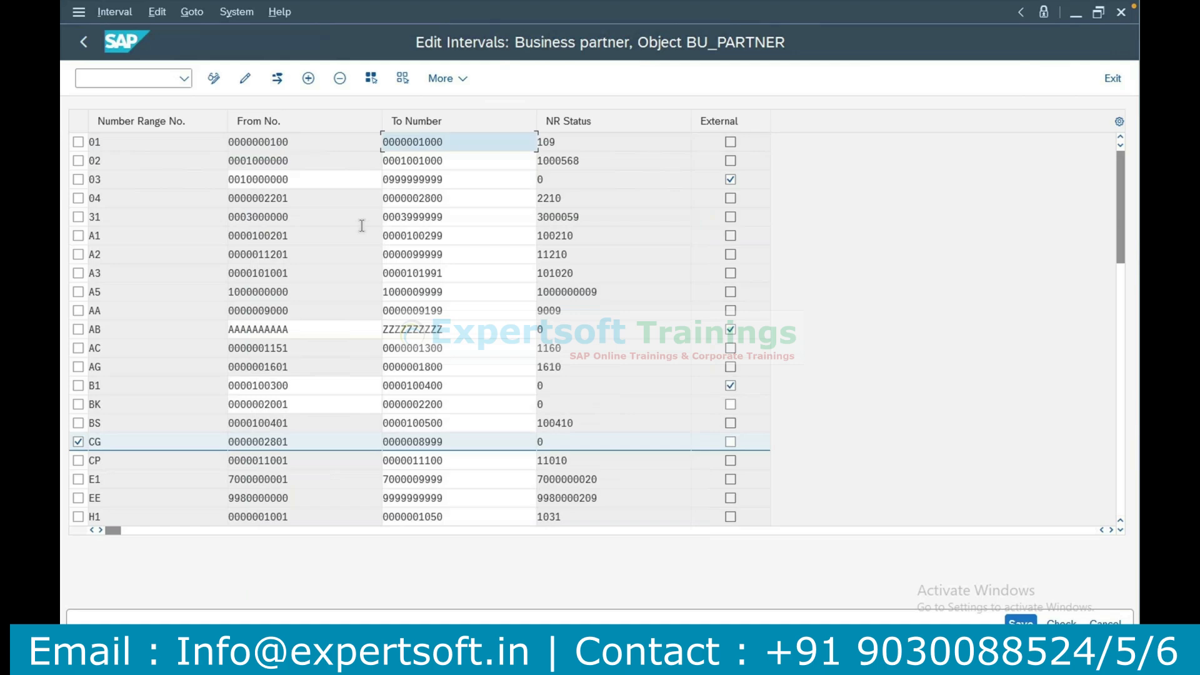
click(1021, 623)
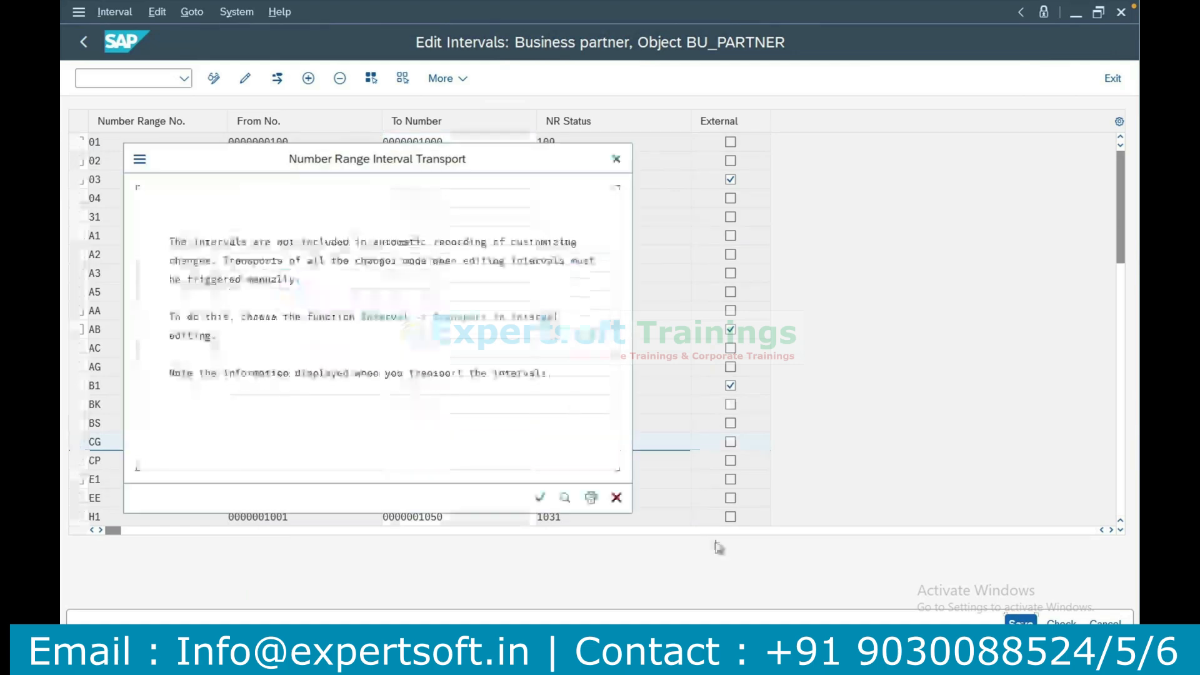
click(540, 499)
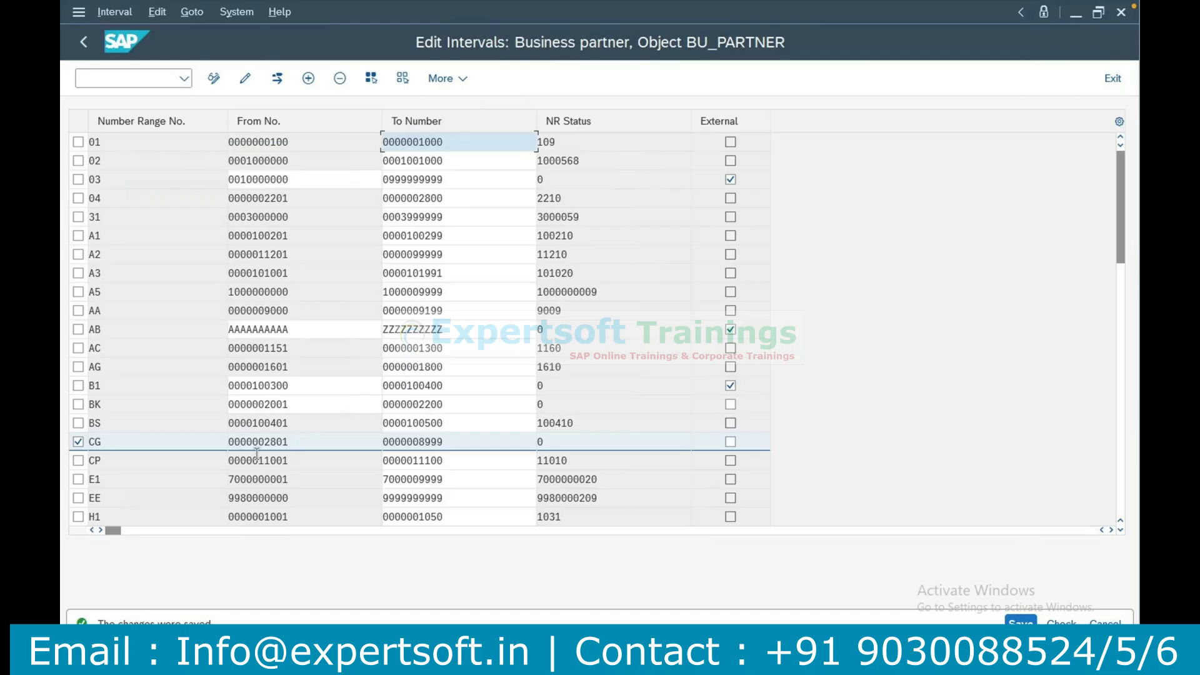
Switch to the Excel notes and record CG in cell B8 beside the number range definition item.
key(super+Tab)
key(super+shift+Tab)
key(super)
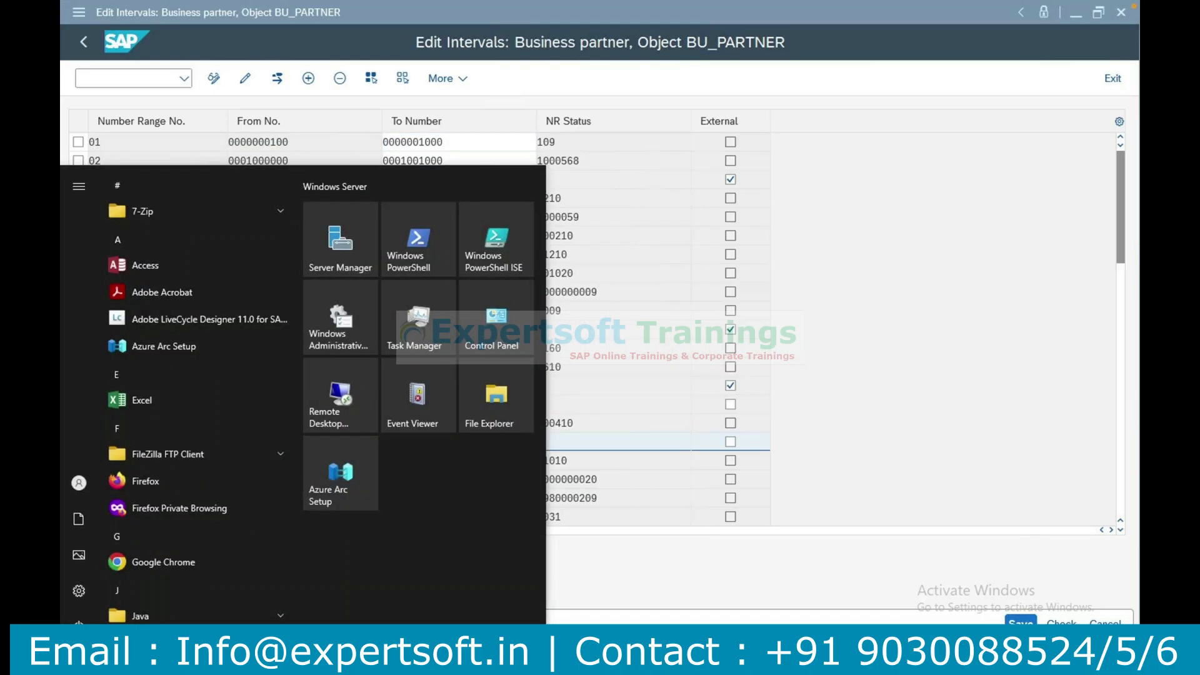
key(alt+Tab)
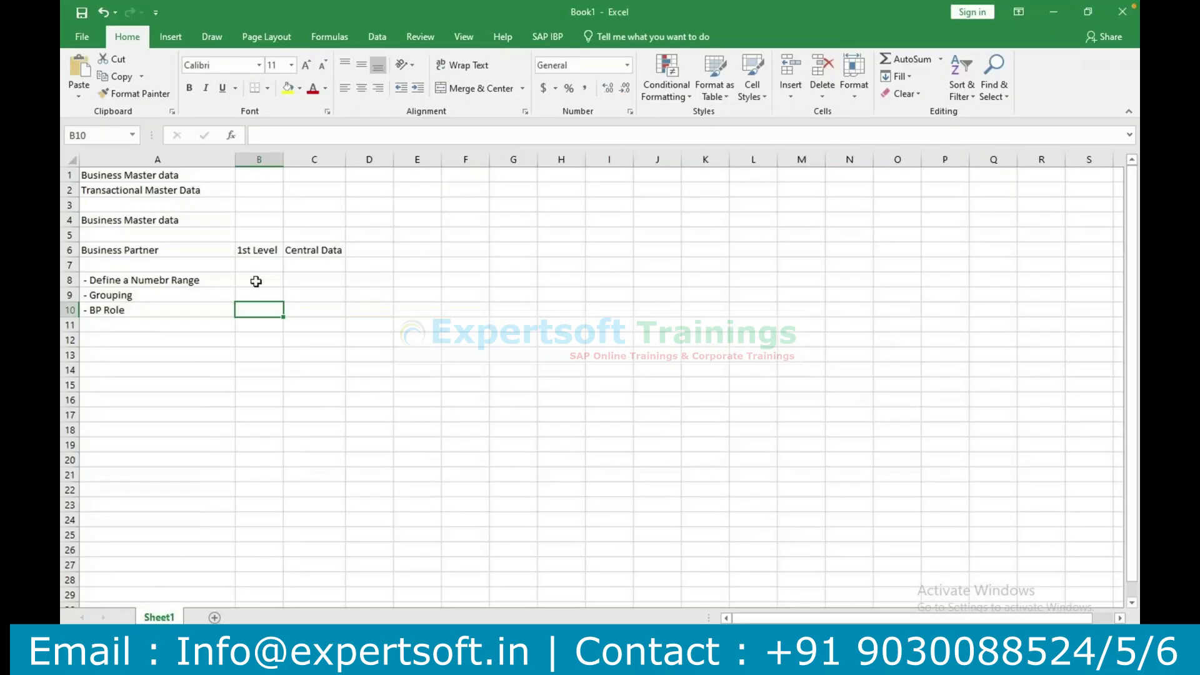
shift+click(256, 281)
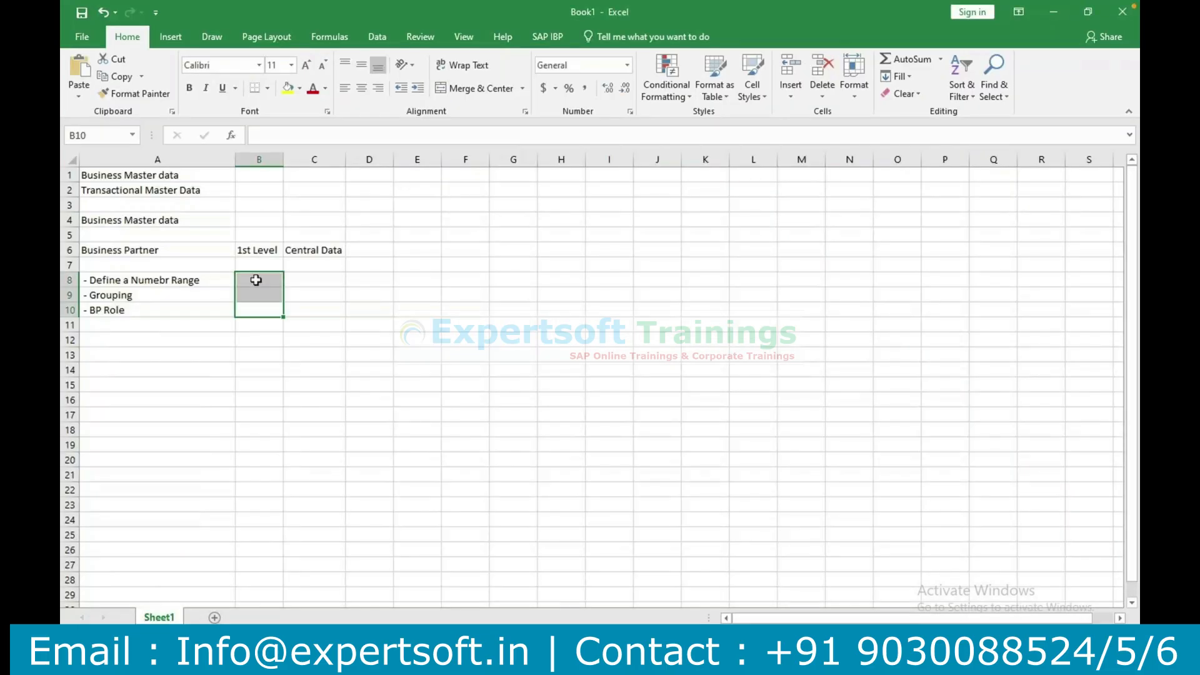
click(256, 280)
text(CG)
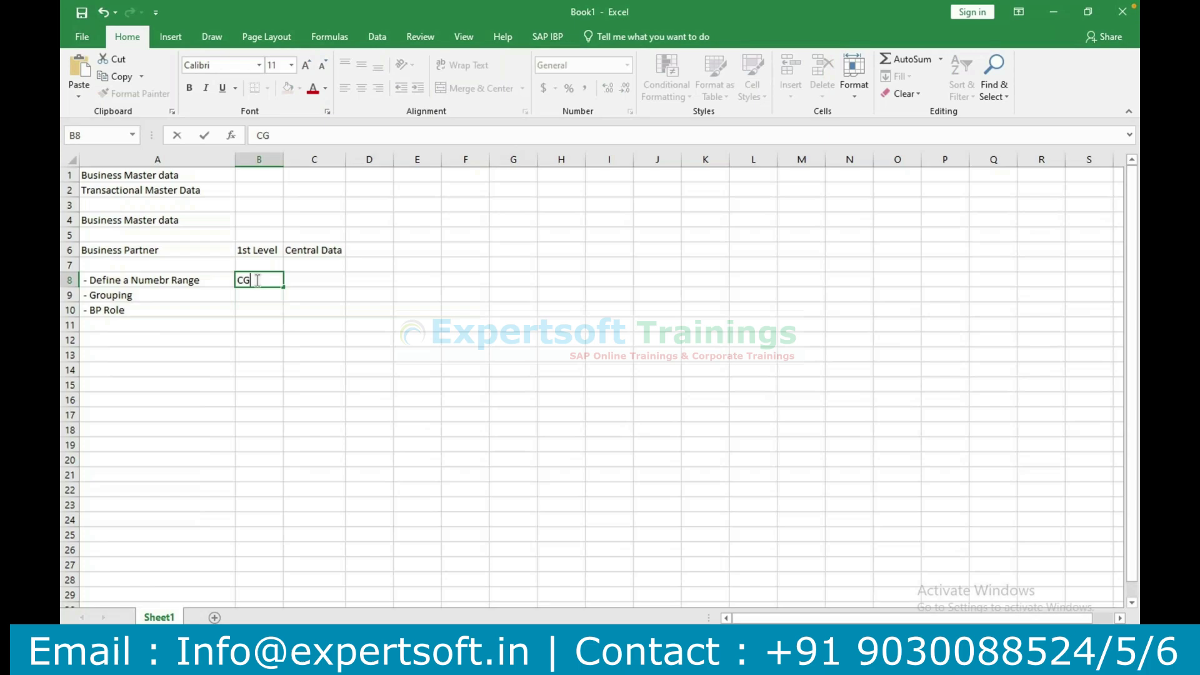
key(Return)
key(XF86AudioRaiseVolume)
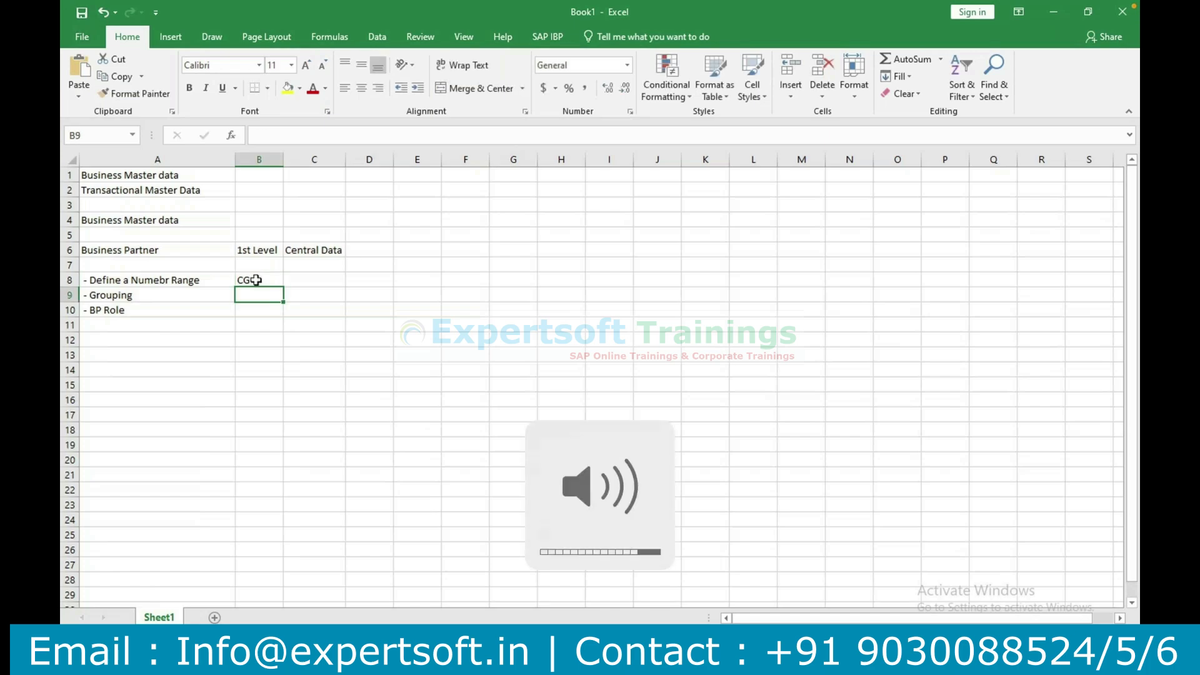
key(XF86AudioRaiseVolume)
key(XF86AudioRaiseVolume)
key(XF86AudioRaiseVolume)
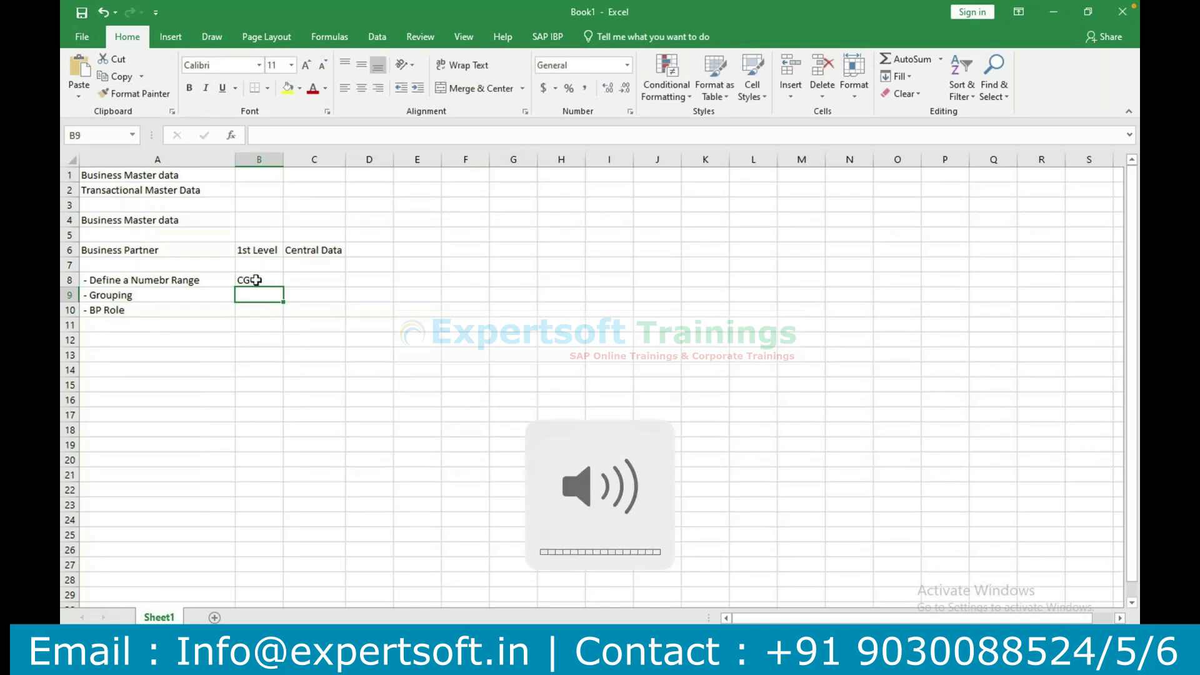
click(278, 338)
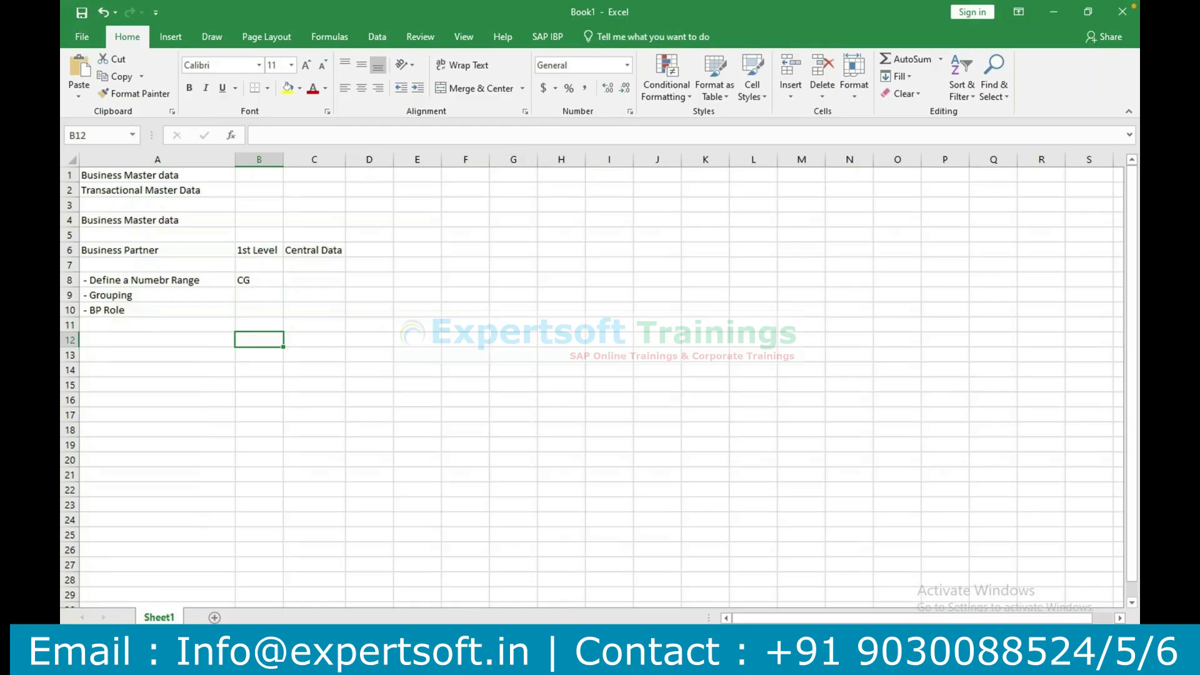
Switch back to SAP and try adding a BU_PARTNER interval line GC with from number 100000000.
click(557, 660)
click(645, 605)
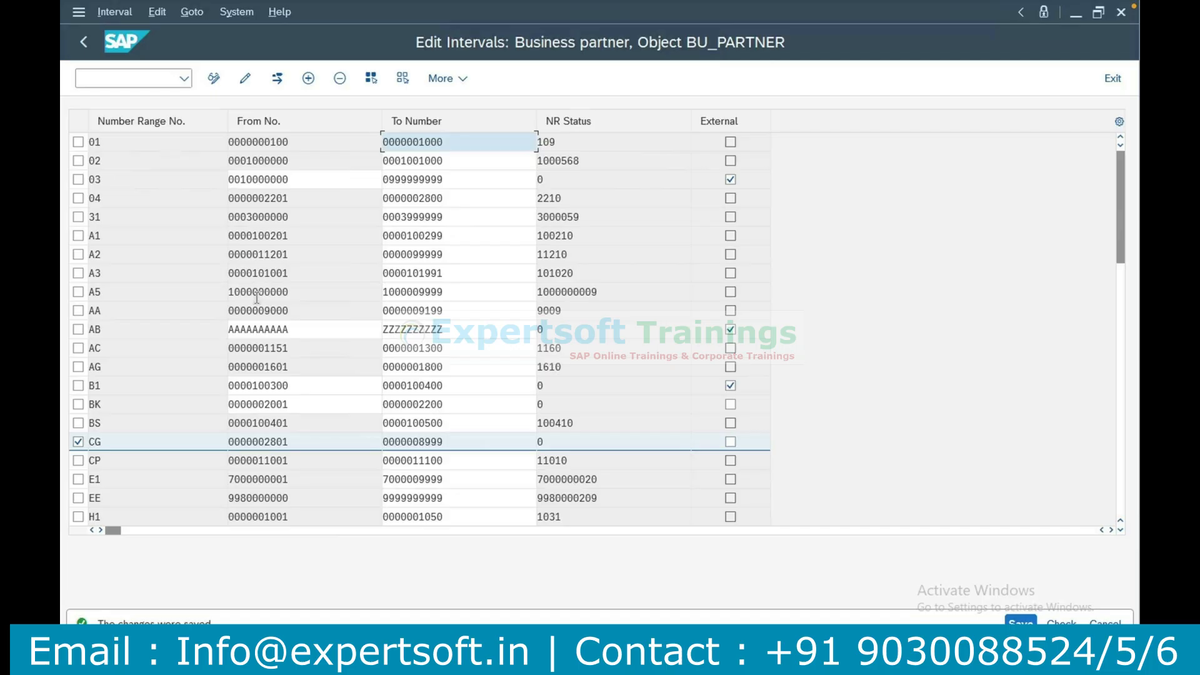
click(78, 442)
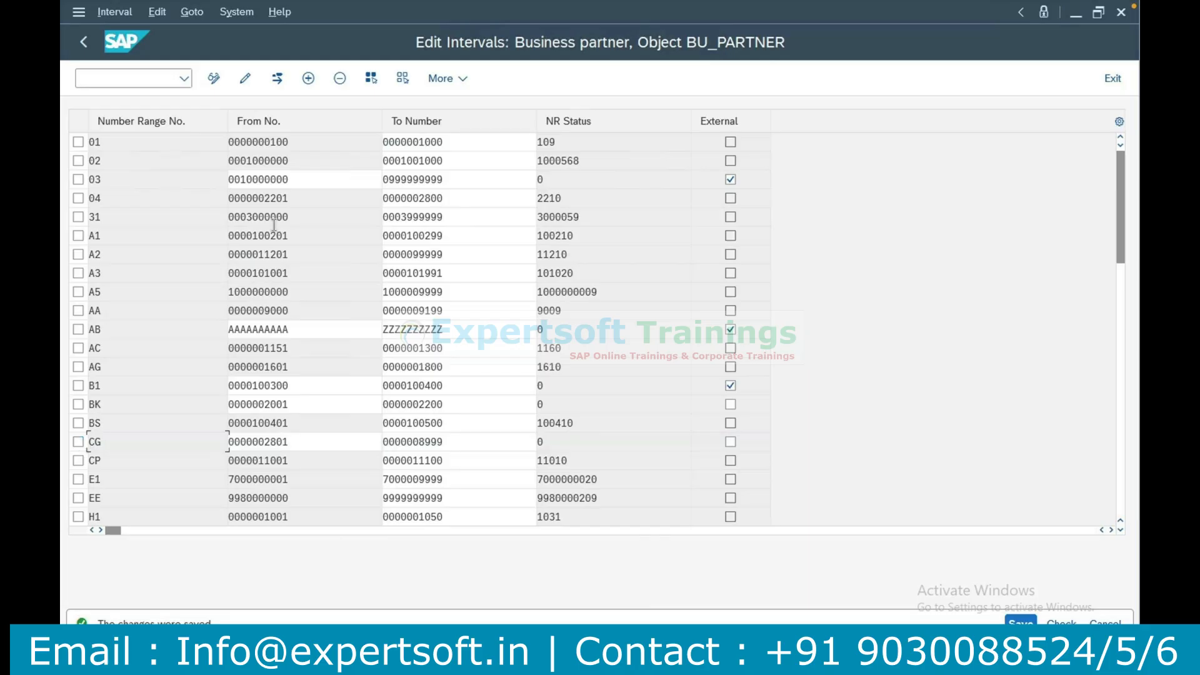
click(309, 79)
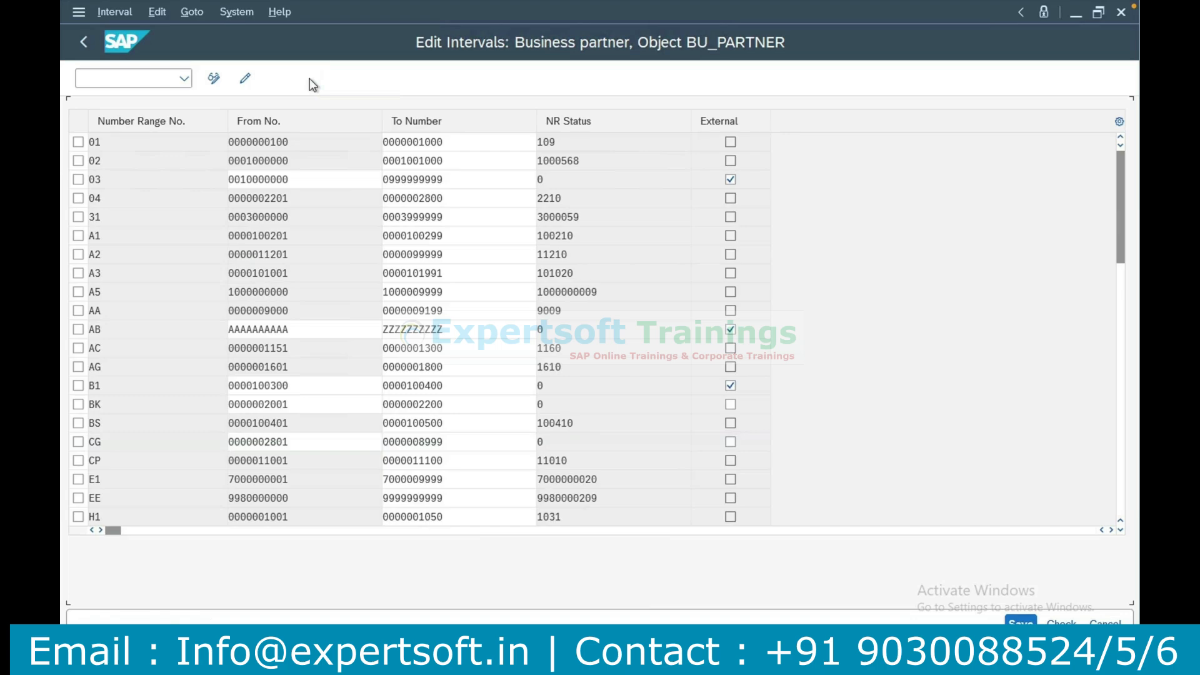
text(GC)
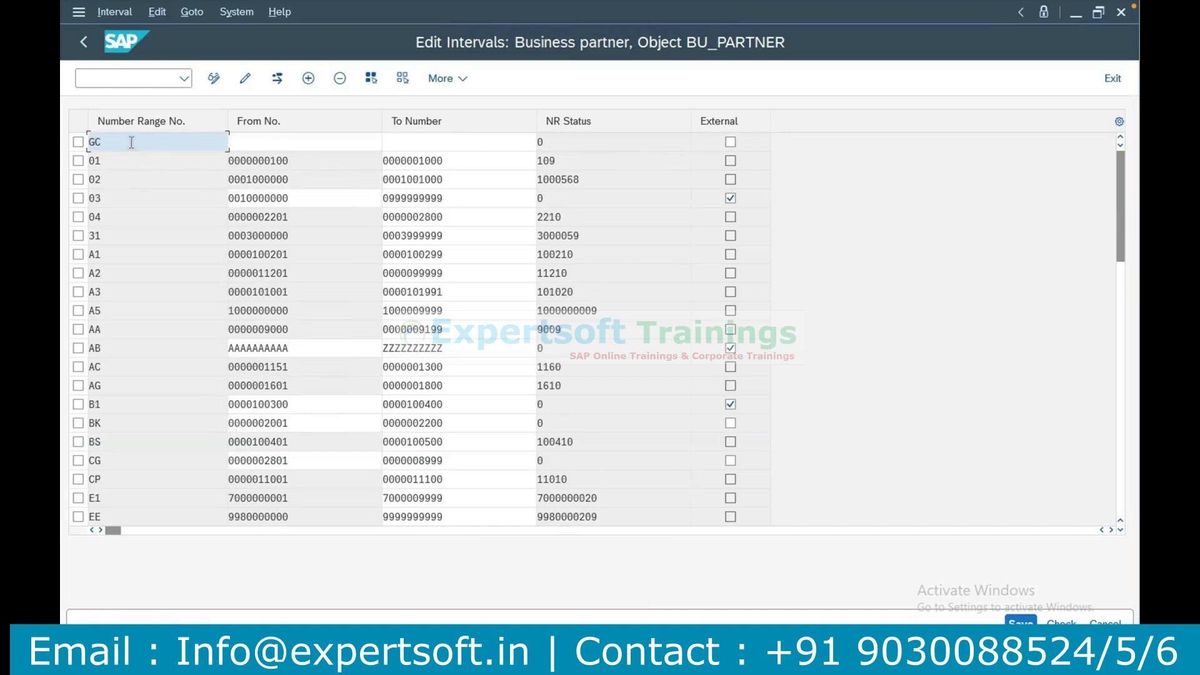
click(279, 143)
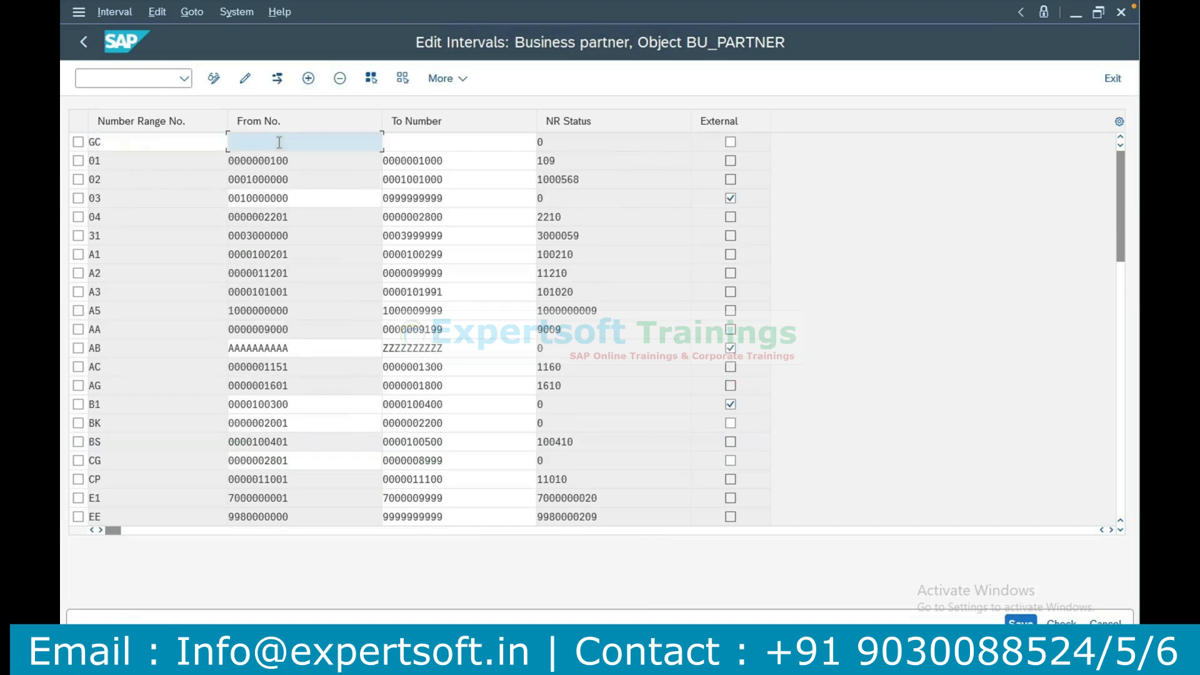
text(100000000)
key(Tab)
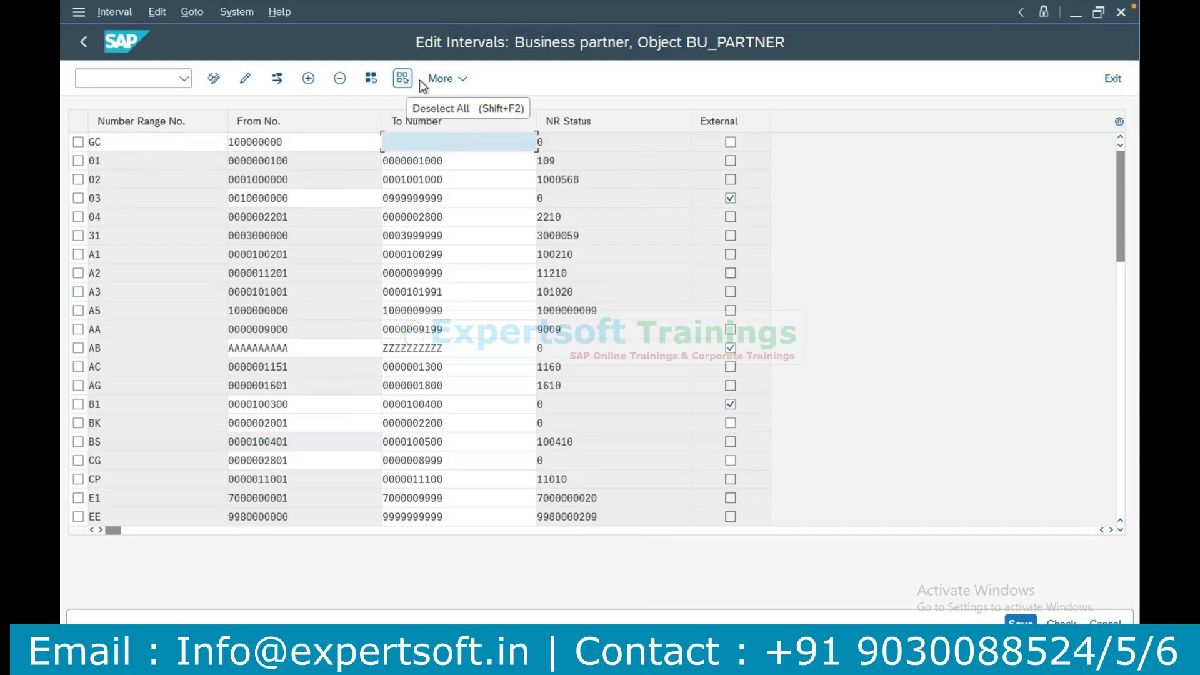
Discard the unsaved GC interval, exit interval editing and return to the Display IMG structure.
click(1095, 618)
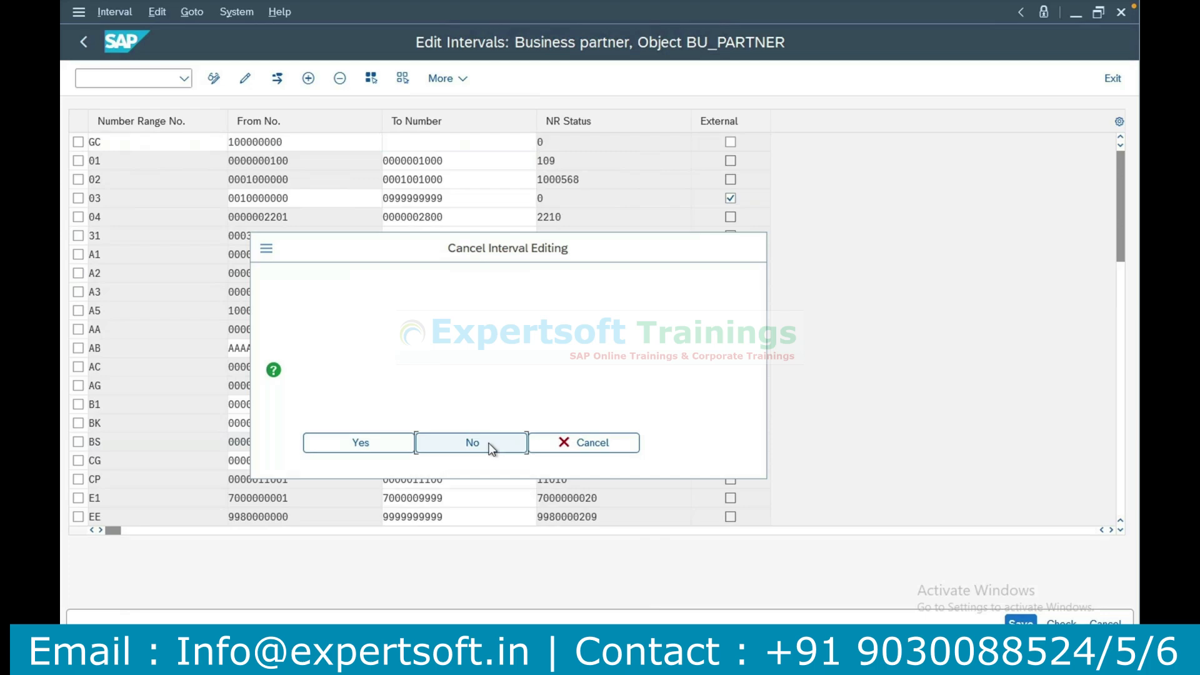
click(491, 445)
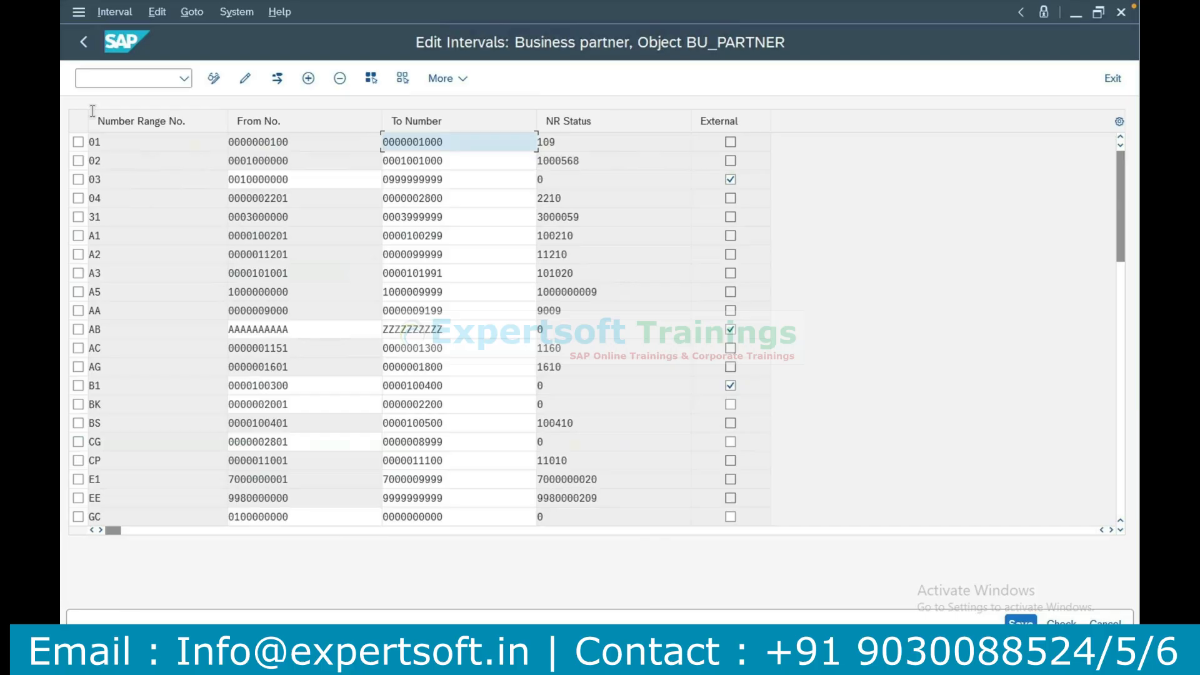
click(81, 42)
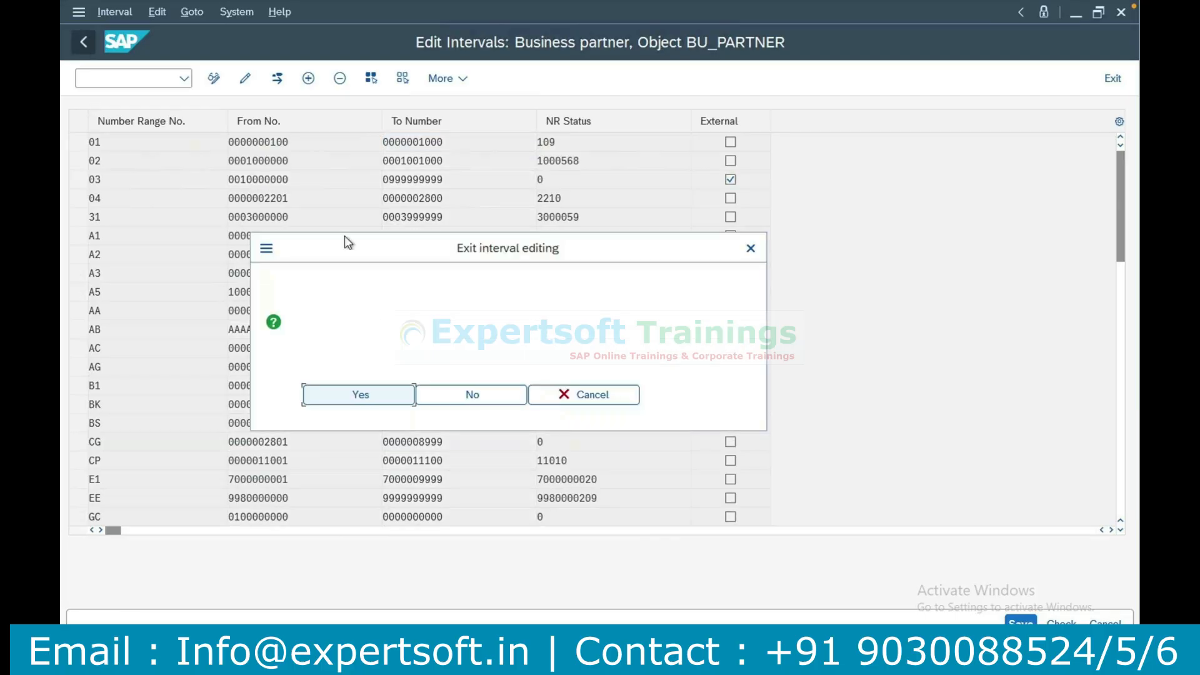
click(369, 401)
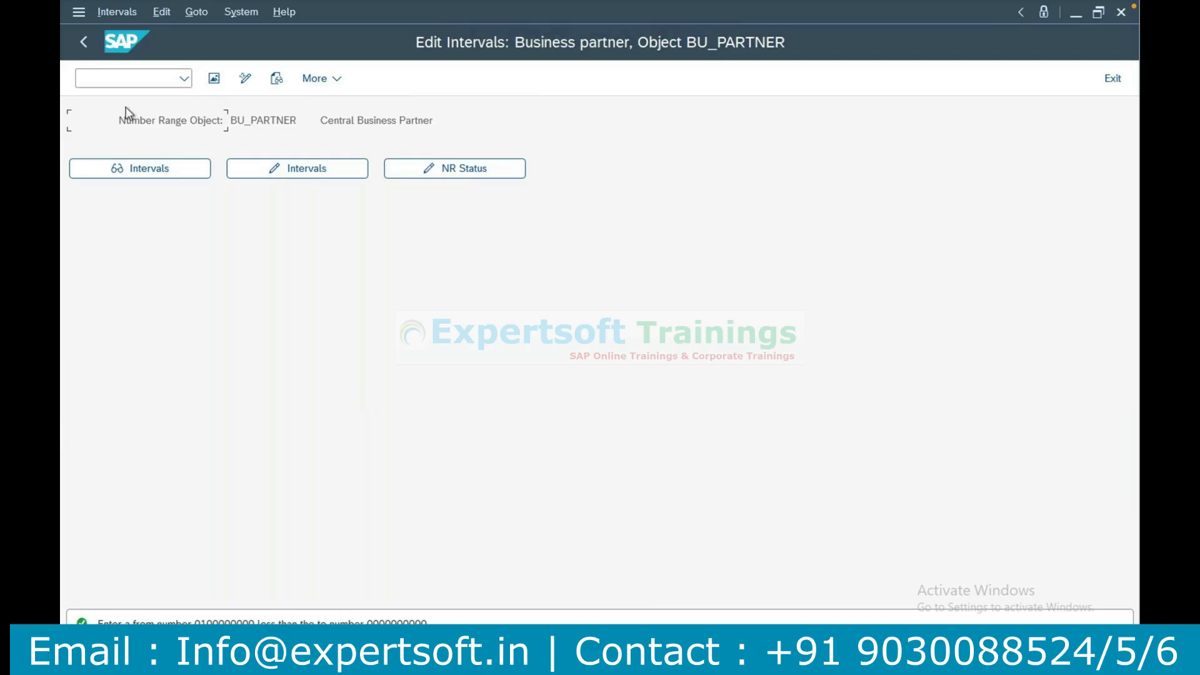
click(83, 42)
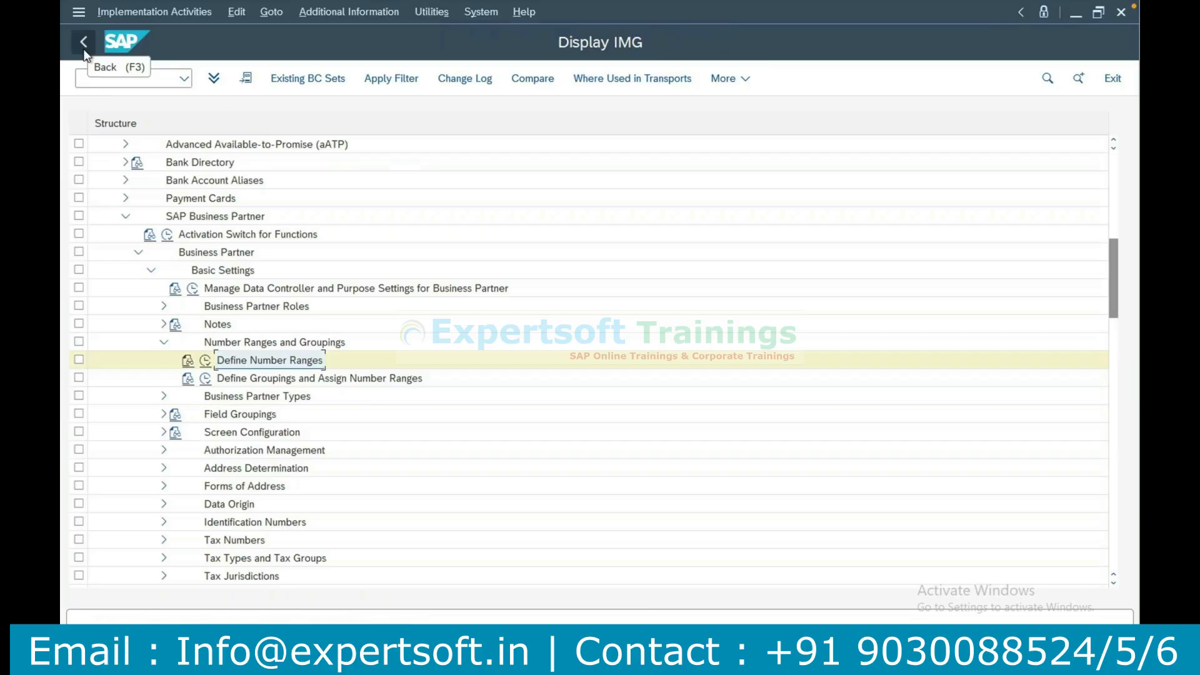
Execute the Define Groupings and Assign Number Ranges activity and start new BP grouping entries.
click(258, 380)
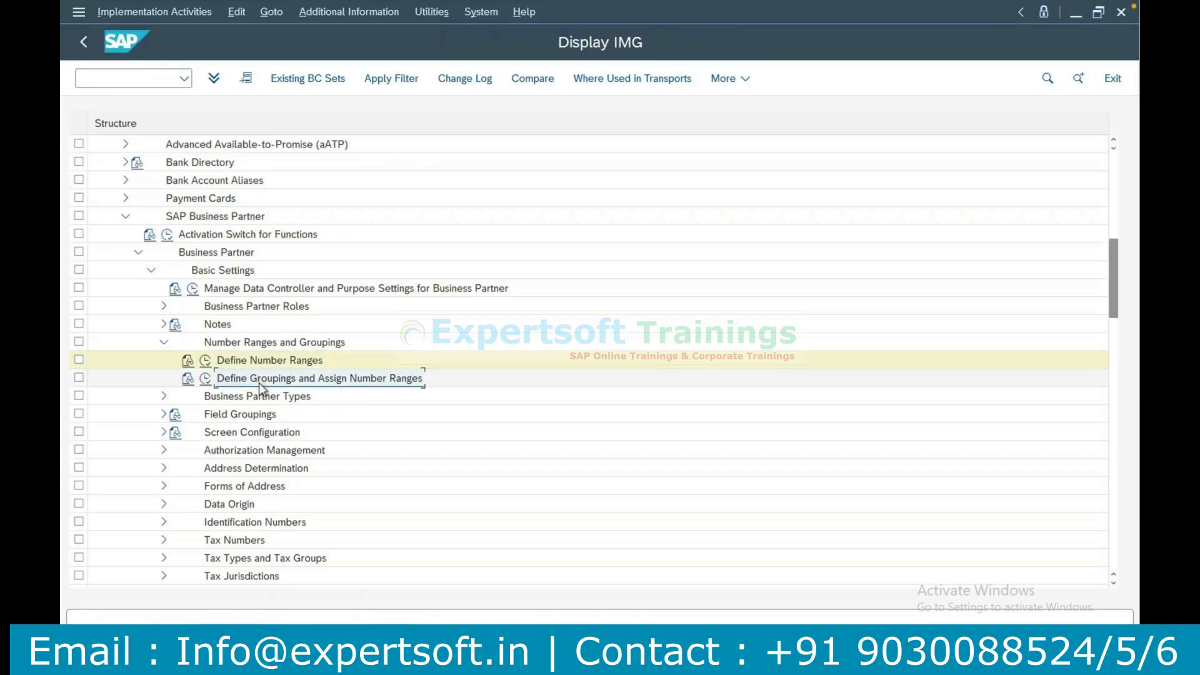
click(207, 379)
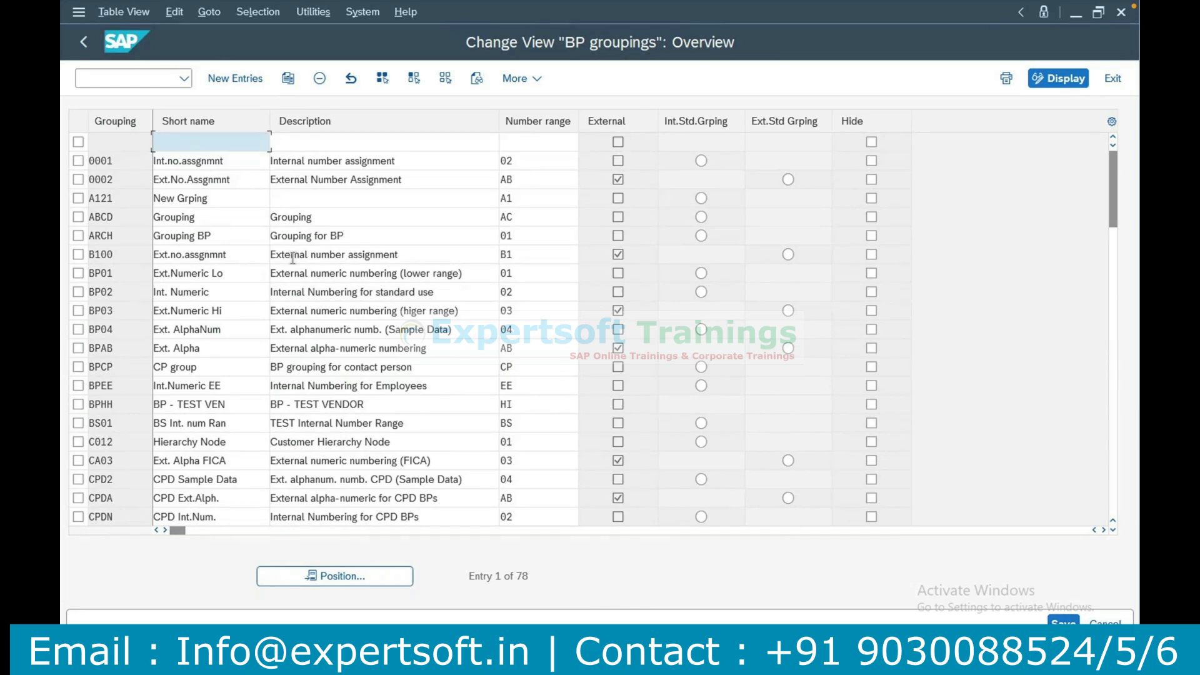
click(232, 79)
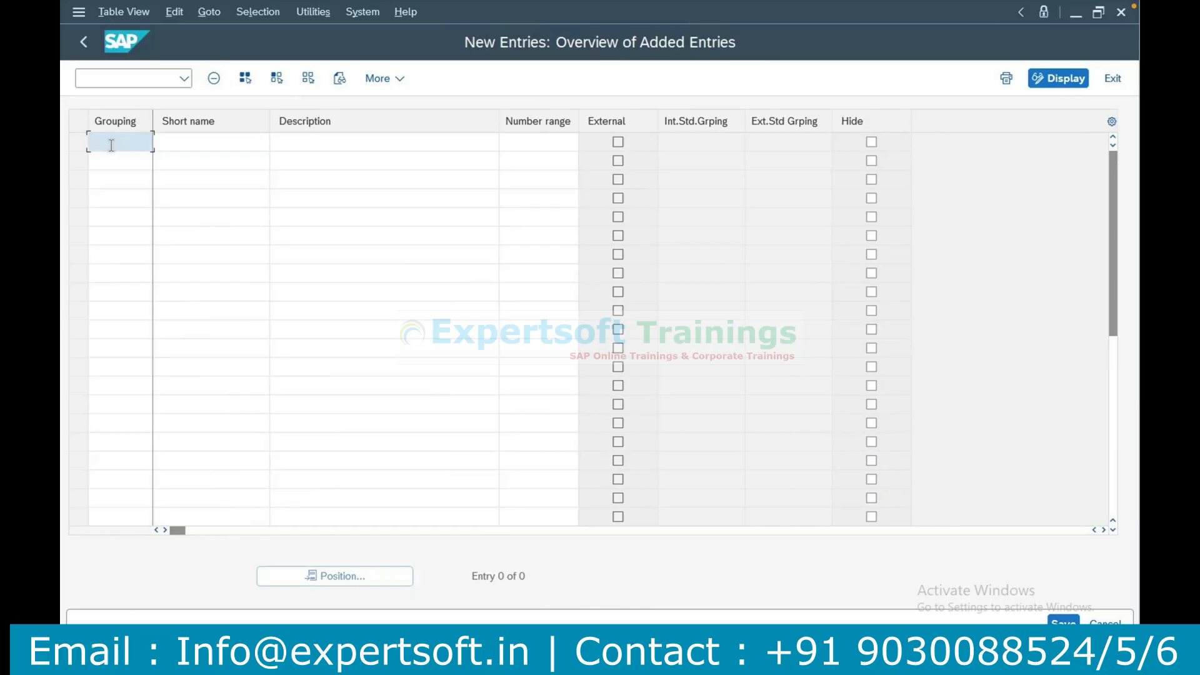
Enter grouping CG01 with short name BRIM and description Residetial Customer.
text(CG01)
key(Tab)
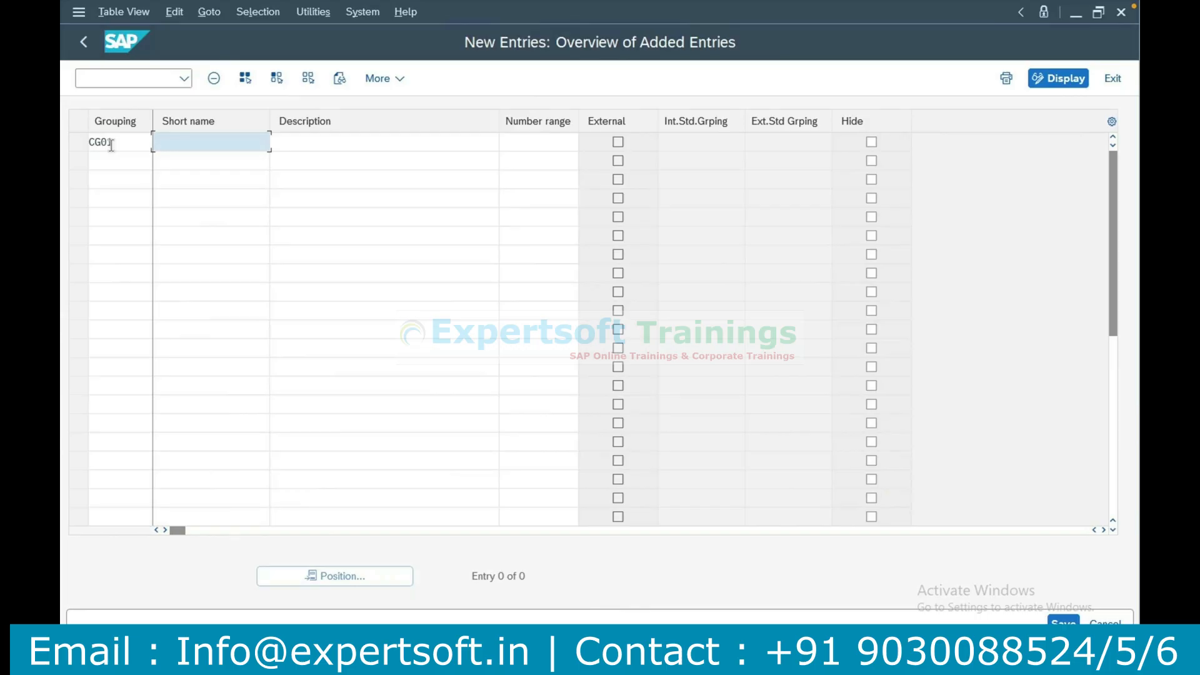
key(BackSpace)
text(BRIM)
key(Tab)
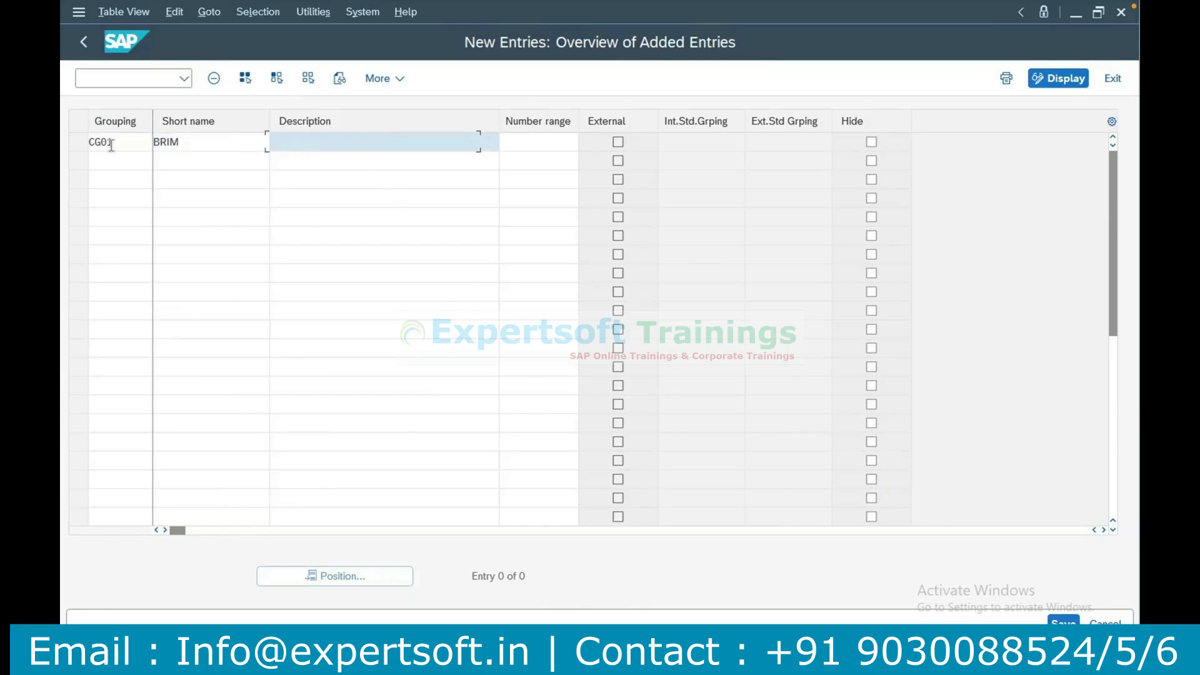
text(Residetu)
text(al Customer)
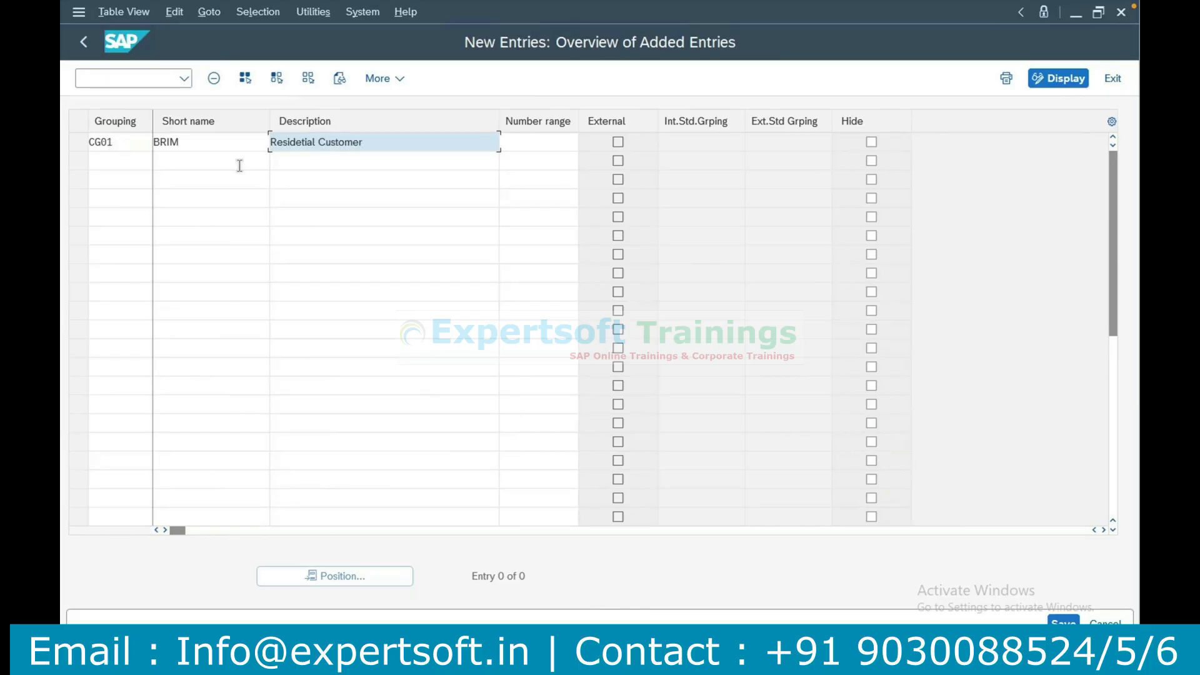
Assign number range CG to grouping CG01 from the value list and save the entry.
click(543, 148)
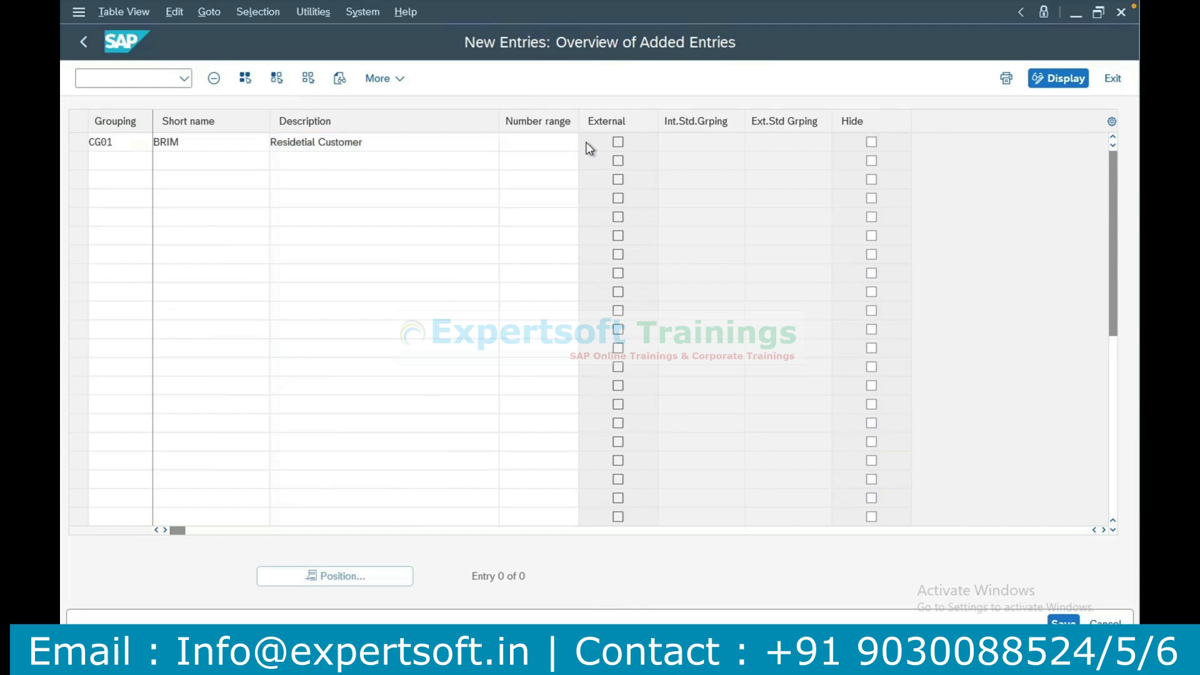
key(F4)
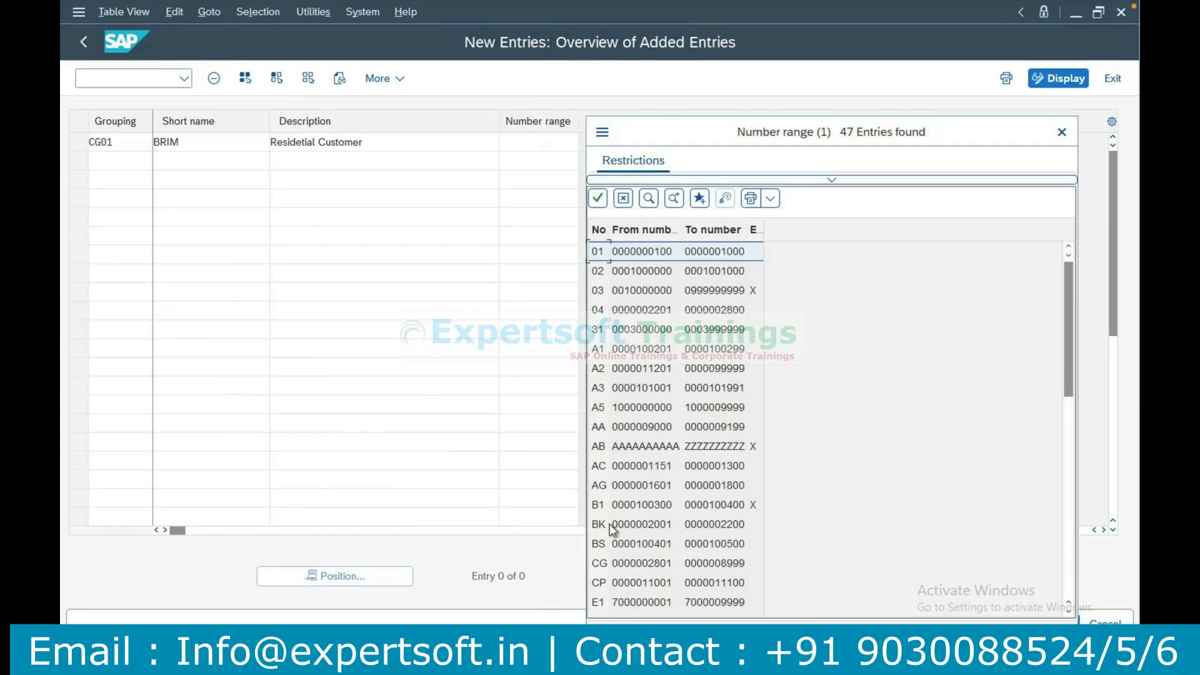
double_click(602, 567)
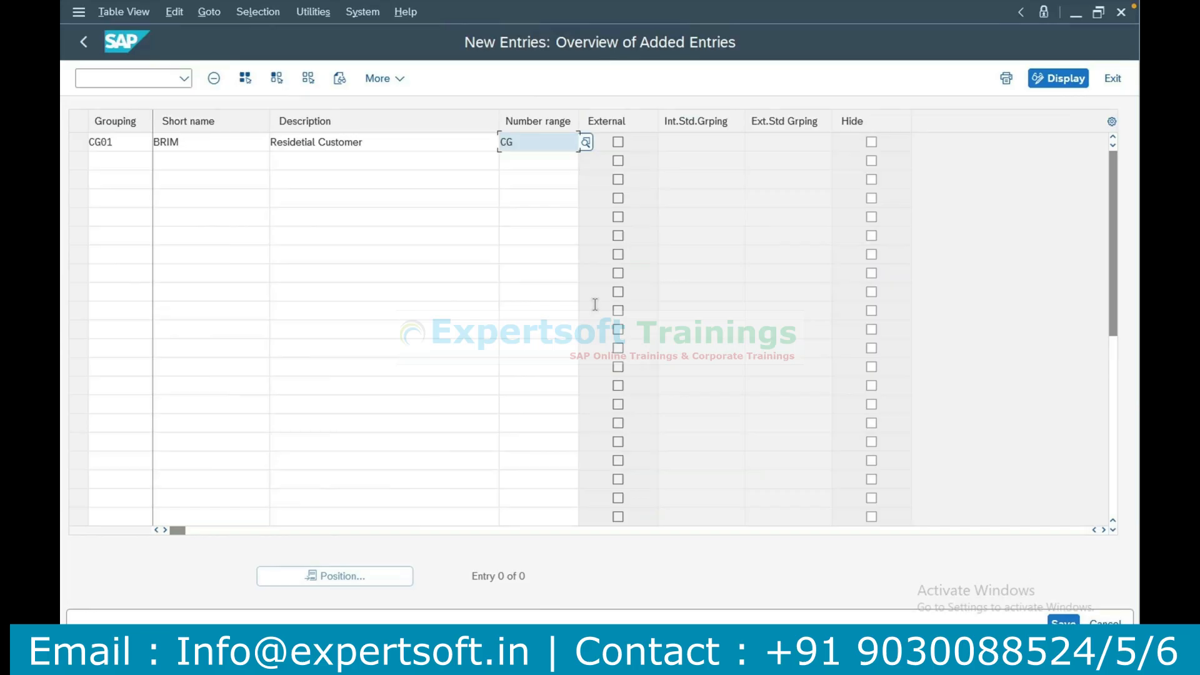
click(1063, 622)
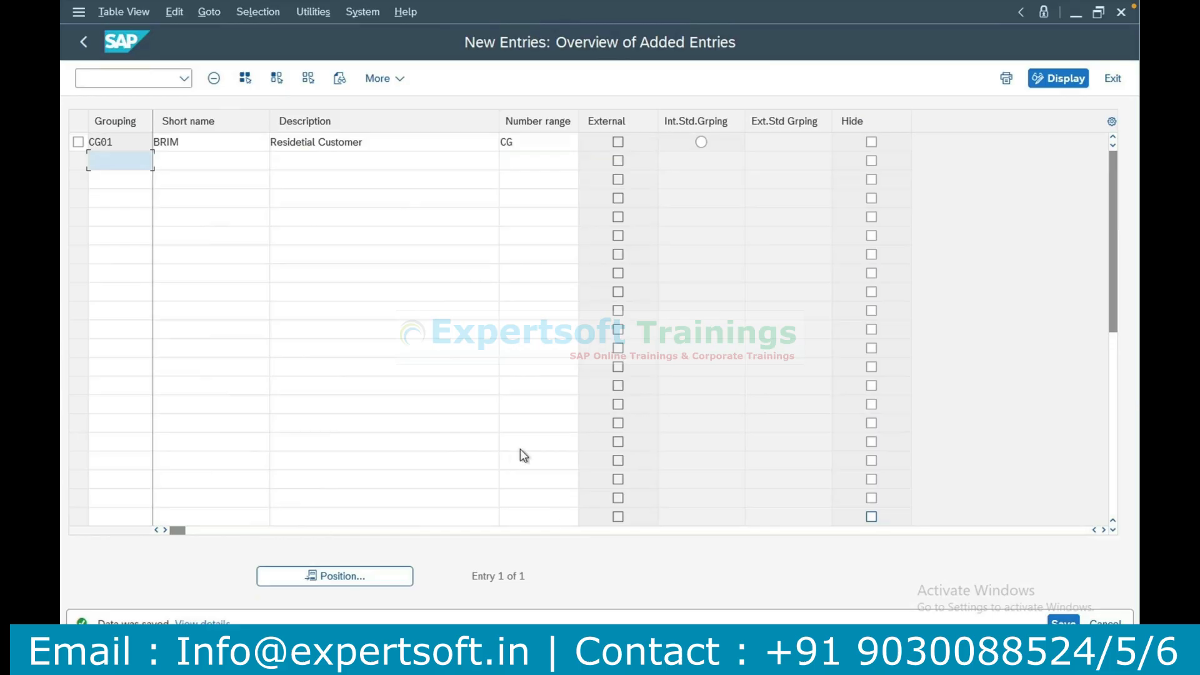
Switch to the Excel notes, record CG01 in cell B9 beside Grouping and clear the stray text in B12.
key(alt+Tab)
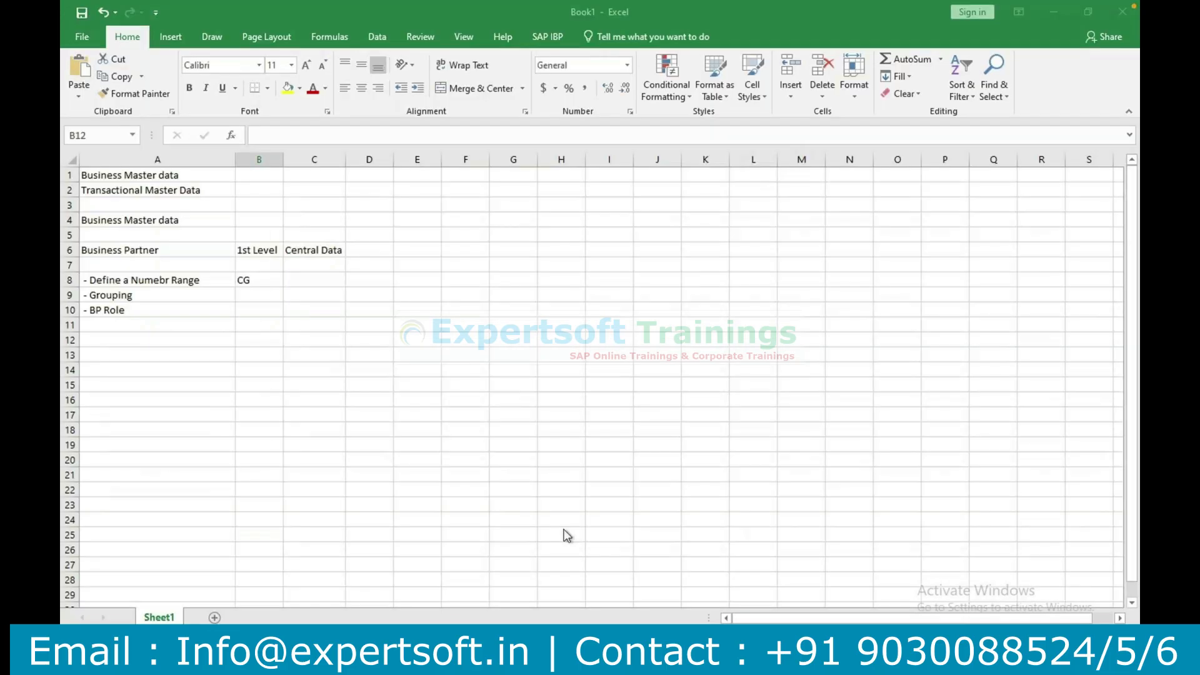
text(CG0)
click(246, 298)
text(1)
key(BackSpace)
text(CG01)
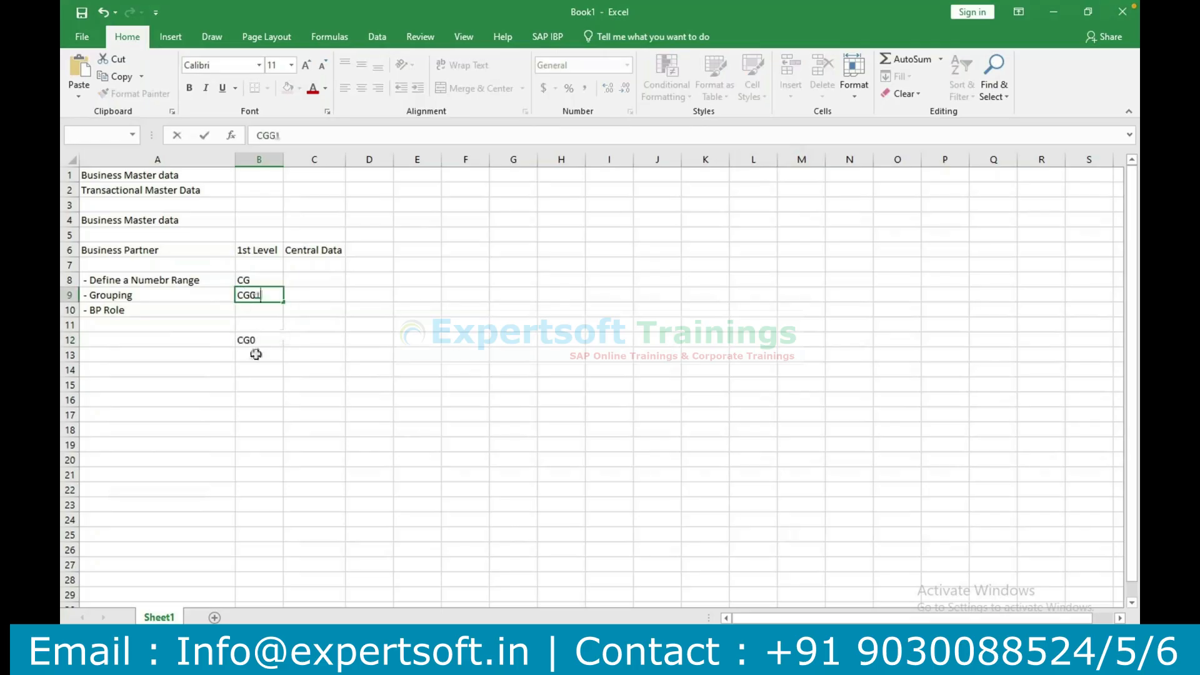
click(255, 341)
key(BackSpace)
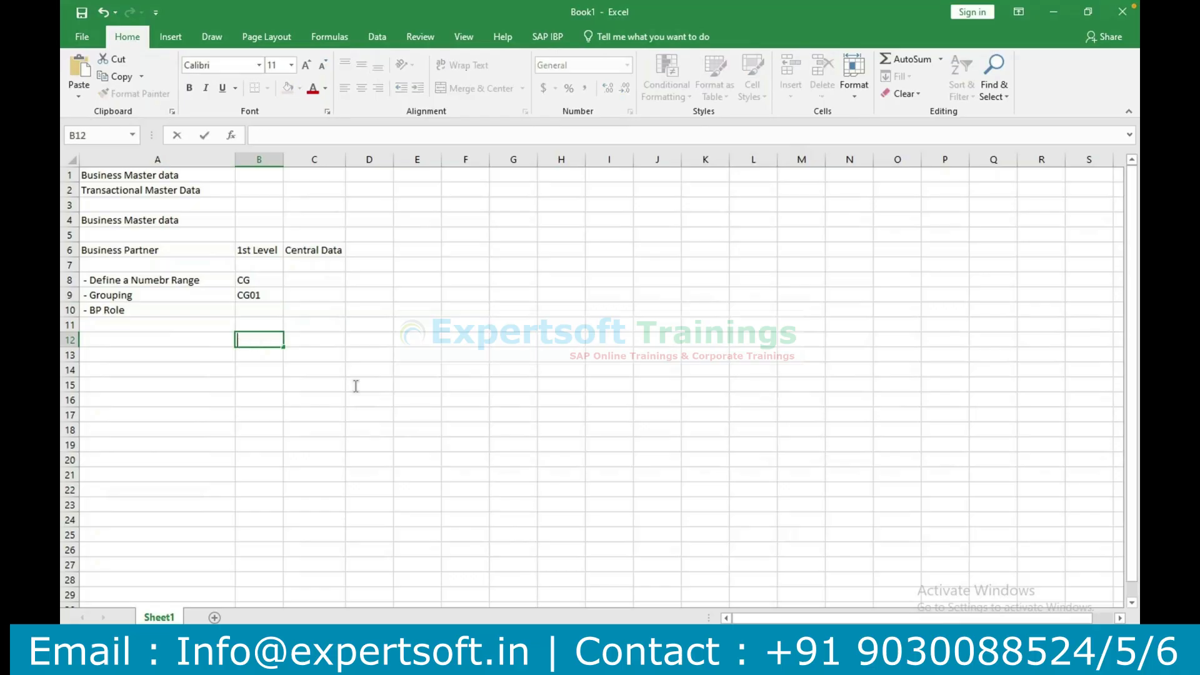
Switch to SAP and go back from the new BP grouping entries to the Display IMG structure.
click(417, 459)
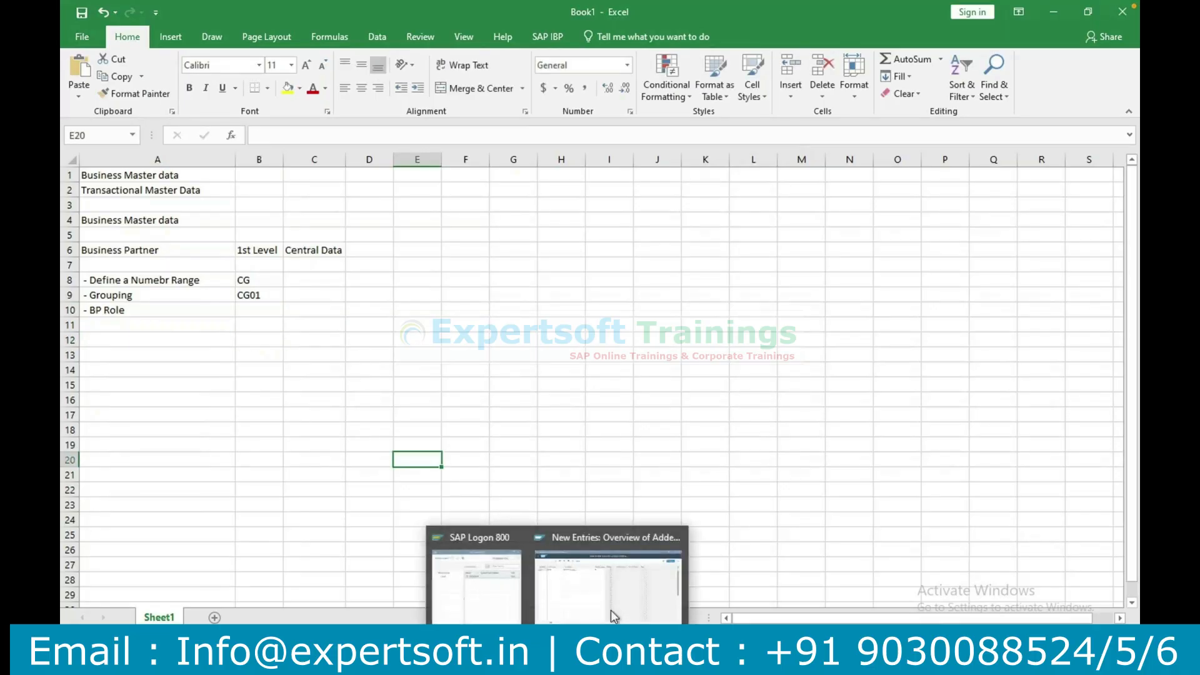
click(614, 616)
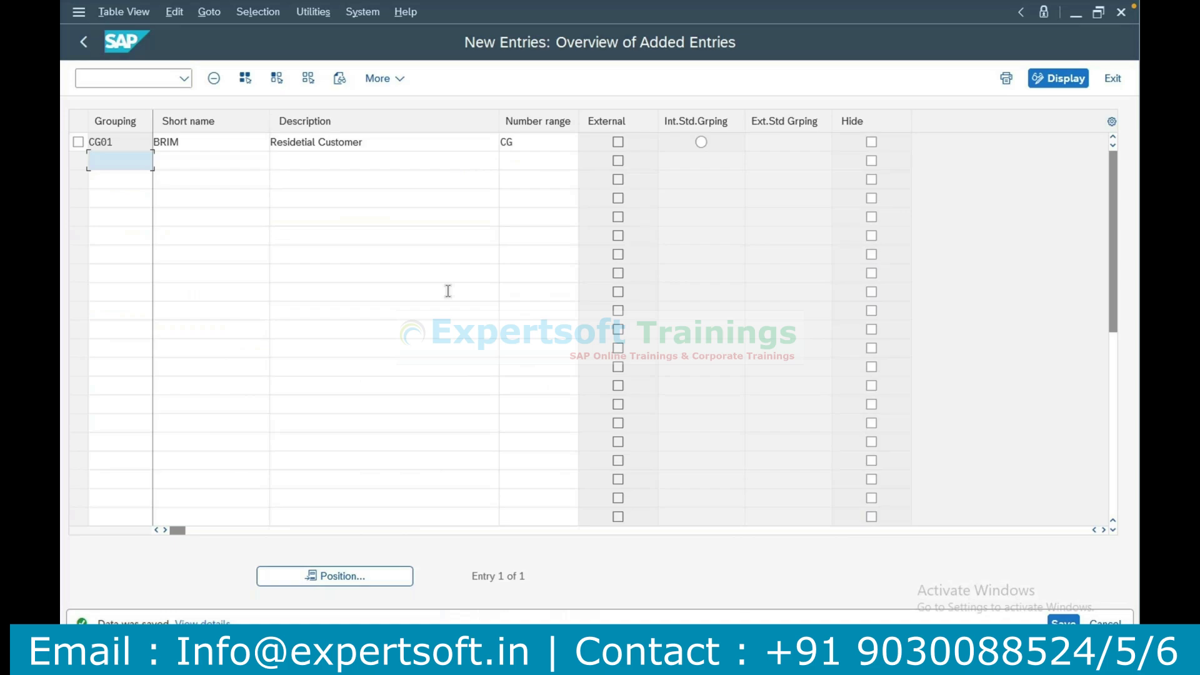
click(84, 43)
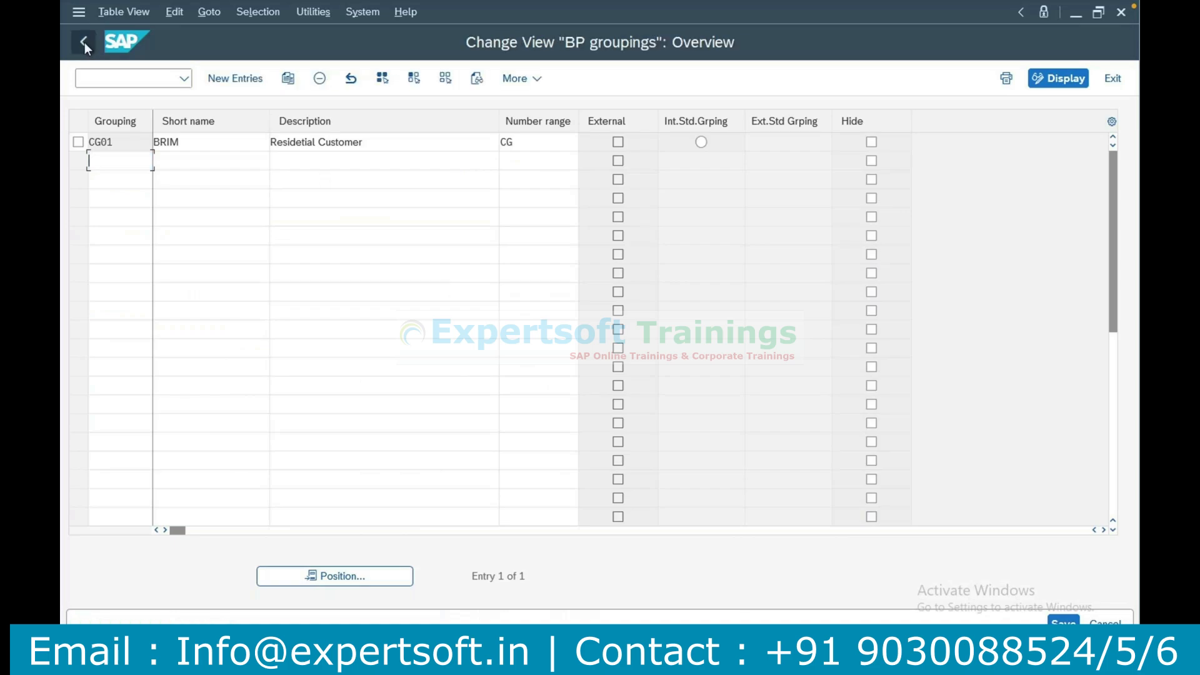
click(85, 43)
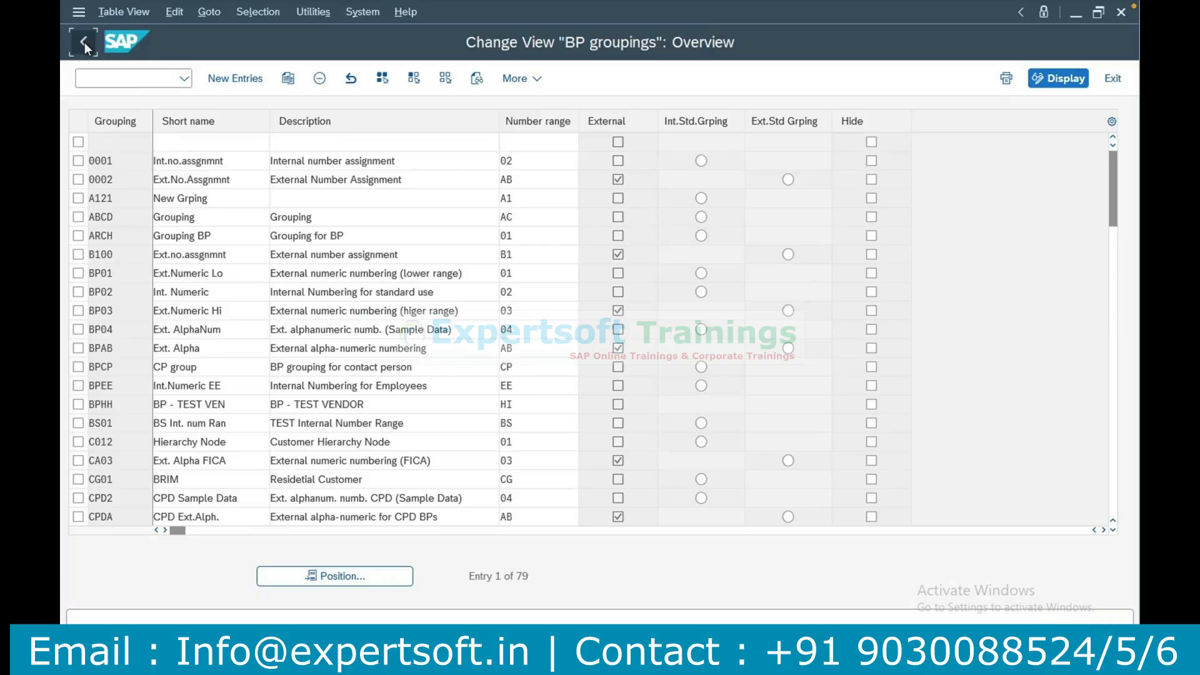
click(84, 42)
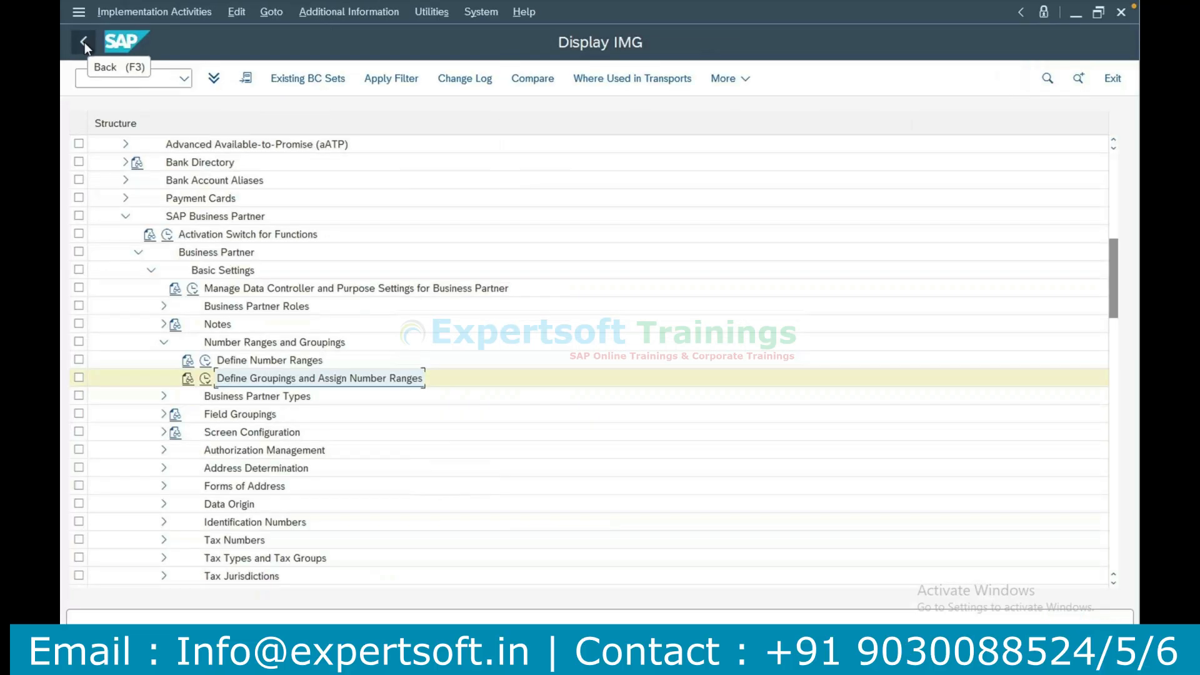
Expand Business Partner Roles under Basic Settings and select the Define BP Roles activity.
click(224, 306)
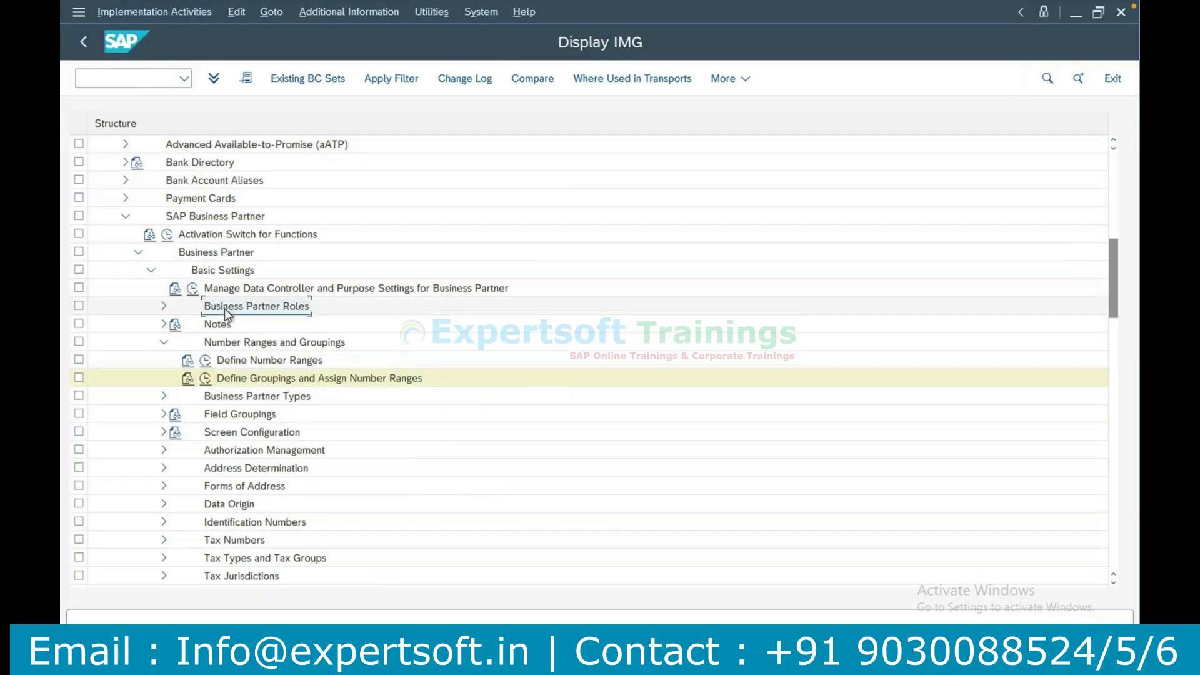
click(163, 306)
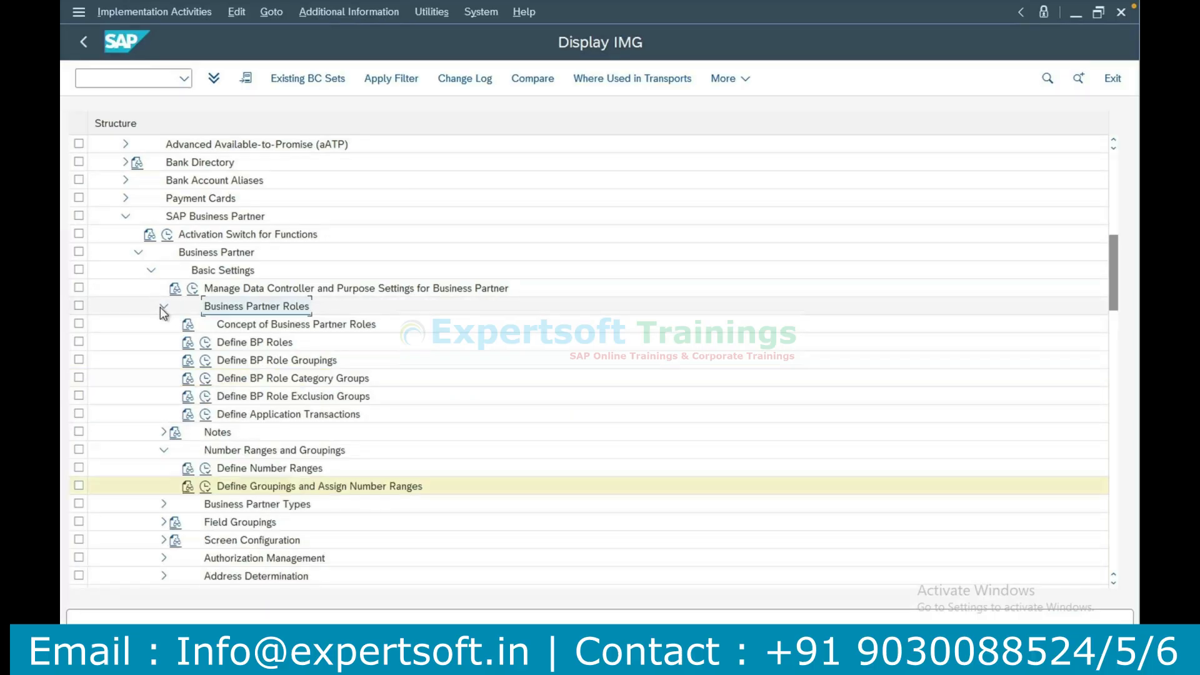
click(235, 342)
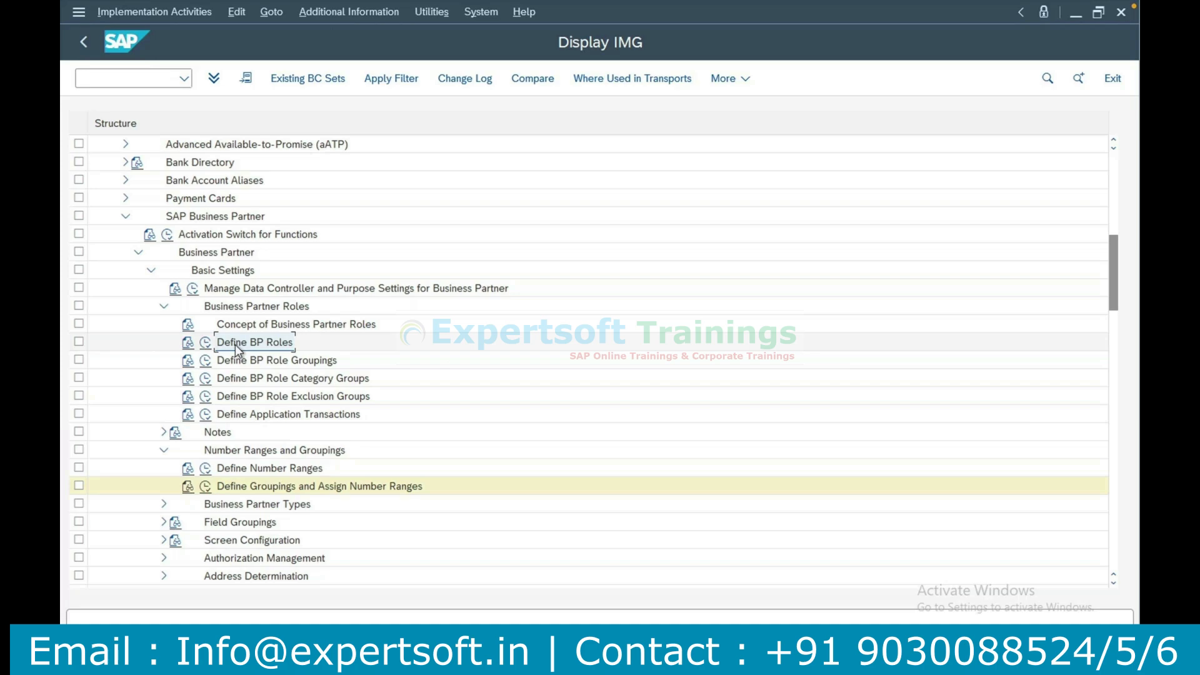
key(alt+Tab)
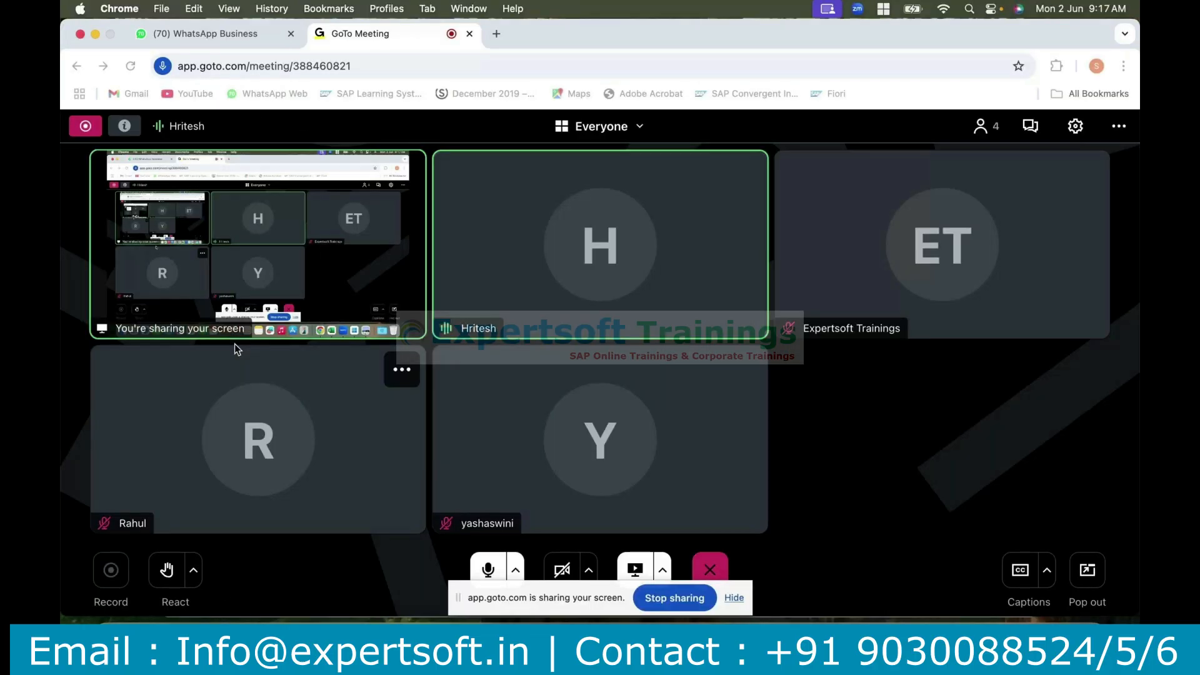
key(alt+Tab)
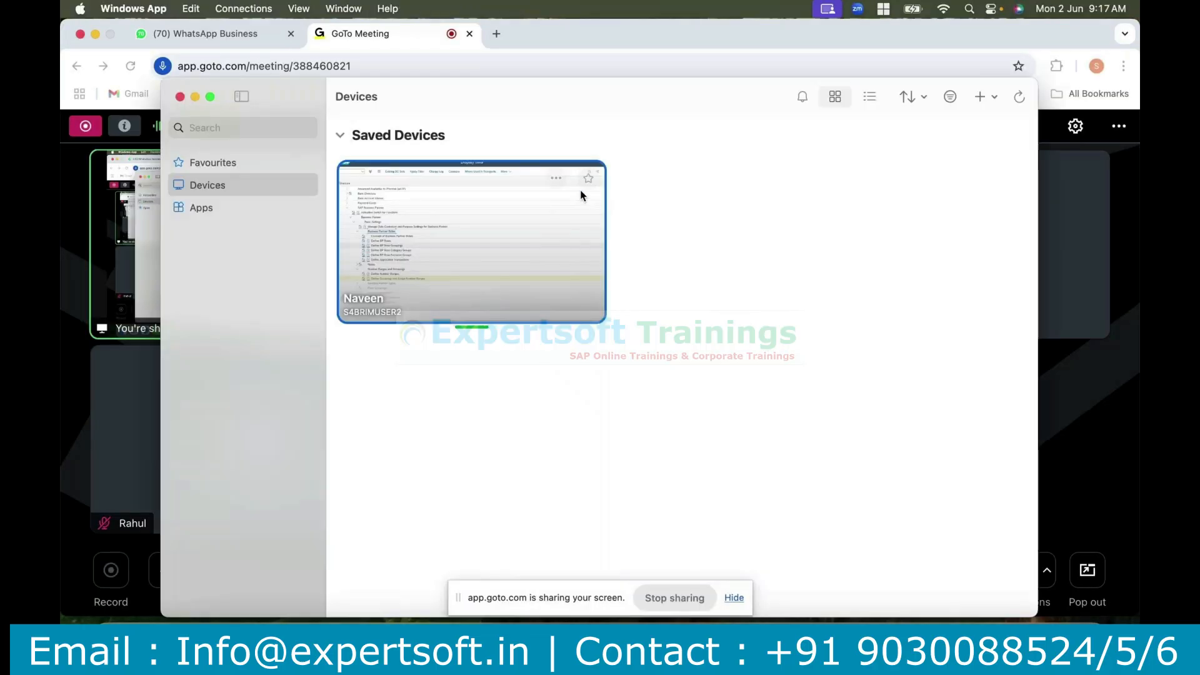
double_click(581, 191)
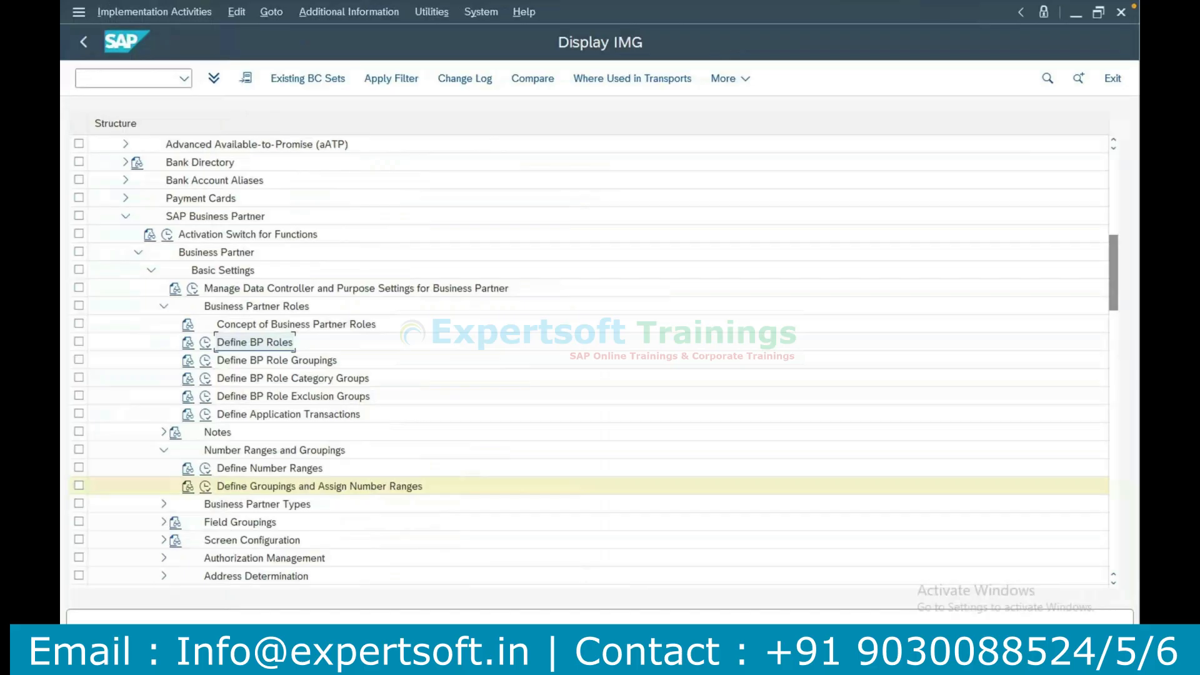
Switch to the Excel notes and record "MKK - Contract Partner" in cell B10 beside BP Role.
key(alt+Tab)
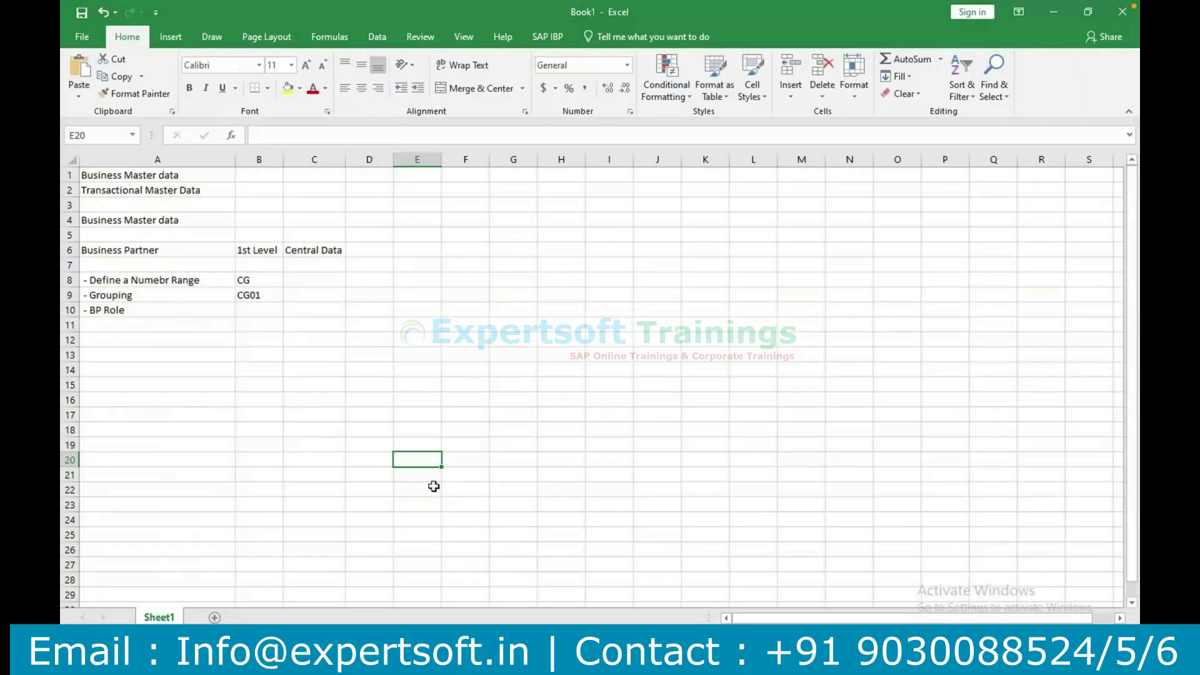
click(257, 315)
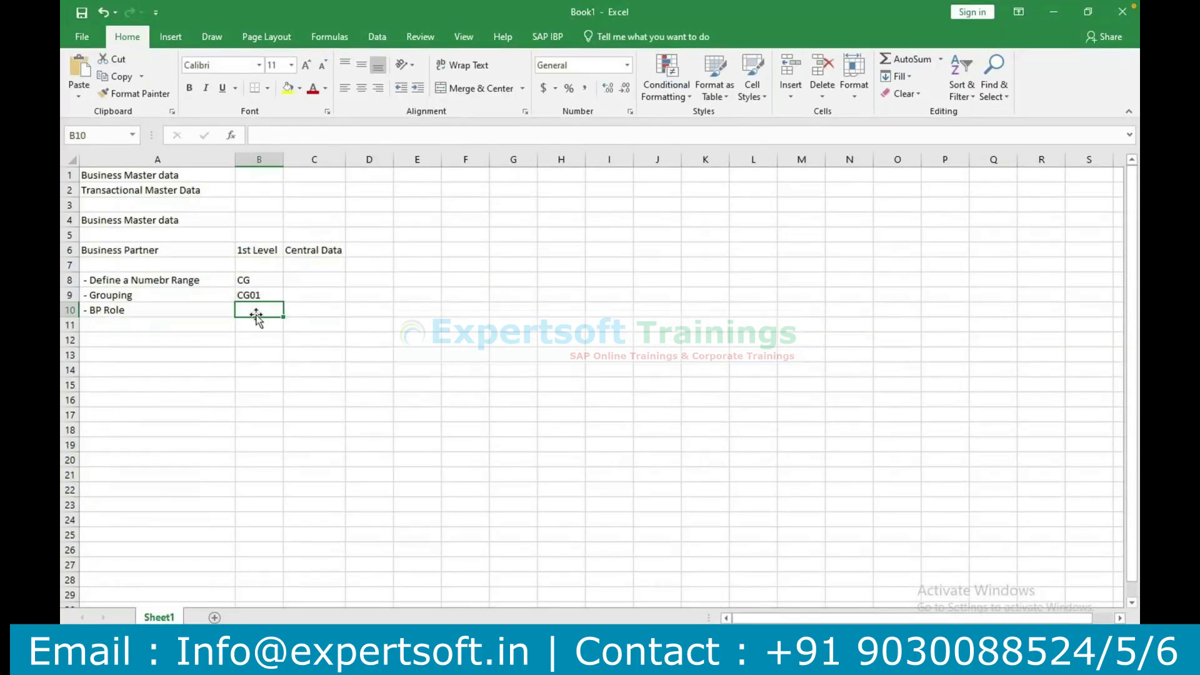
text(MKK - Con)
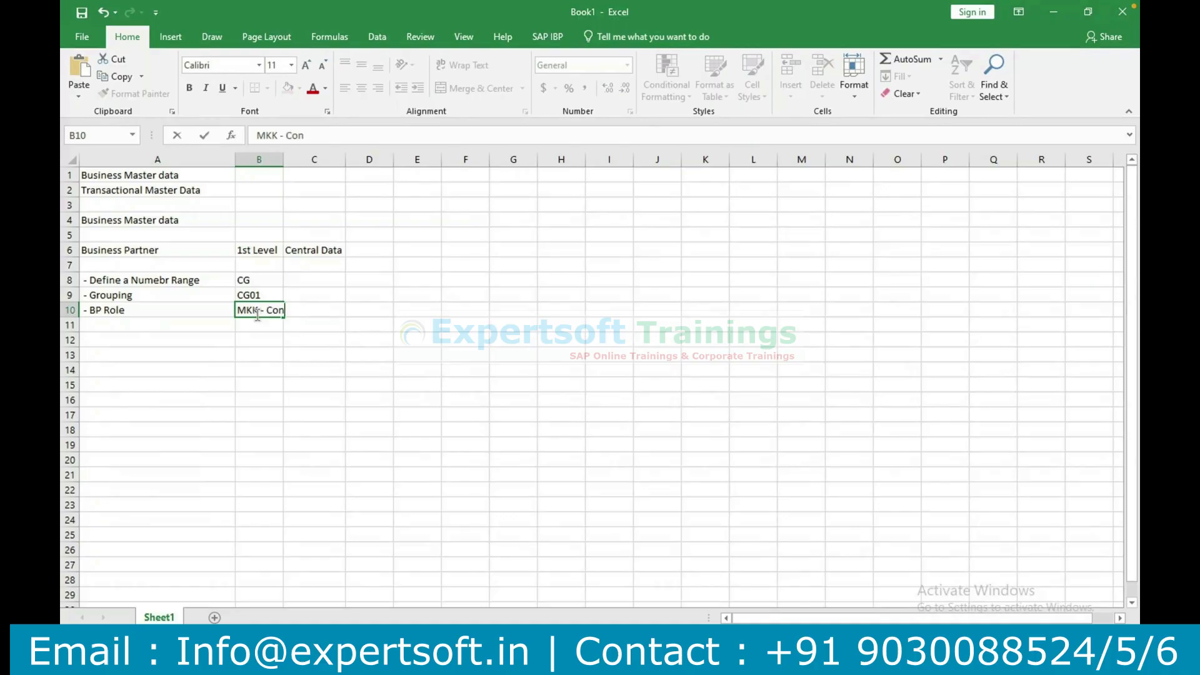
text(tract Partner)
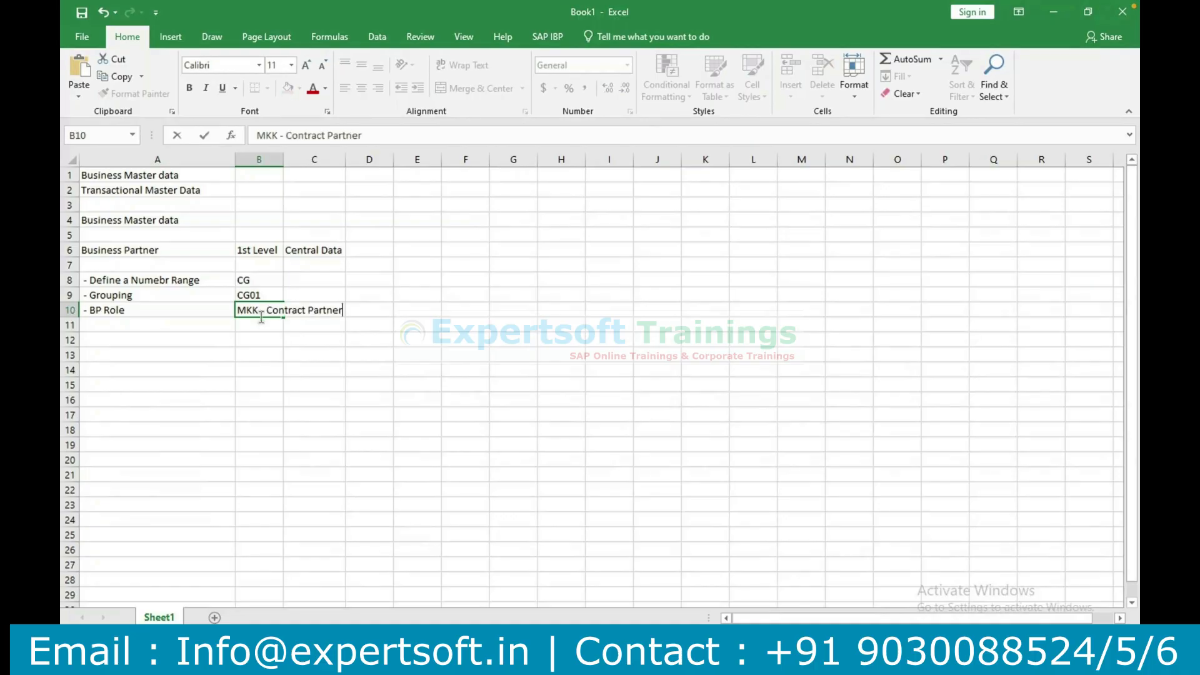
click(285, 354)
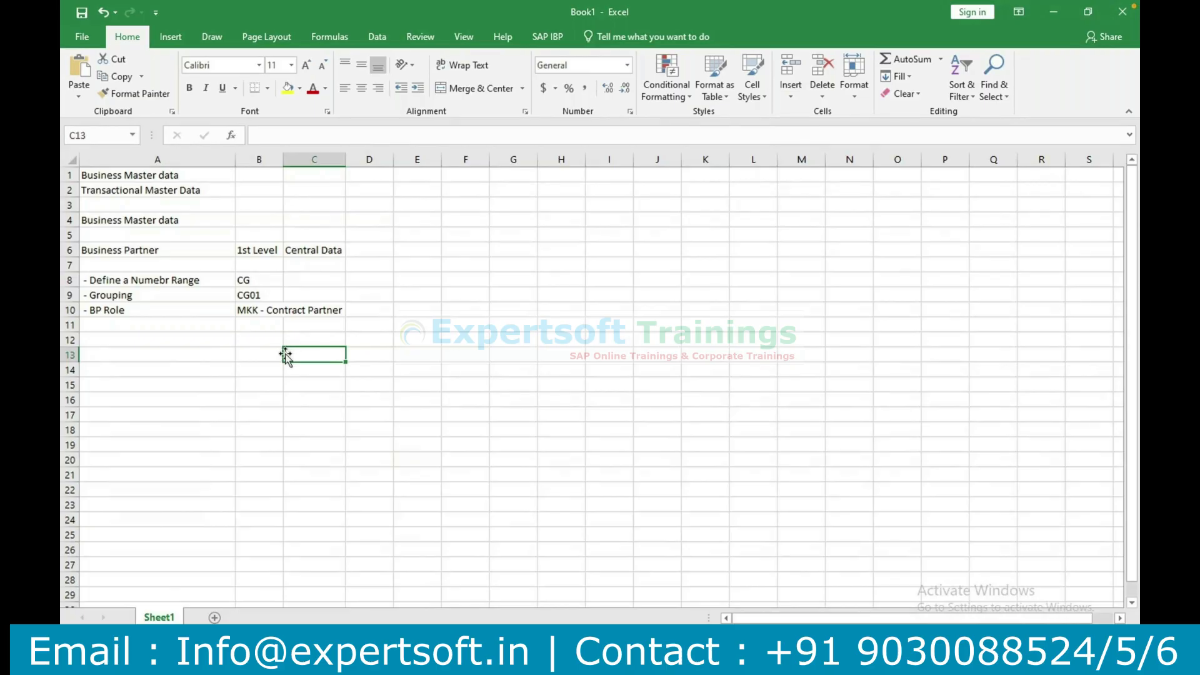
click(265, 316)
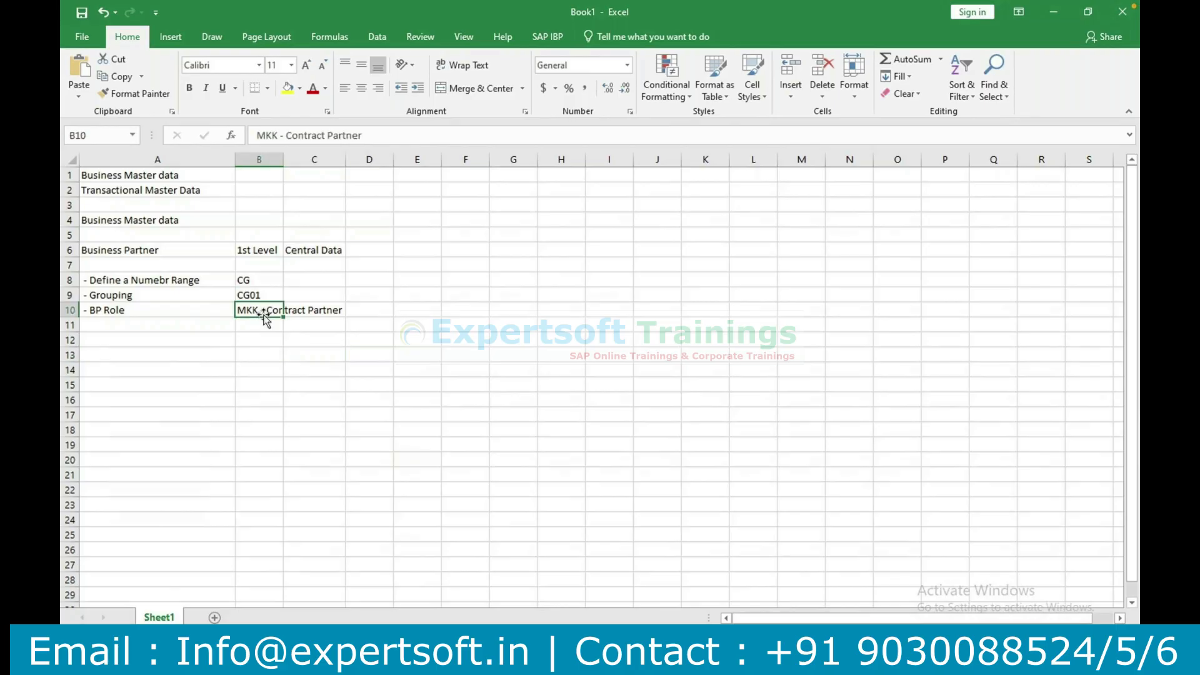
Switch back to the SAP Display IMG window and execute the Define BP Roles activity.
key(super)
click(808, 310)
click(557, 660)
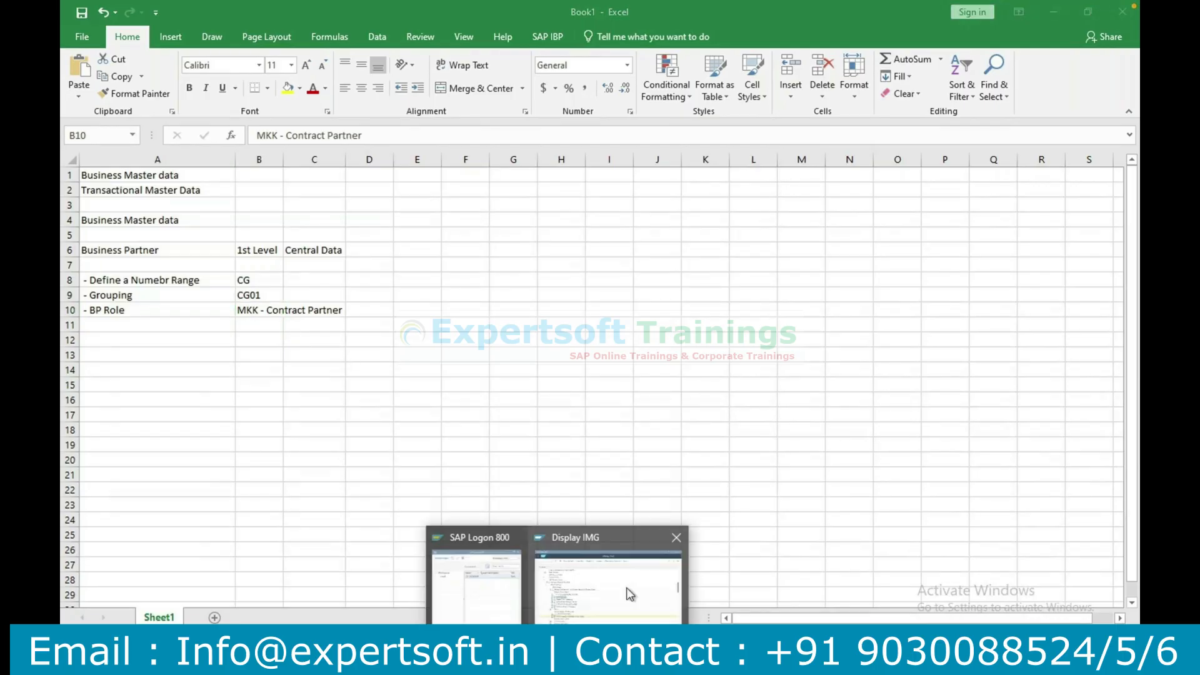
click(630, 594)
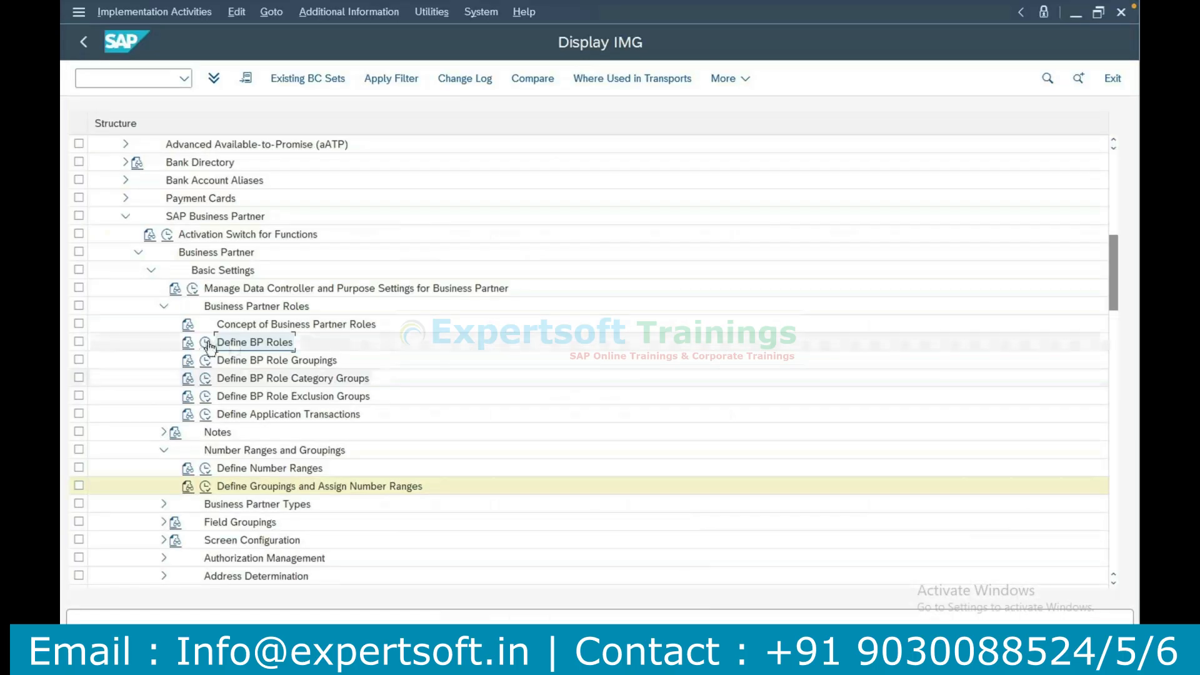
click(207, 343)
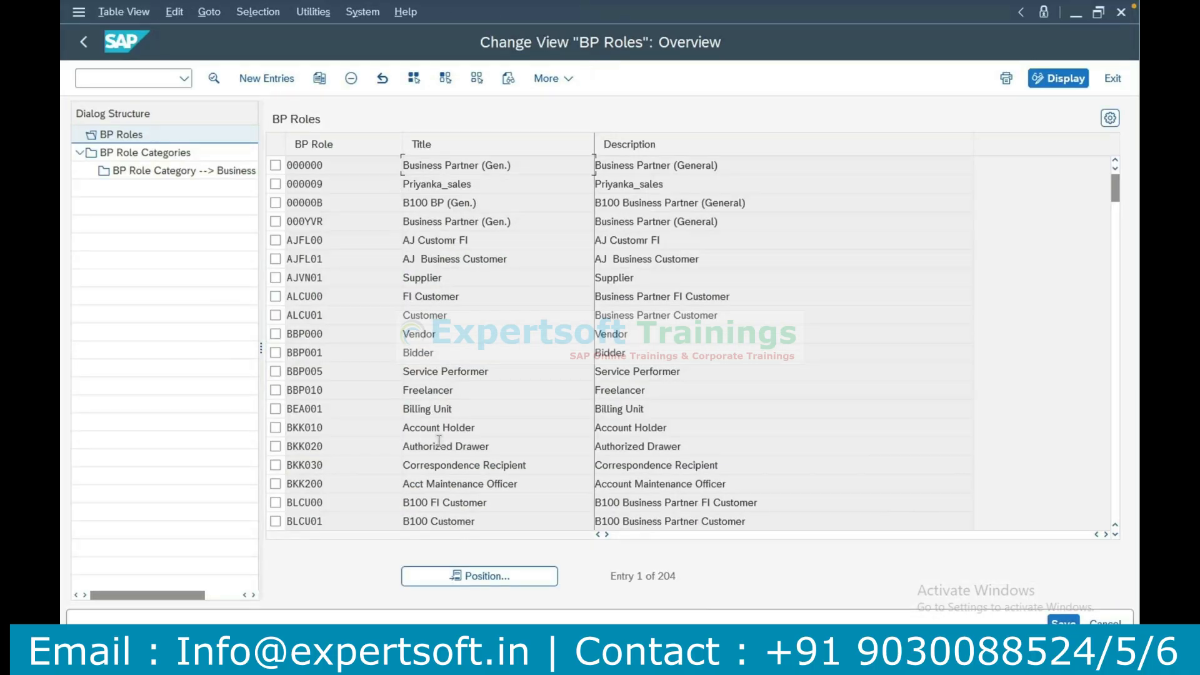
Position the BP Roles list on role MKK to check the existing entry.
click(480, 574)
text(MKK)
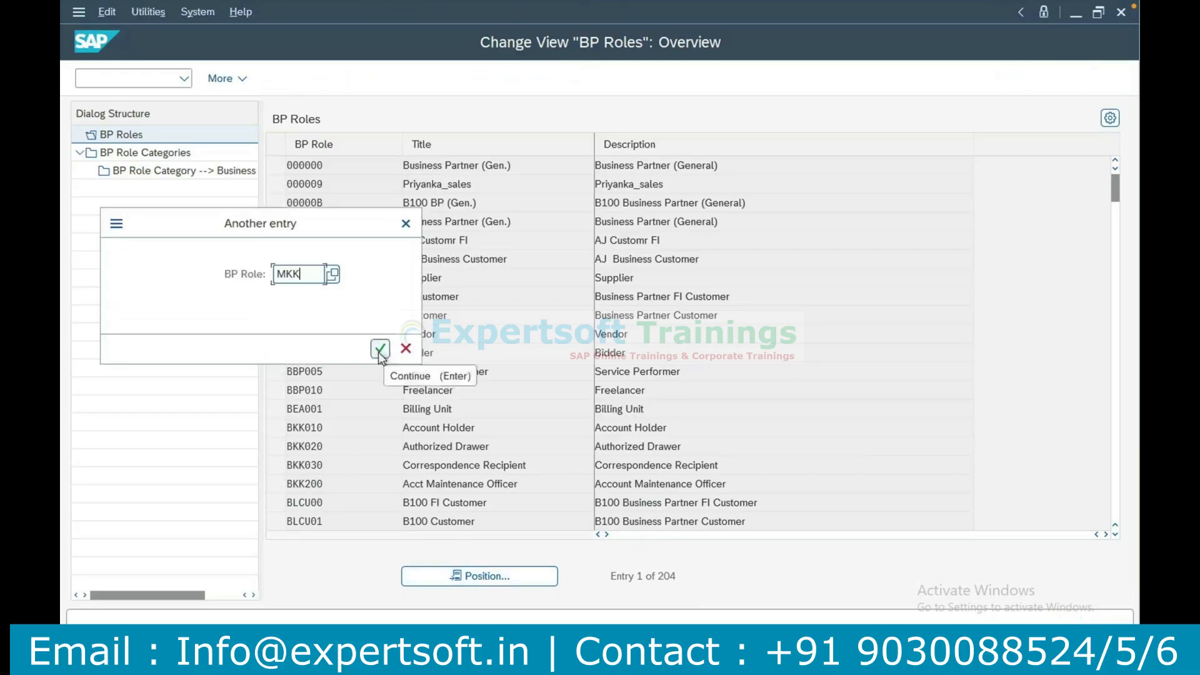
click(379, 349)
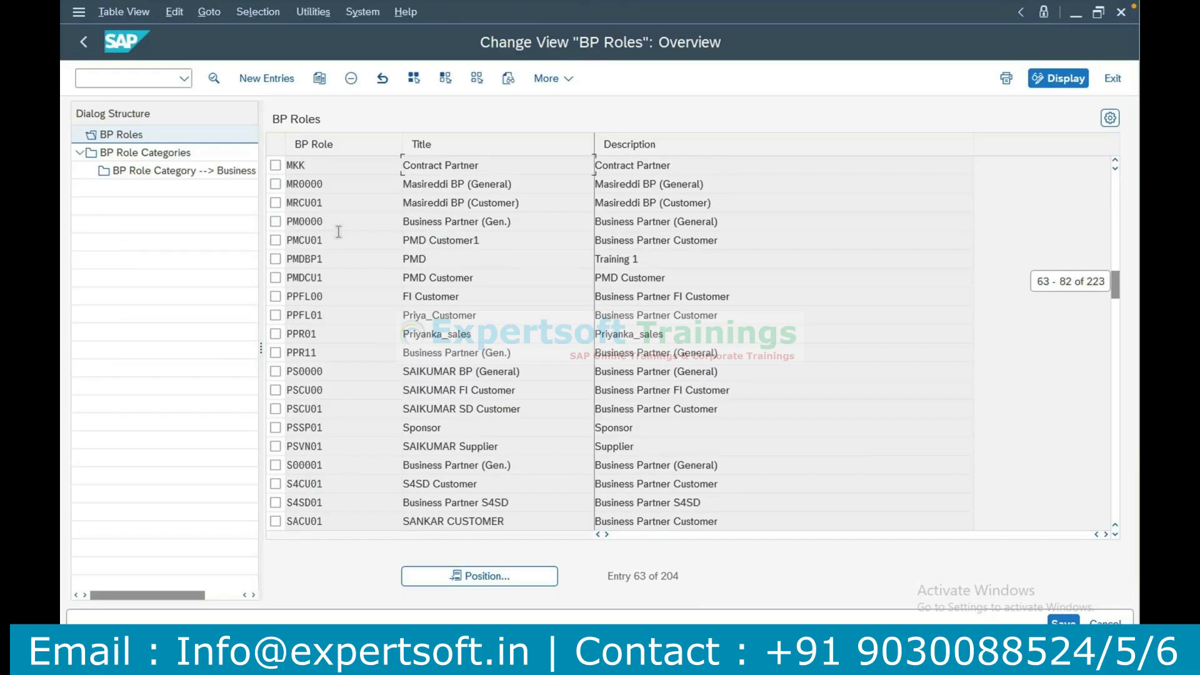
click(275, 165)
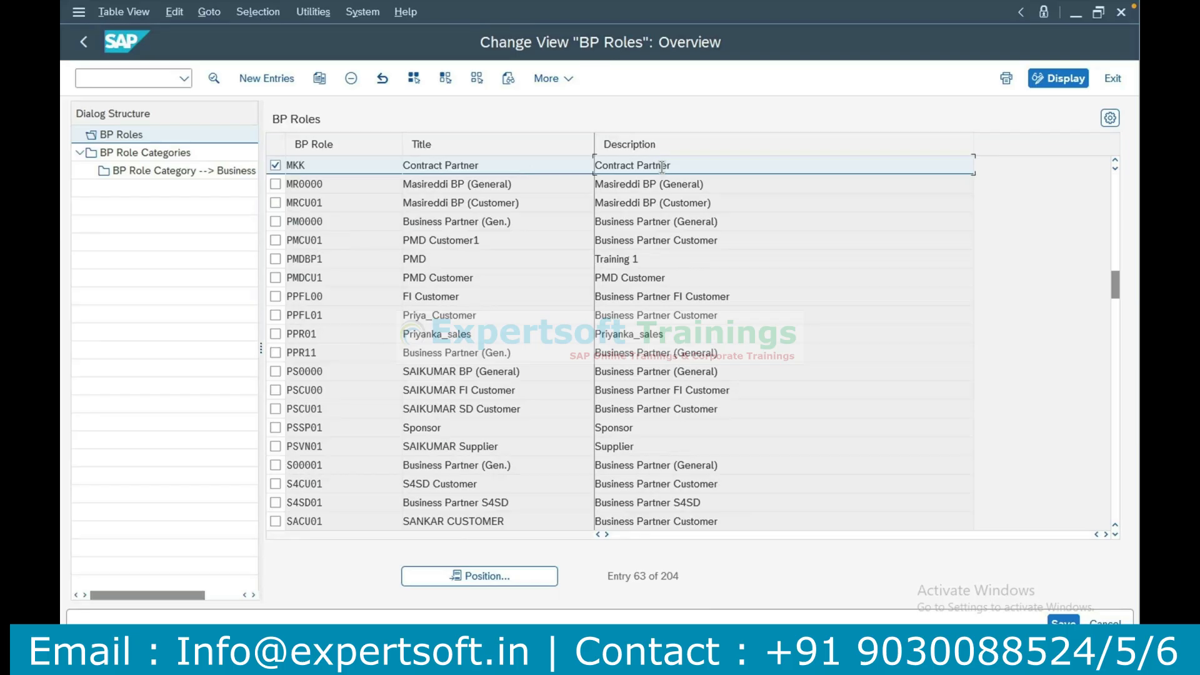
click(276, 166)
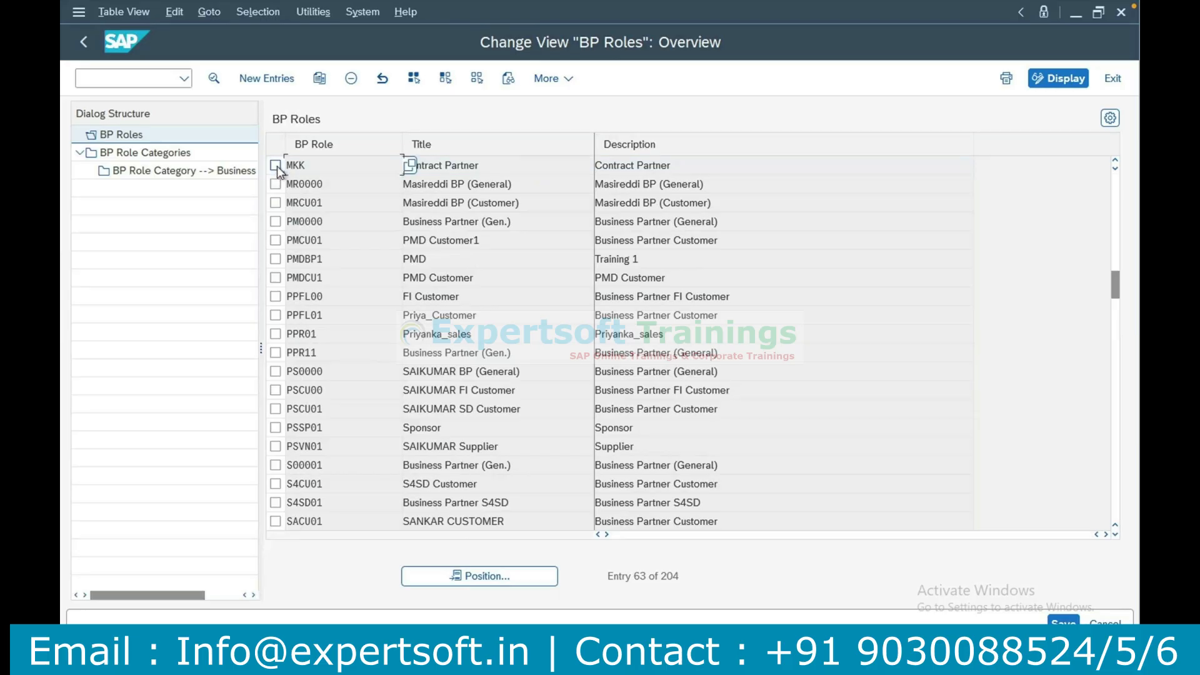
Create a new BP role entry MKK with title and description Contract Partner.
click(262, 82)
text(MKK)
key(Tab)
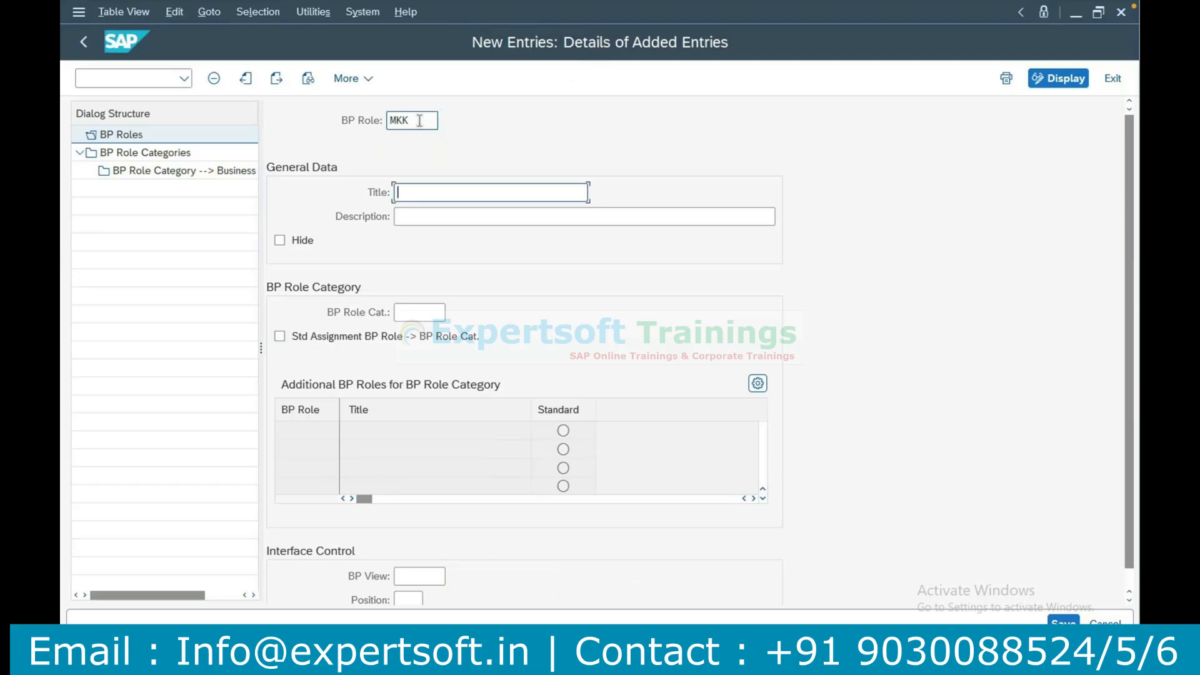
text(Contract Partner)
key(Tab)
text(Contract Partner)
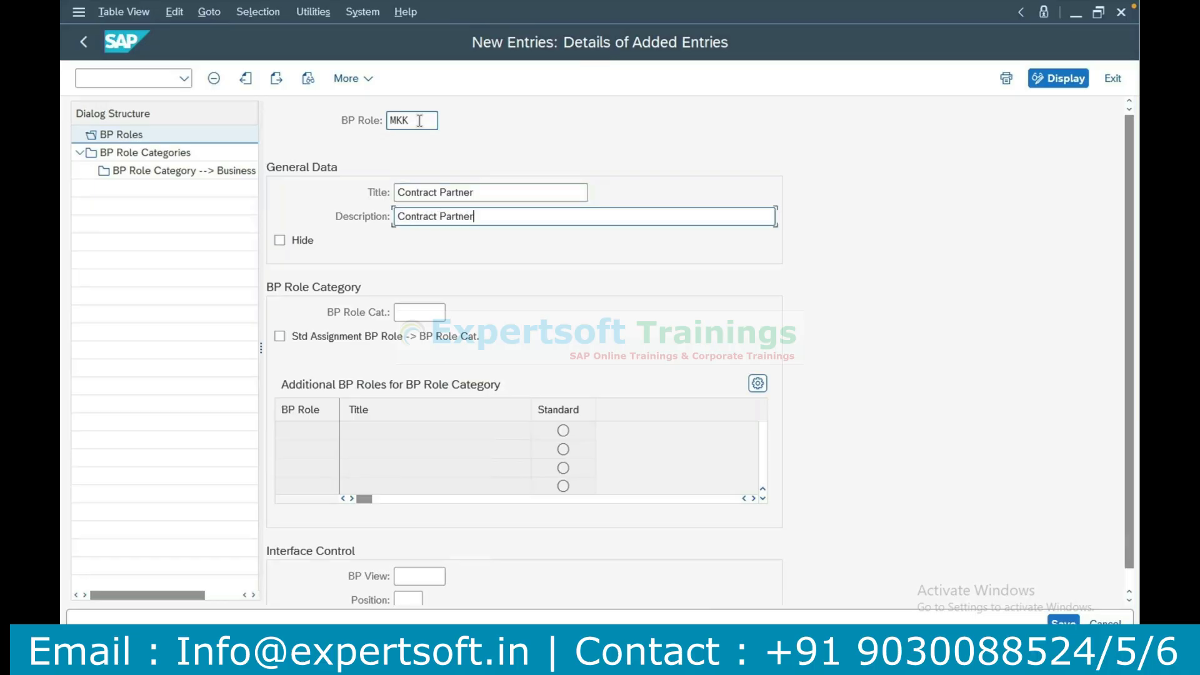
Set the BP role category to MKK and try to save the new role entry.
click(420, 314)
text(MK)
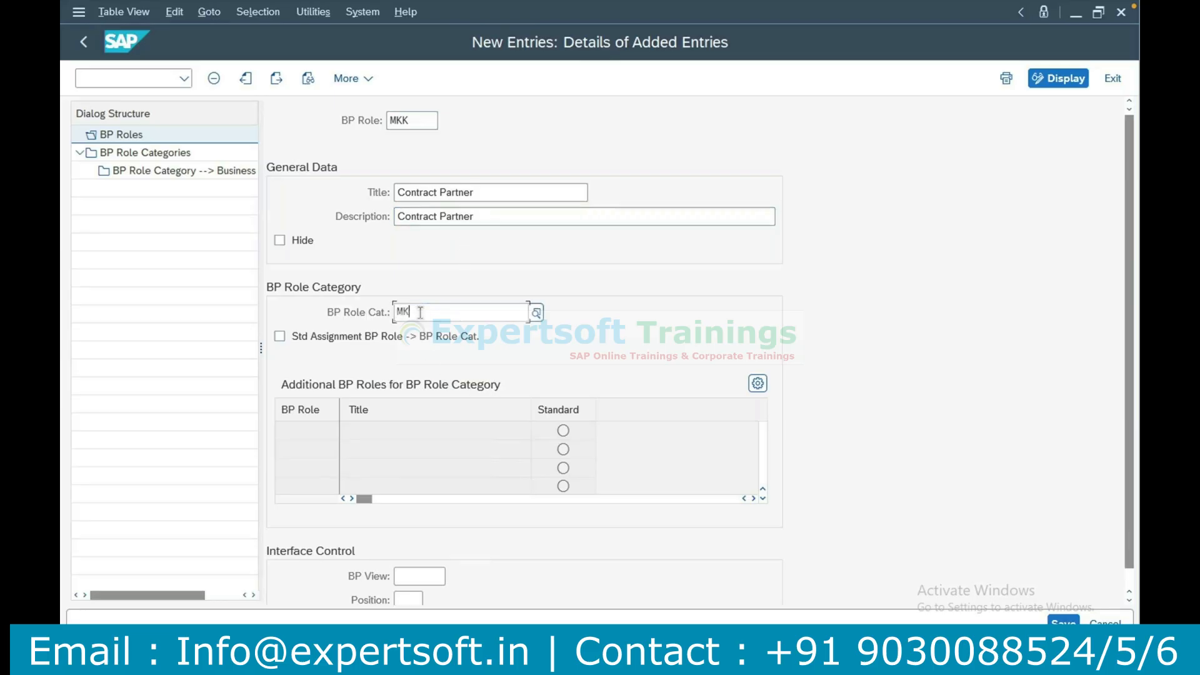
text(K)
key(Down)
key(Return)
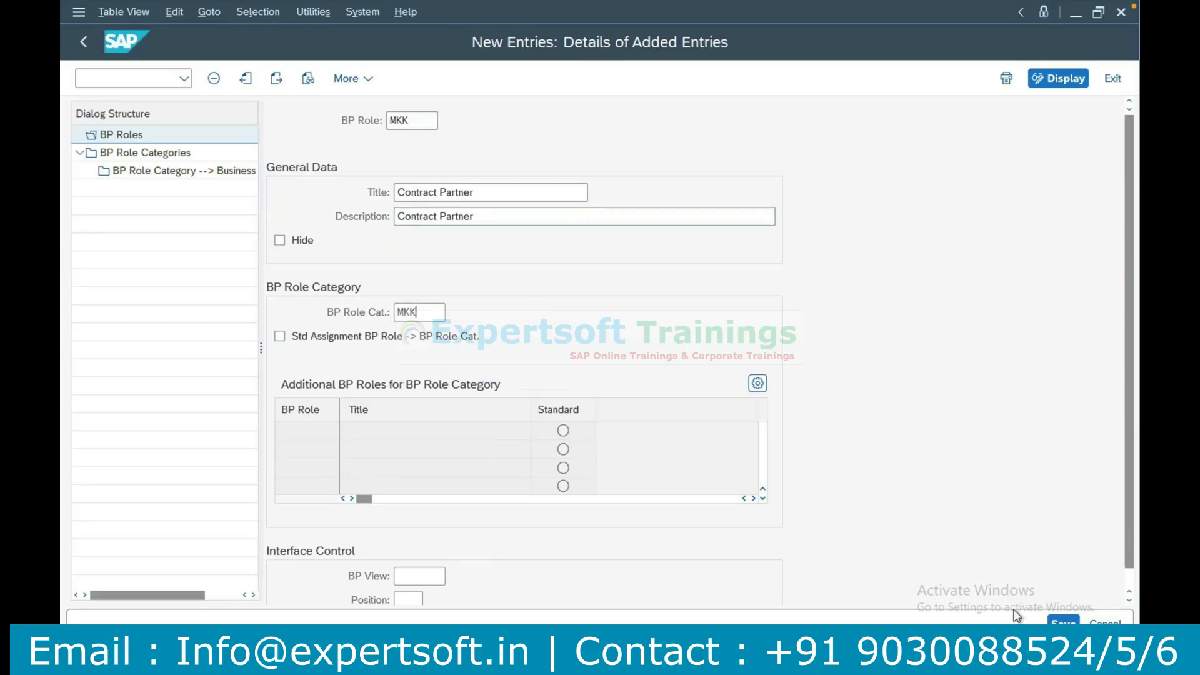
click(1059, 623)
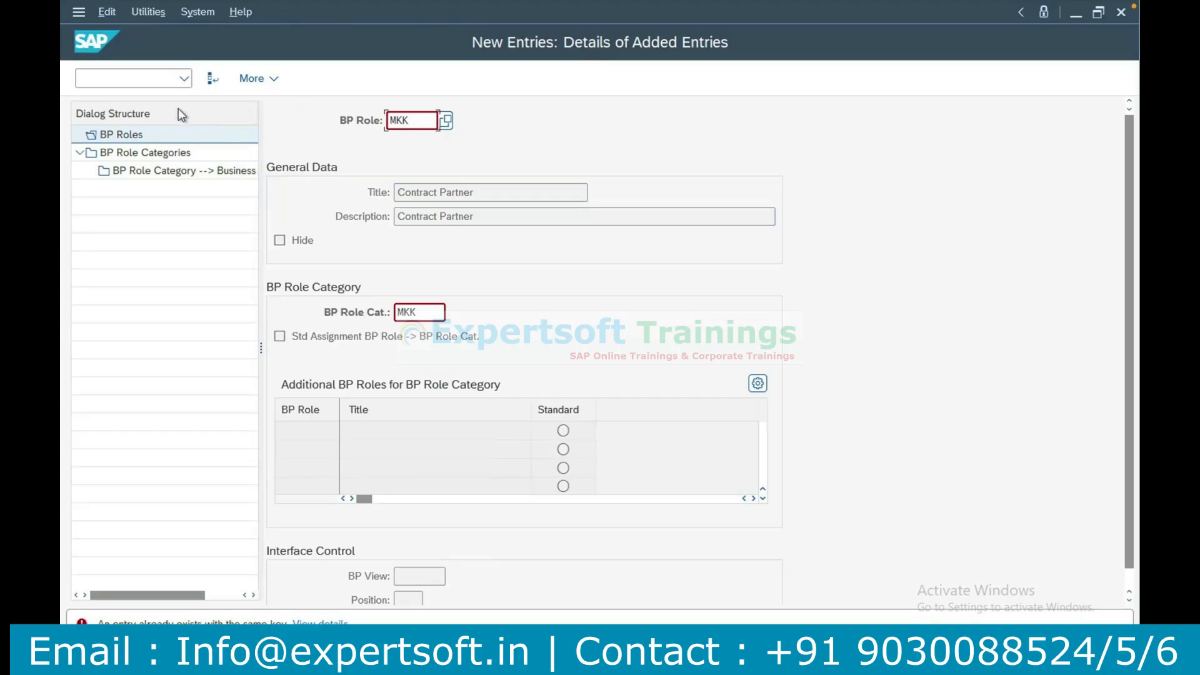
click(148, 79)
text(/)
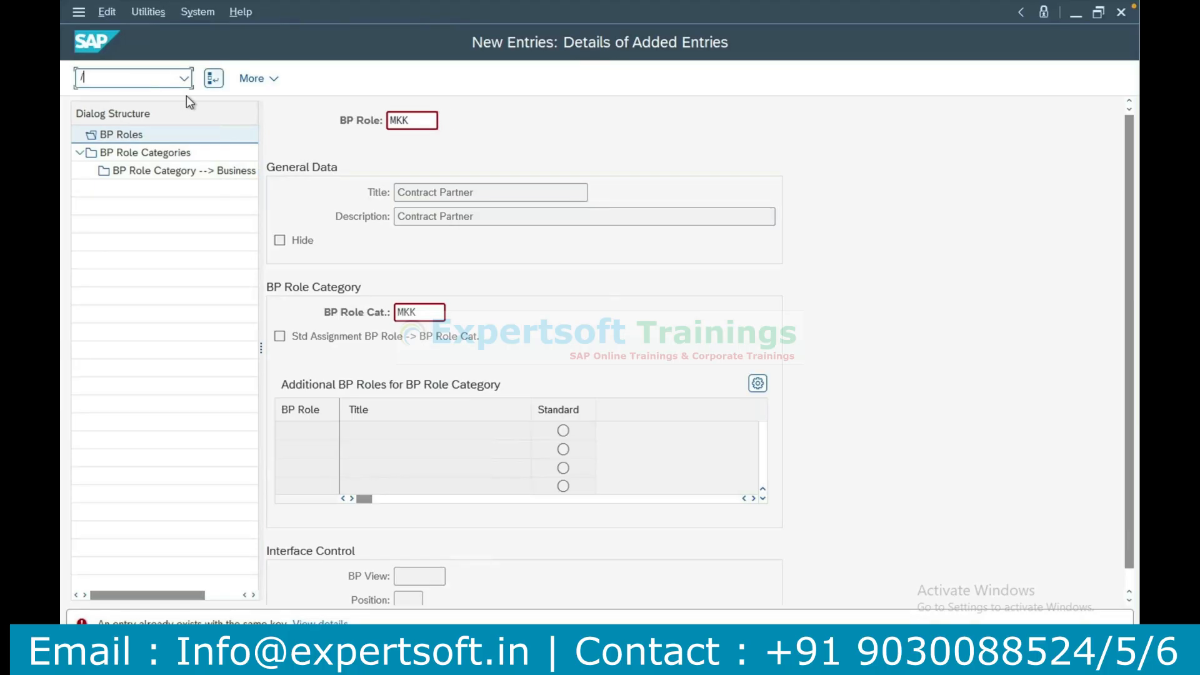
key(Return)
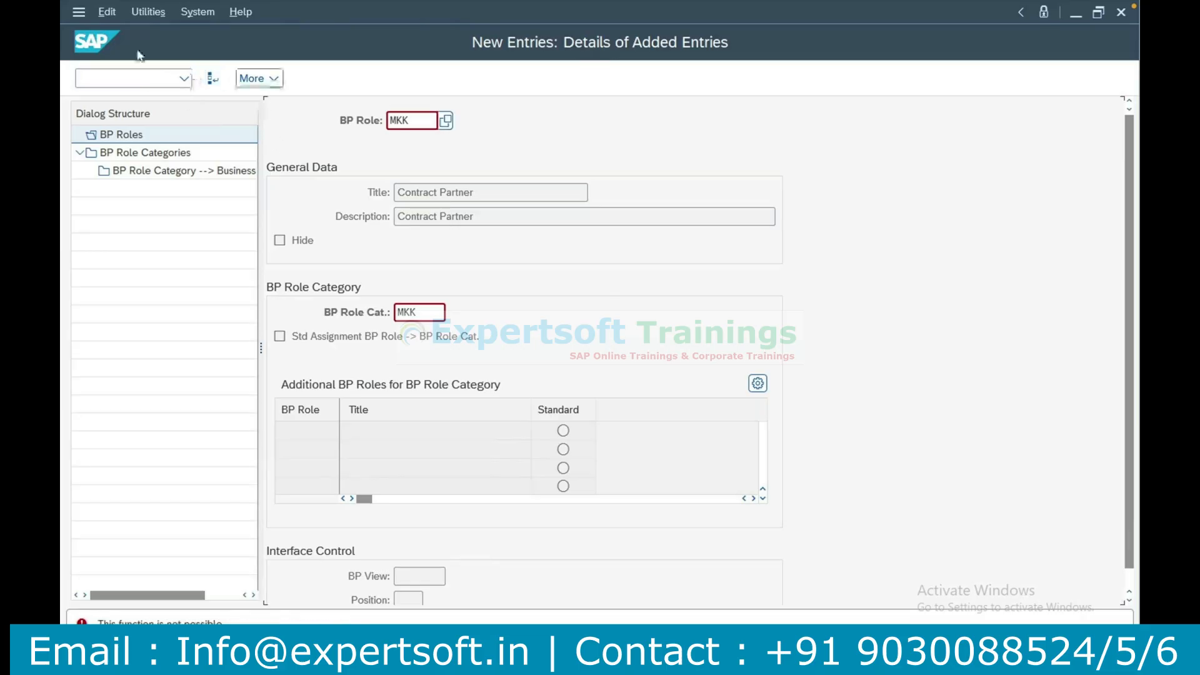
click(107, 16)
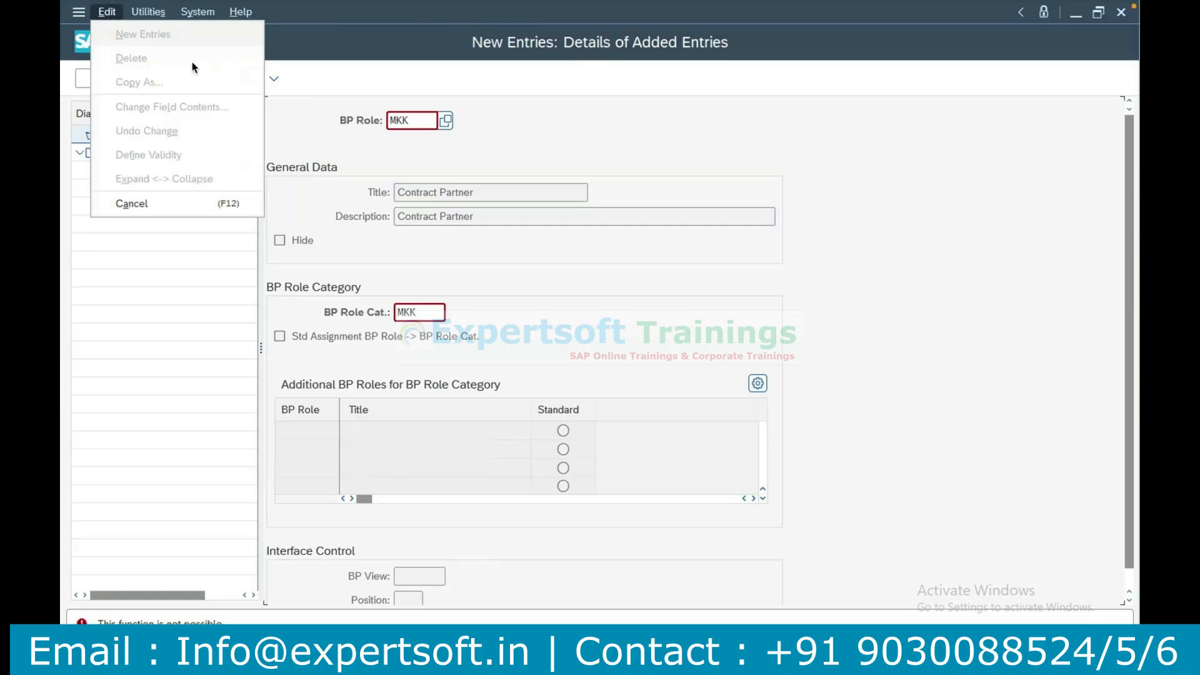
click(326, 64)
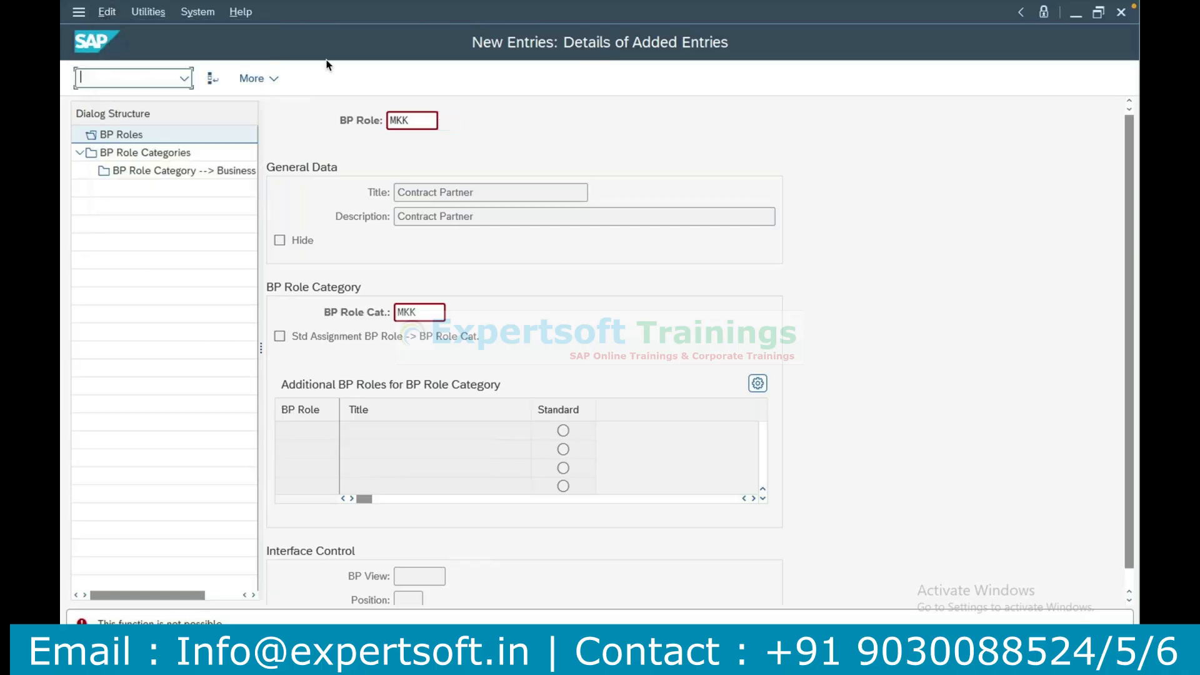
click(269, 78)
click(331, 65)
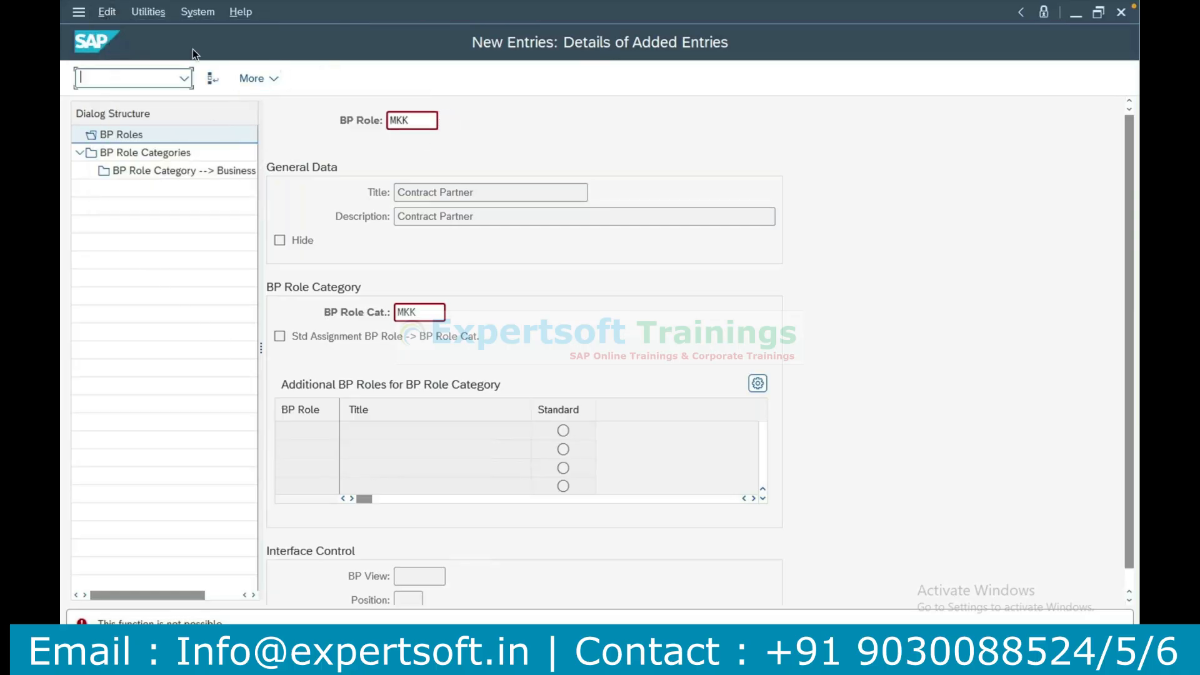
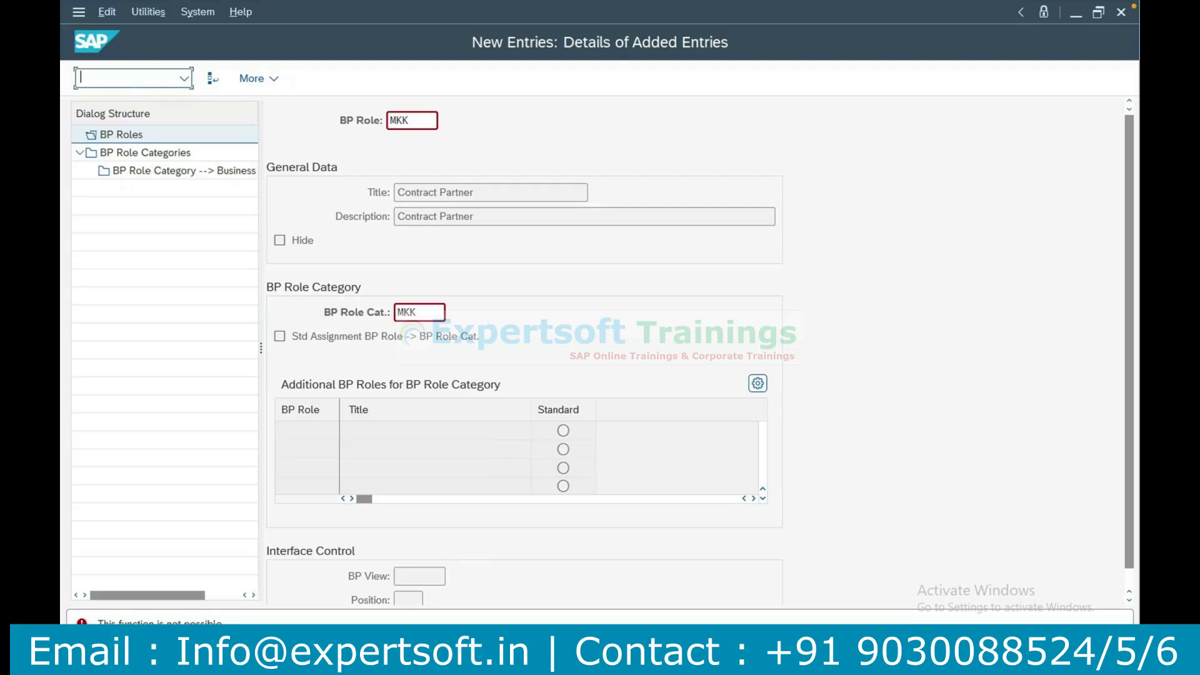
Switch to the Excel notes and review the recorded BP role entry and the cells around it.
key(alt+Tab)
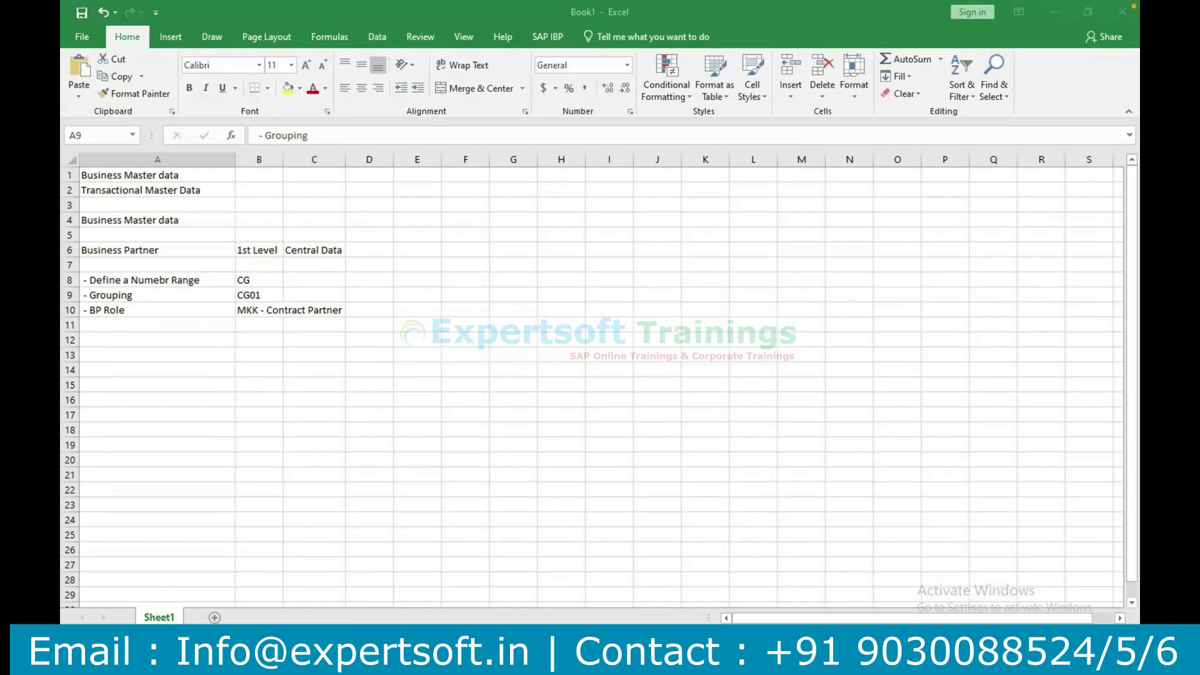
click(137, 338)
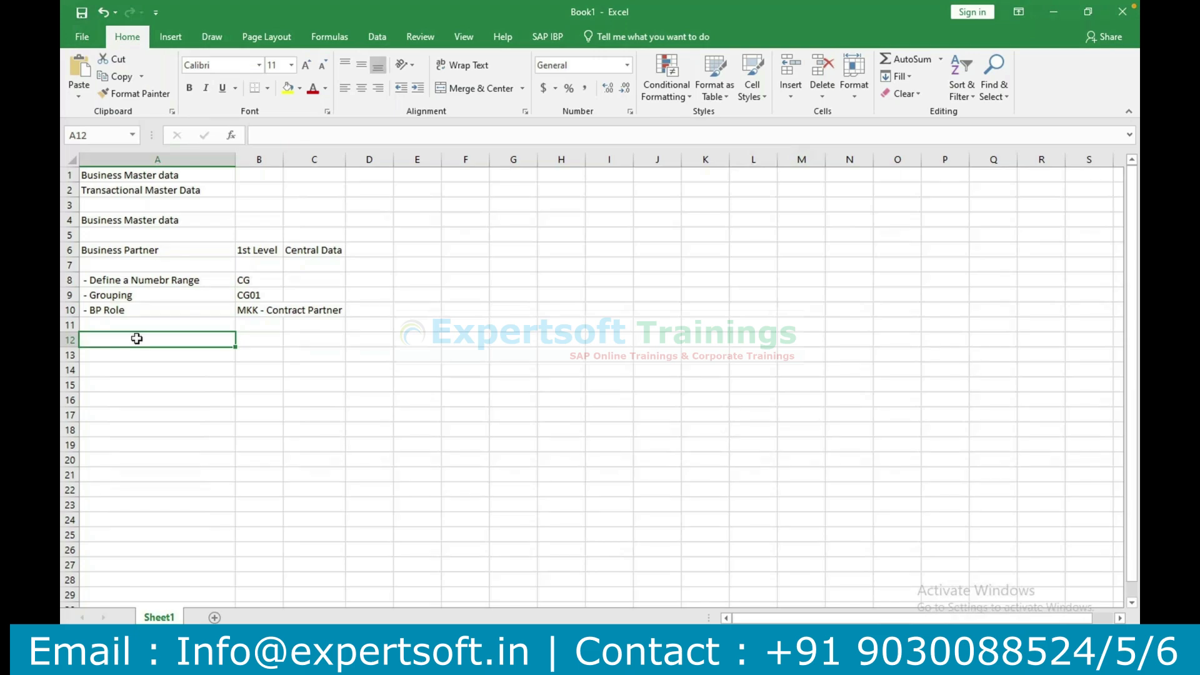
click(252, 310)
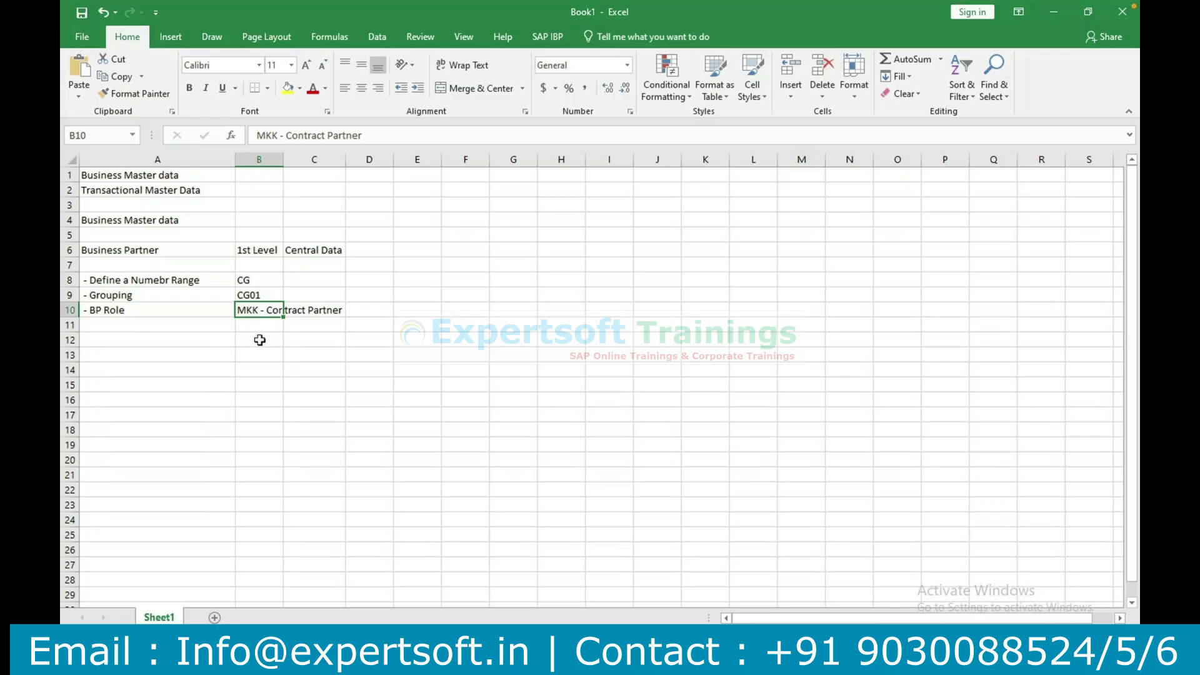
click(275, 659)
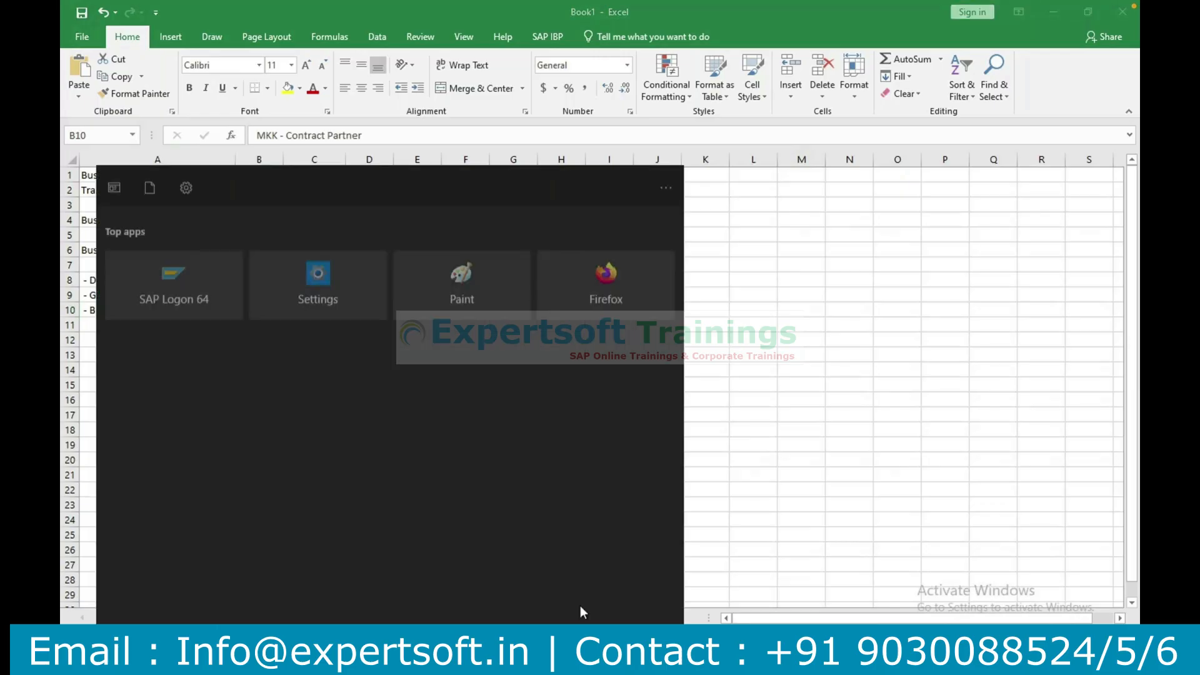
click(805, 411)
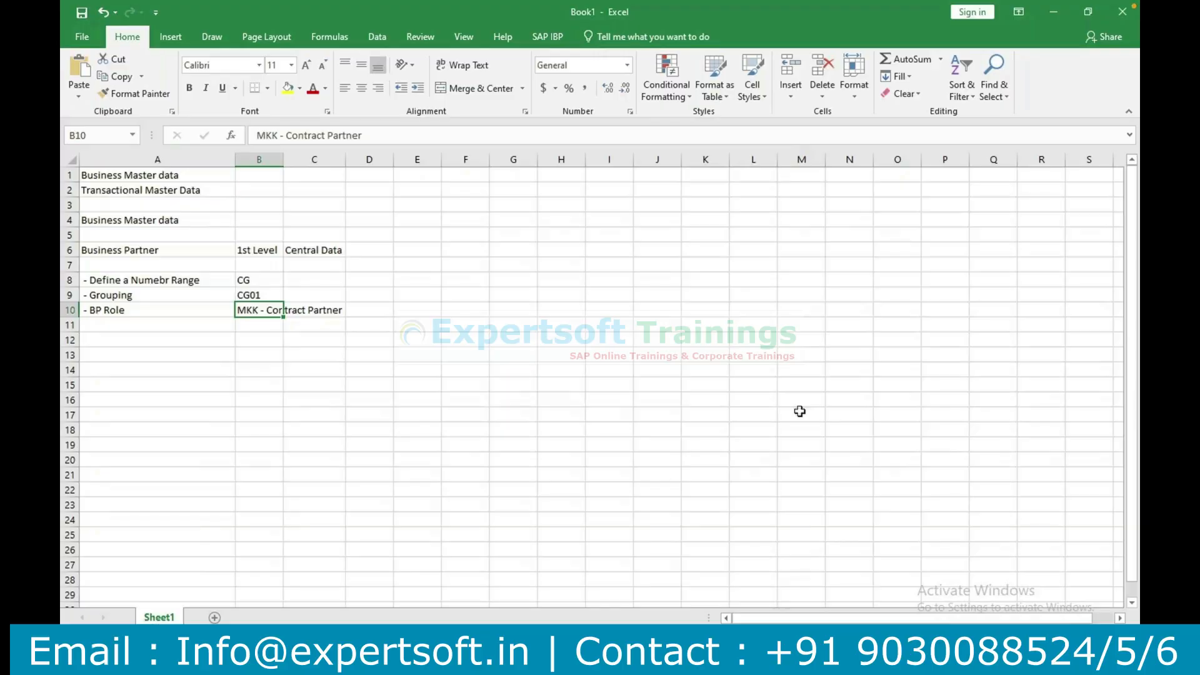
Switch back to the SAP New Entries window and open business partner maintenance with transaction /nbp.
mouse_move(556, 660)
click(605, 614)
click(115, 79)
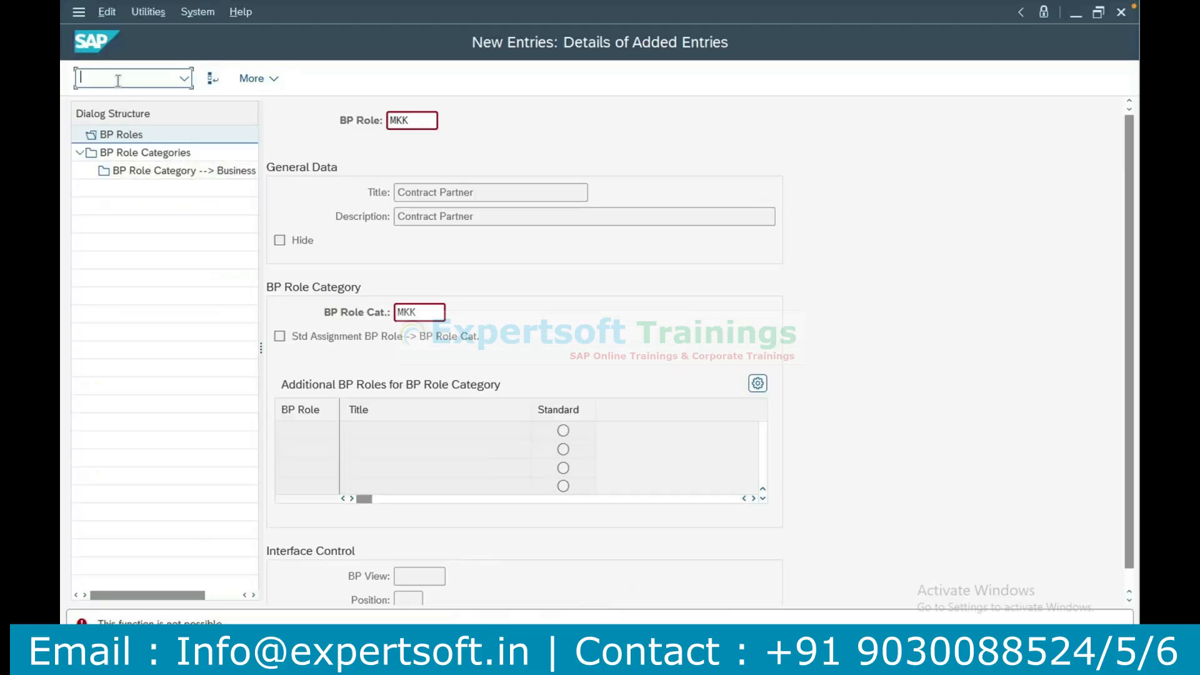
text(/nbp)
key(Return)
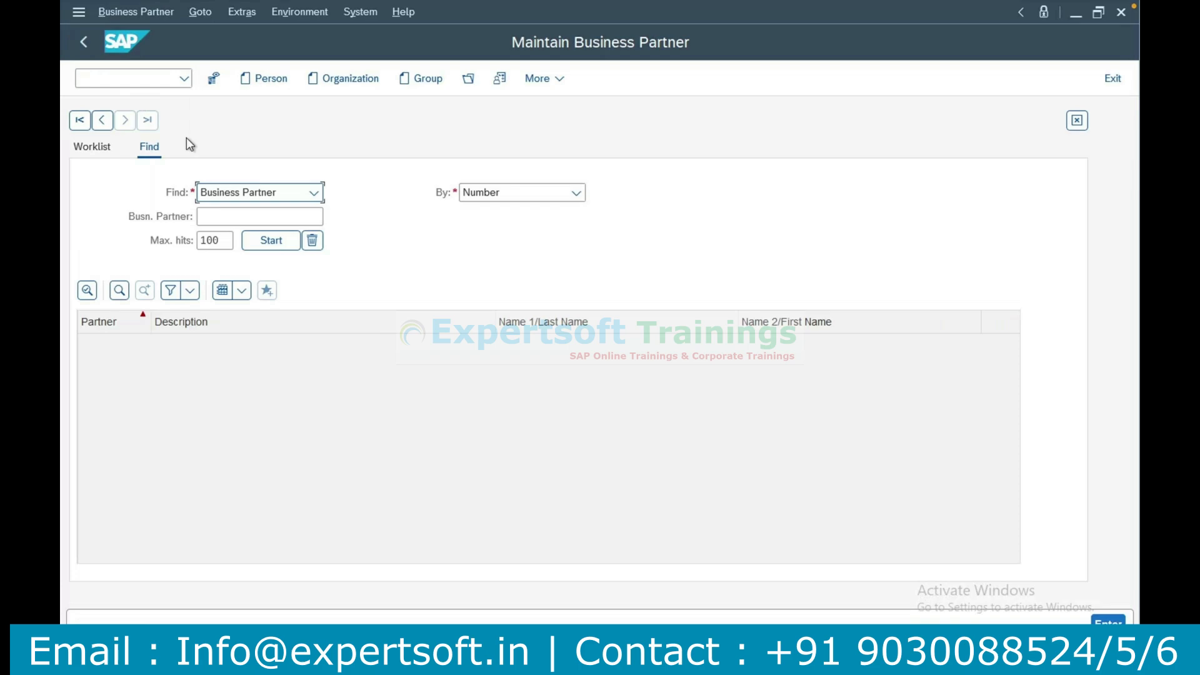
Start creating a new business partner of type Person and assign it the grouping BRIM.
click(275, 92)
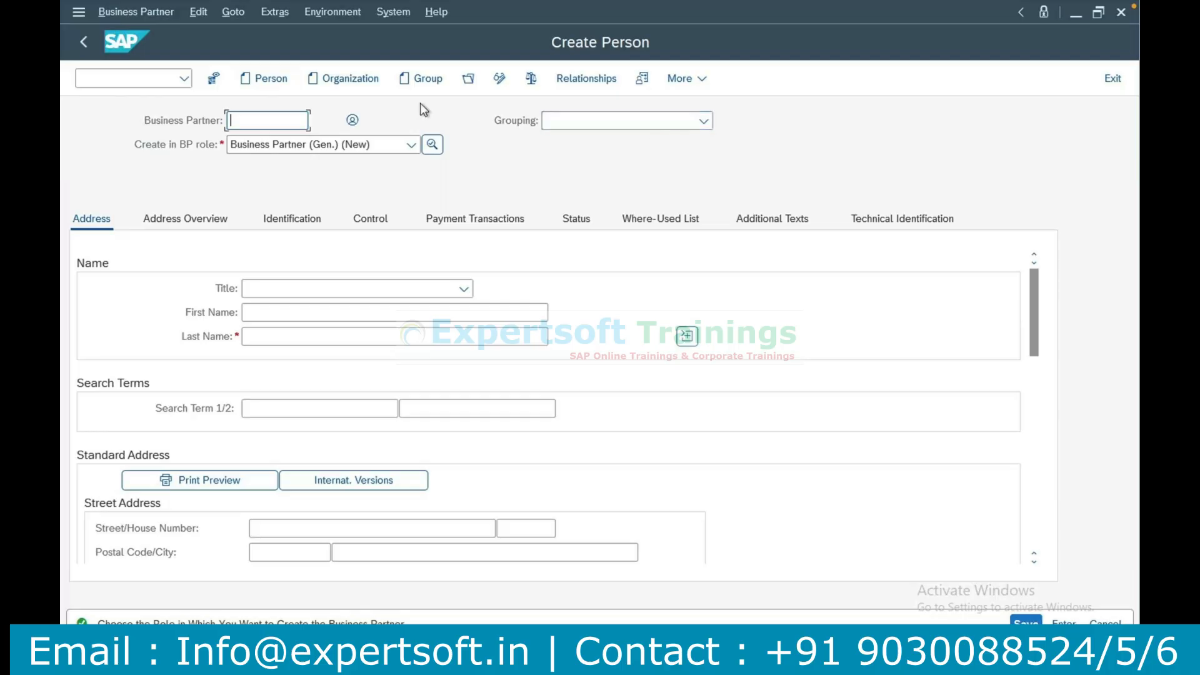
click(598, 122)
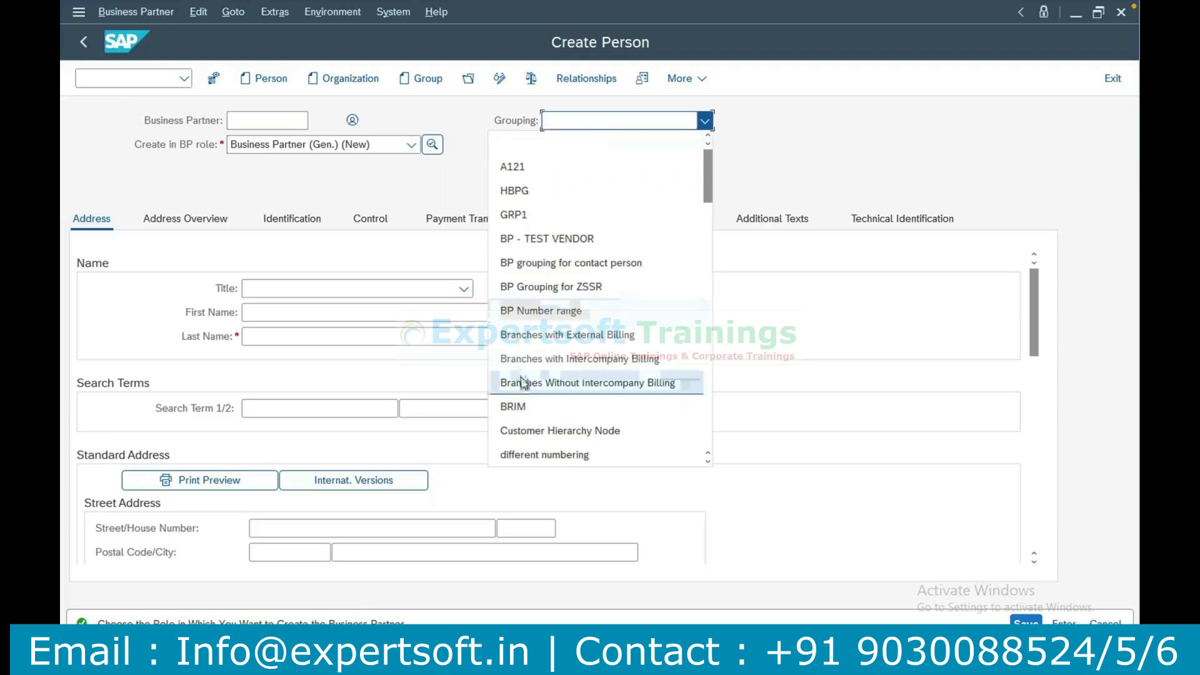
click(521, 407)
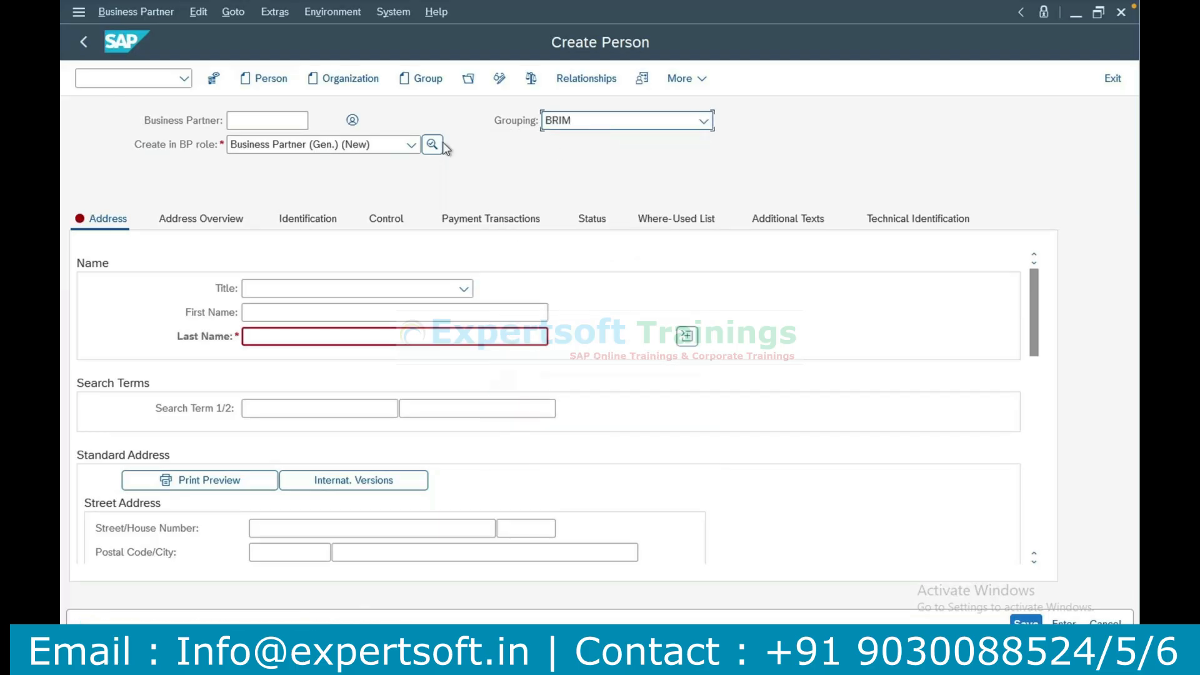
Change the BP role to Contract Partner and confirm creating the person in that role.
click(406, 149)
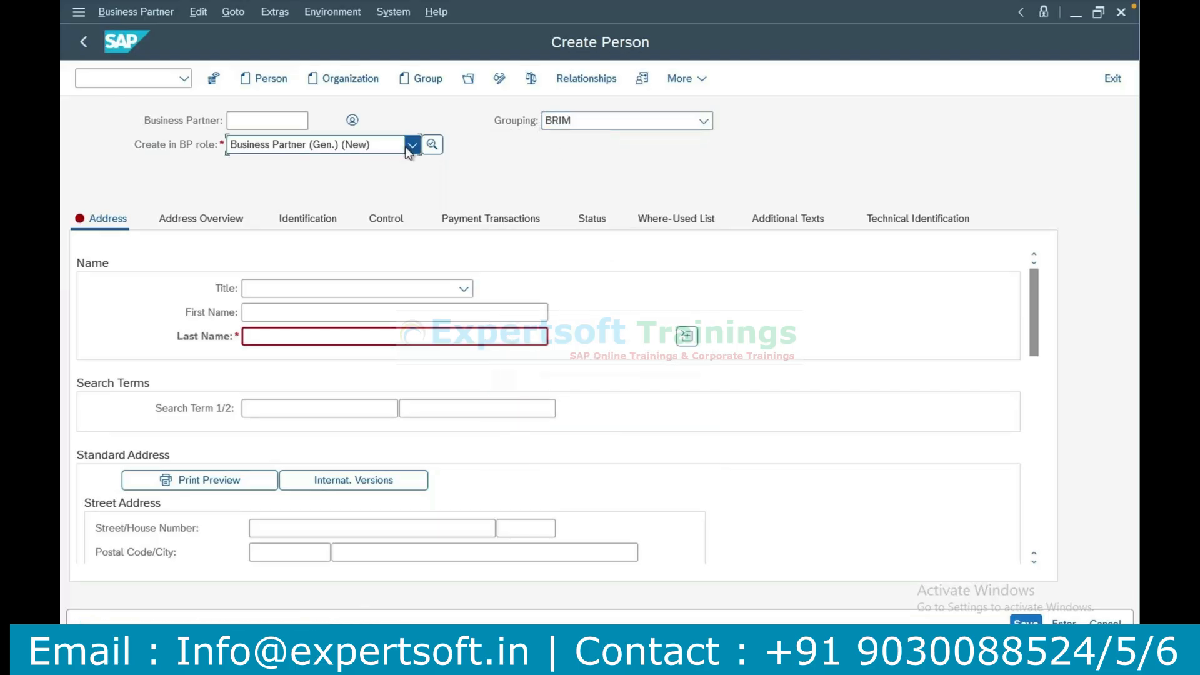
click(411, 147)
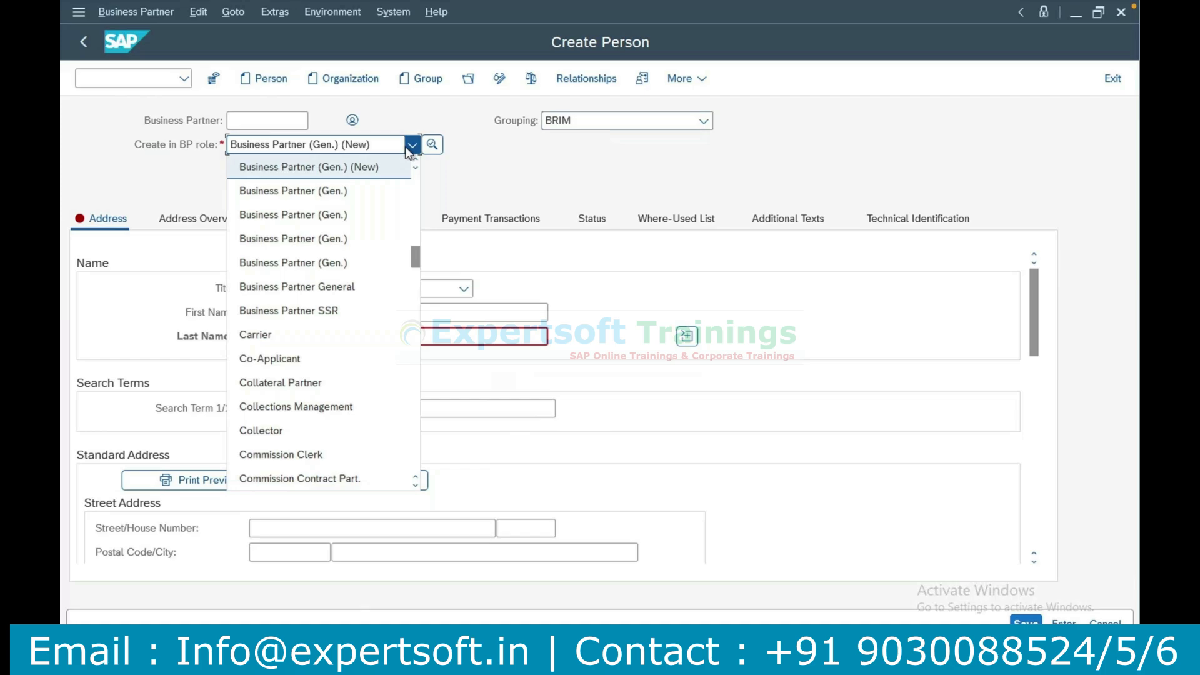
key(m)
key(c)
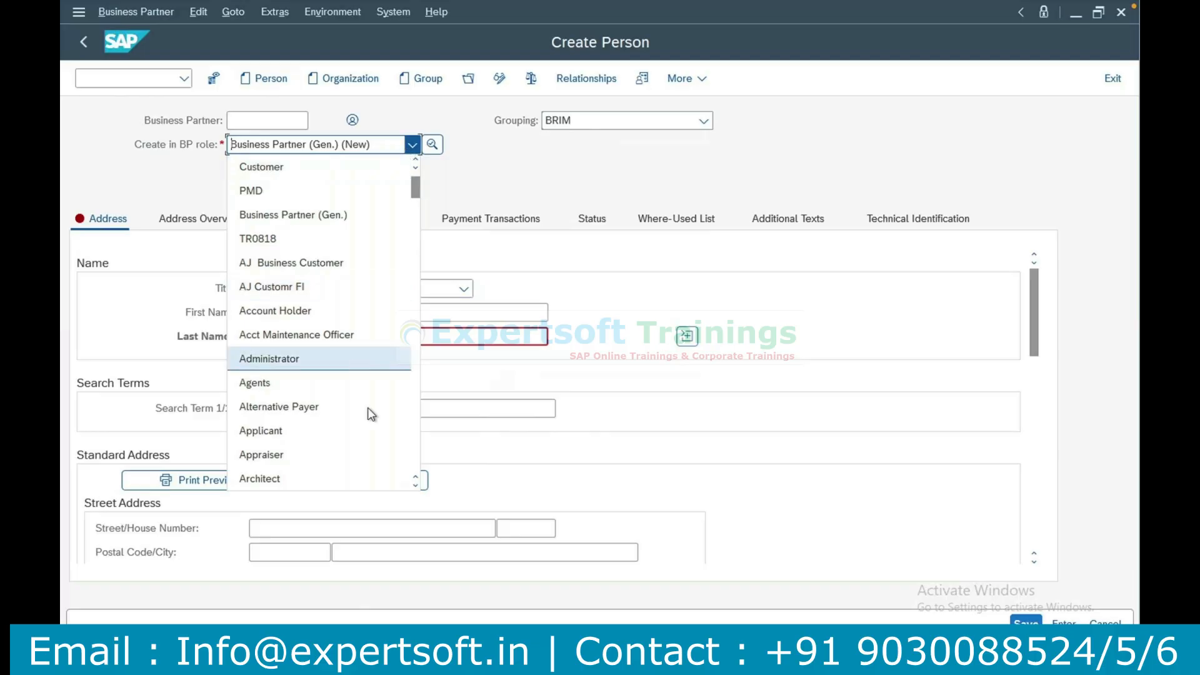
text(contr)
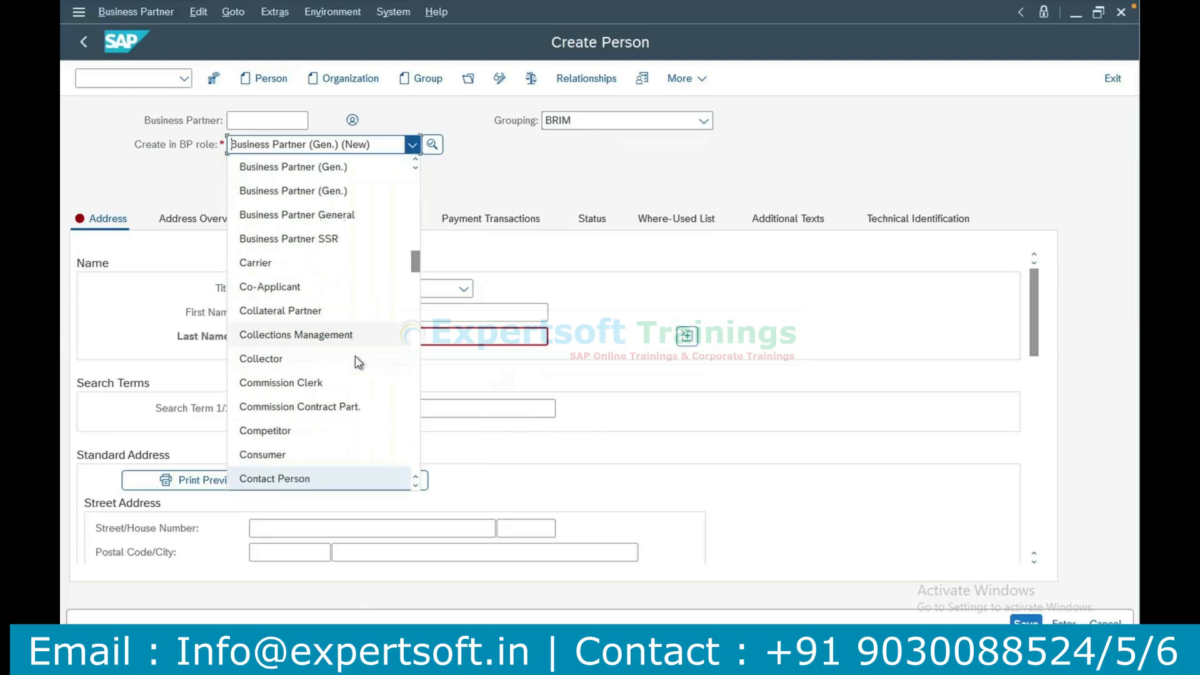
click(300, 482)
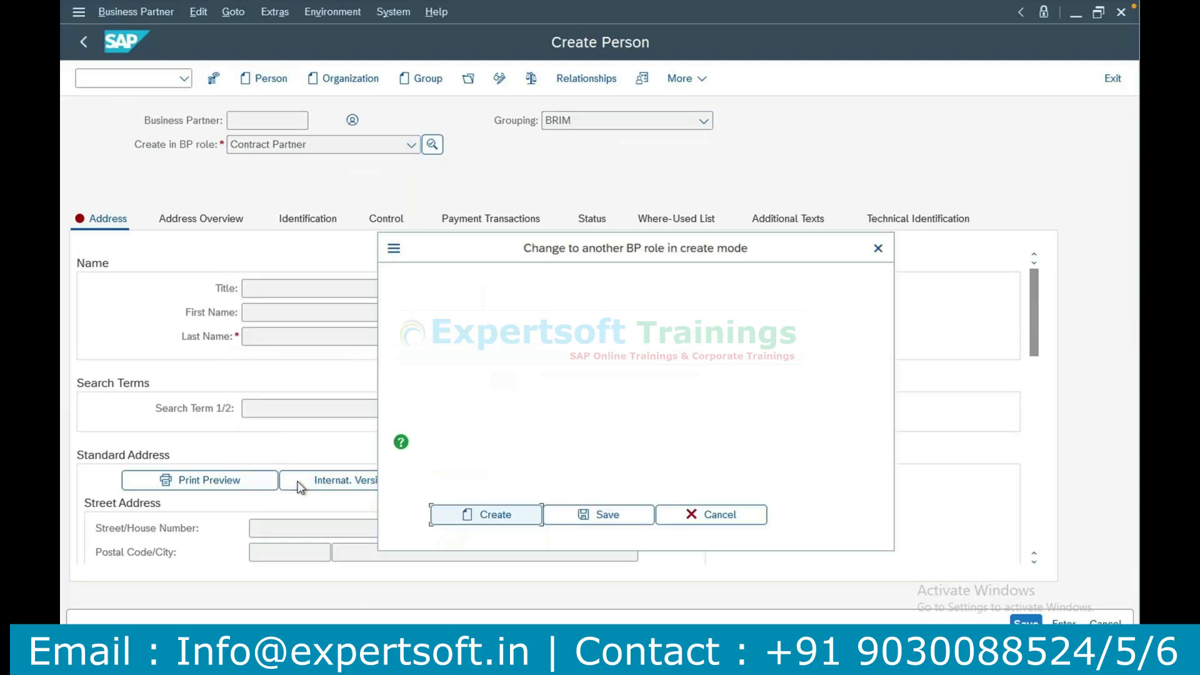
click(494, 514)
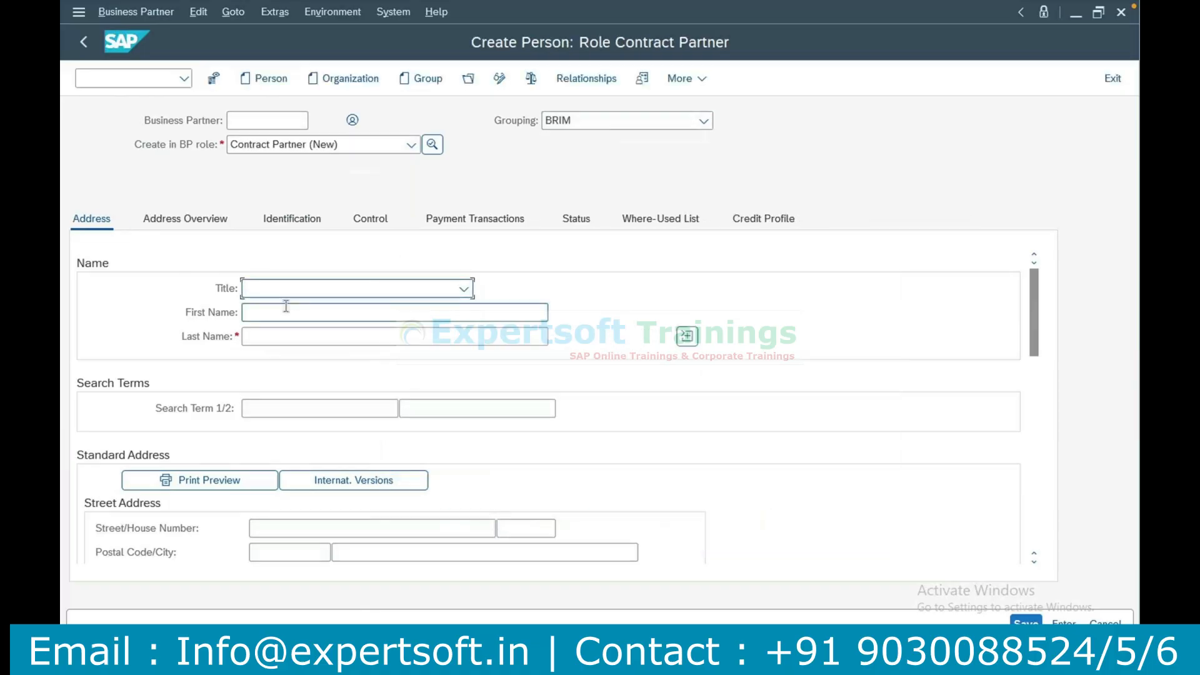
Set the person's title to Mr. and fill in the first name and last name.
click(291, 294)
click(284, 308)
click(282, 317)
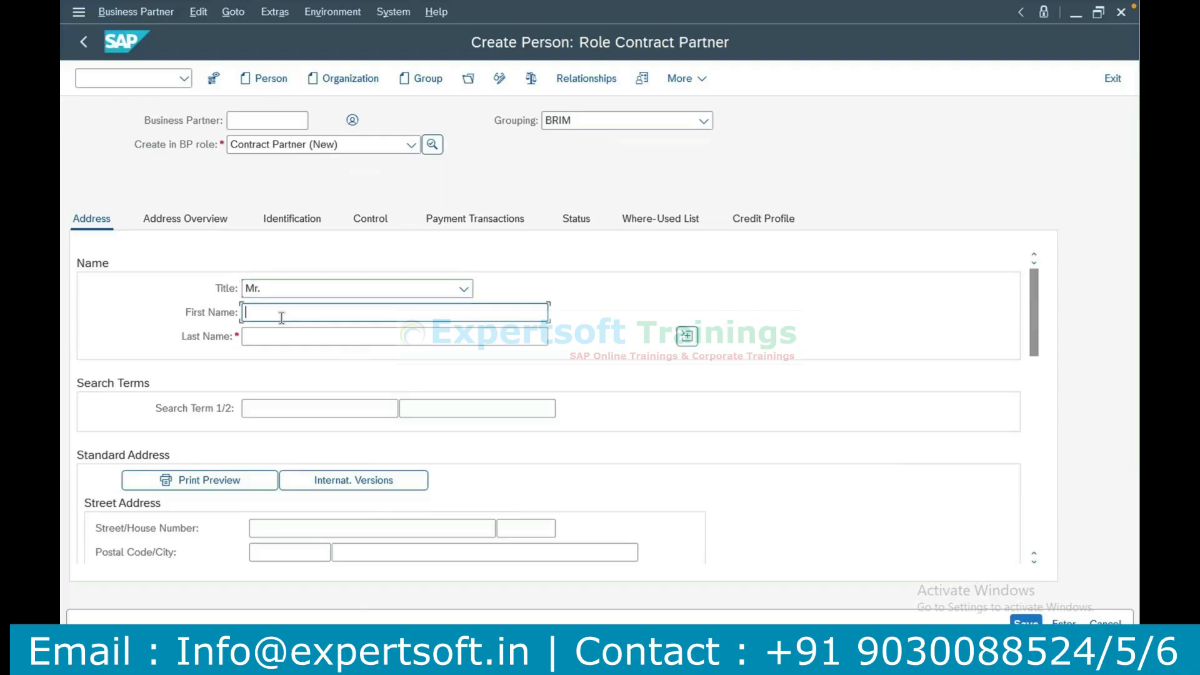
key(Tab)
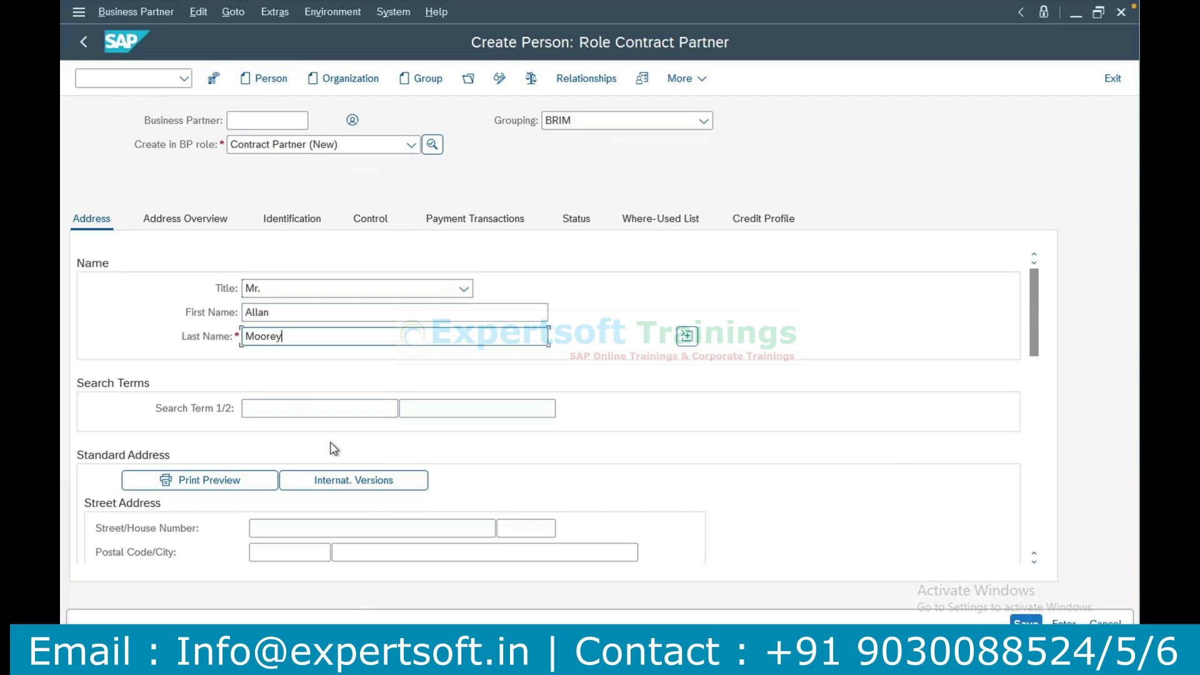
Fill in the standard address with the person's street, house number, postal code and city.
click(312, 529)
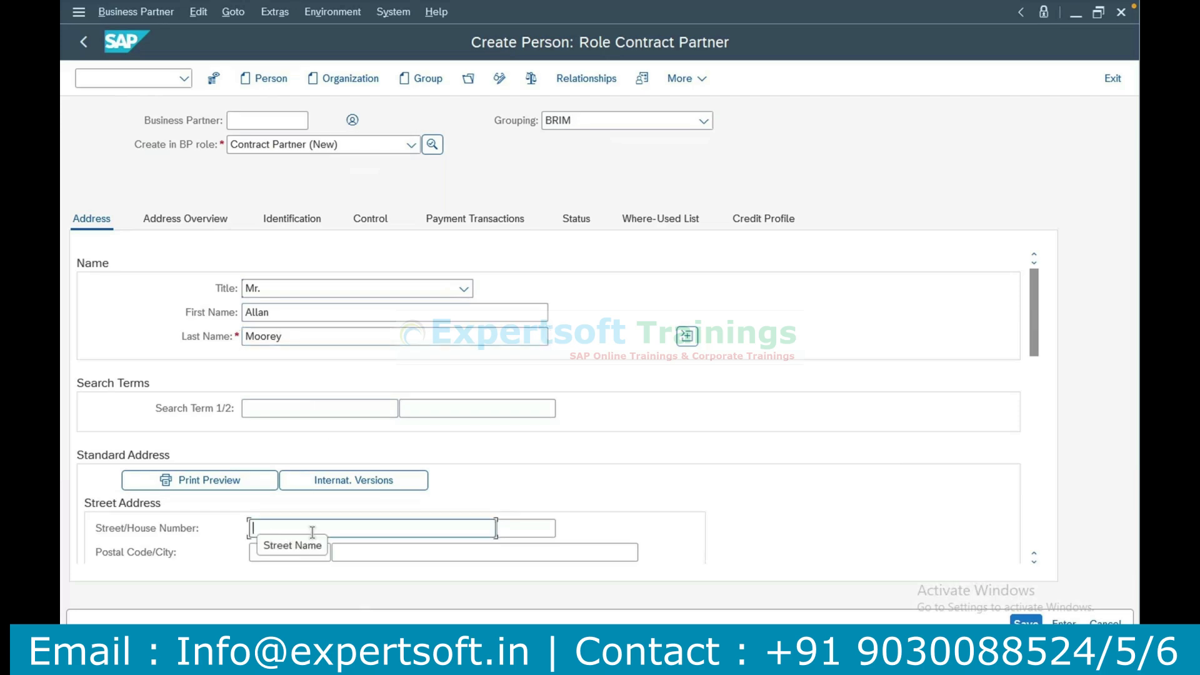
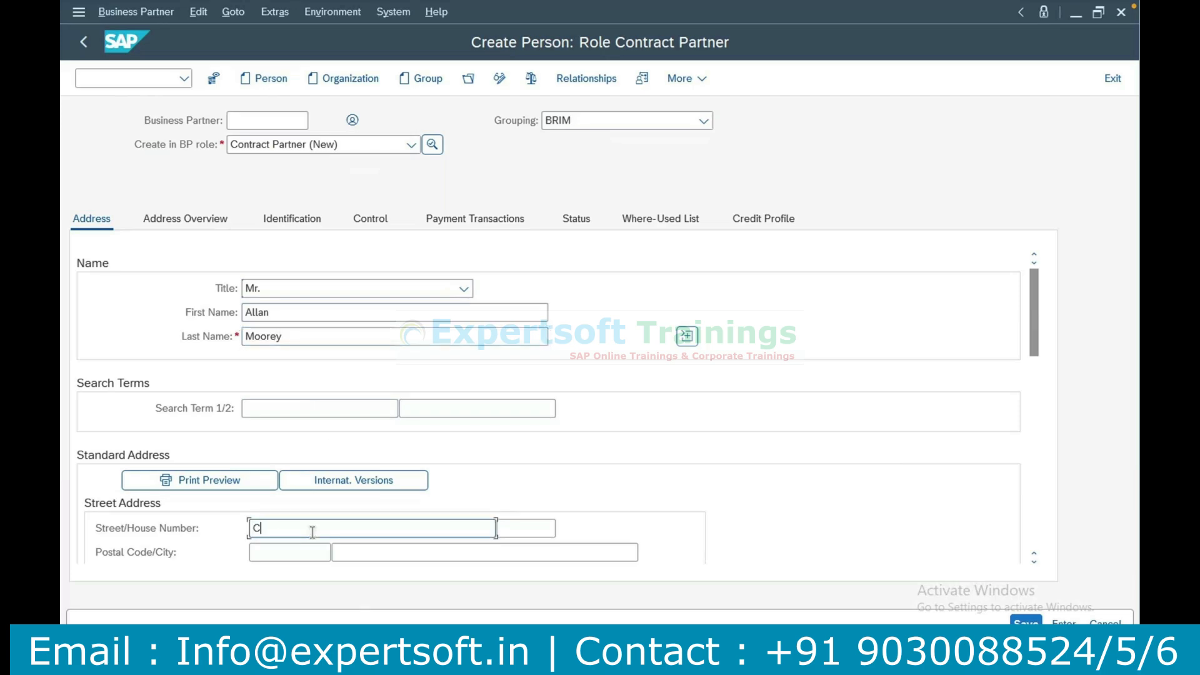
key(Tab)
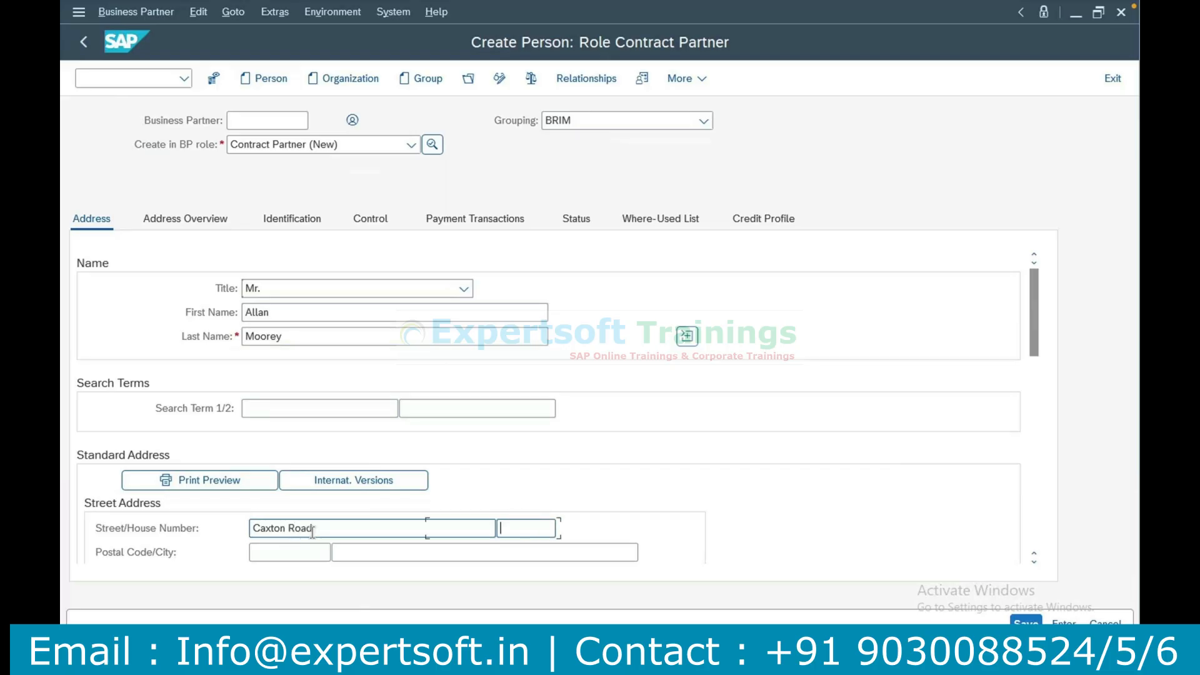
key(Tab)
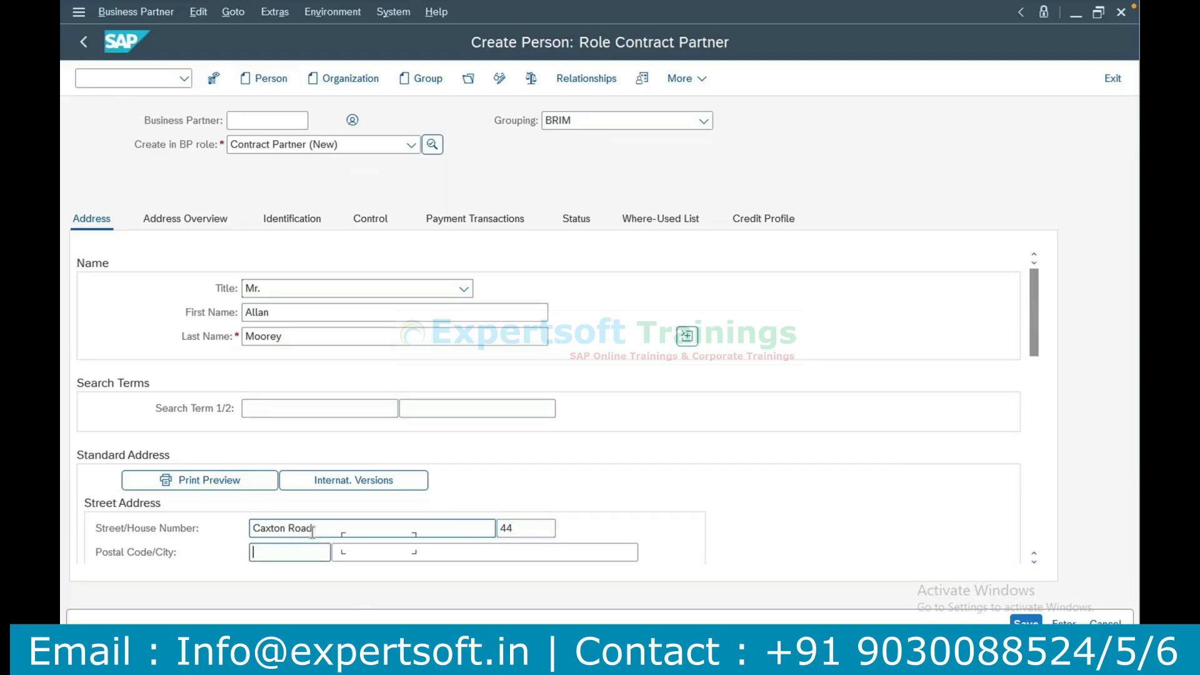
text(12345)
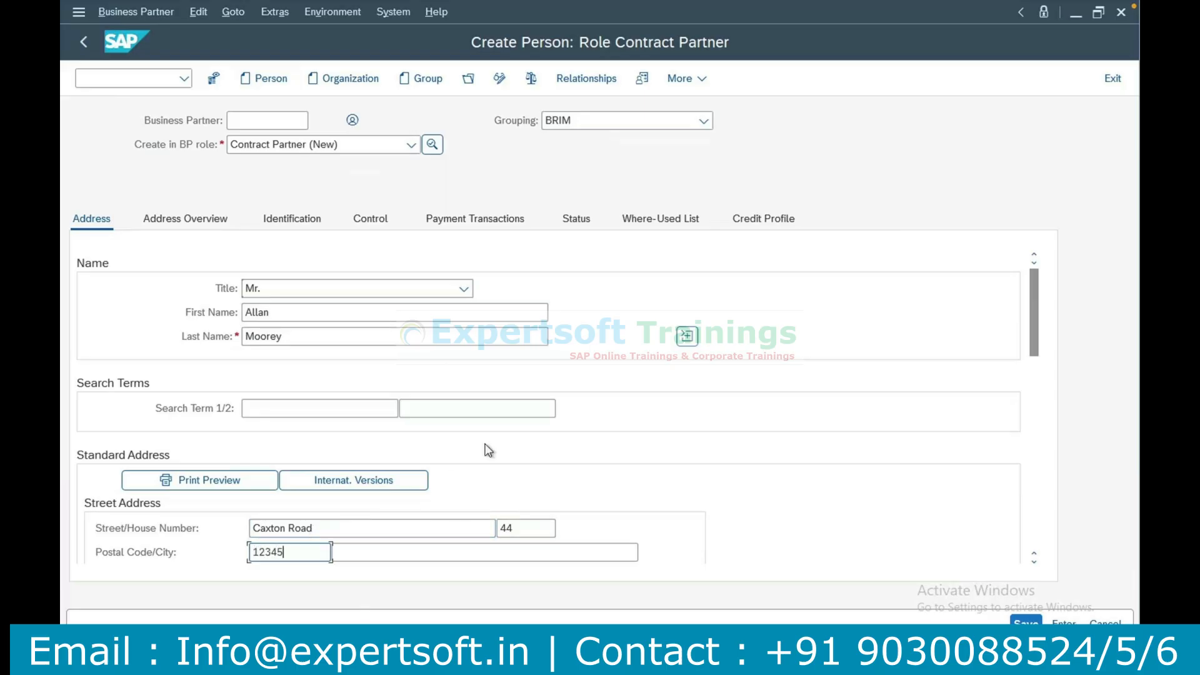
click(398, 550)
text(Berlin)
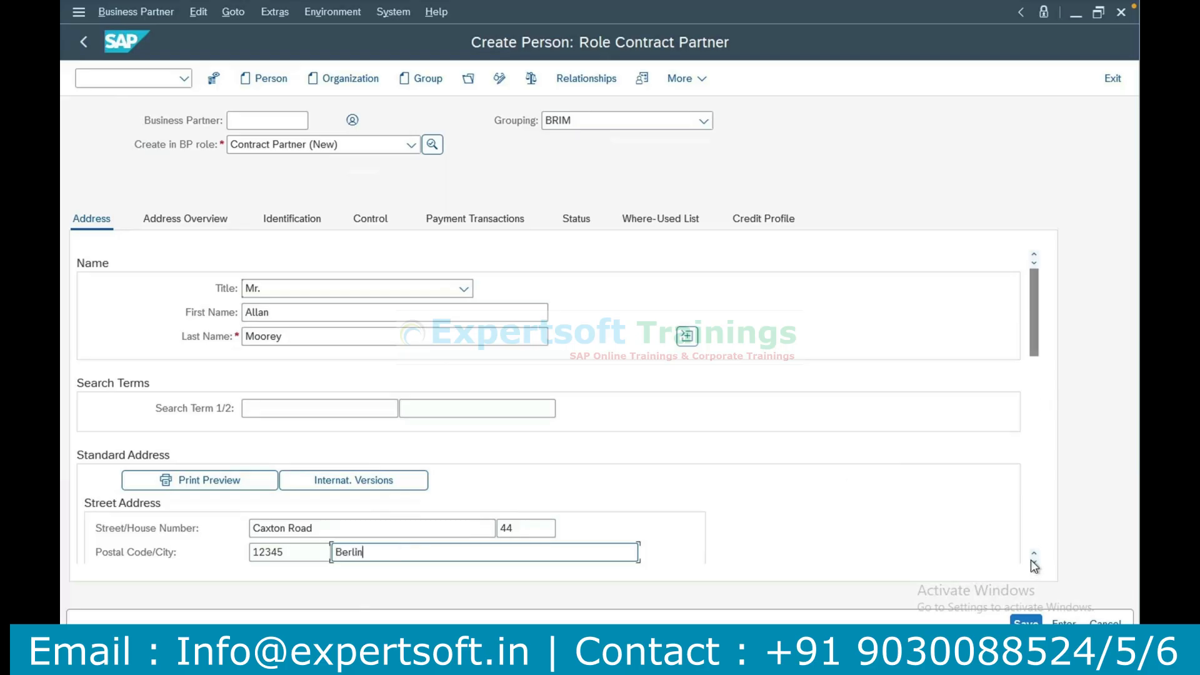
Set the address country to DE and choose region BE from the suggestions.
scroll(1032, 565, down, 4)
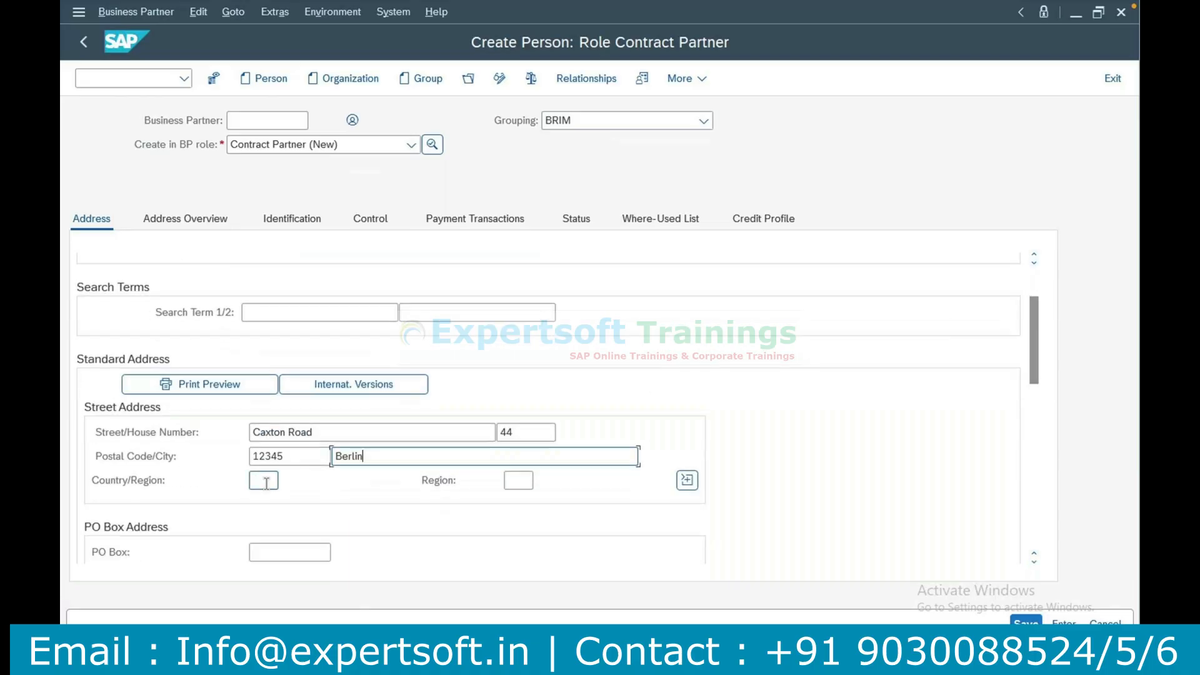
click(266, 482)
text(DE)
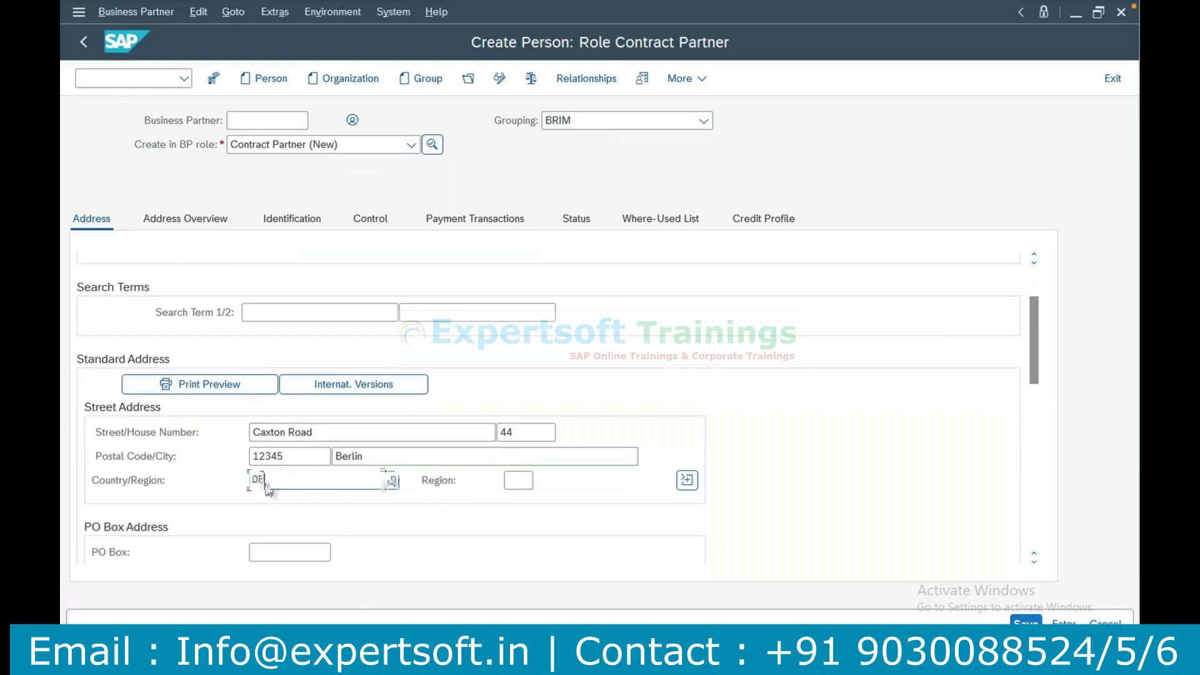
key(Tab)
text(BE)
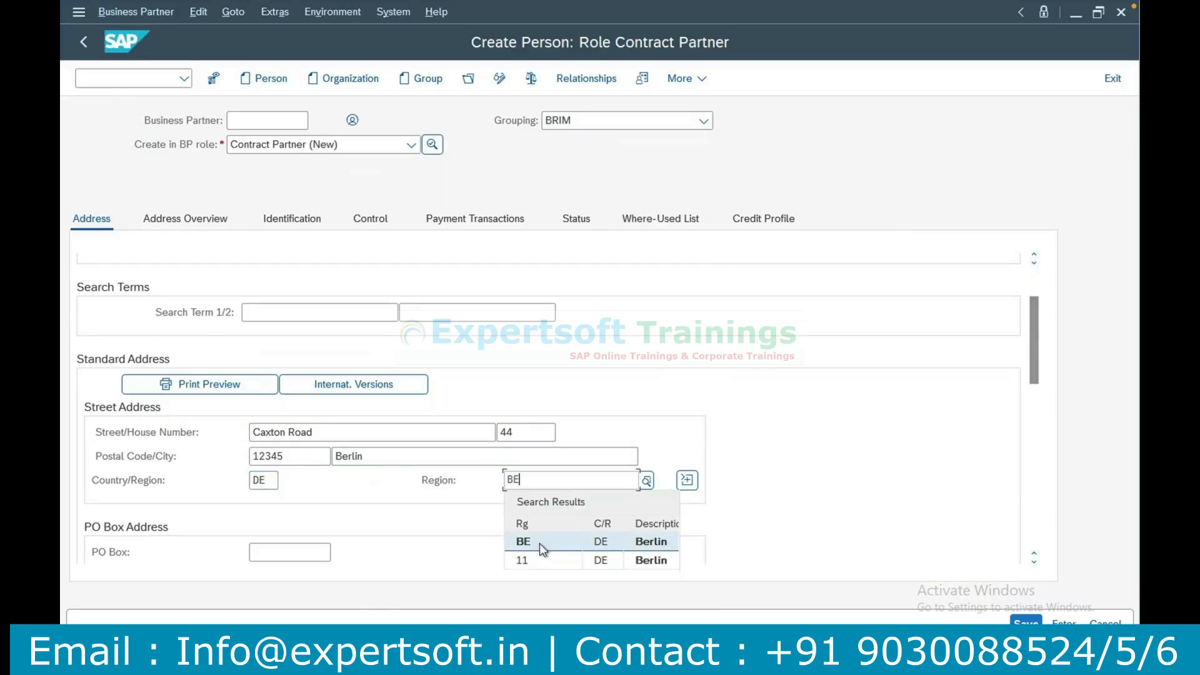
click(539, 543)
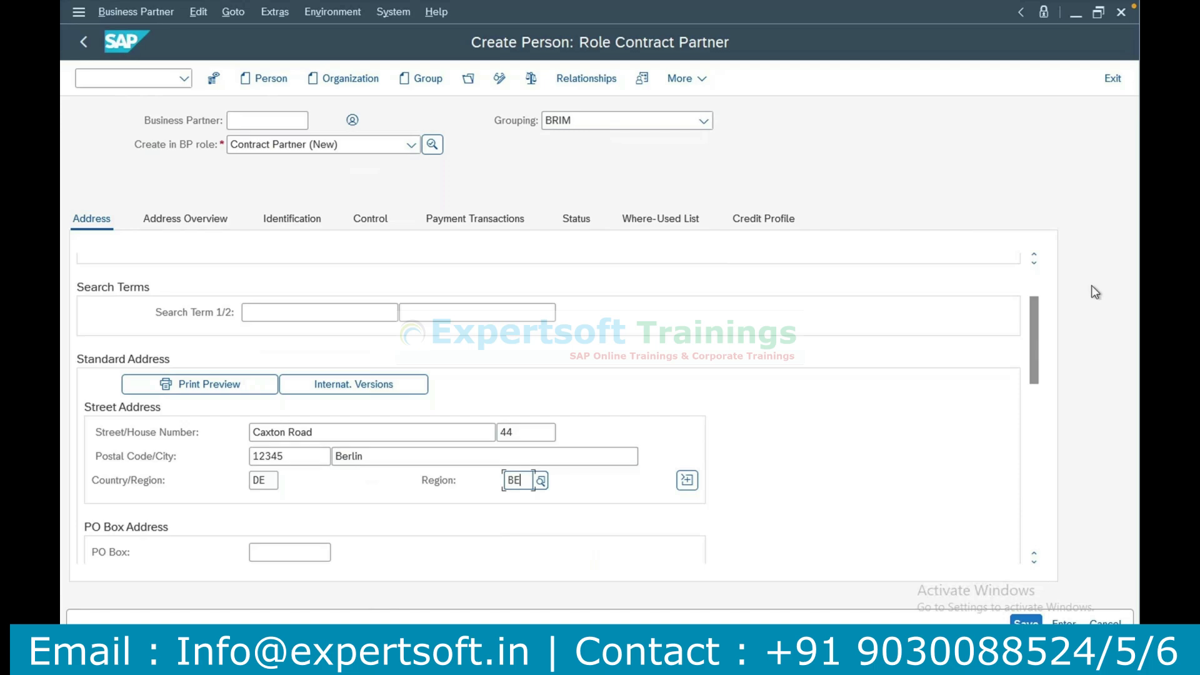
Expand the person's name details and examine the additional name, language, PO box and communication fields.
click(1035, 255)
click(1035, 255)
click(1035, 255)
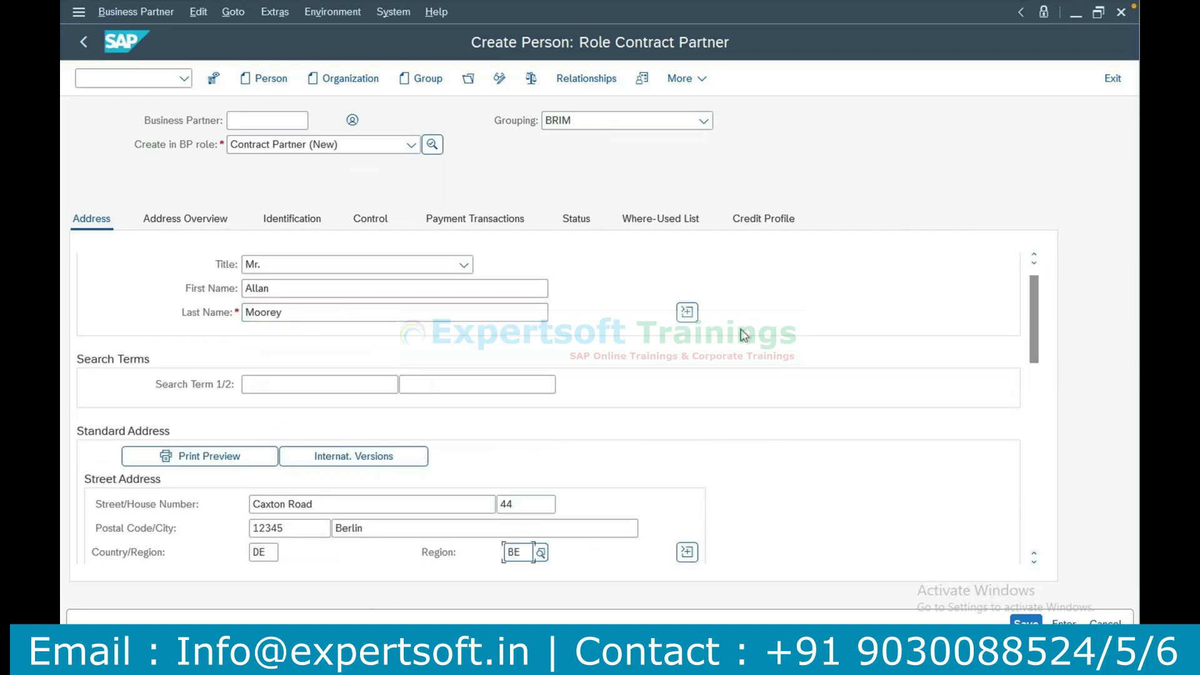
click(690, 313)
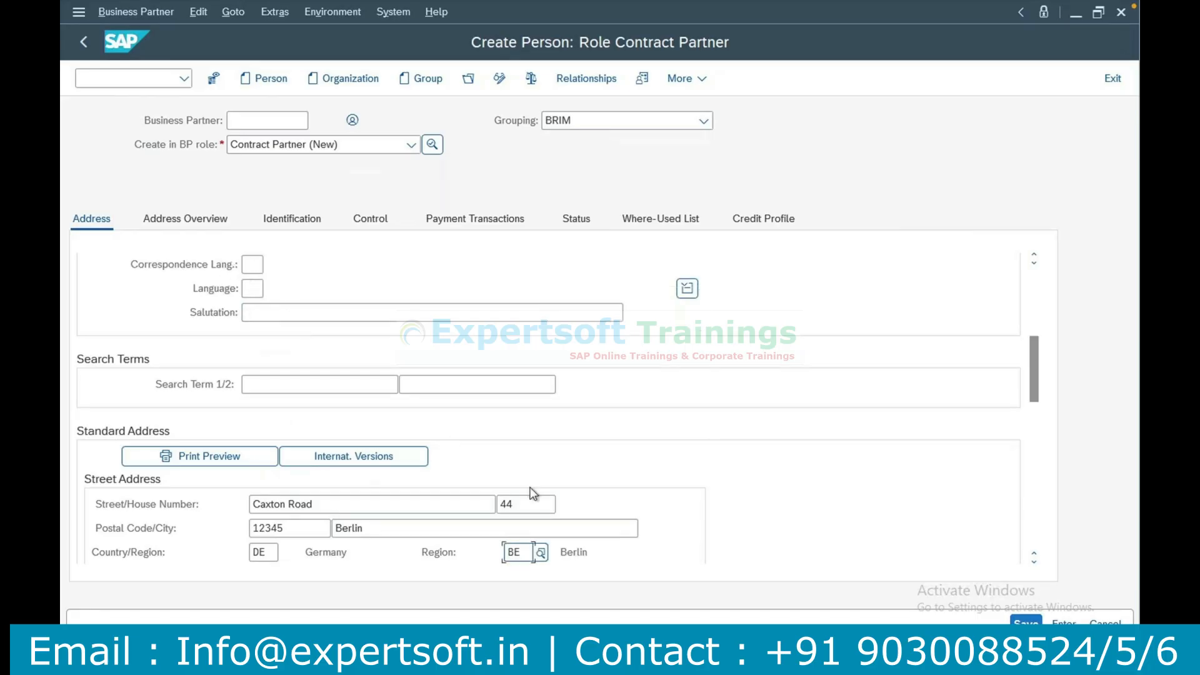
click(1035, 456)
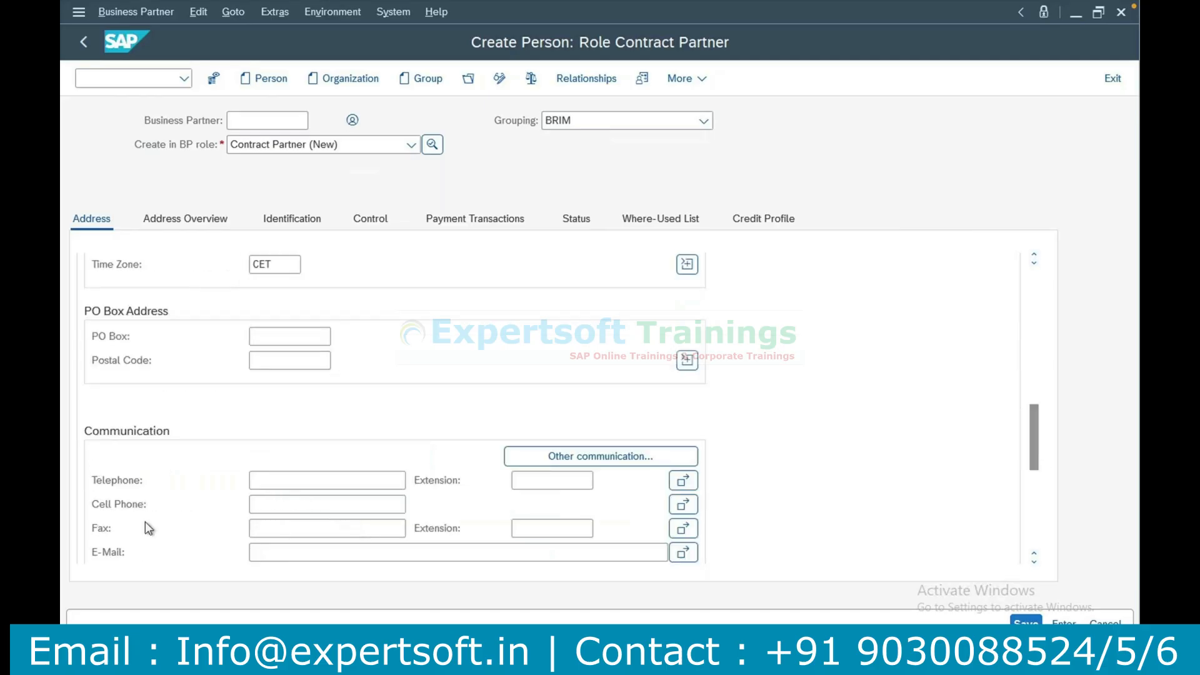
click(304, 365)
scroll(1036, 289, up, 5)
scroll(1035, 284, up, 5)
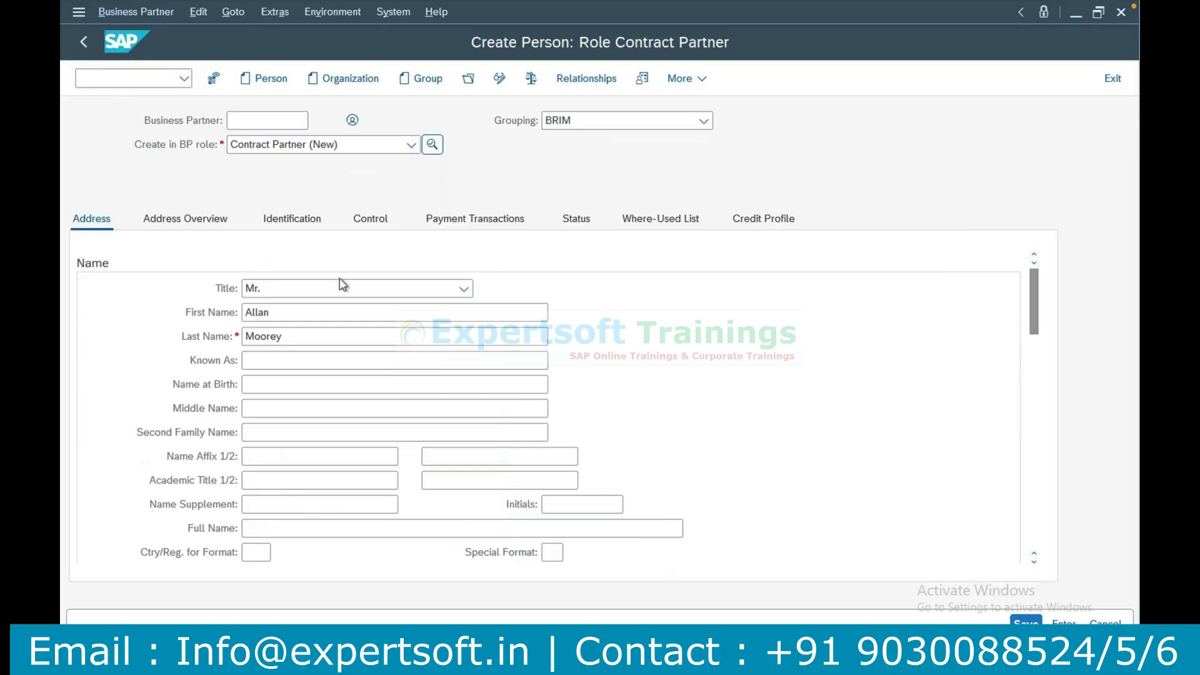
Check the bank details and payment cards section, return to the address data and save the new business partner.
click(453, 220)
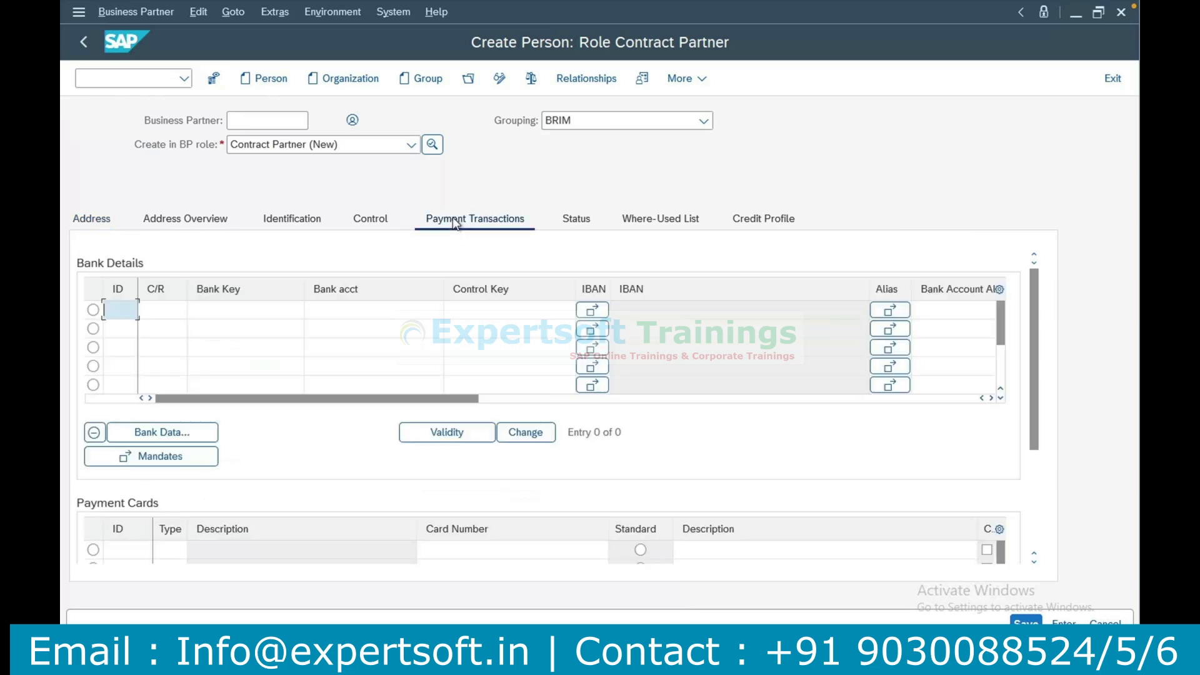
click(92, 219)
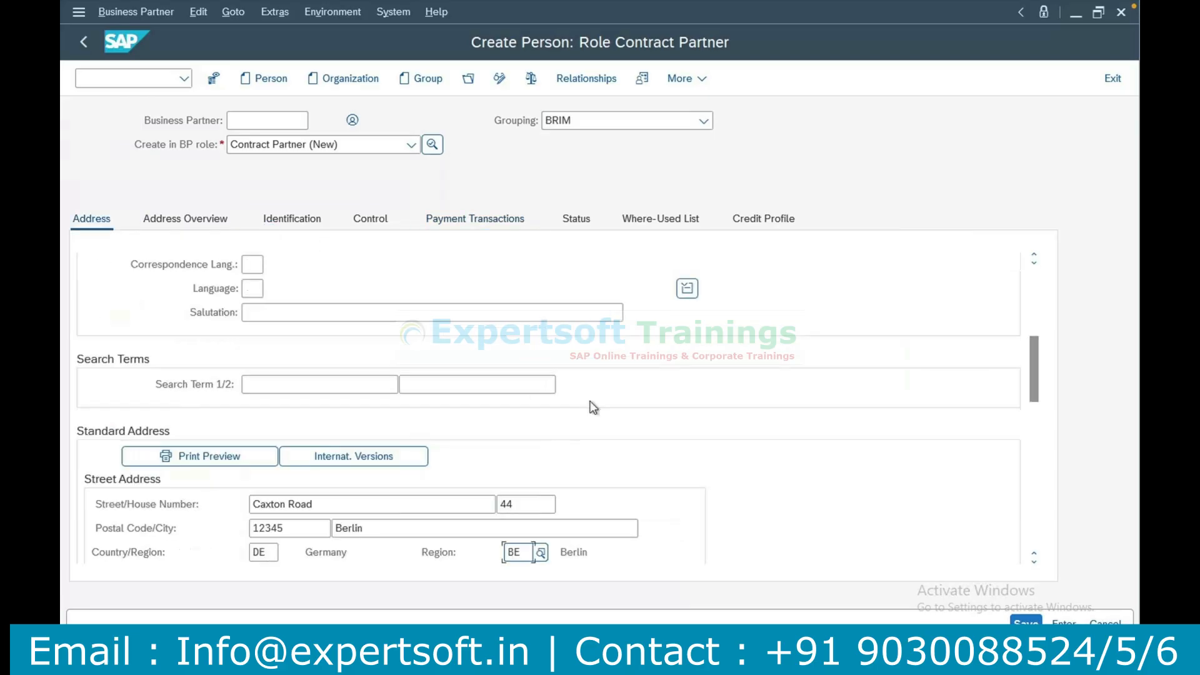
click(1040, 623)
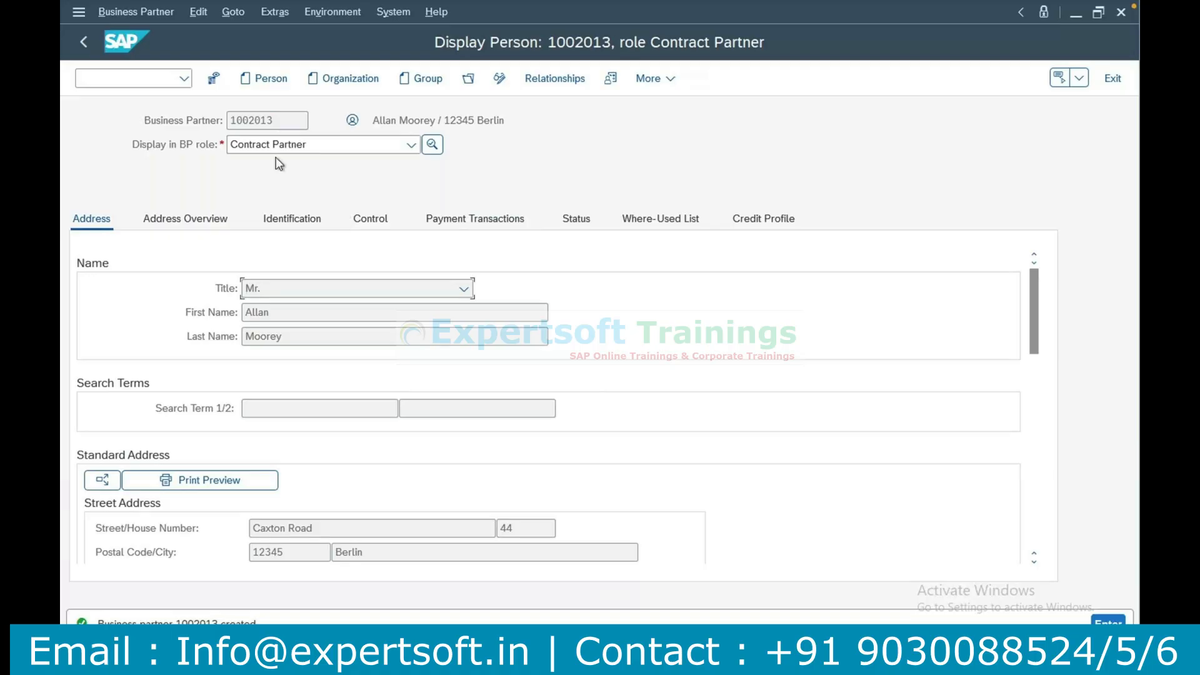
Examine the BP roles offered for the displayed business partner, keeping Contract Partner selected.
click(358, 148)
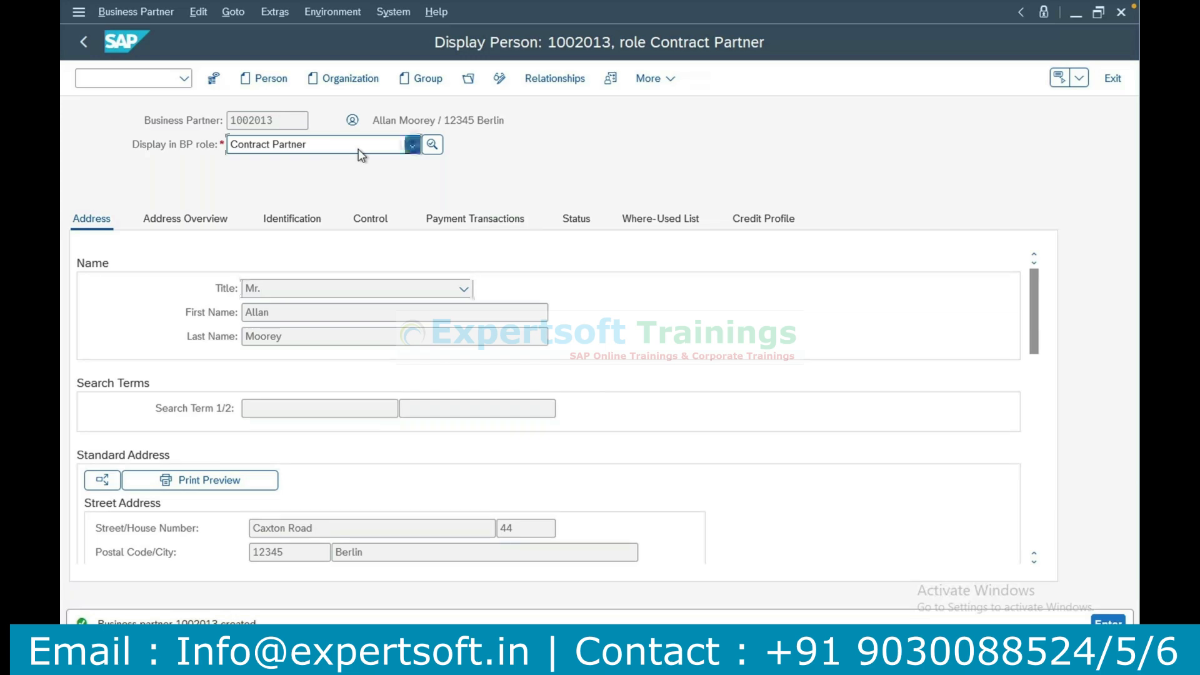
click(358, 149)
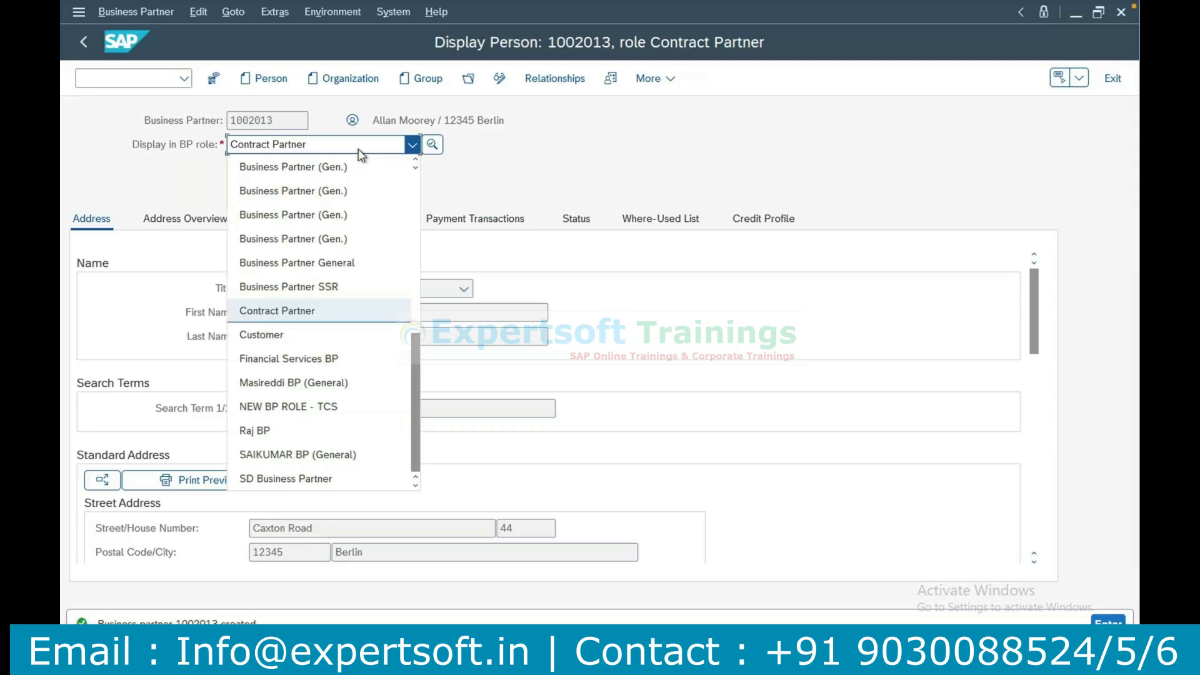
click(606, 189)
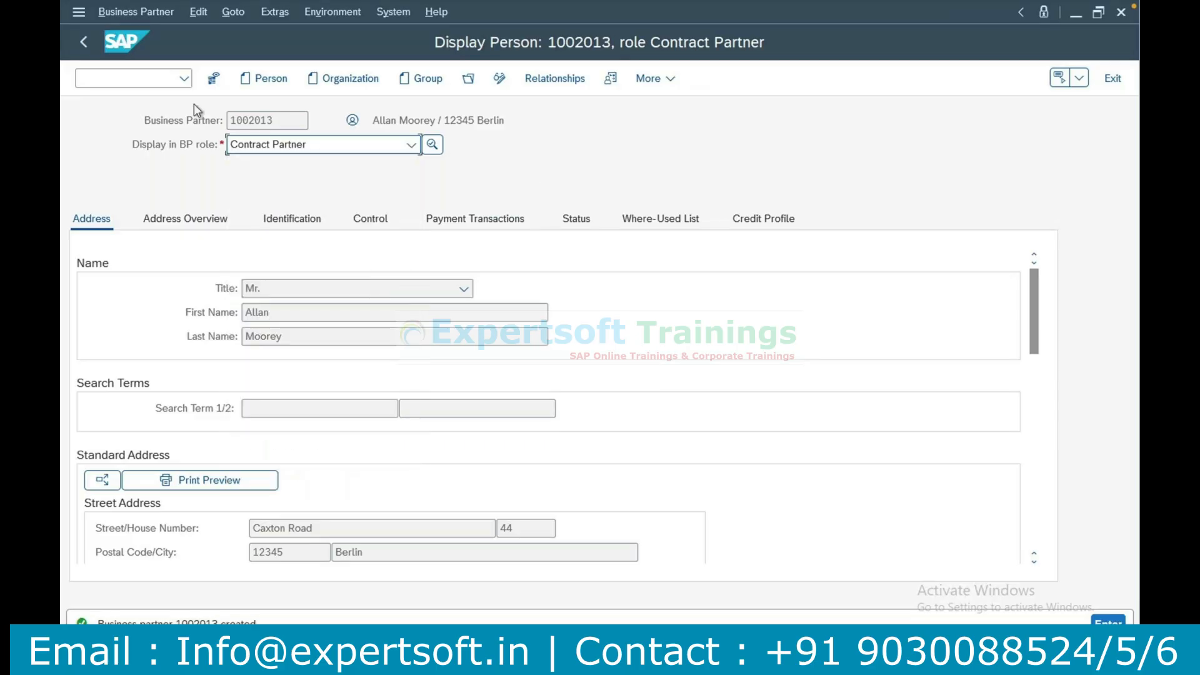
Open the implementation guide for Contract Accounts Receivable and Payable.
click(130, 75)
text(/n)
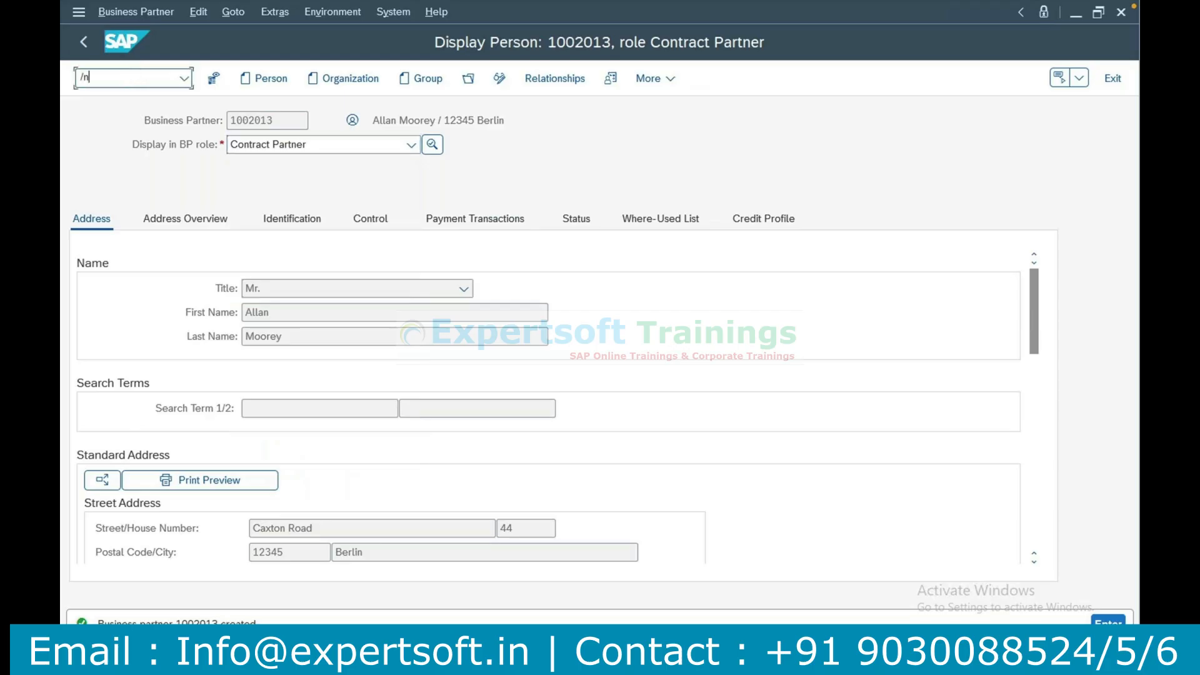
text(insobj)
key(Return)
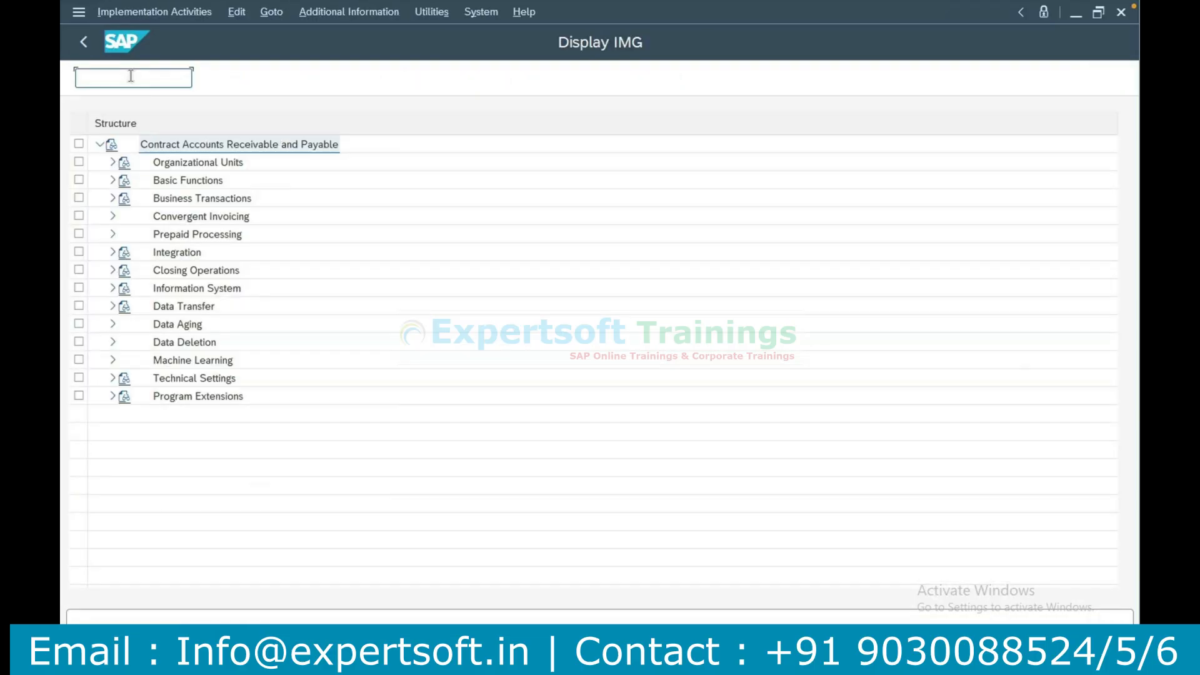
Open the full SAP Customizing Implementation Guide through transaction SPRO.
text(spro)
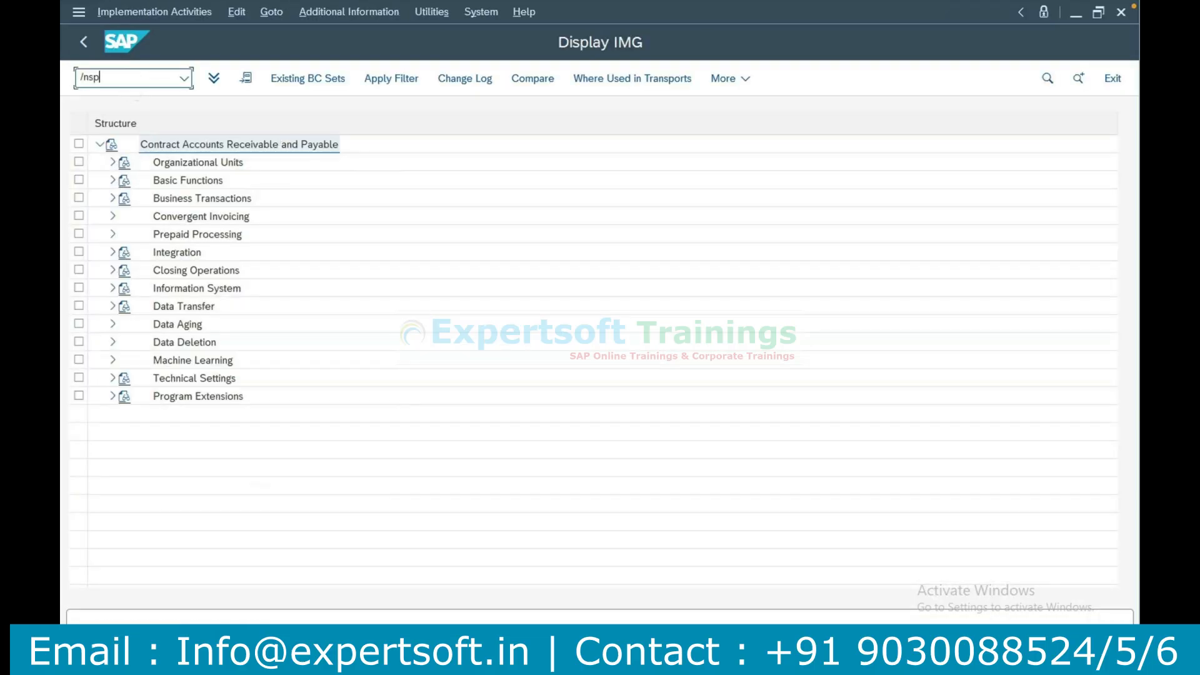
key(Return)
click(272, 85)
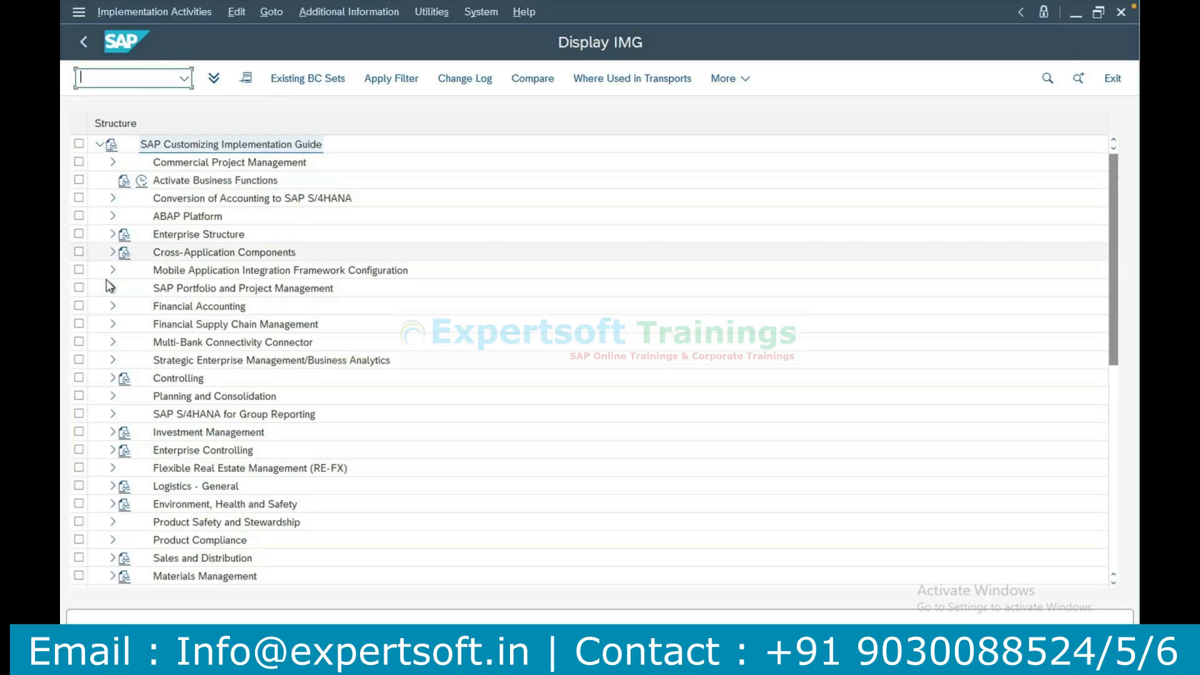
Under Cross-Application Components, SAP Business Partner, Business Partner, Basic Settings, Number Ranges and Groupings, open Define Groupings and Assign Number Ranges.
click(111, 253)
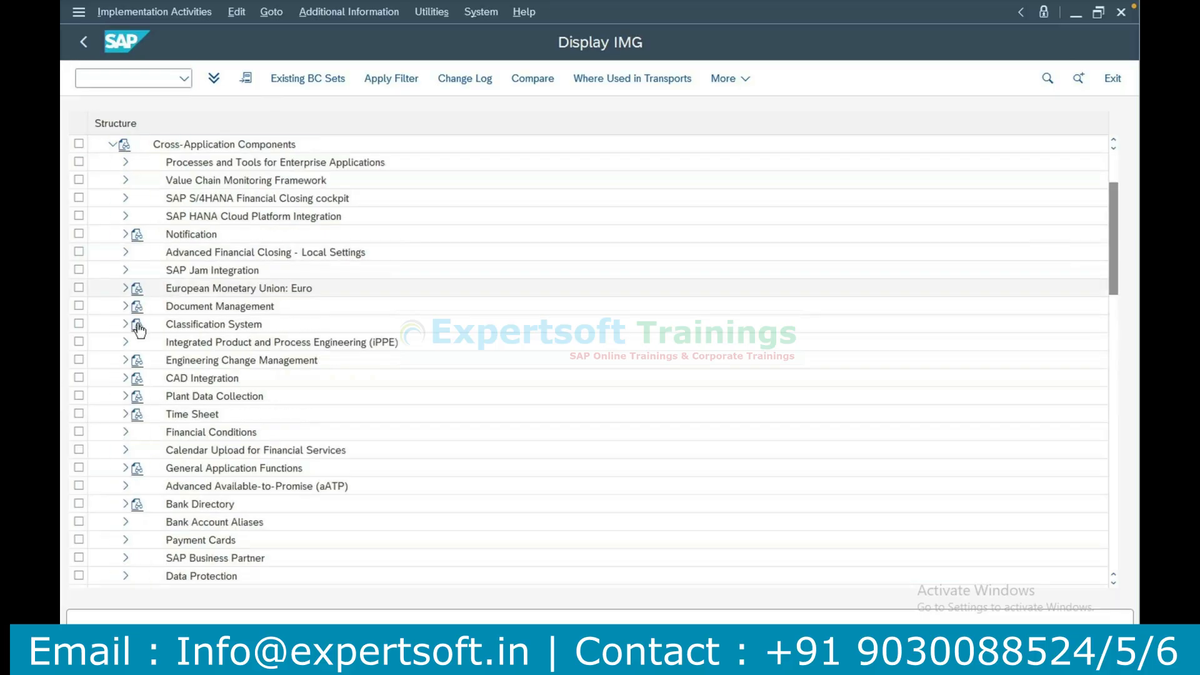
click(125, 558)
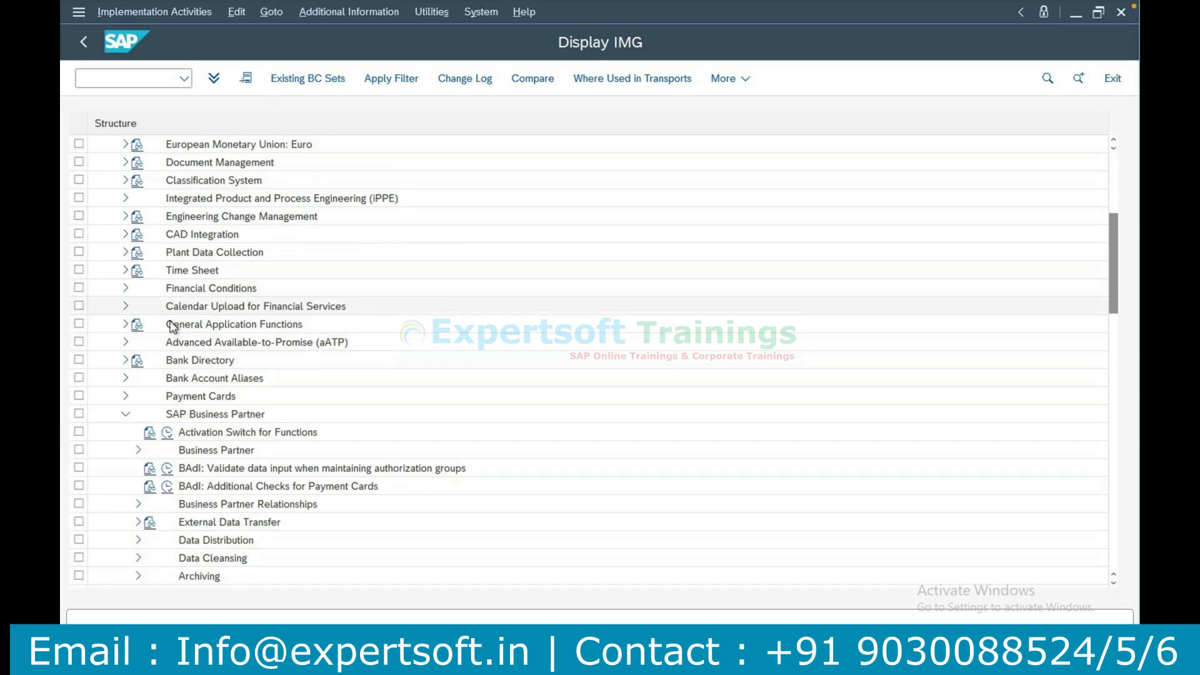
click(138, 451)
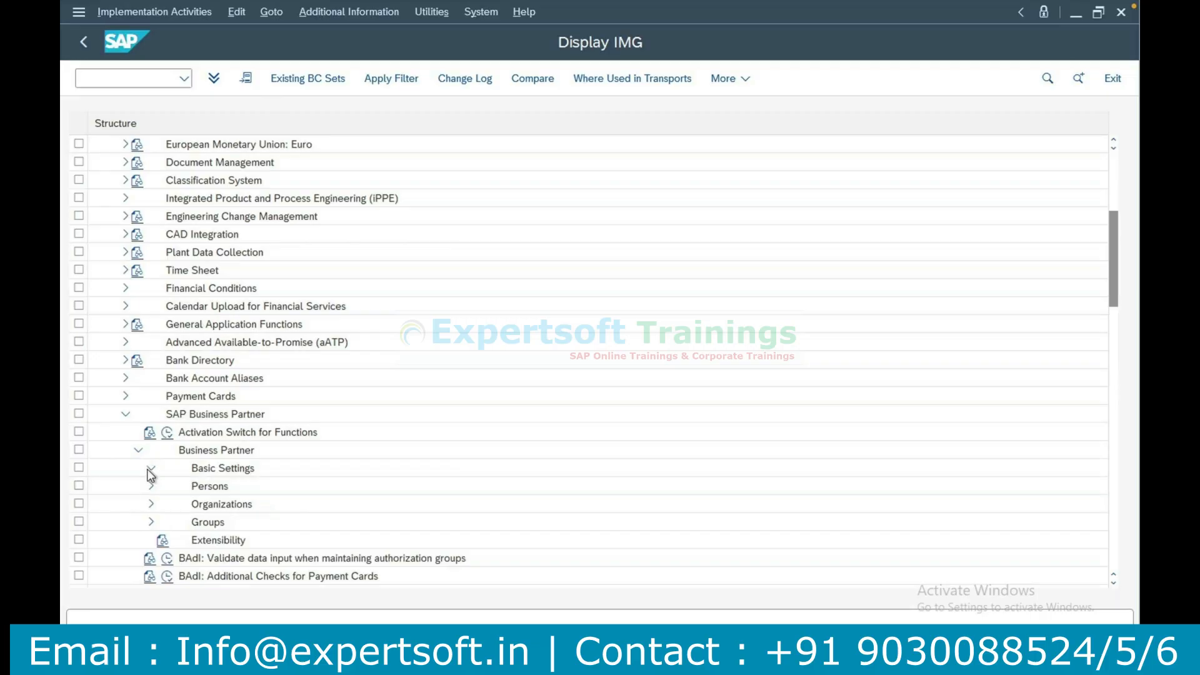
click(151, 470)
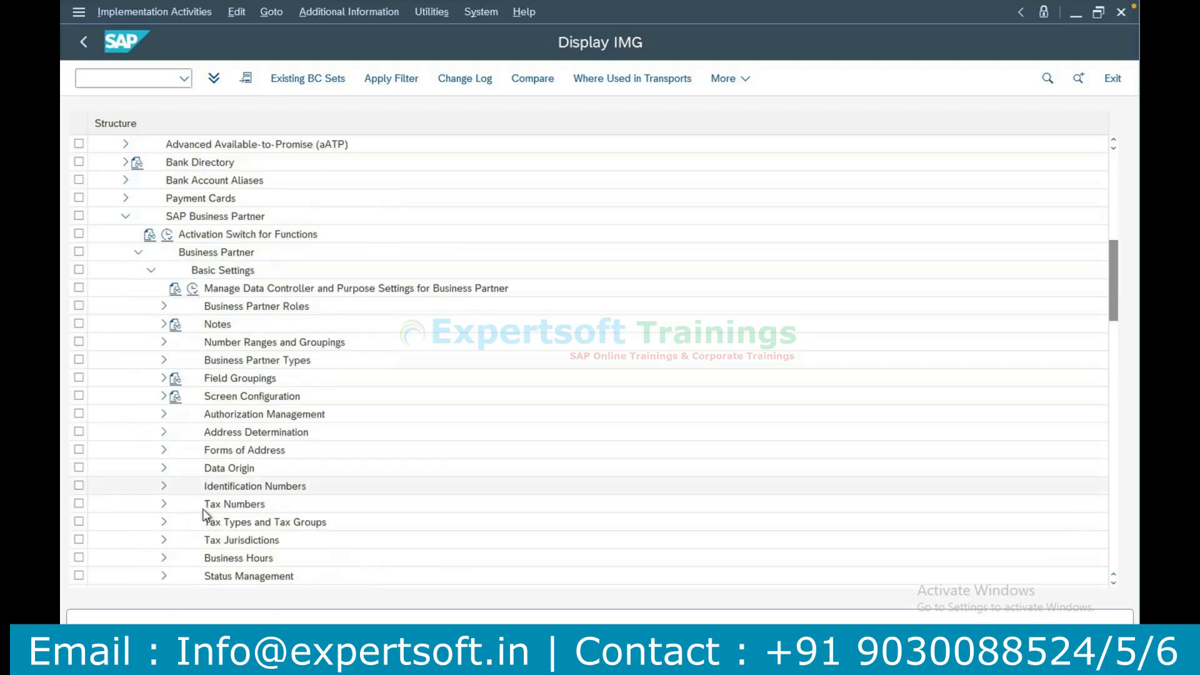
click(164, 342)
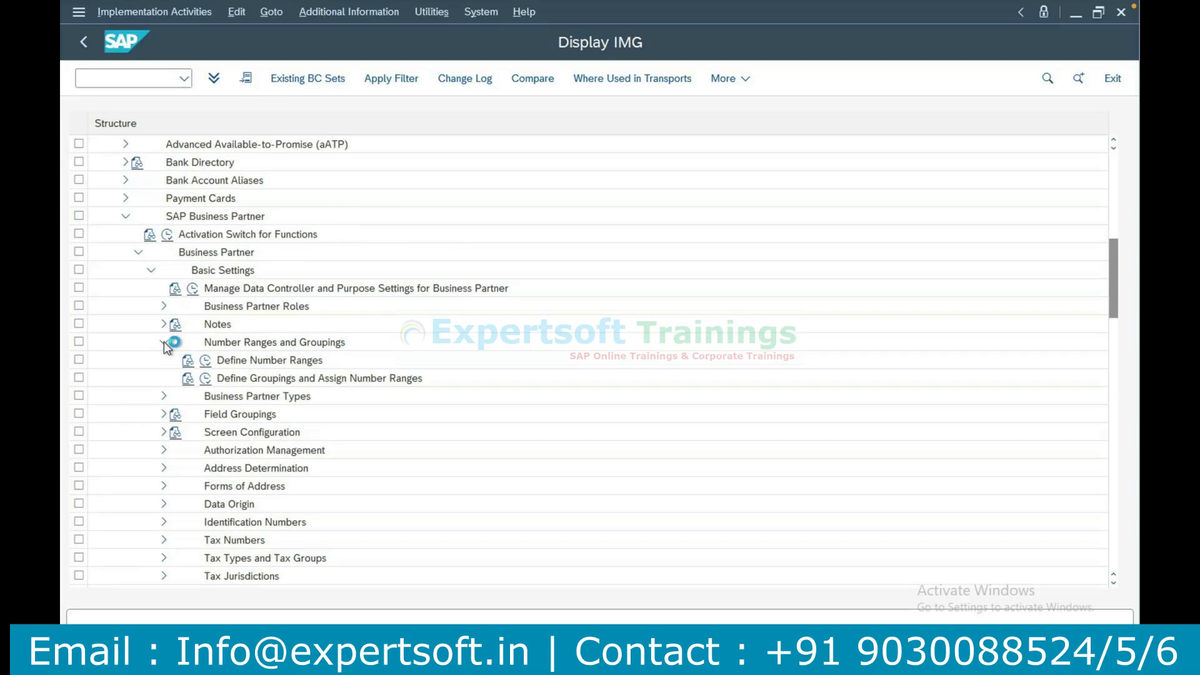
click(208, 380)
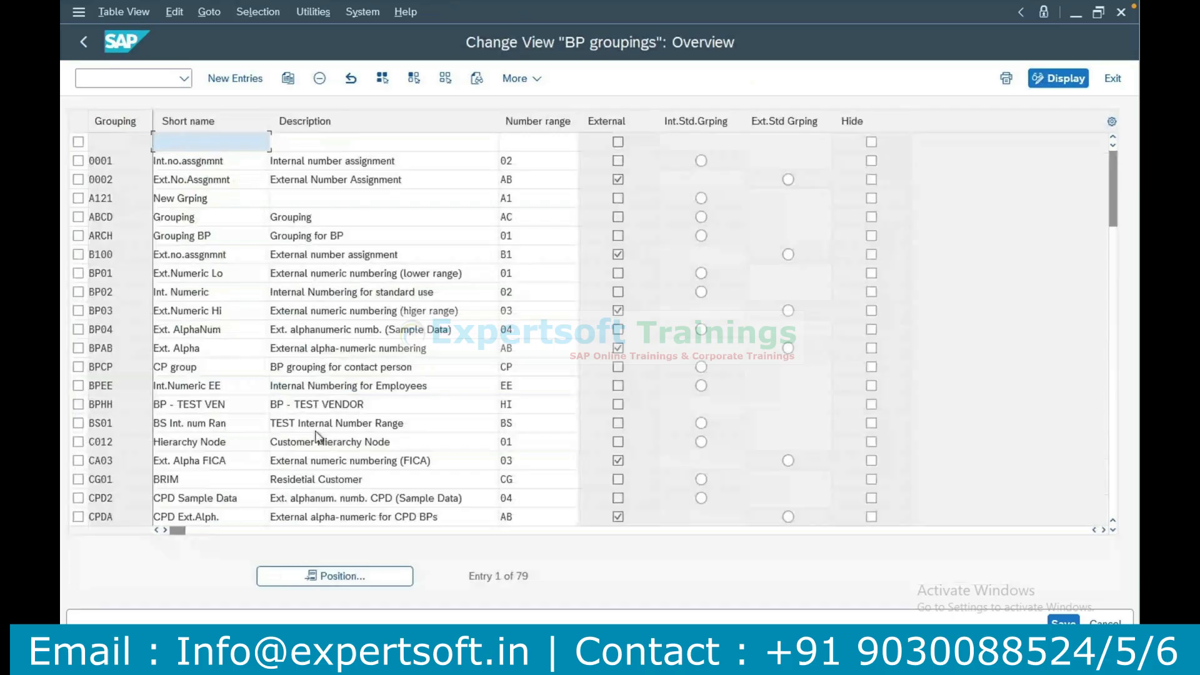
Position the BP groupings list at grouping VJD2.
click(347, 580)
text(V)
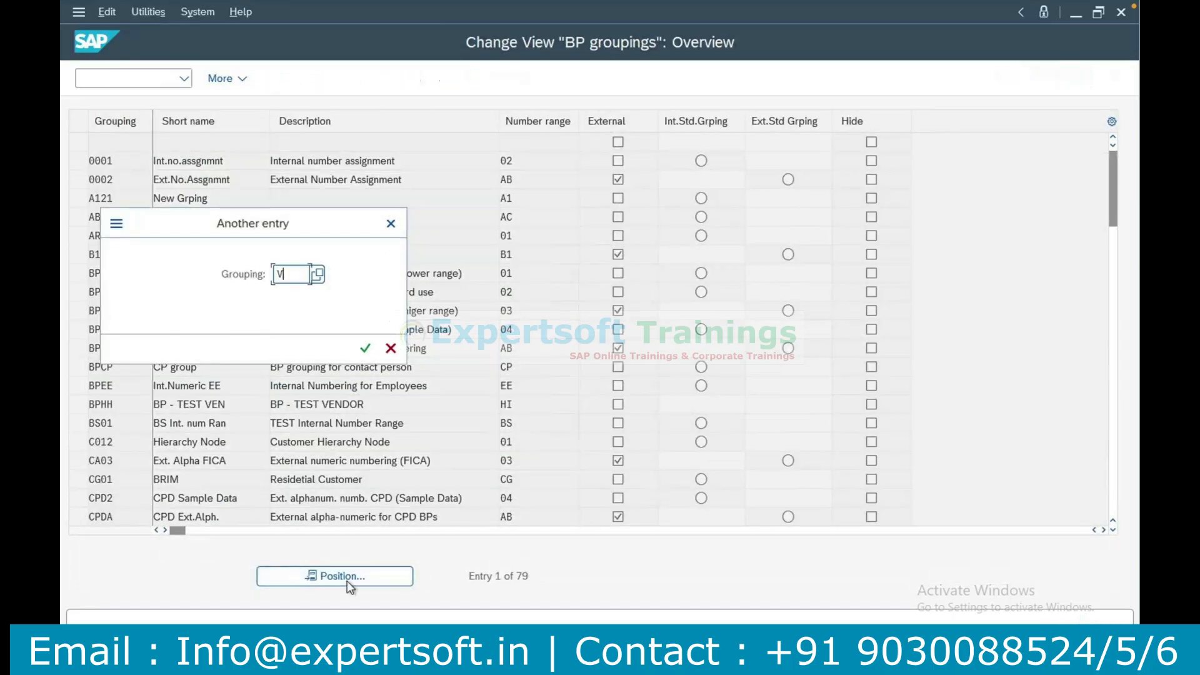
text(JD2)
key(Return)
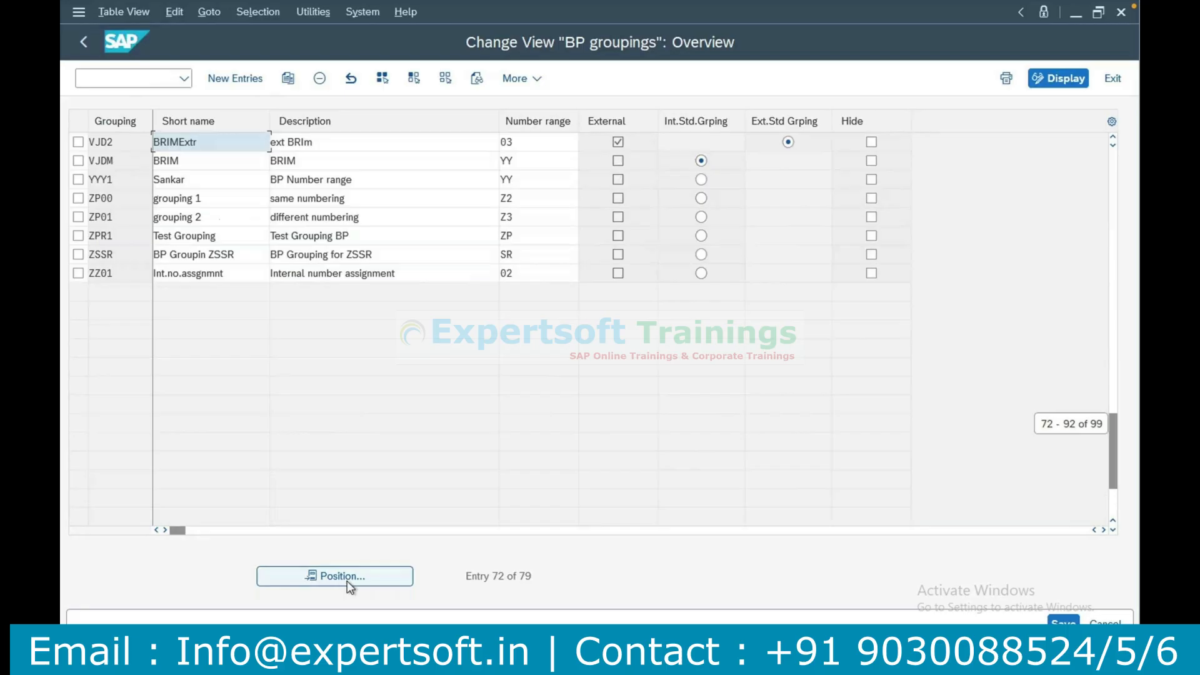
Position the list at the groupings starting with CG and check the number ranges available for CG01.
click(387, 583)
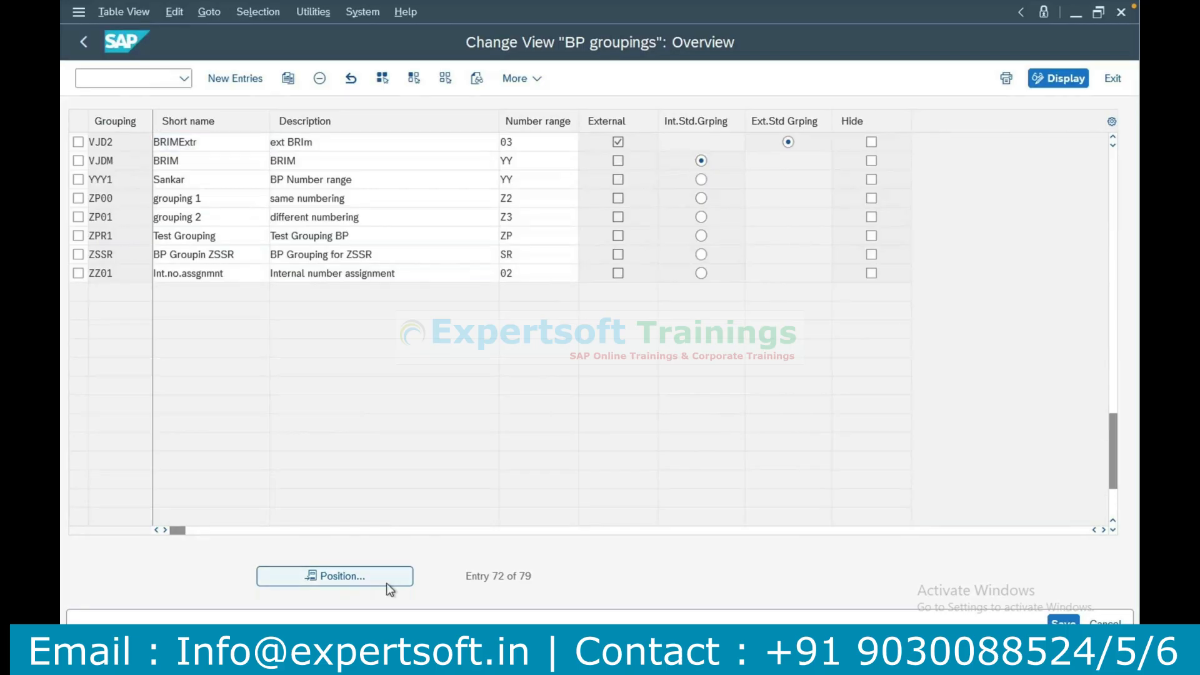
text(CG)
key(Return)
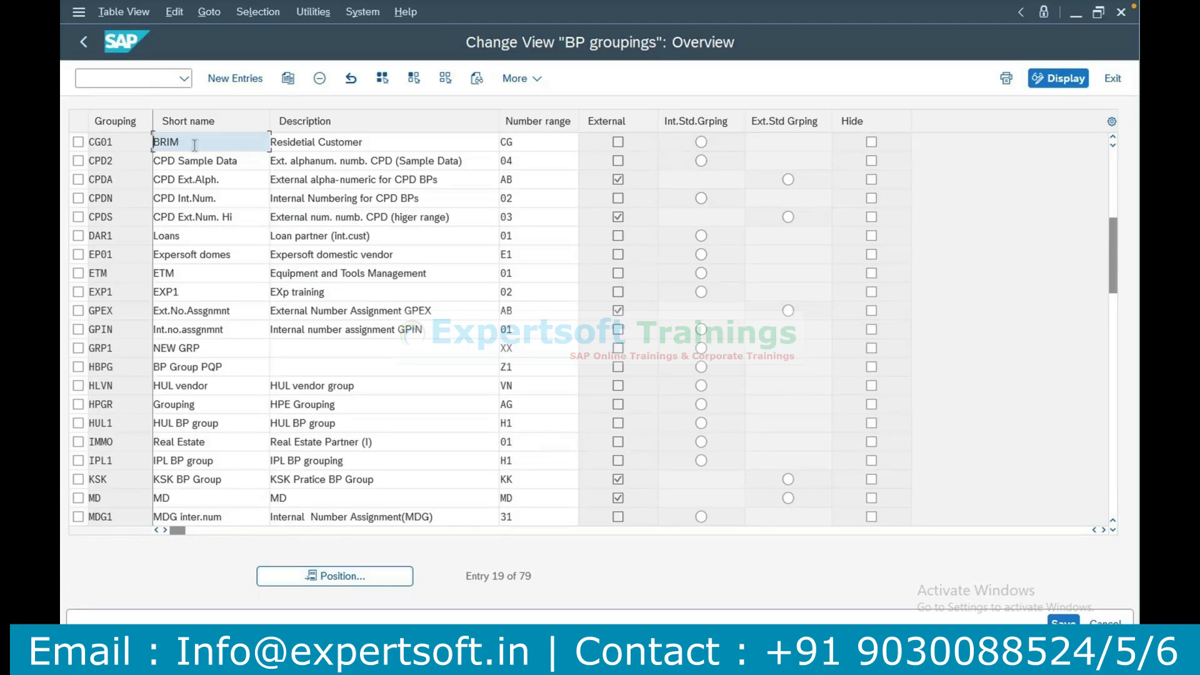
drag(194, 145, 159, 143)
click(545, 145)
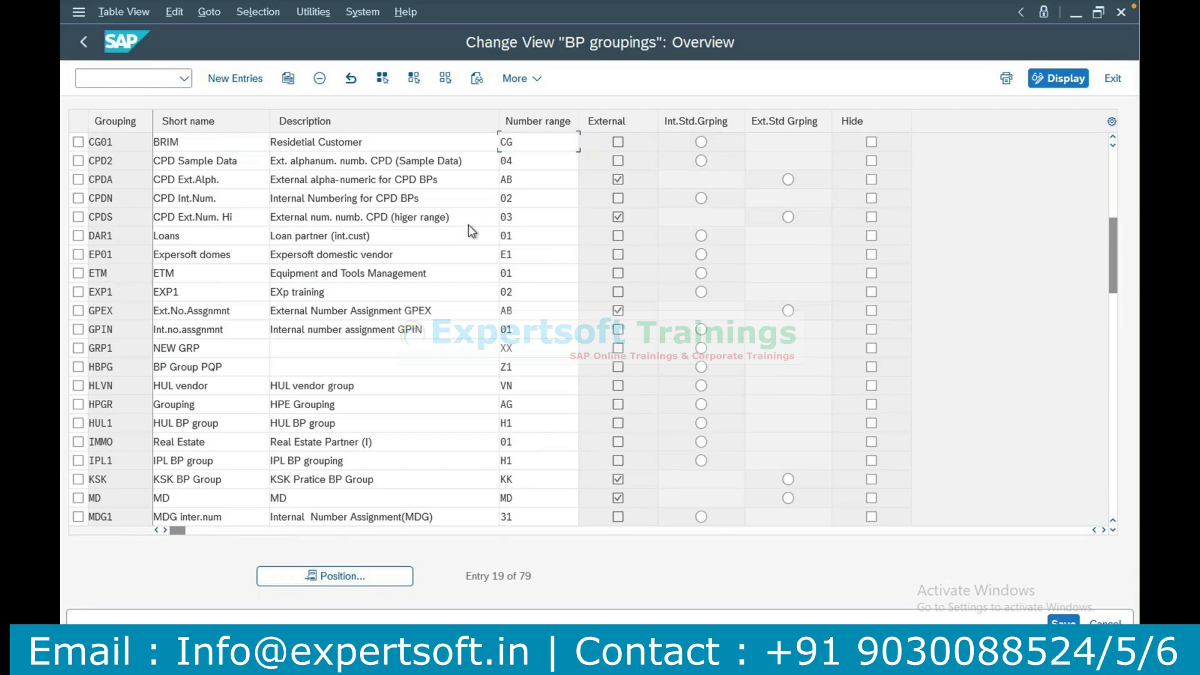
key(F4)
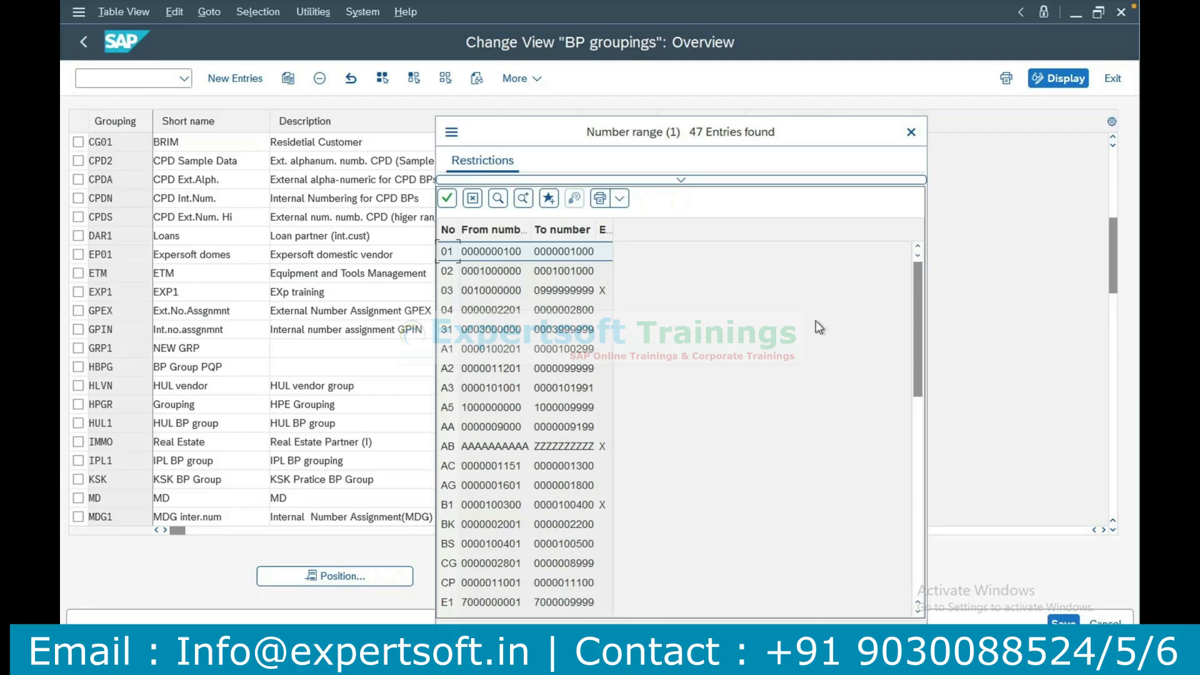
click(911, 132)
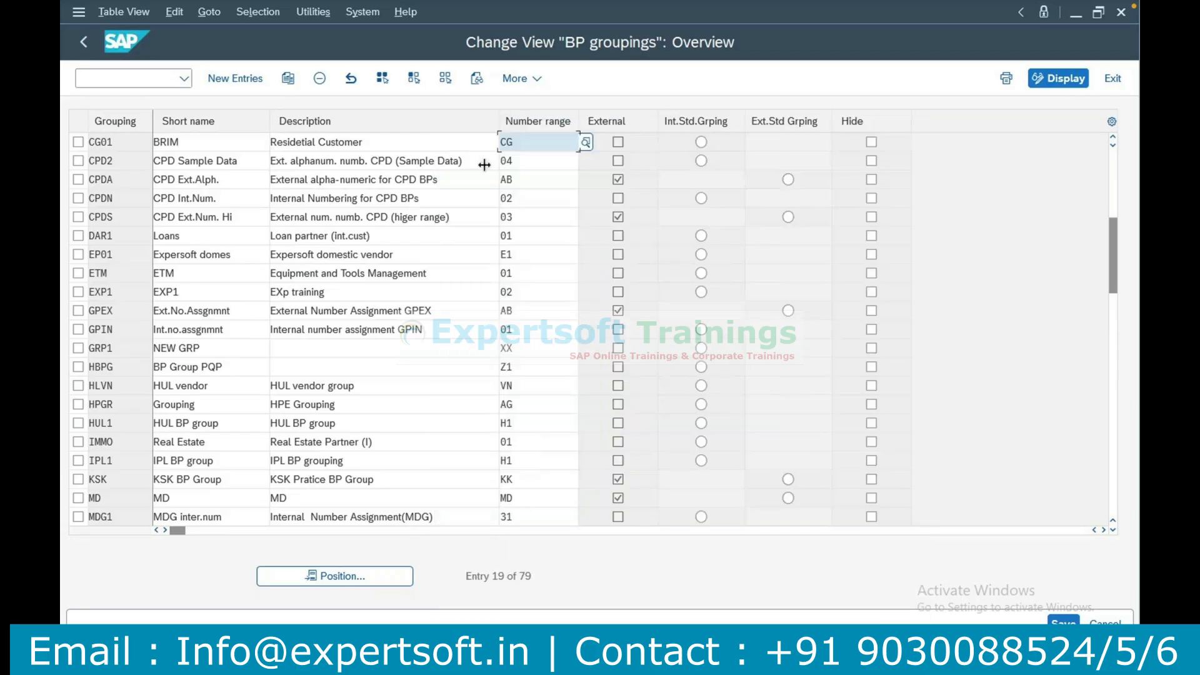
Open transaction BP in a new session and check it against the BP groupings window.
click(148, 85)
text(/obp)
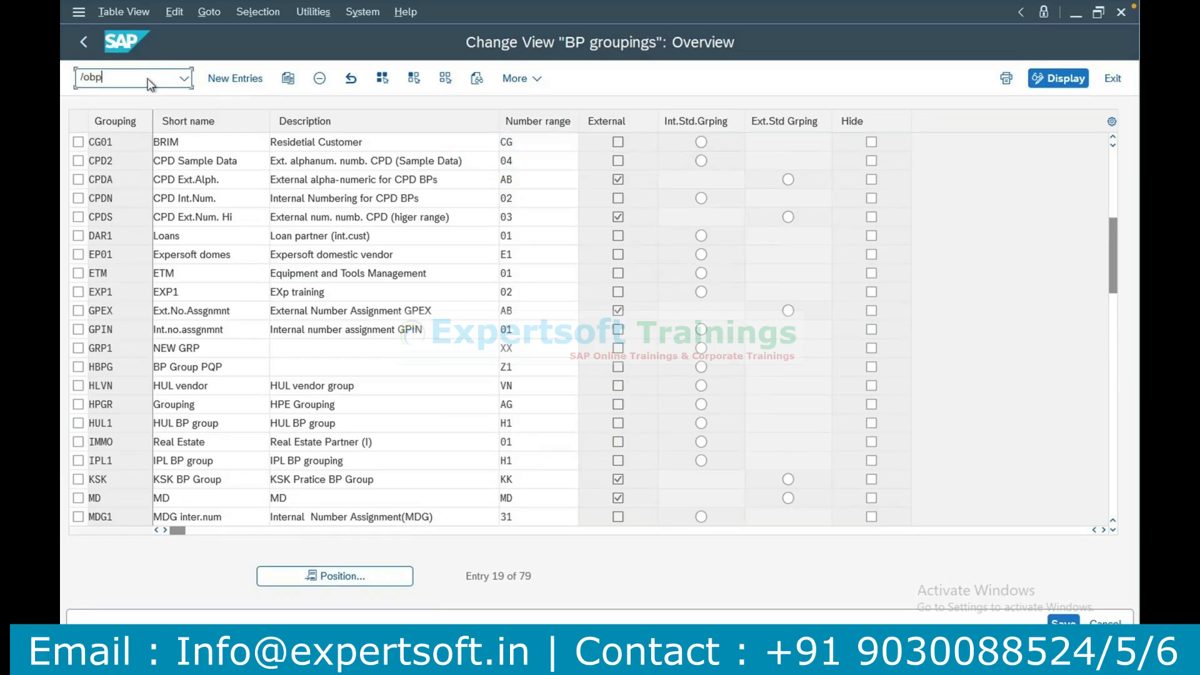
key(Return)
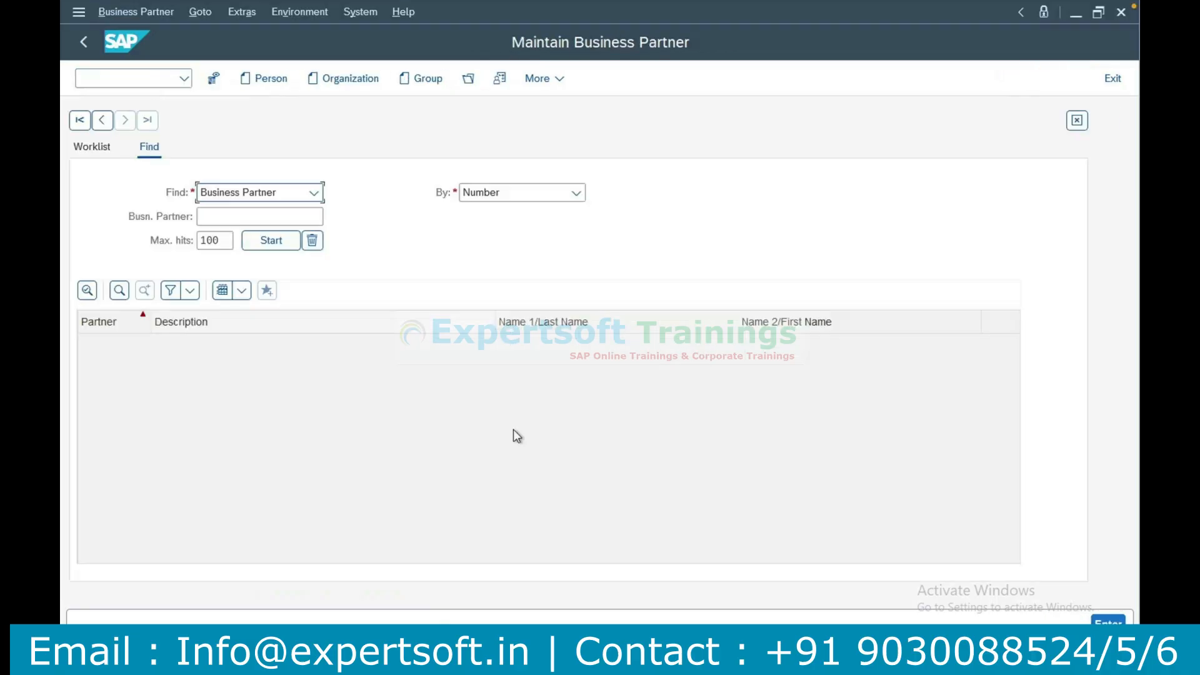
click(556, 661)
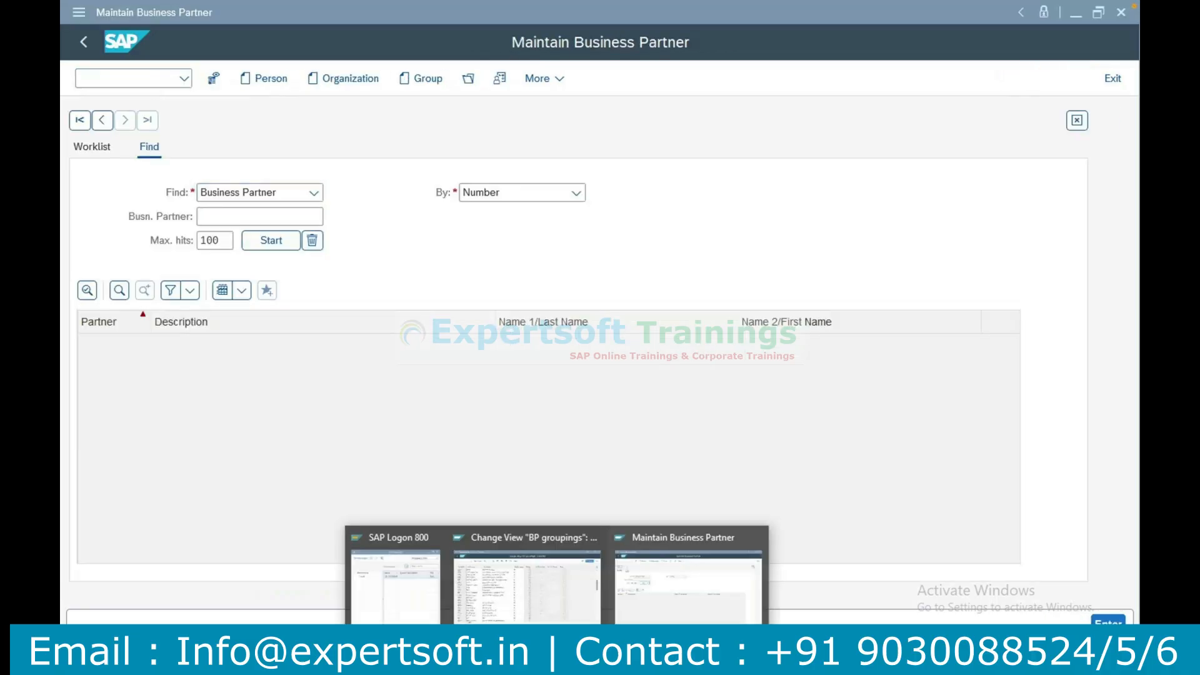
click(529, 597)
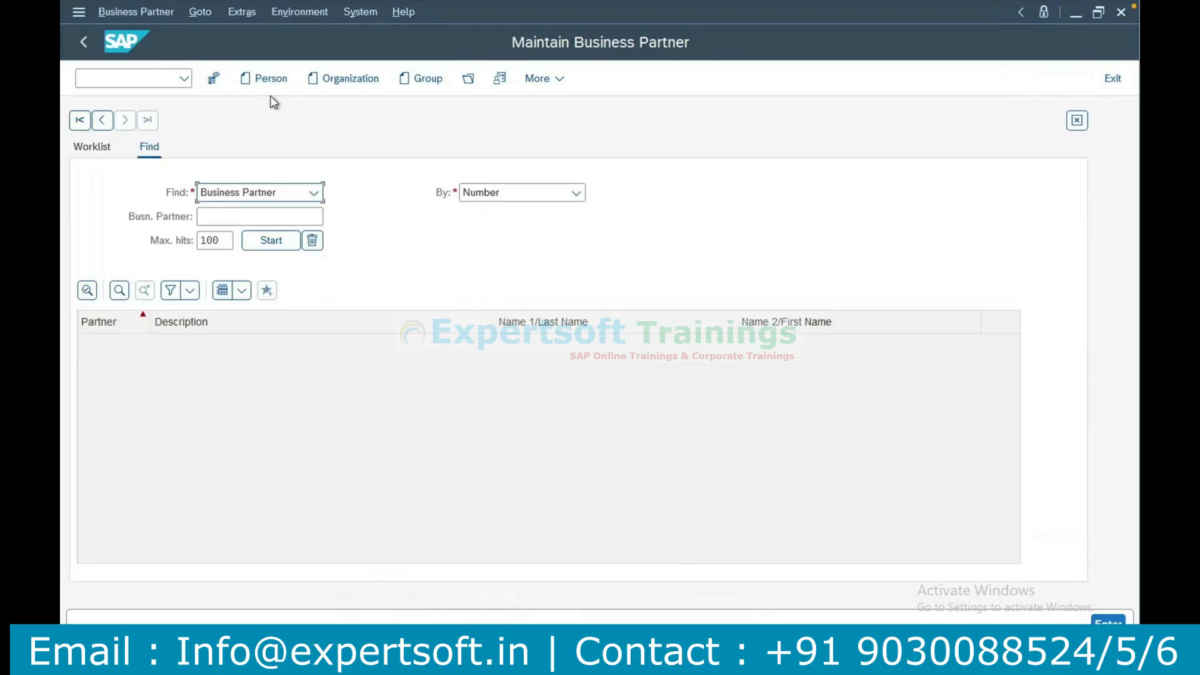
Start creating a person business partner and examine the available groupings, keeping BRIM.
click(265, 81)
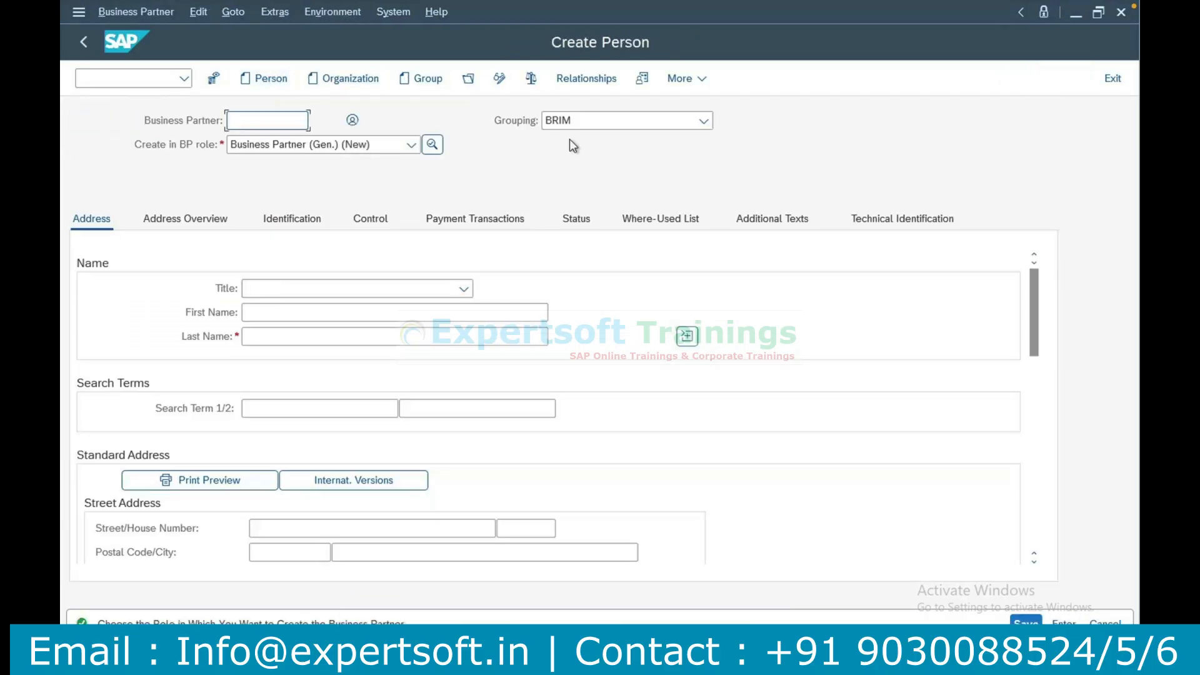
click(608, 123)
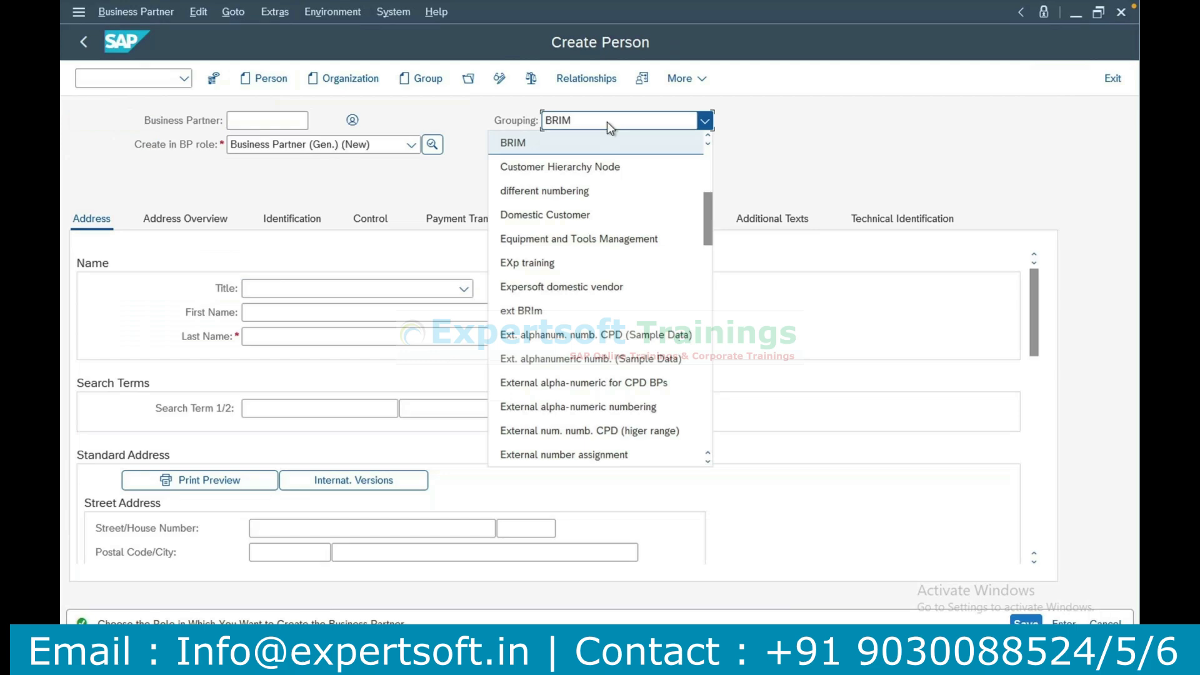
click(742, 150)
Switch to the BP groupings window and check the short name of grouping CG01.
mouse_move(522, 662)
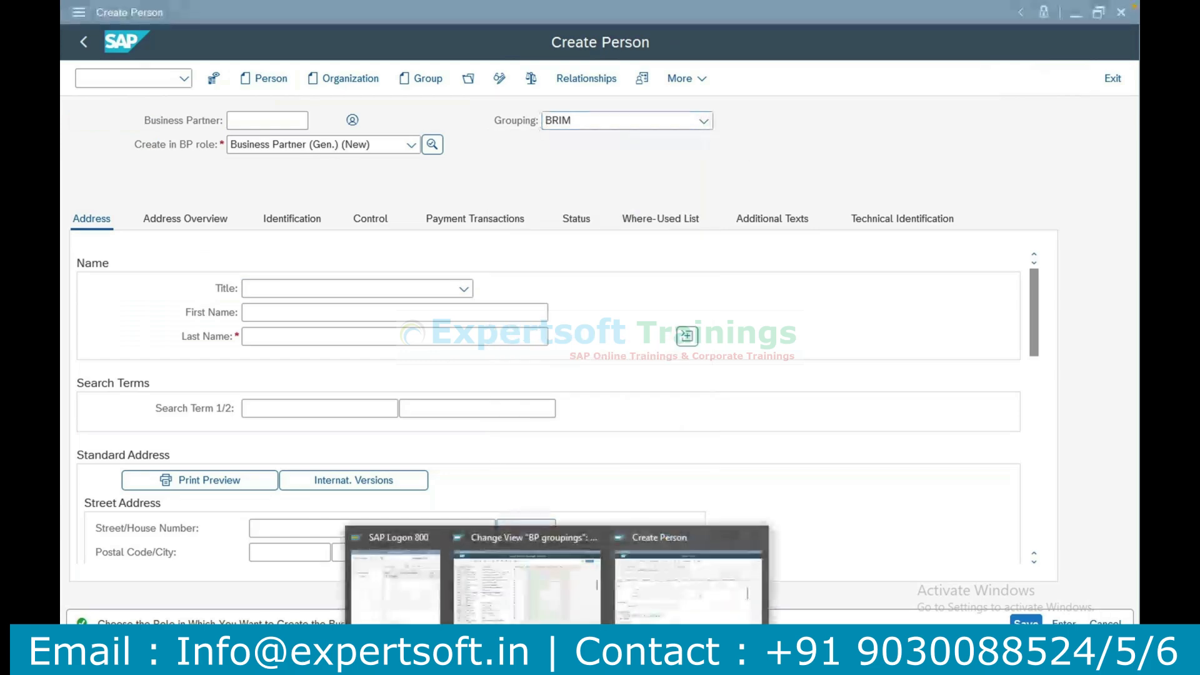
click(568, 598)
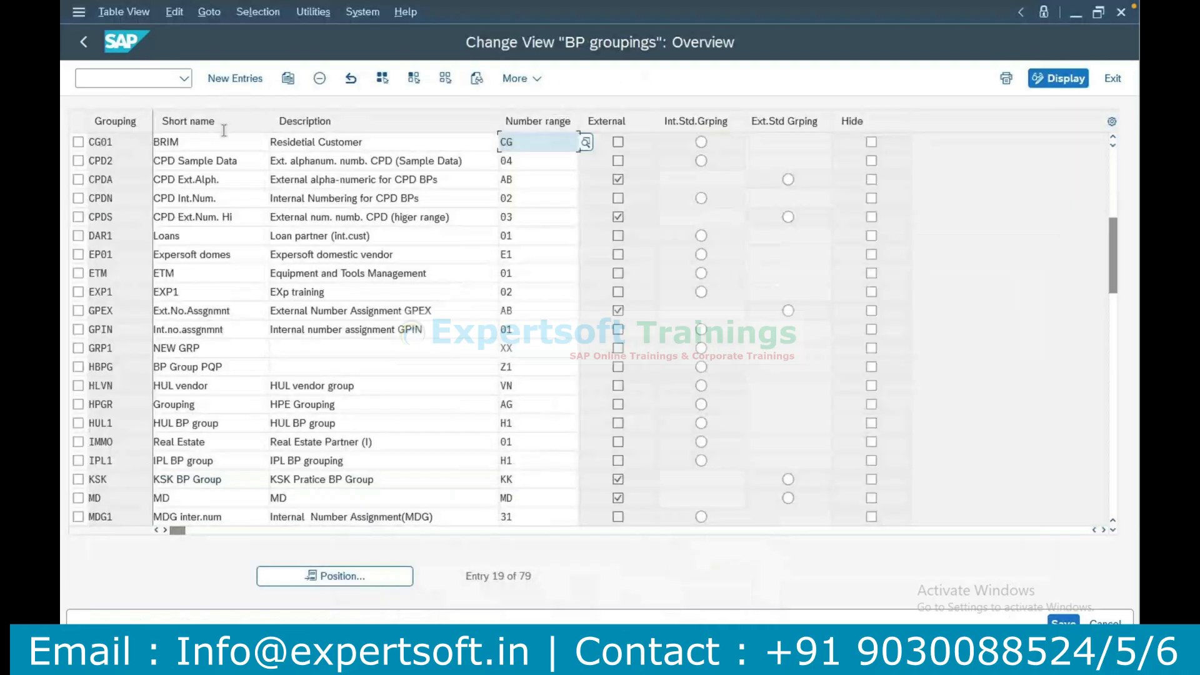
click(202, 142)
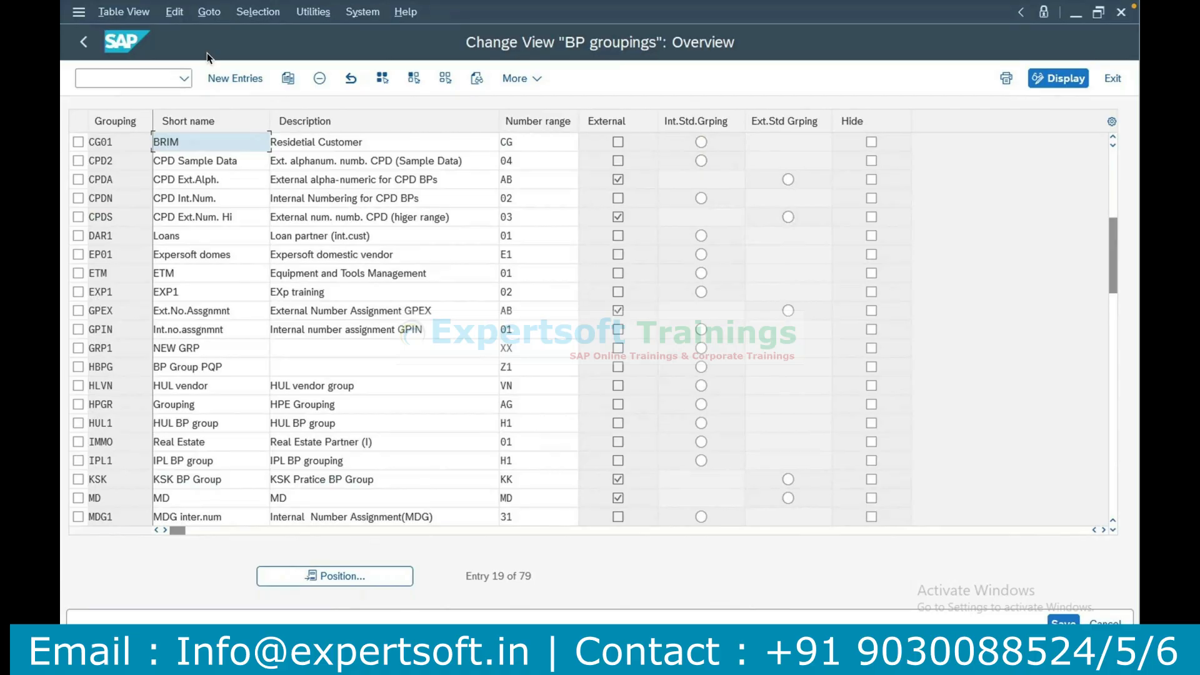
click(80, 8)
click(396, 64)
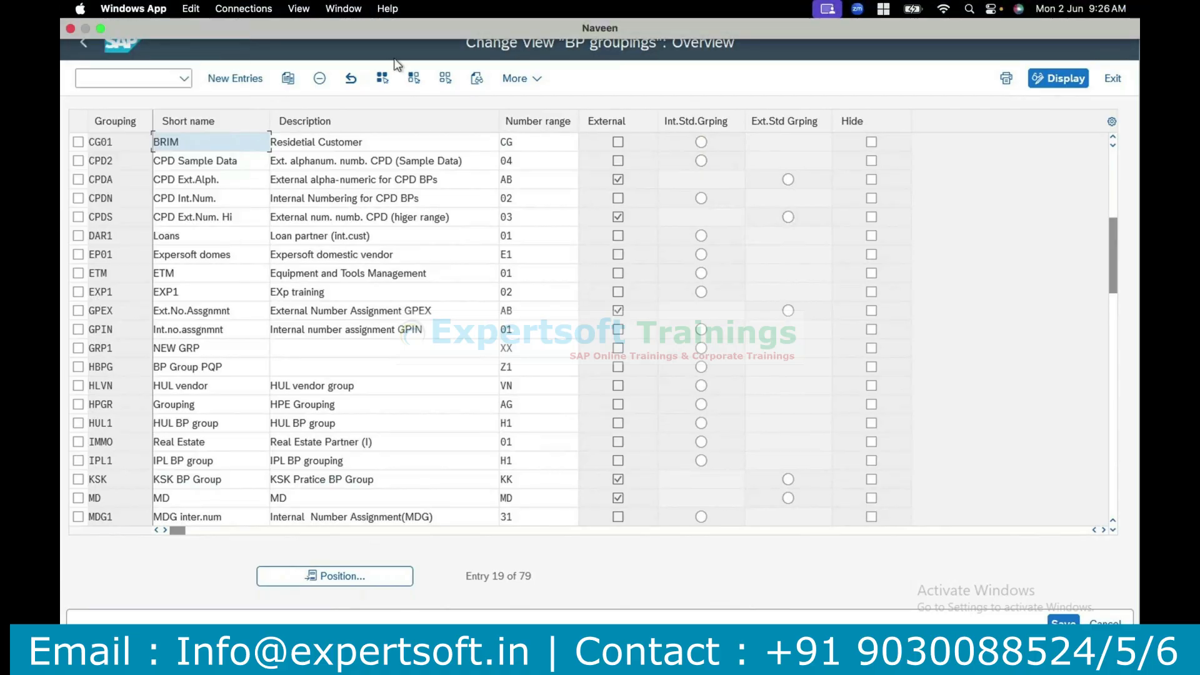
click(78, 12)
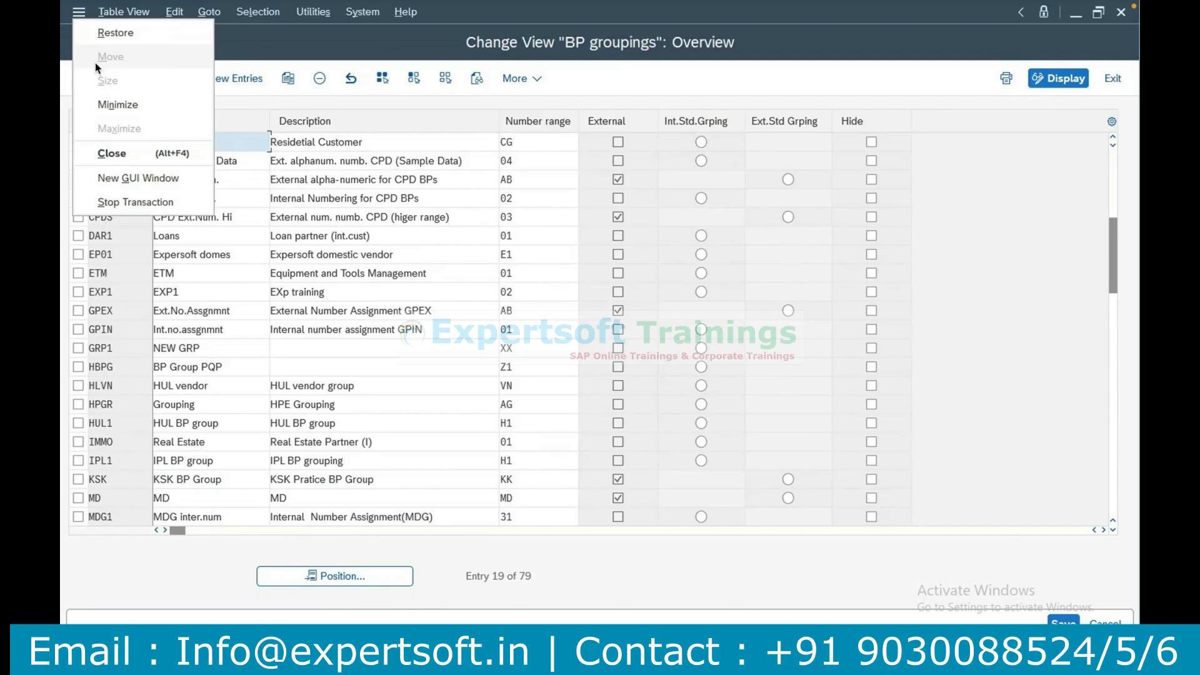
click(400, 14)
click(451, 48)
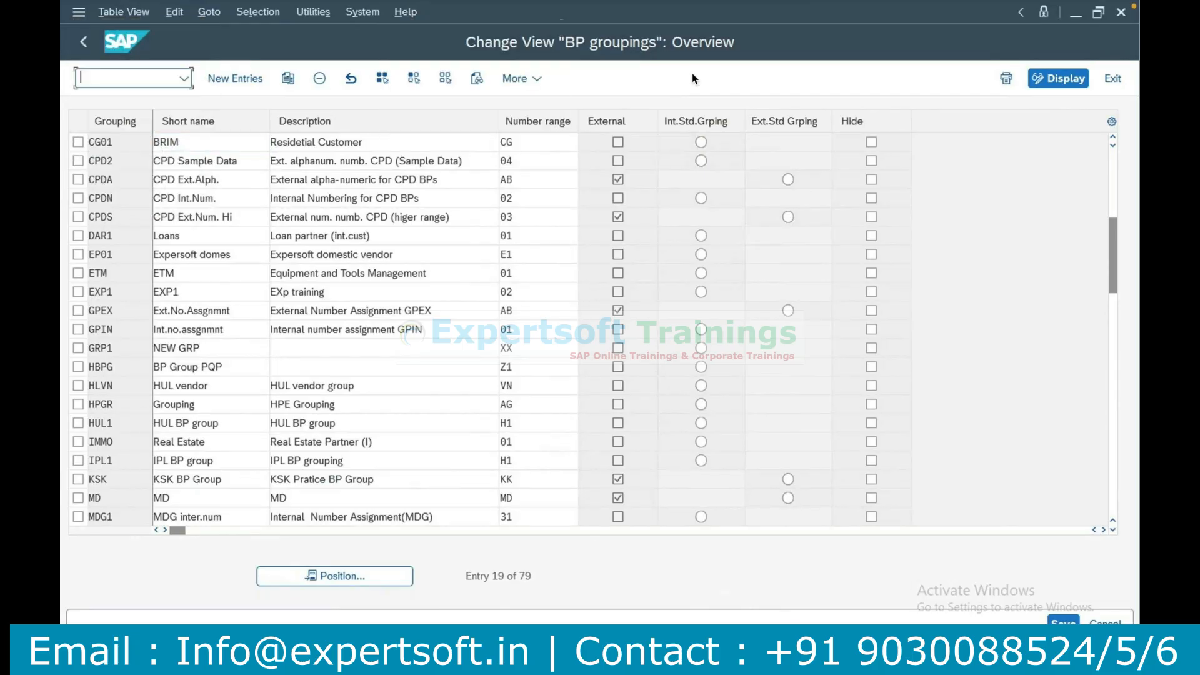
Return to the implementation guide and look through the SAP GUI settings and actions.
click(89, 44)
click(754, 80)
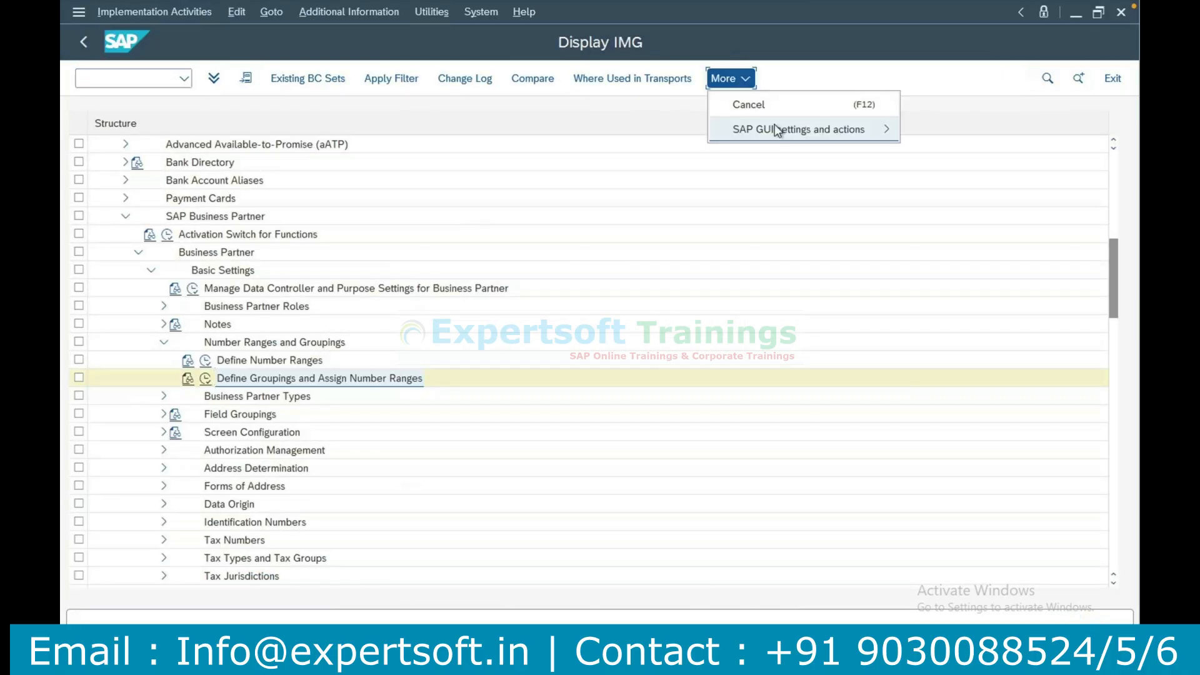
click(774, 127)
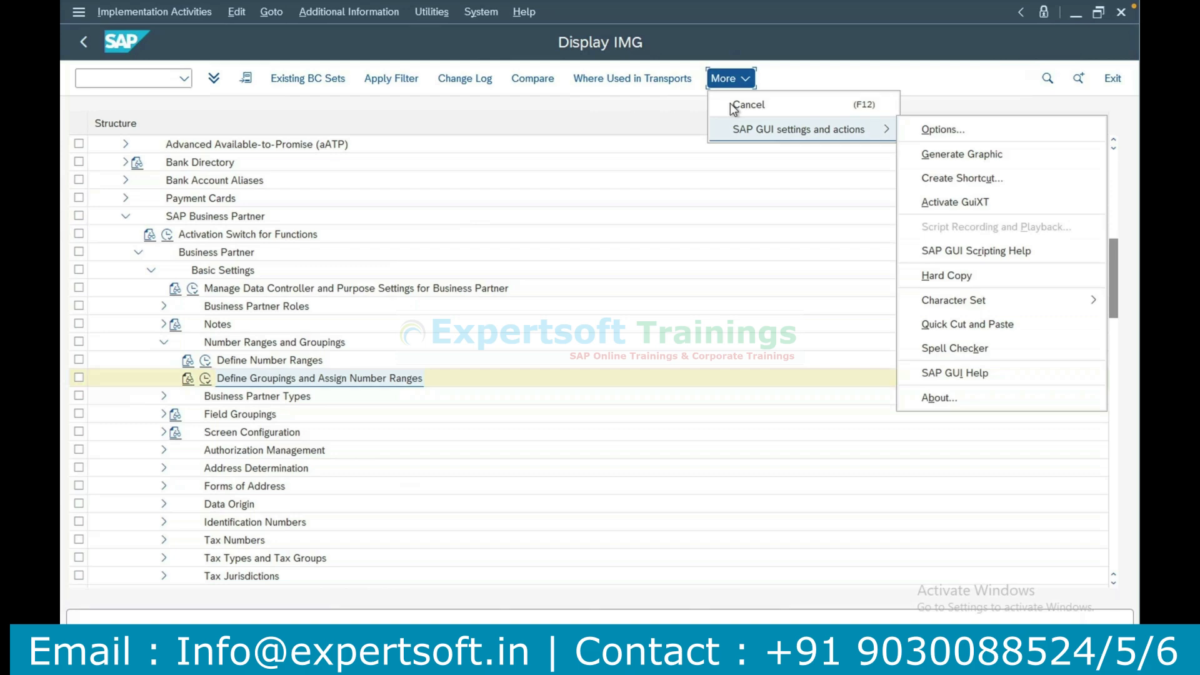
click(428, 60)
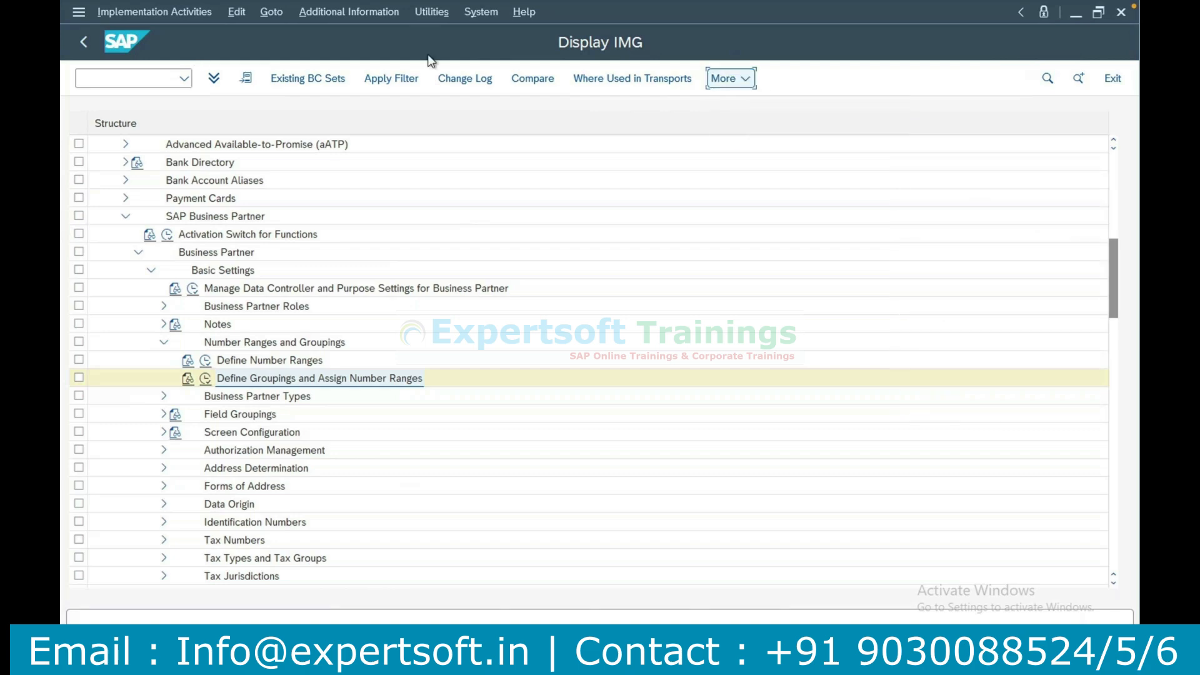
Leave the implementation guide and return to the SAP Easy Access screen.
click(484, 14)
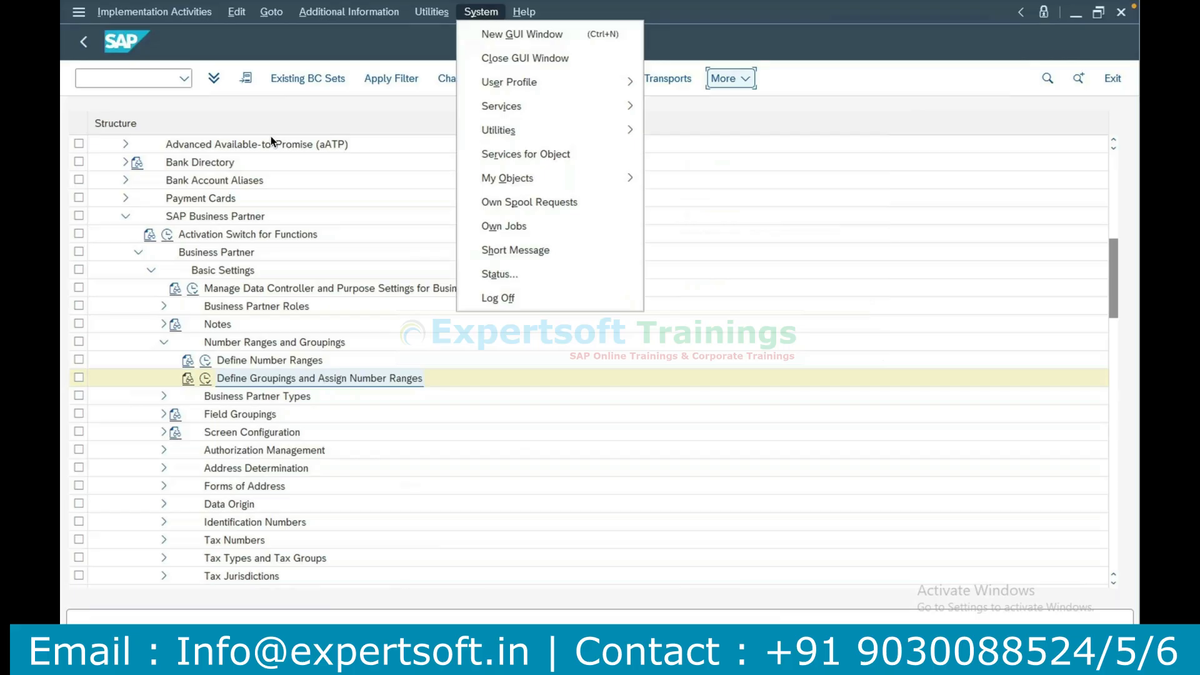
click(200, 44)
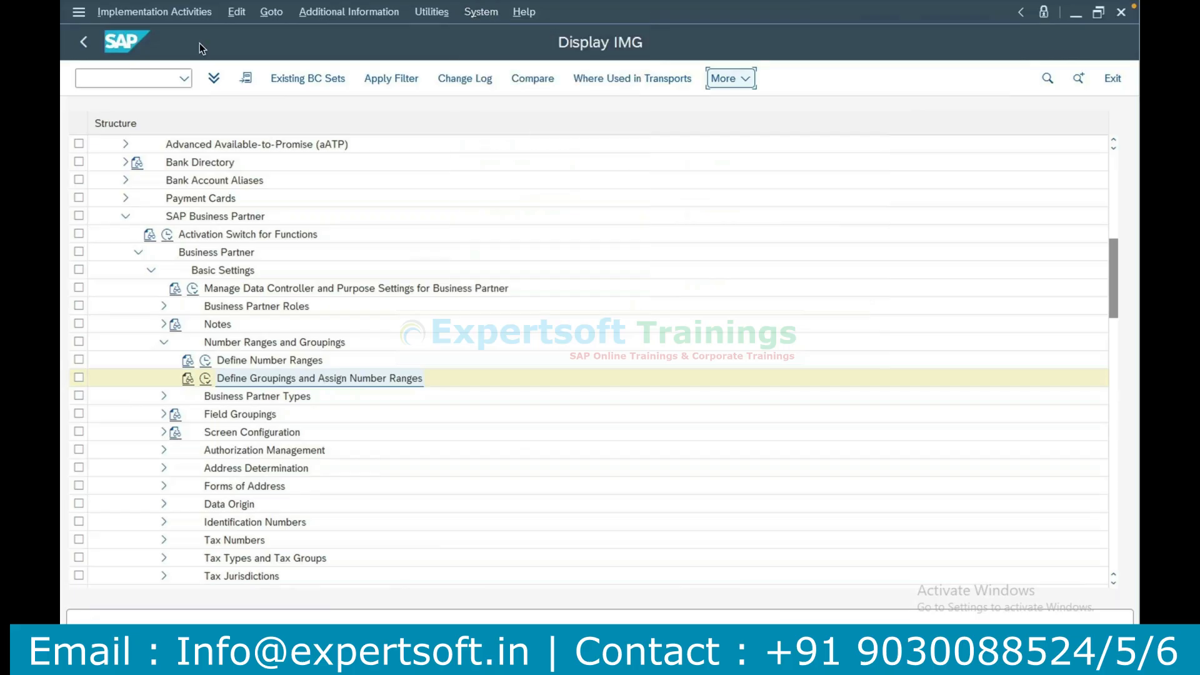
click(83, 44)
click(84, 44)
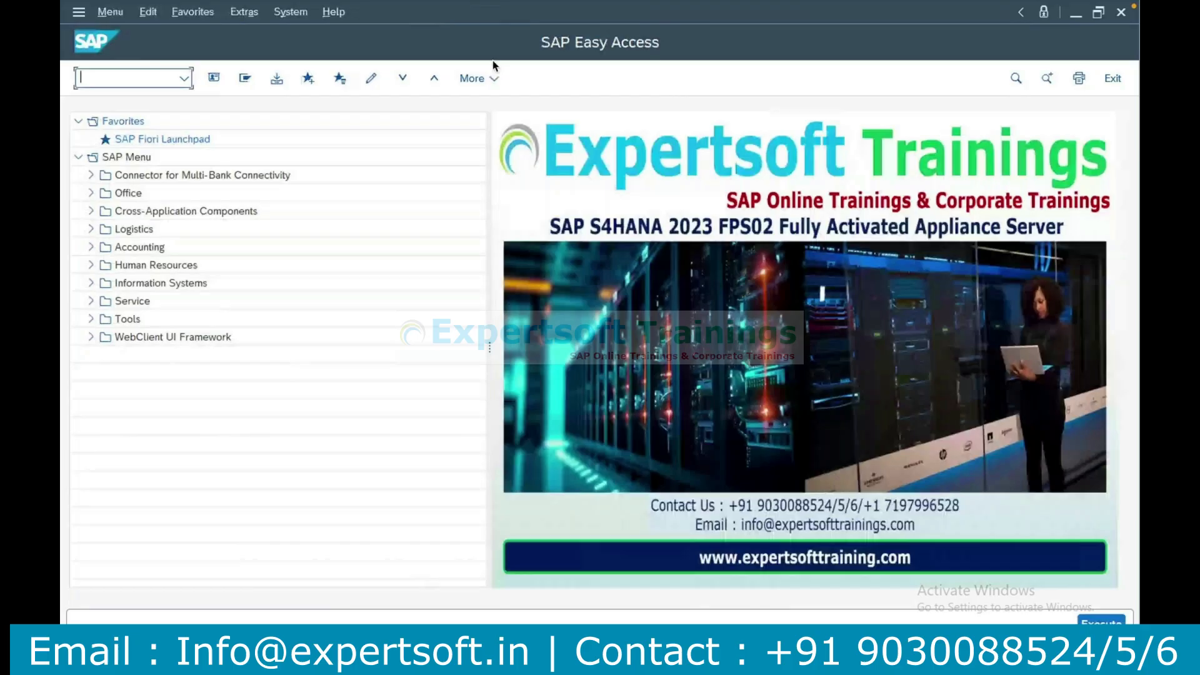
Set the SAP GUI theme to SAP Signature Theme in the options and apply it.
click(494, 78)
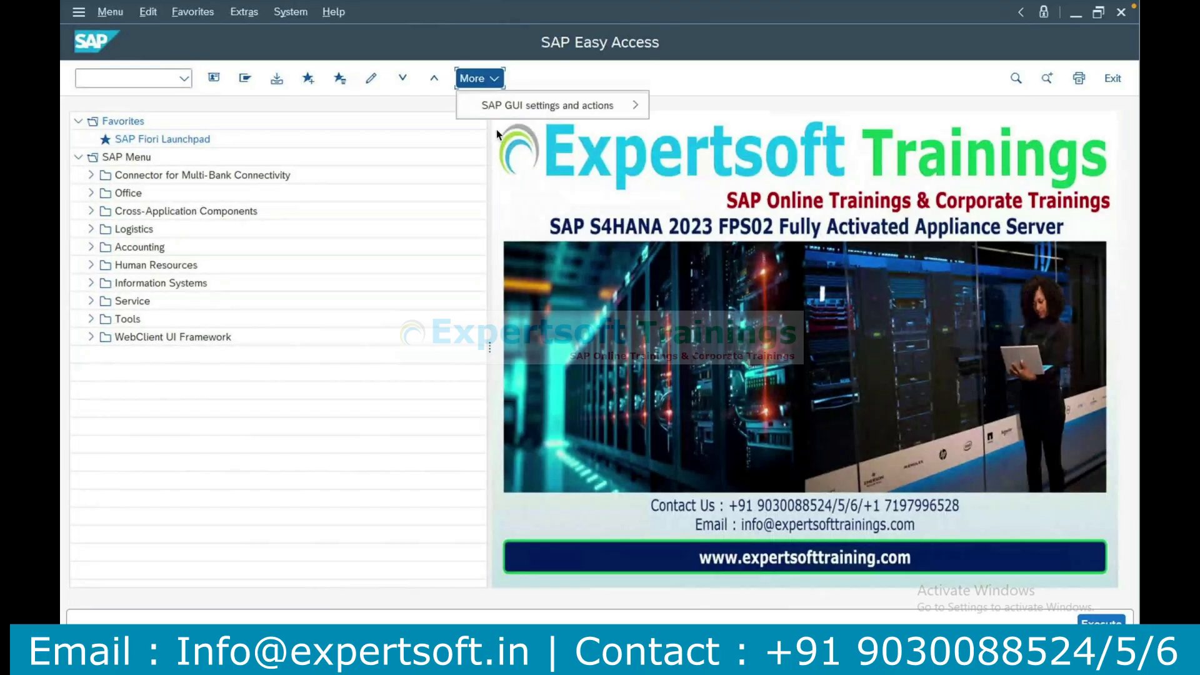
mouse_move(625, 113)
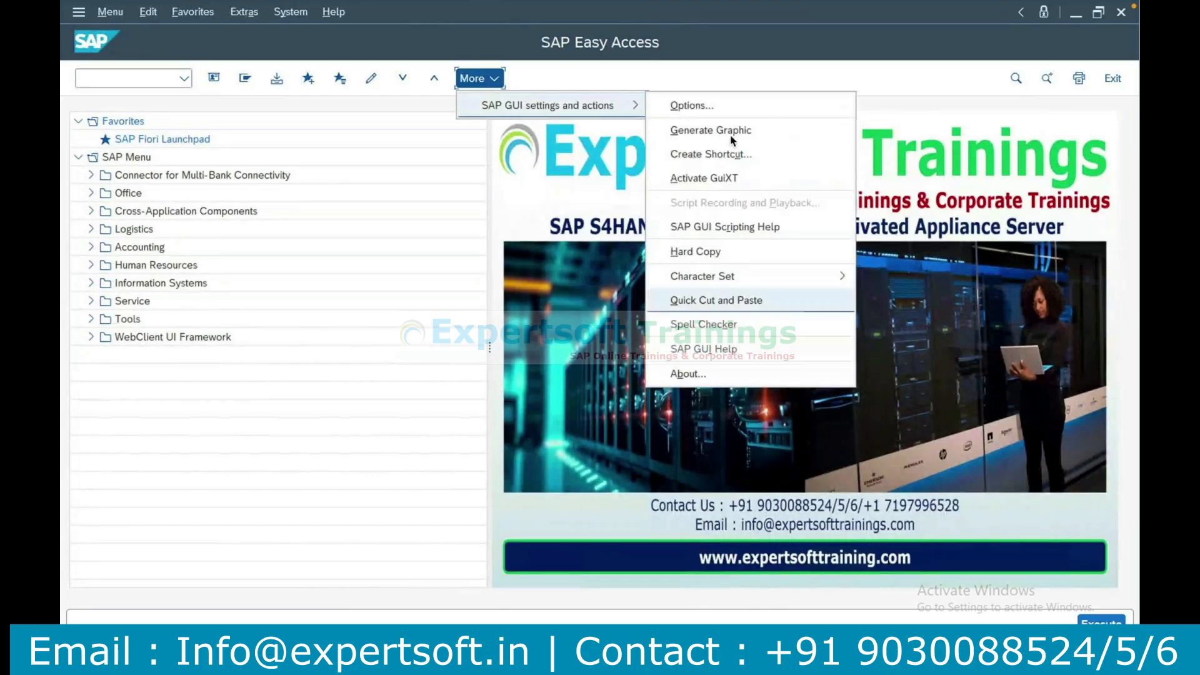
click(703, 104)
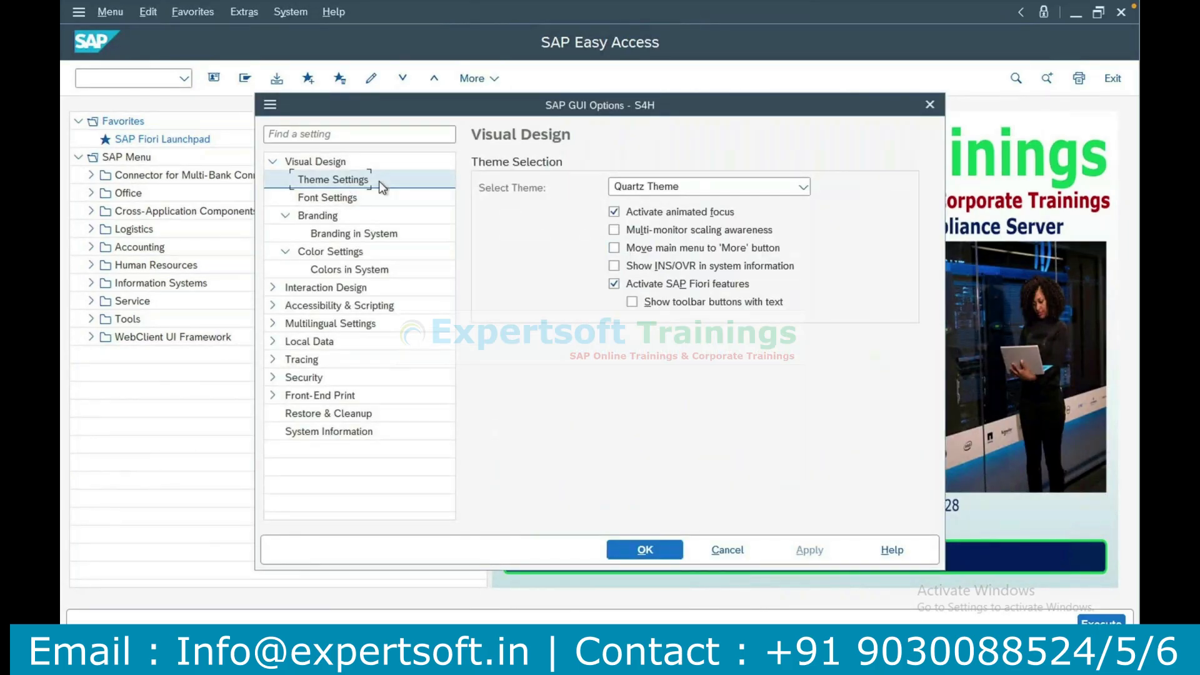
click(803, 188)
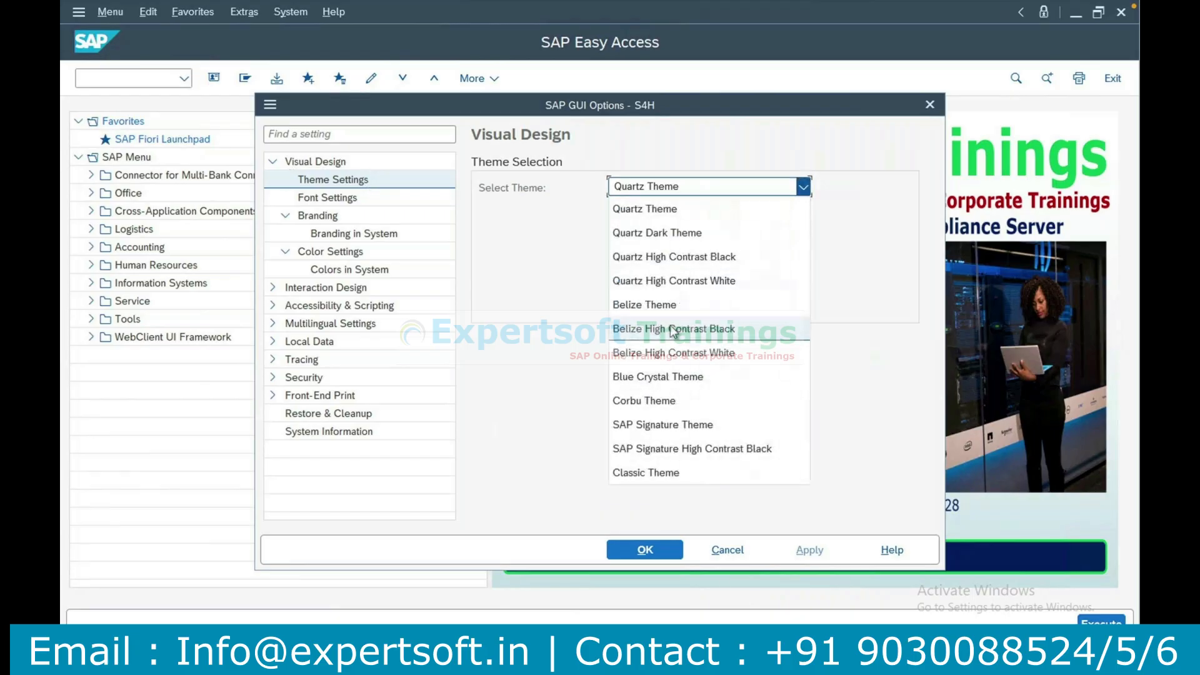
click(655, 424)
click(804, 551)
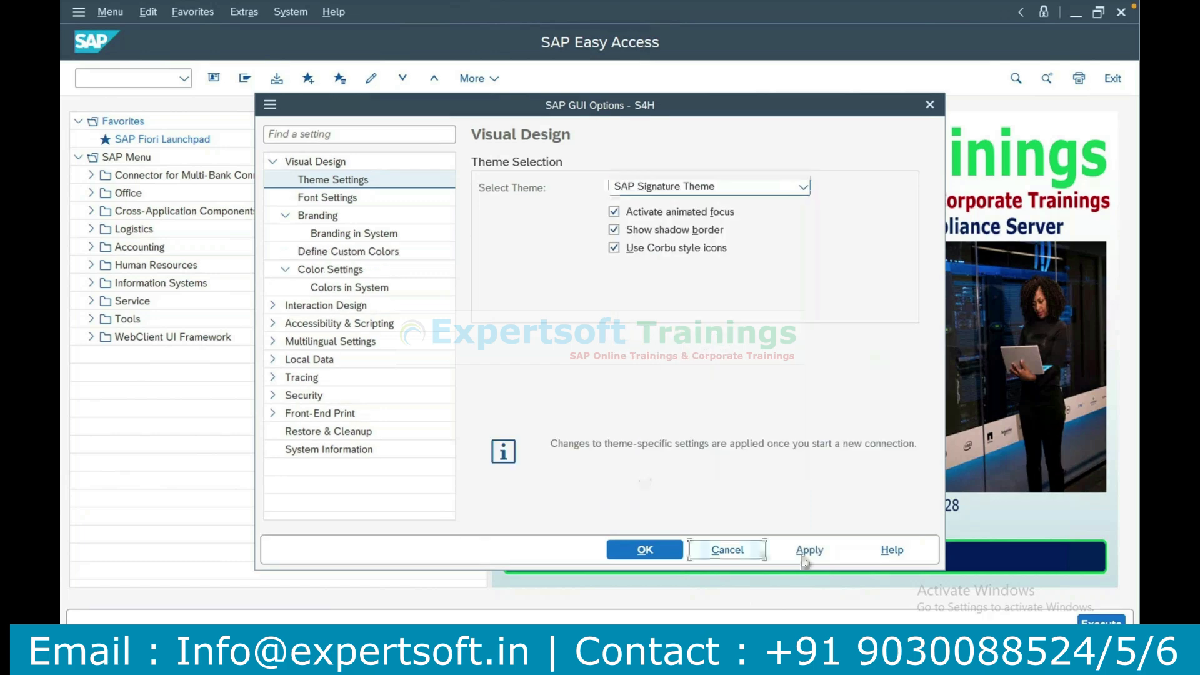
click(649, 553)
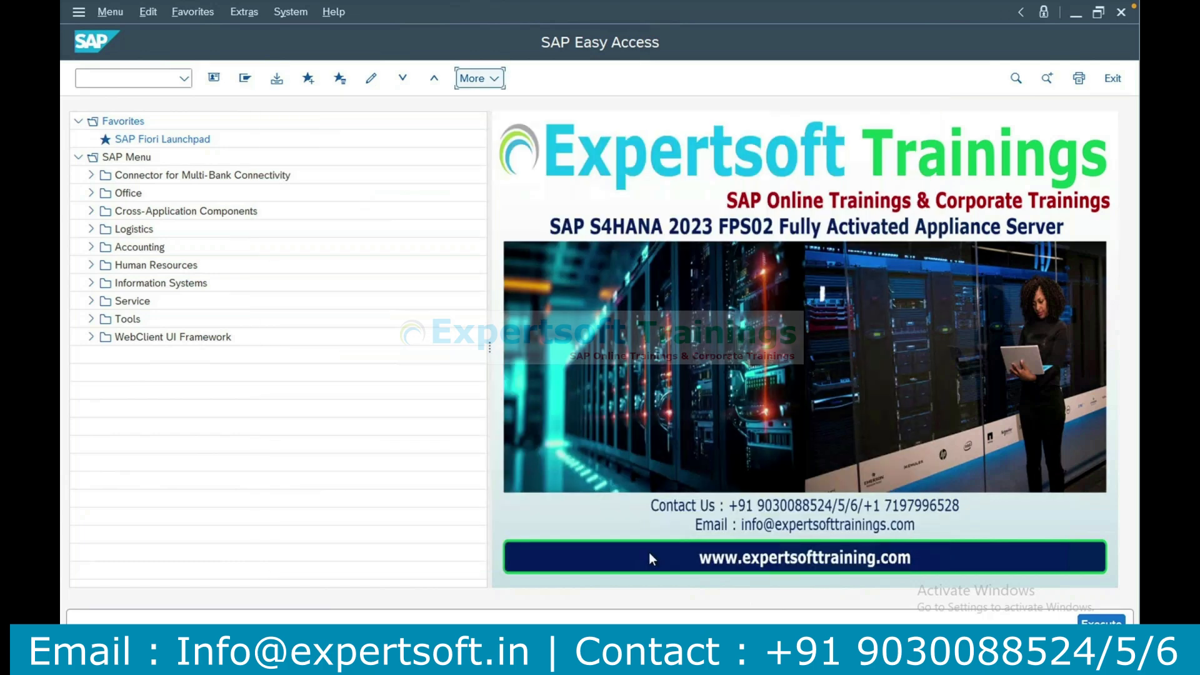
End all sessions with /nex and log on to 2023 S4H again with the user name and account password.
text(/nex)
key(Return)
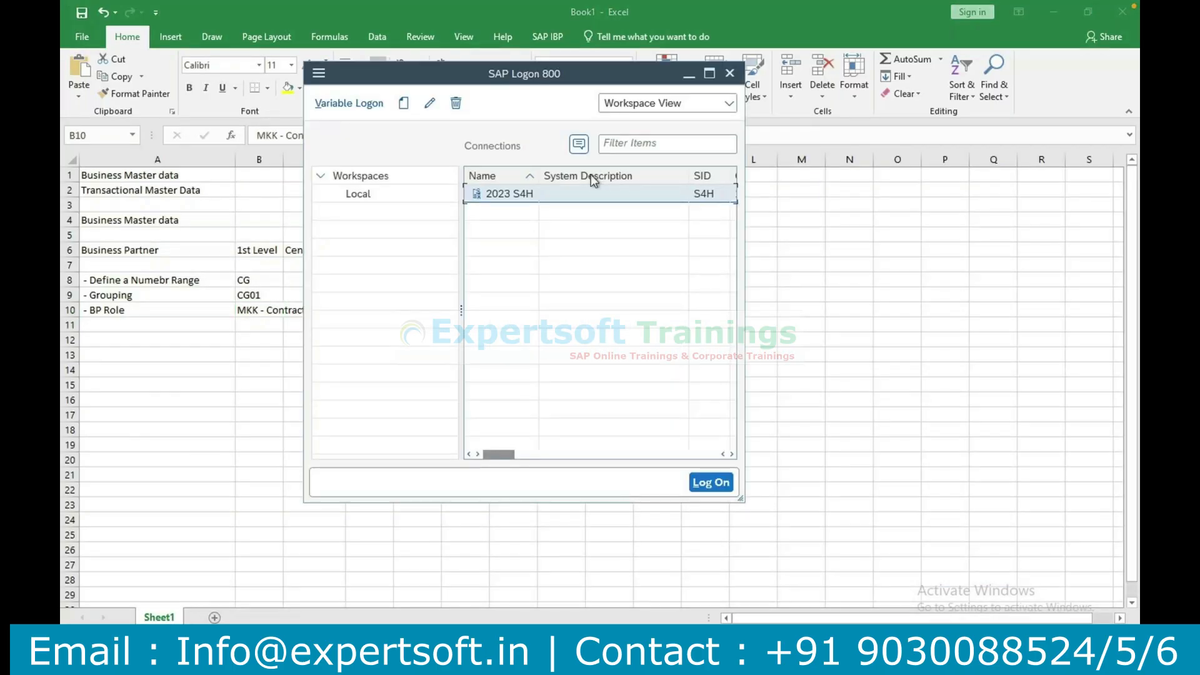
double_click(594, 191)
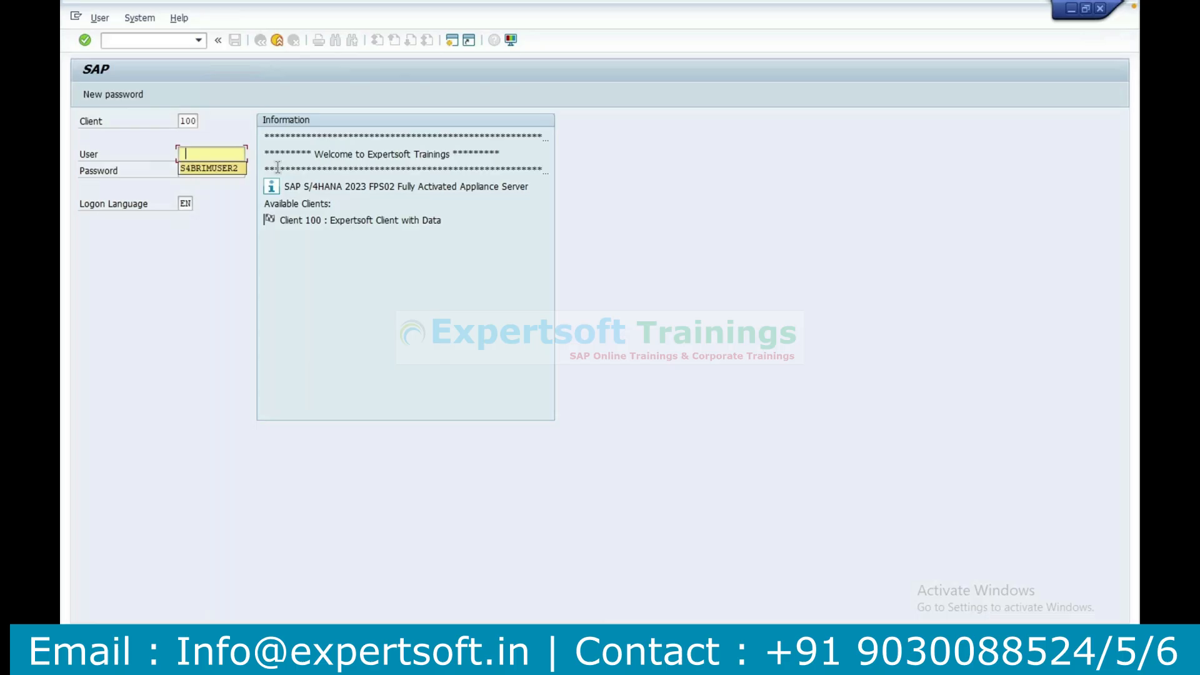
key(Tab)
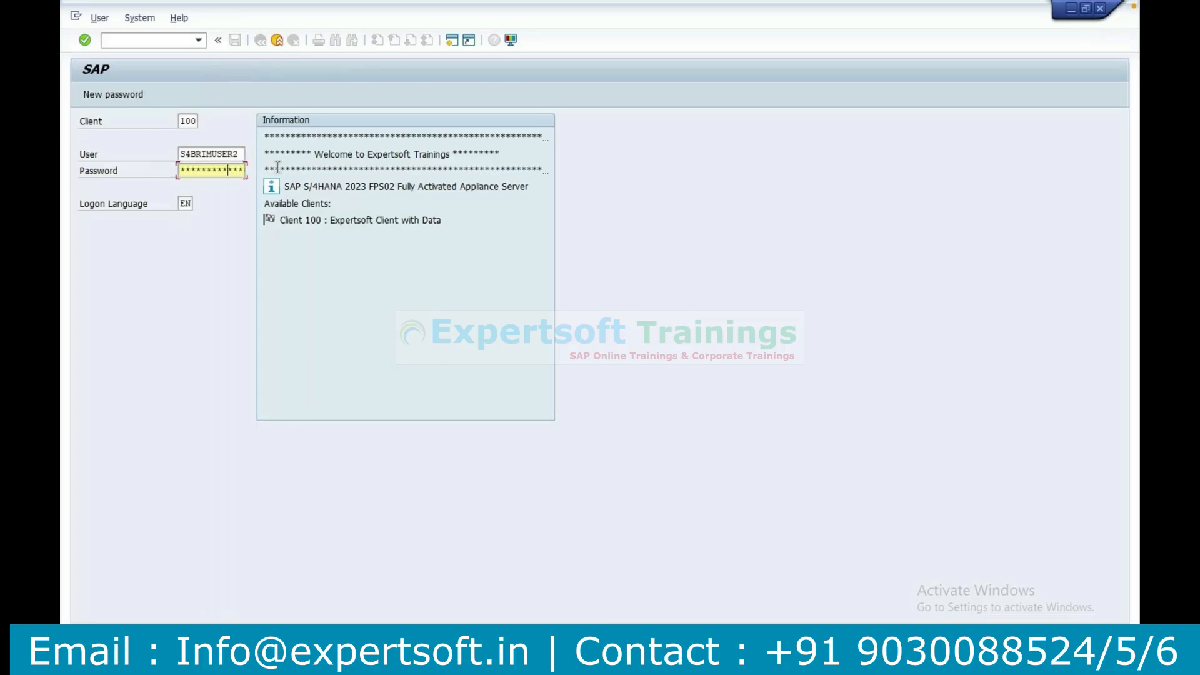
key(Return)
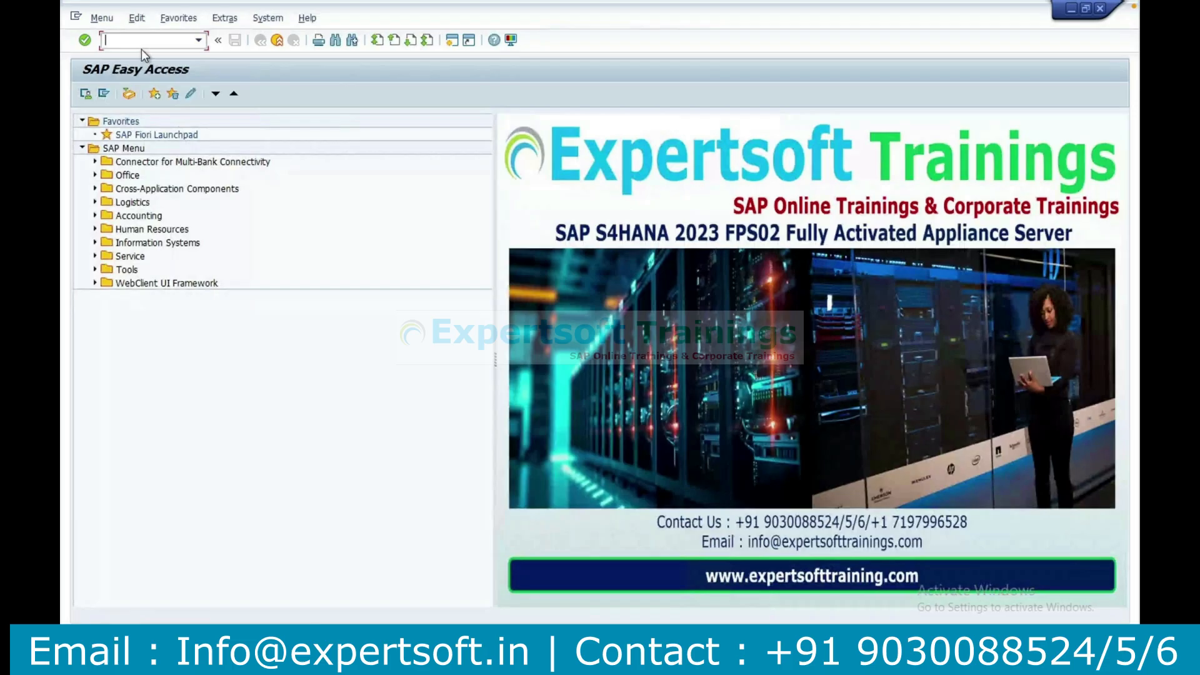
Start transaction SPRO and open the SAP Reference IMG.
text(spor)
key(BackSpace)
key(BackSpace)
text(ro)
key(Return)
click(153, 95)
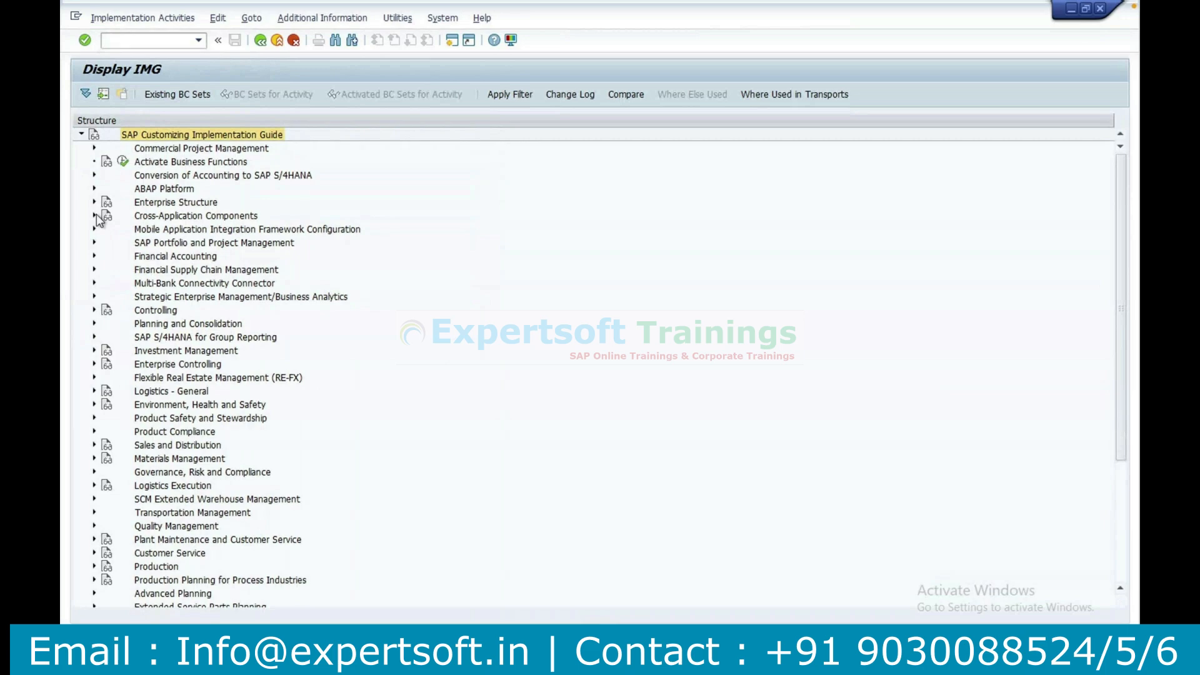
Open Define Groupings and Assign Number Ranges under Cross-Application Components, SAP Business Partner, Business Partner, Basic Settings, Number Ranges and Groupings.
click(95, 215)
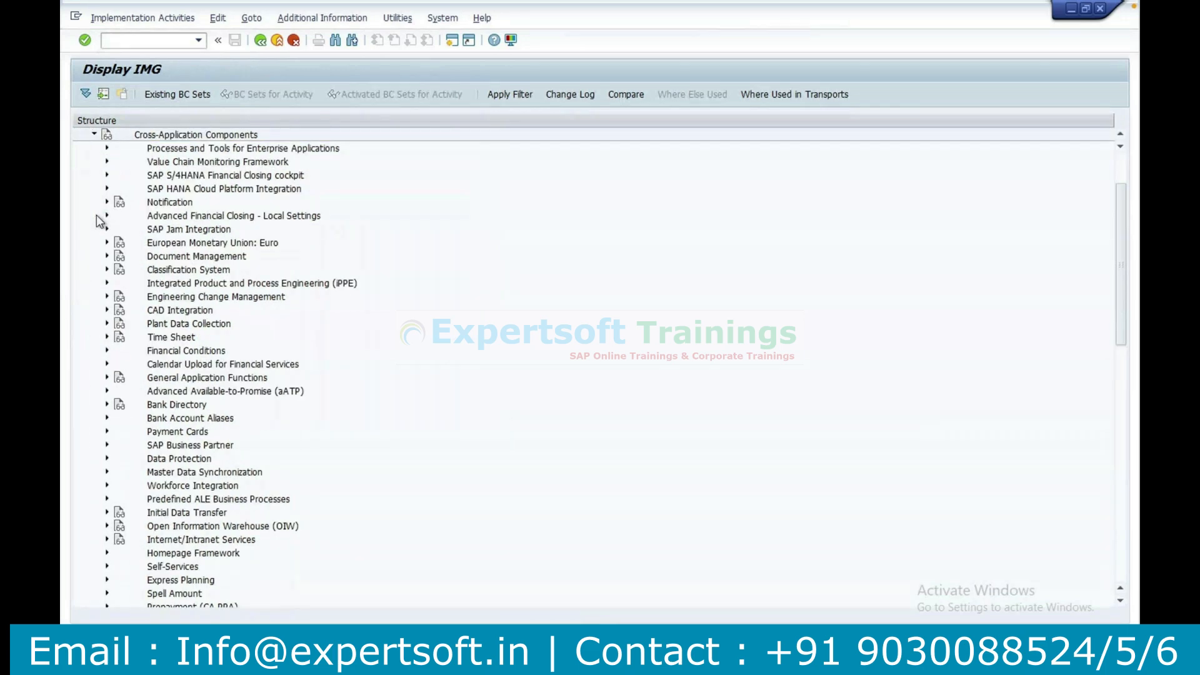
click(107, 445)
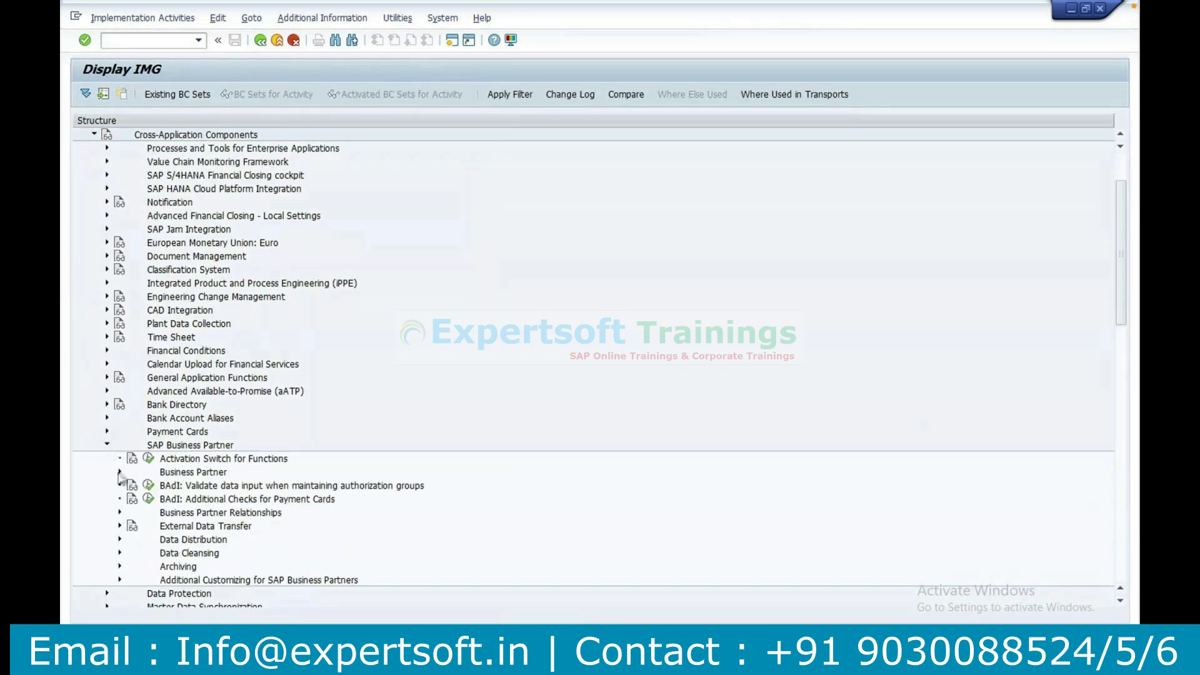
click(119, 472)
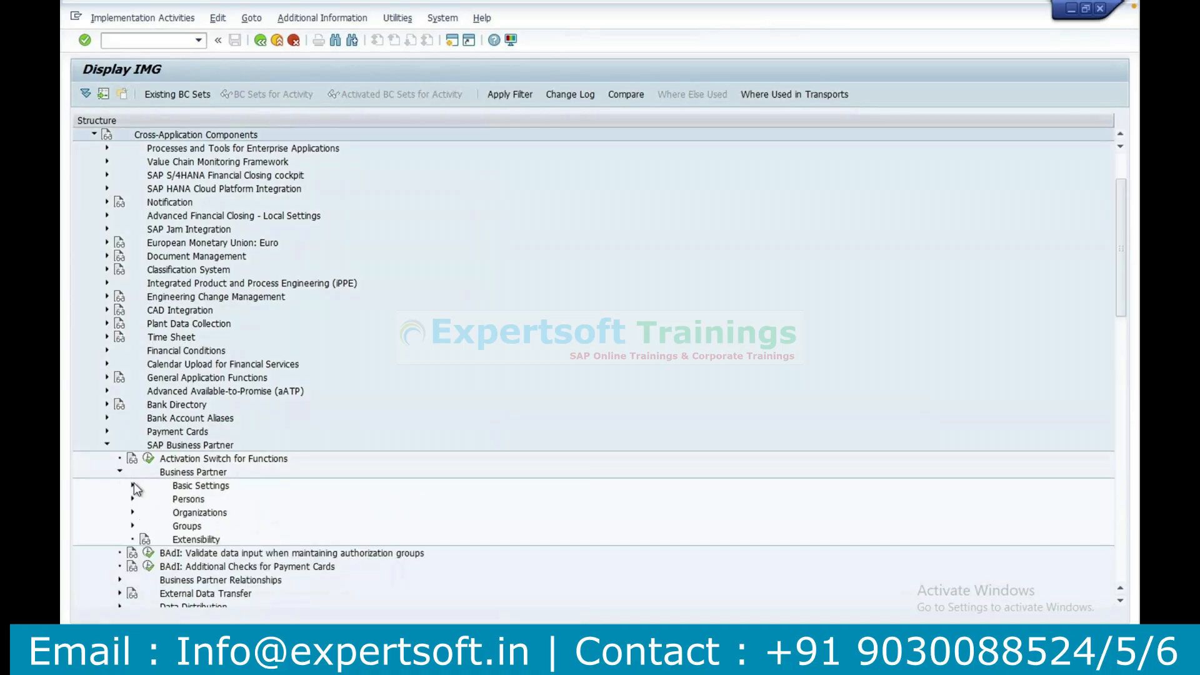
click(133, 486)
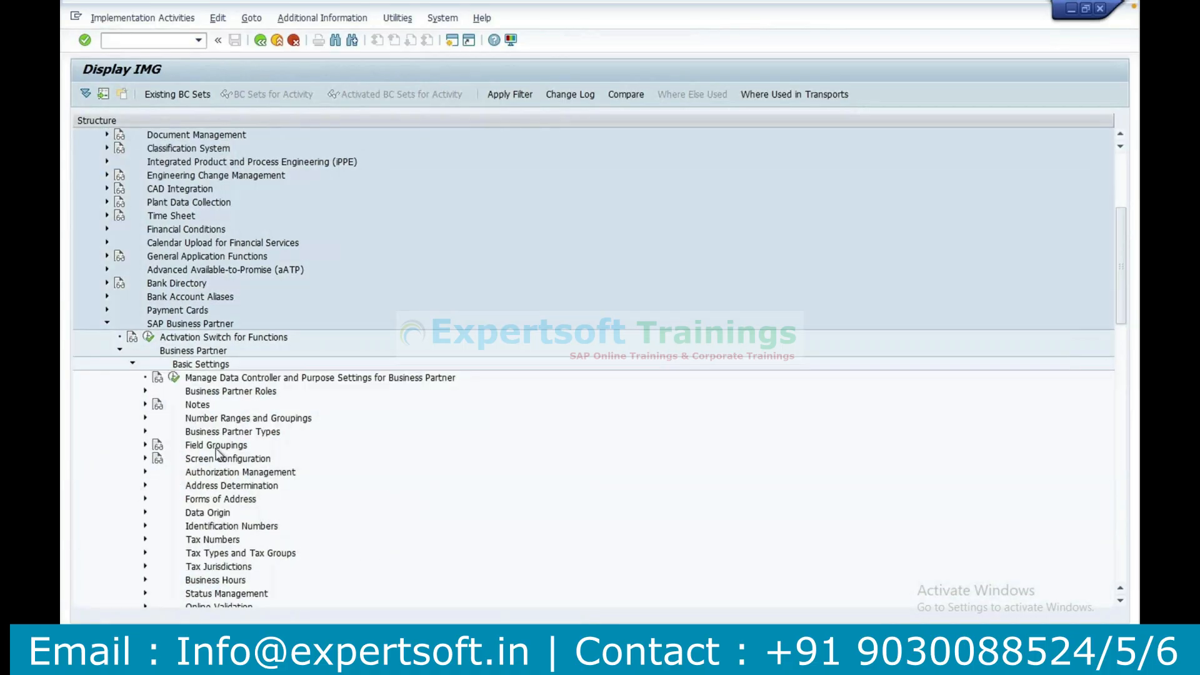
click(145, 418)
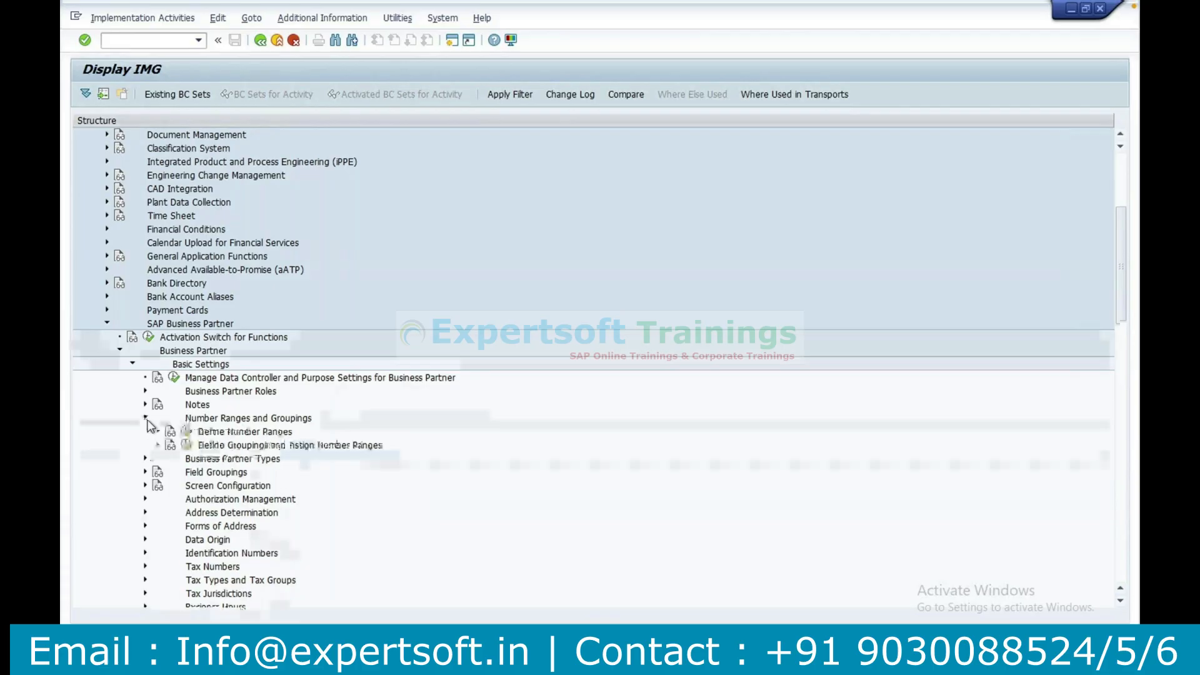
click(189, 446)
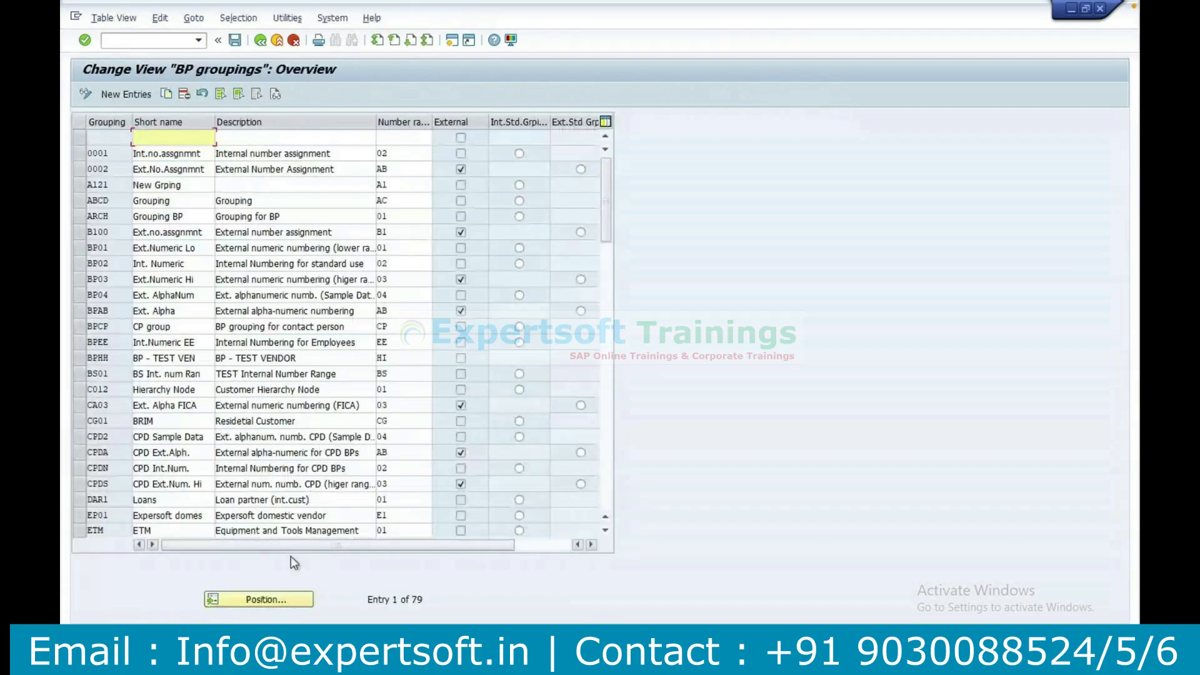
Position the BP groupings table at entry CG01.
click(300, 604)
text(CG01)
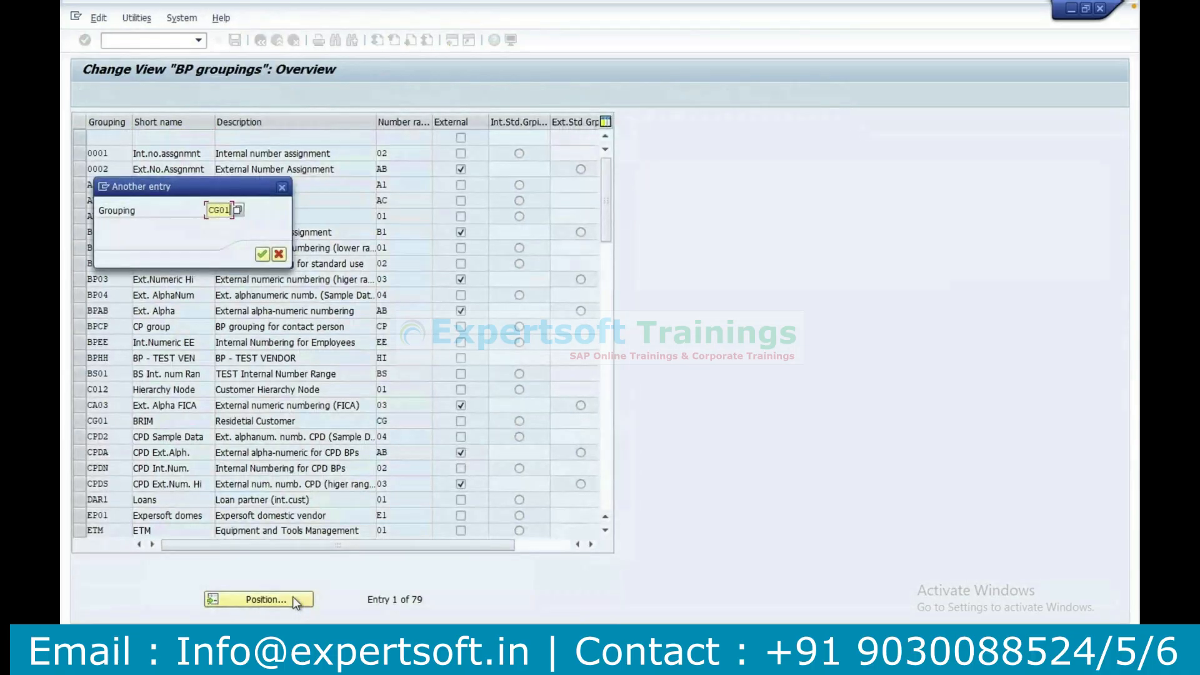
key(Return)
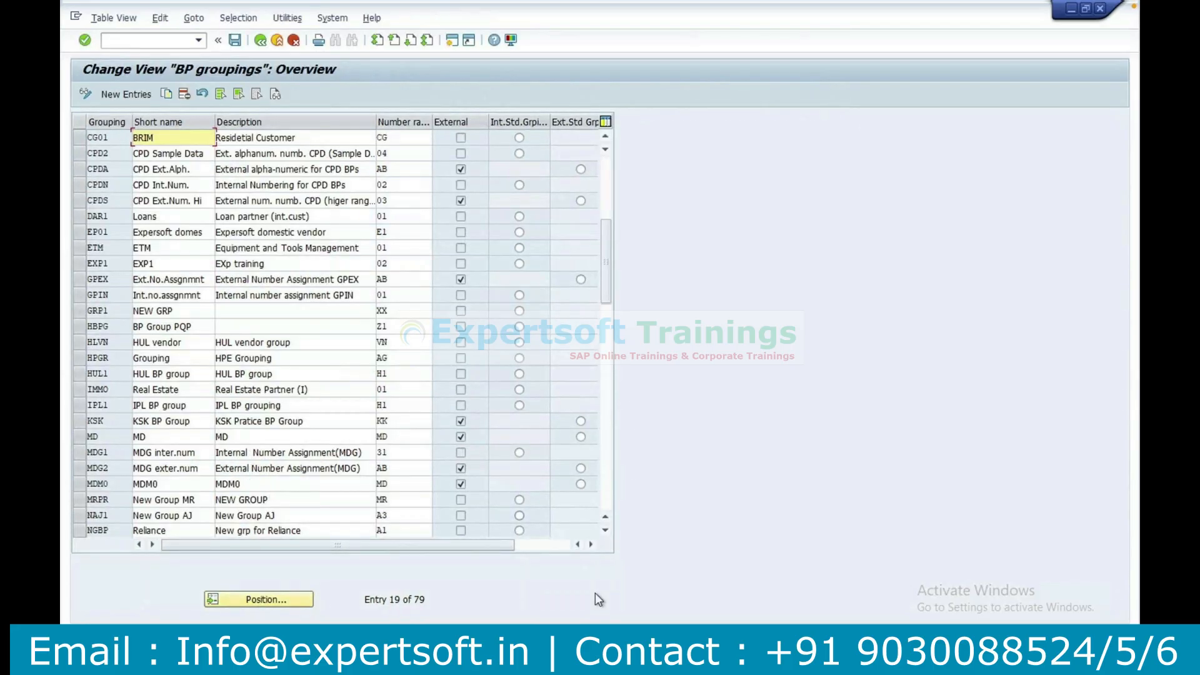
Open transaction BP in a new session, check the search criteria and start creating a person.
click(450, 41)
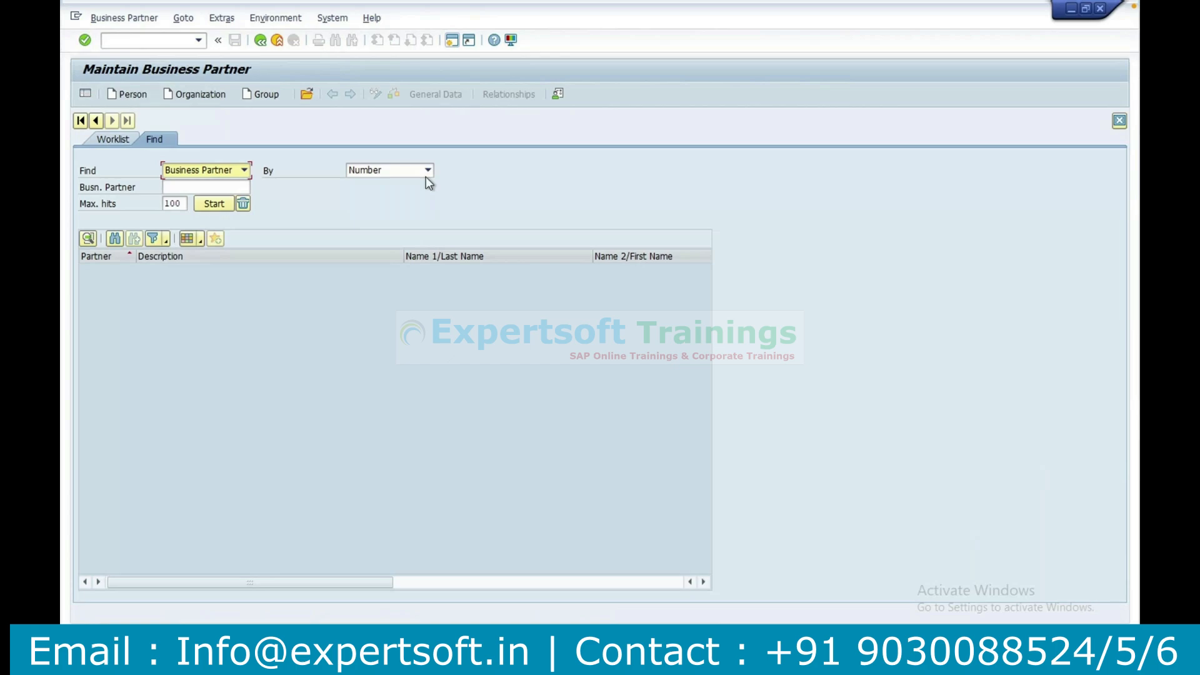
click(428, 170)
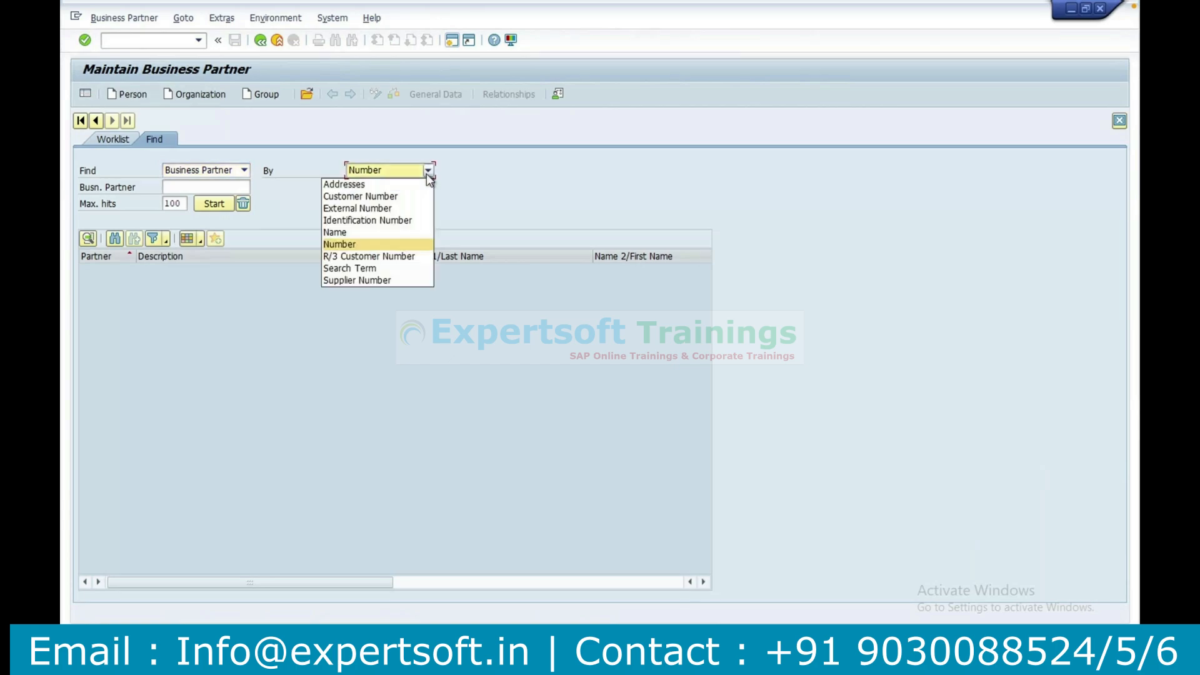
click(192, 189)
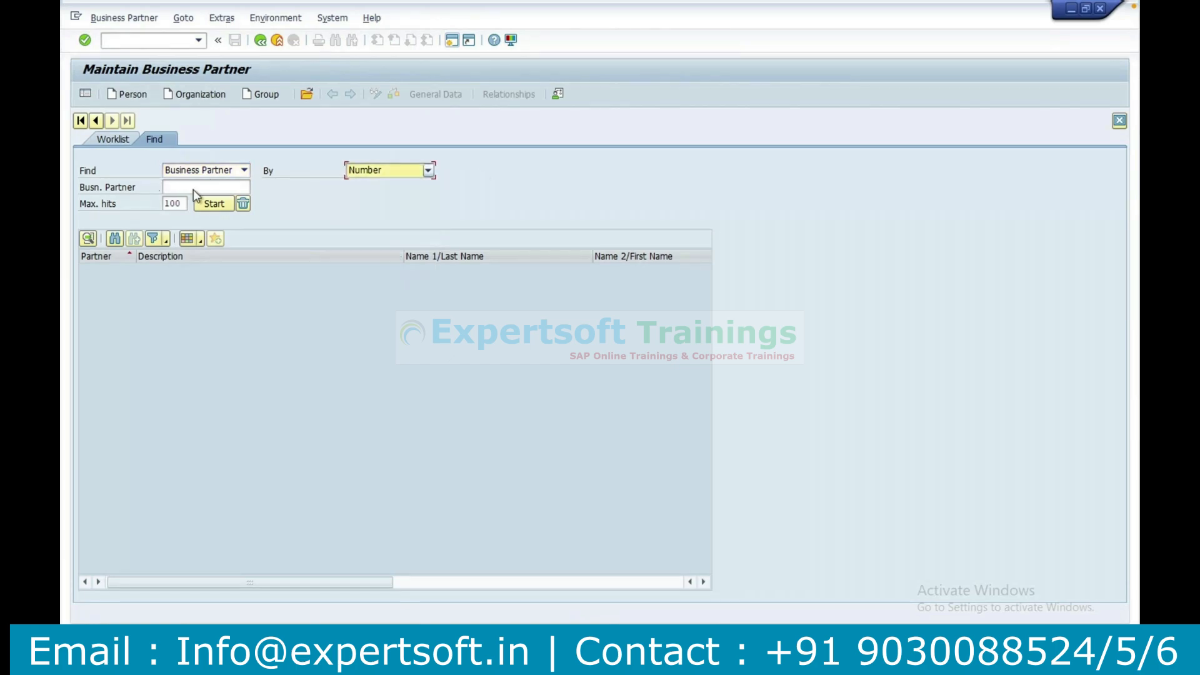
click(135, 94)
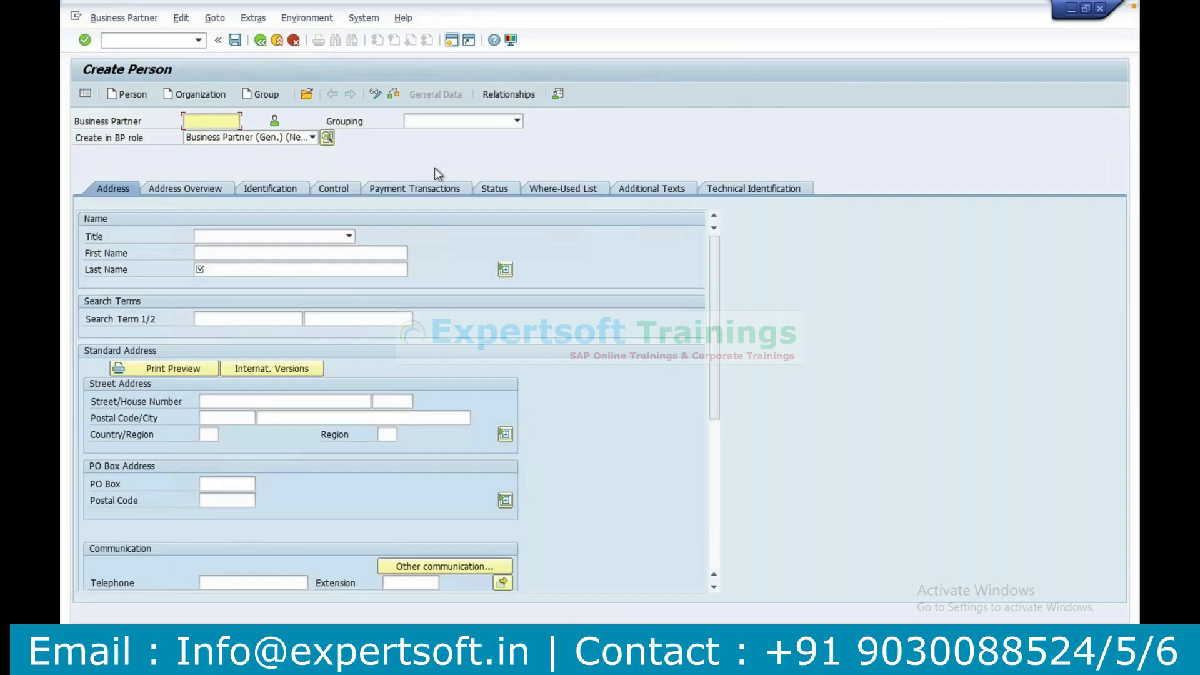
Examine the available groupings for the new person, including BRIM, and leave the grouping empty.
click(518, 122)
click(519, 122)
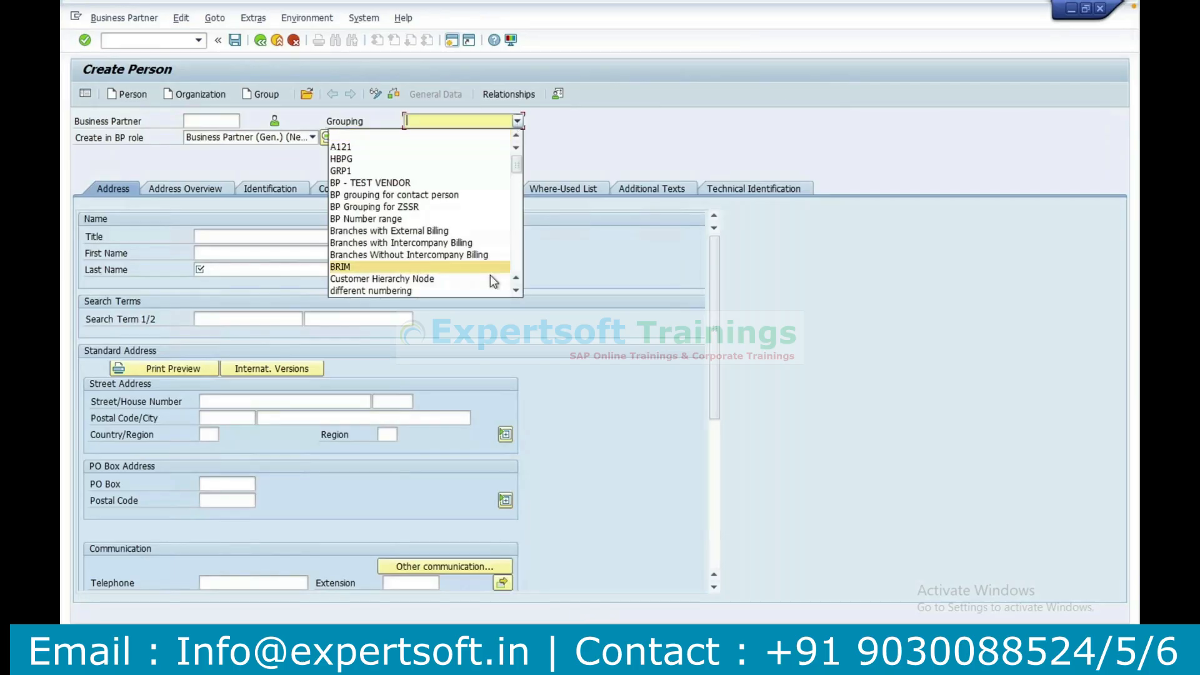
scroll(520, 293, down, 1)
scroll(520, 293, down, 3)
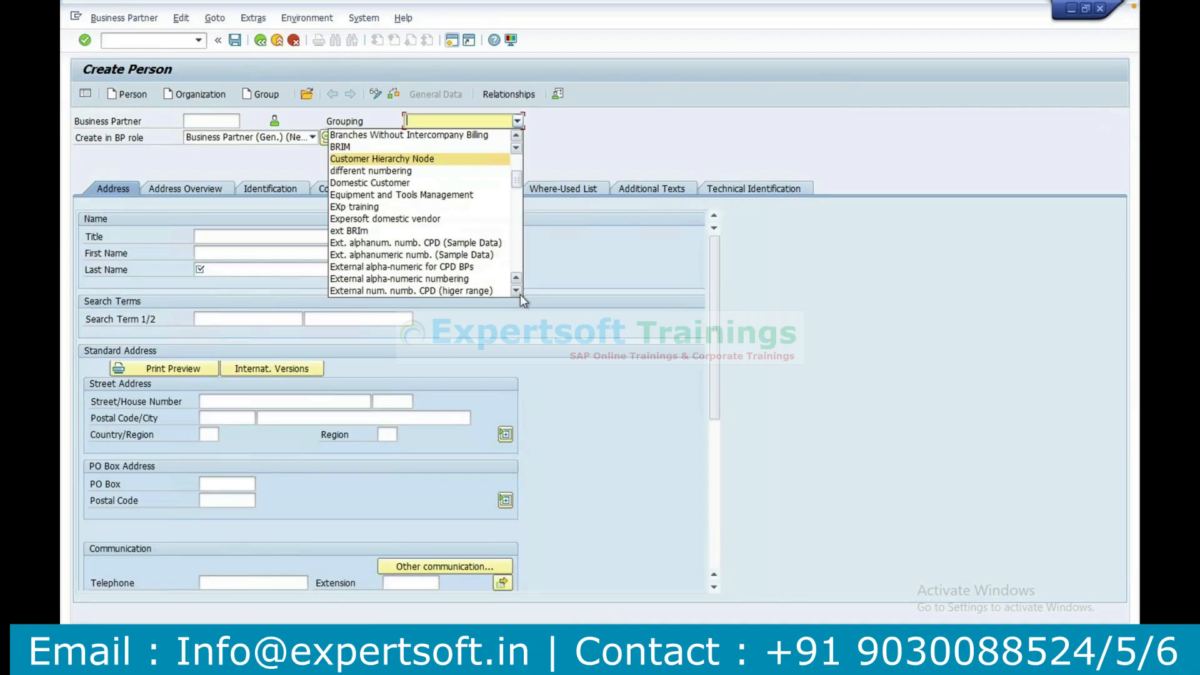
scroll(522, 300, down, 1)
scroll(523, 301, down, 2)
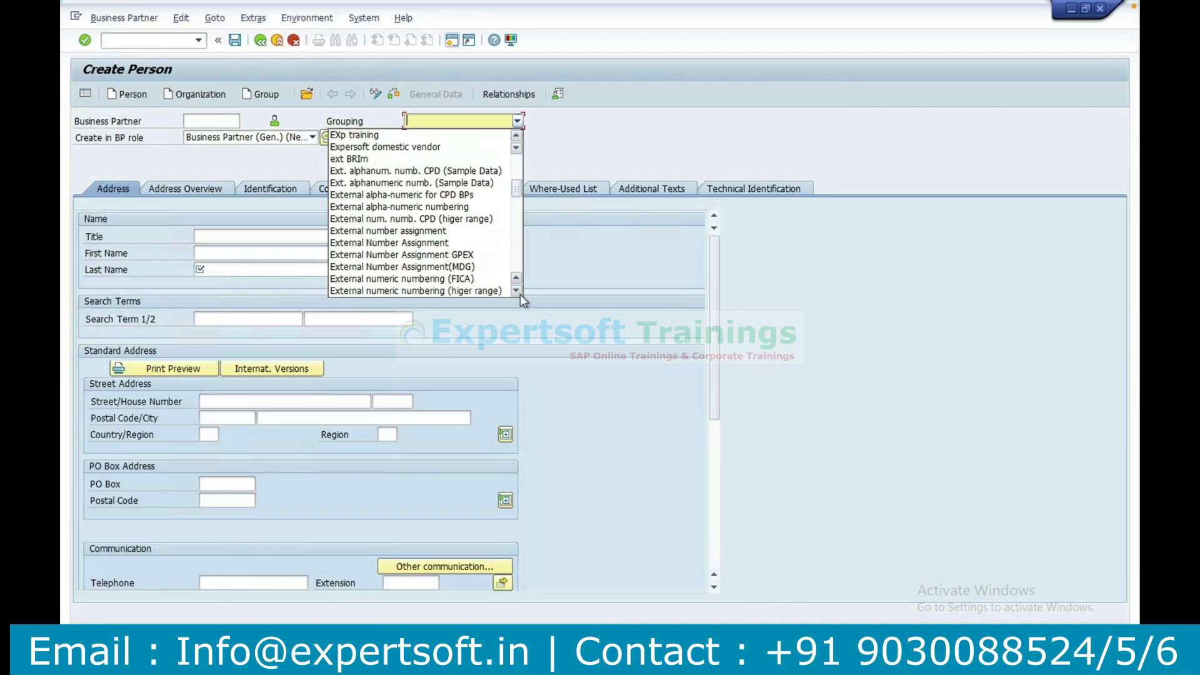
scroll(522, 301, up, 4)
key(Down)
key(Down)
key(Down)
key(Down)
key(Up)
key(Up)
key(Up)
key(Up)
key(Down)
key(Down)
key(Down)
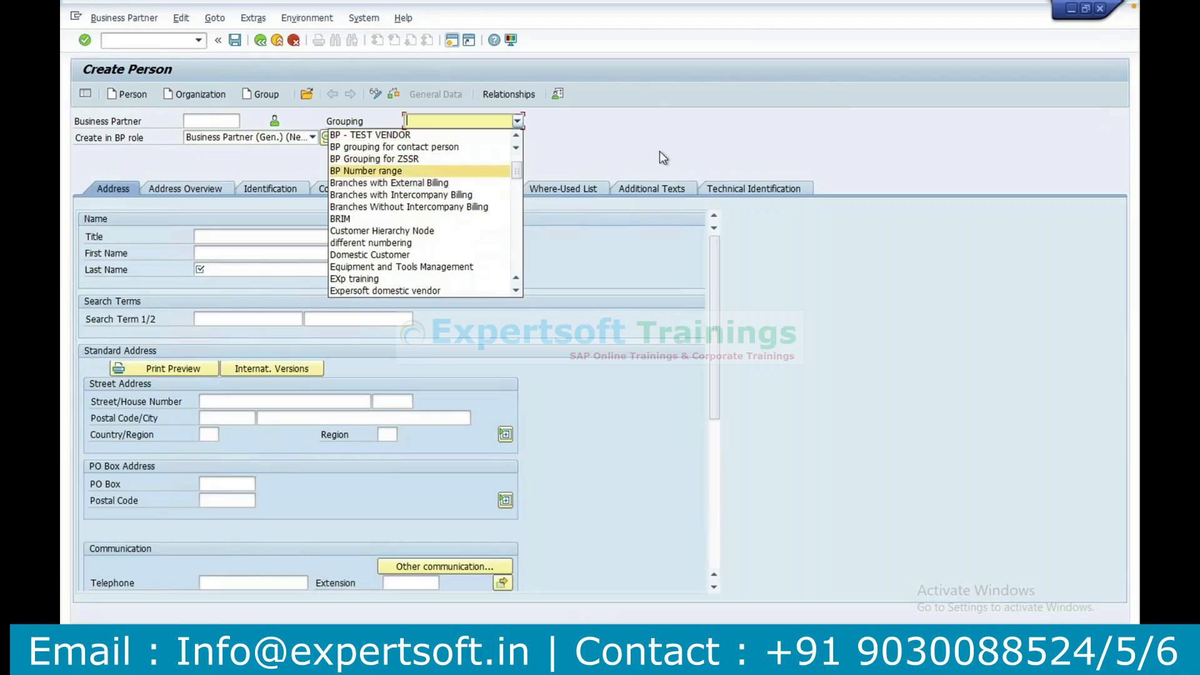
click(659, 151)
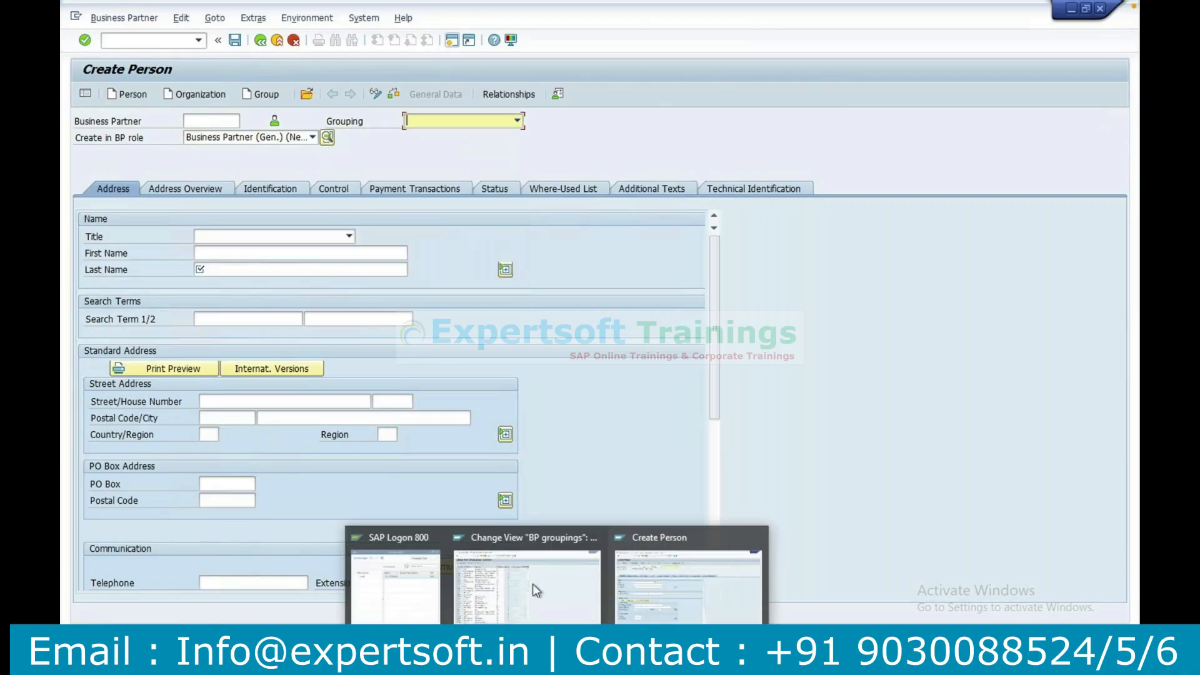
In the BP groupings window, change the short name of CG01 to BRIM1, save, and return to the implementation guide.
click(535, 590)
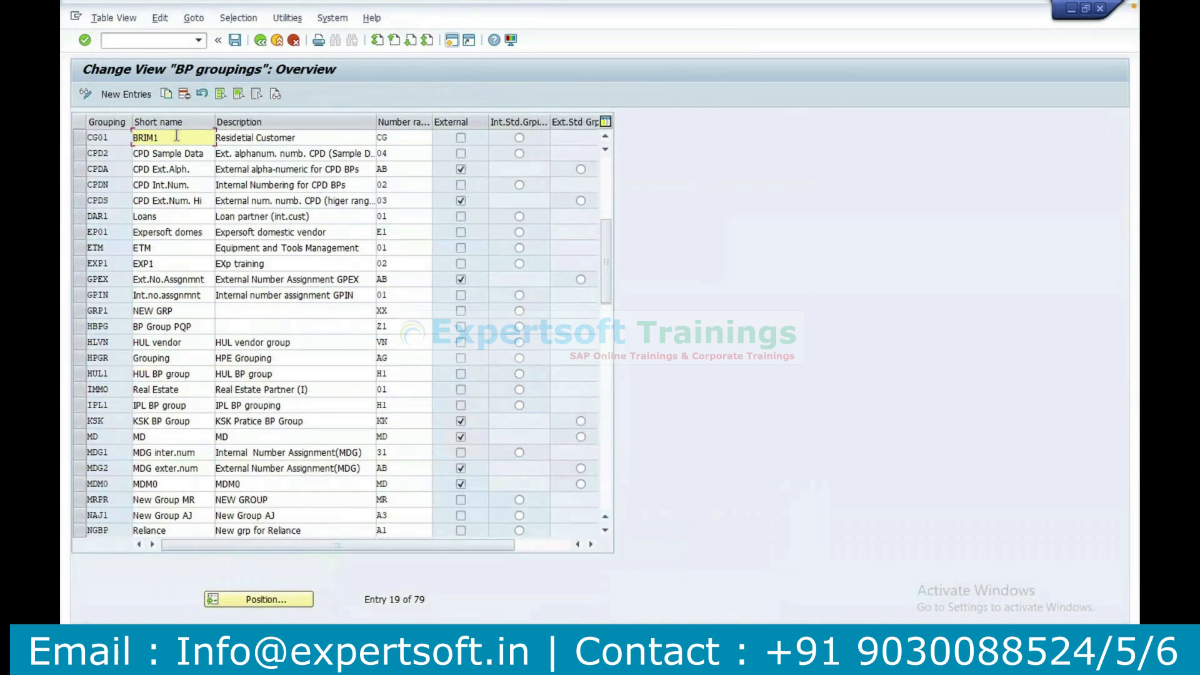
key(super)
key(Escape)
click(236, 42)
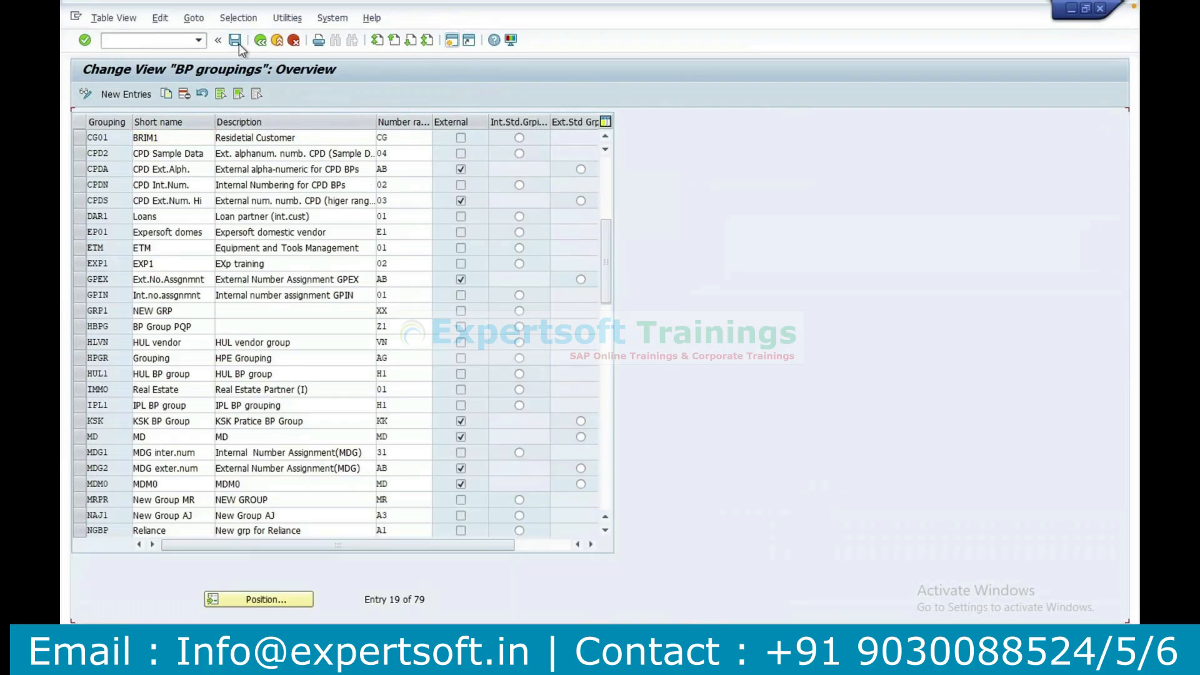
click(260, 41)
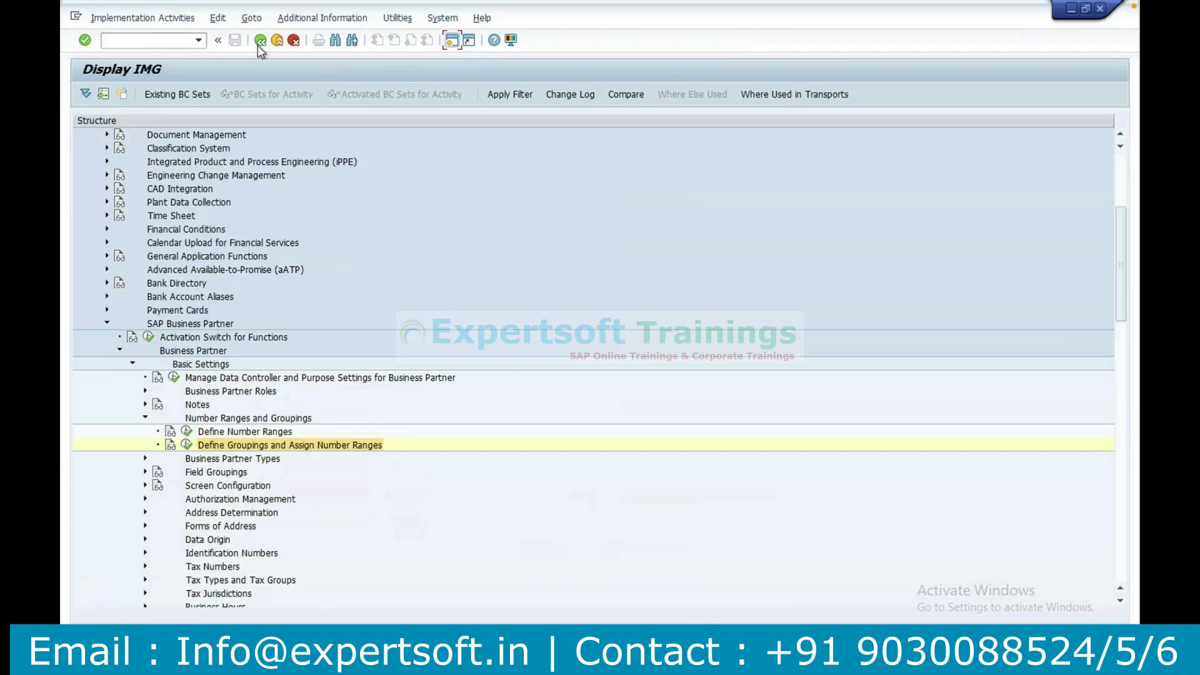
mouse_move(557, 661)
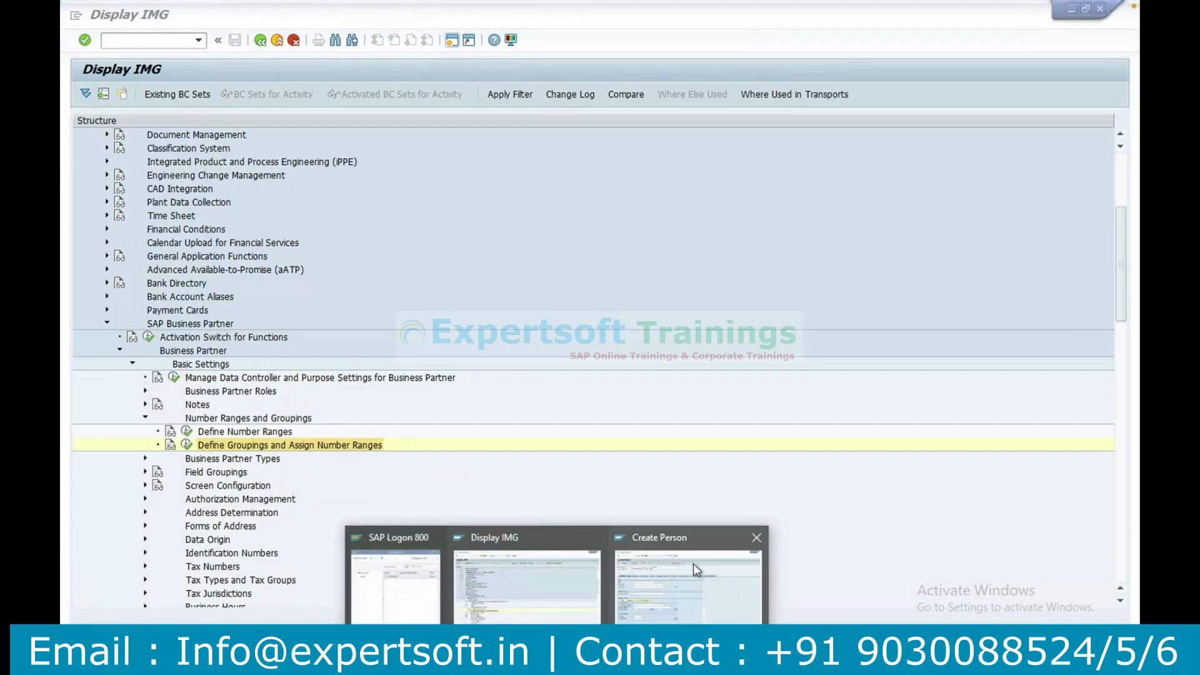
Restart transaction BP in the Create Person session, begin a new person and check the available groupings for the renamed entry.
click(693, 564)
click(139, 40)
text(/nbp)
key(Return)
click(122, 95)
click(471, 121)
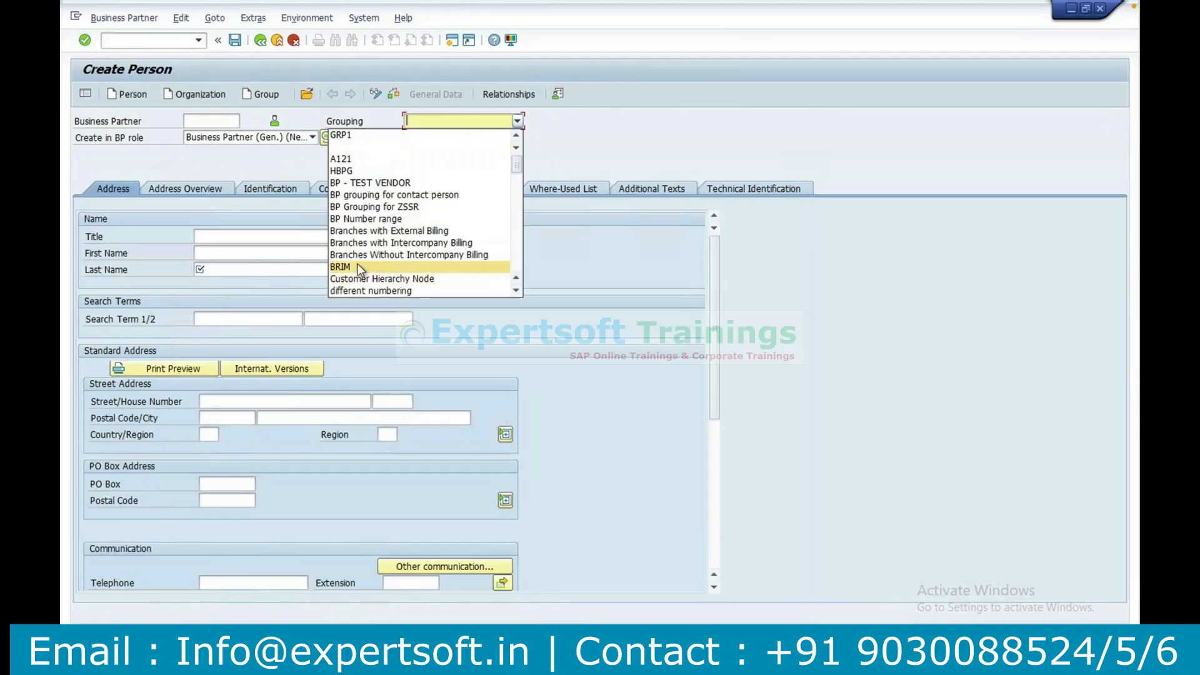
click(516, 290)
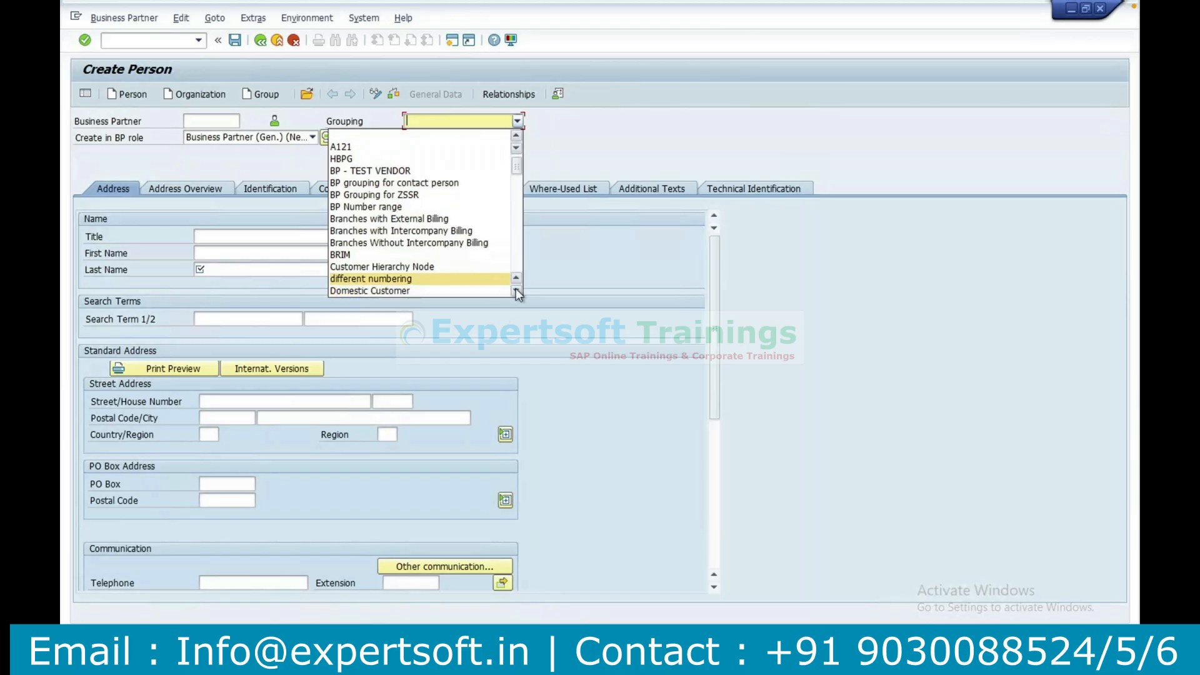
click(635, 237)
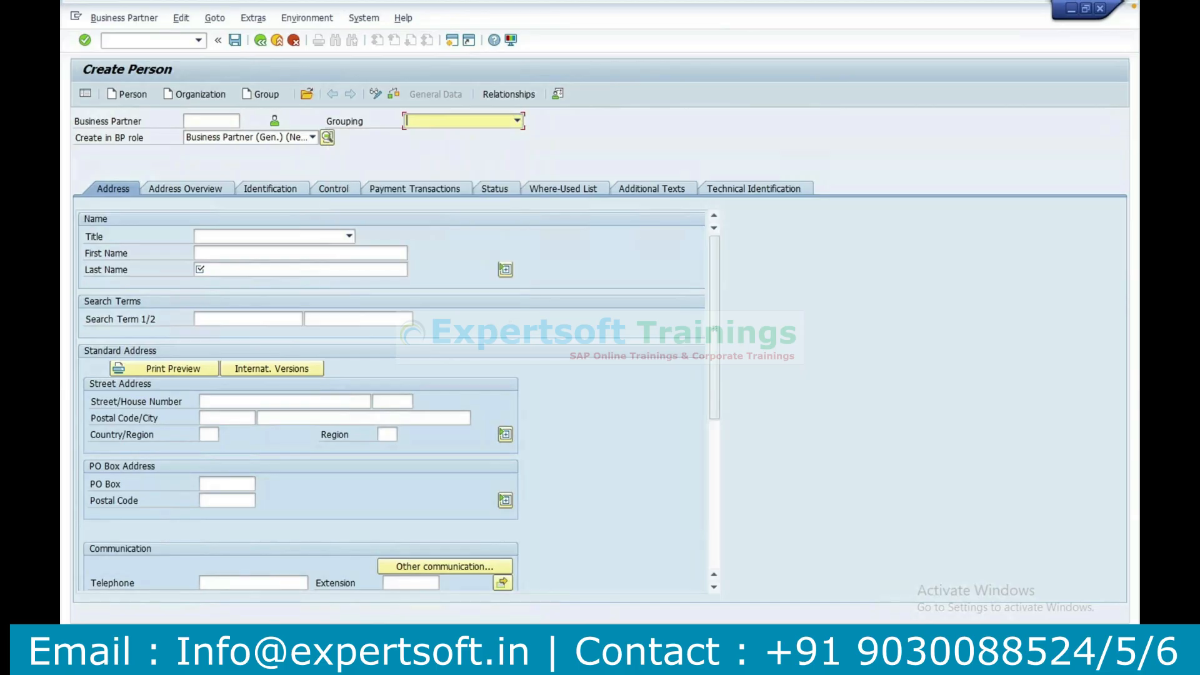
Check the CG01 entry in Define Groupings and Assign Number Ranges, then return to the implementation guide.
click(539, 589)
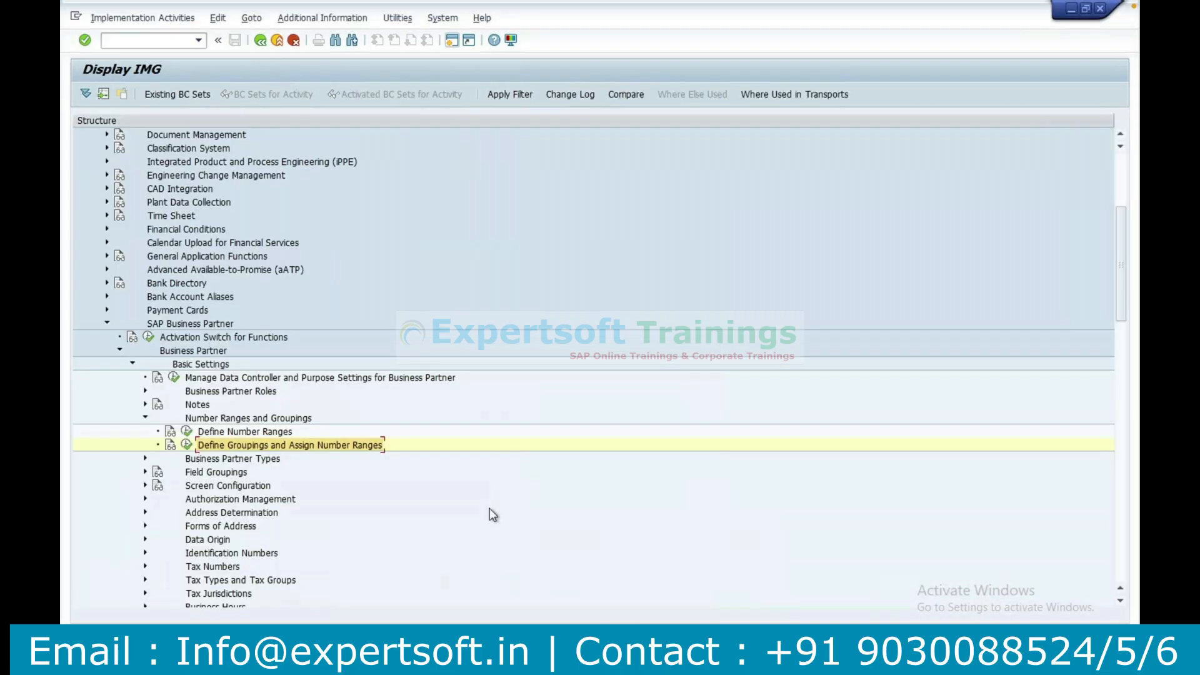
click(186, 445)
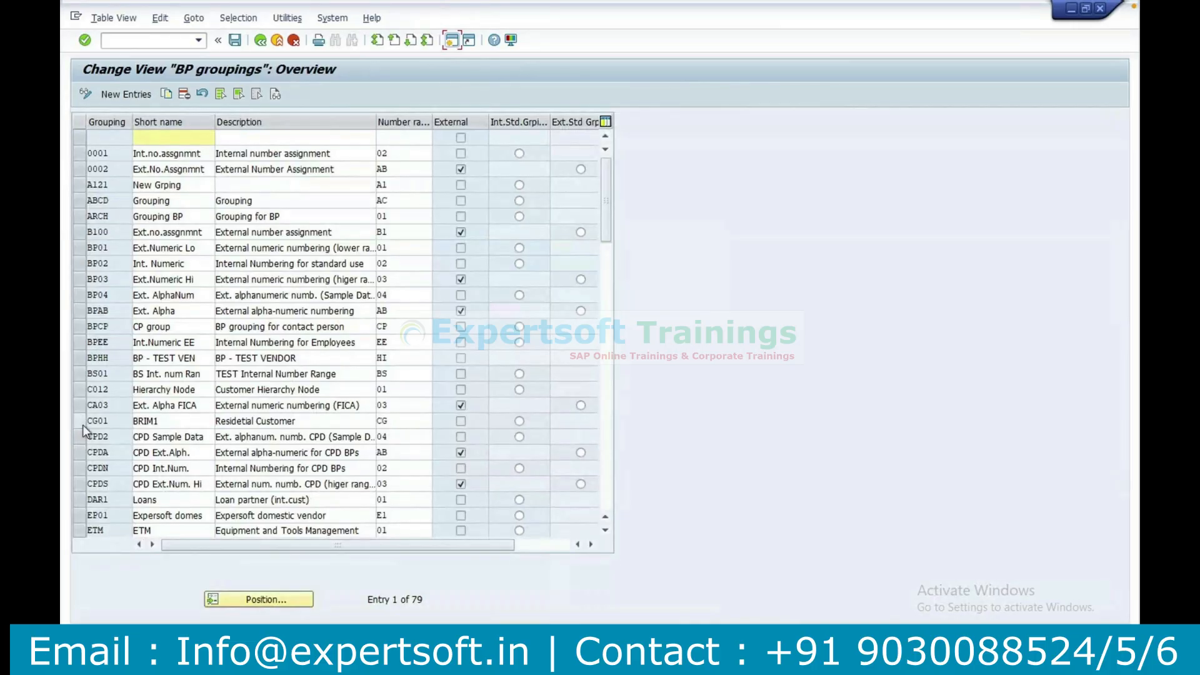
click(83, 425)
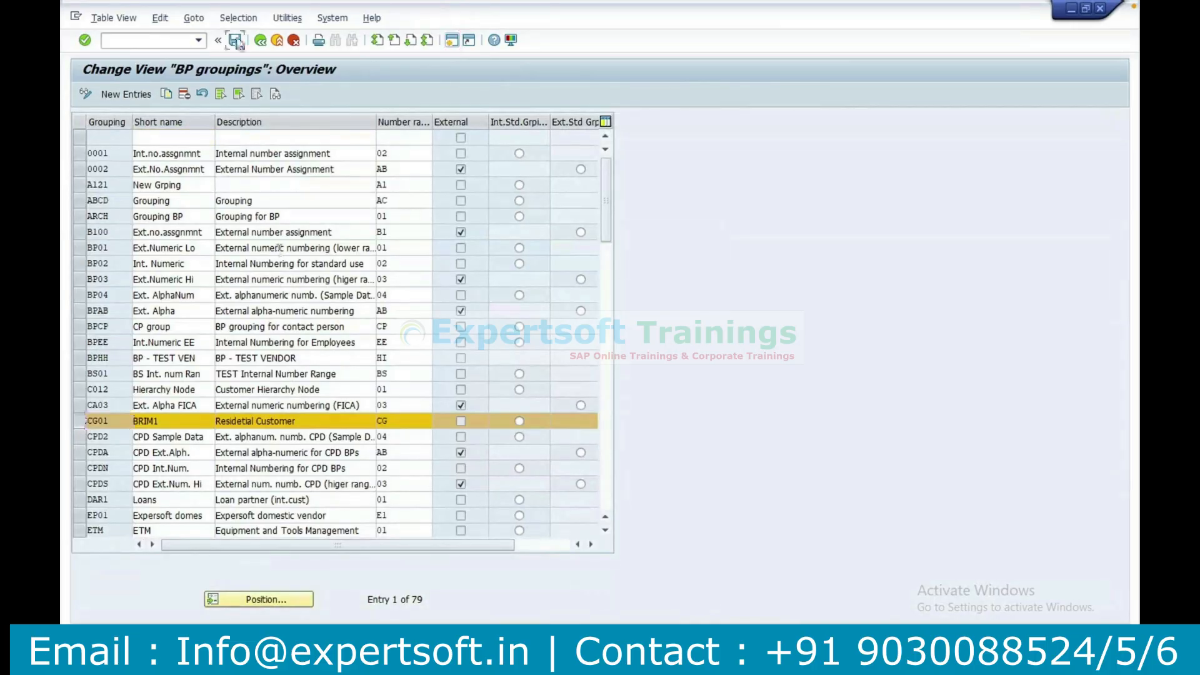
click(261, 41)
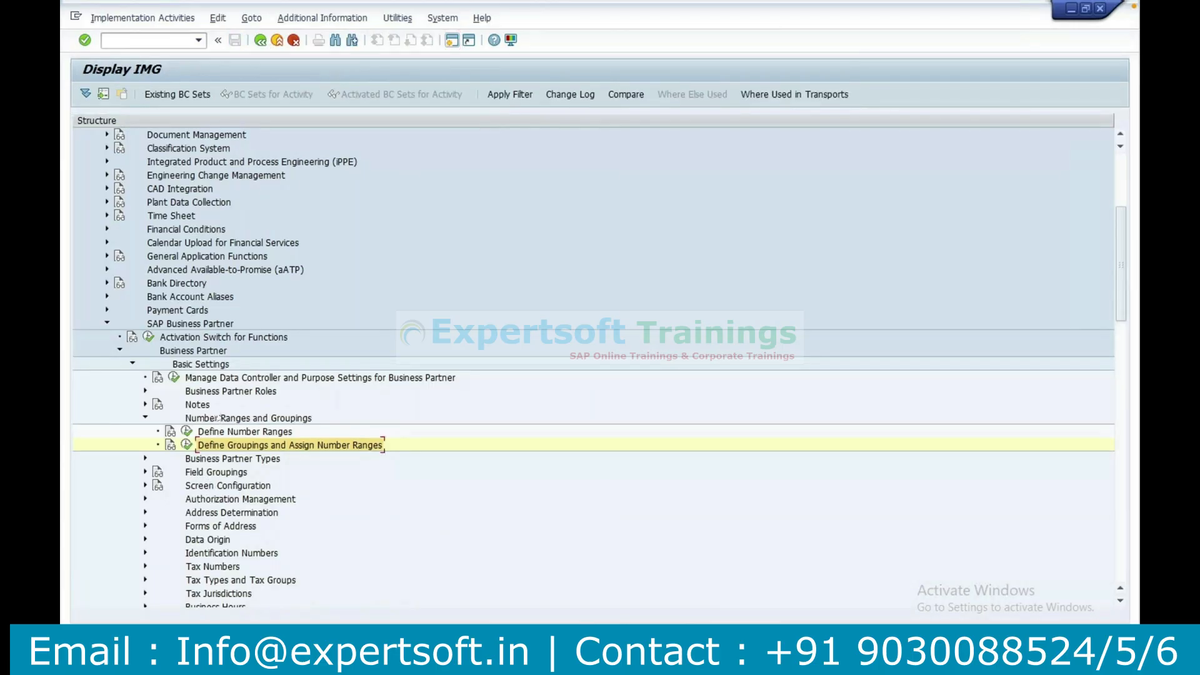
Switch to the Create Person session and close it.
mouse_move(557, 661)
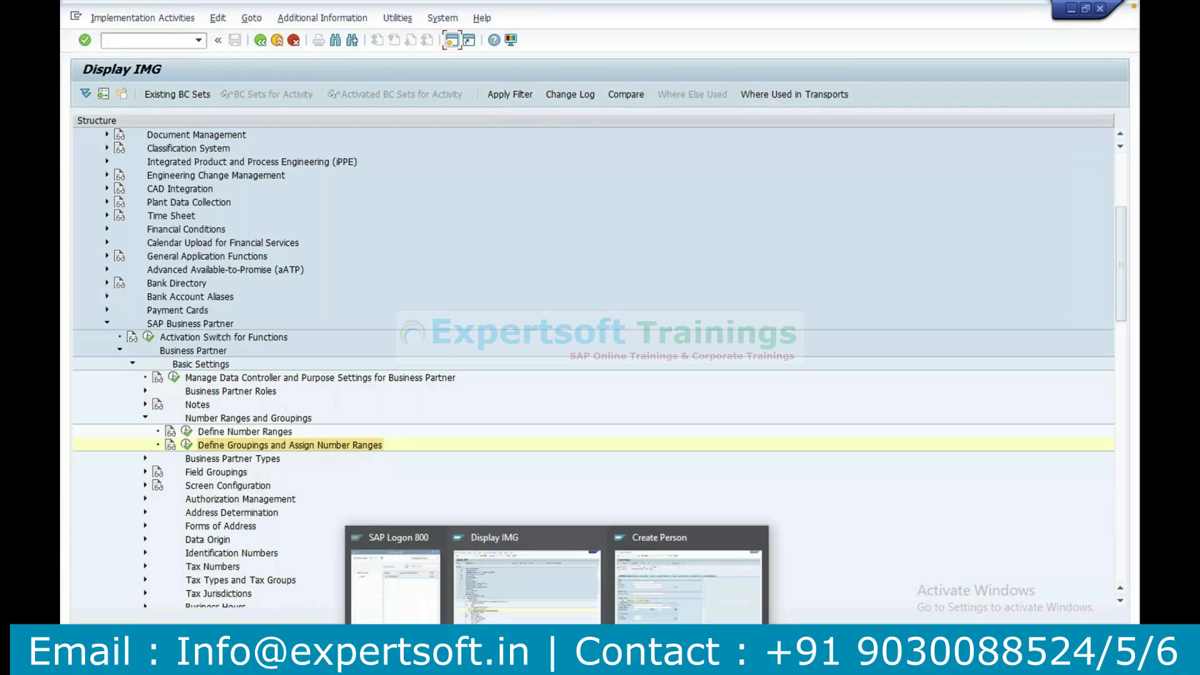
click(723, 568)
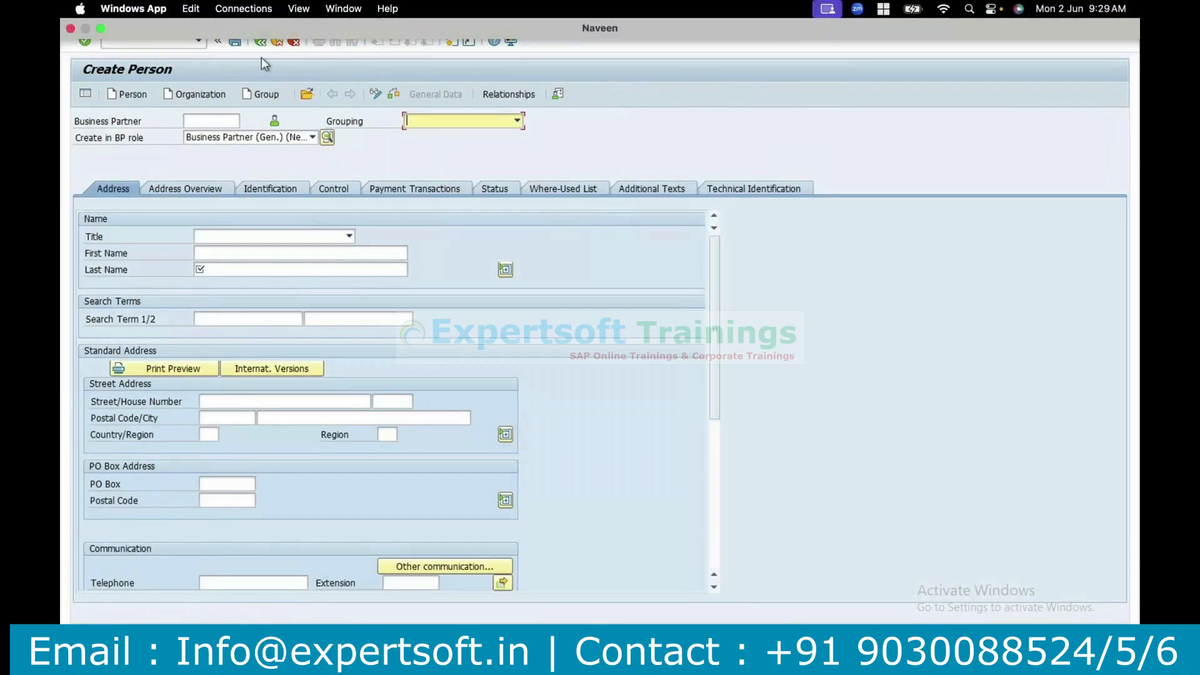
click(1100, 10)
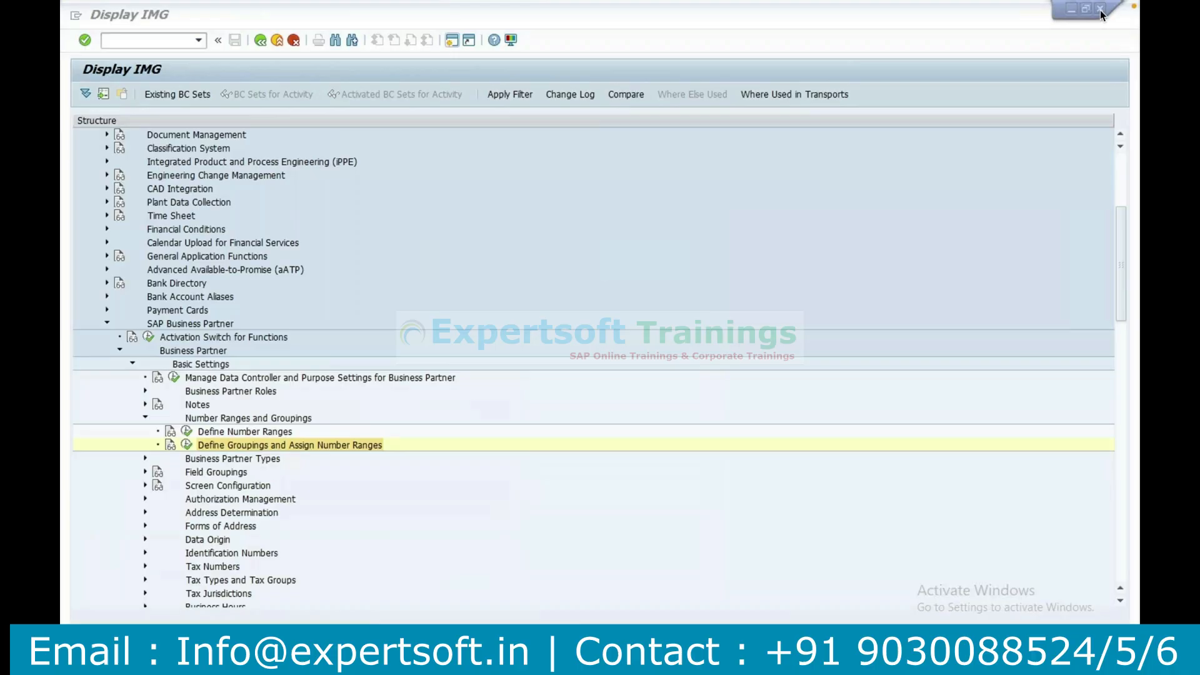
Open transaction BP in a new session and start creating a person.
click(449, 42)
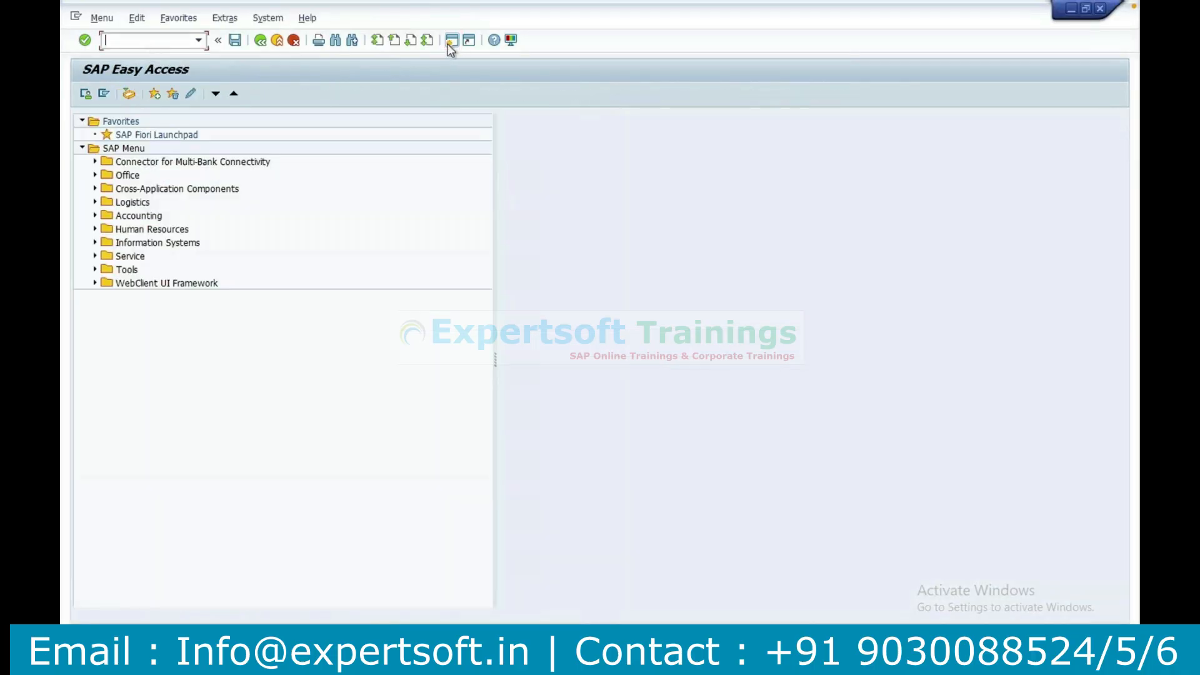
text(bp)
key(Return)
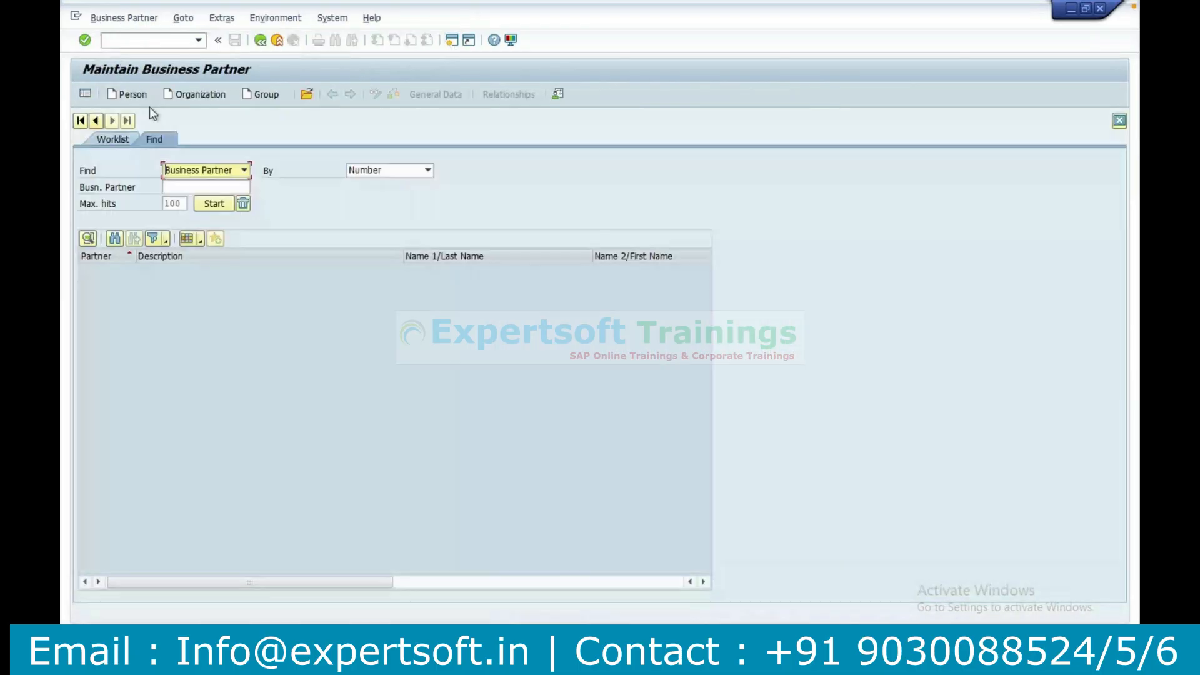
click(134, 93)
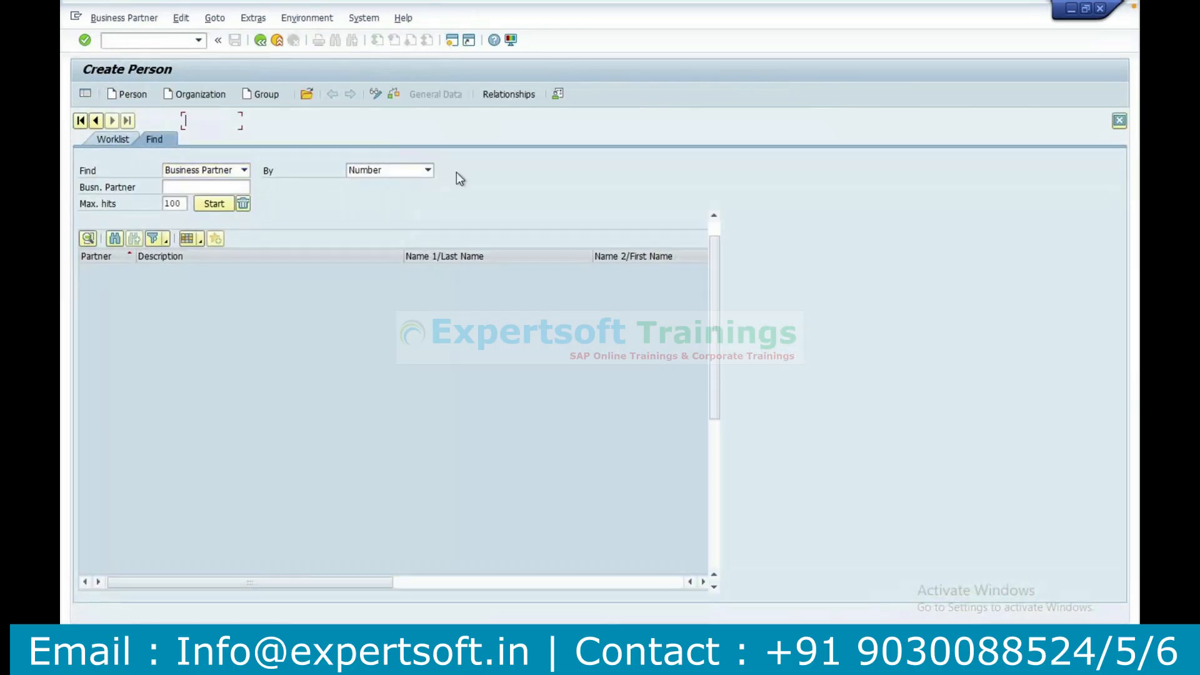
Look through the complete list of groupings for the new person, down to Wholesale Customers.
click(464, 125)
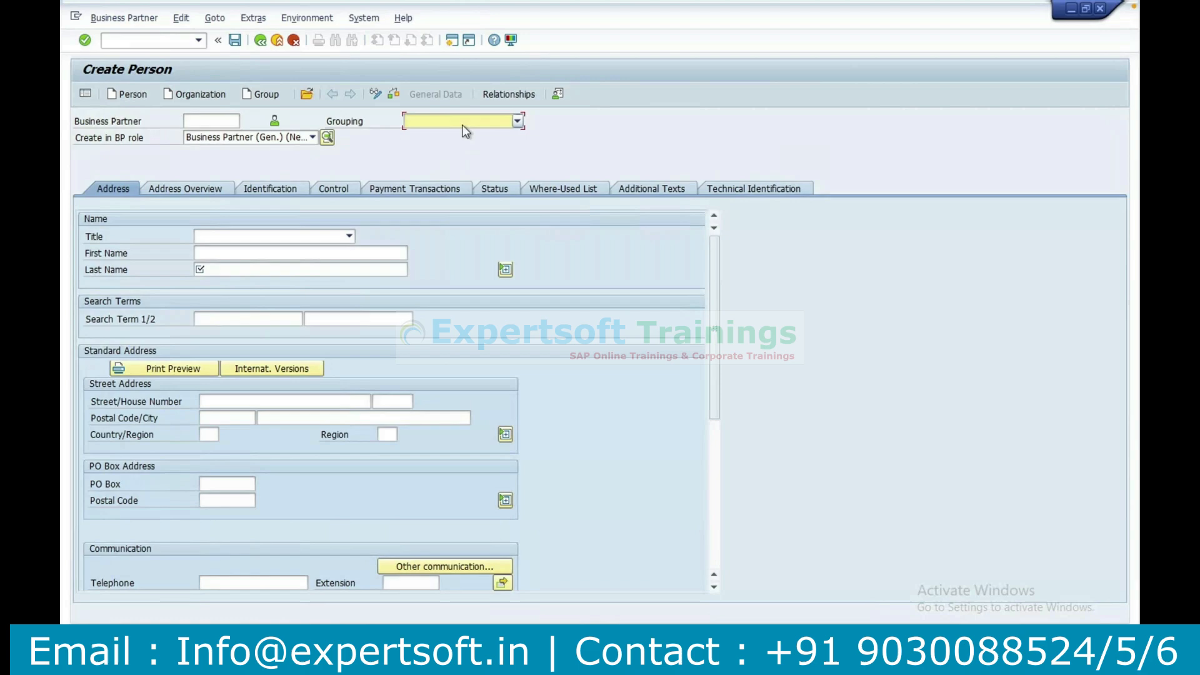
click(466, 128)
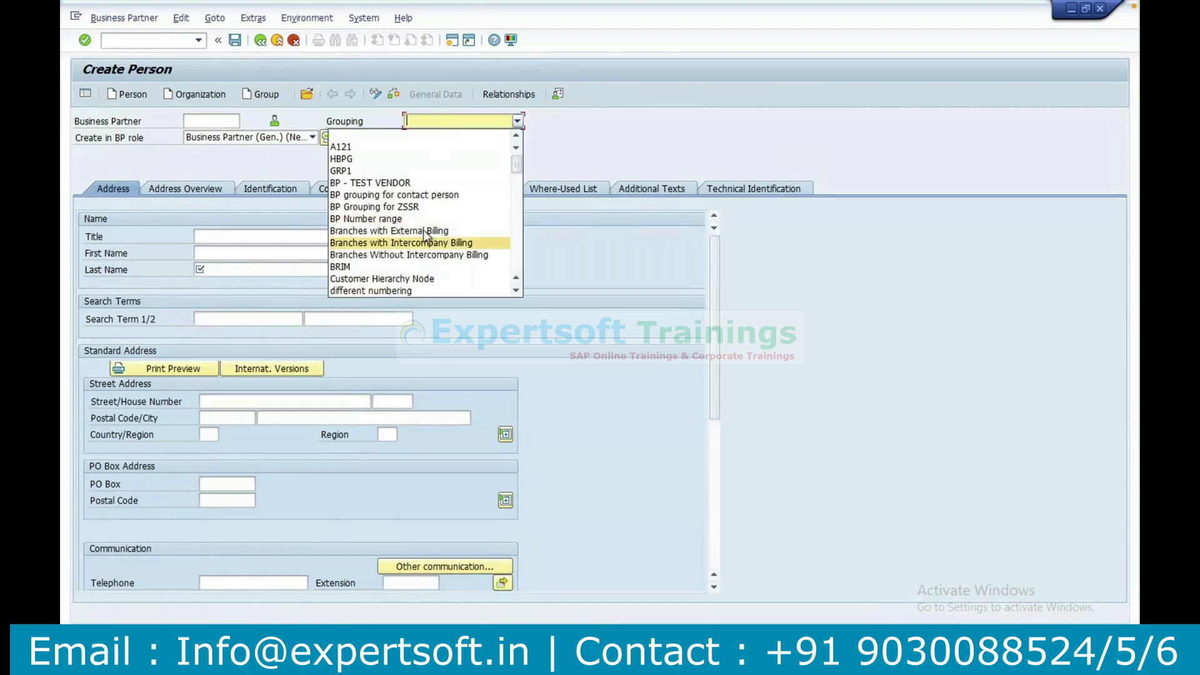
click(516, 291)
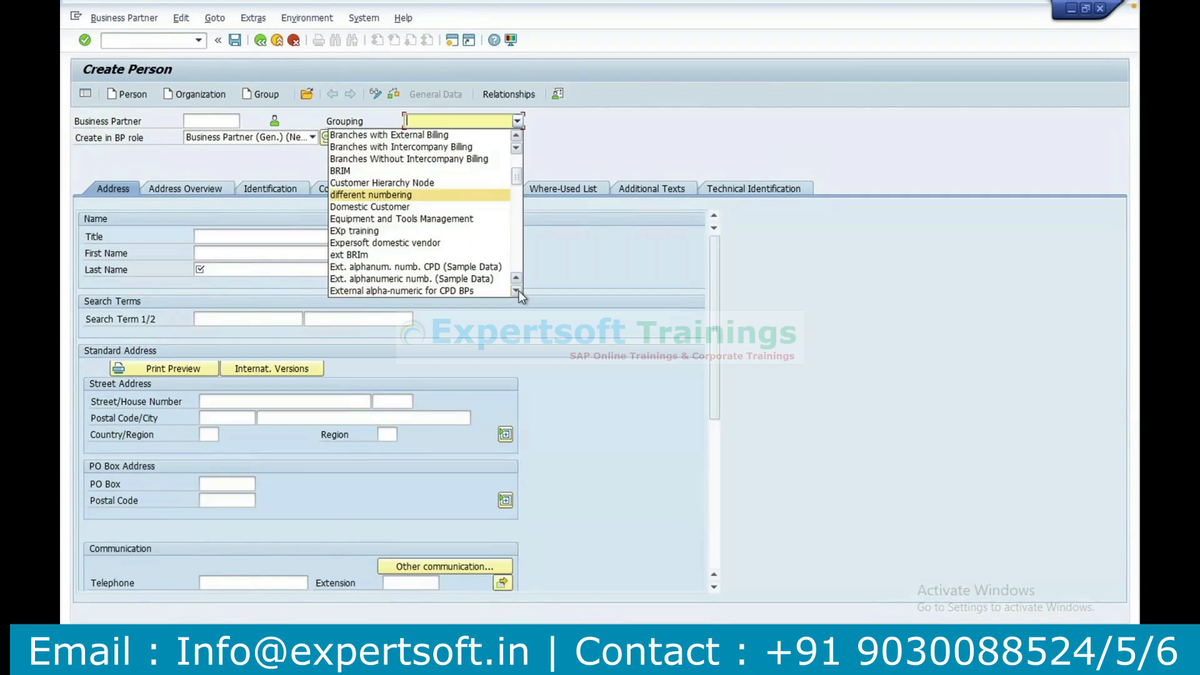
click(517, 291)
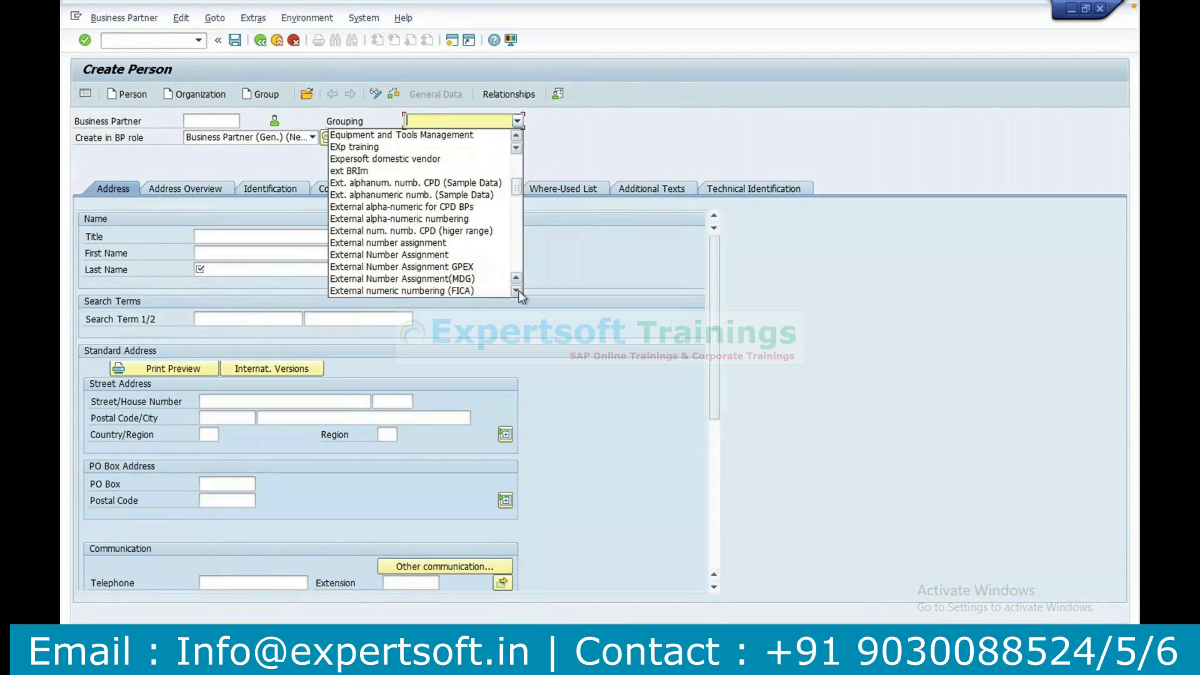
click(516, 291)
click(517, 291)
click(516, 291)
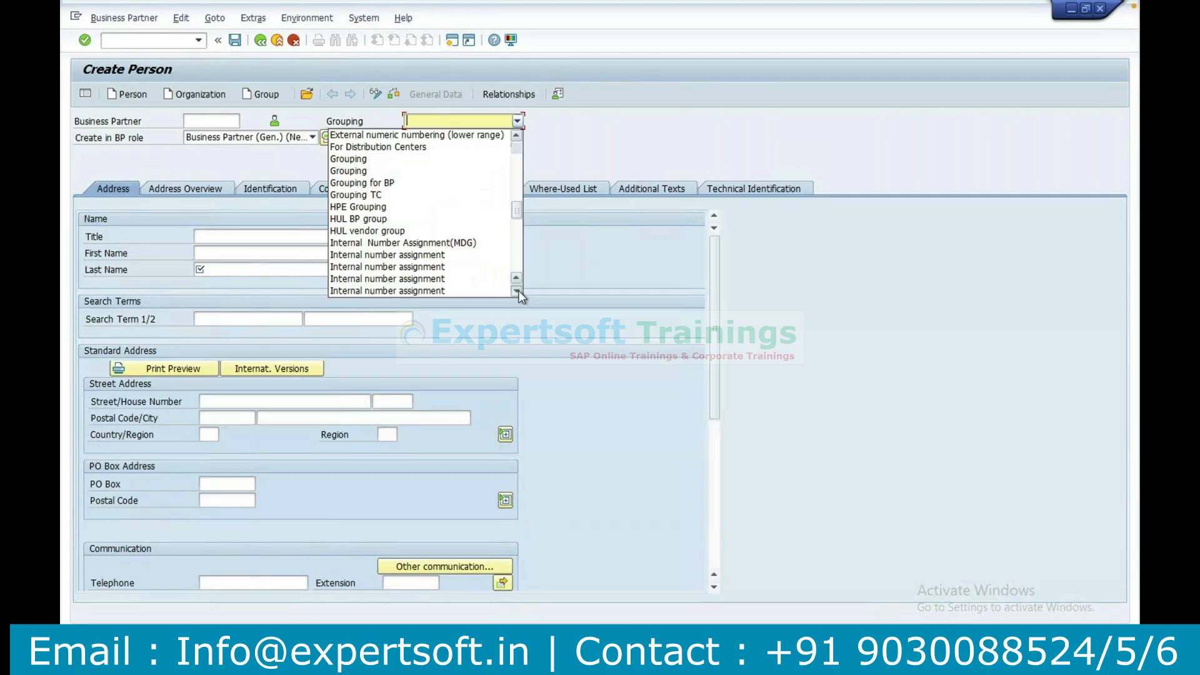
click(517, 291)
click(517, 290)
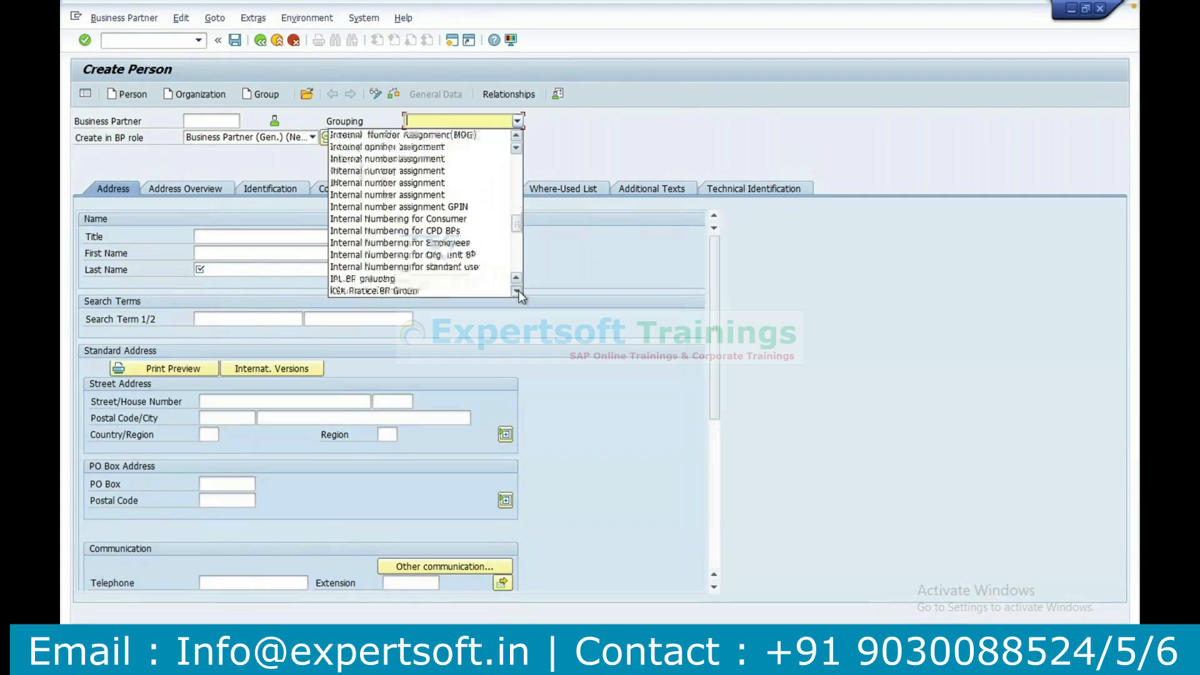
click(517, 291)
click(517, 290)
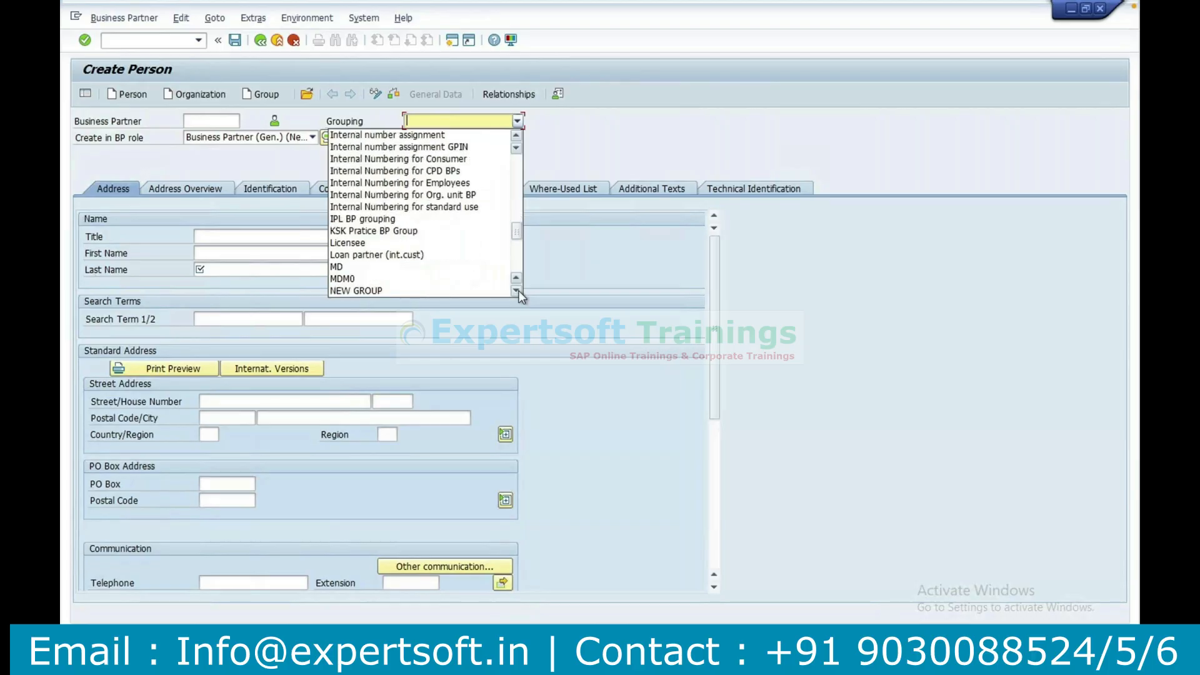
click(518, 291)
click(518, 291)
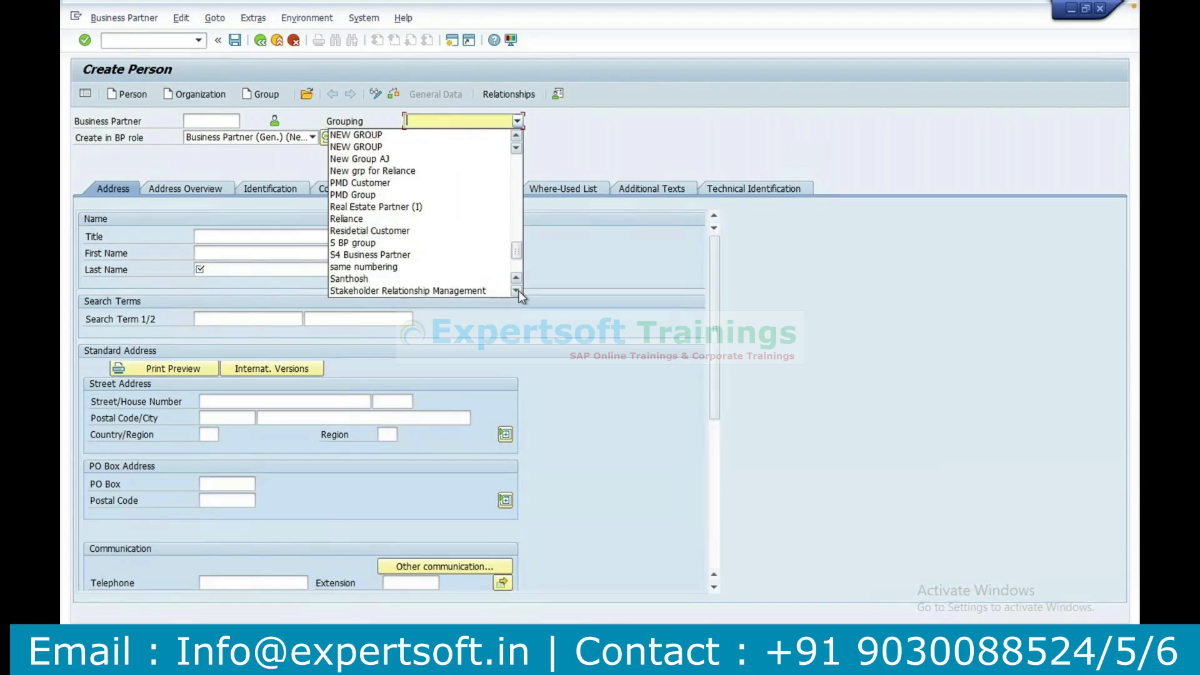
click(517, 291)
click(517, 290)
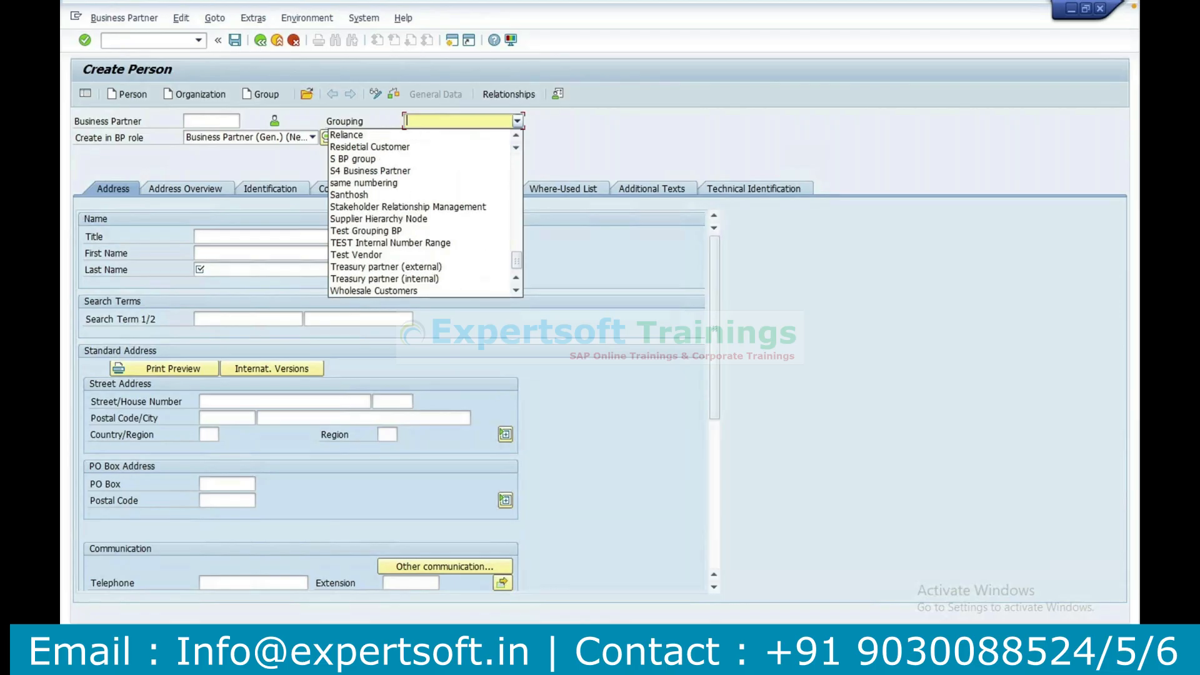
Switch to the implementation guide and open Define Groupings and Assign Number Ranges.
click(557, 660)
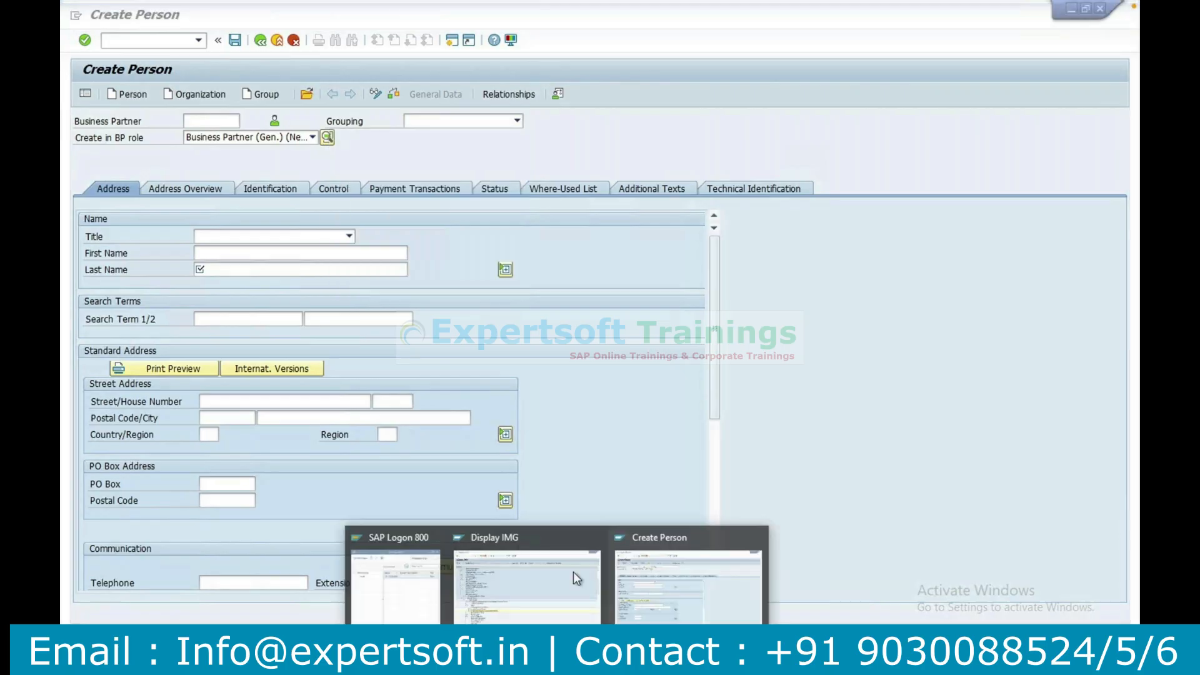
click(535, 585)
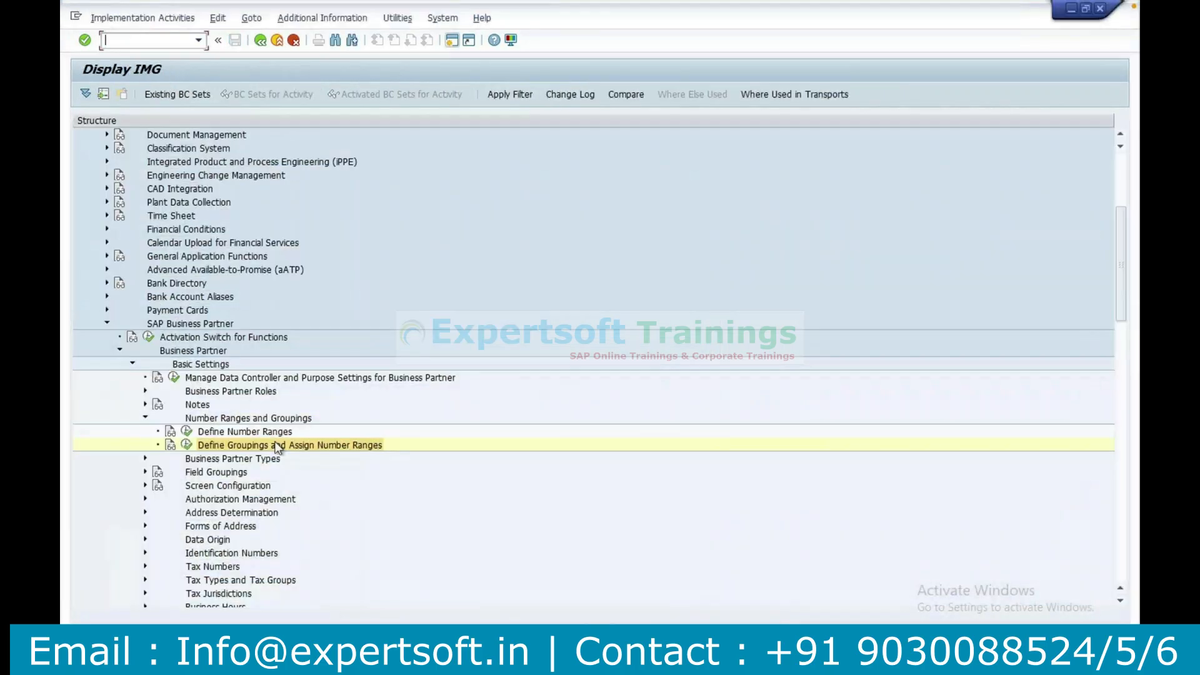
click(186, 446)
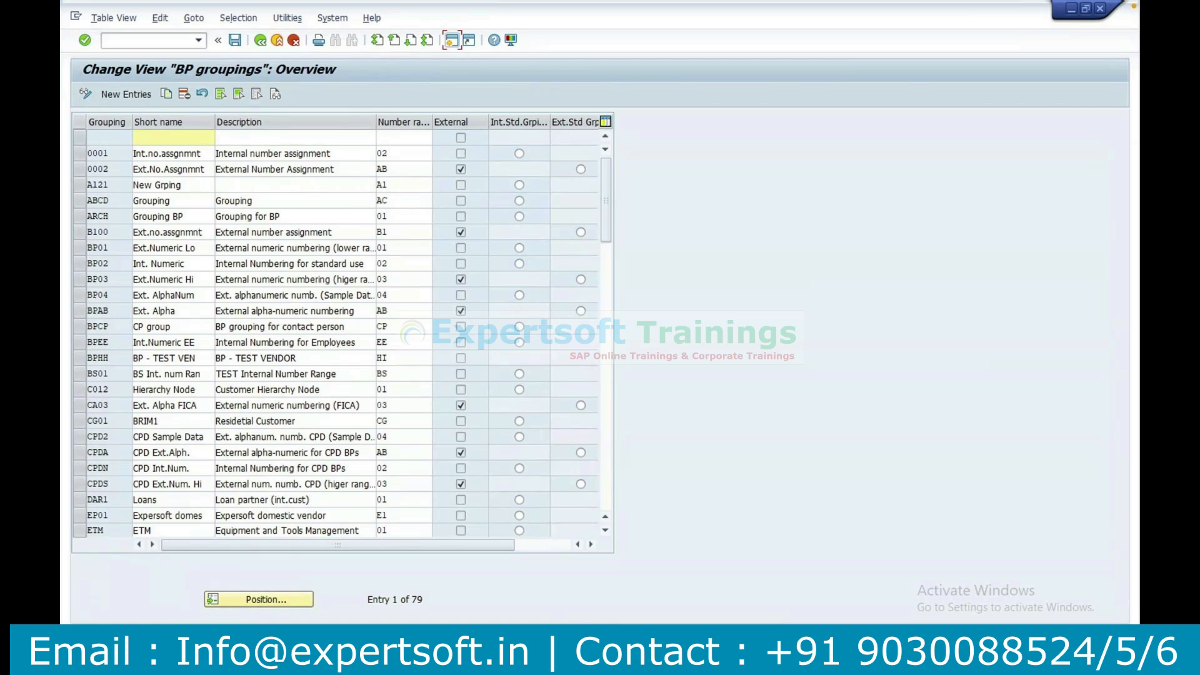
Return to the Create Person window and assign the Residetial Customer grouping to the new person.
mouse_move(600, 663)
click(666, 572)
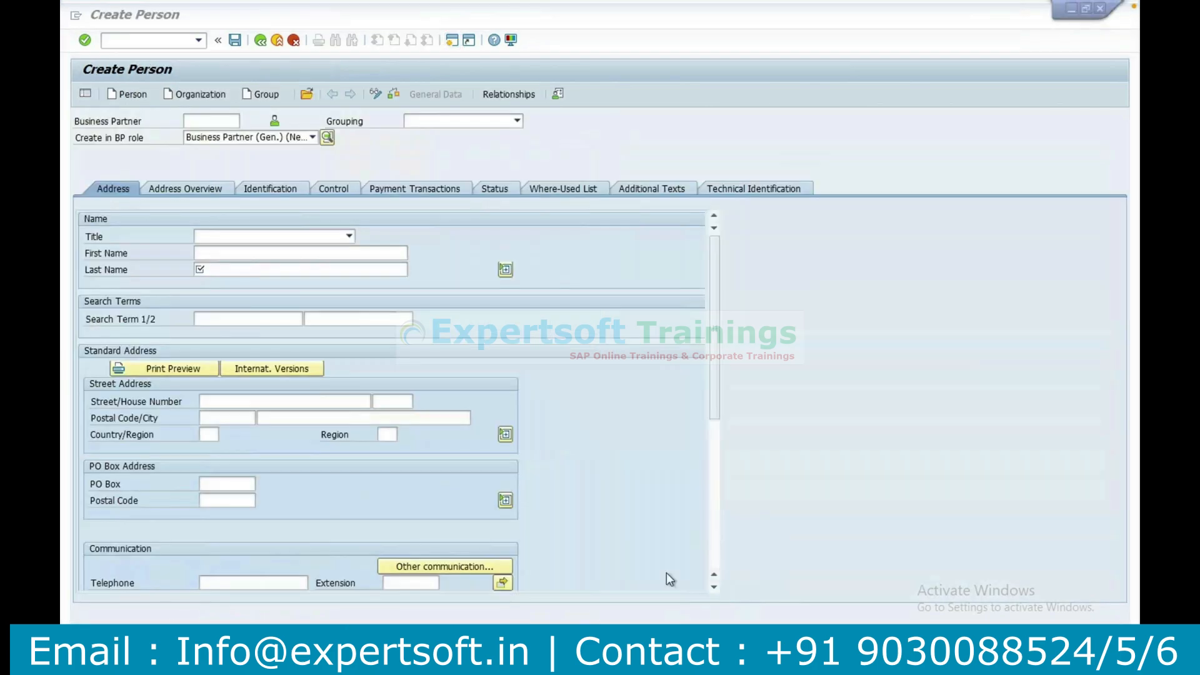
click(493, 123)
key(r)
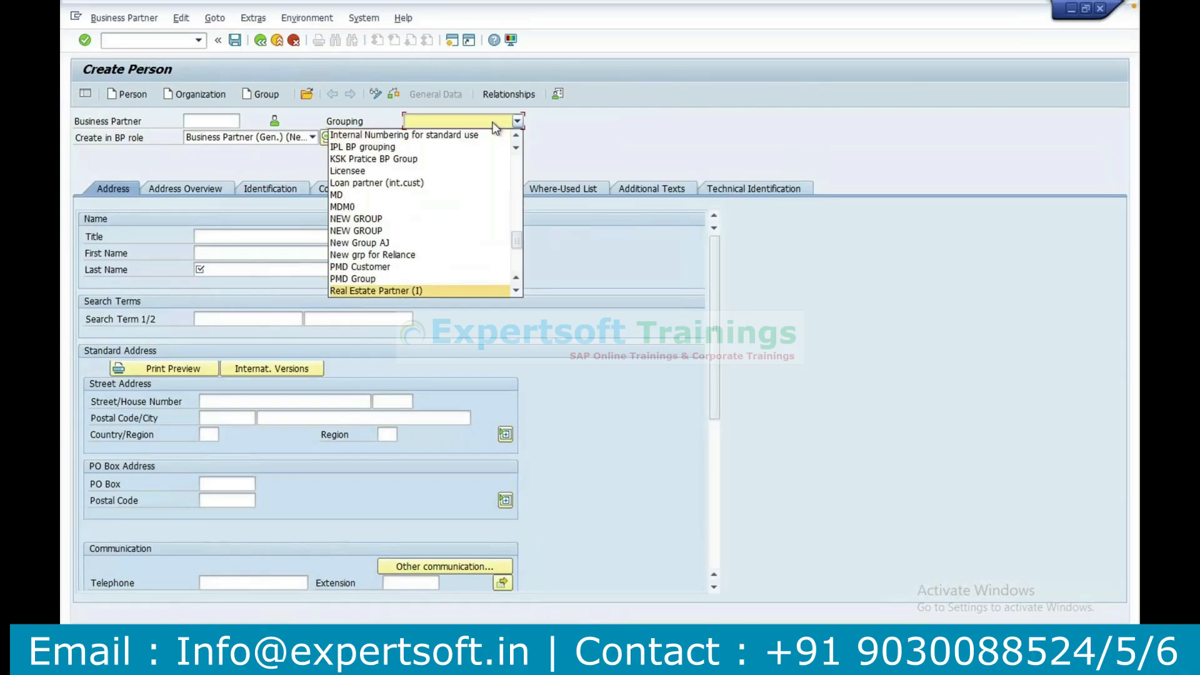
key(Down)
key(Down)
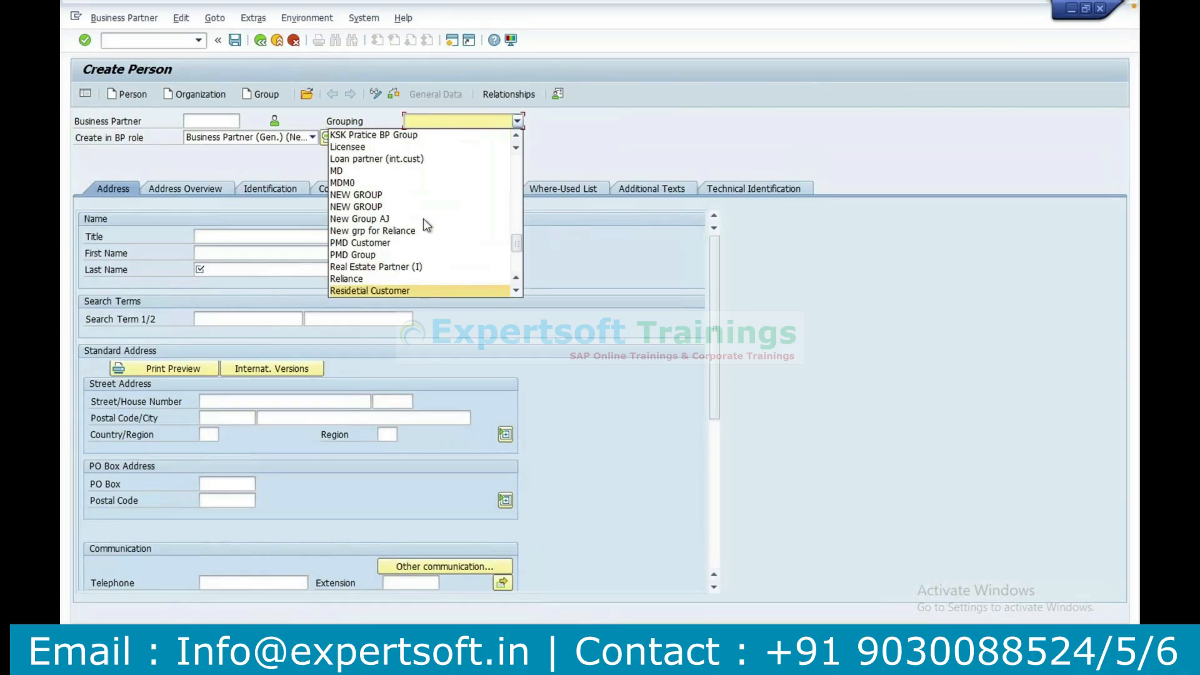
click(363, 292)
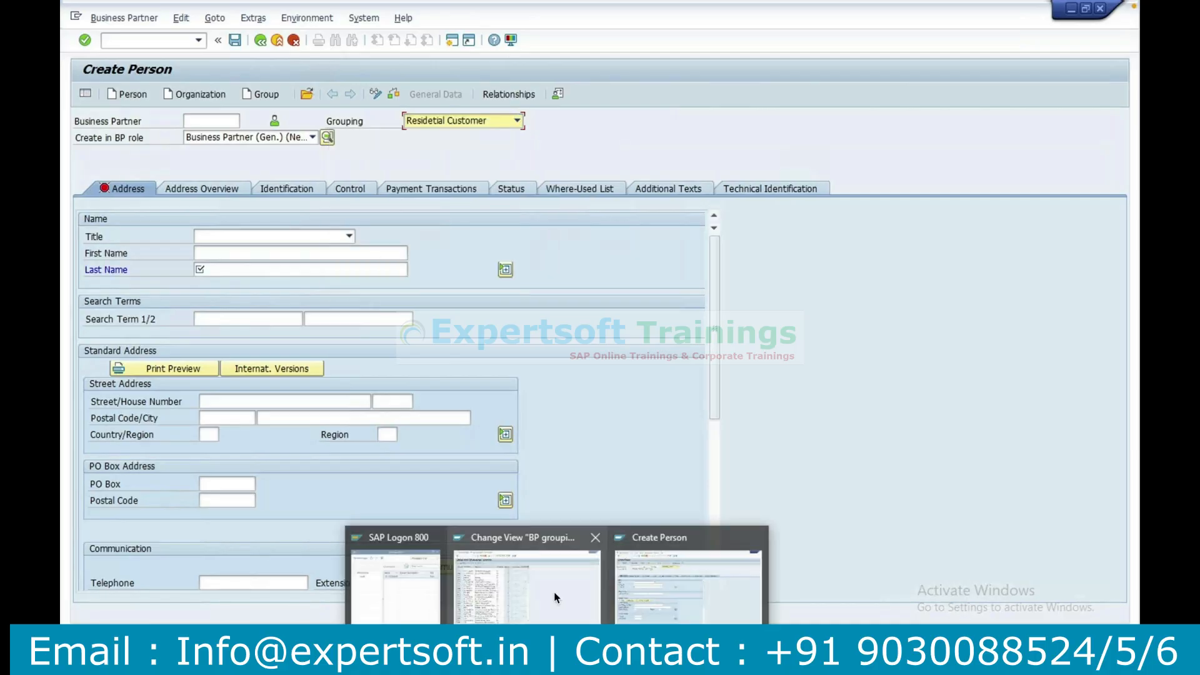
Leave the Reminders window and reopen the saved remote session at the BP groupings table.
click(553, 592)
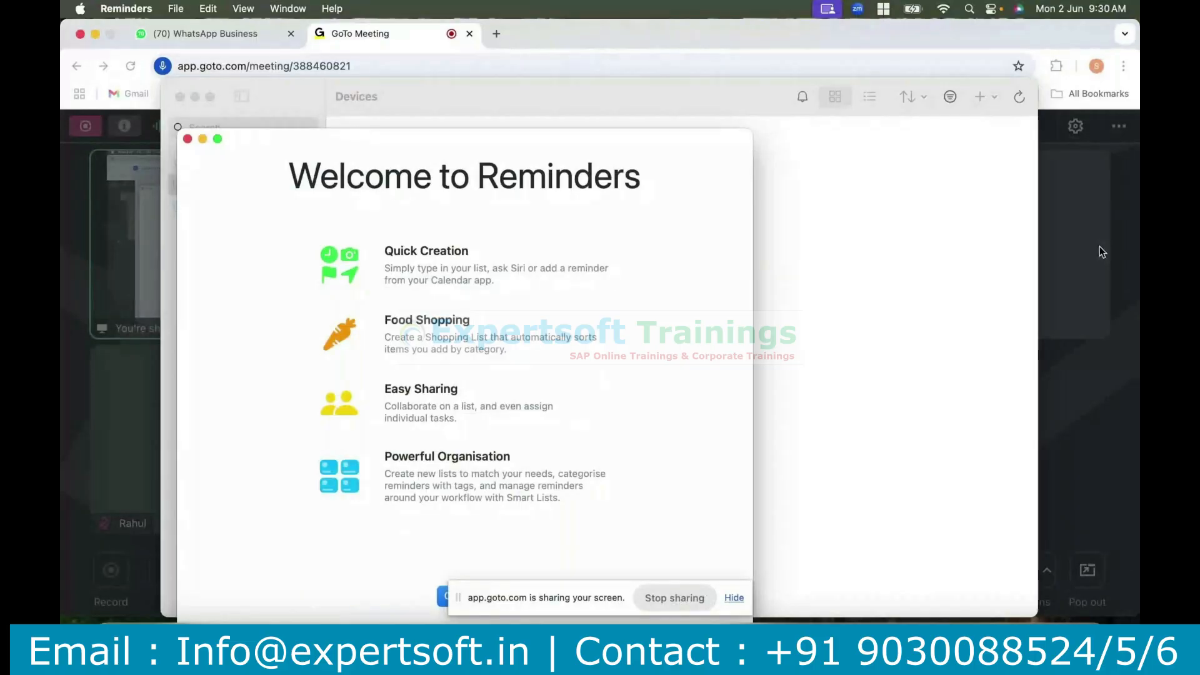
click(744, 25)
key(super+Tab)
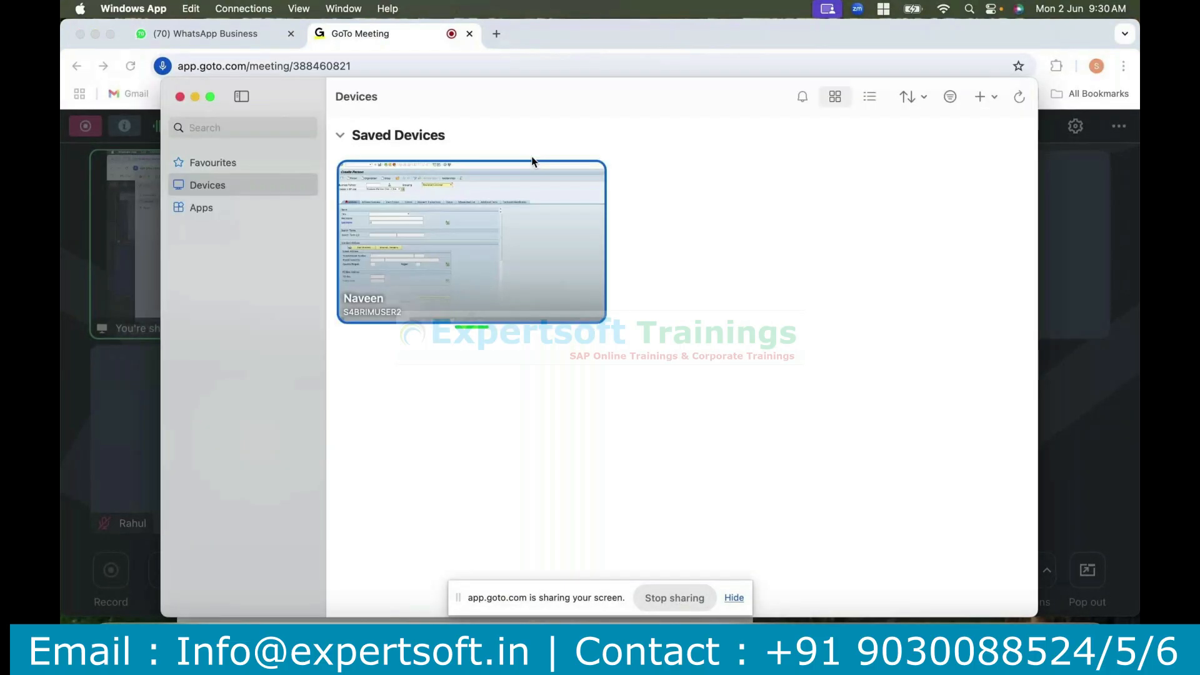
click(555, 179)
click(583, 190)
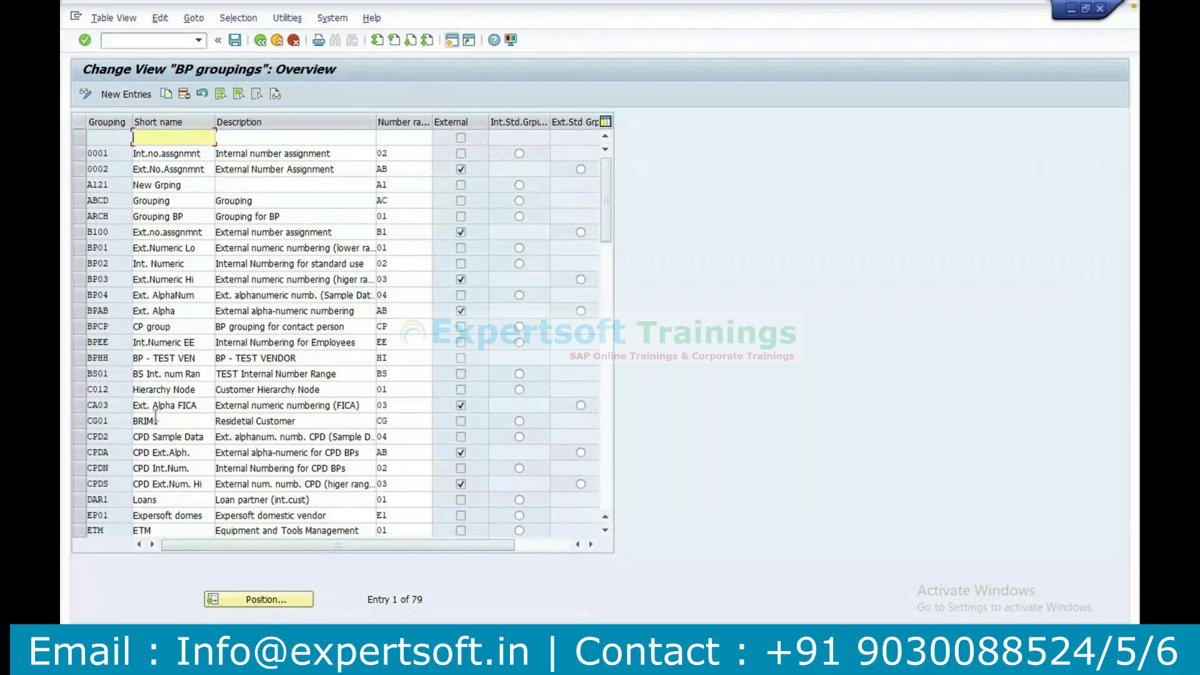
Highlight the description of grouping CG01 for comparison with the new person's grouping, and return to the Create Person window.
click(291, 421)
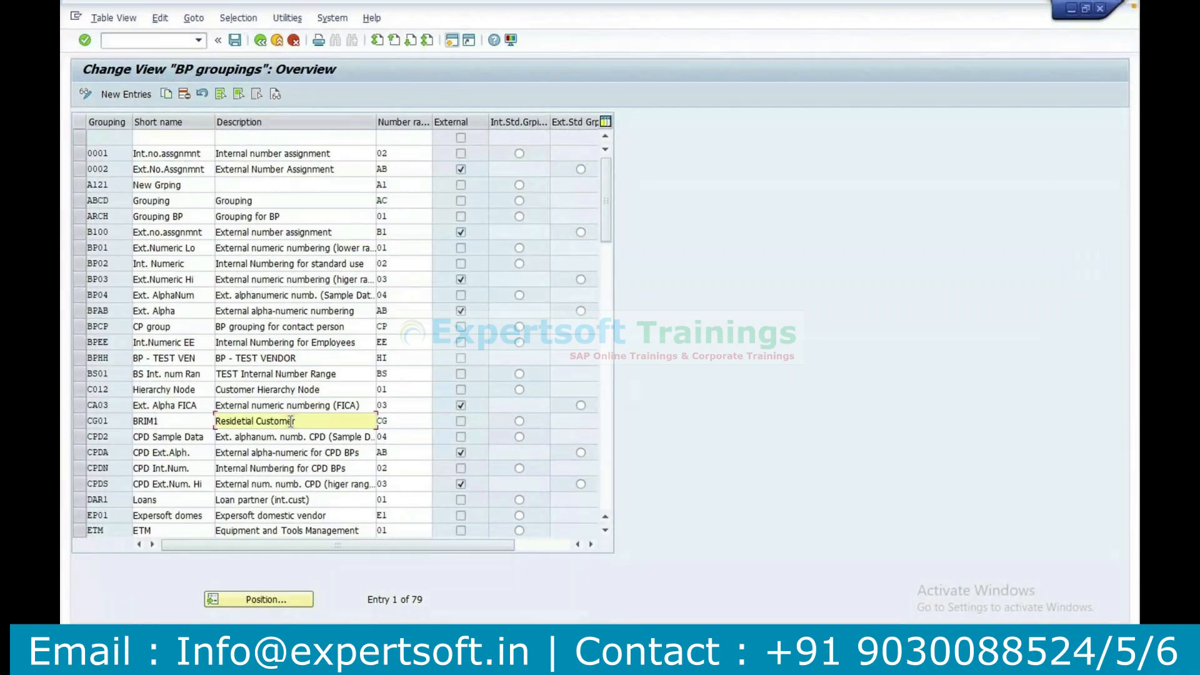
drag(291, 421, 215, 422)
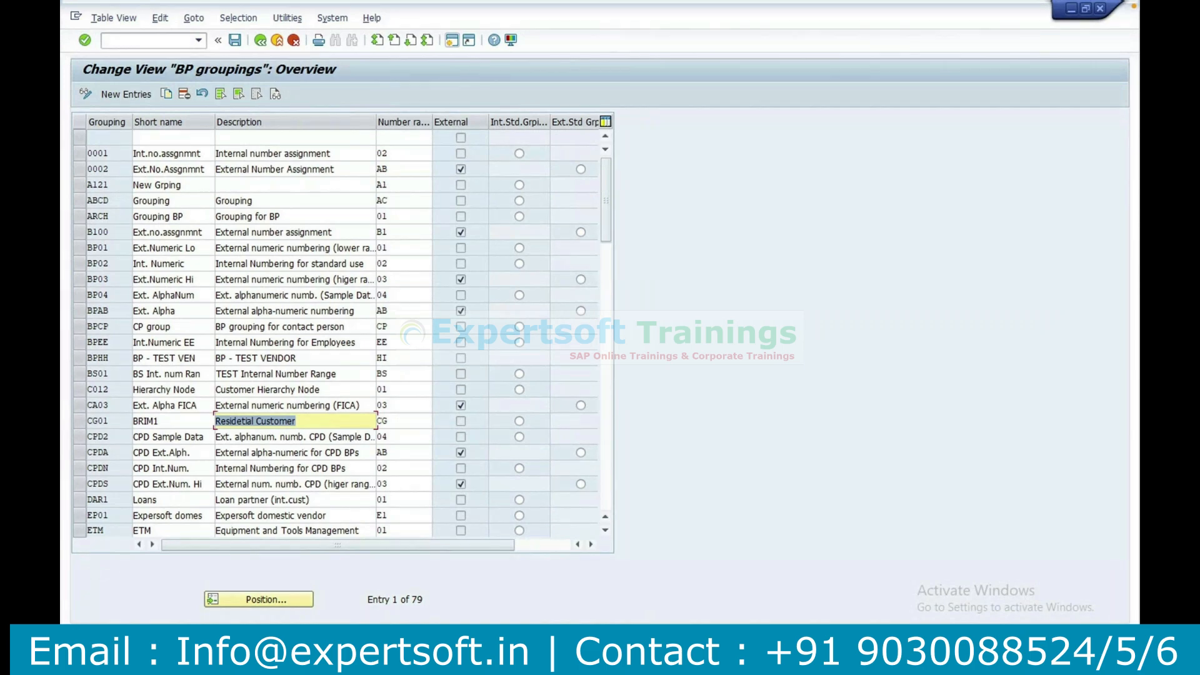
mouse_move(557, 662)
click(688, 582)
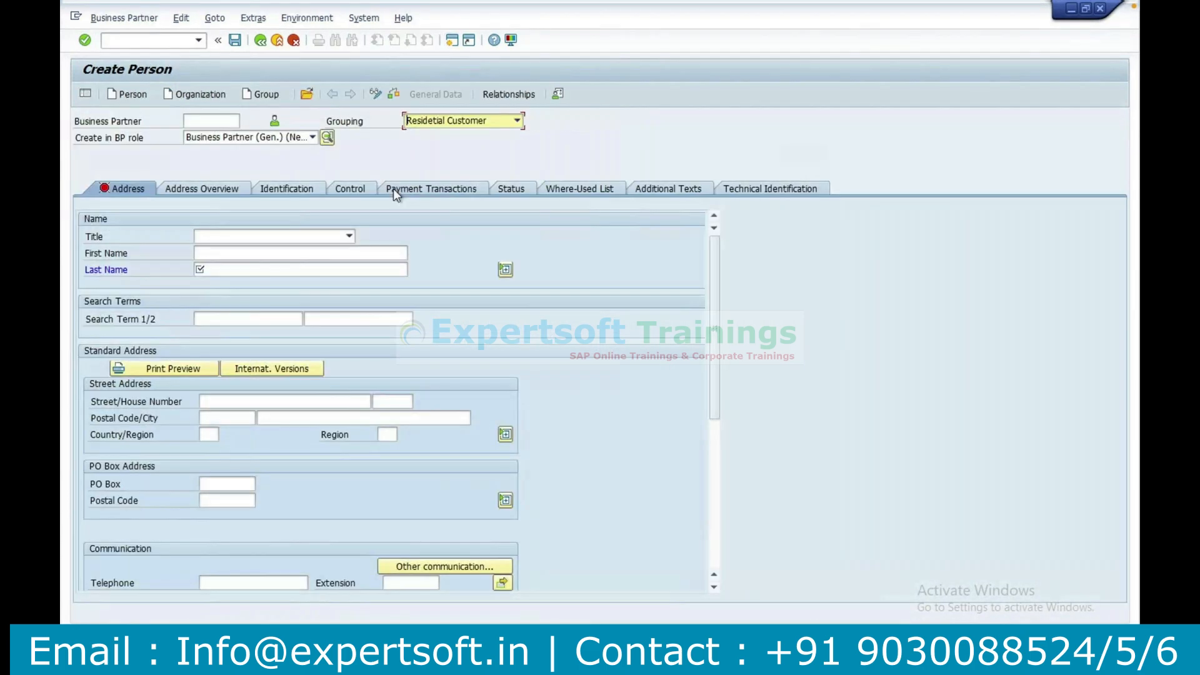
Set the new person's BP role to Contract Partner and confirm creating the person in that role.
click(312, 138)
text(co)
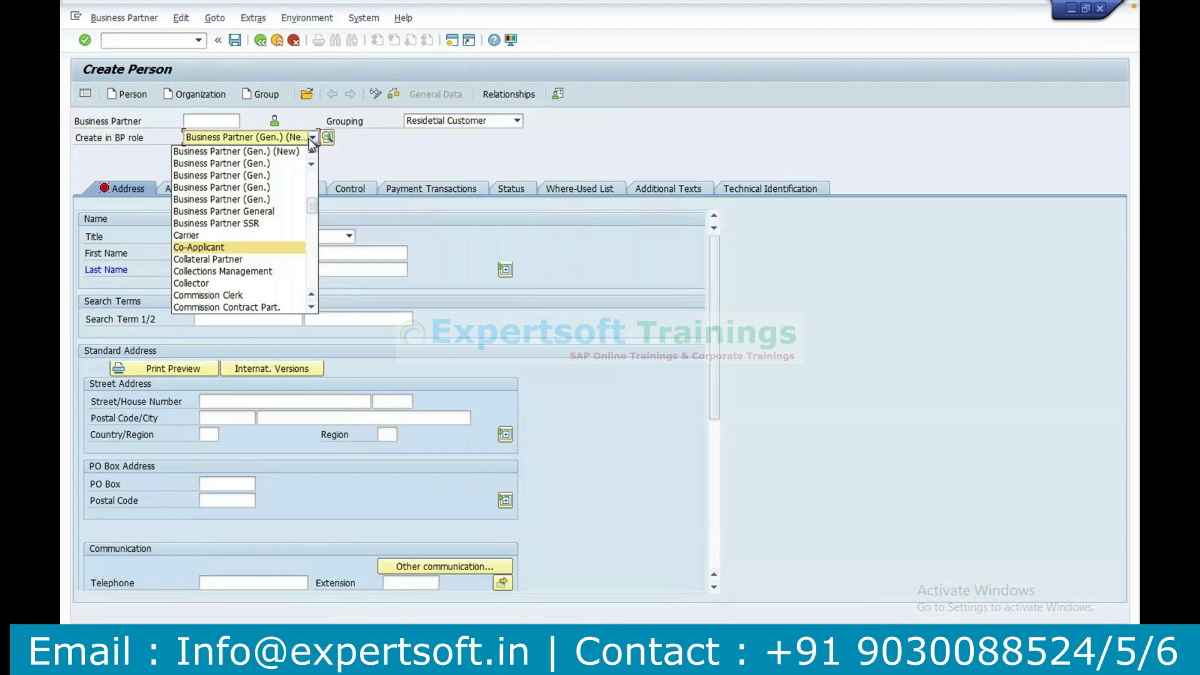
click(311, 250)
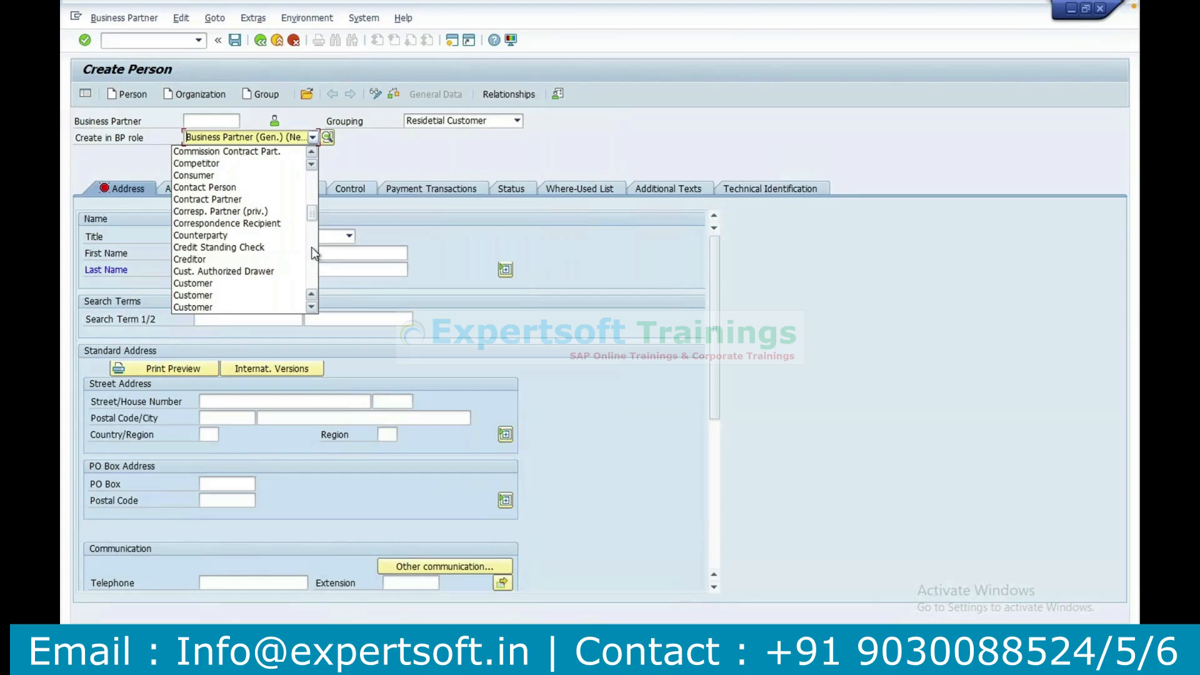
scroll(311, 246, up, 2)
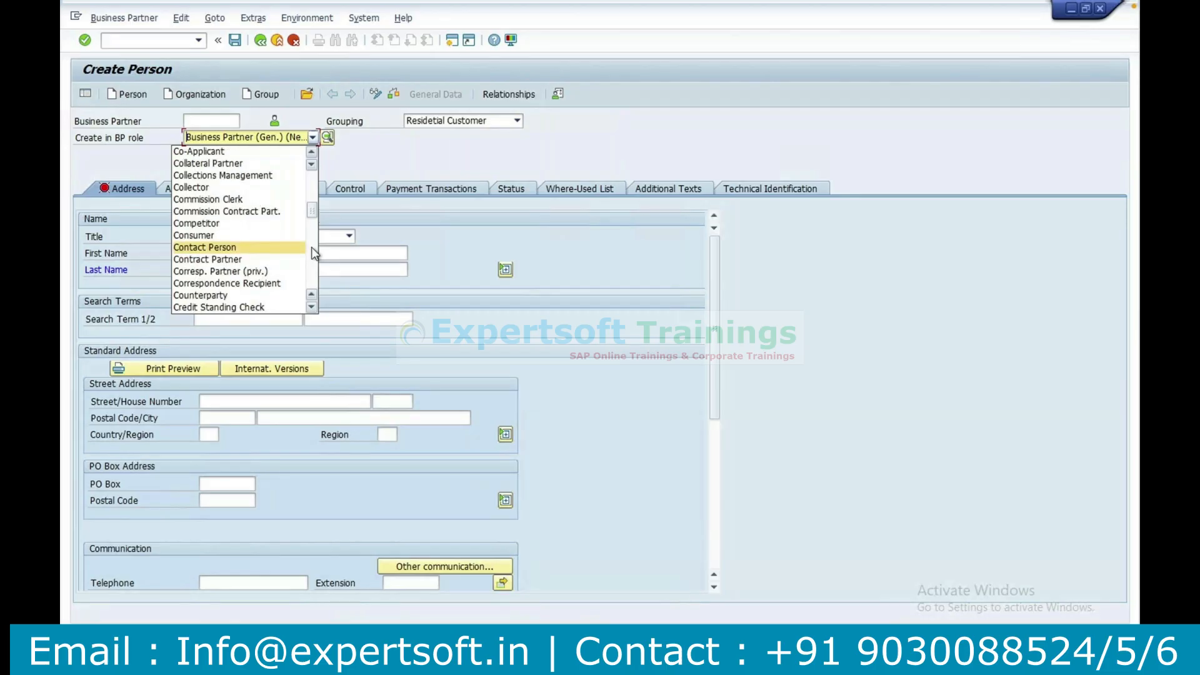
click(237, 260)
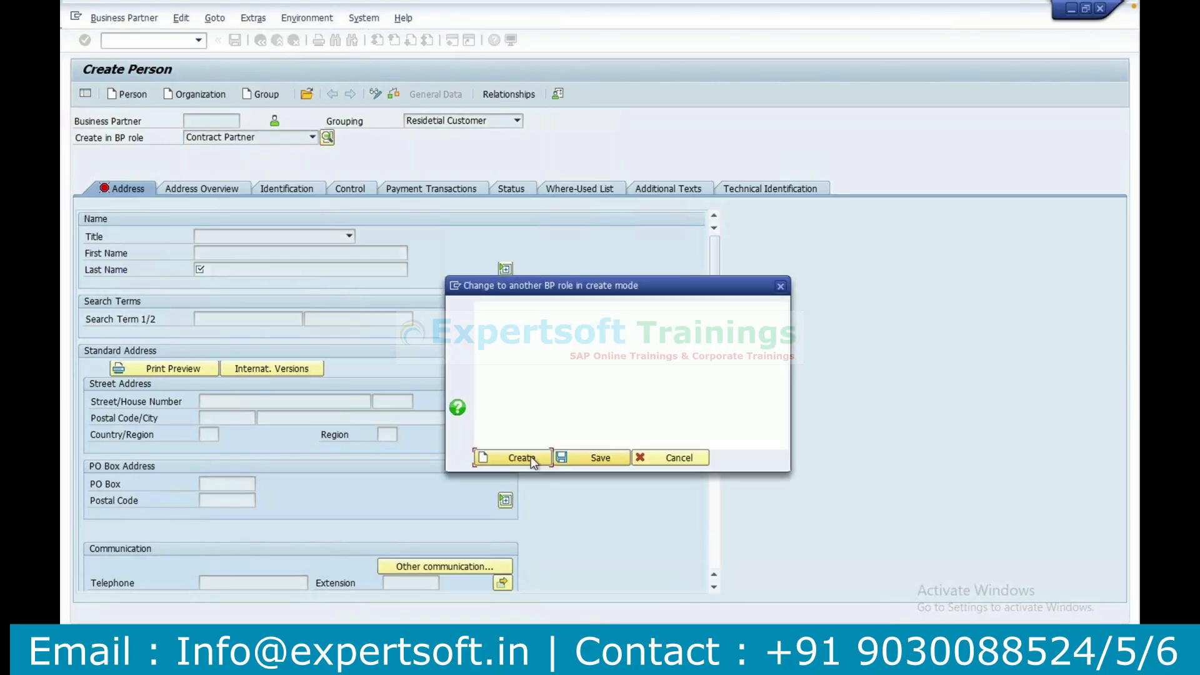
click(531, 457)
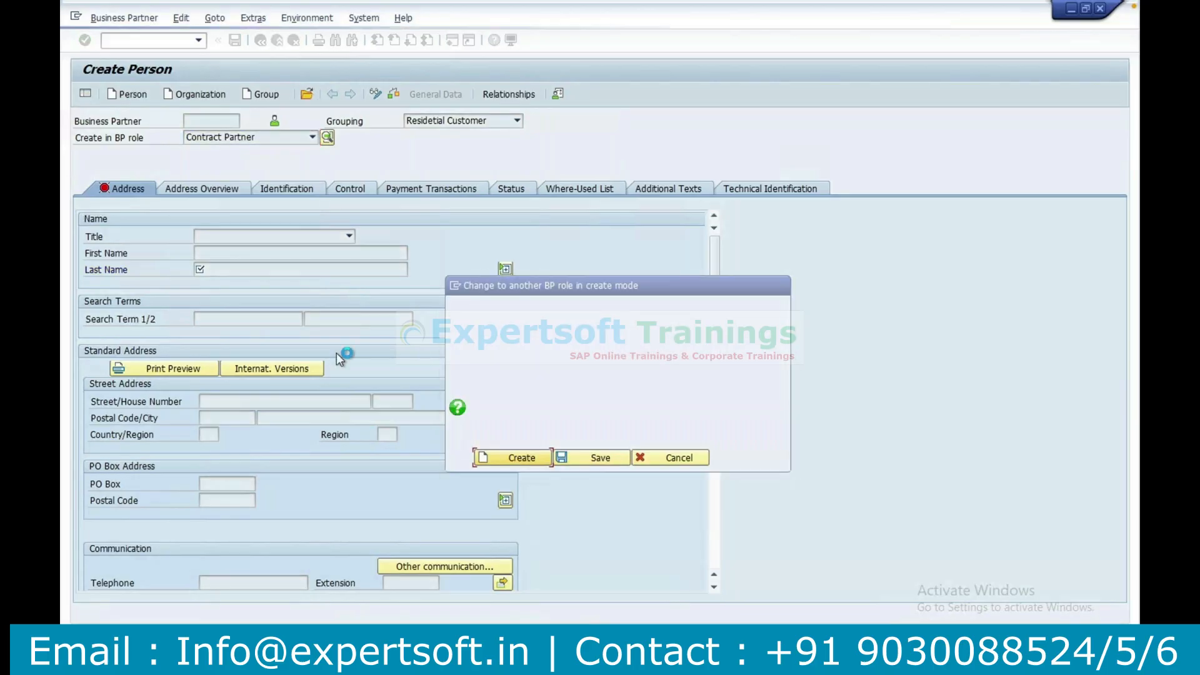
Set the title to Mr. and enter the person's first and last name.
click(238, 237)
click(219, 250)
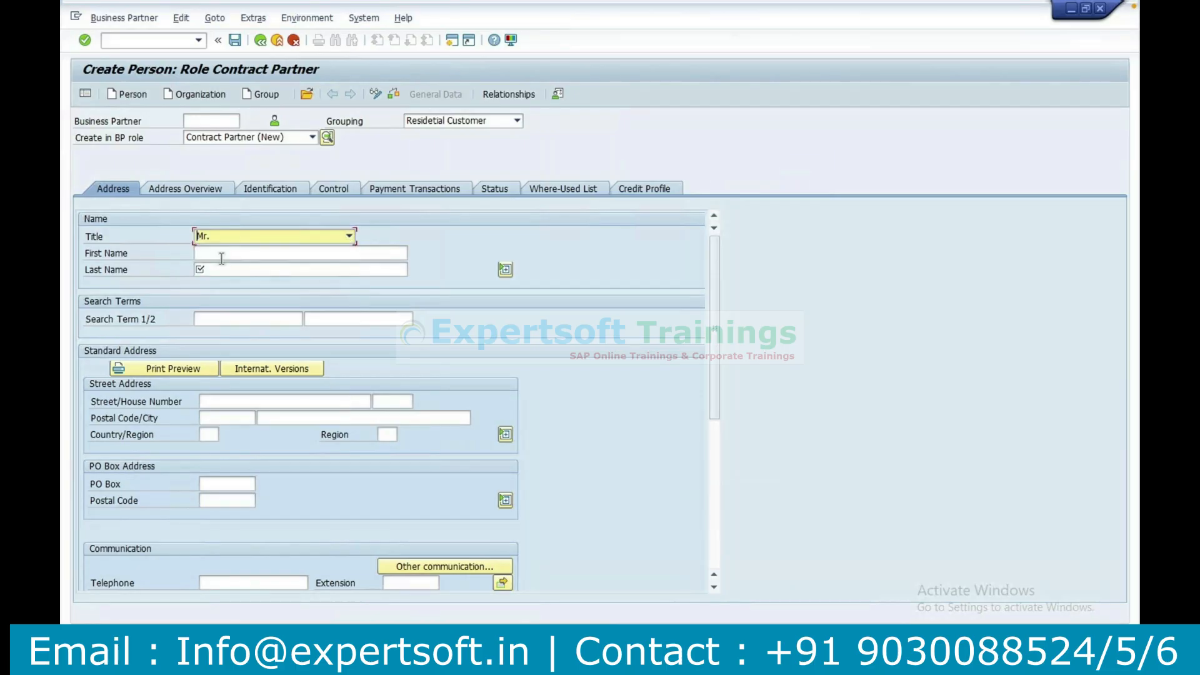
click(225, 256)
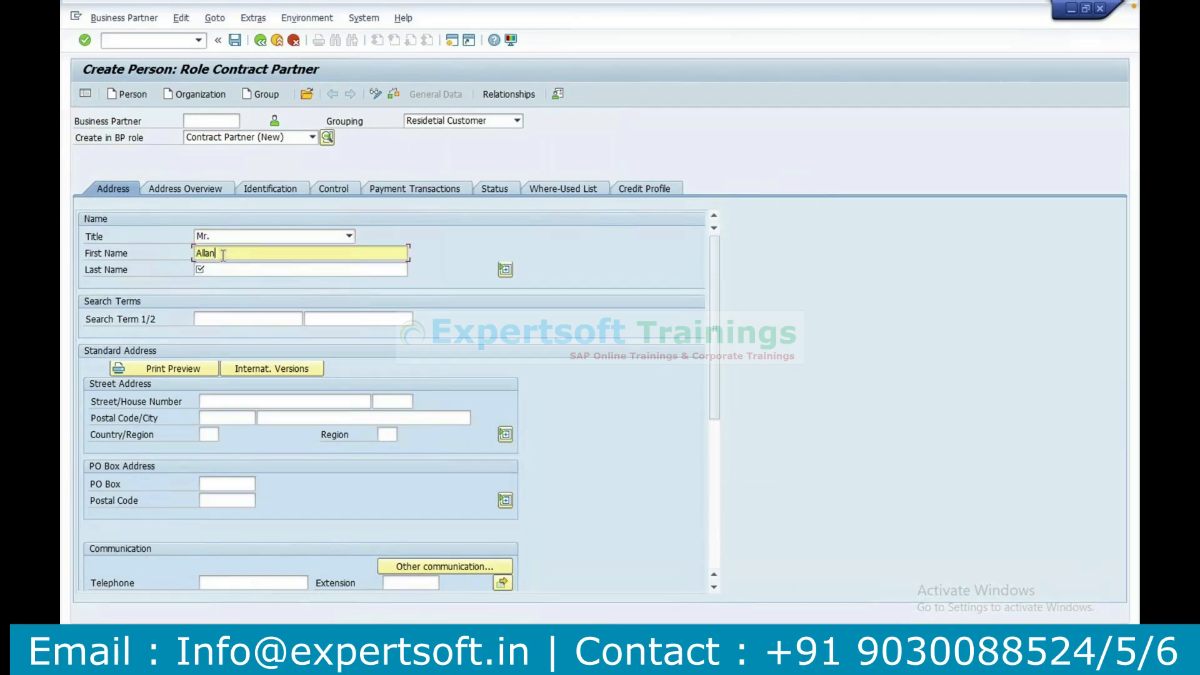
key(Tab)
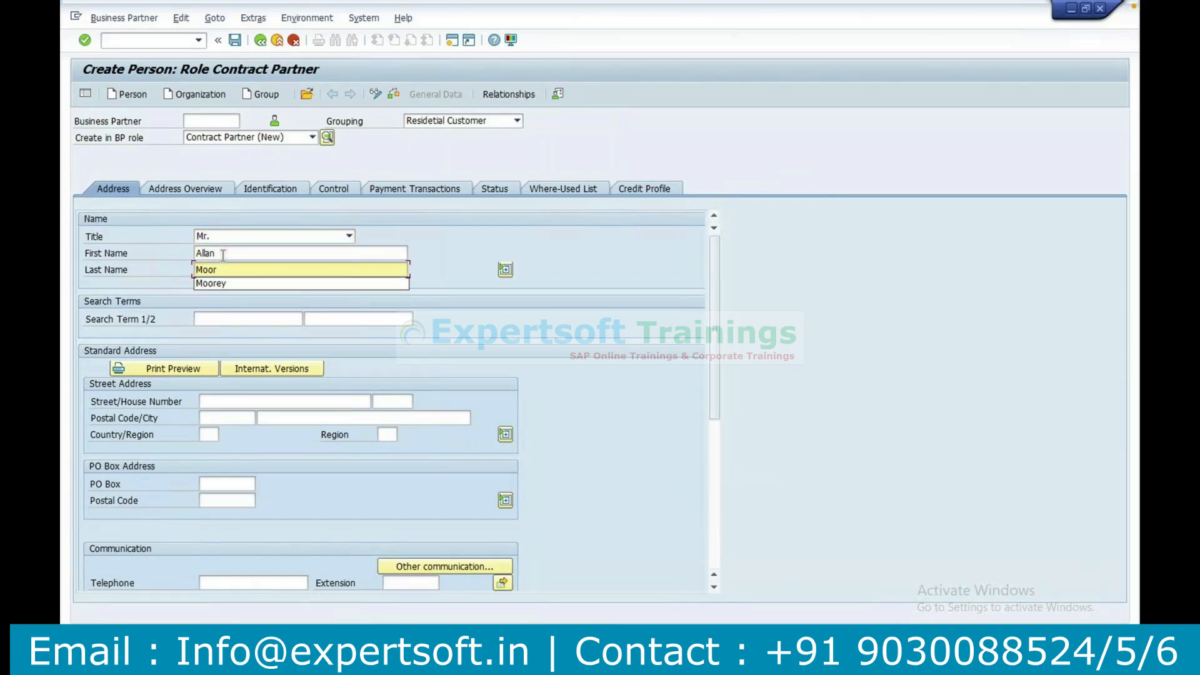
click(219, 283)
Enter the street, house number and postal code in the person's standard address.
click(224, 400)
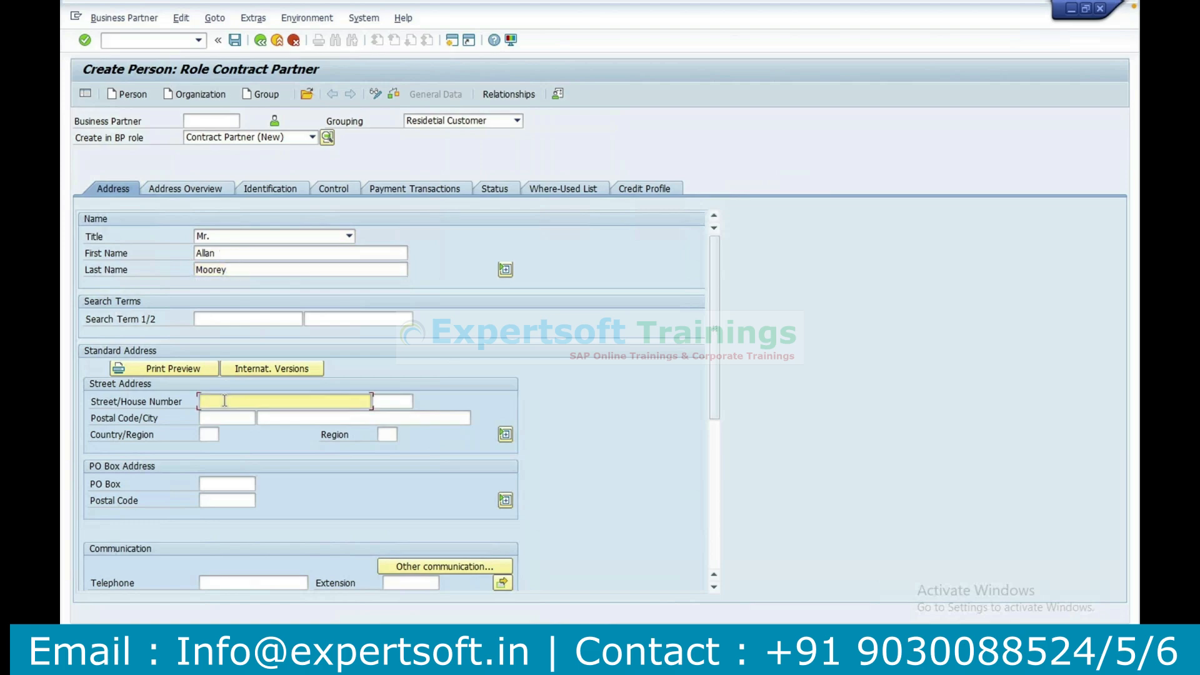
key(Tab)
key(Tab)
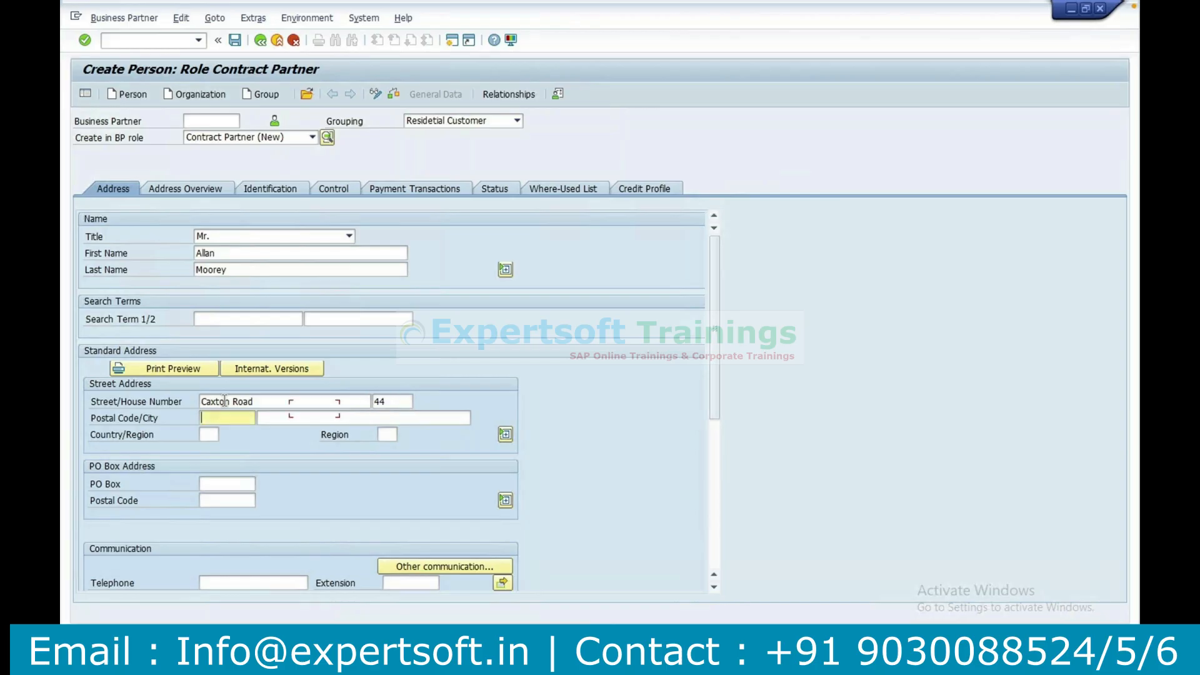
text(12345)
key(Tab)
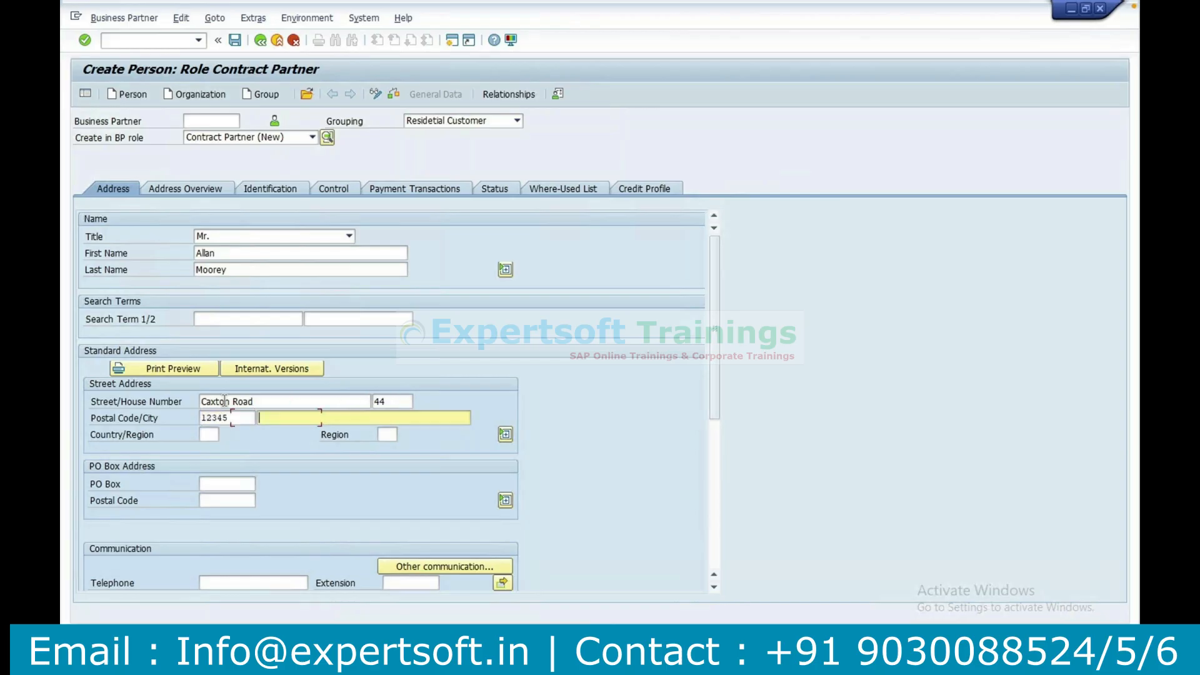
Enter the city, set the country to DE and the region to BE, and save the business partner.
text(Ber)
text(DE)
key(Tab)
text(BE)
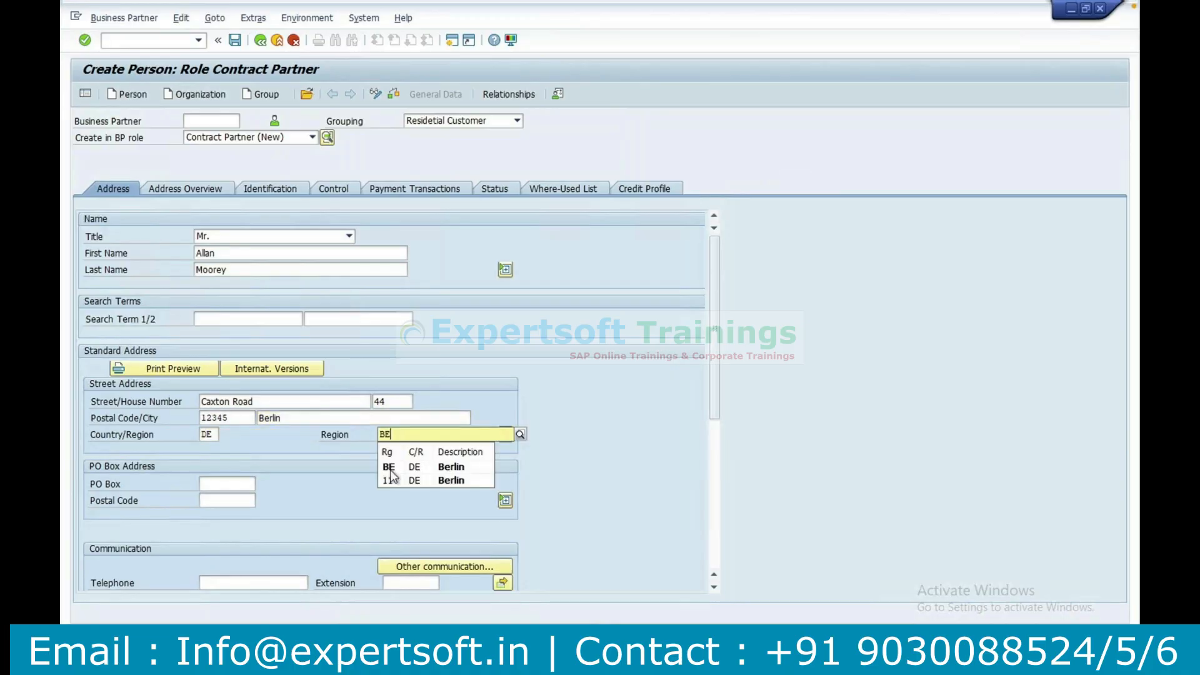
click(392, 476)
click(236, 41)
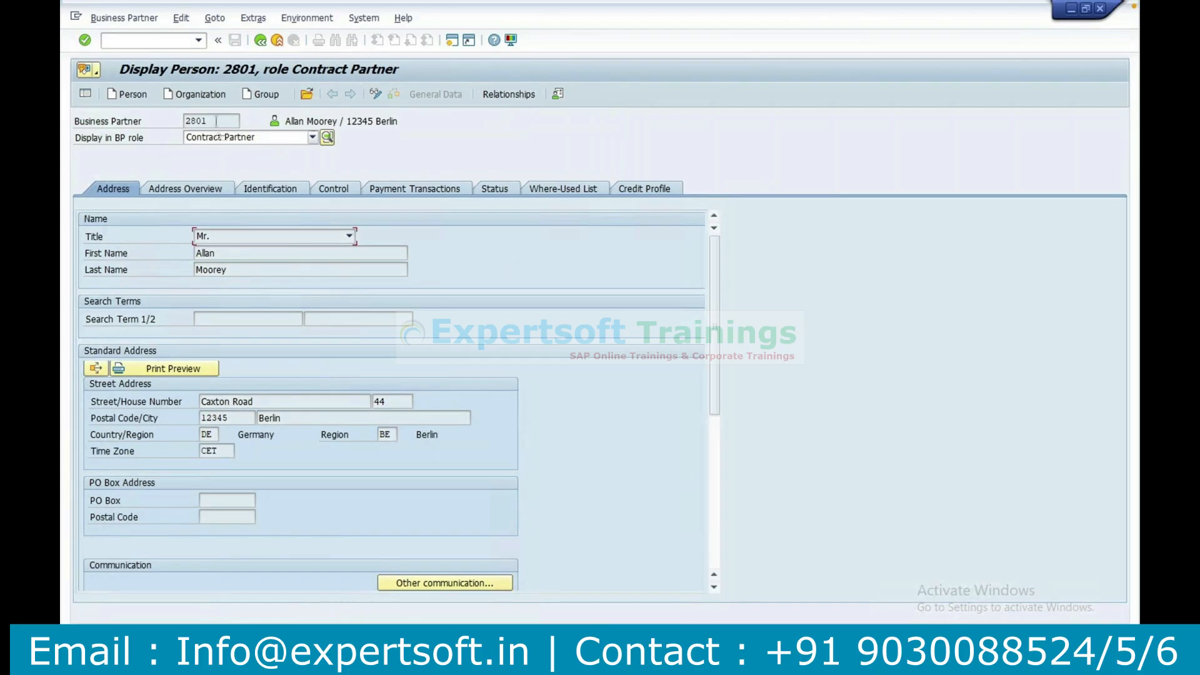
Switch to the Excel notes, record the new business partner's number in cell E6, and center column E.
drag(216, 120, 156, 128)
key(alt+Tab)
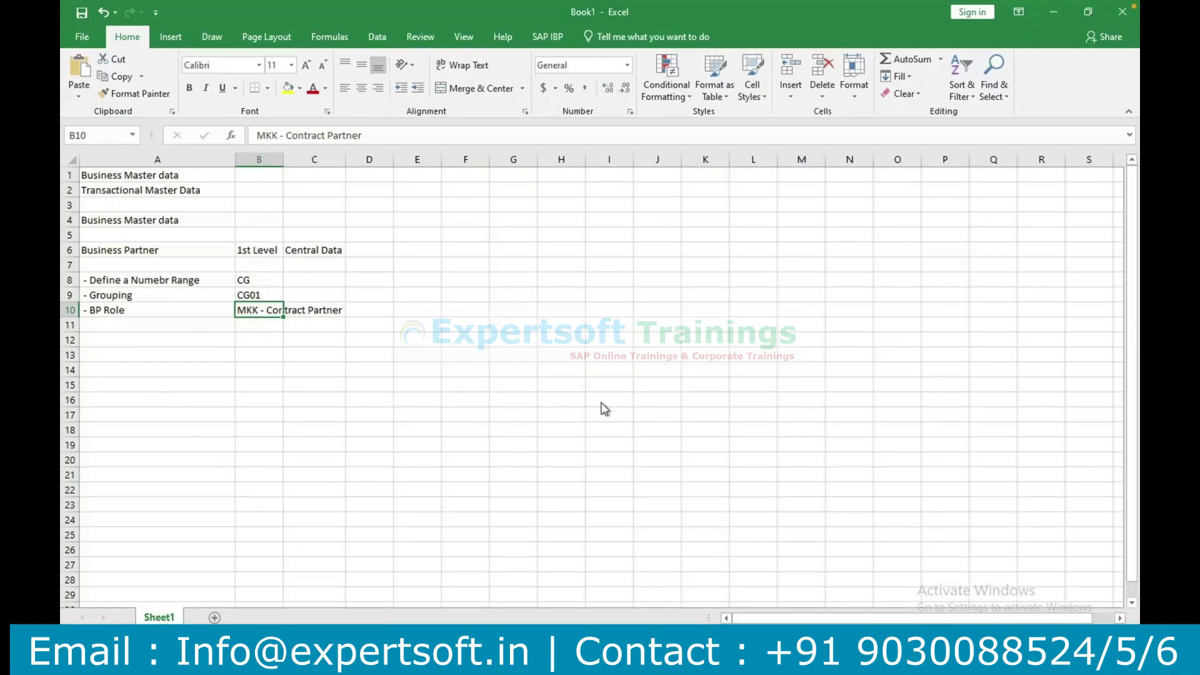
click(410, 249)
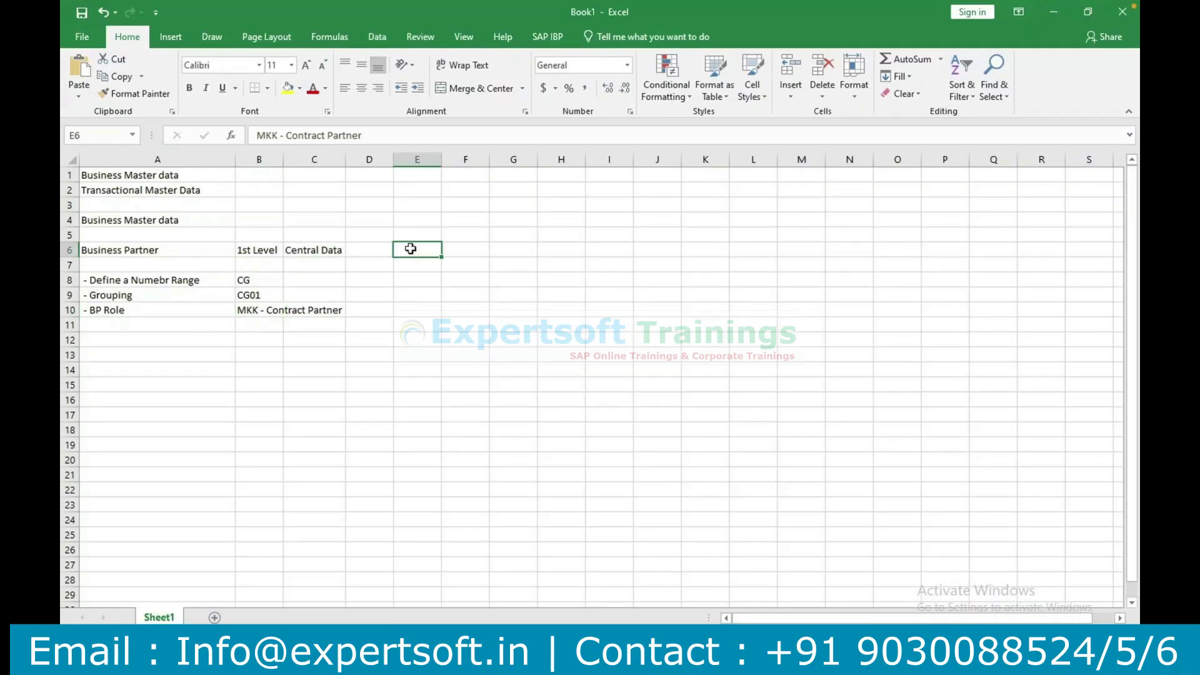
text(2801)
key(Return)
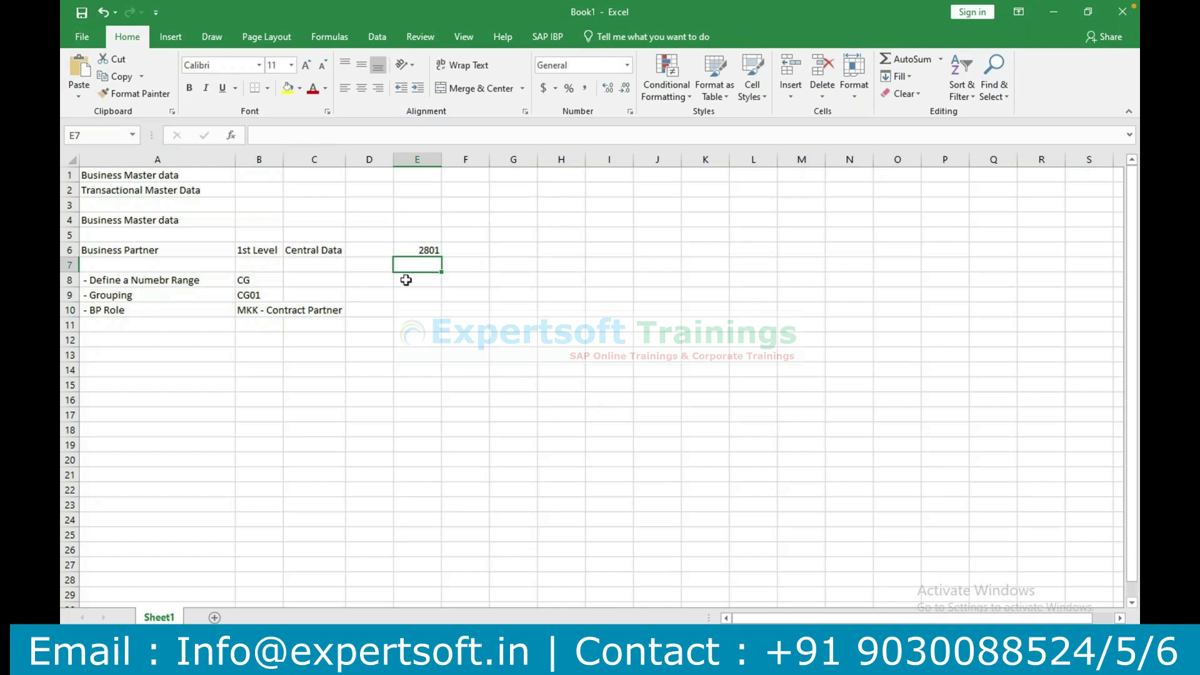
click(418, 159)
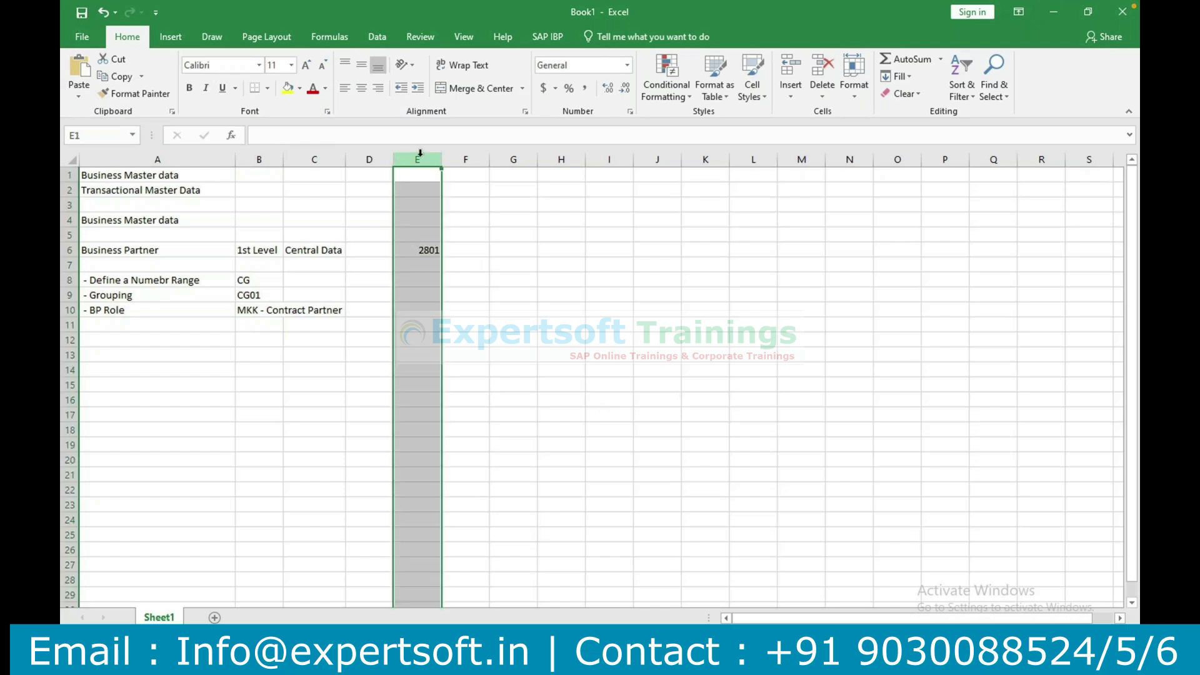
click(361, 91)
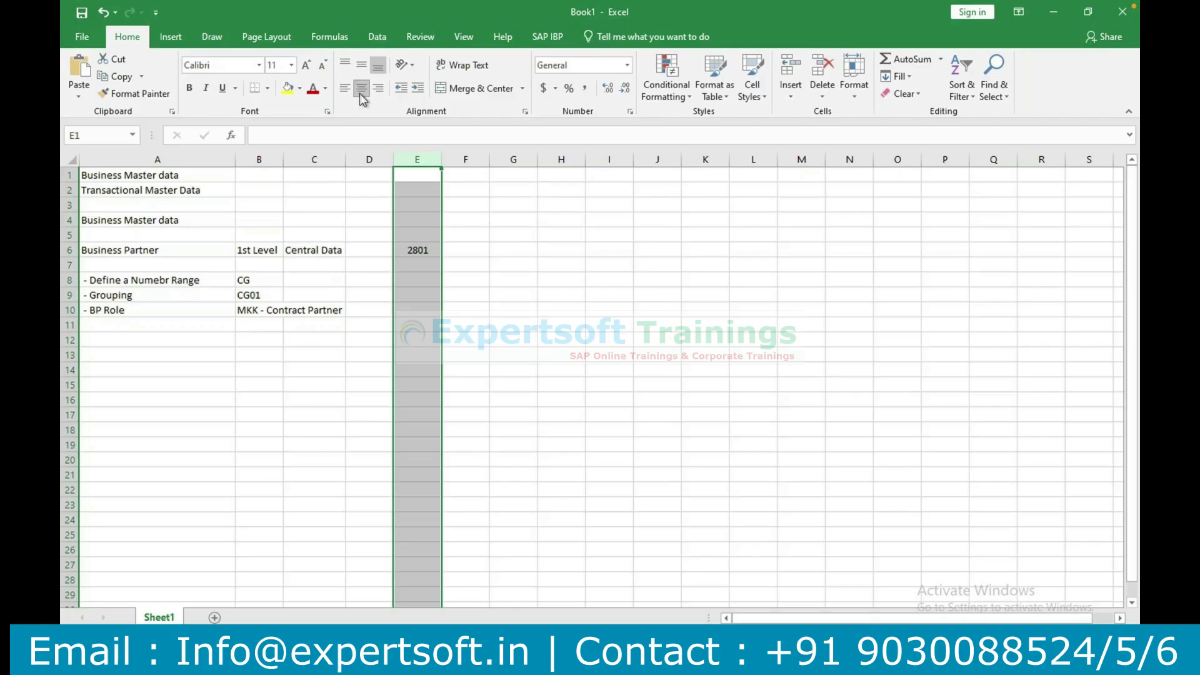
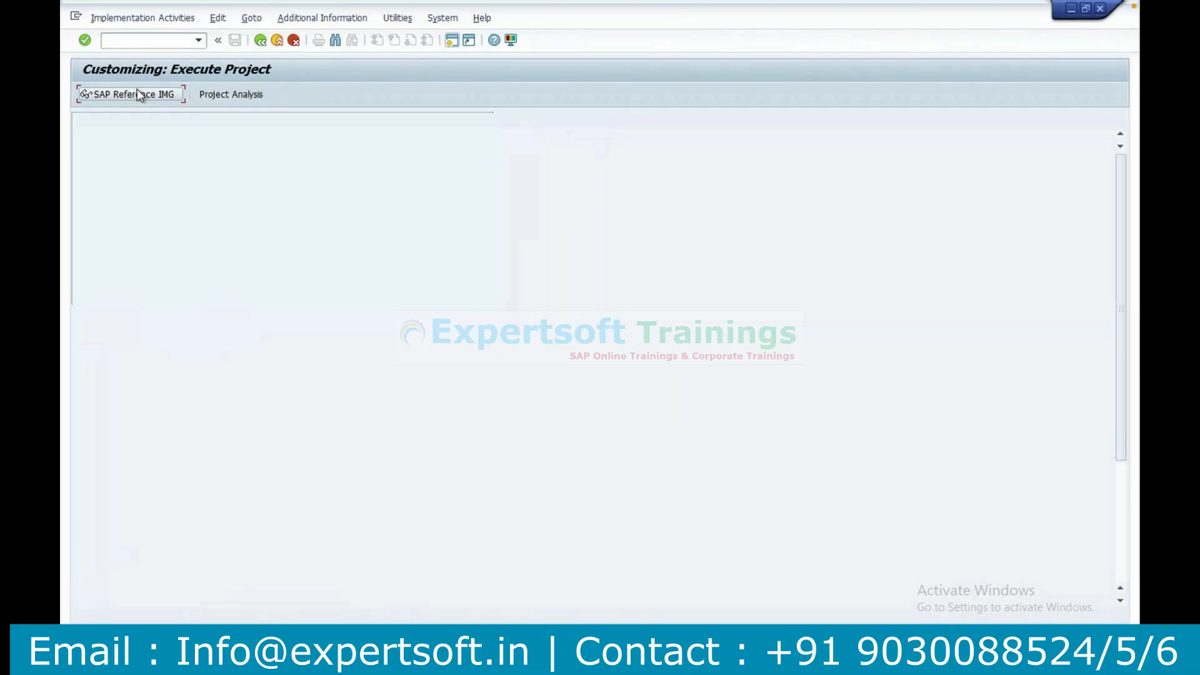
Open the SAP Reference IMG and expand Financial Accounting down to the Contract Accounts Receivable and Payable activities.
click(137, 93)
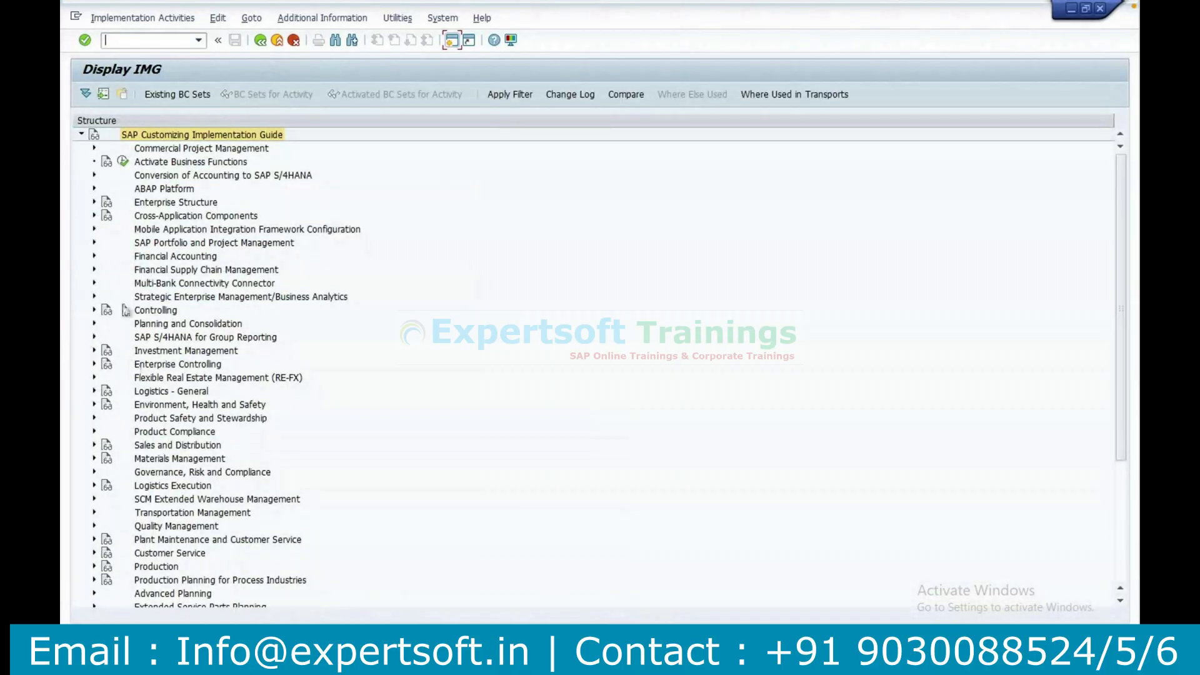
click(94, 256)
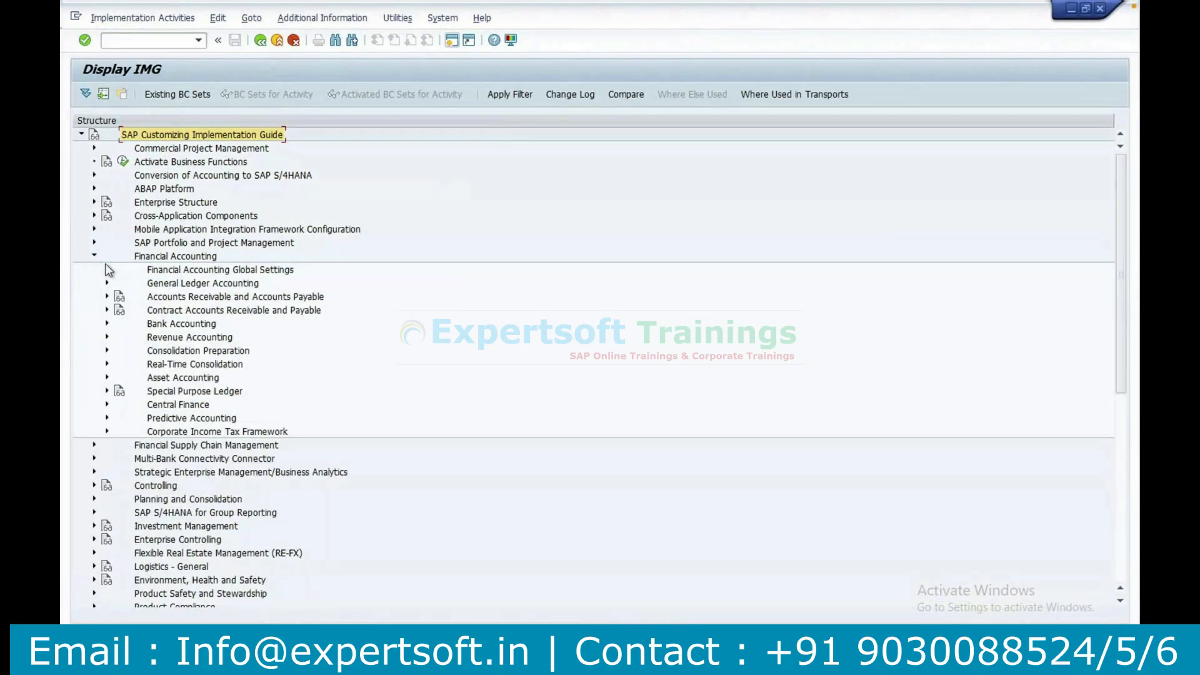
click(107, 310)
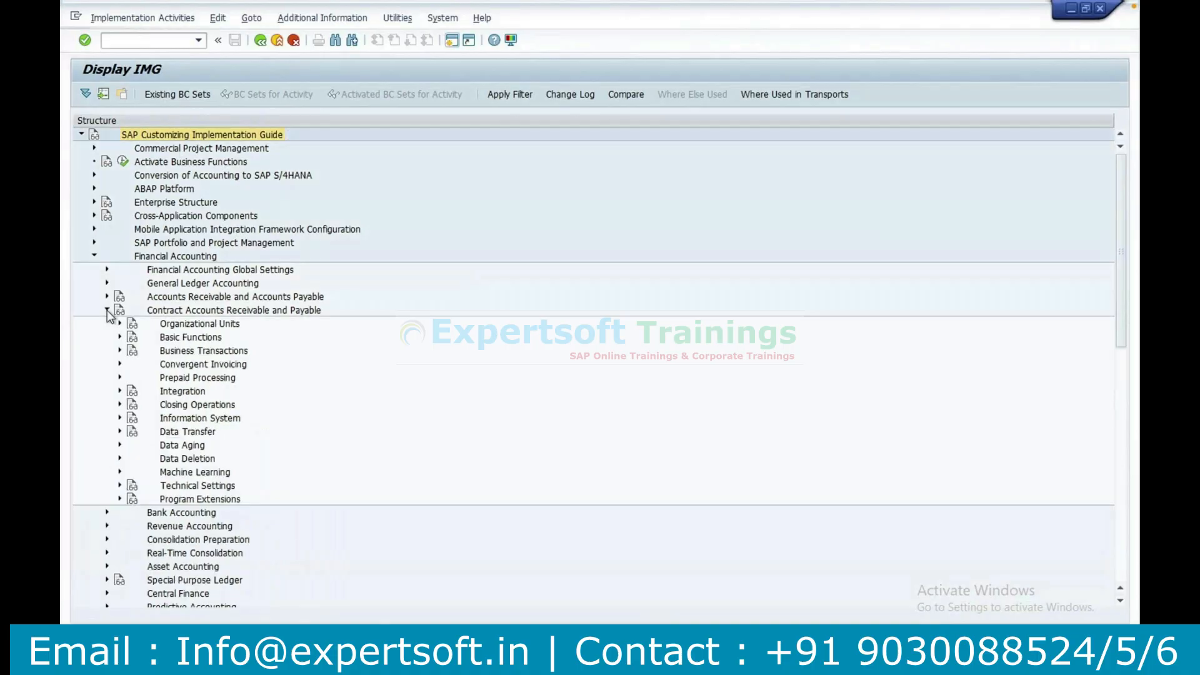
click(191, 365)
Run transaction /nficaimg to open the Contract Accounts Receivable and Payable implementation guide directly.
click(133, 40)
text(/nficaimg)
key(Return)
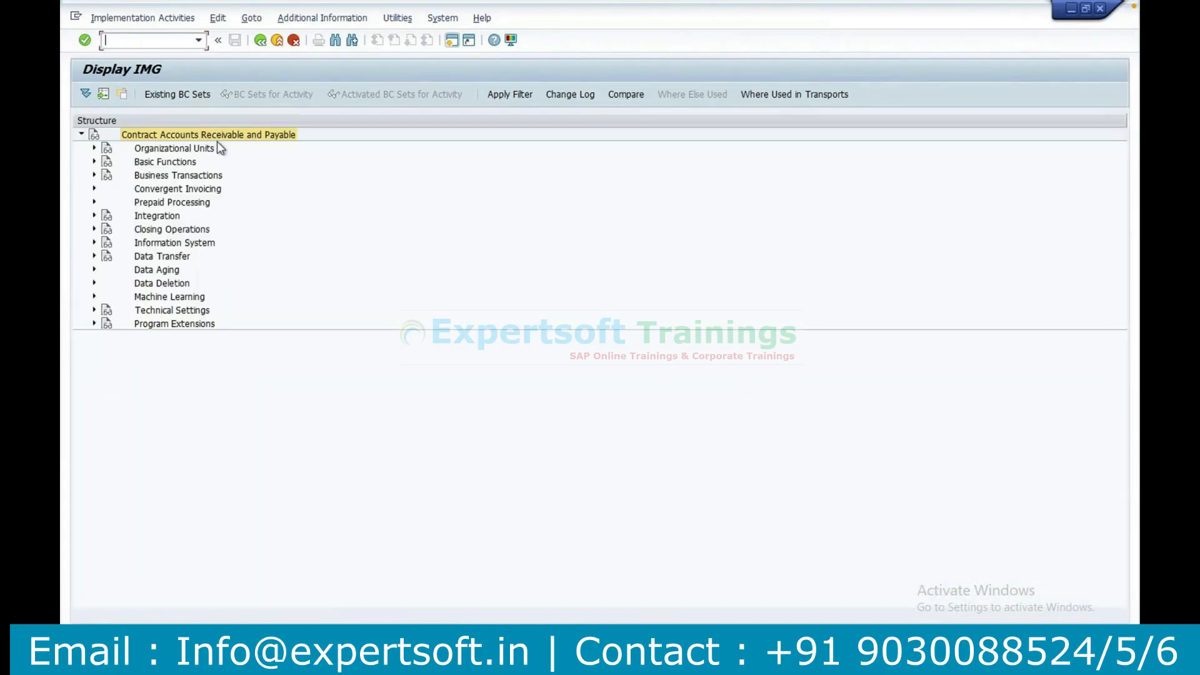
click(178, 189)
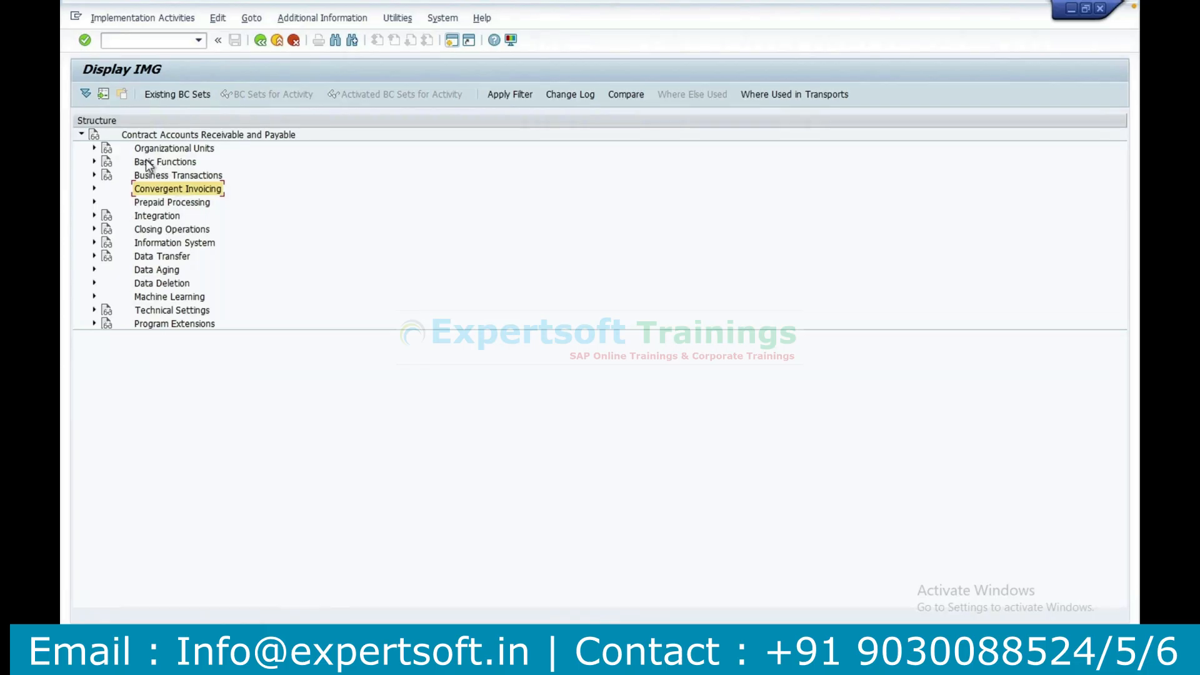
Open the contract account number range intervals for editing through Define Number Ranges in the Contract Accounts section of Basic Functions.
click(95, 161)
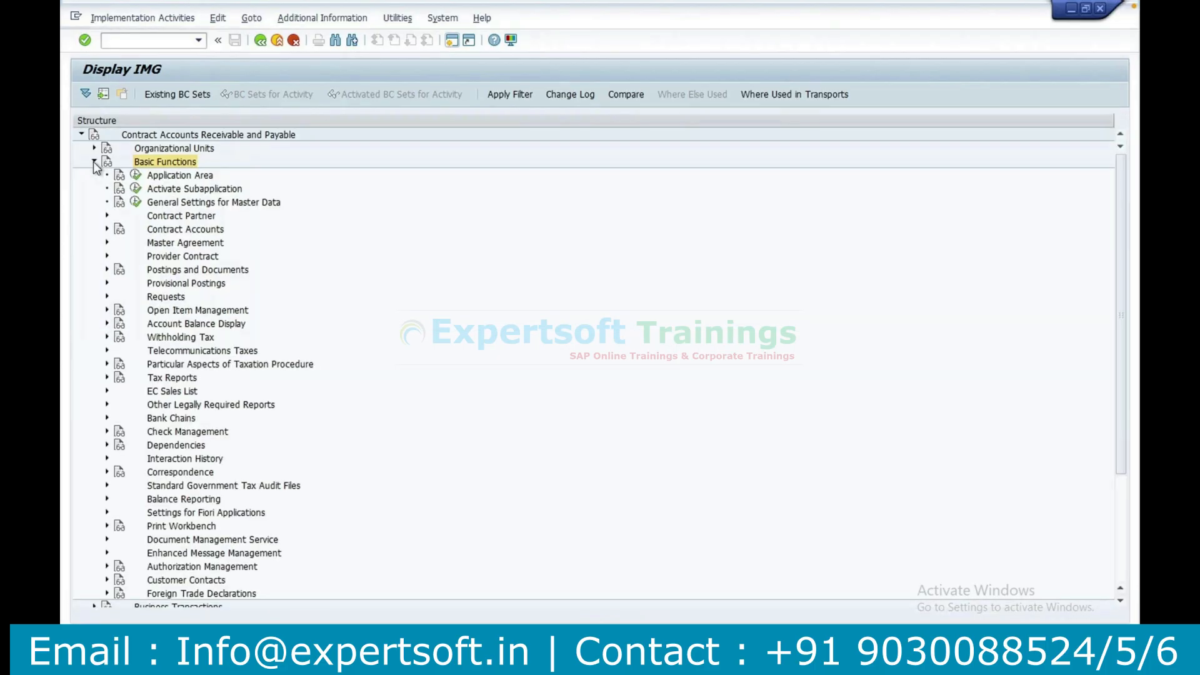
click(107, 230)
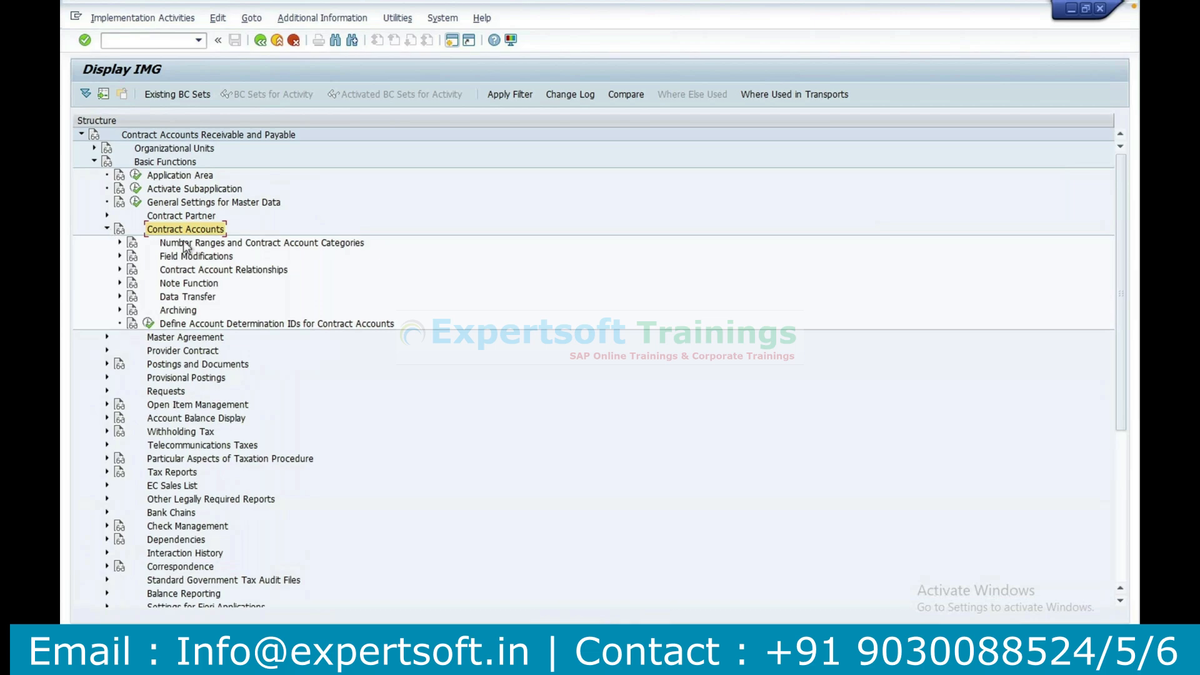
click(186, 245)
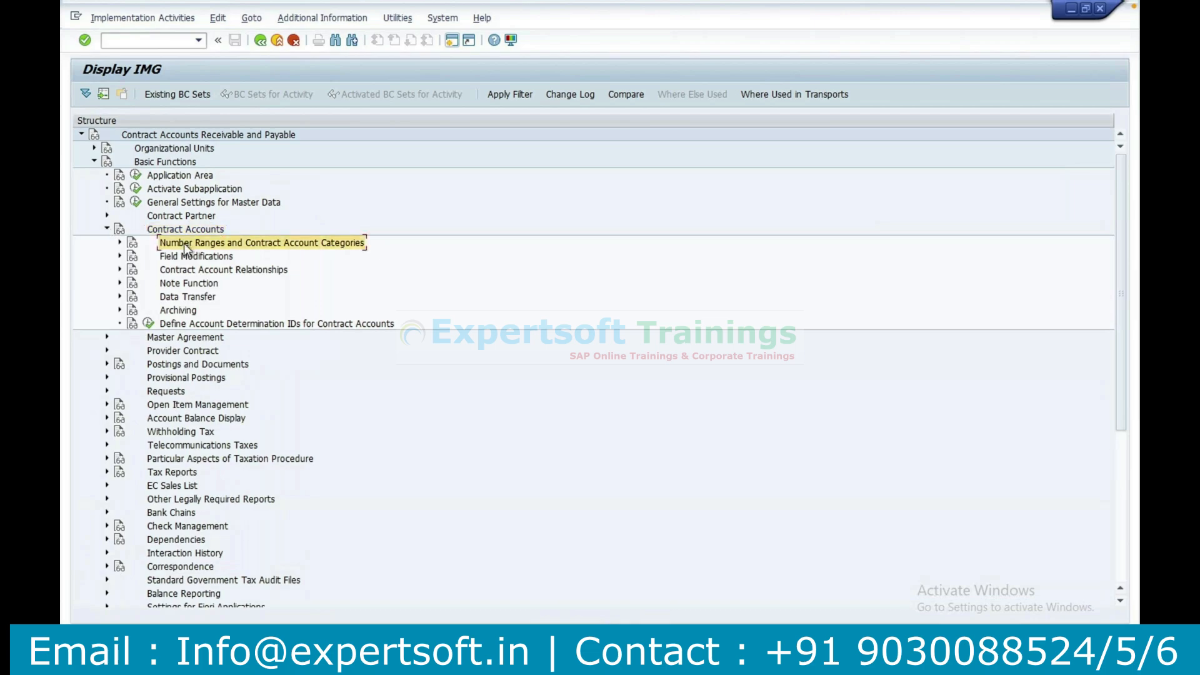
click(119, 244)
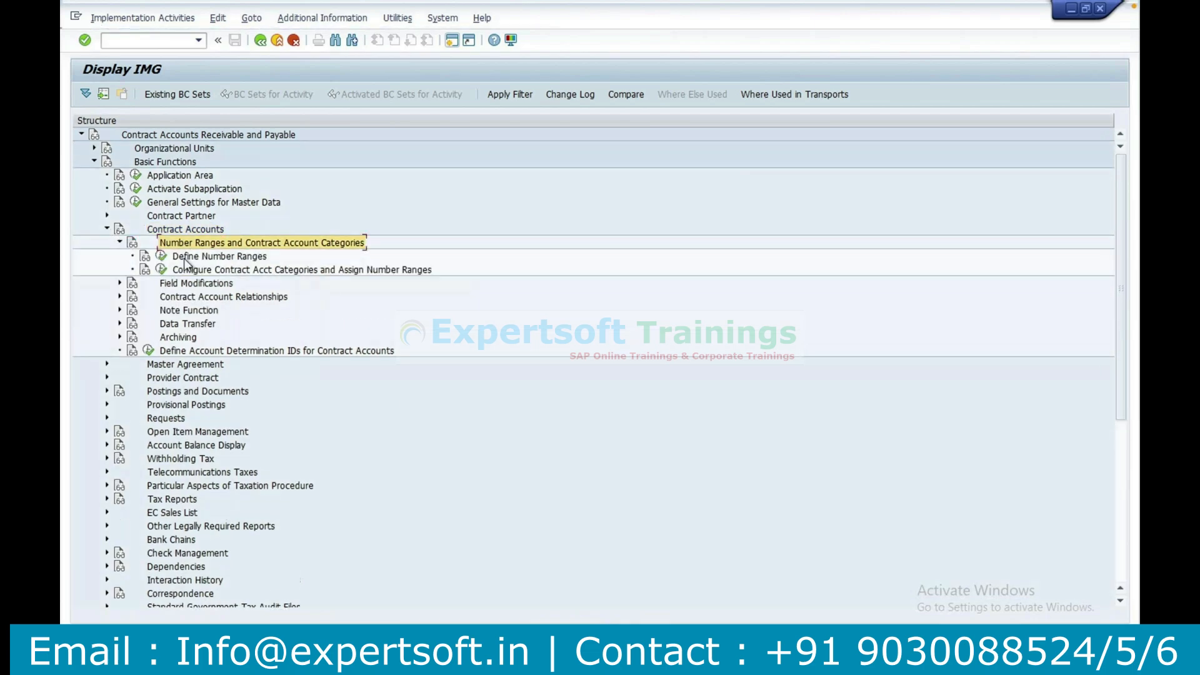
click(184, 257)
click(162, 256)
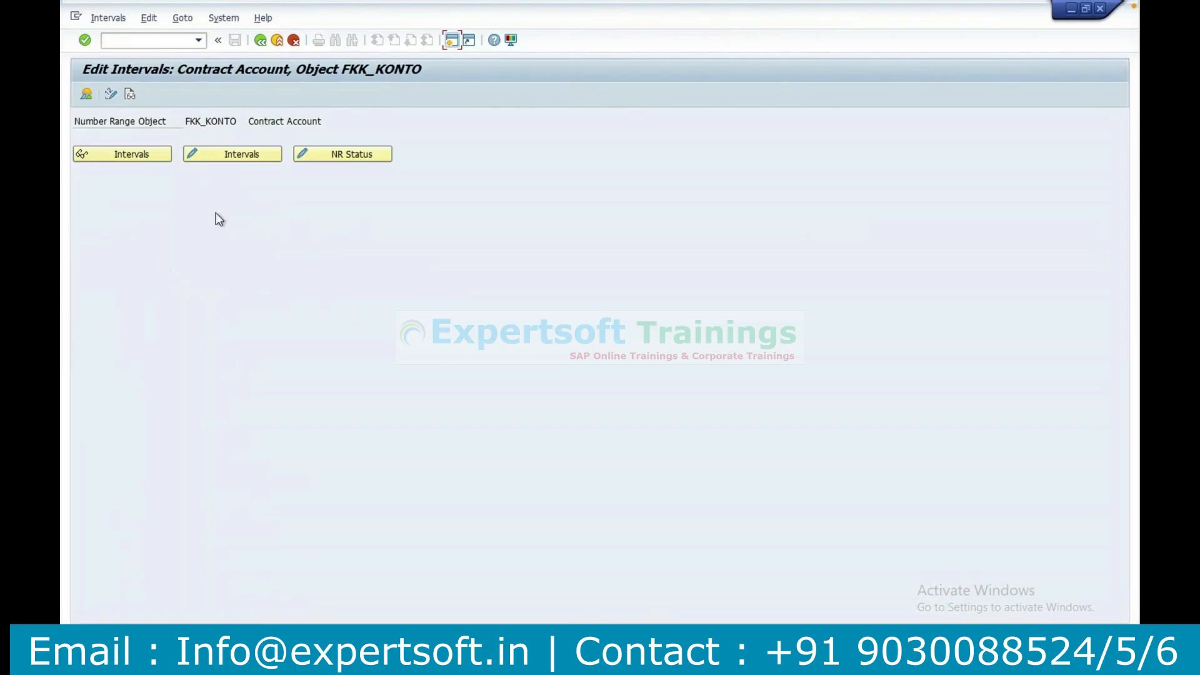
click(243, 154)
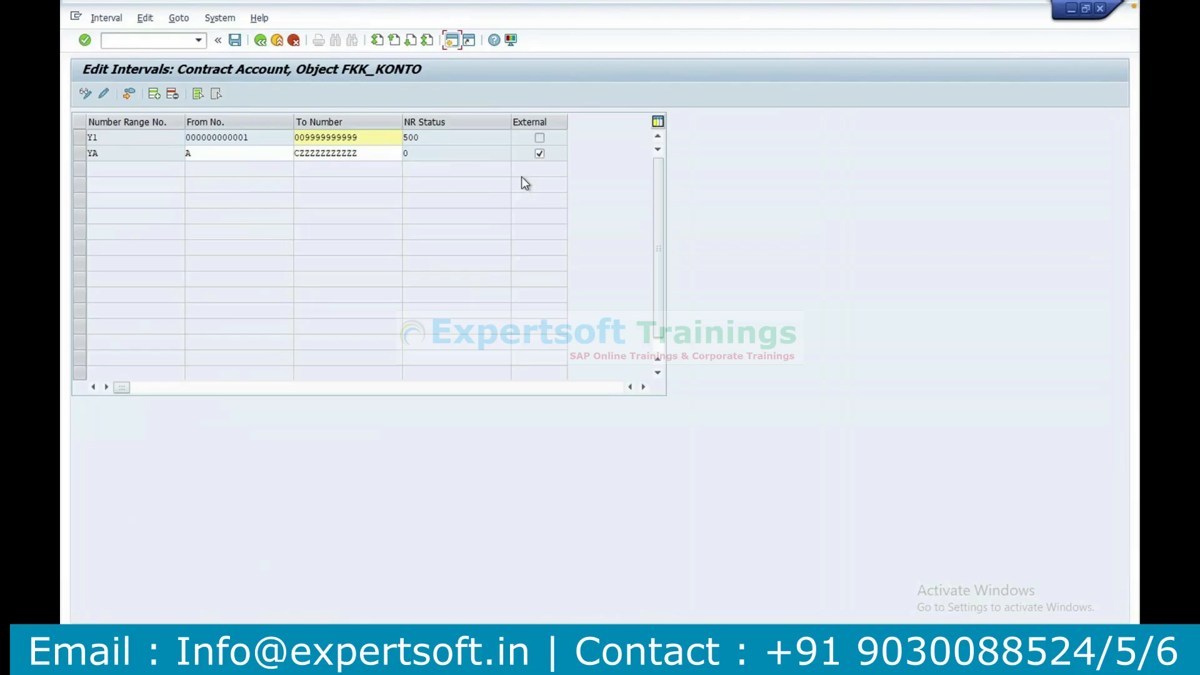
Try to add number range CA with an interval from 2456 to 6978 for contract accounts.
click(155, 94)
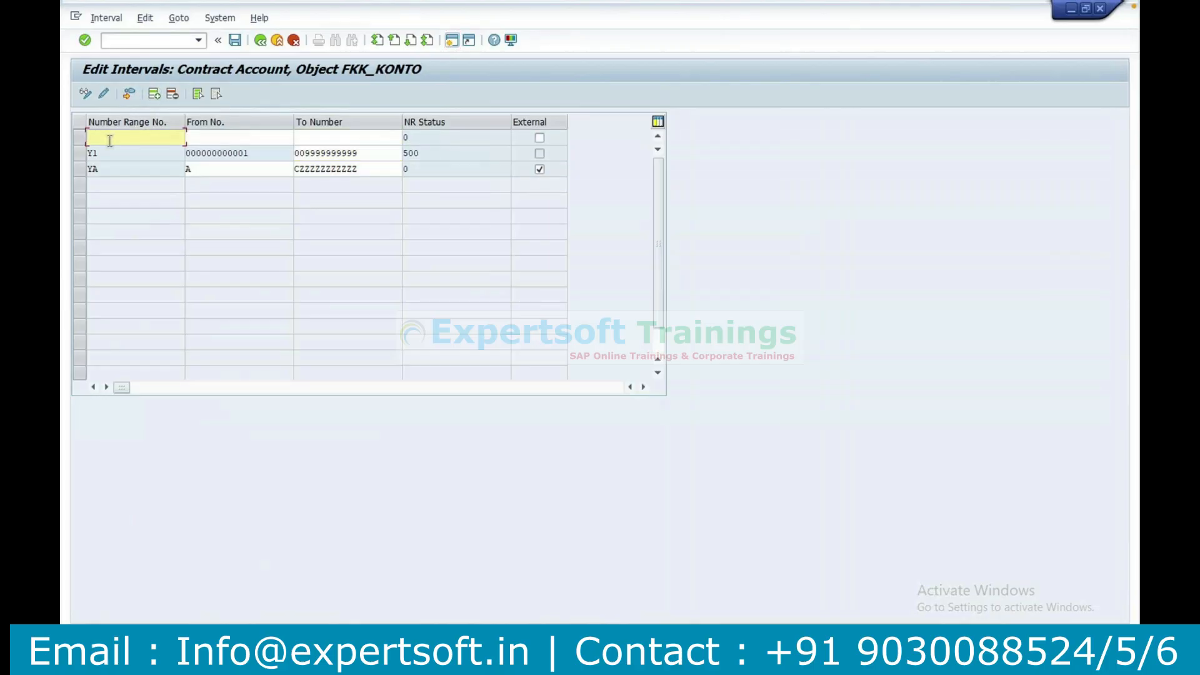
text(CA)
key(Tab)
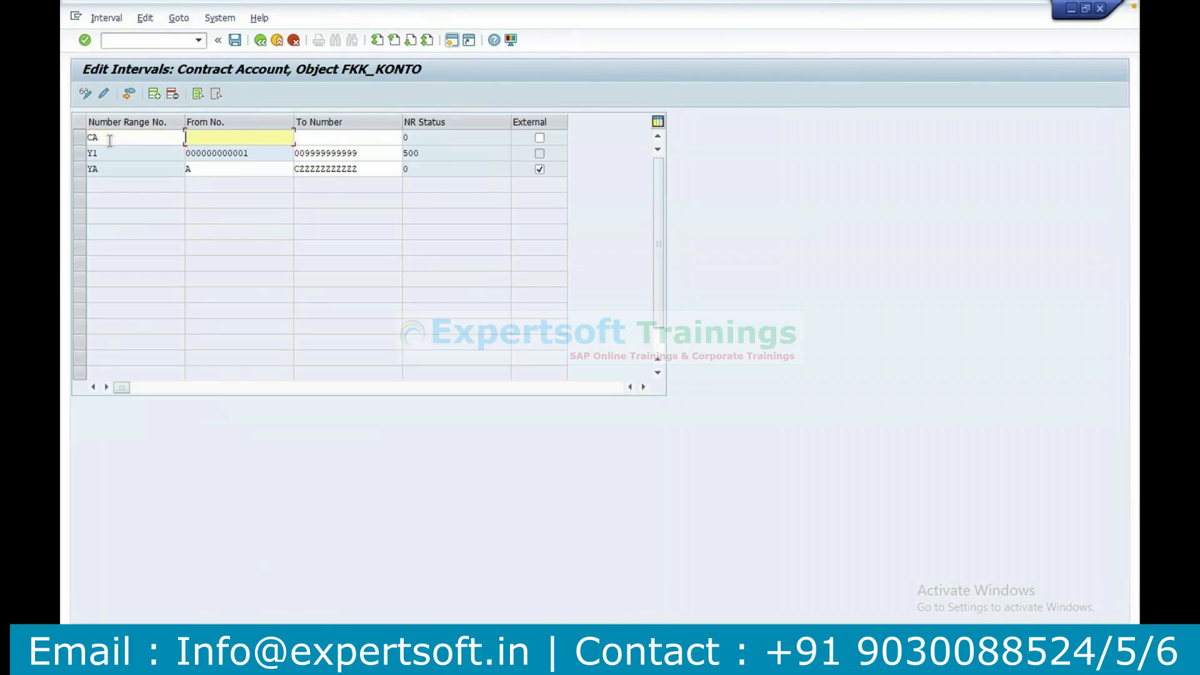
text(00000200000)
key(BackSpace)
key(BackSpace)
key(BackSpace)
key(BackSpace)
key(BackSpace)
key(BackSpace)
key(BackSpace)
key(BackSpace)
key(BackSpace)
key(BackSpace)
key(BackSpace)
key(BackSpace)
text(2456)
key(Tab)
text(6)
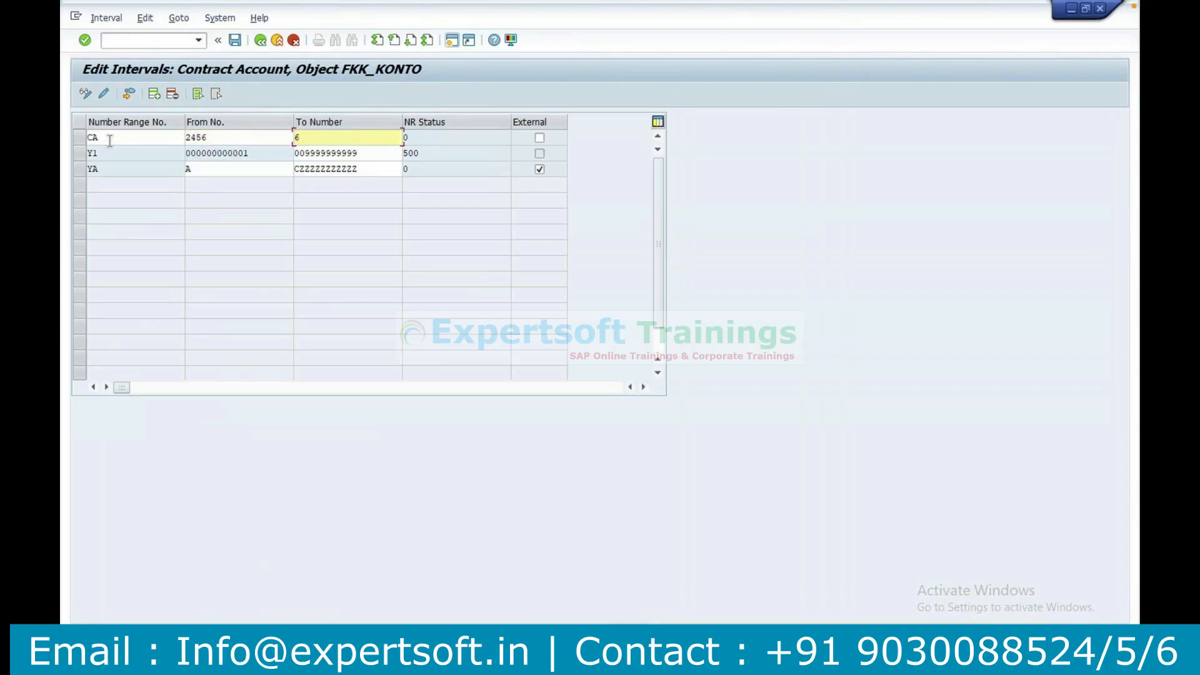
text(978)
key(Return)
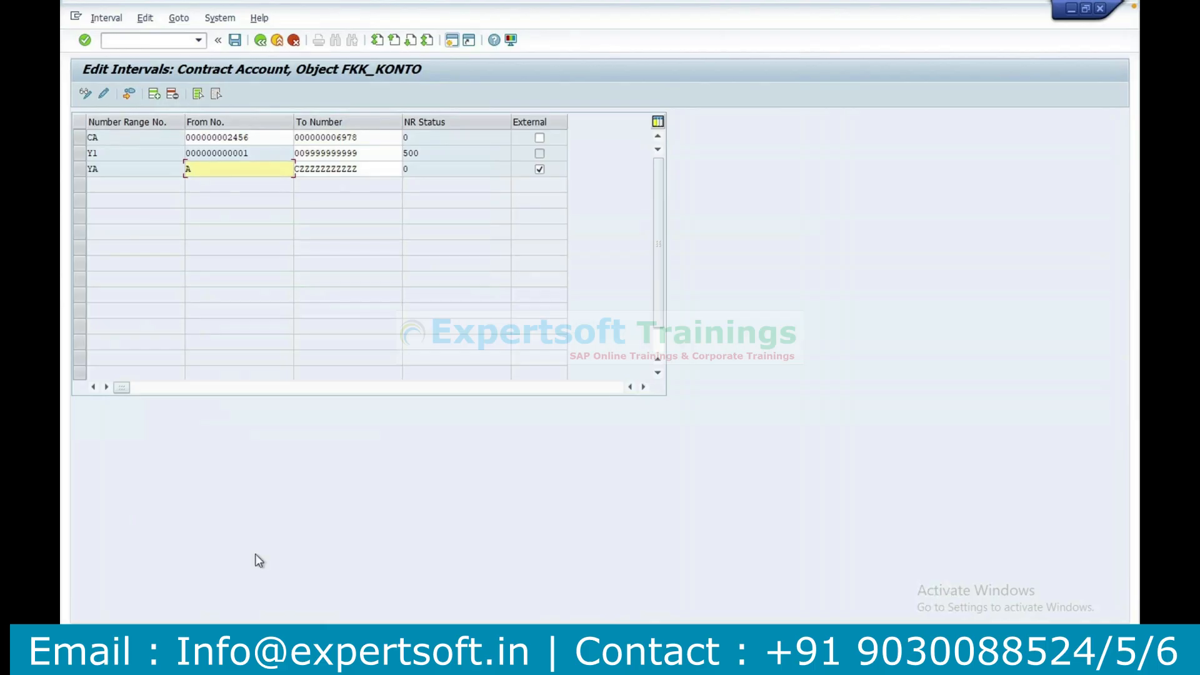
Clear the From and To numbers of interval CA and delete its row.
double_click(260, 138)
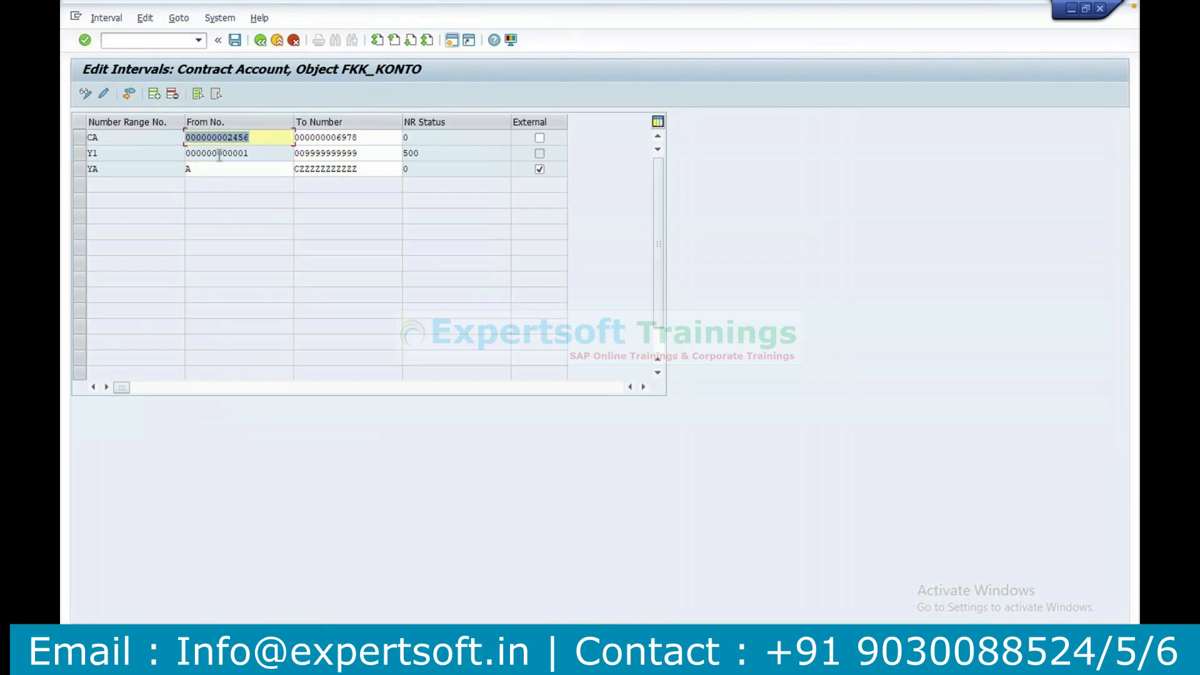
key(BackSpace)
click(376, 138)
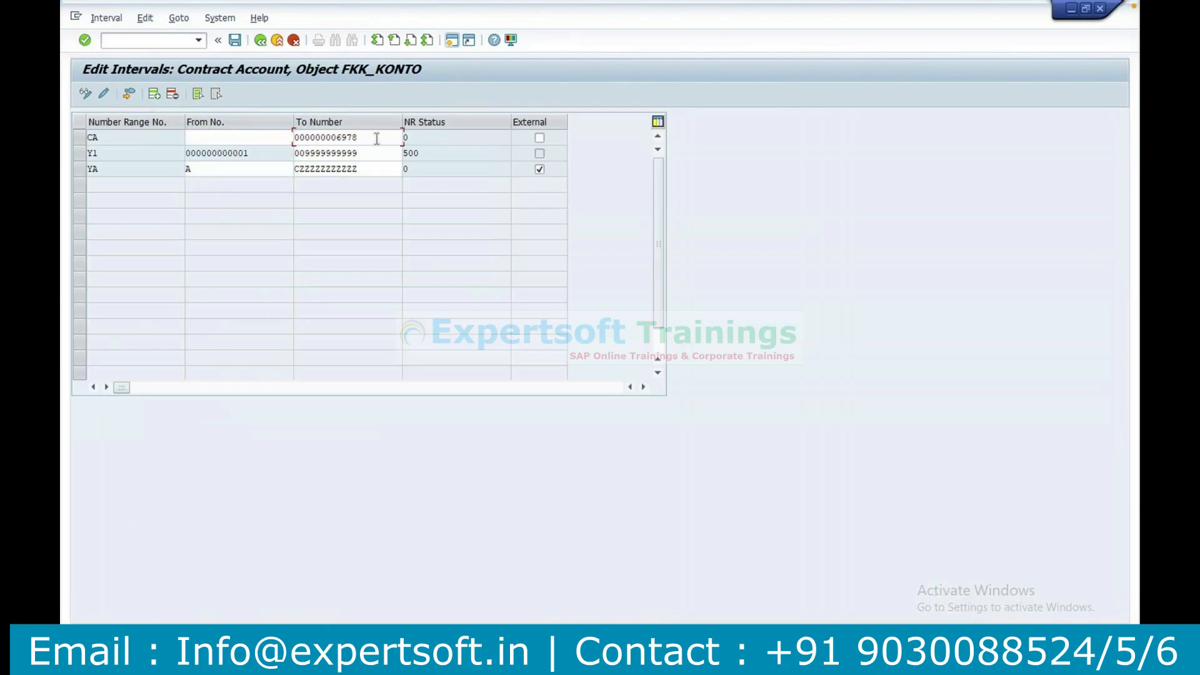
double_click(377, 138)
key(BackSpace)
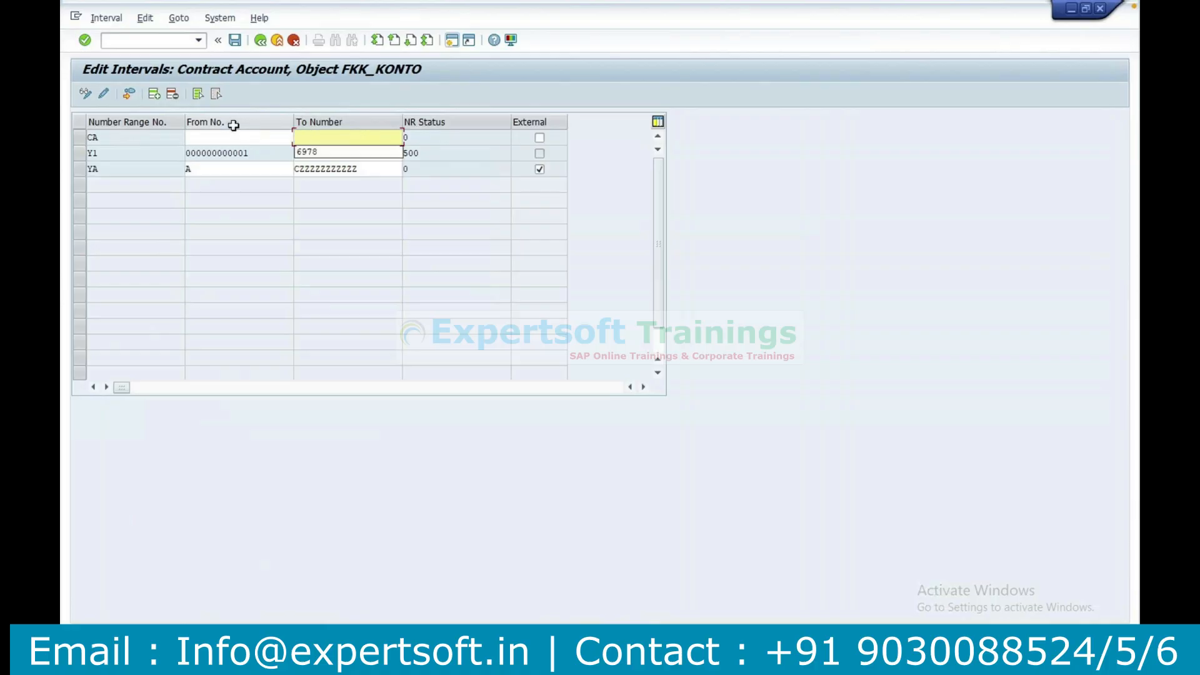
click(75, 139)
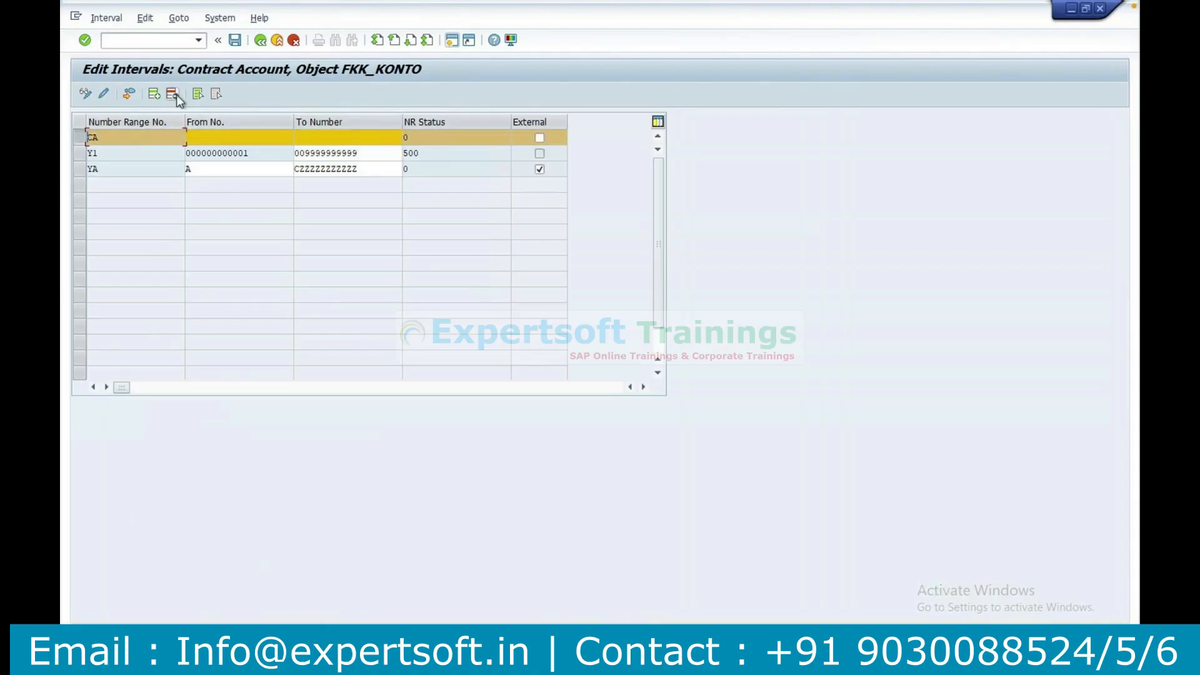
click(172, 93)
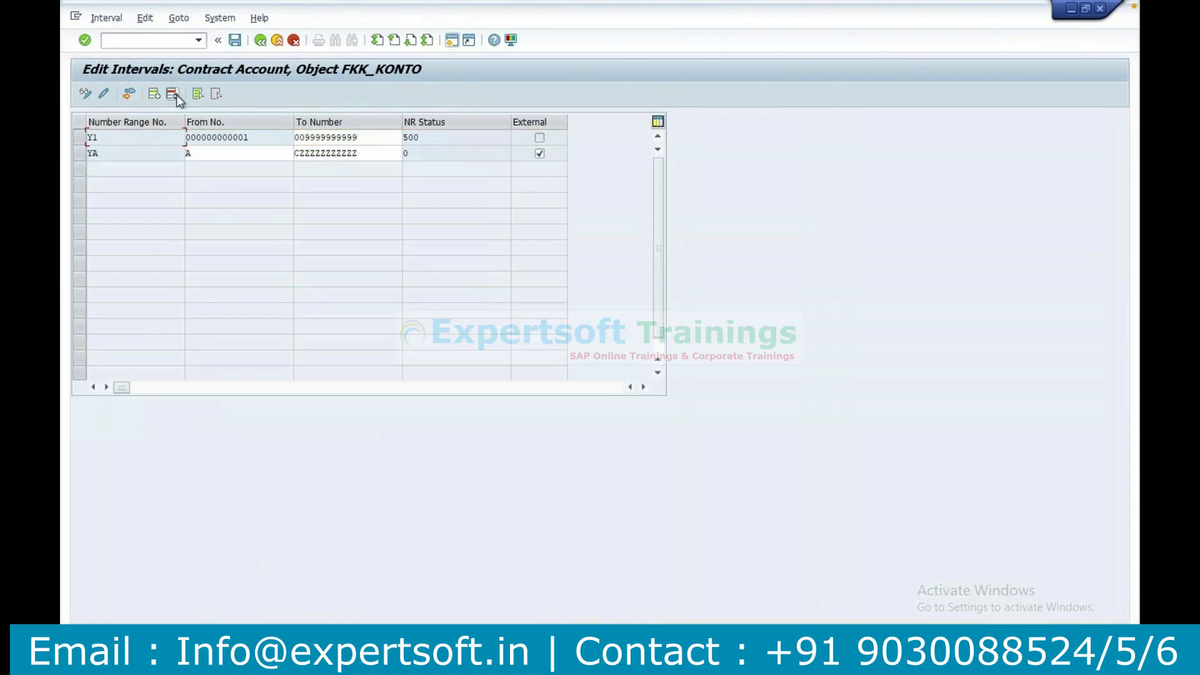
click(106, 18)
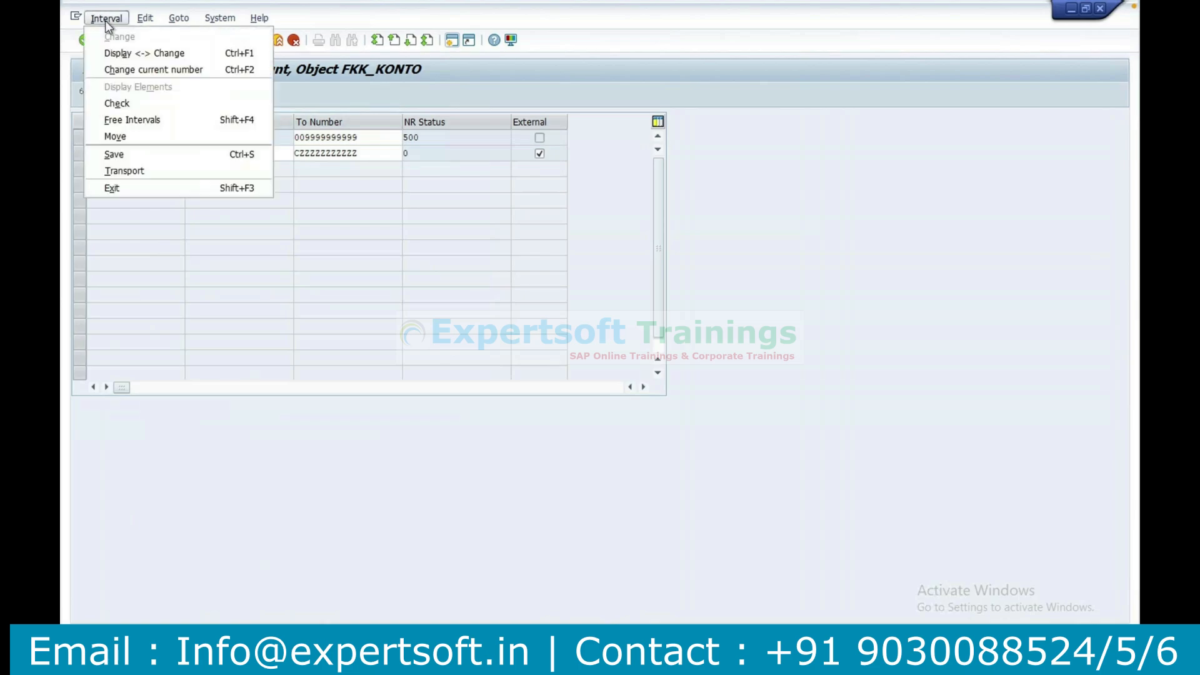
click(126, 122)
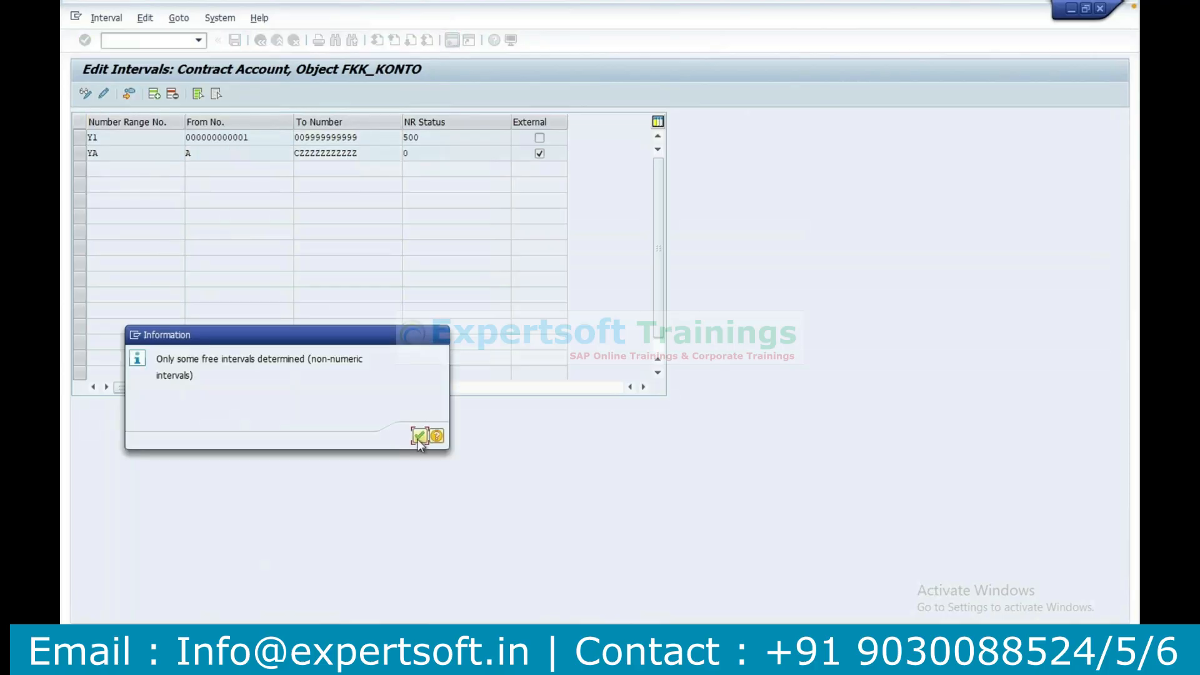
click(418, 439)
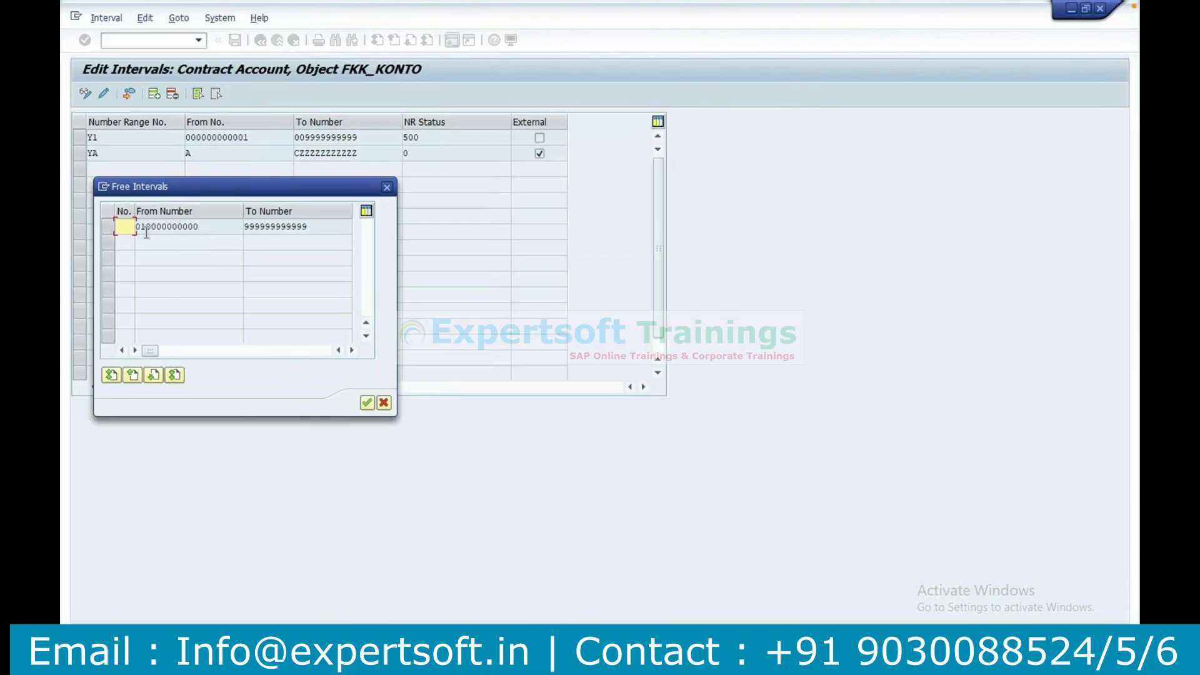
text(CA)
click(367, 404)
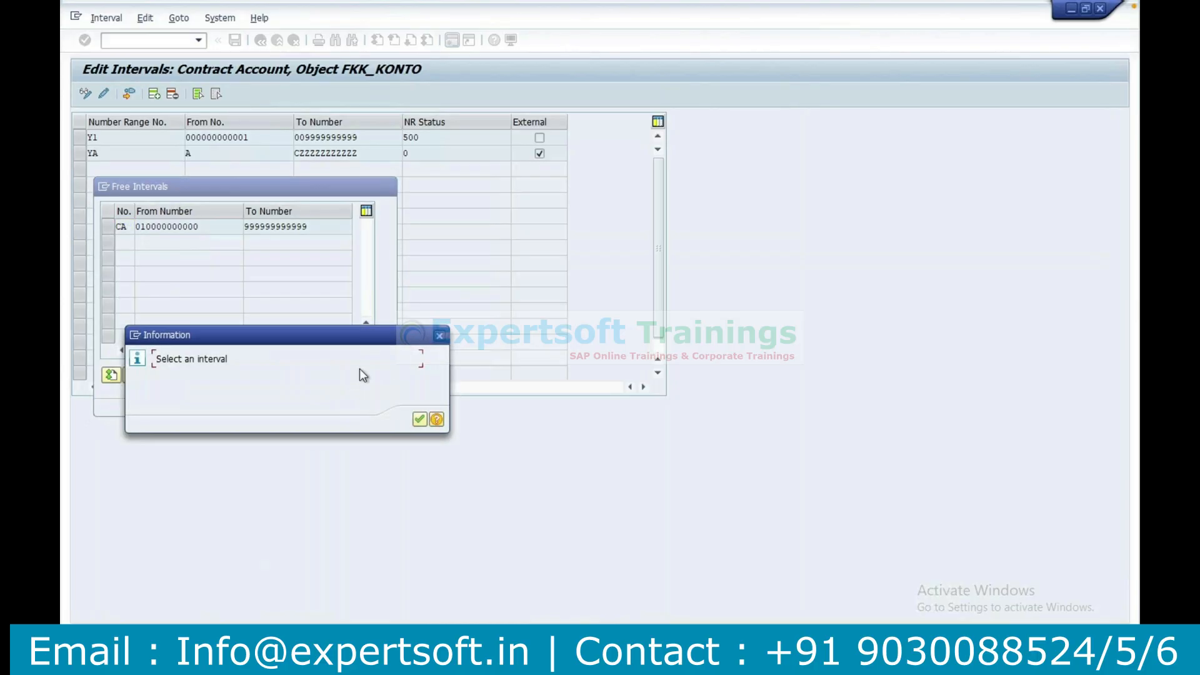
click(419, 419)
click(109, 228)
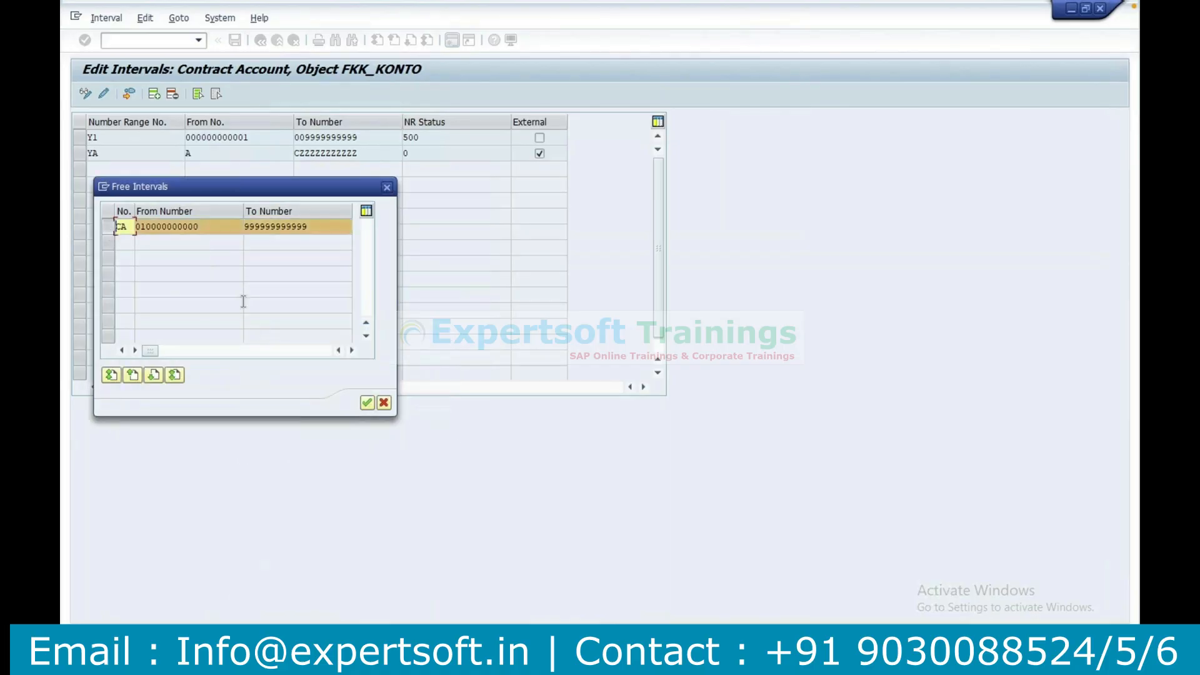
click(367, 402)
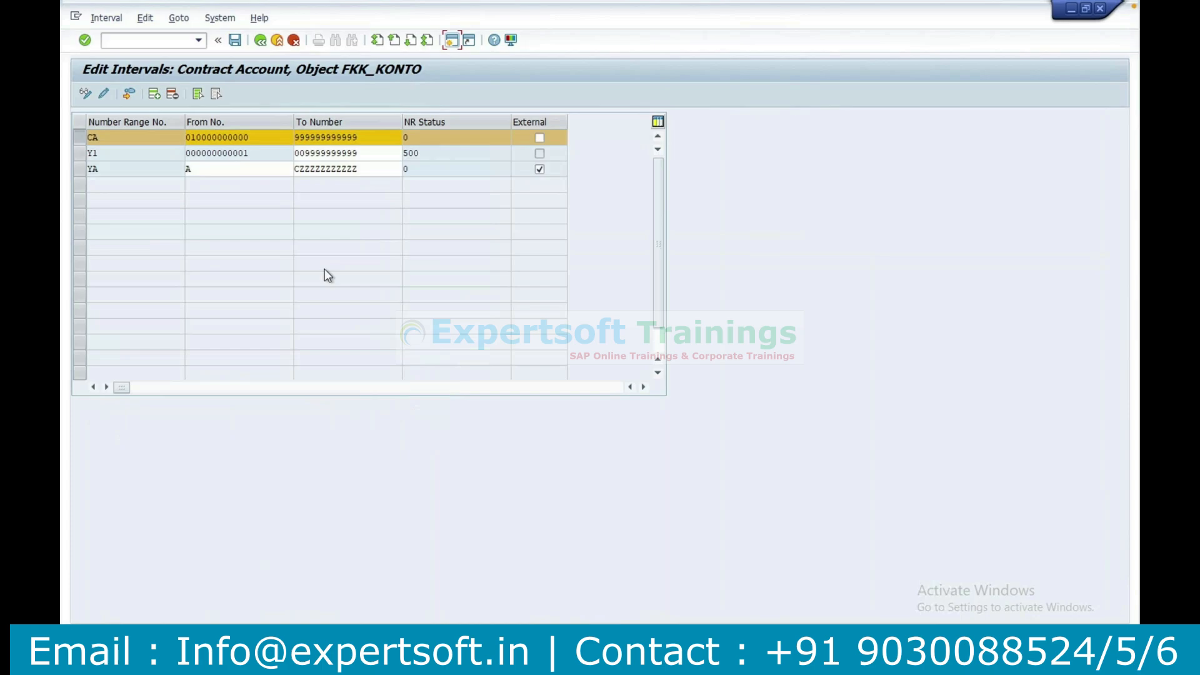
Save the contract account number range intervals and switch to the Excel notes.
click(235, 41)
click(480, 371)
click(630, 661)
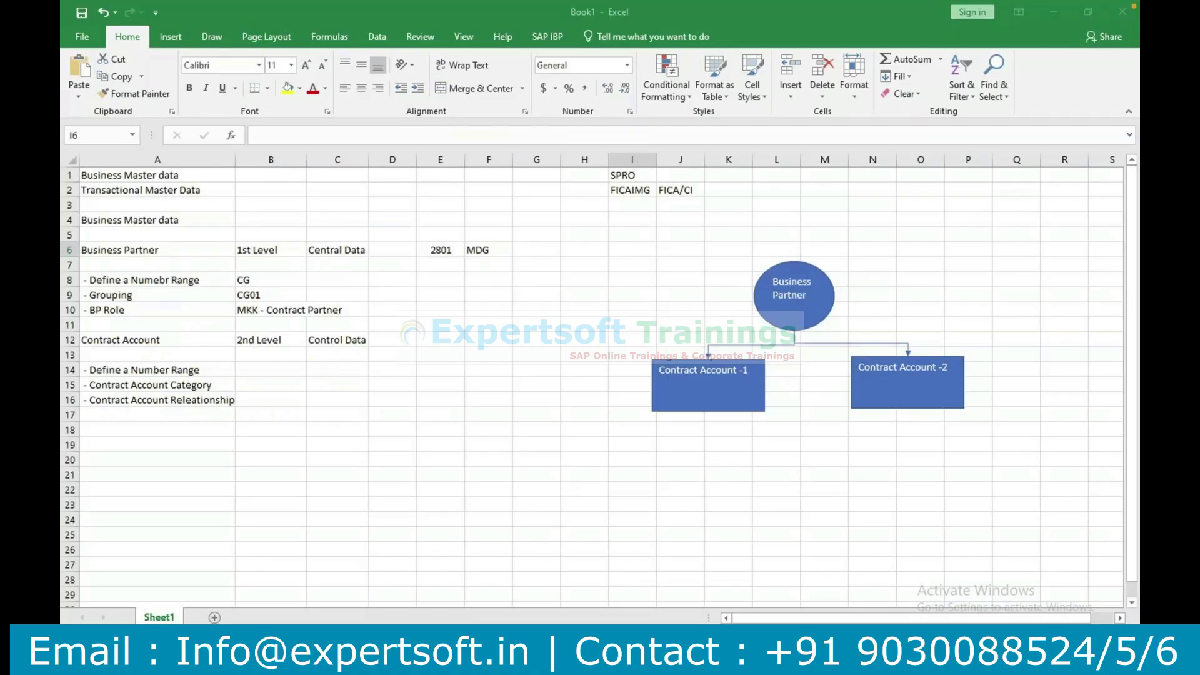
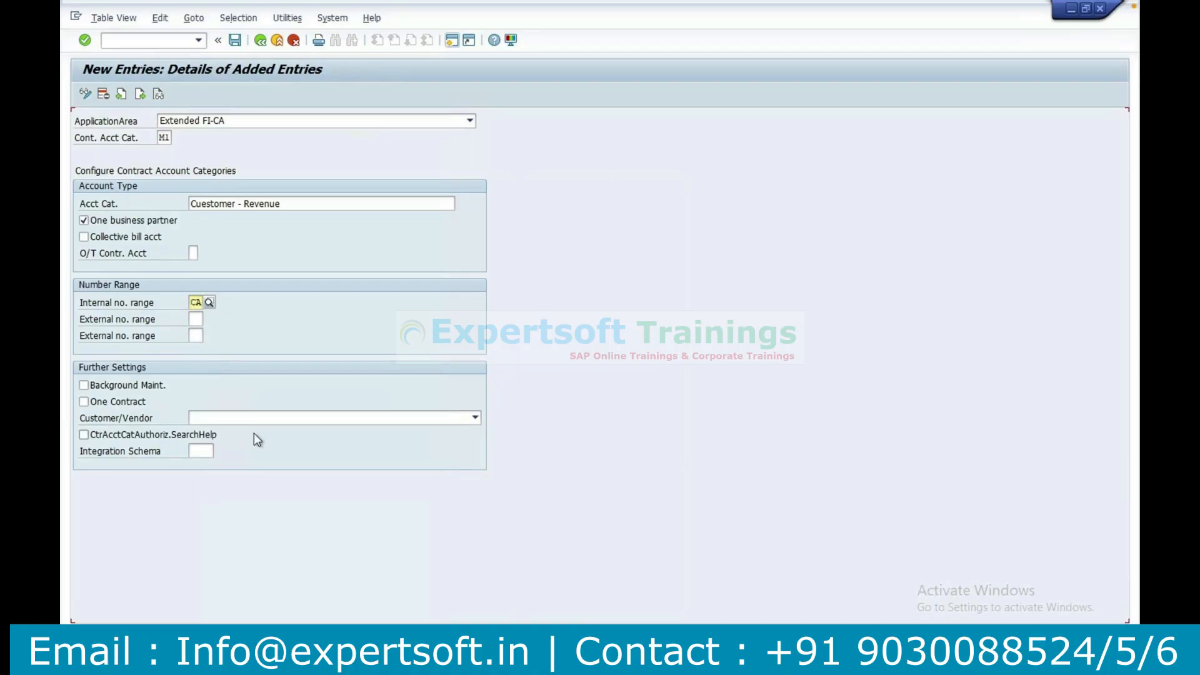
Set Customer/Vendor to Customer for contract account category M1 and save the entry.
click(226, 422)
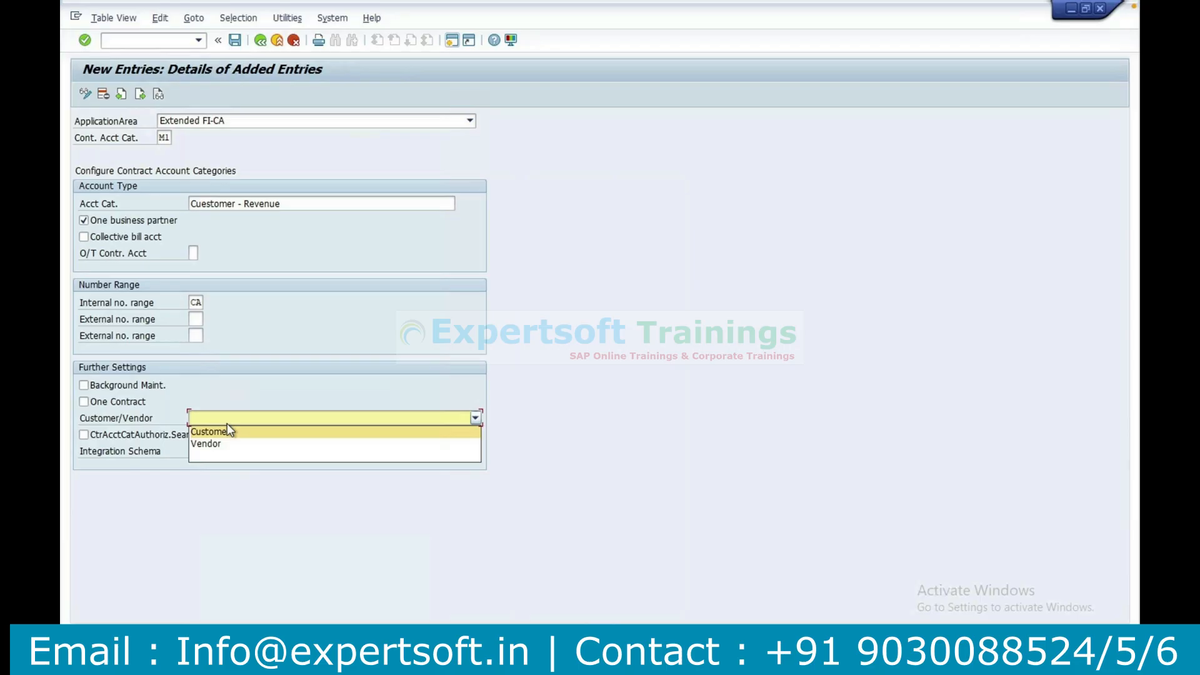
click(229, 431)
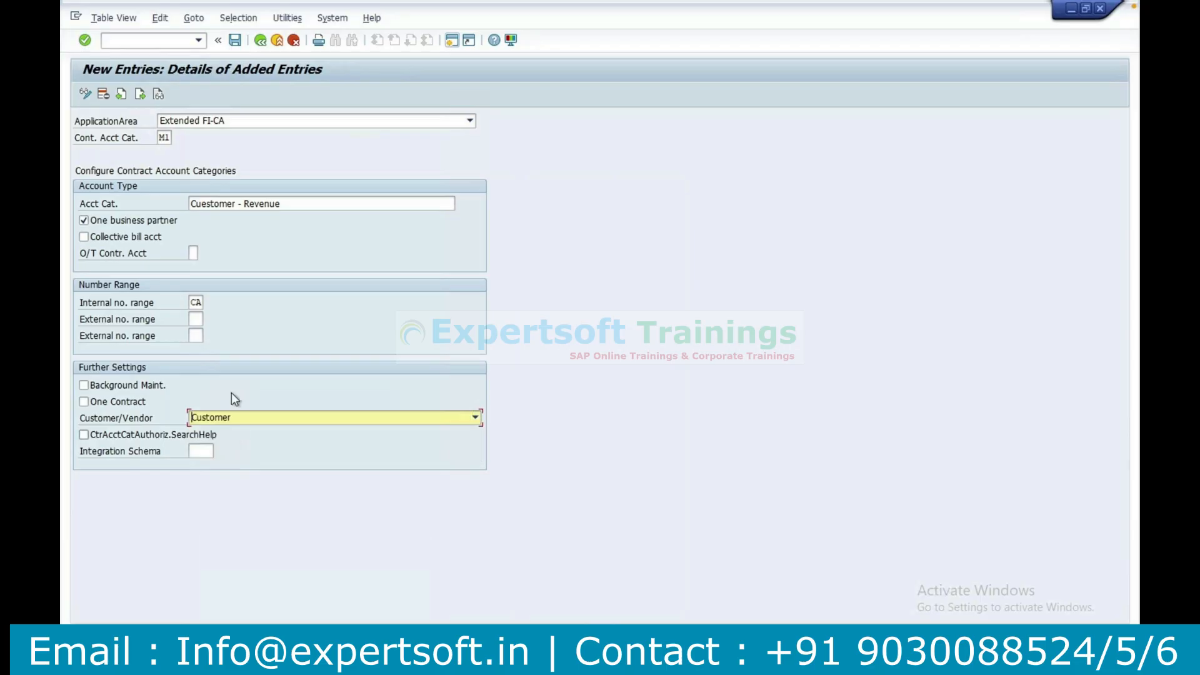
click(235, 41)
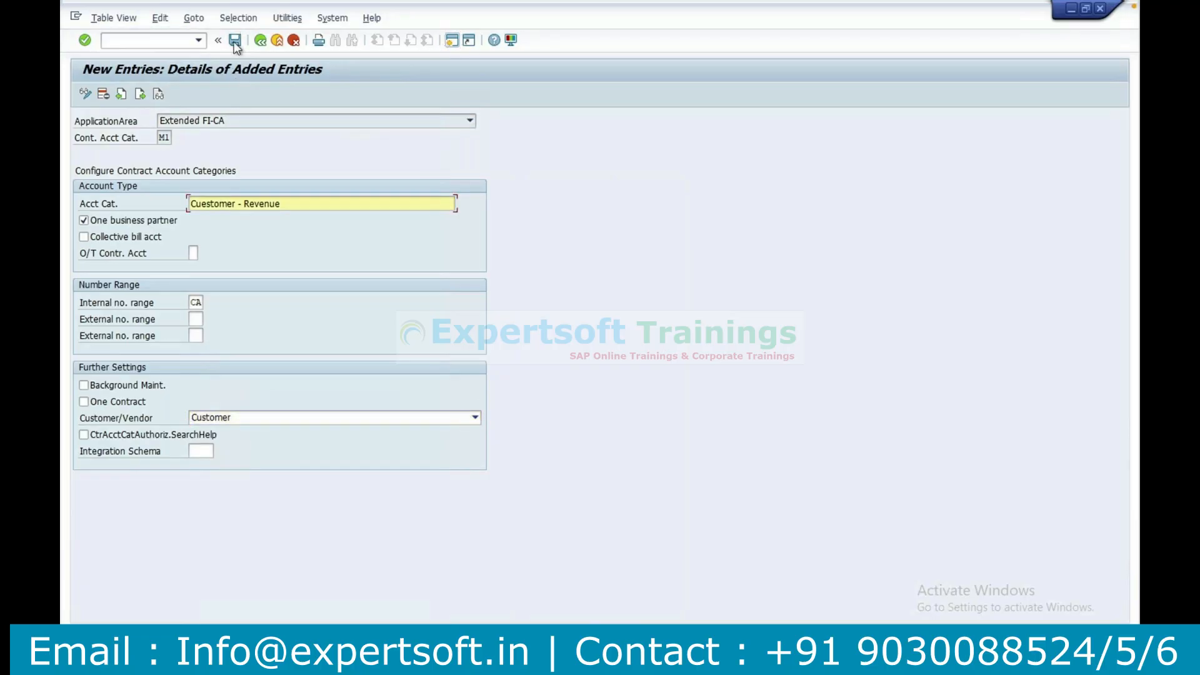
click(452, 41)
Switch to the Excel notes and enter M1 in B15 beside Contract Account Category.
key(alt+Tab)
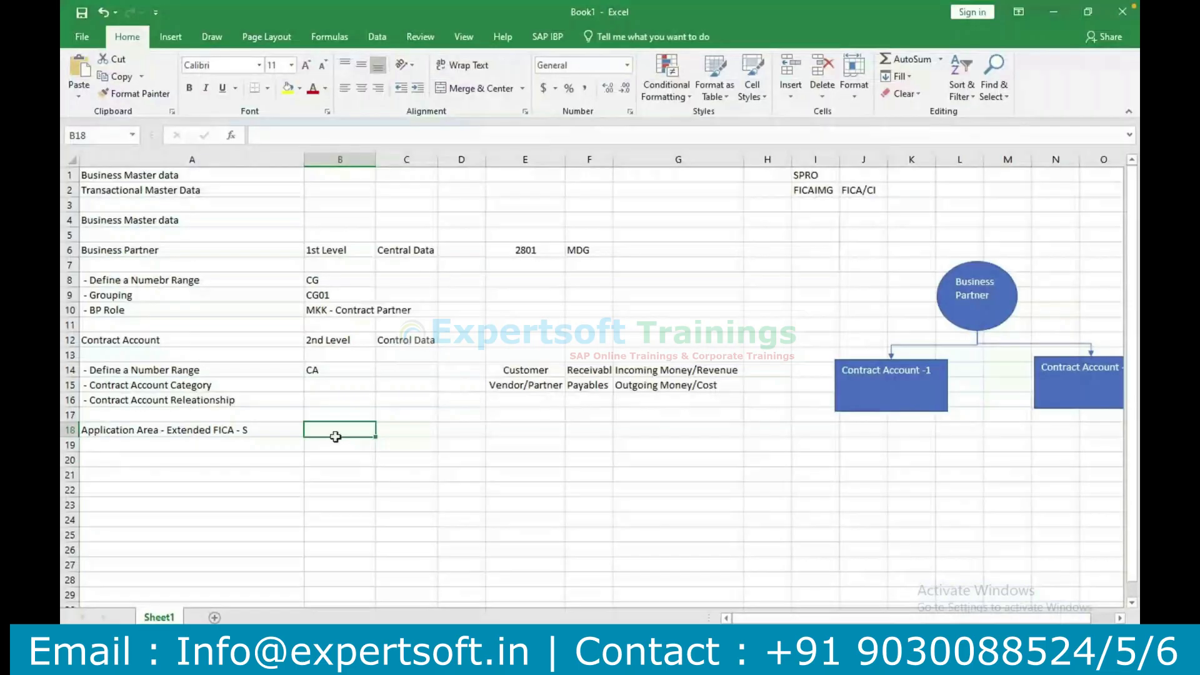
click(332, 384)
text(M)
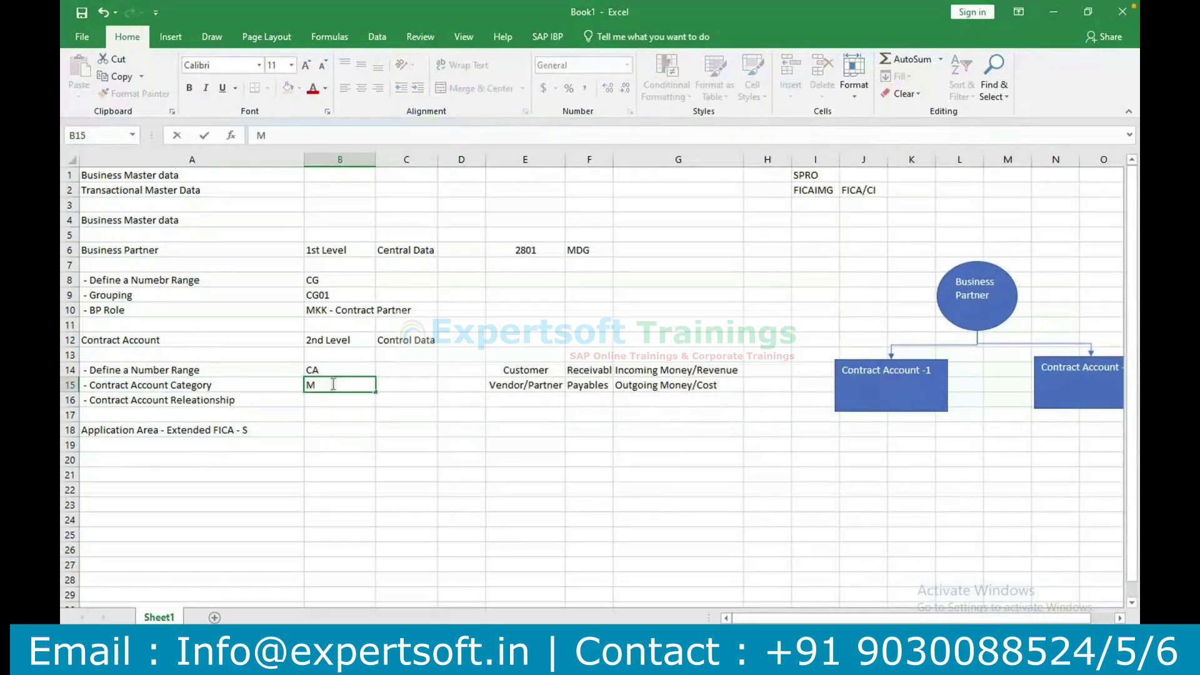
text(1)
key(Return)
key(super)
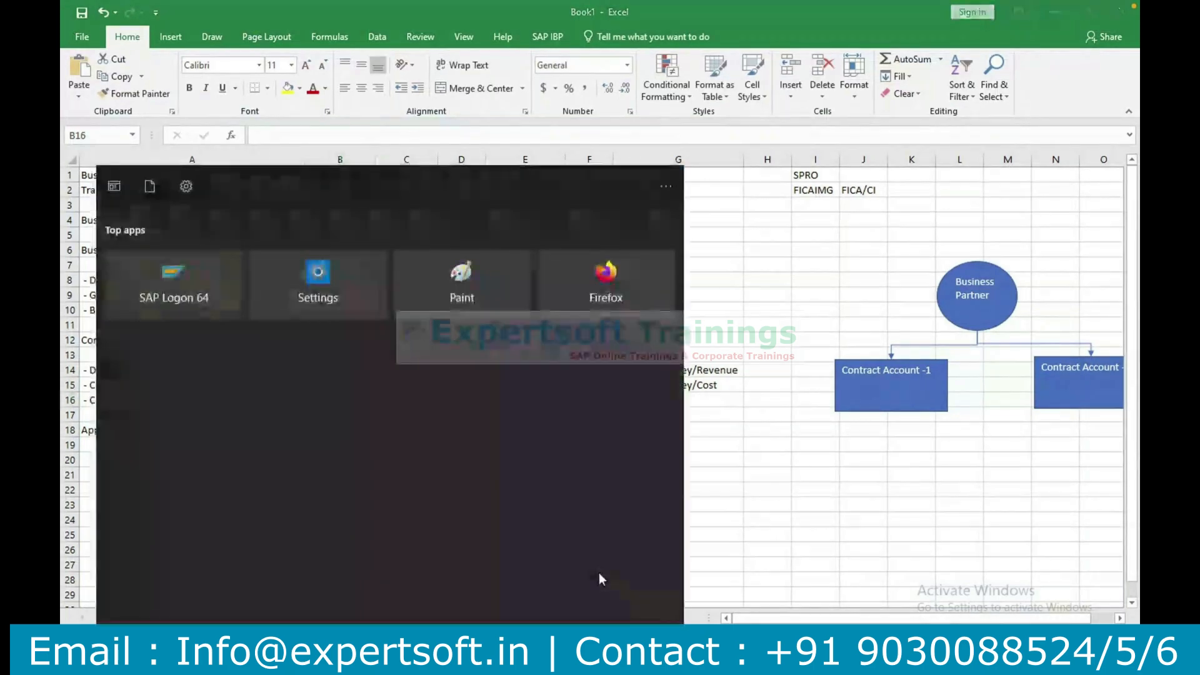
click(753, 307)
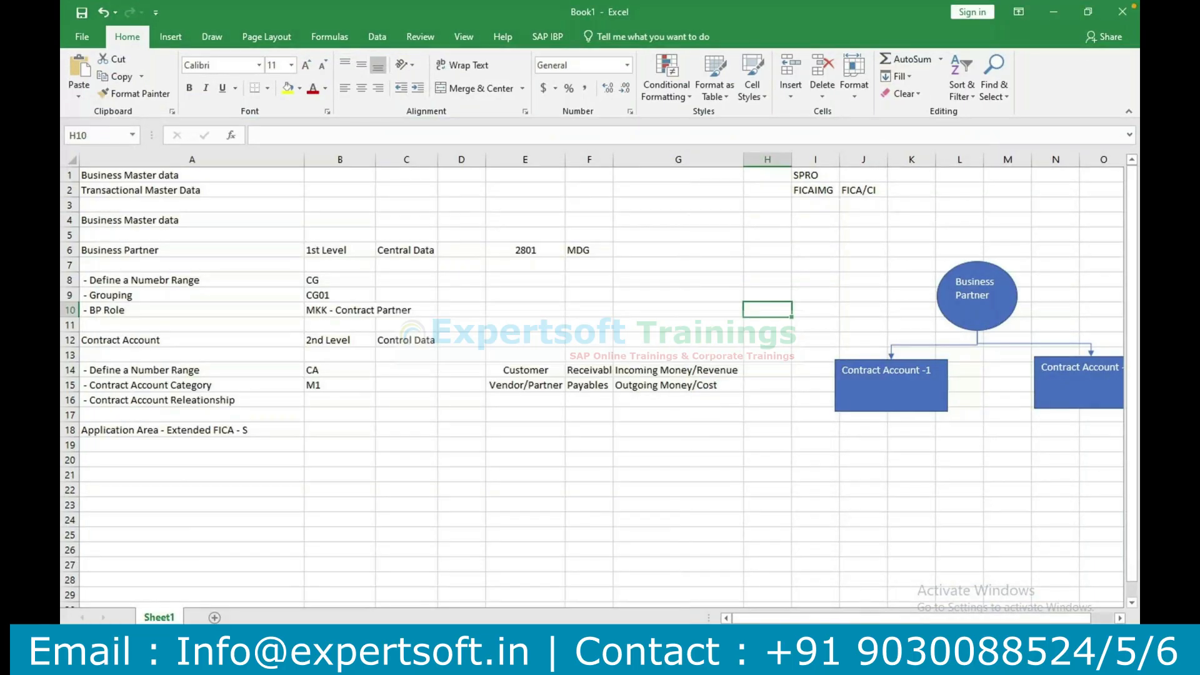
Return to SAP and leave the contract account category settings for the IMG structure.
mouse_move(560, 637)
click(591, 615)
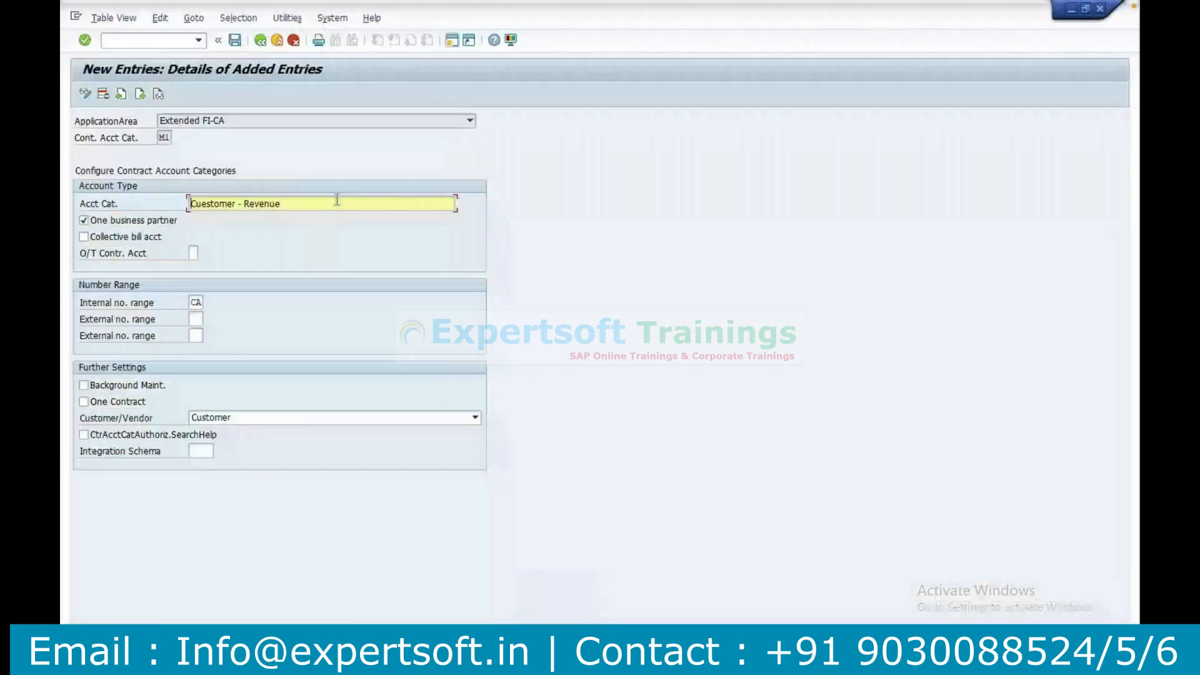
click(261, 40)
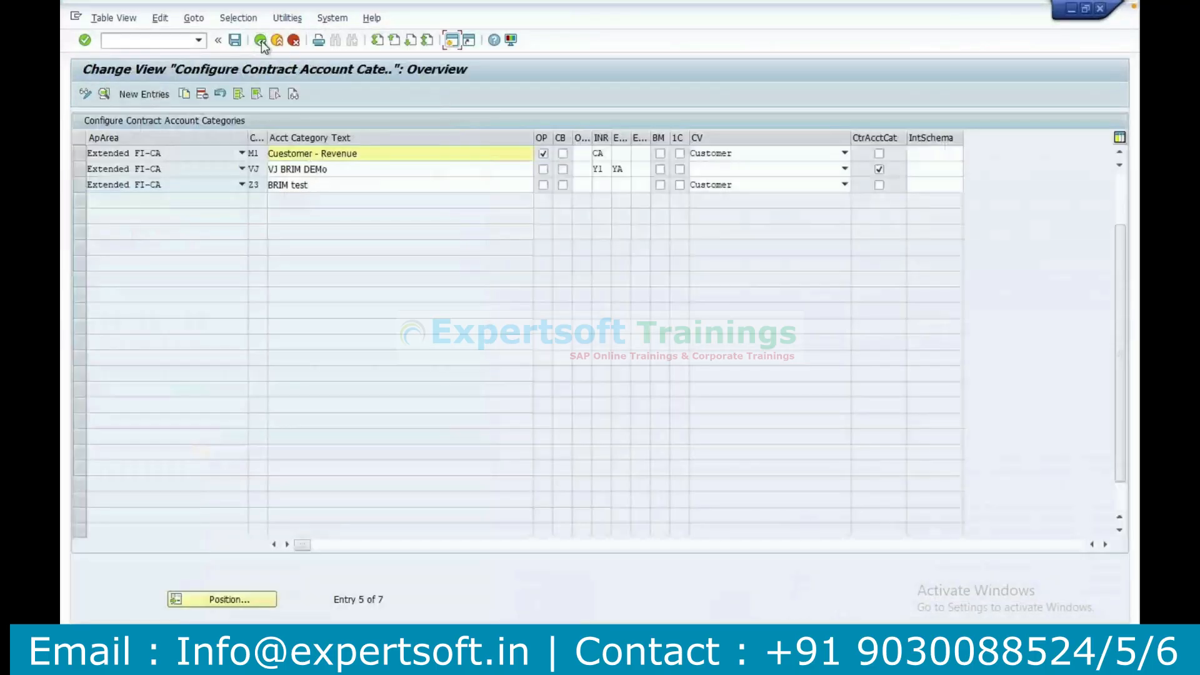
key(alt+Tab)
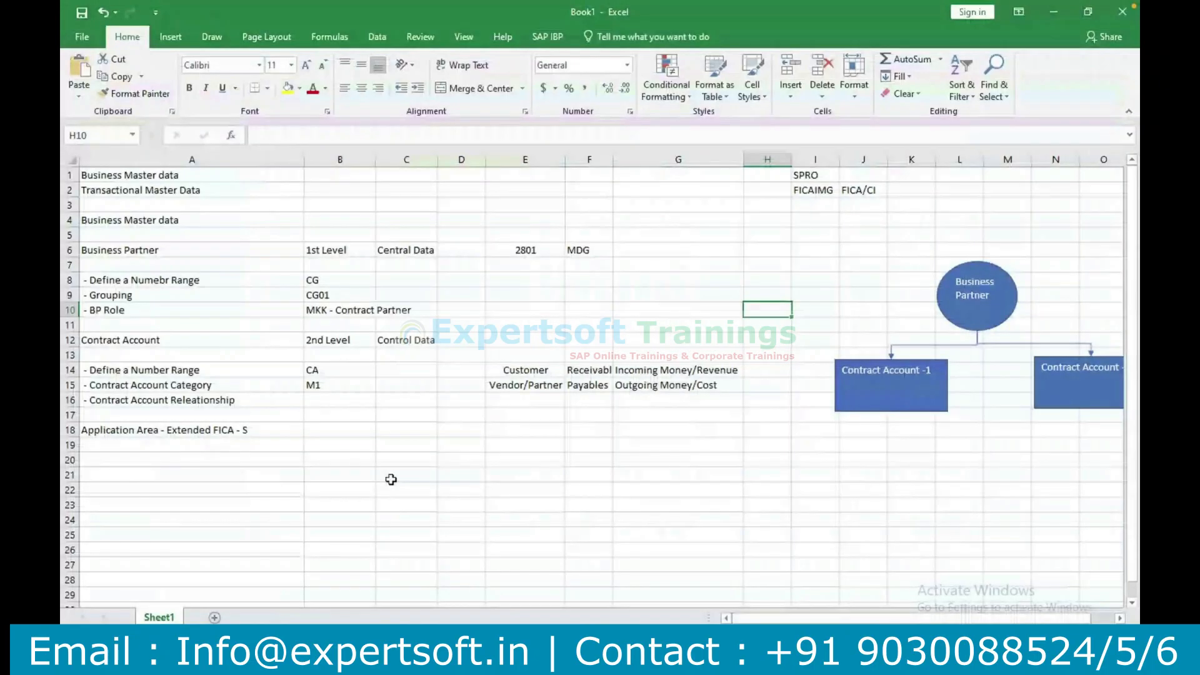
click(186, 397)
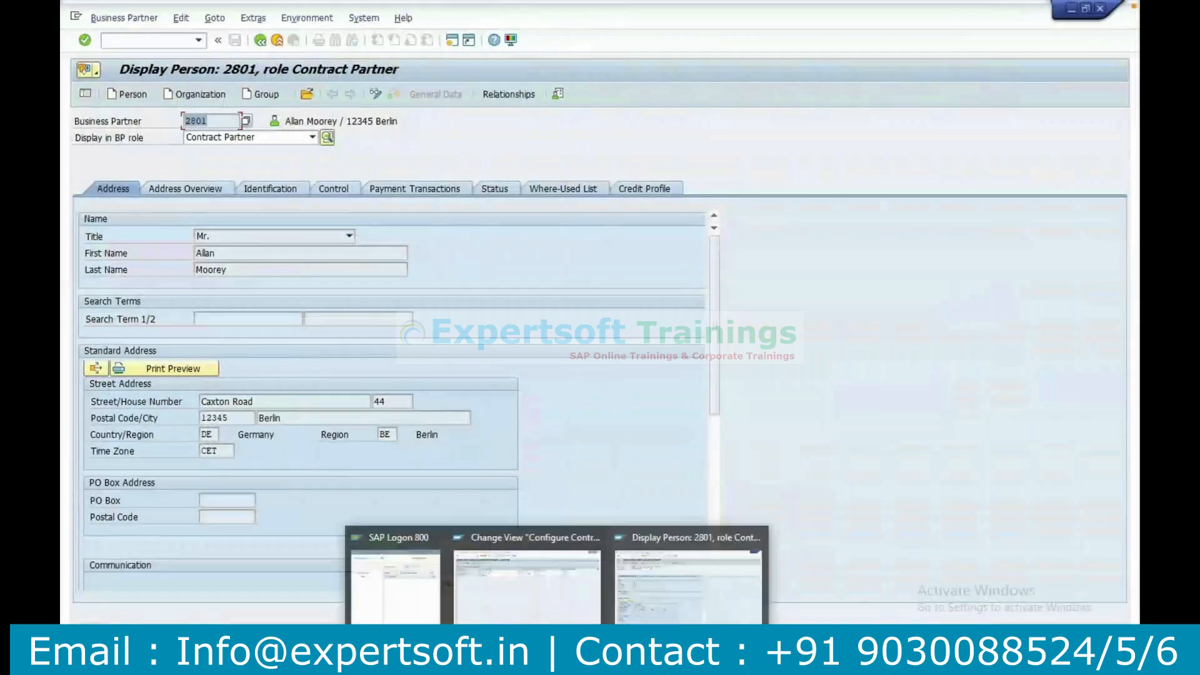
click(542, 587)
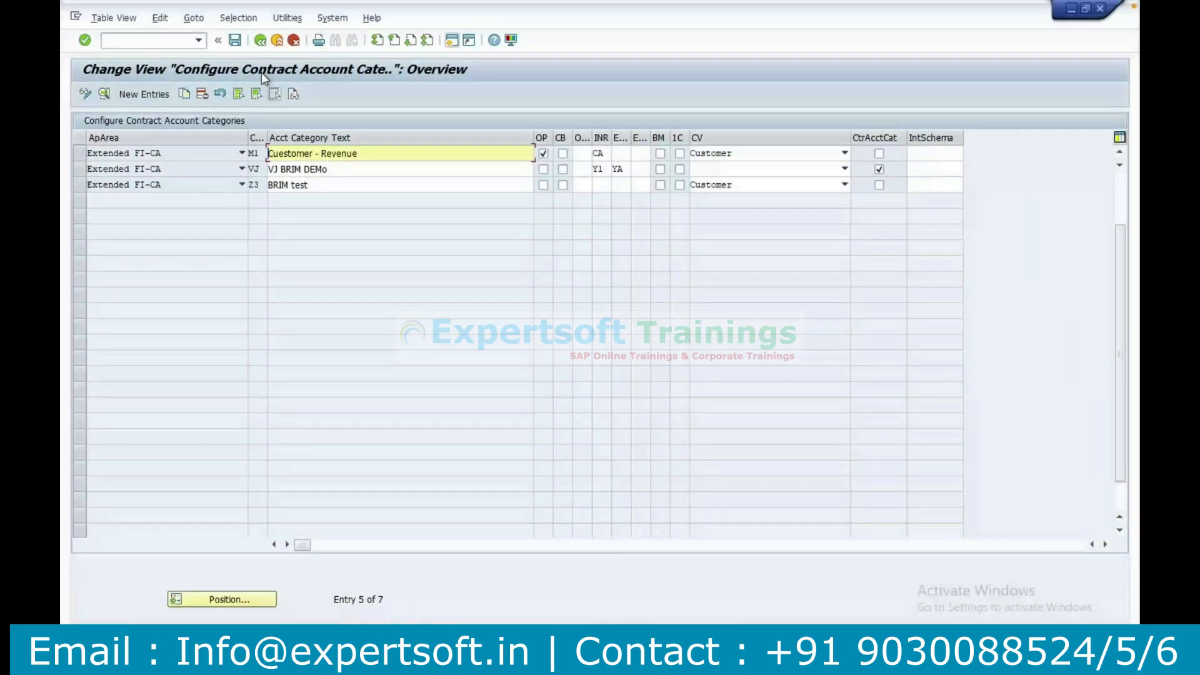
click(261, 41)
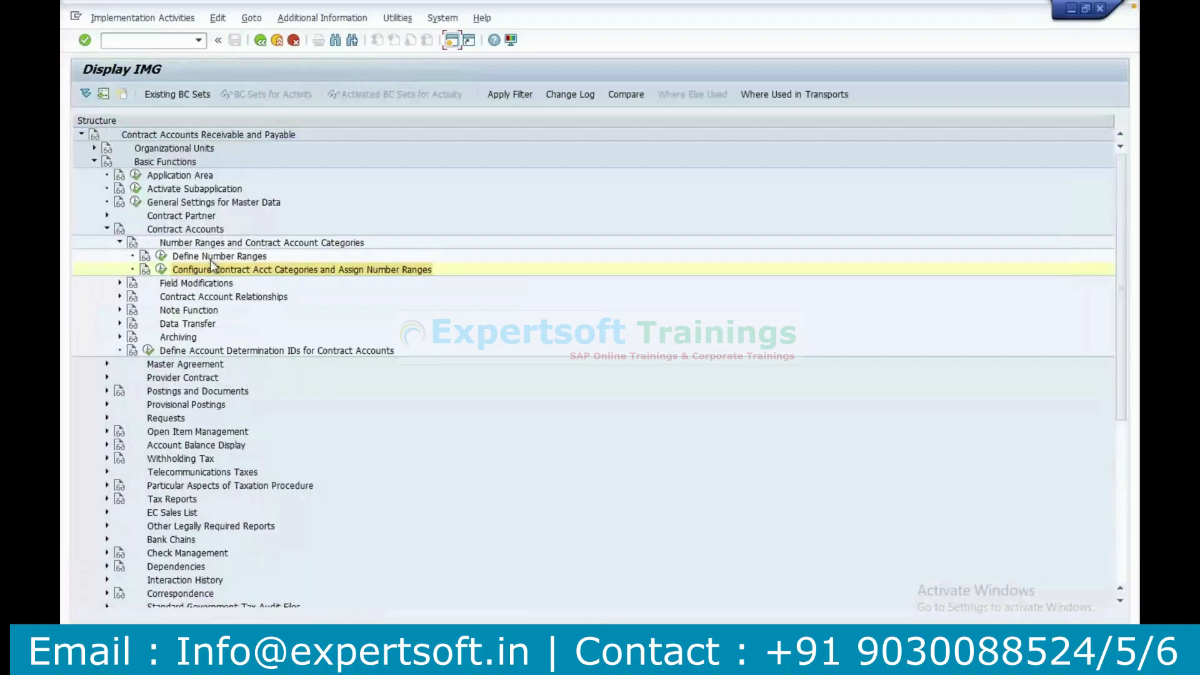
Expand Contract Account Relationships and execute the activity Define Contract Account/Business Partner Relationships.
click(200, 298)
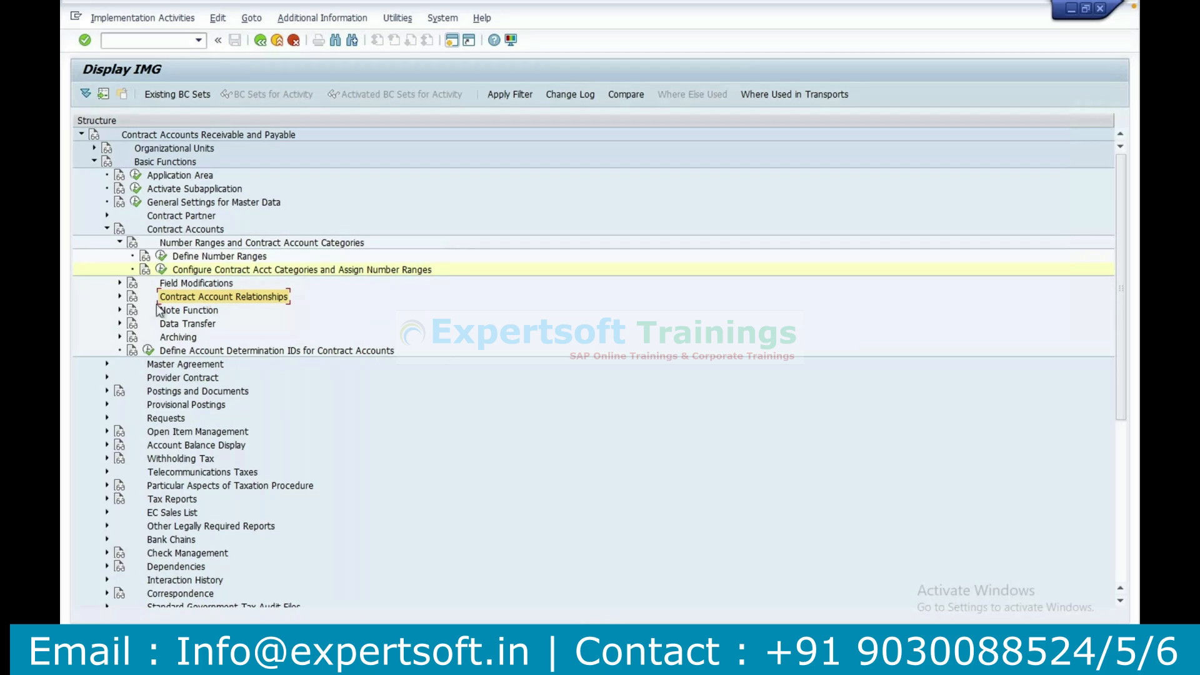
click(120, 296)
click(237, 313)
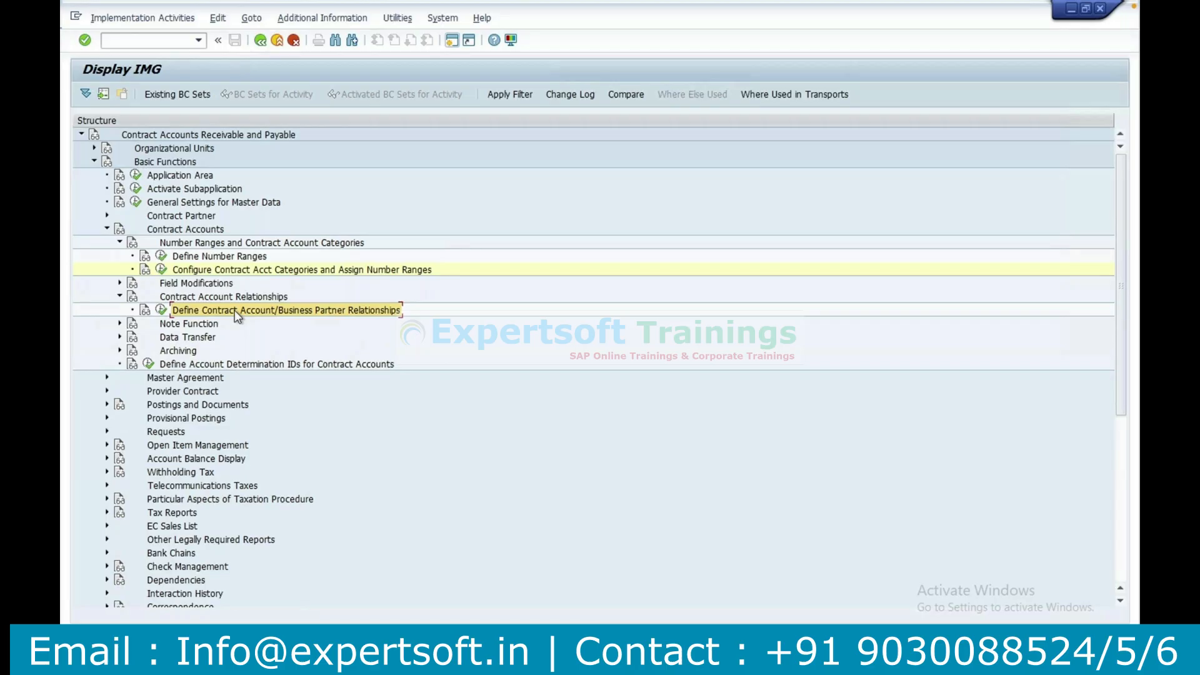
click(162, 310)
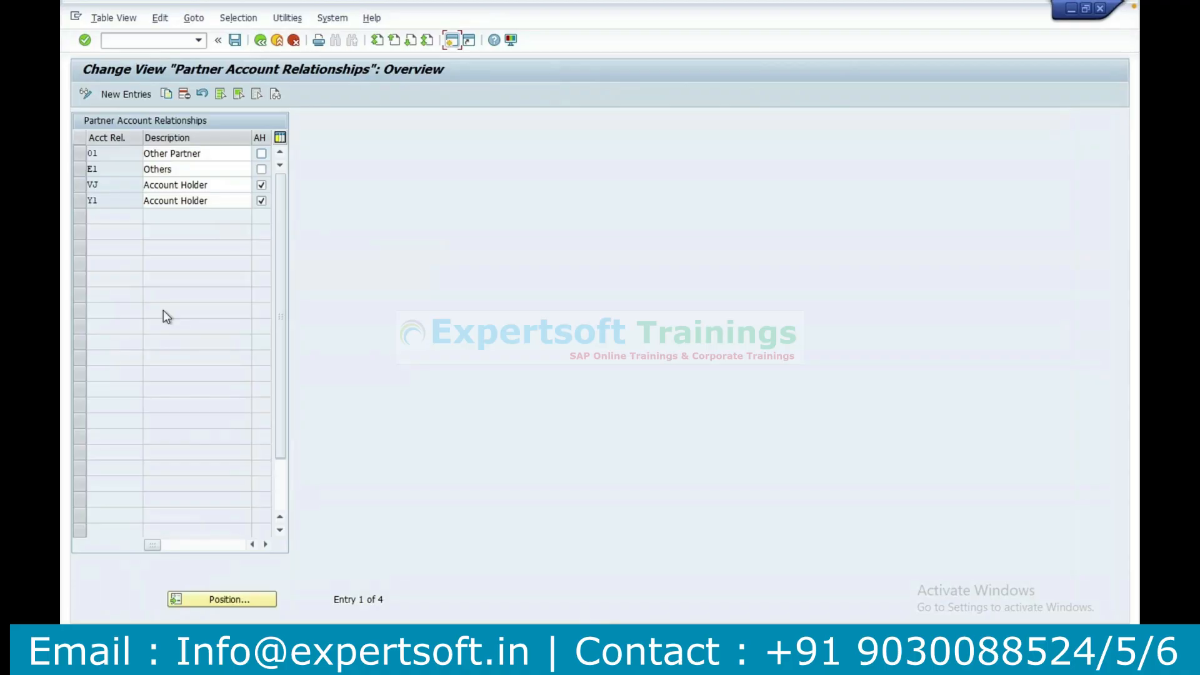
Add account relationship AH described as Account Holder with the AH flag set, save it and switch to the Excel notes.
click(125, 94)
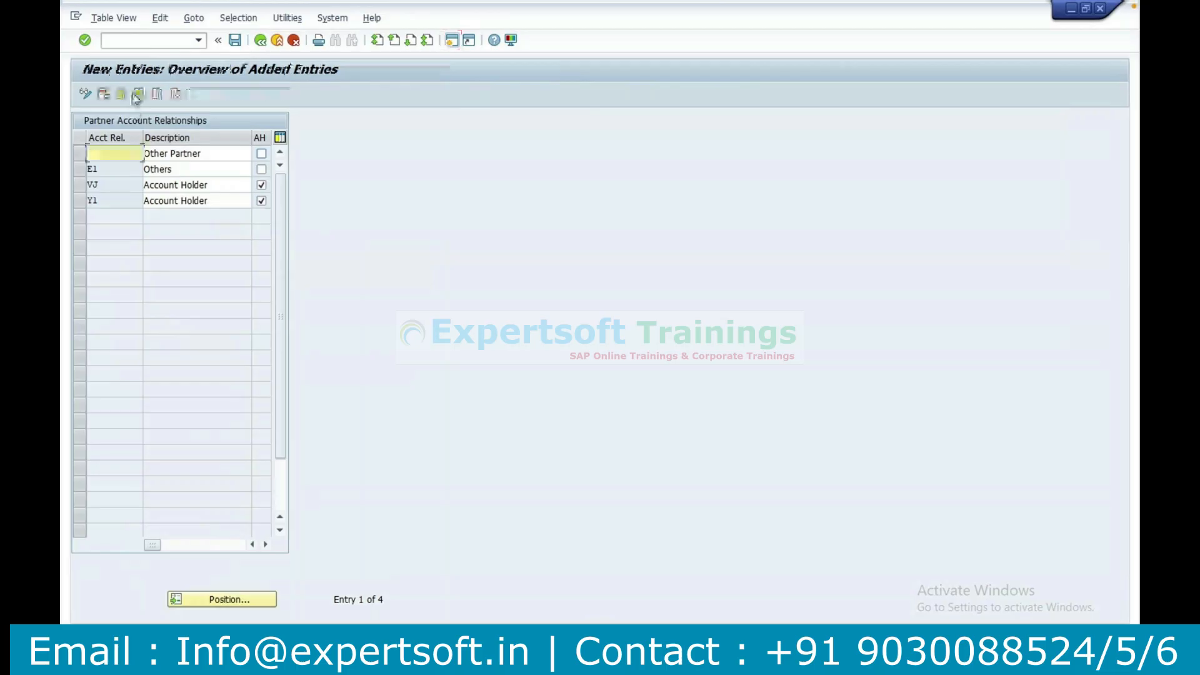
text(AH)
key(Tab)
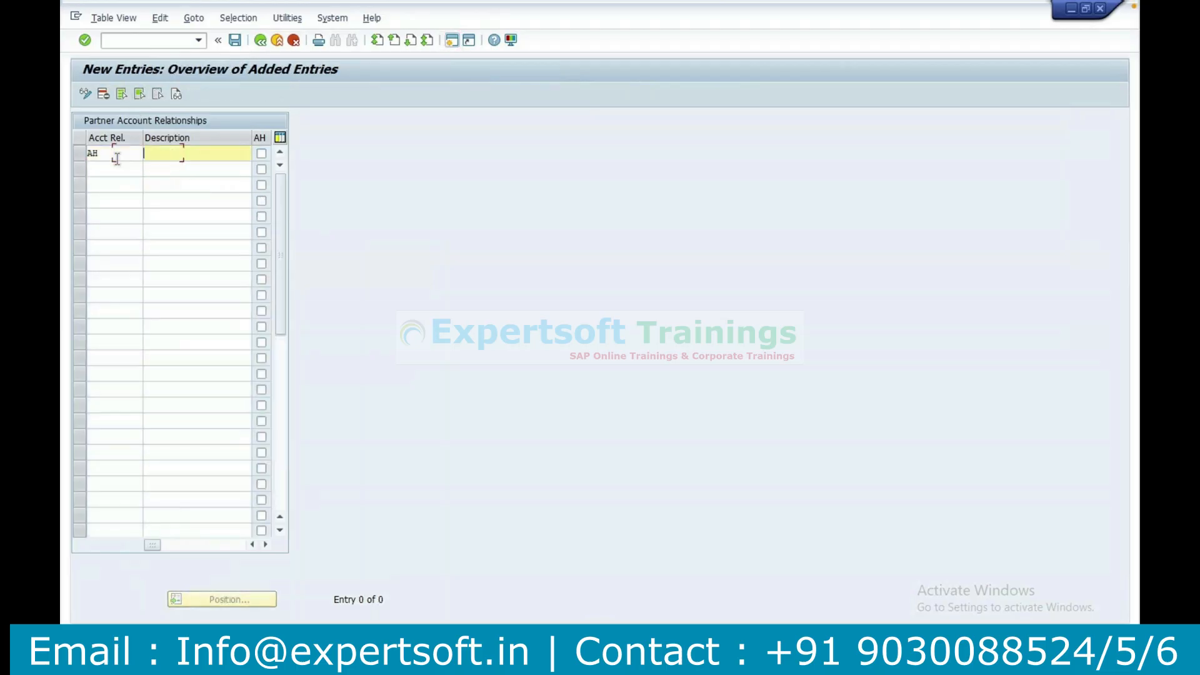
text(Account Holder)
click(261, 156)
click(235, 40)
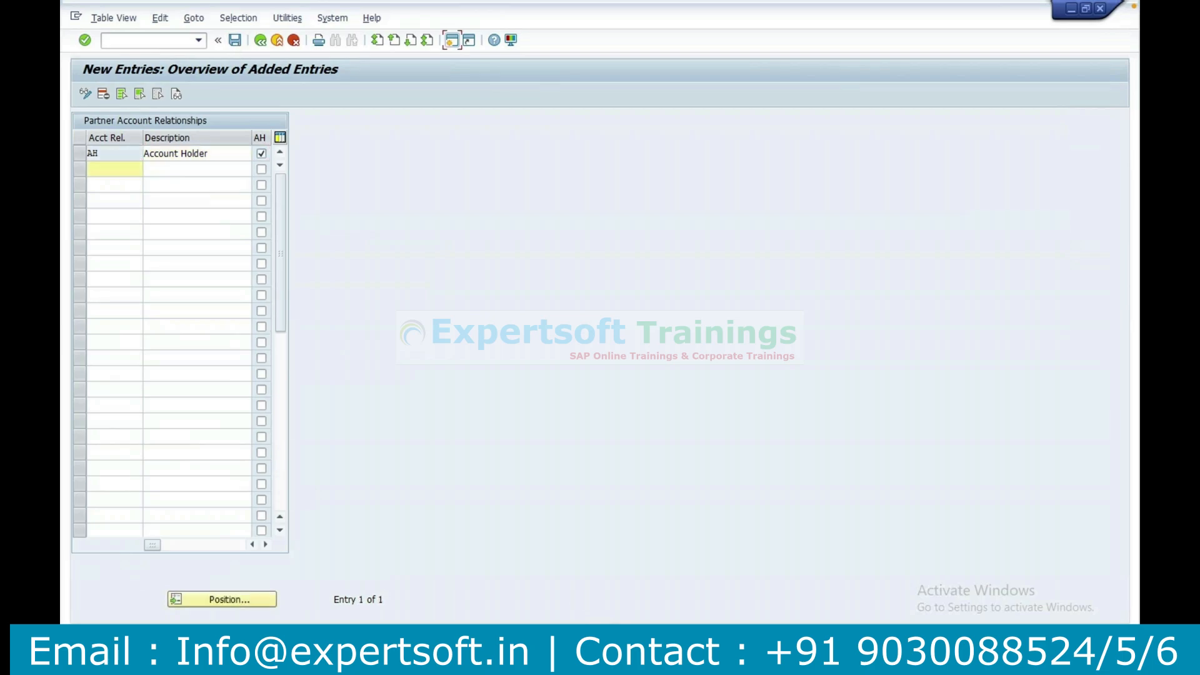
click(443, 661)
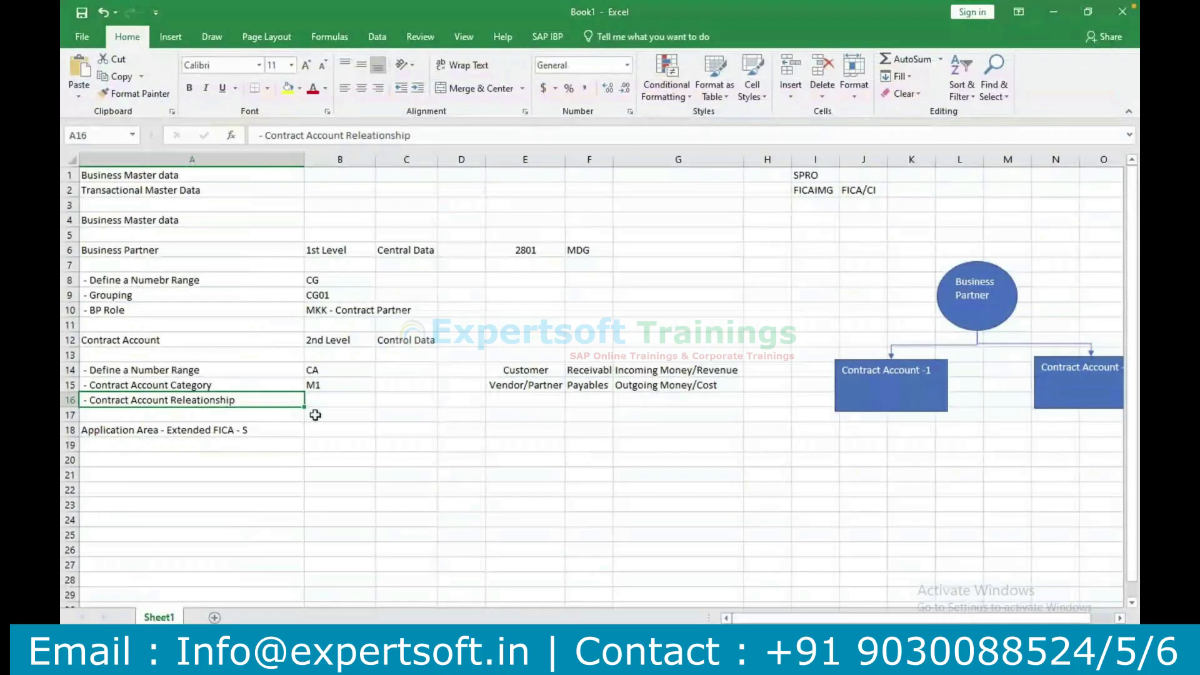
key(F2)
key(BackSpace)
key(BackSpace)
key(BackSpace)
key(BackSpace)
key(BackSpace)
key(BackSpace)
key(BackSpace)
key(BackSpace)
key(BackSpace)
key(BackSpace)
key(BackSpace)
key(BackSpace)
key(BackSpace)
key(BackSpace)
key(BackSpace)
key(BackSpace)
key(BackSpace)
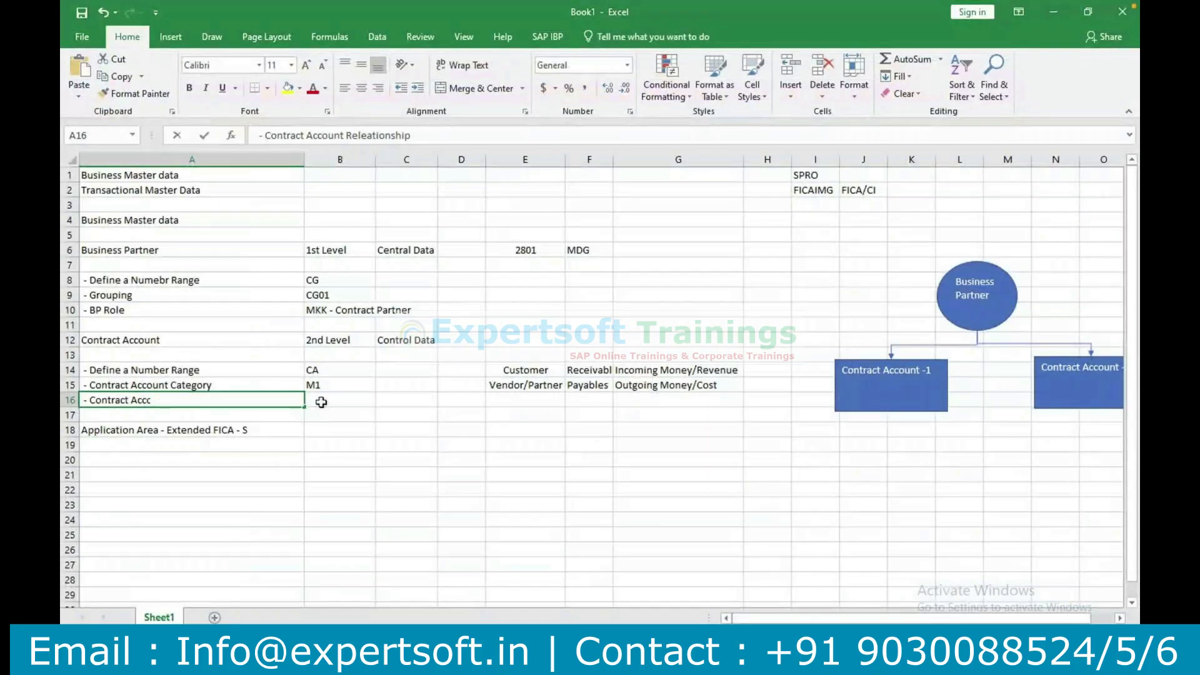
click(348, 487)
key(ctrl+z)
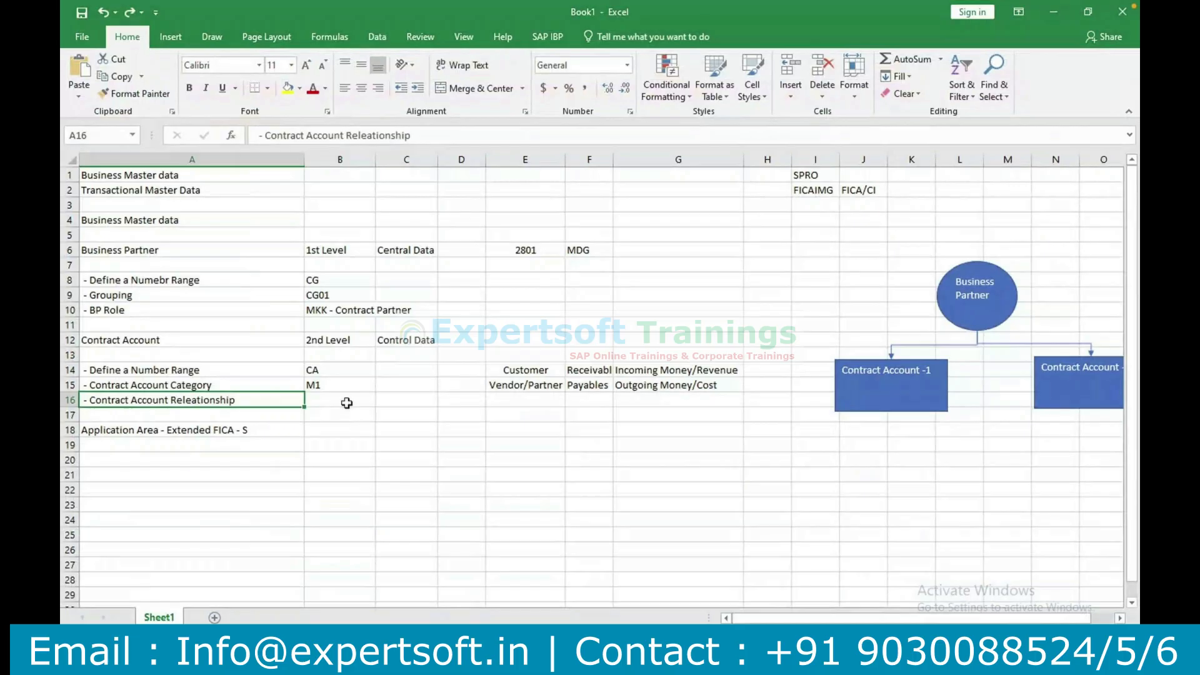
shift+click(347, 403)
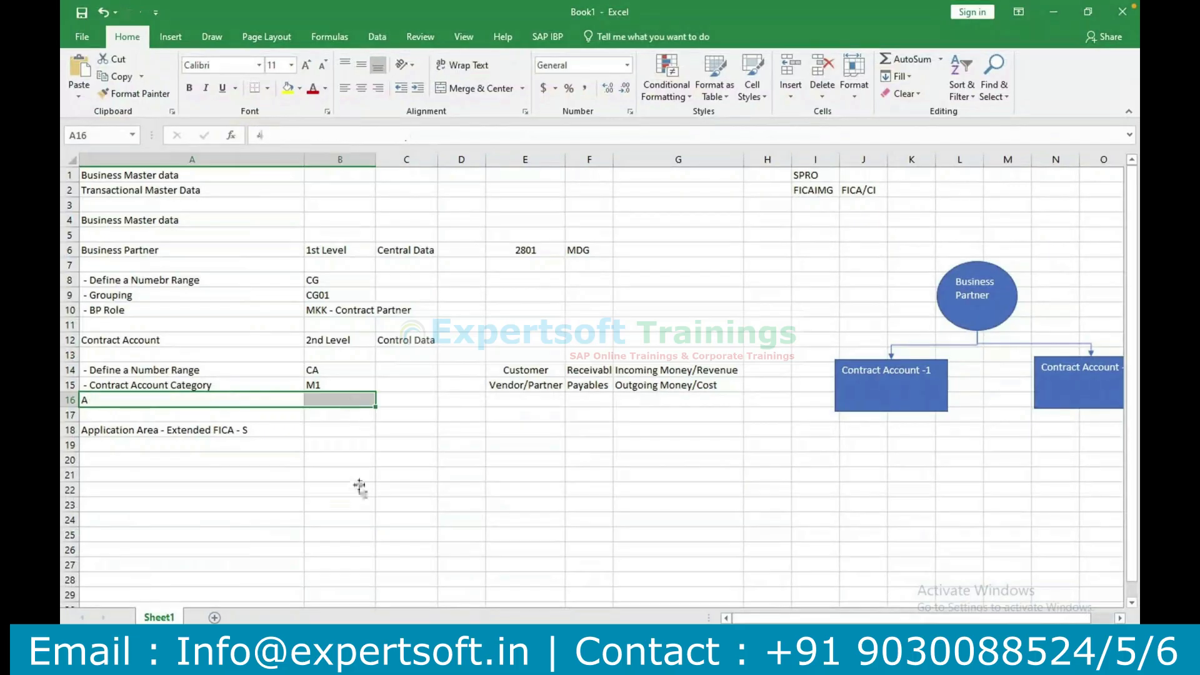
key(ctrl+z)
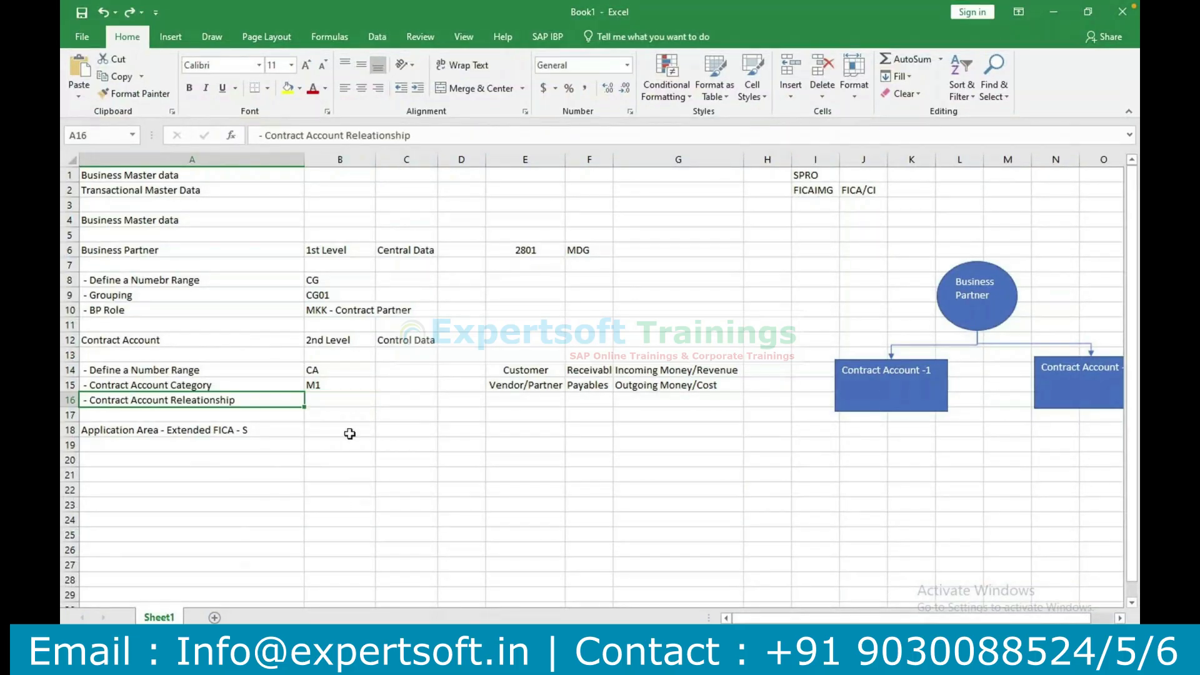
Enter AH in B16 beside Contract Account Releationship.
click(340, 400)
text(AH)
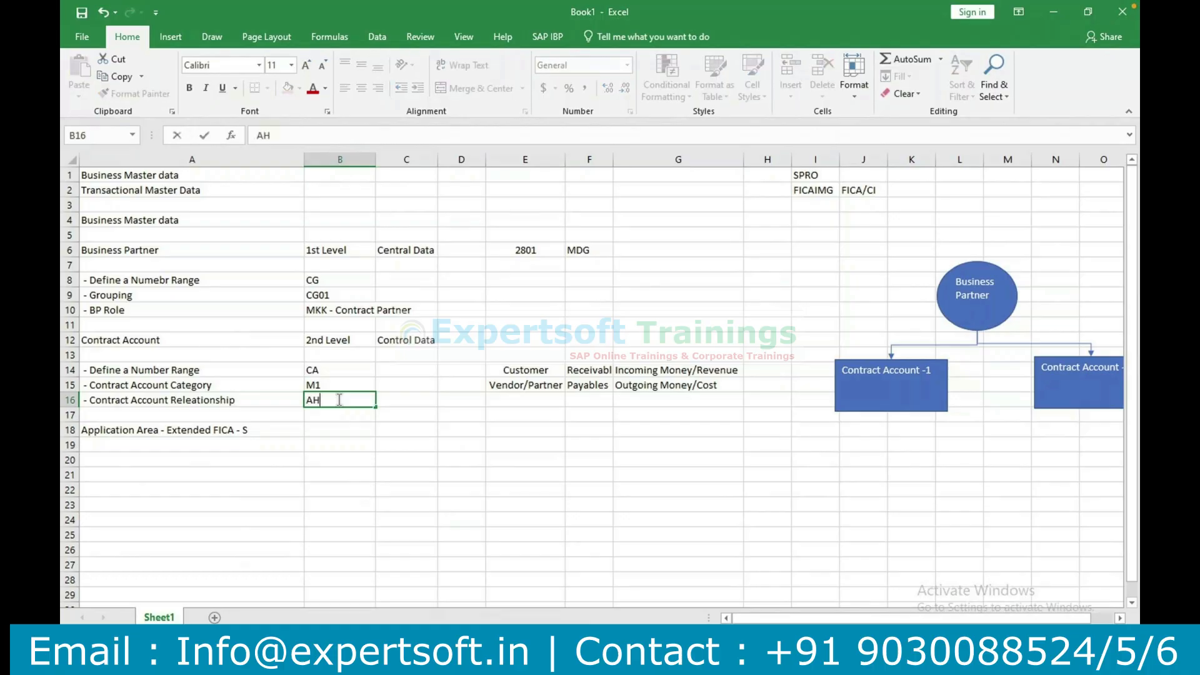
key(Tab)
click(384, 455)
key(super)
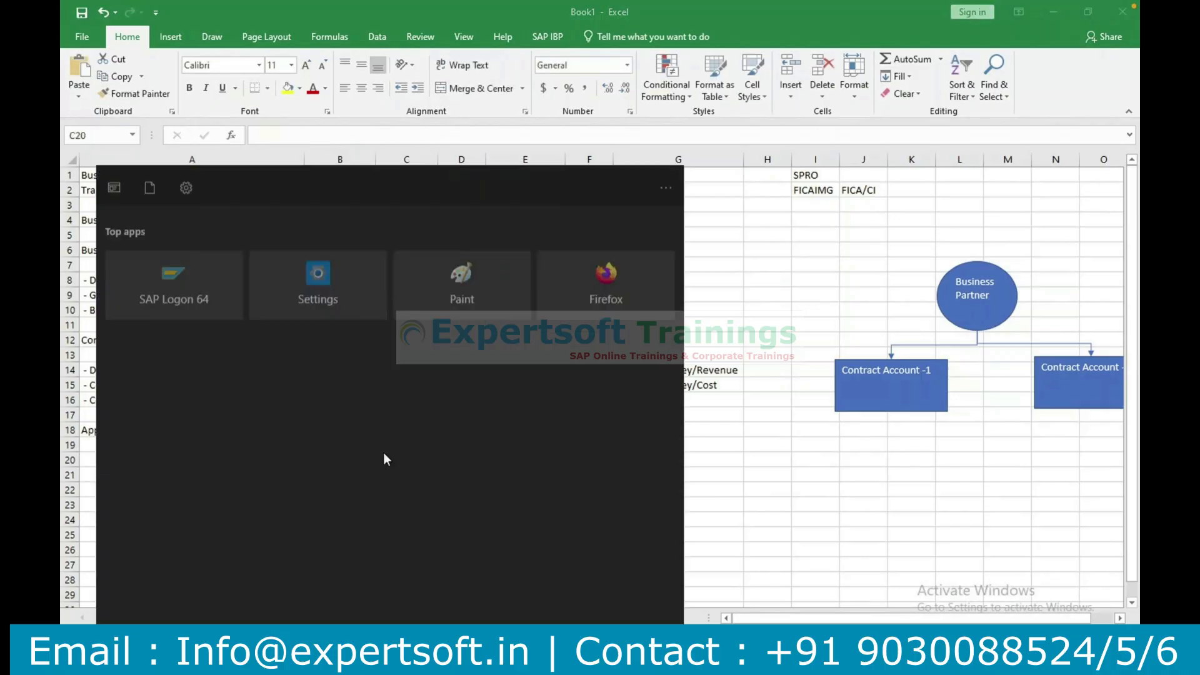
key(super)
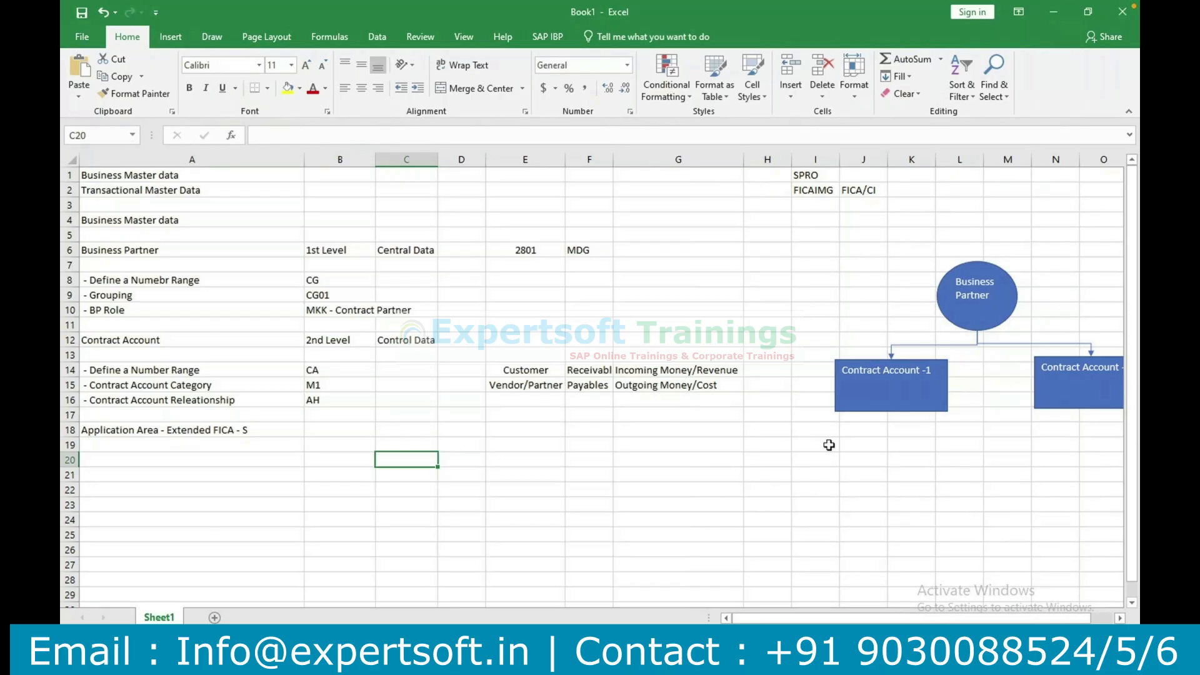
Return to SAP and leave the partner account relationships settings for the IMG structure.
click(556, 660)
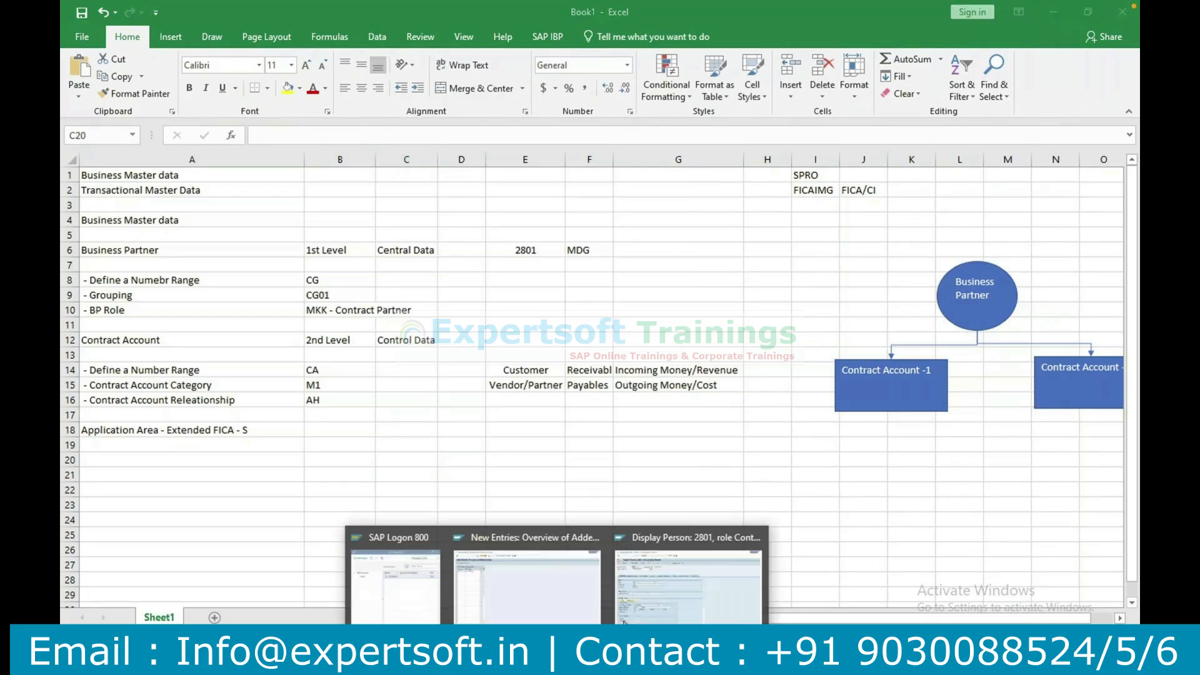
click(624, 621)
click(558, 660)
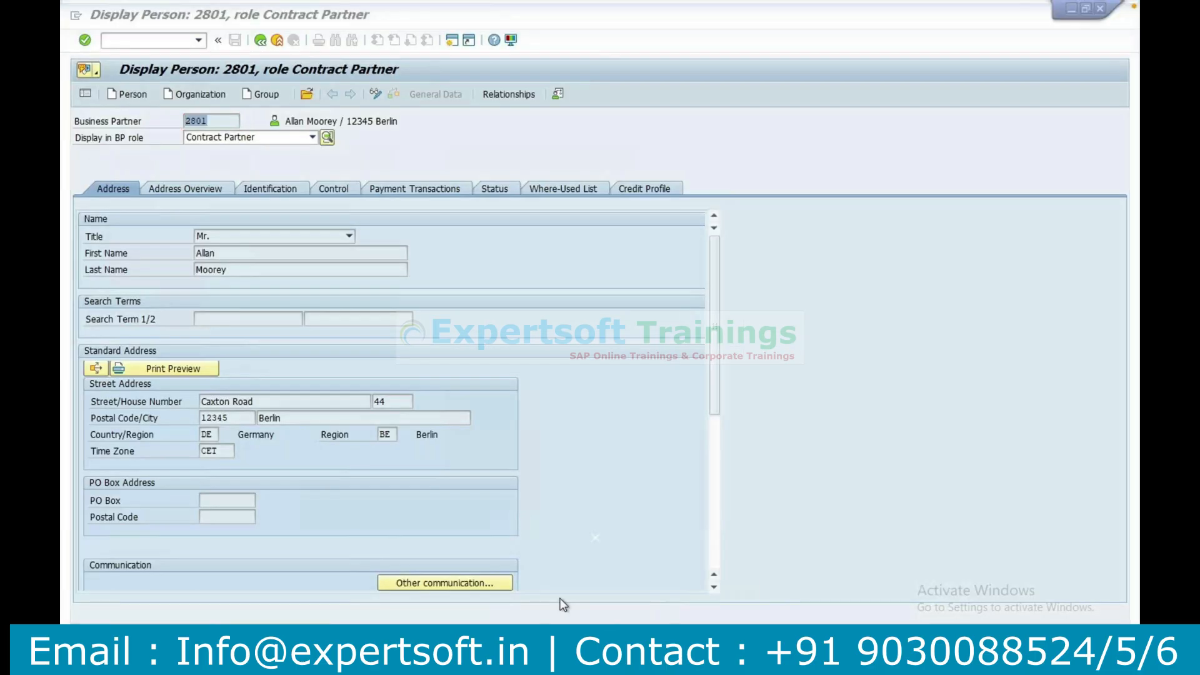
click(562, 604)
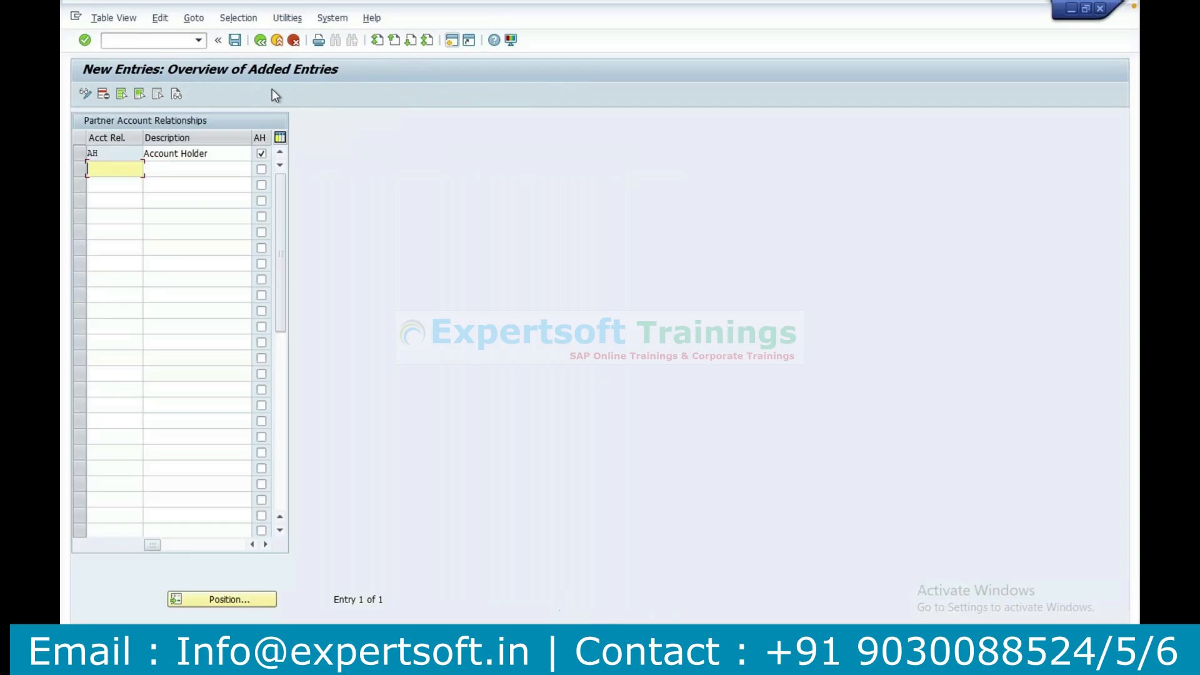
click(260, 46)
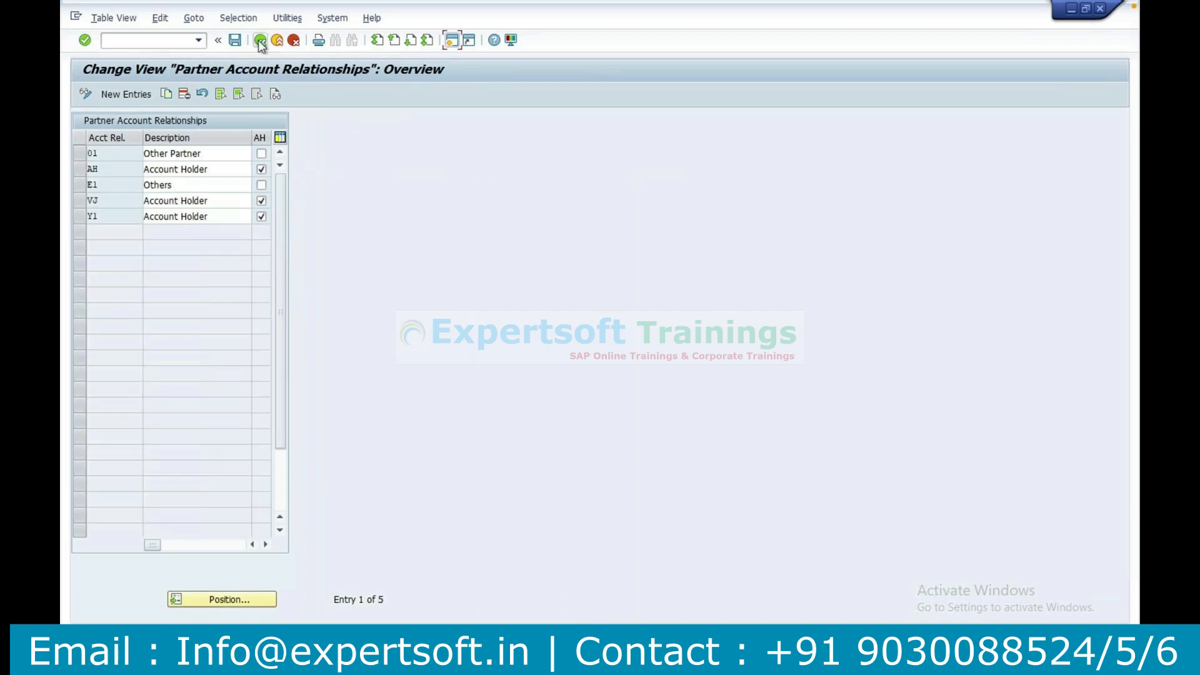
click(260, 42)
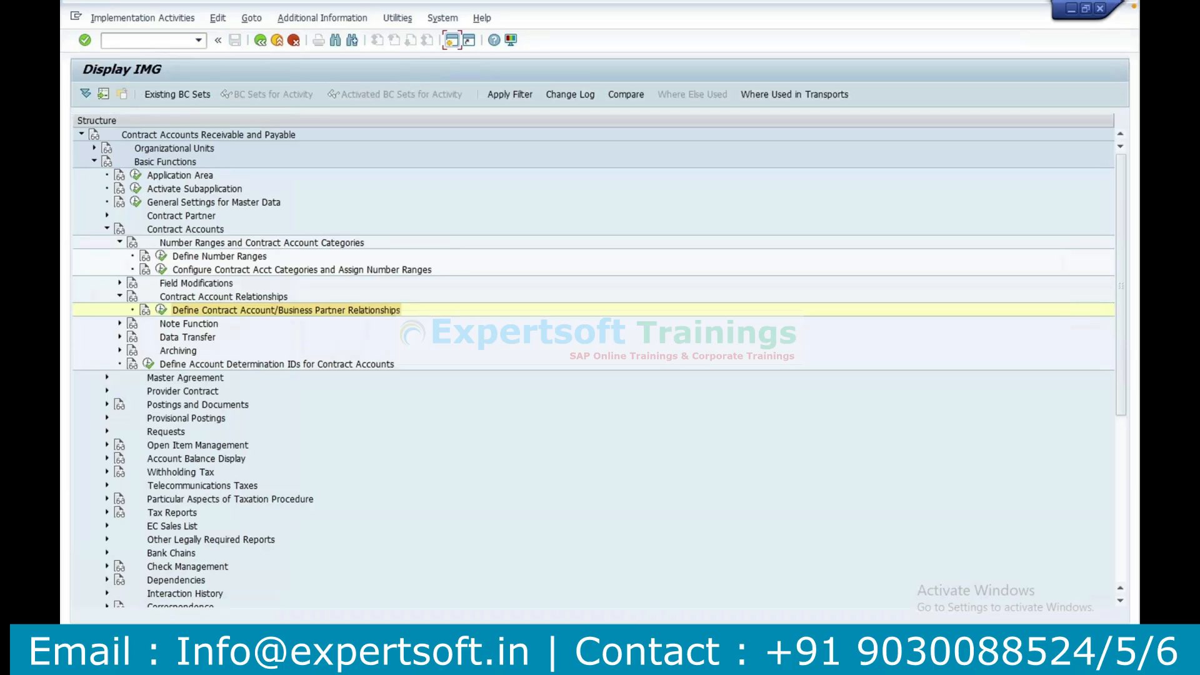
click(632, 652)
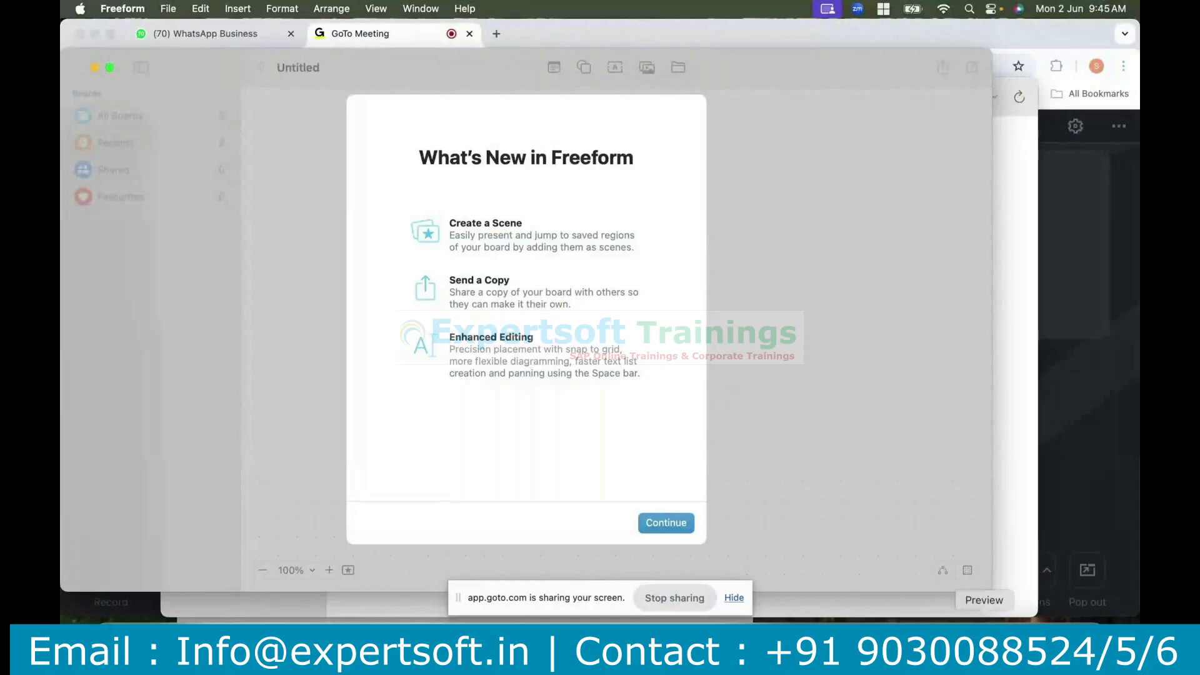
click(942, 643)
mouse_move(586, 181)
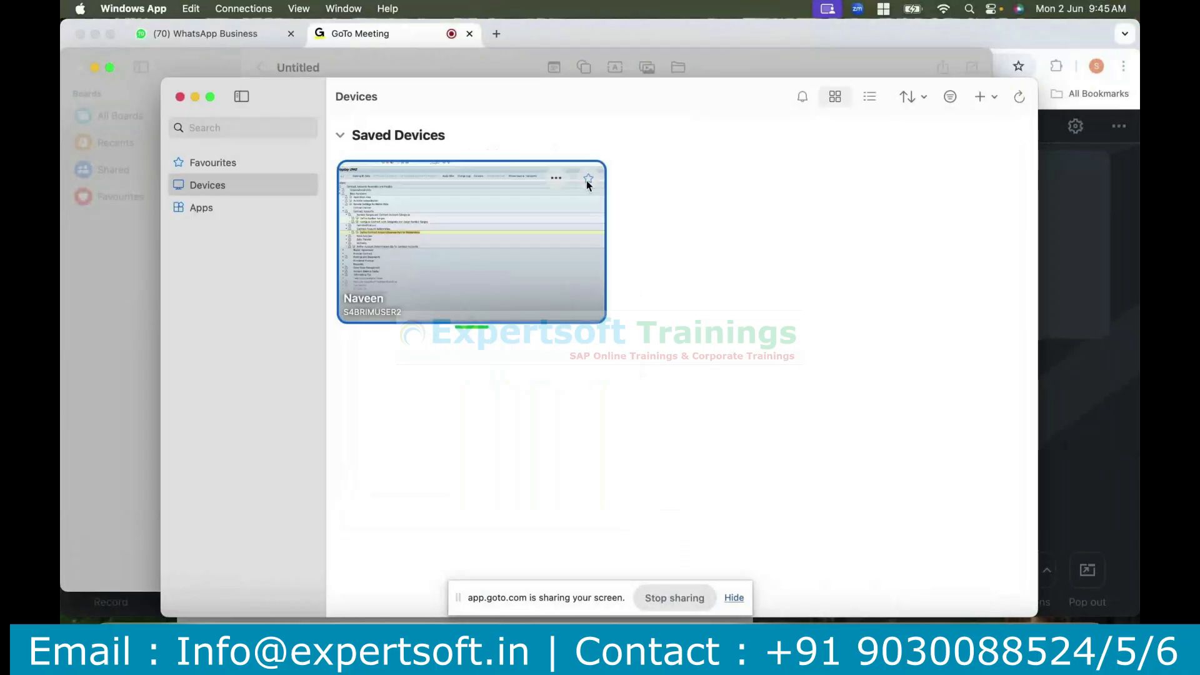
click(557, 181)
click(571, 194)
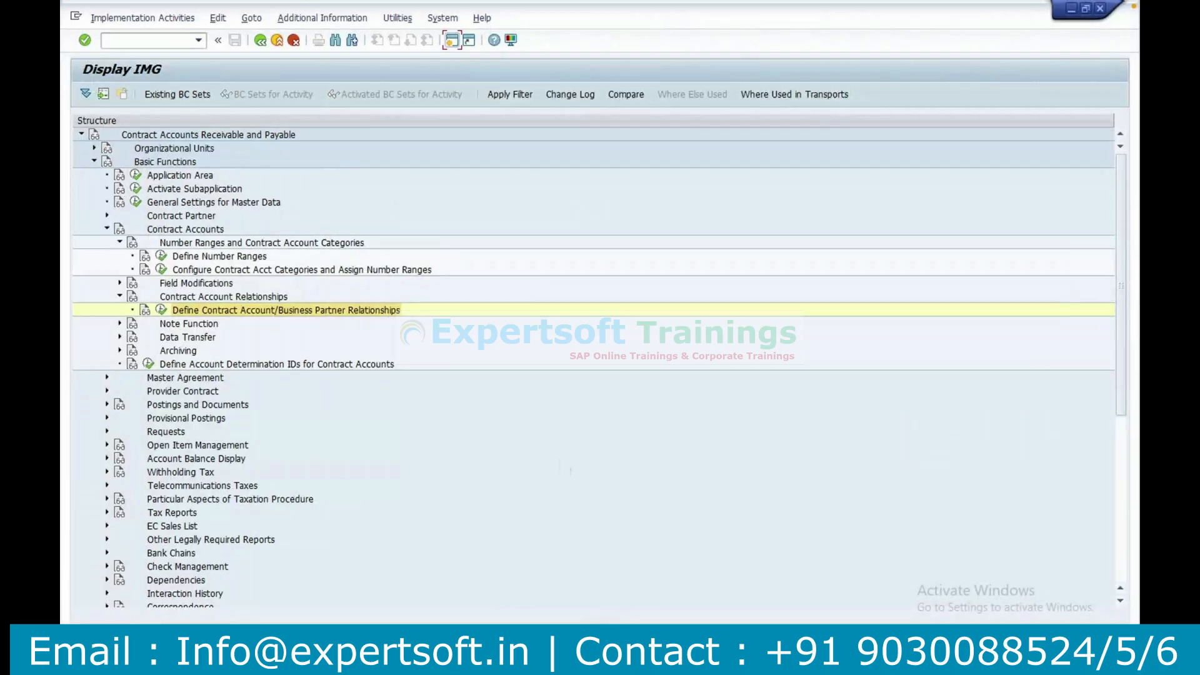
Switch to the Excel notes and enter FICA - AR/AP in cell E19.
mouse_move(630, 652)
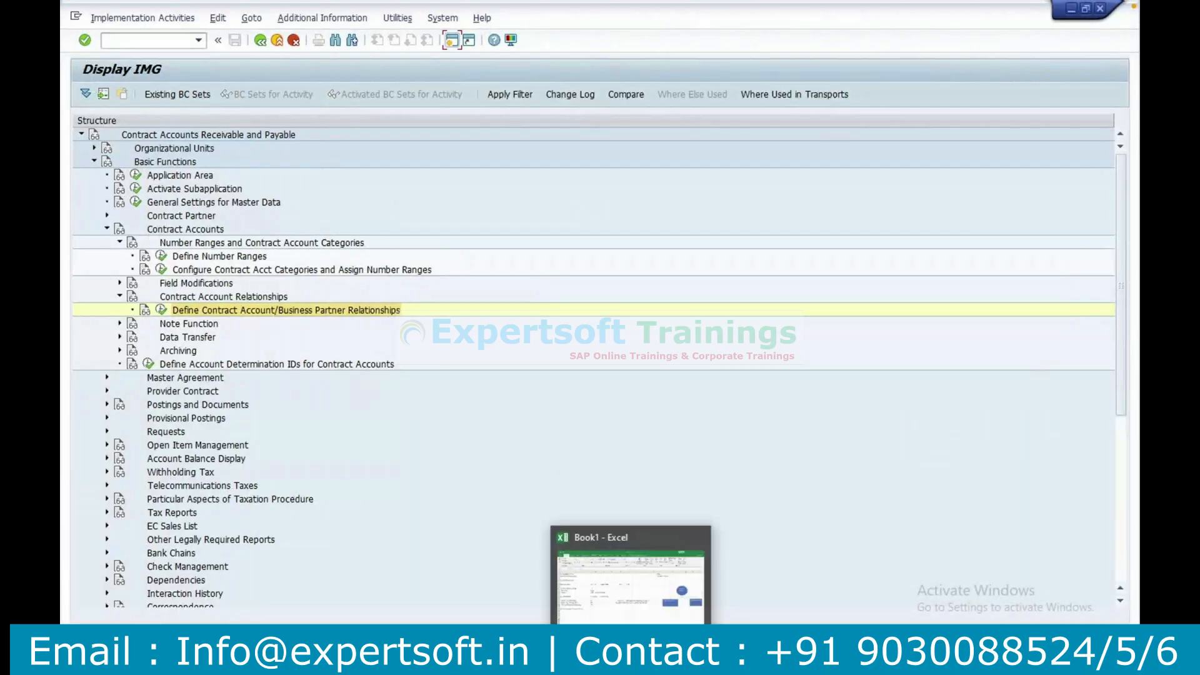
click(616, 587)
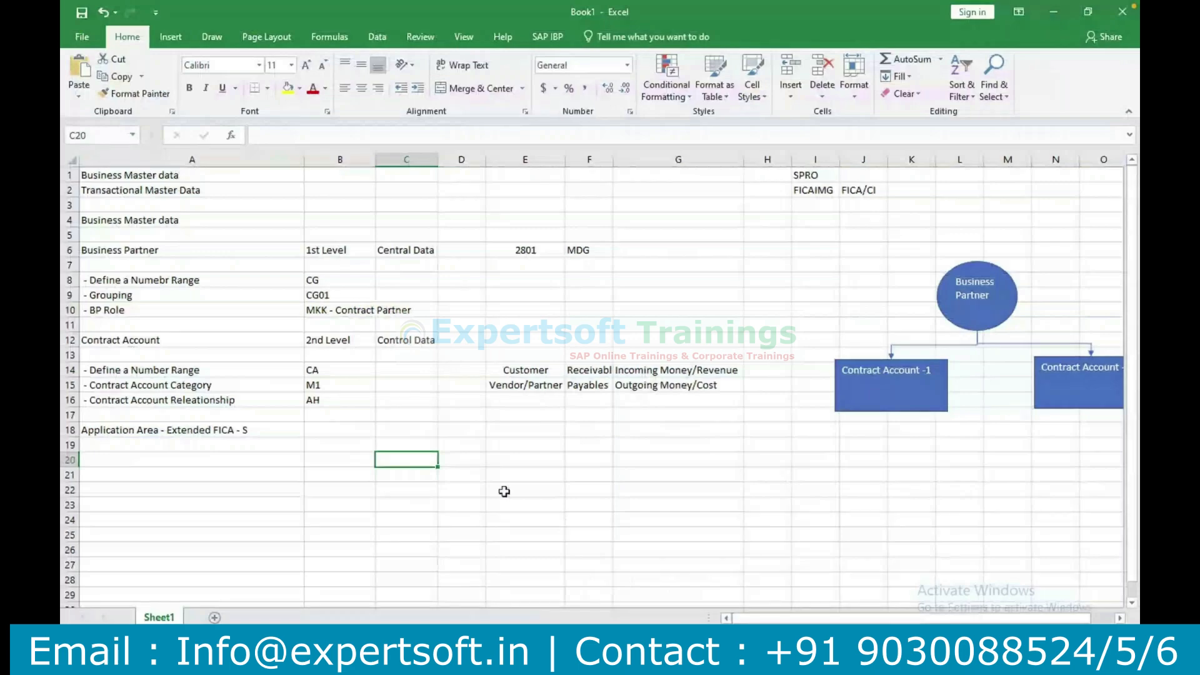
click(529, 446)
text(FICA )
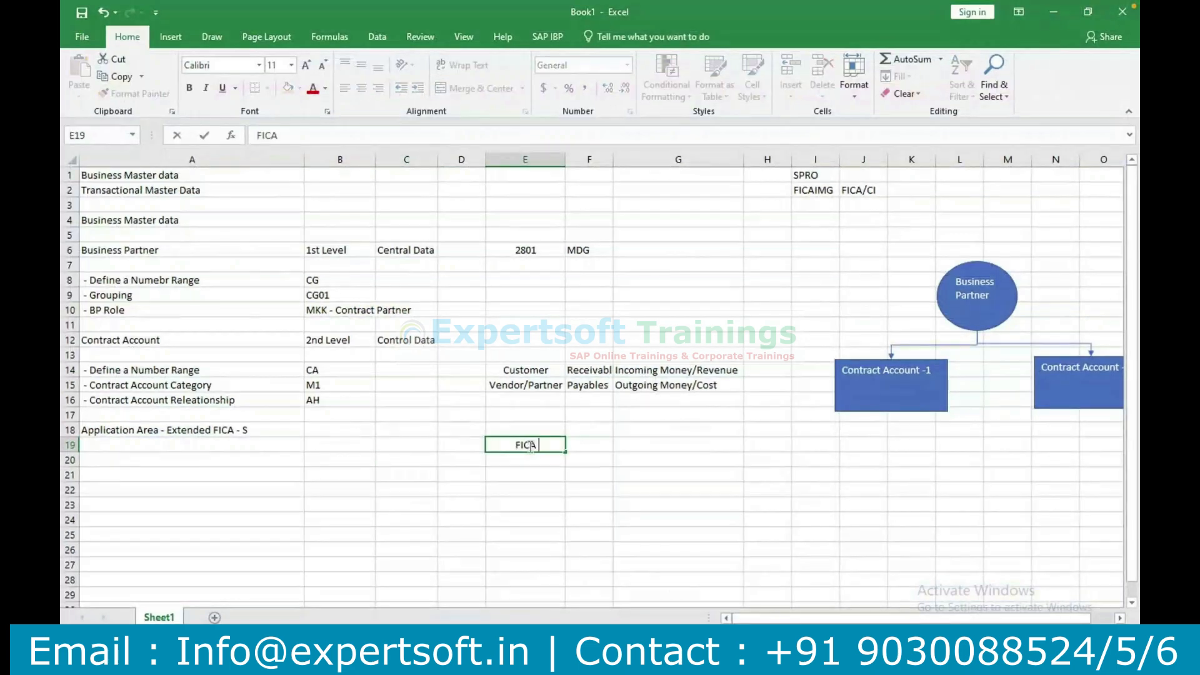
text(- AR/AP)
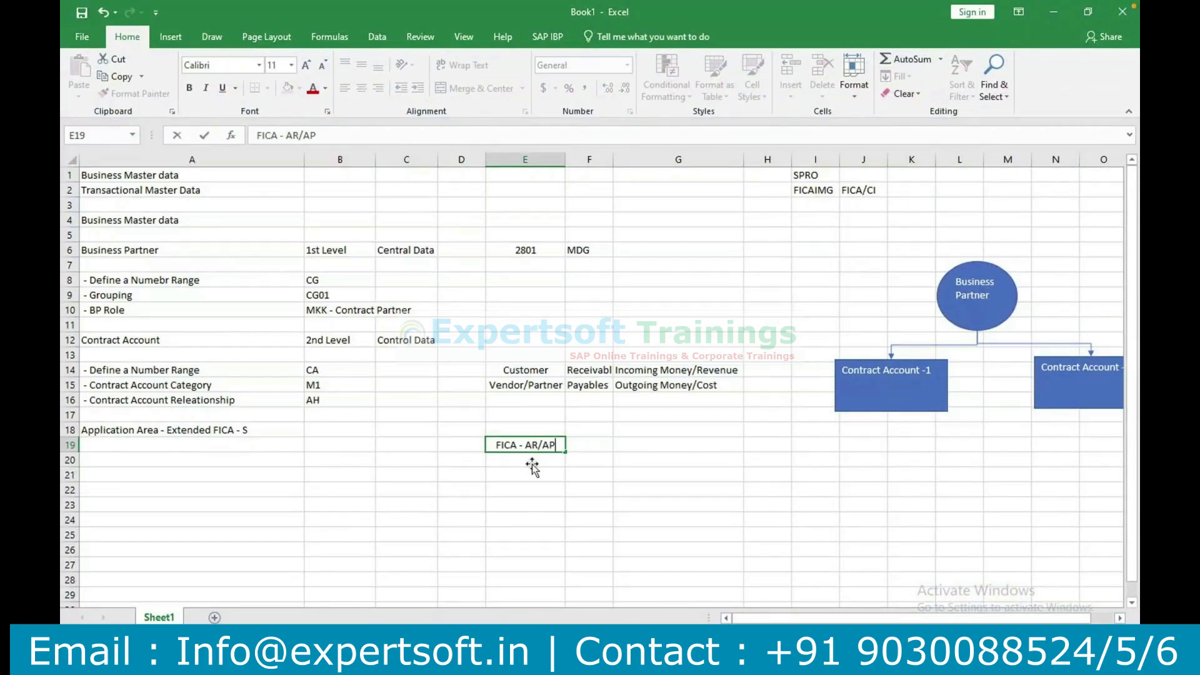
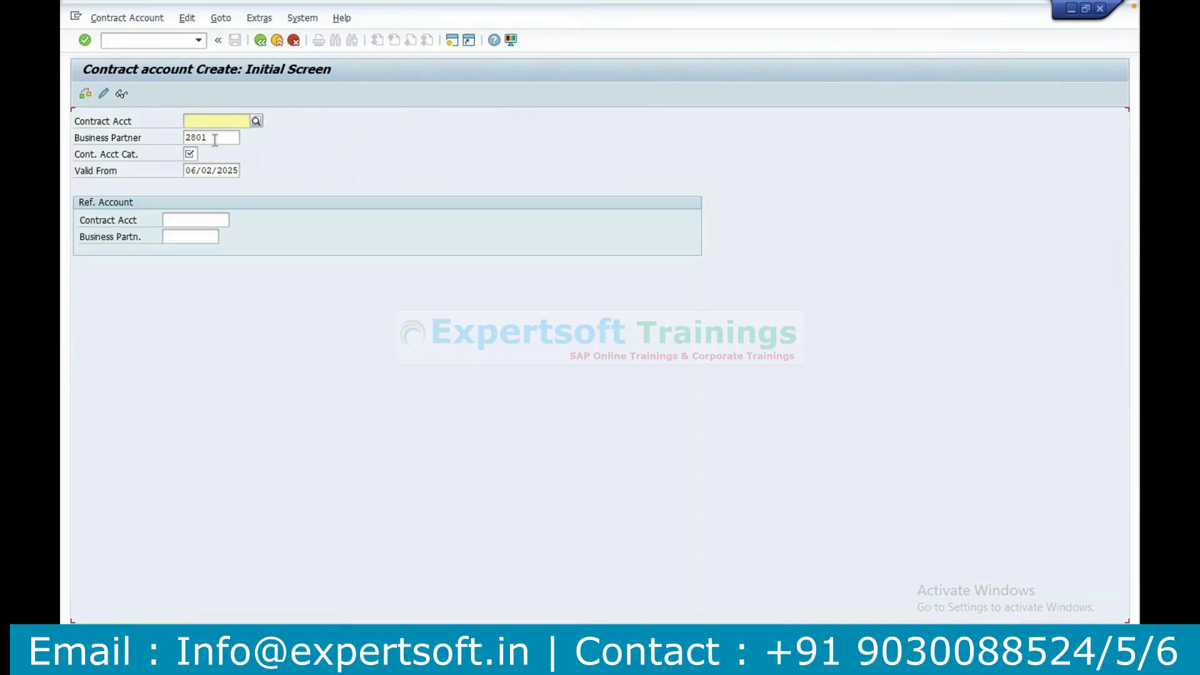
Try to create a contract account by entering the business partner number and choosing contract account category M1.
drag(214, 140, 172, 133)
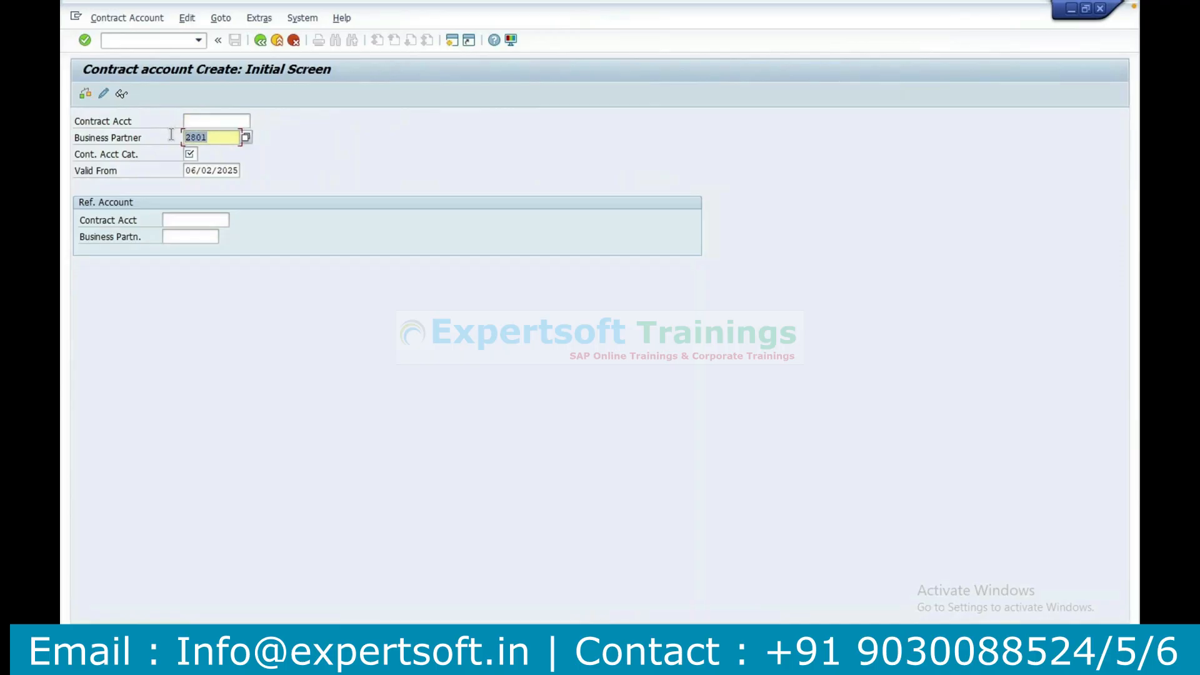
text(2801)
click(195, 155)
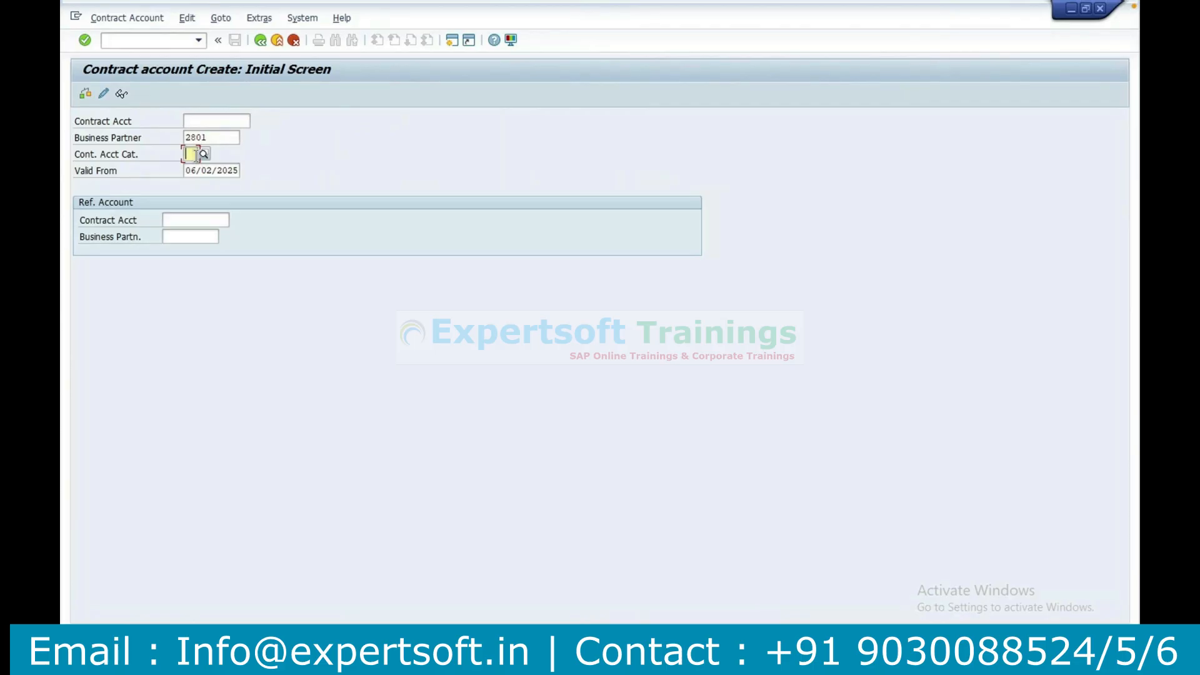
click(206, 156)
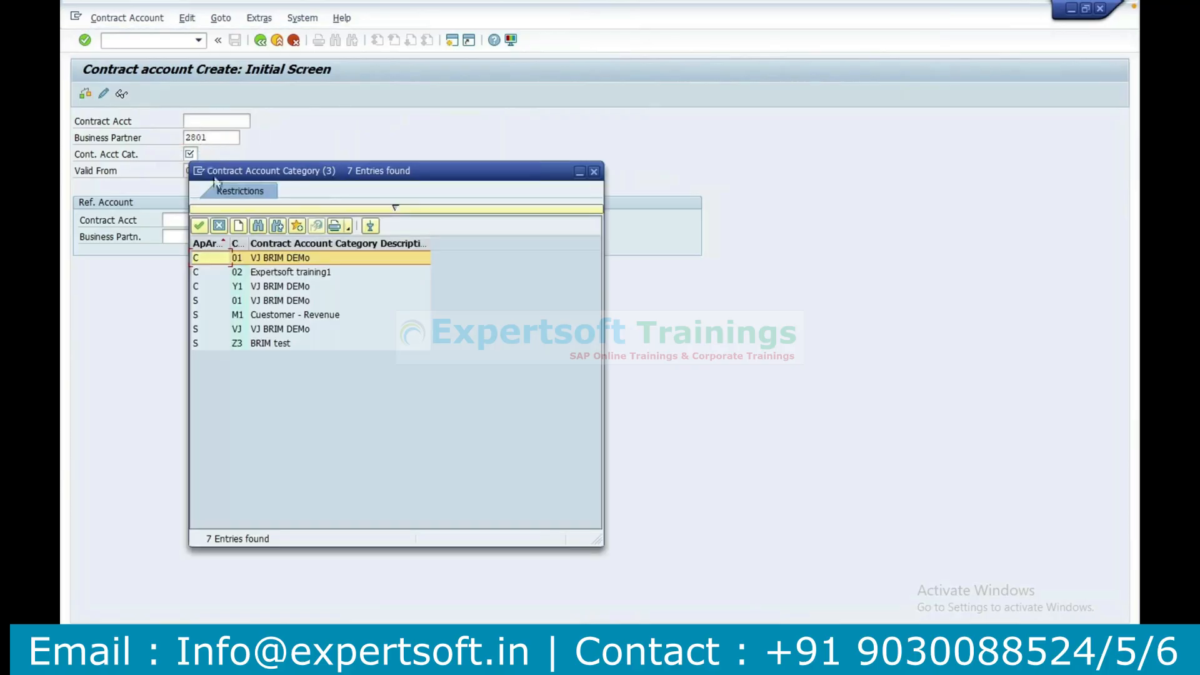
double_click(246, 318)
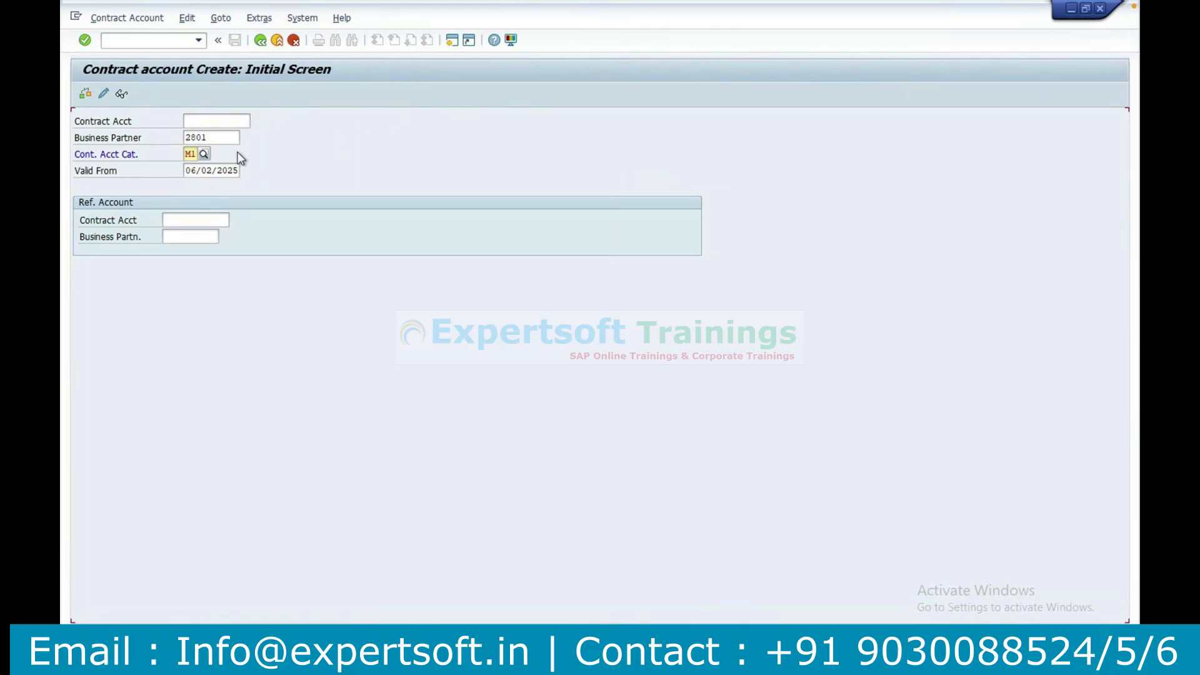
click(204, 155)
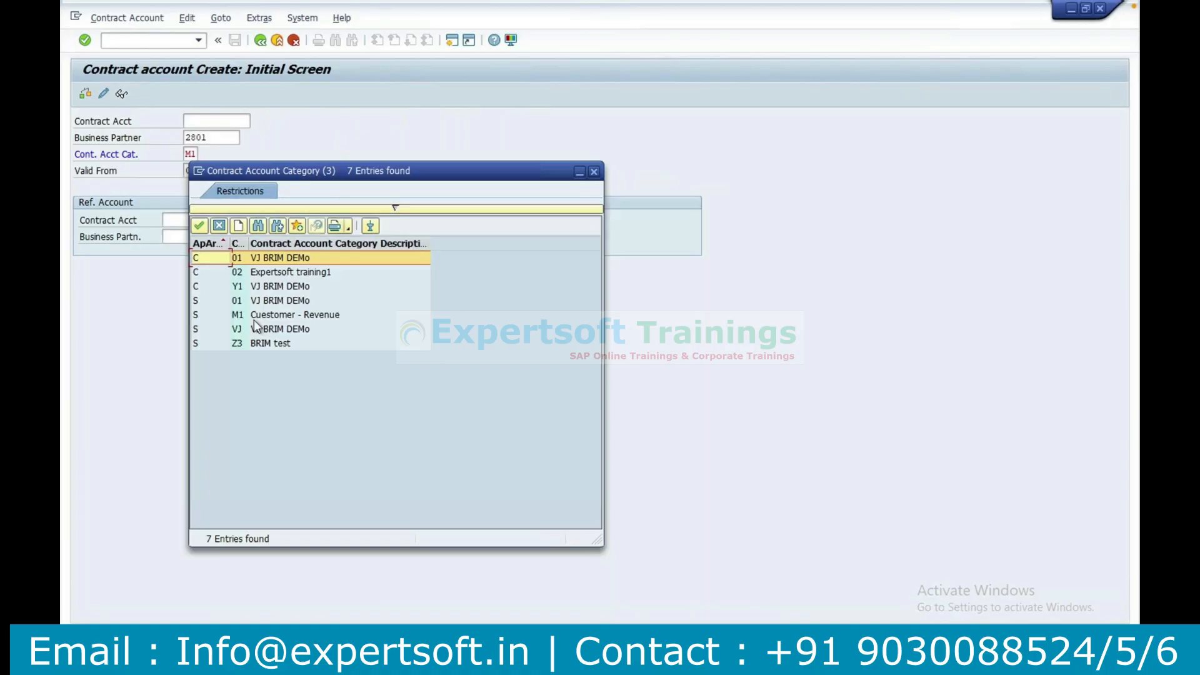
double_click(254, 318)
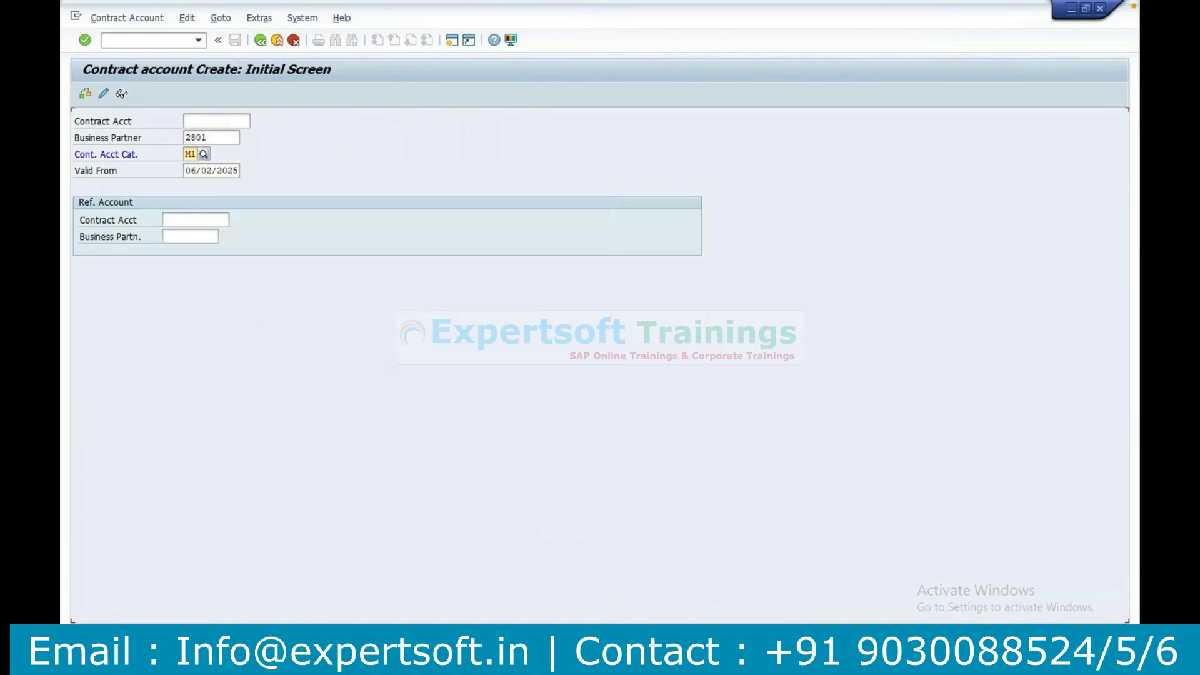
Check the M1 entry and its number range assignment in the contract account category configuration, and return to the IMG structure.
click(556, 664)
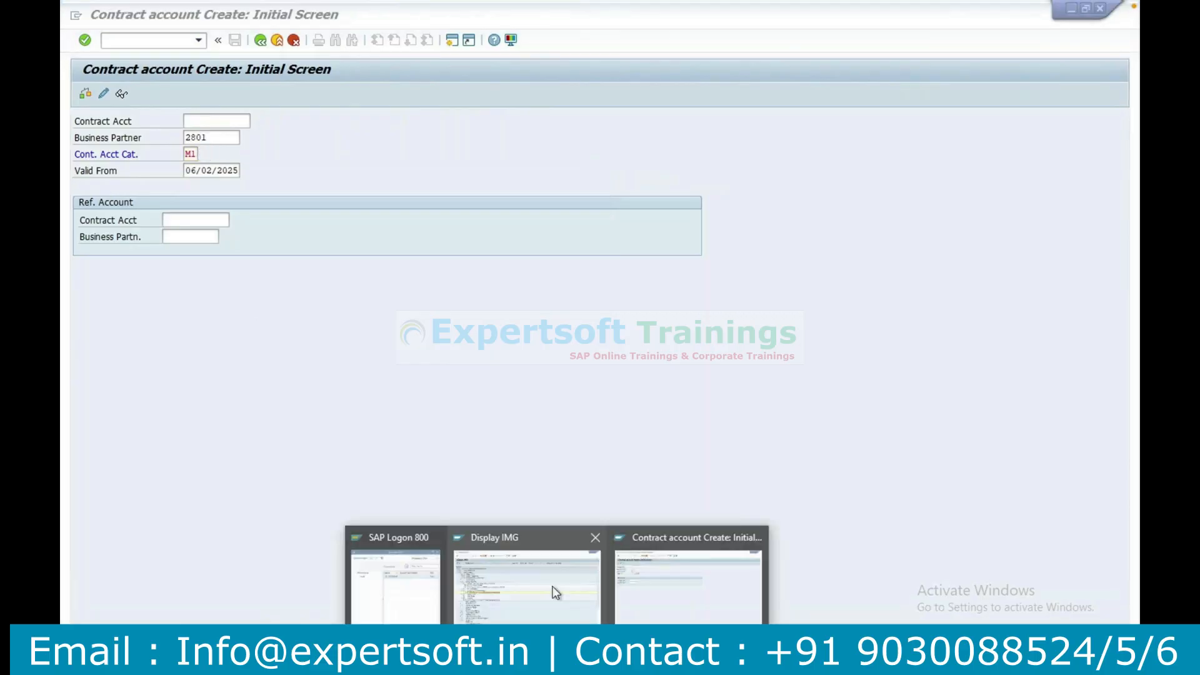
click(556, 593)
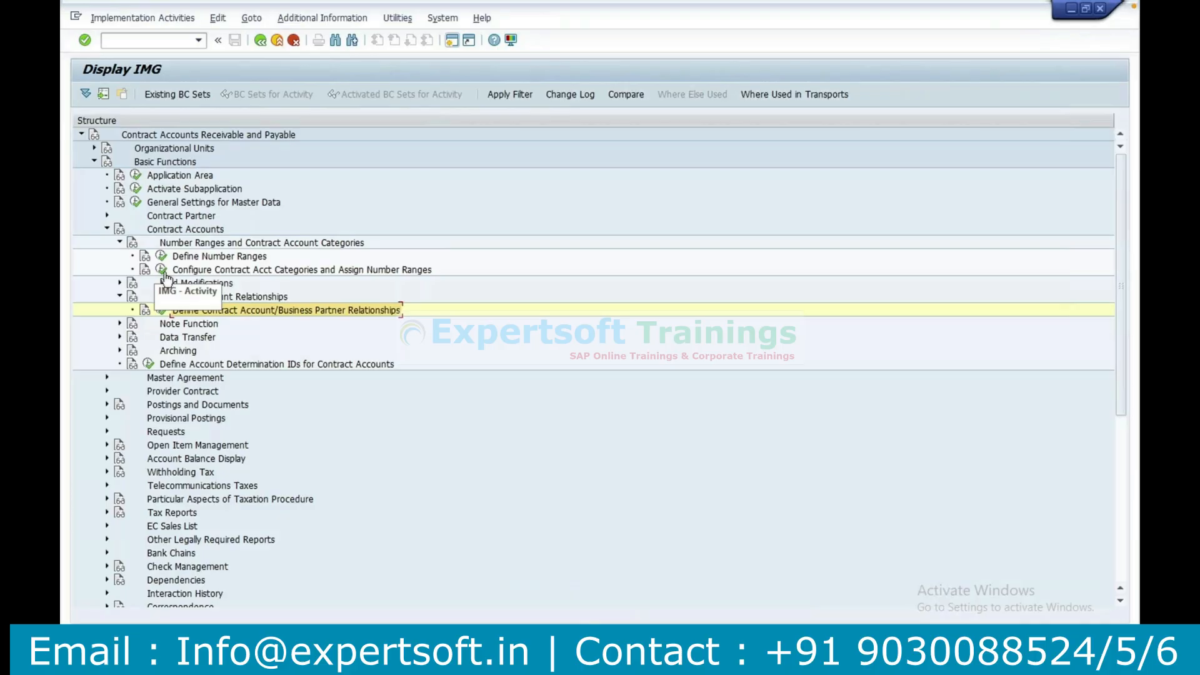
click(164, 274)
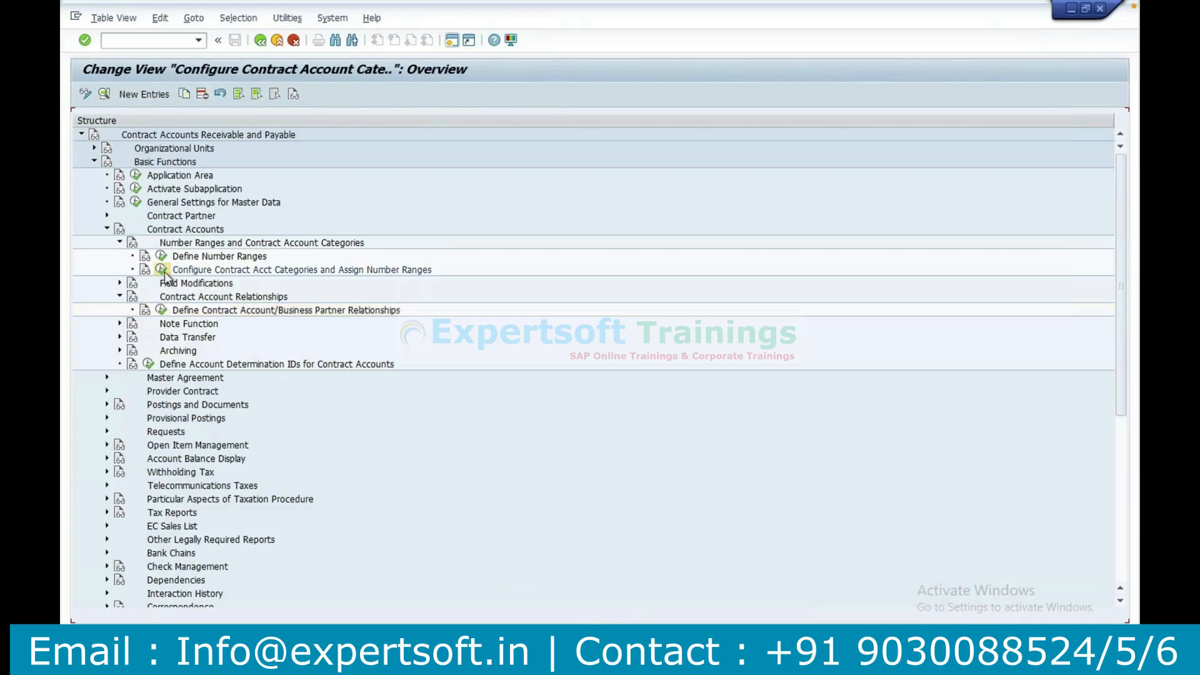
click(263, 216)
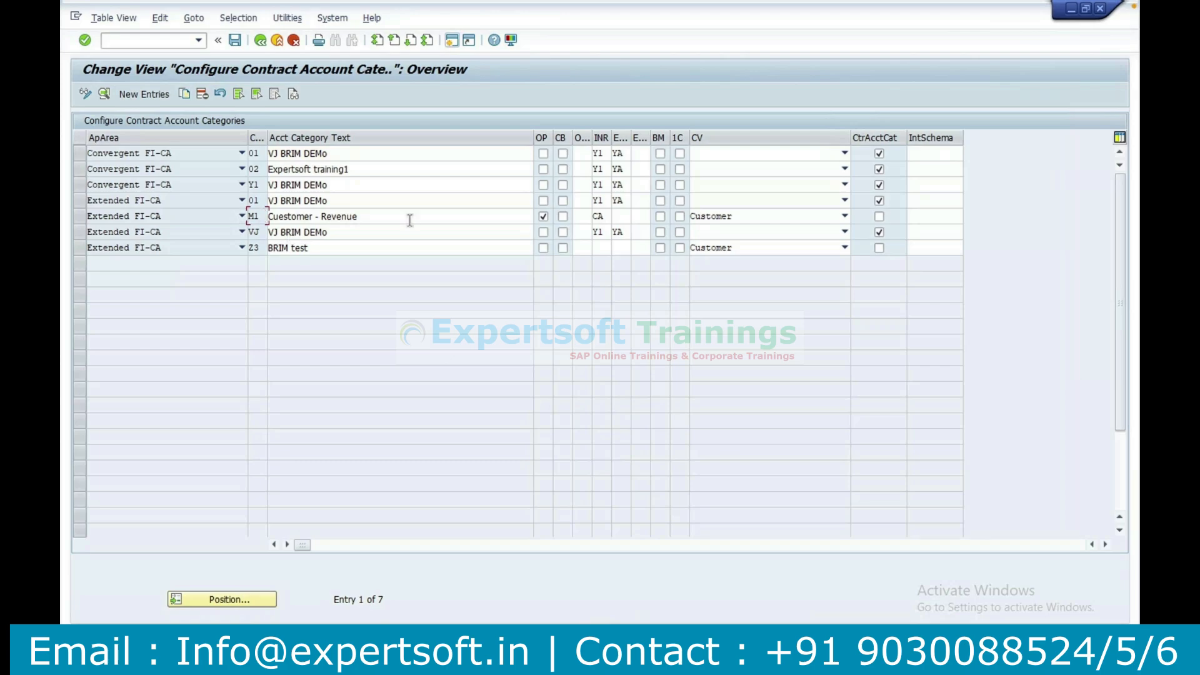
click(601, 217)
click(261, 42)
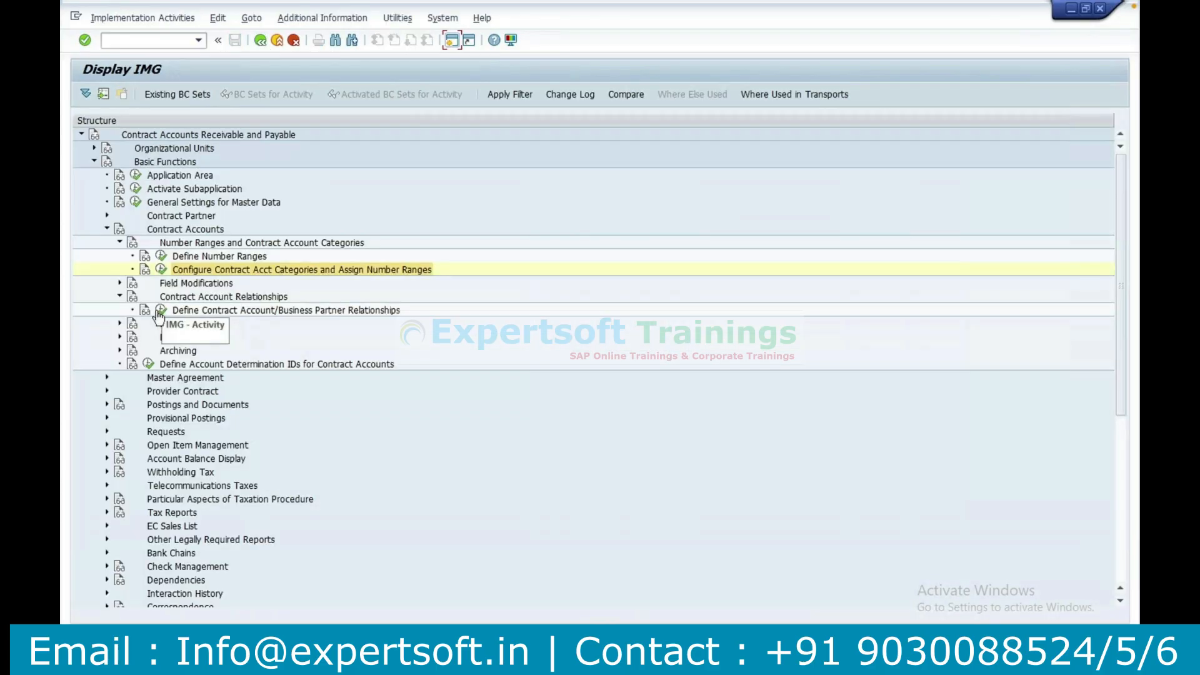
Review the partner account relationships and the contract account number range intervals, and return to the IMG structure.
click(159, 311)
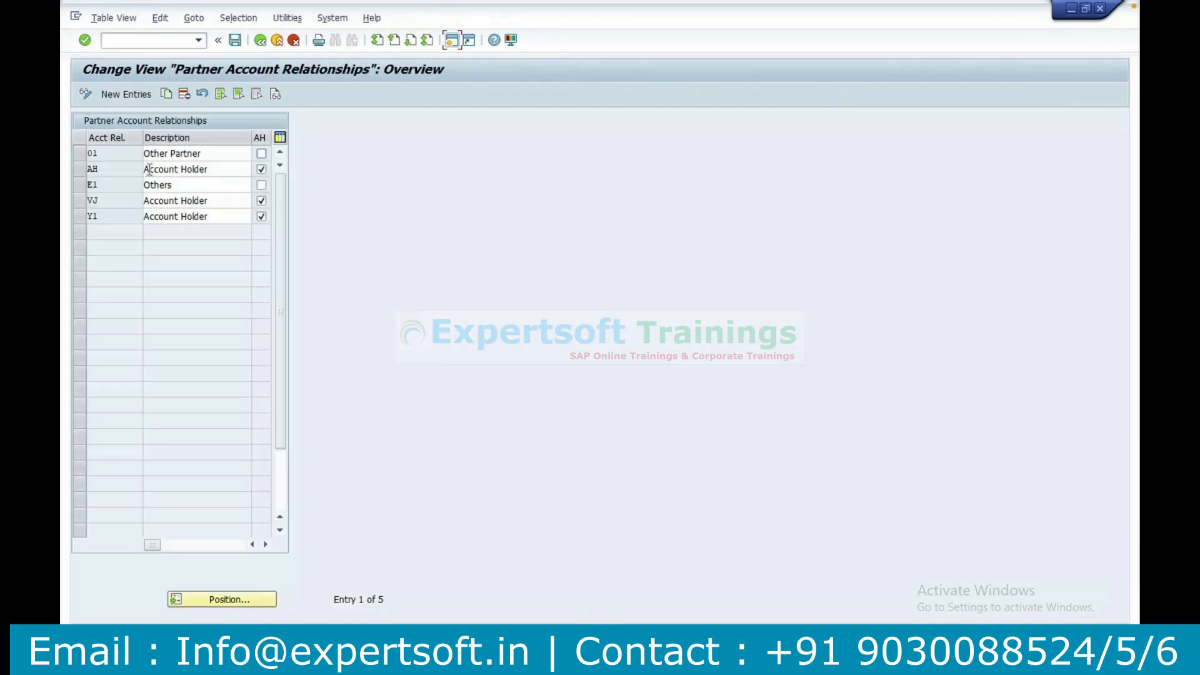
click(256, 44)
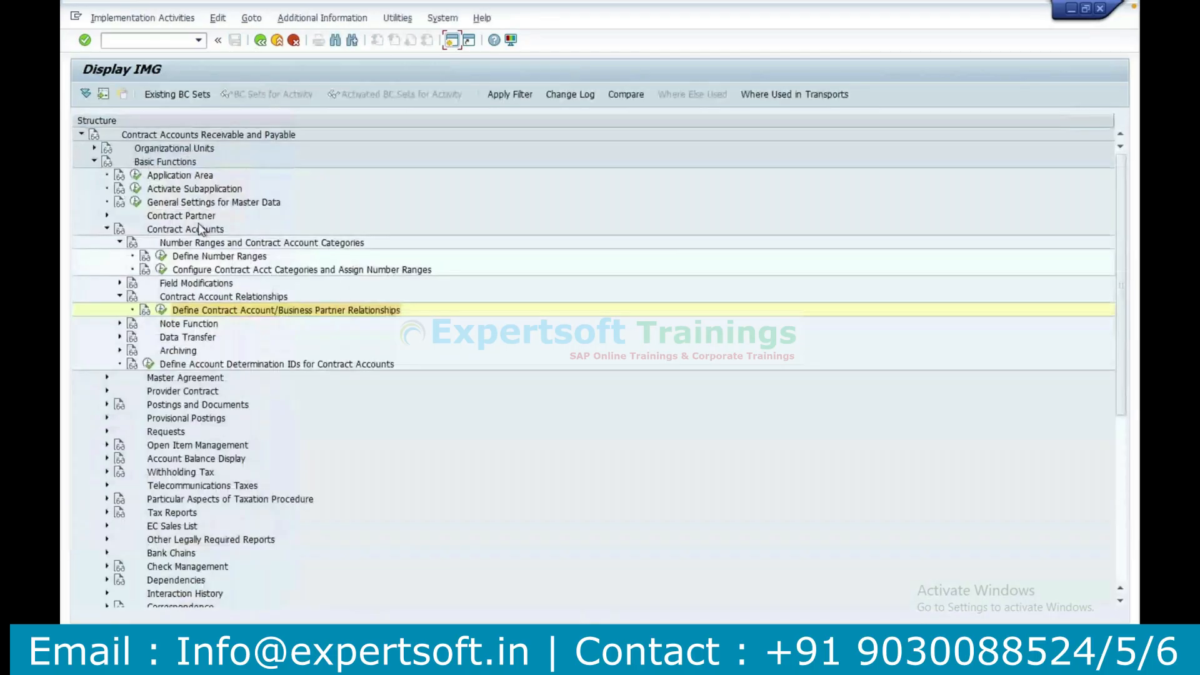
click(162, 259)
click(145, 153)
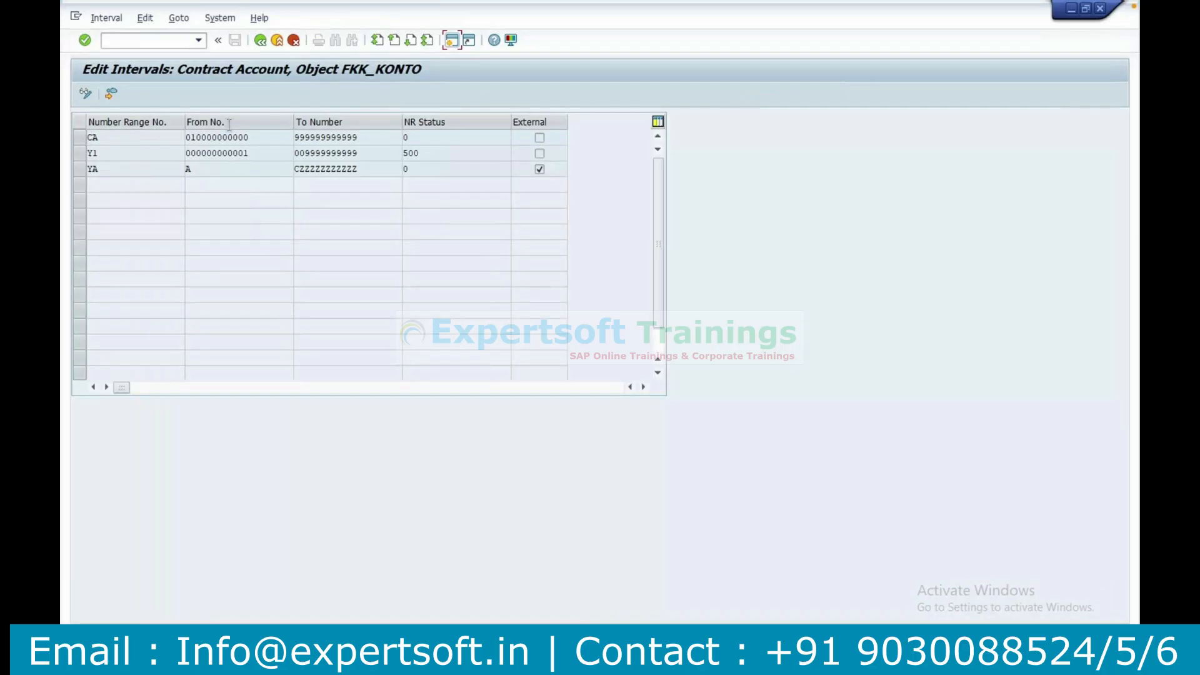
click(260, 40)
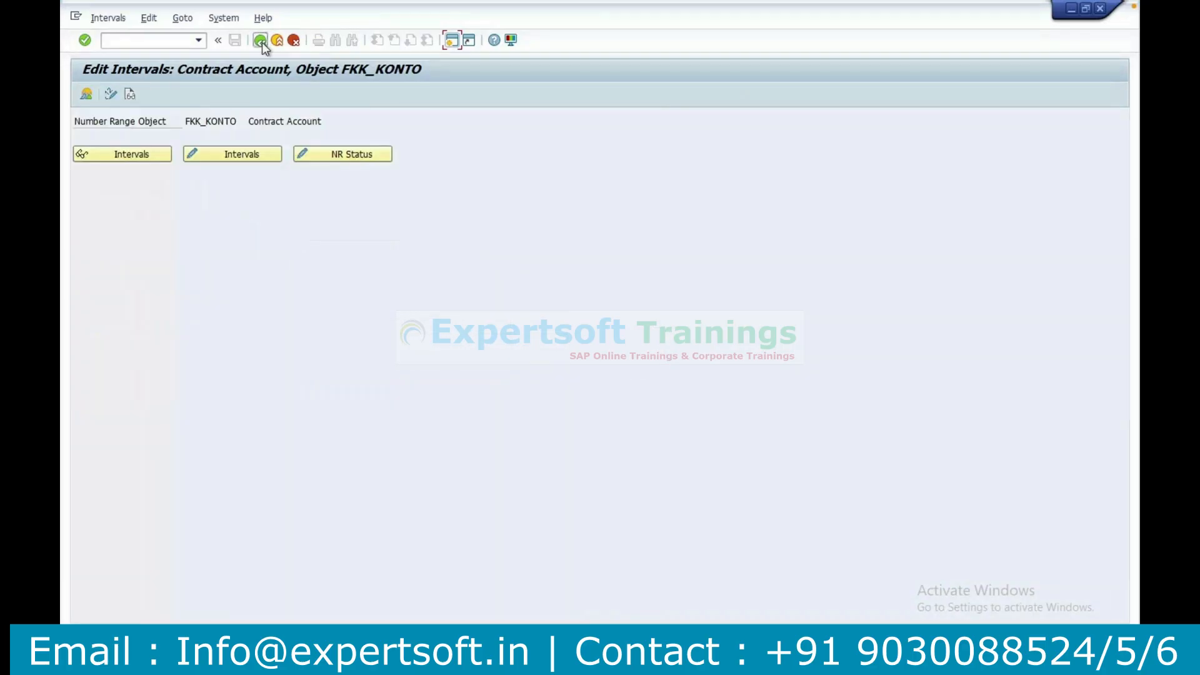
click(260, 41)
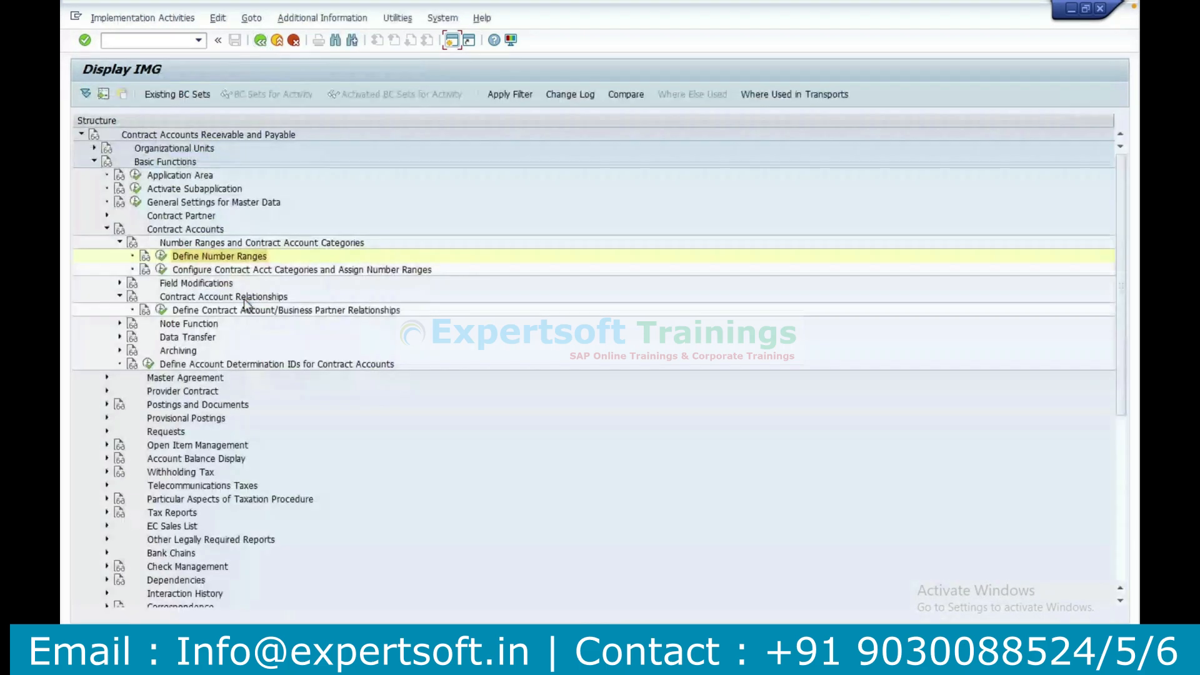
Leave the open contract account creation screen and restart it with transaction CAA1.
mouse_move(655, 556)
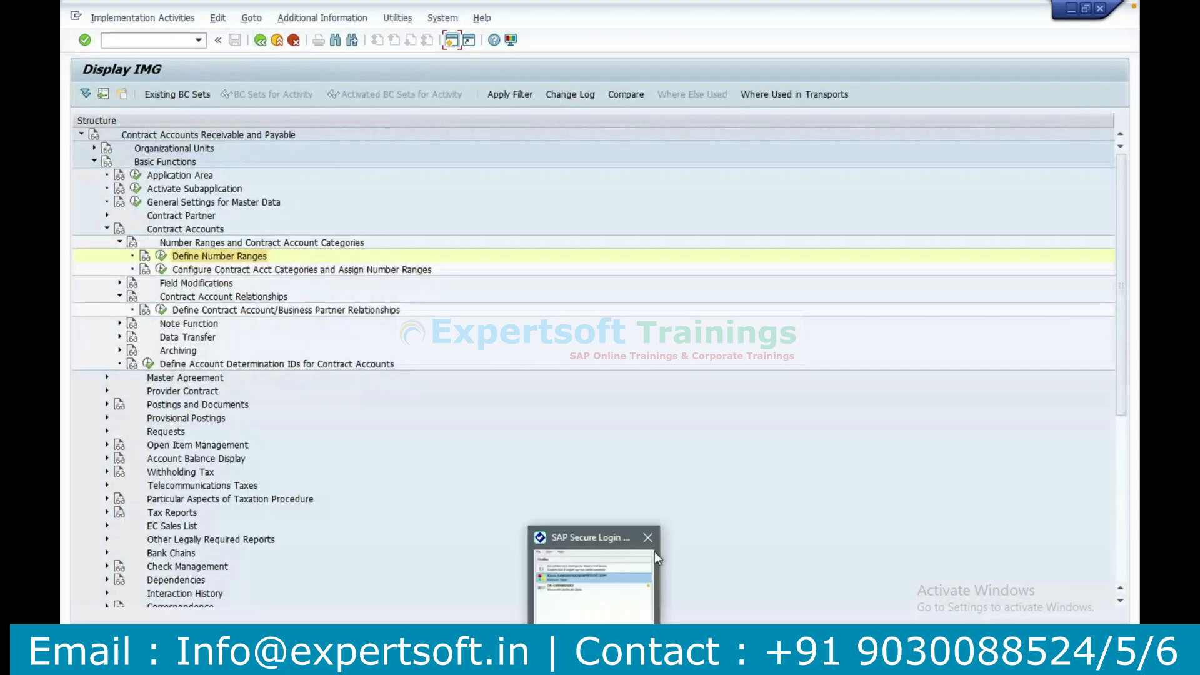
click(715, 568)
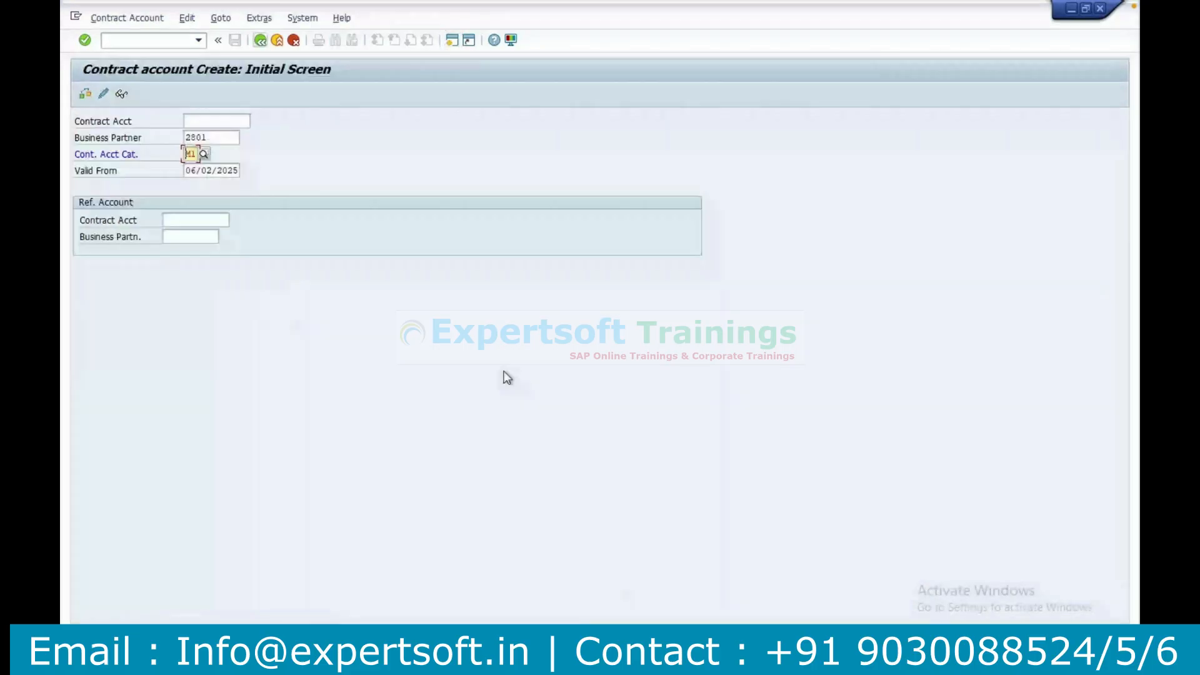
key(F3)
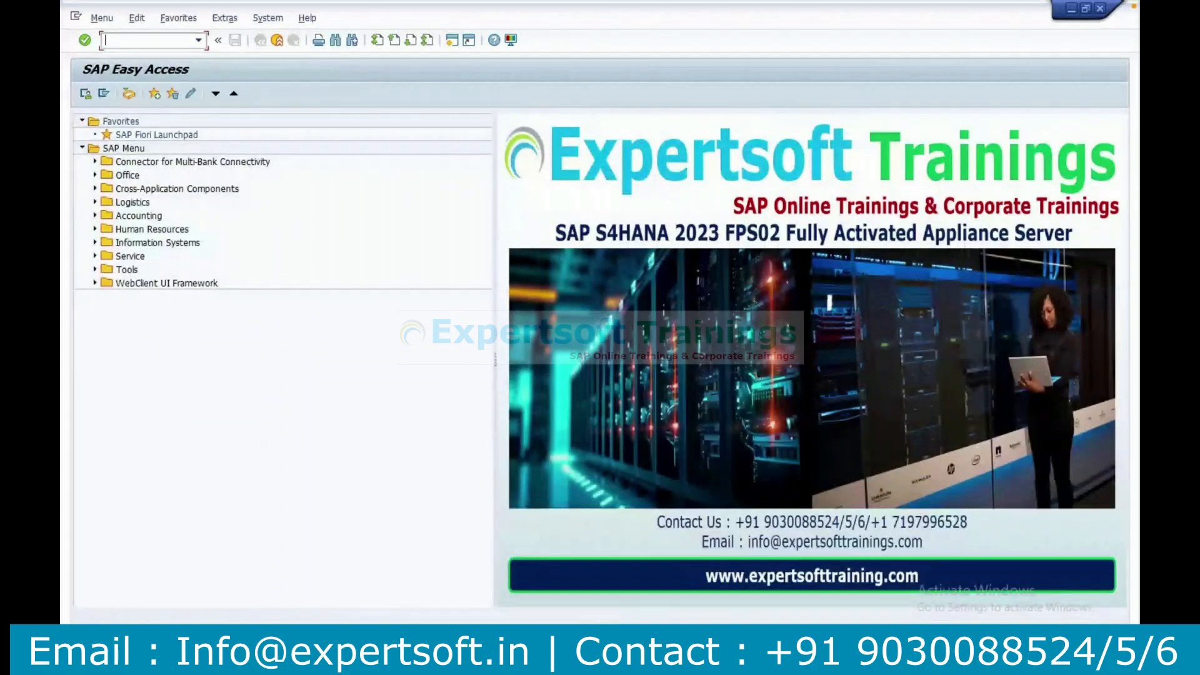
click(566, 593)
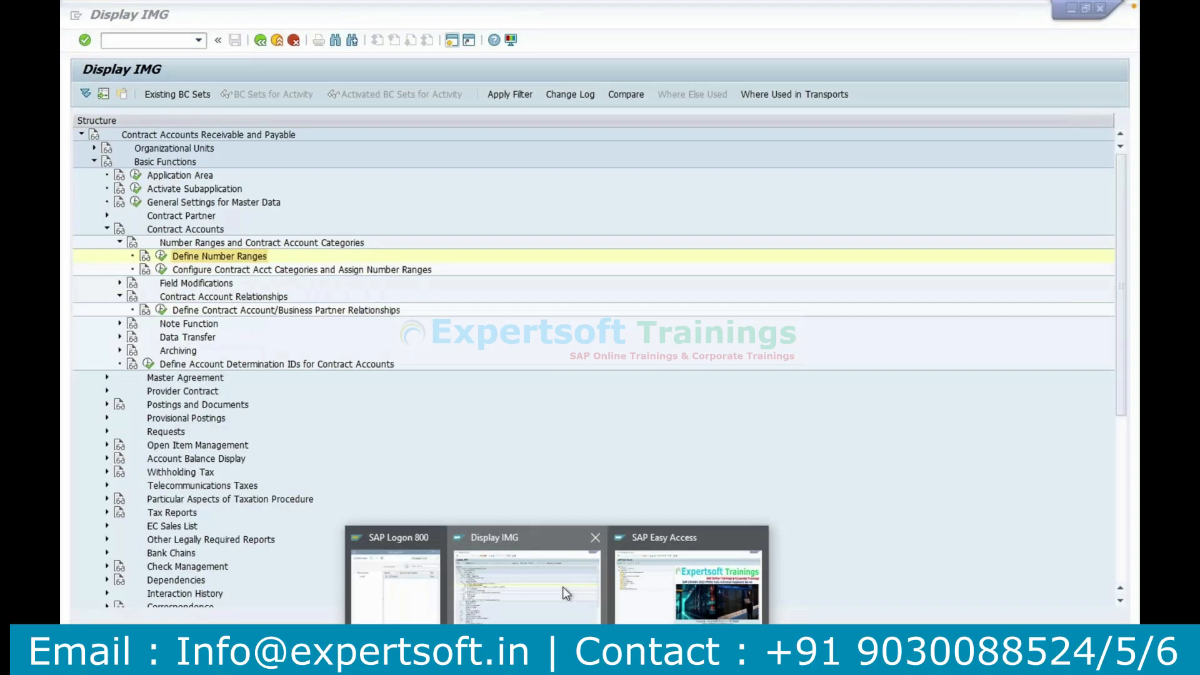
click(645, 598)
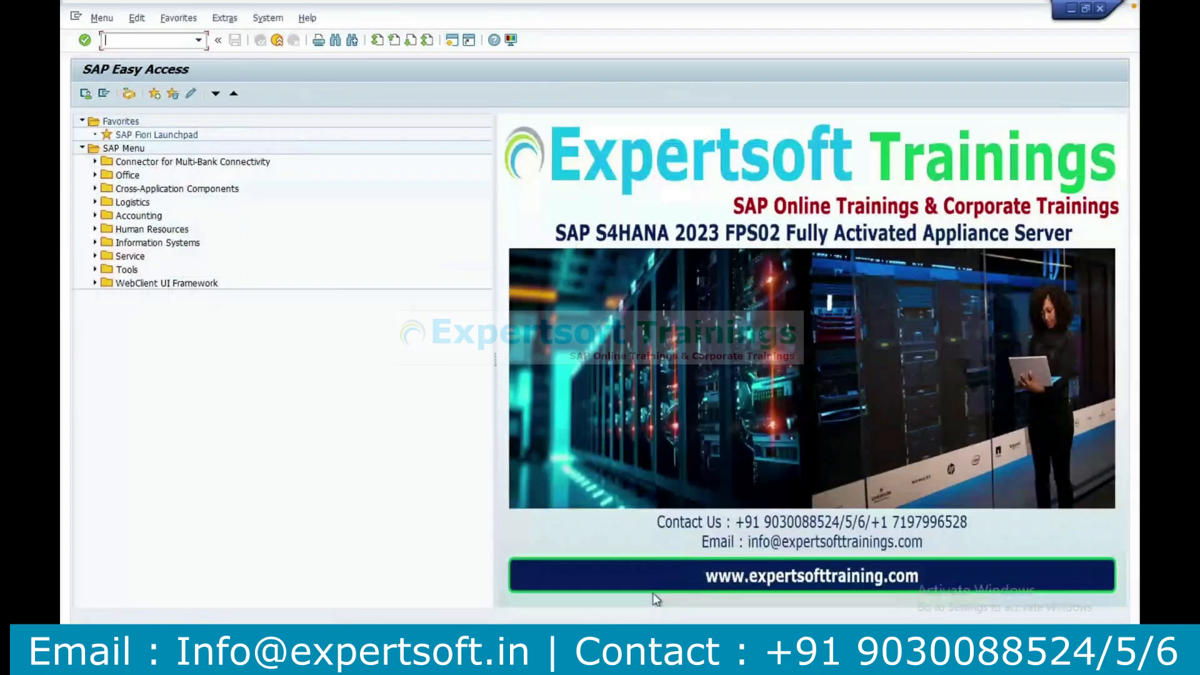
text(caa1)
key(Return)
Try category M1 again for the business partner, read the error message's help text, and leave contract account creation.
click(228, 133)
click(195, 155)
click(200, 156)
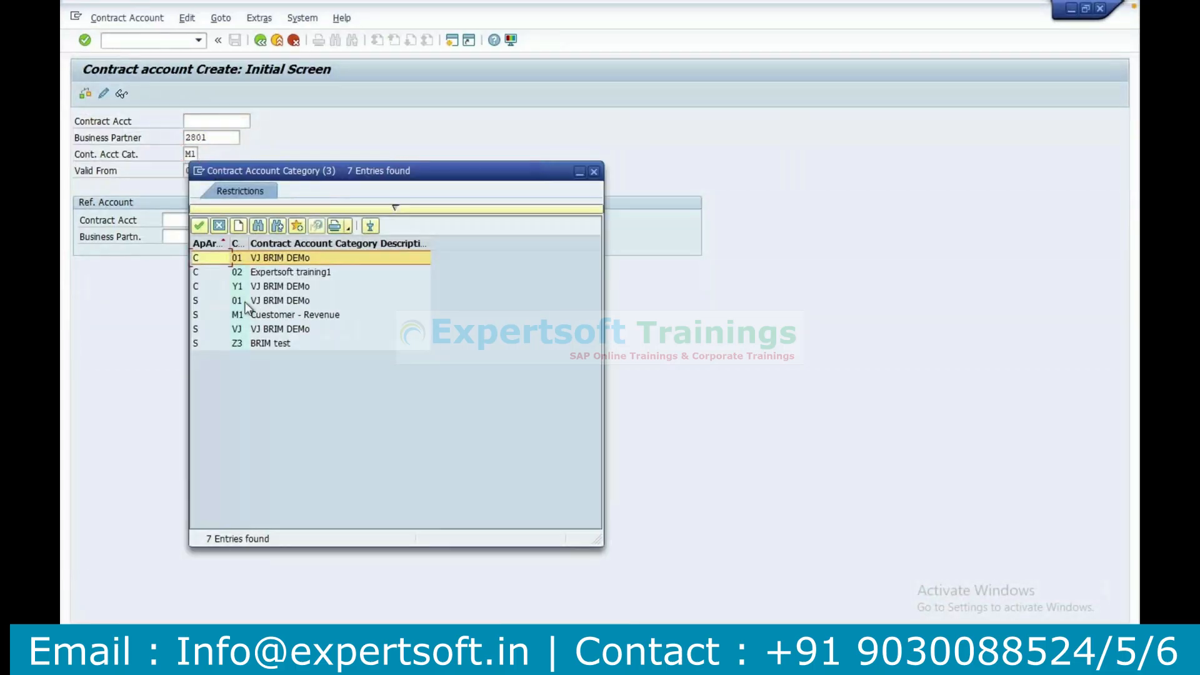
double_click(245, 317)
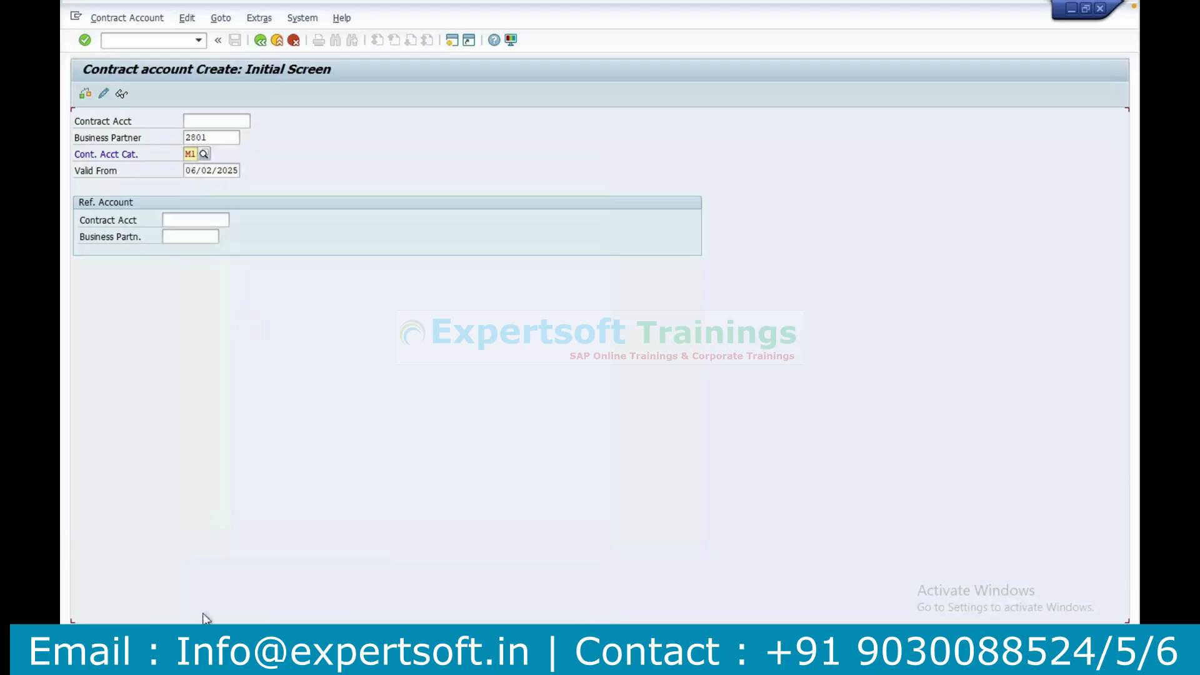
key(F1)
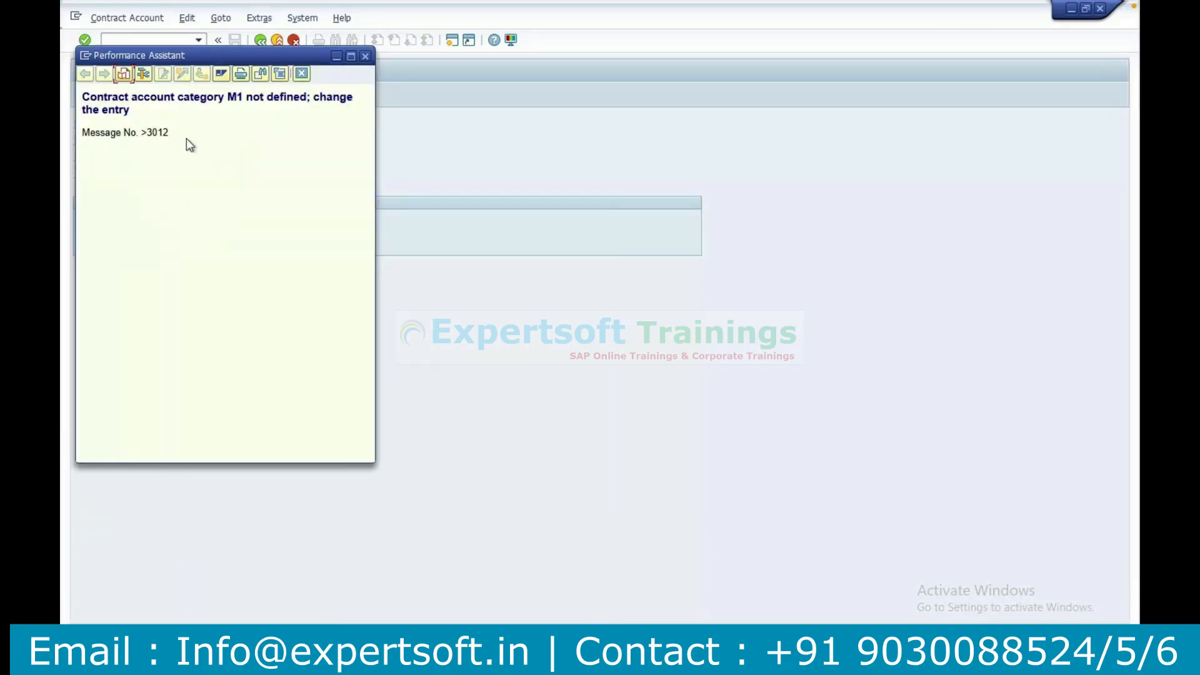
click(367, 56)
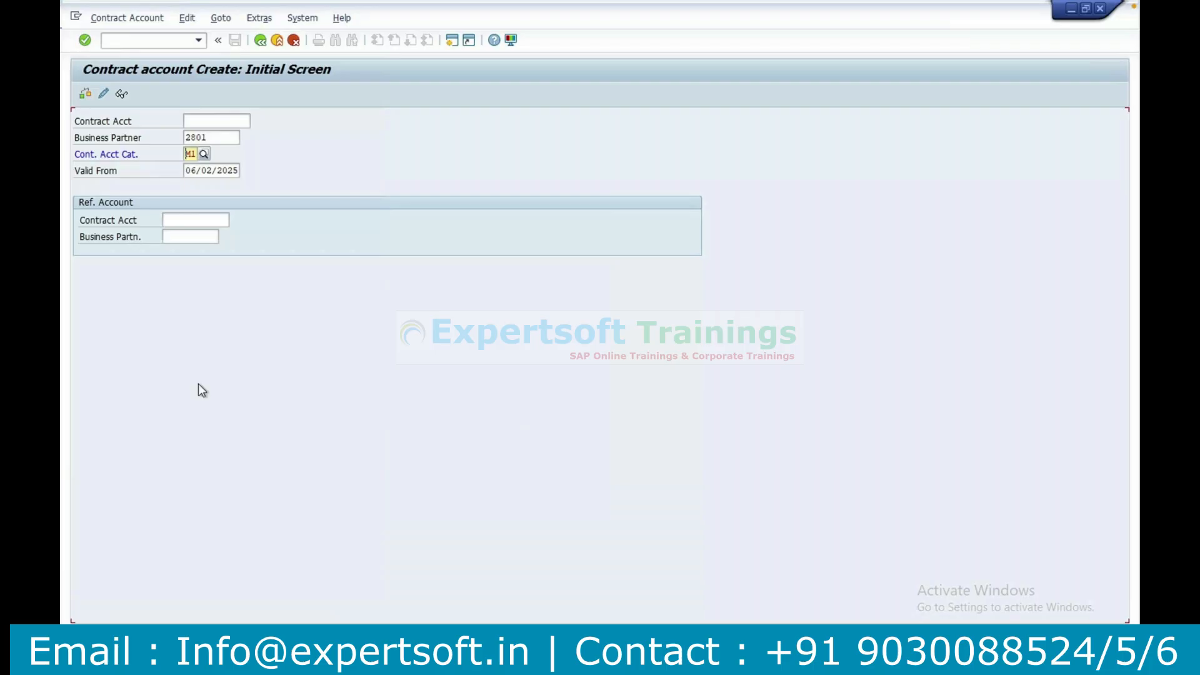
click(260, 41)
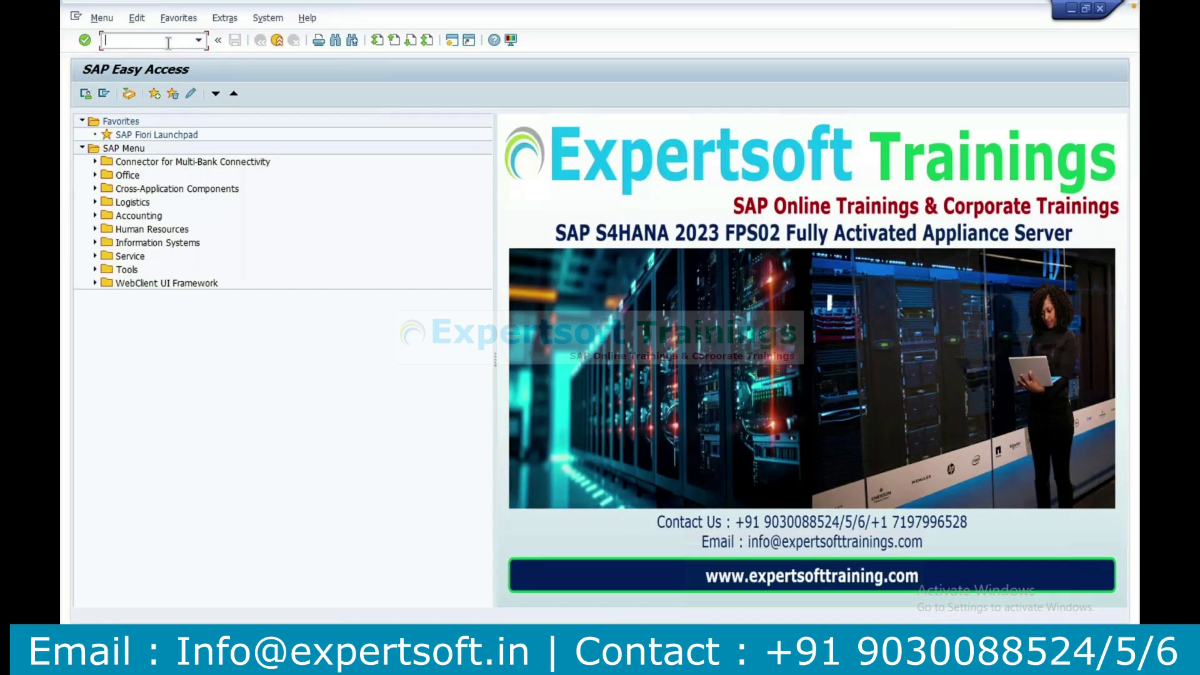
Start SPRO and open Application Area under Financial Accounting, Contract Accounts Receivable and Payable, Basic Functions in the reference IMG.
text(spro)
key(Return)
click(134, 95)
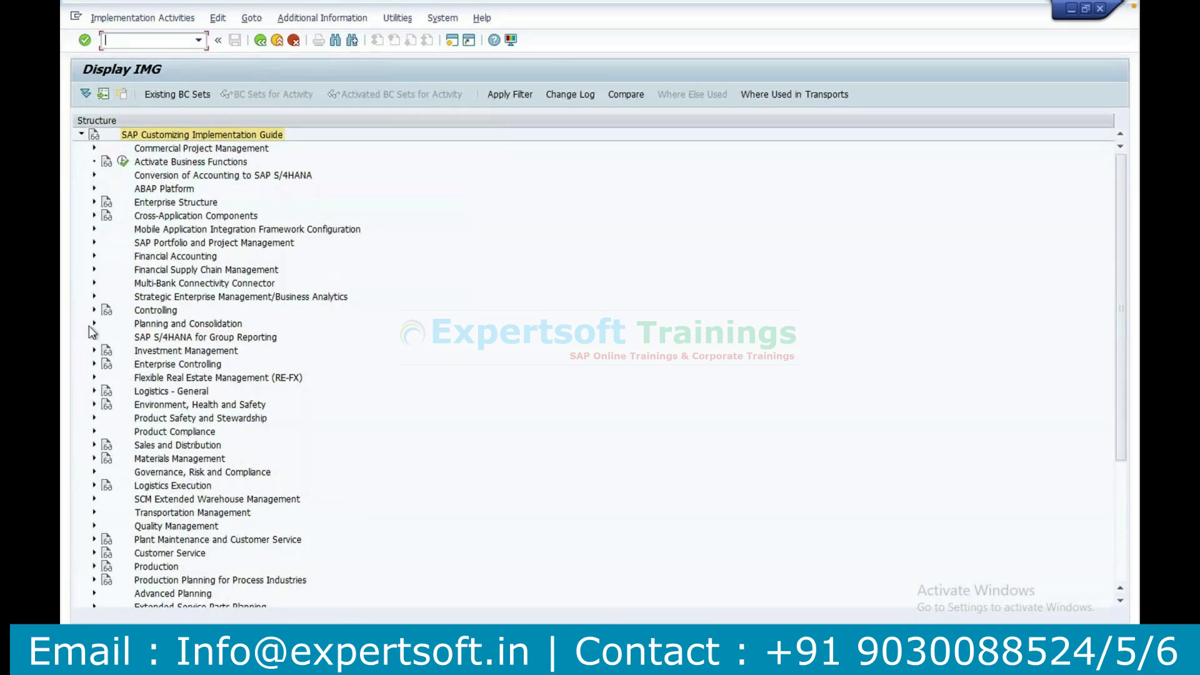
click(94, 255)
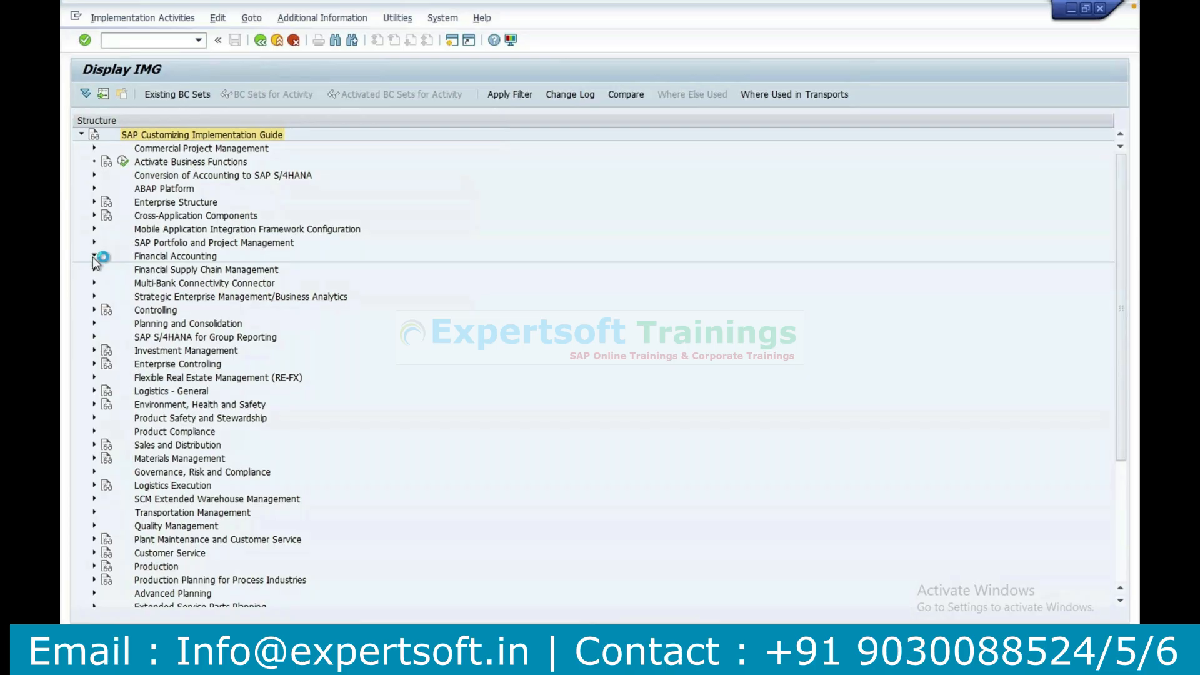
click(107, 309)
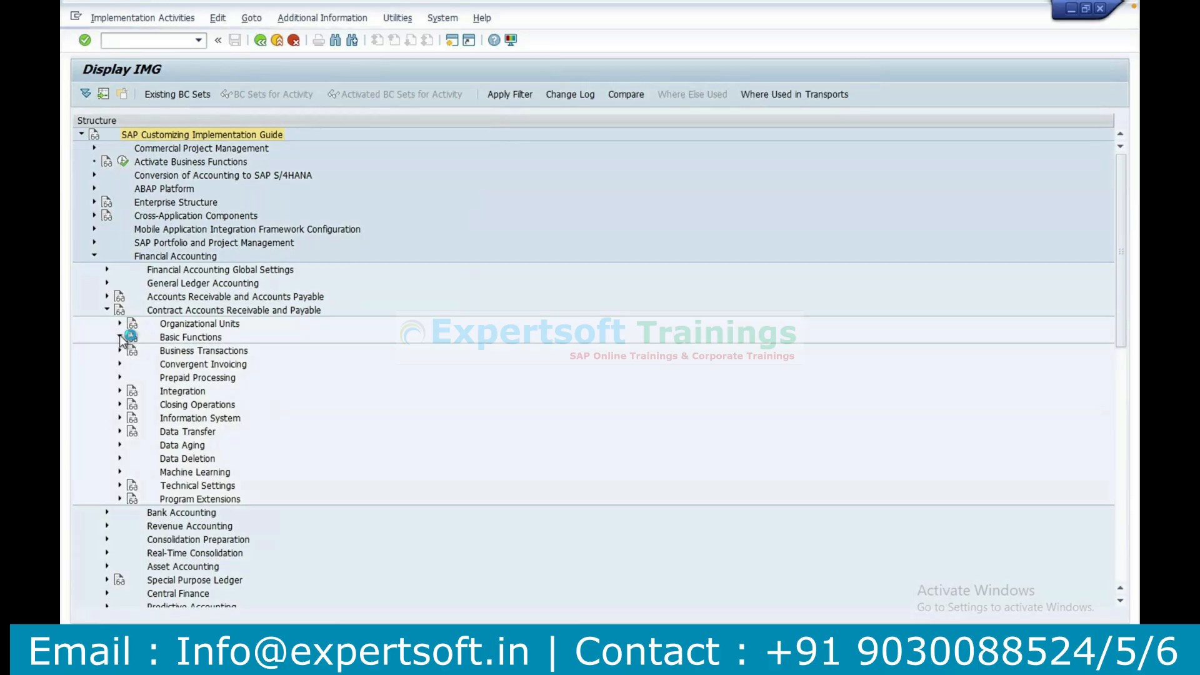
click(119, 337)
click(165, 192)
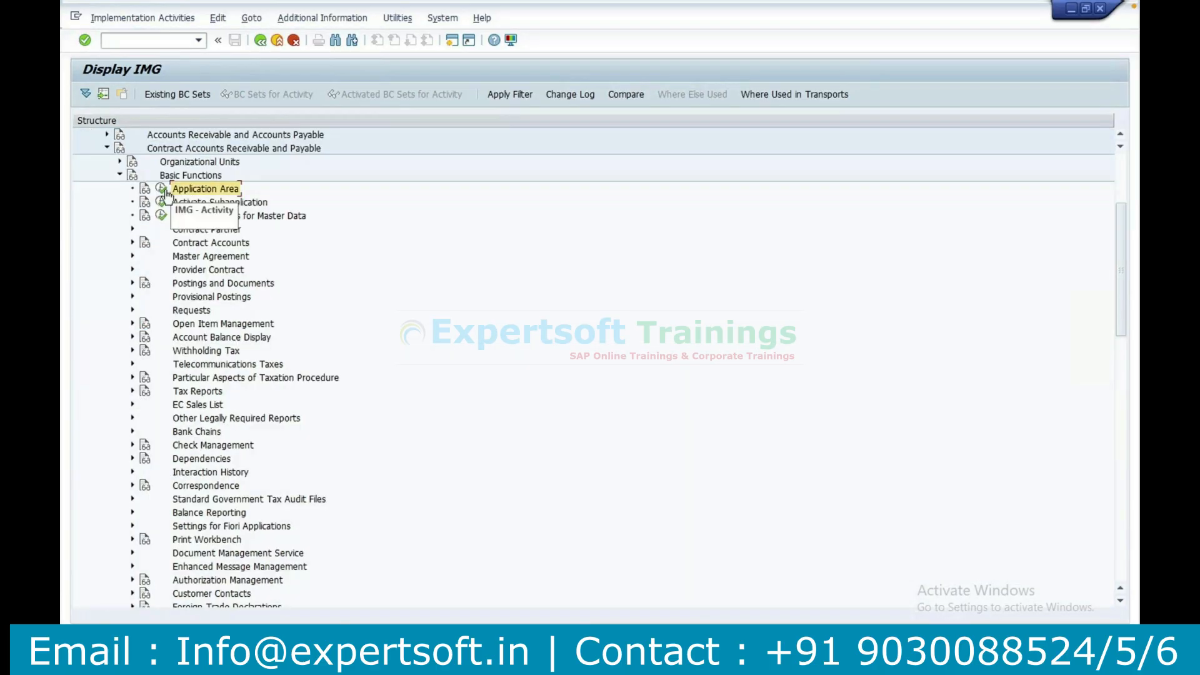
click(164, 190)
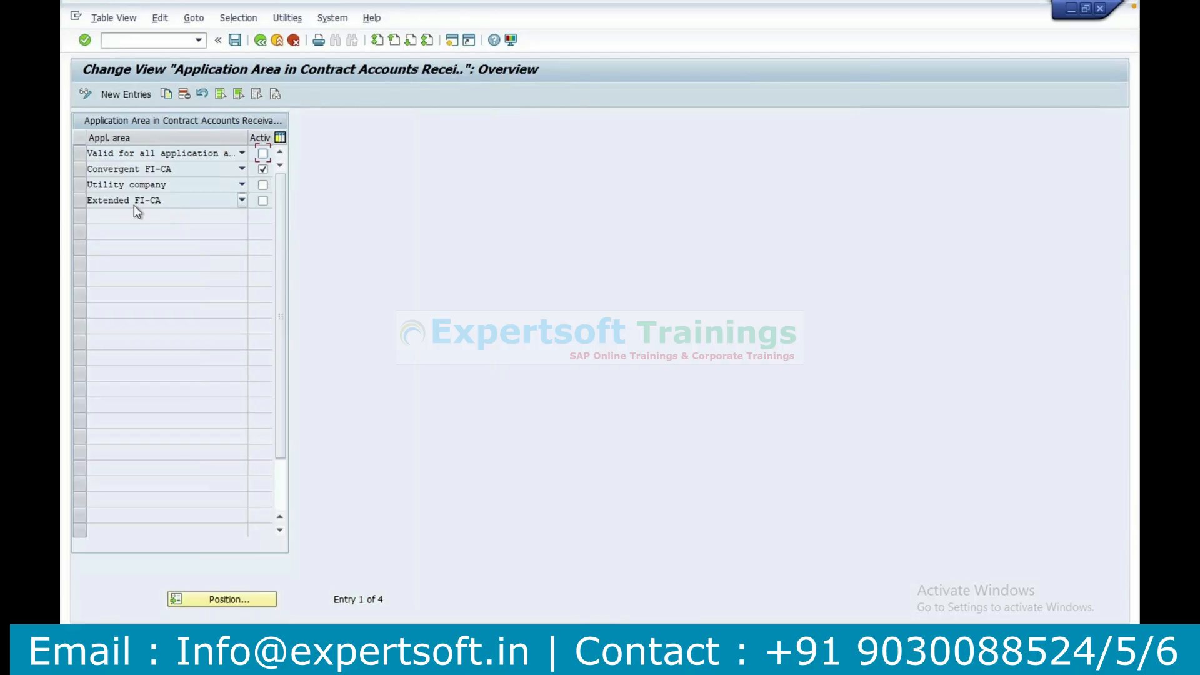
Examine the application area choices for the Extended FI-CA row and pick Extended FI-CA.
click(242, 201)
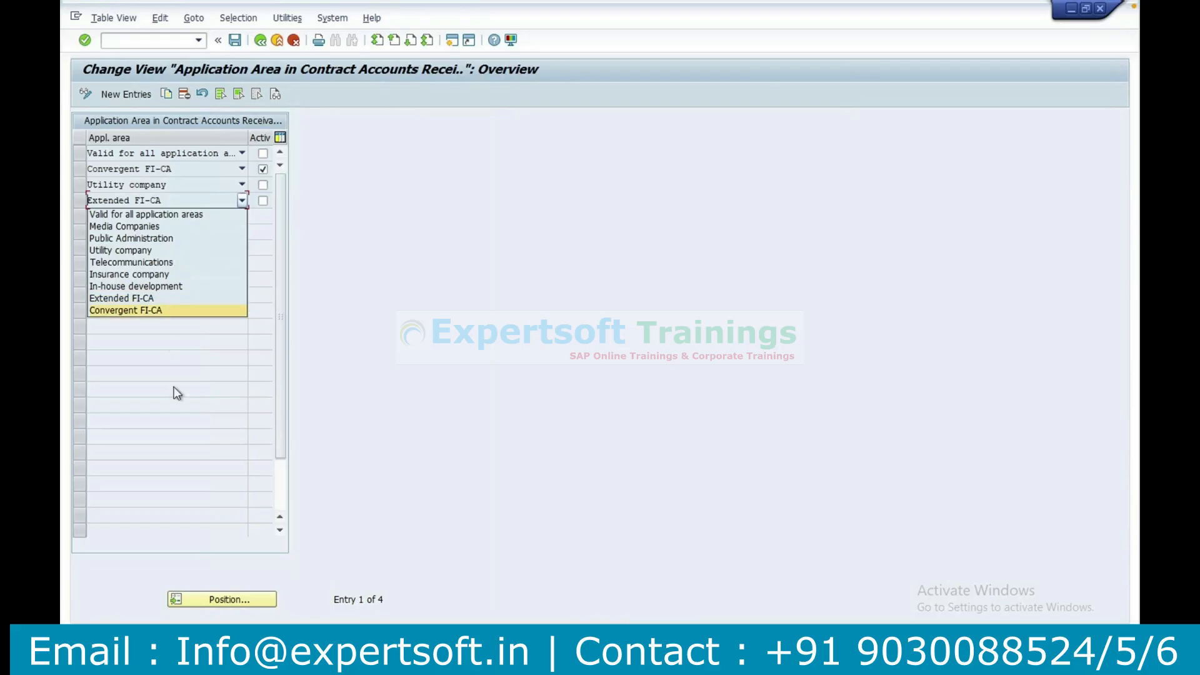
click(191, 299)
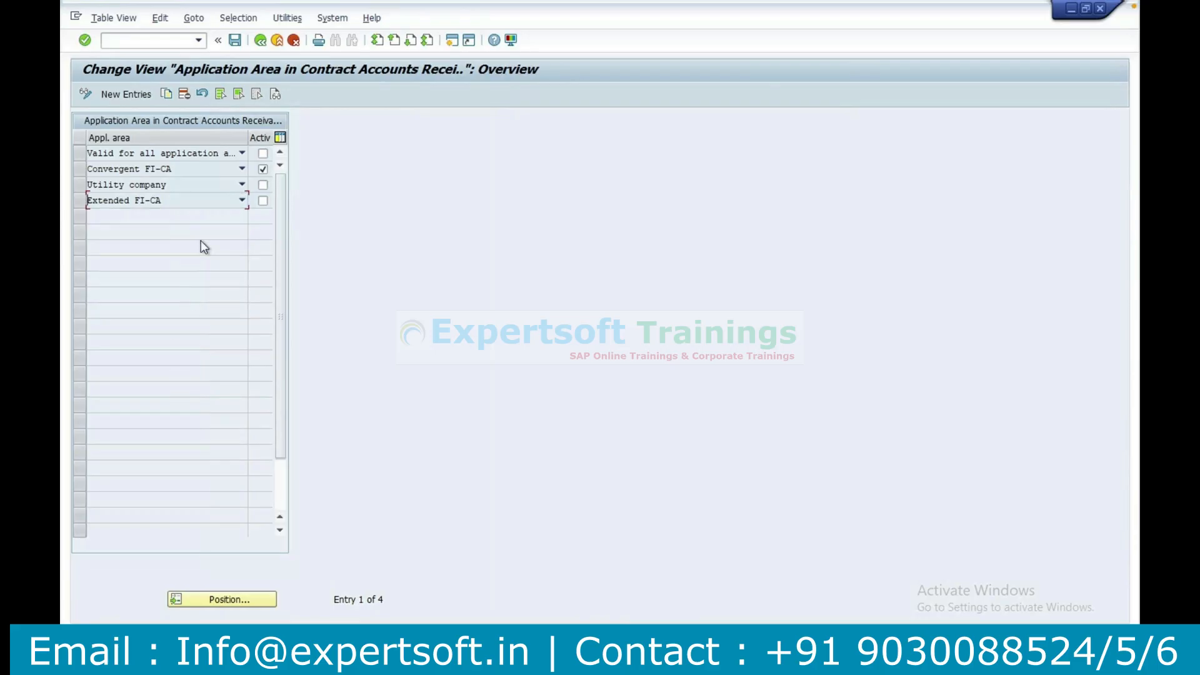
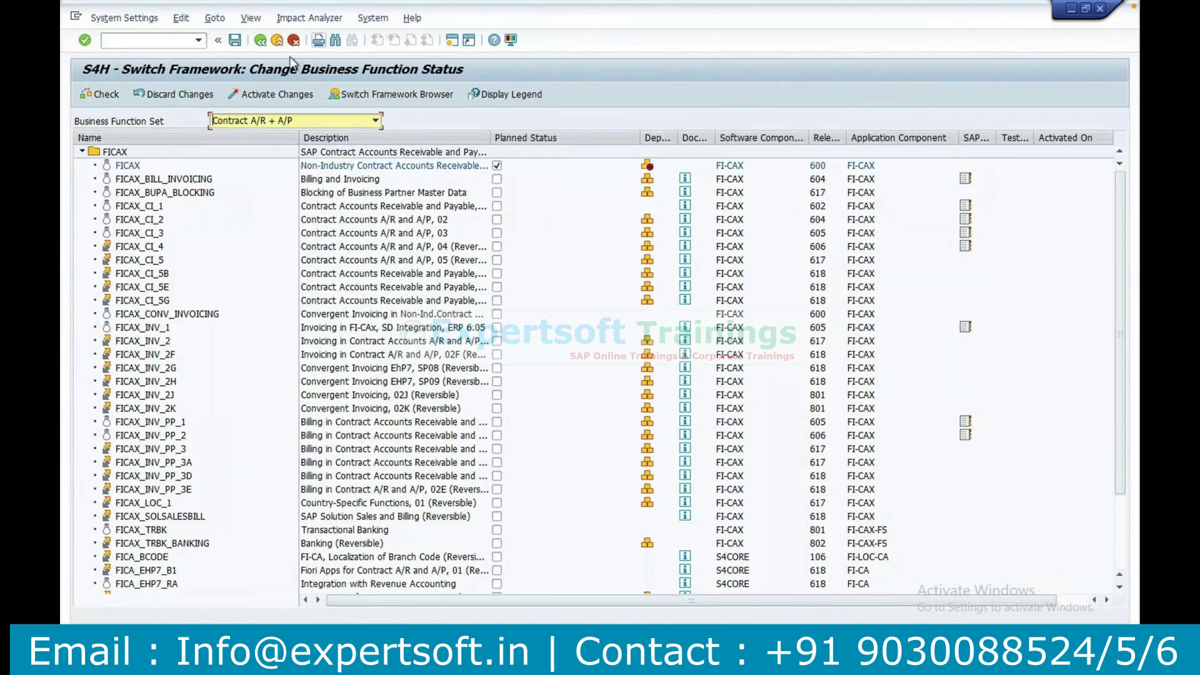
Leave the business function status screen and open the Contract Accounts Receivable and Payable IMG directly by its transaction.
click(260, 42)
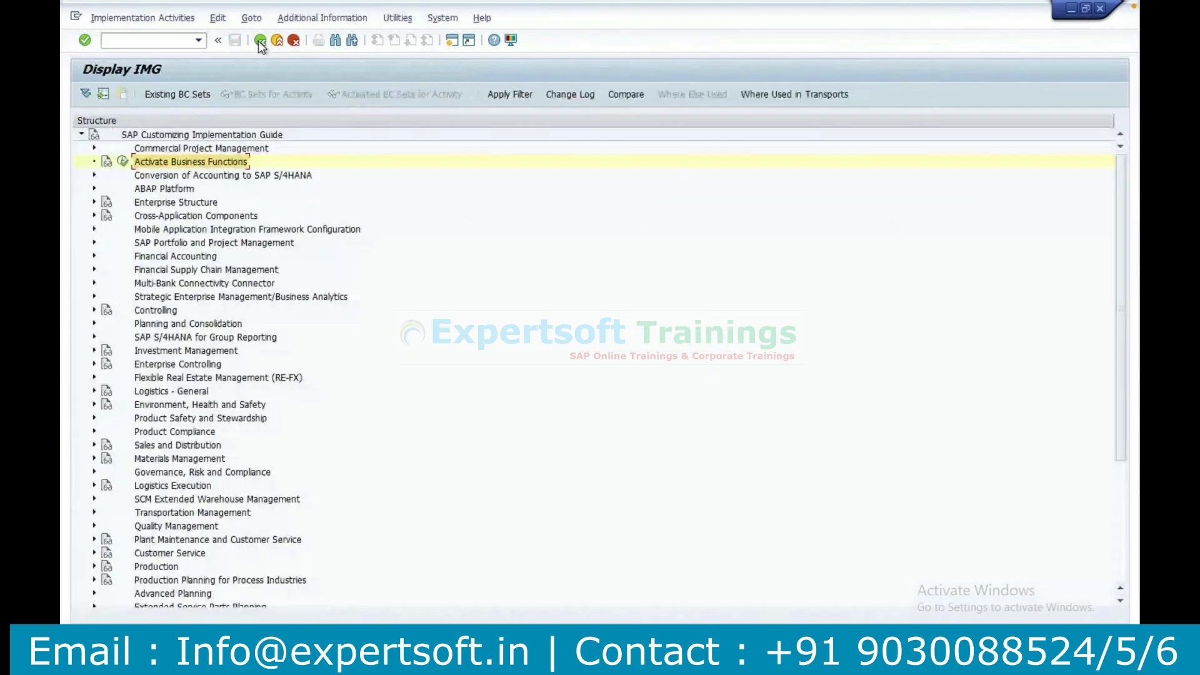
click(157, 41)
text(/ns)
key(BackSpace)
text(ficaim)
key(Return)
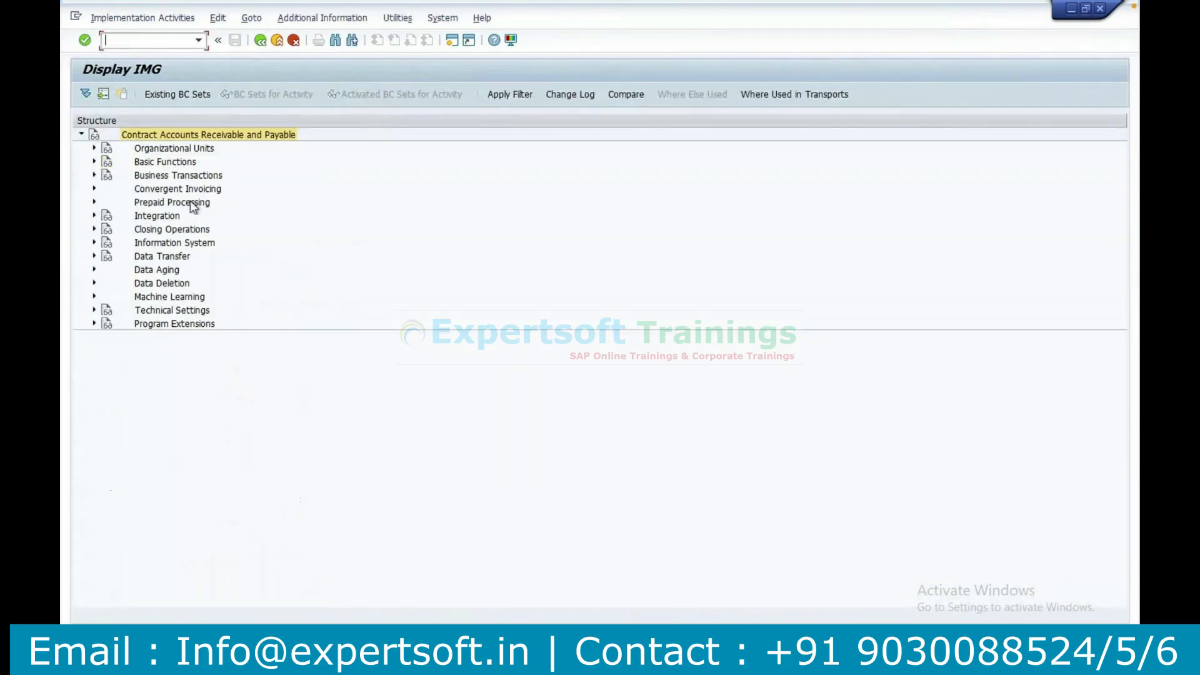
Activate the Extended FI-CA application area under Basic Functions, save it, and reopen Application Area to check the setting.
click(95, 161)
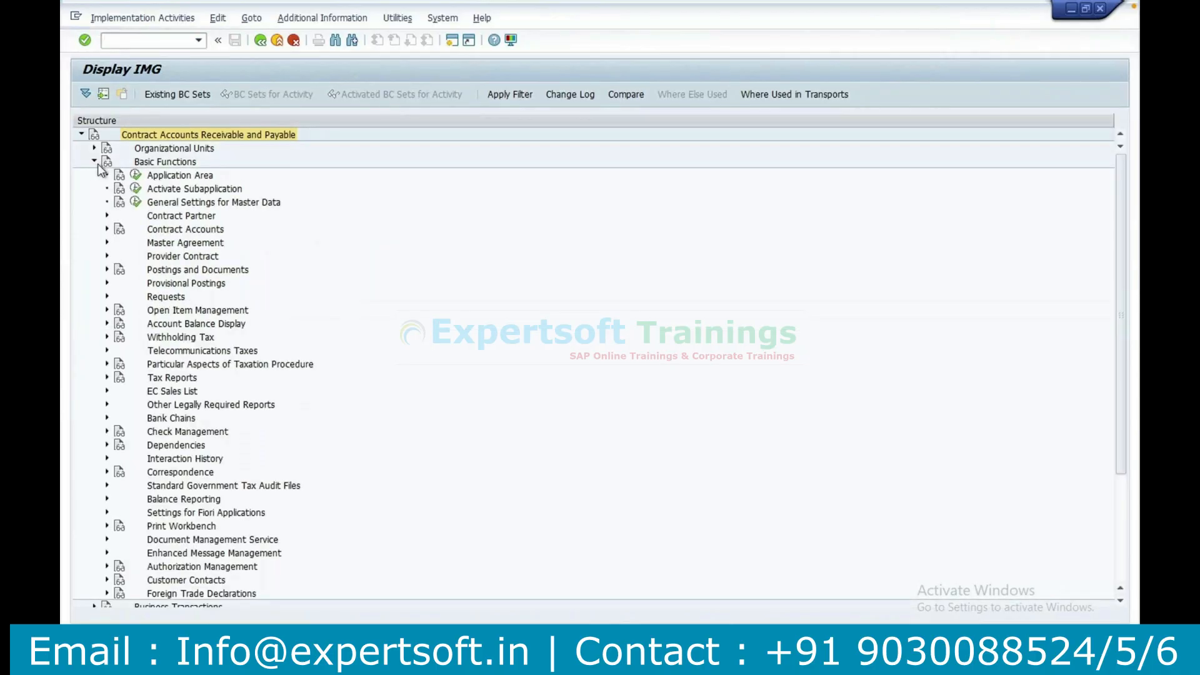
click(136, 188)
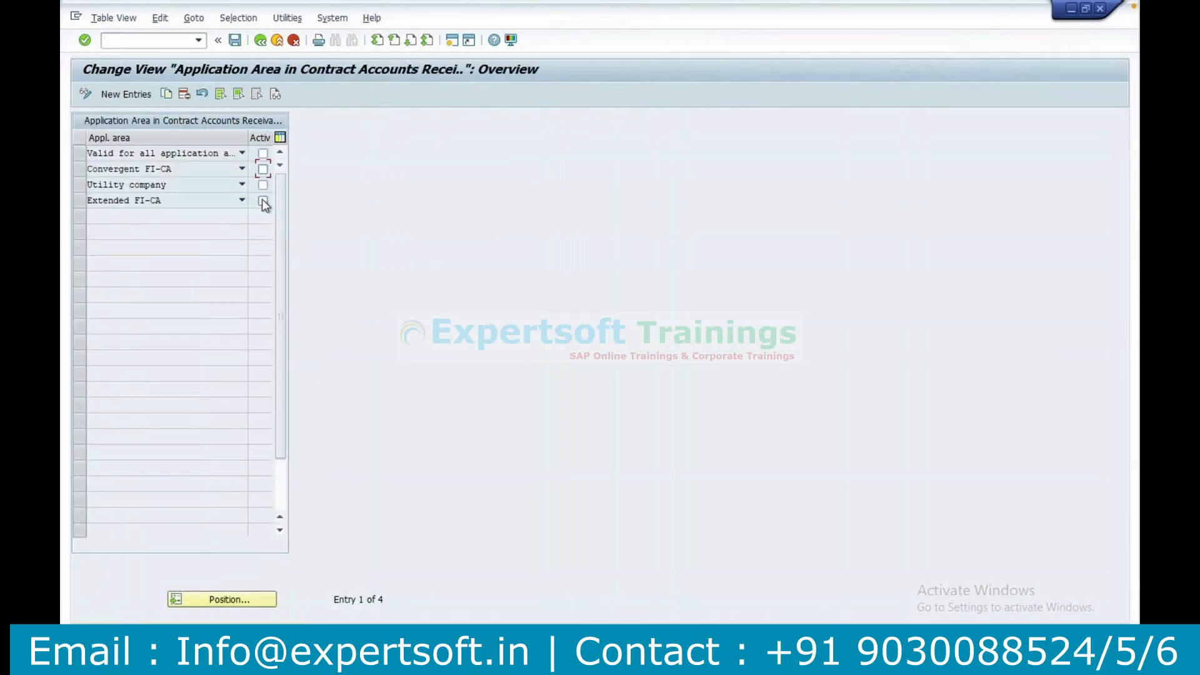
click(235, 41)
click(261, 41)
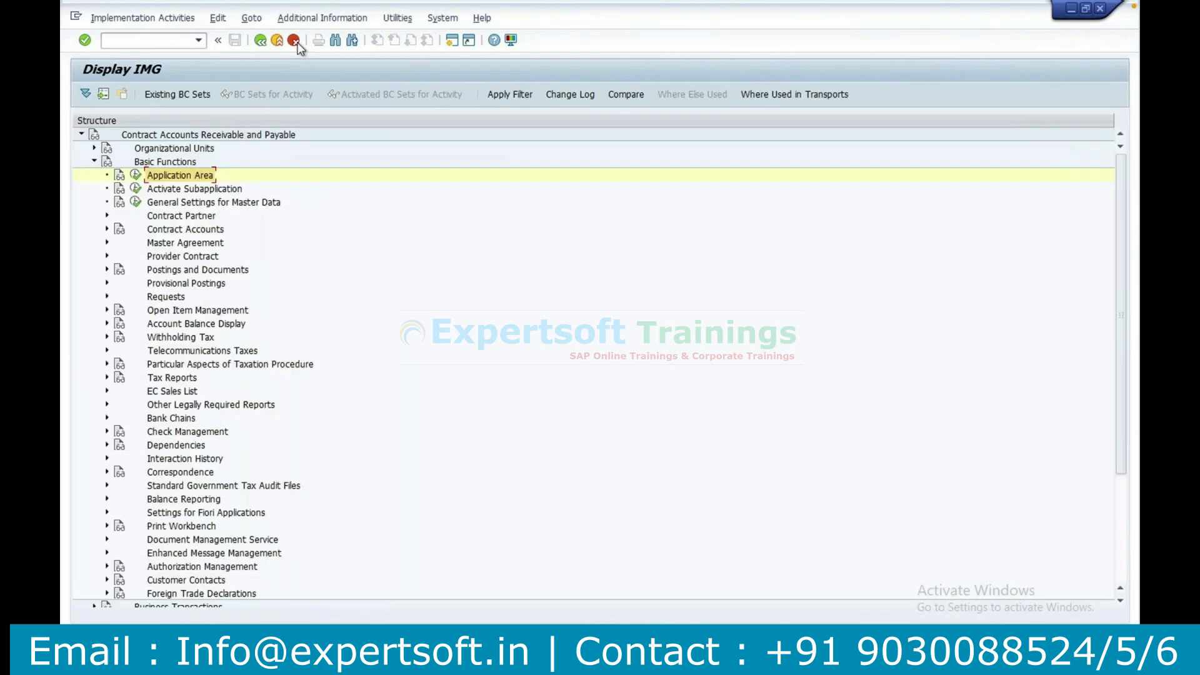
click(135, 175)
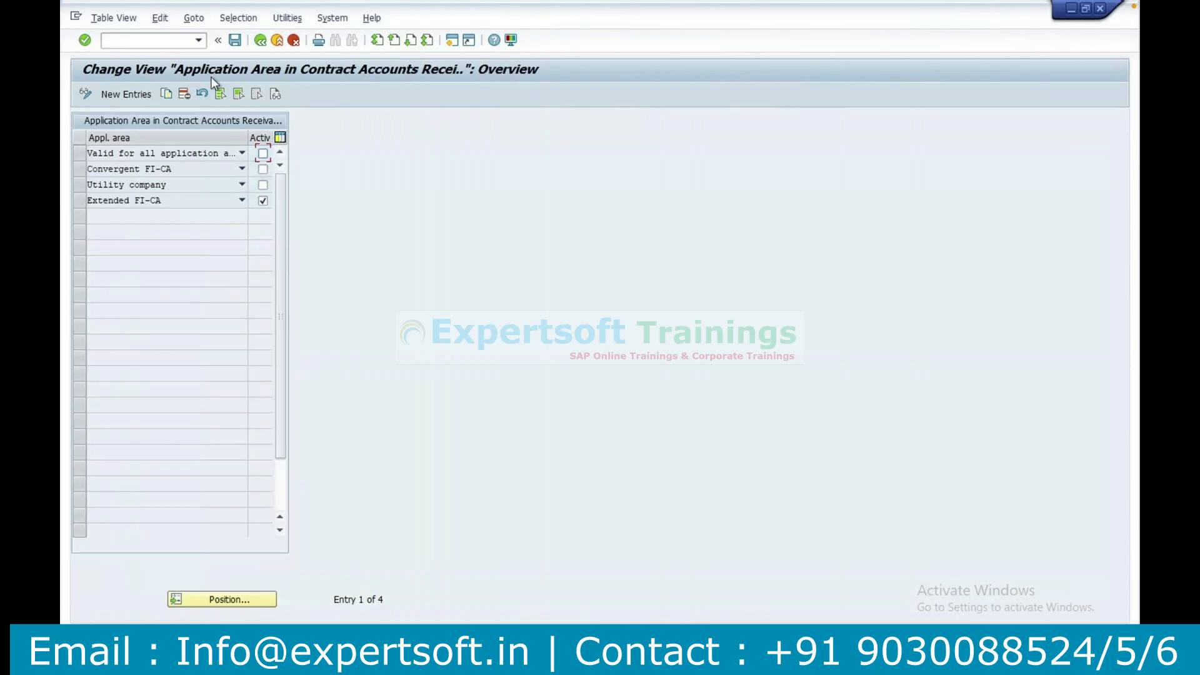
Start transaction CAA1 and begin a contract account with category M1 for the business partner, valid from 06/02/2025.
click(119, 41)
text(/ncaa1)
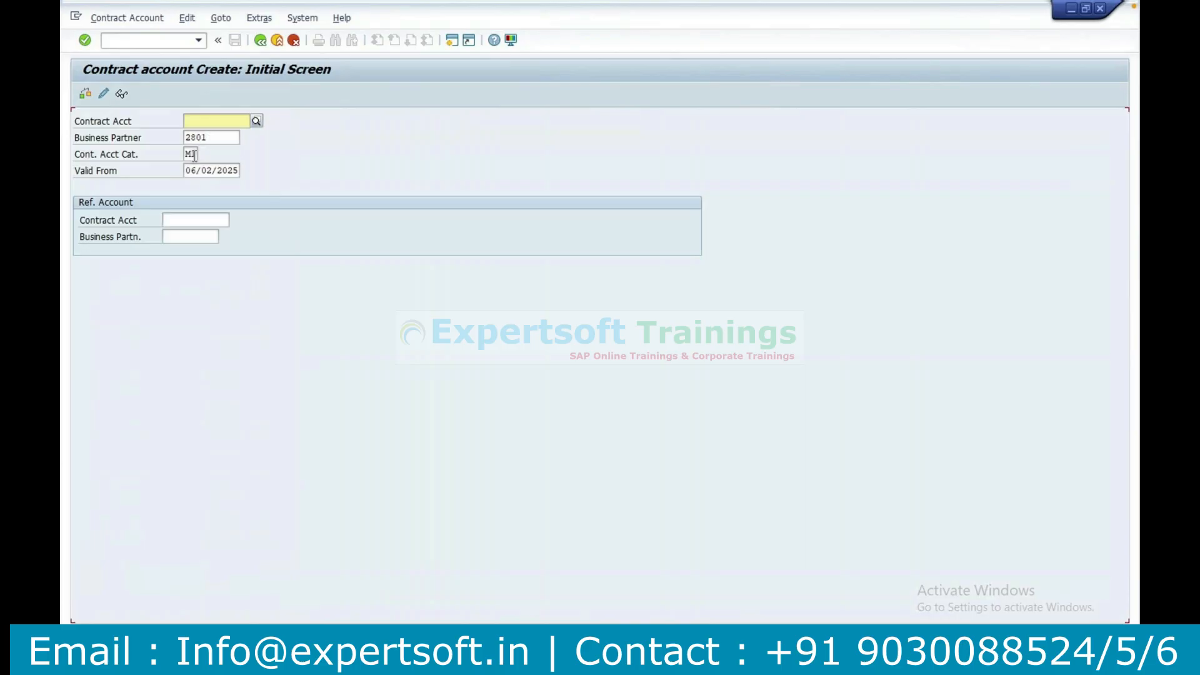
key(Return)
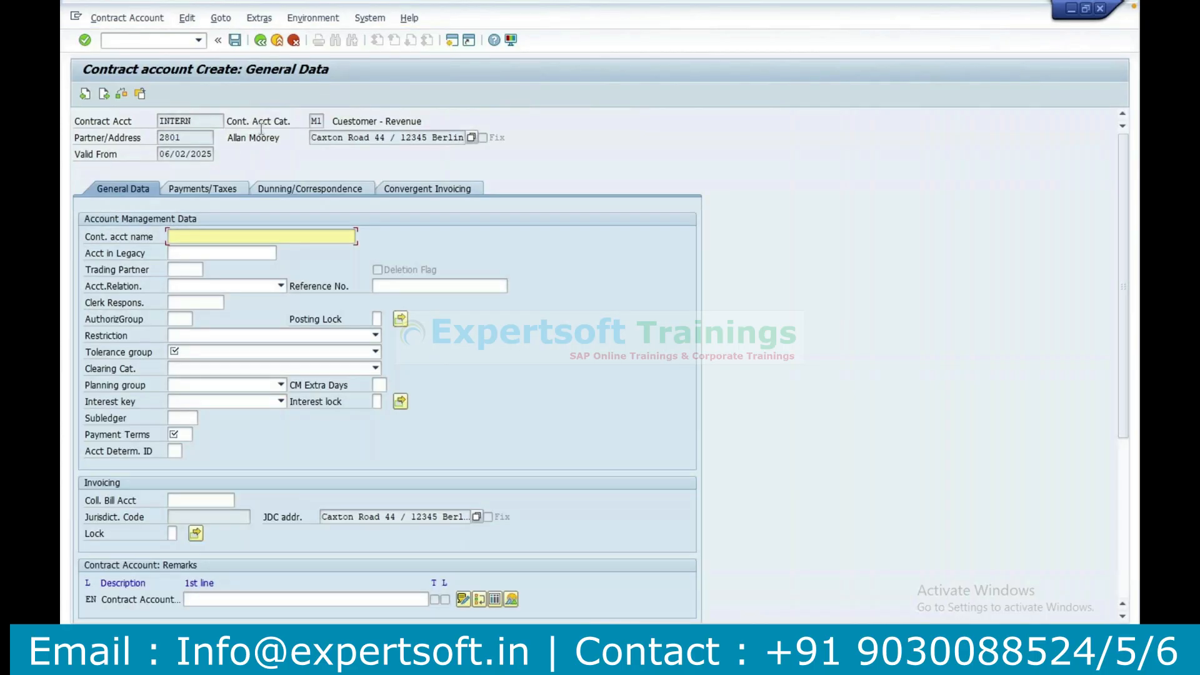
Copy the business partner's name into the contract account name and set the account relationship to Account Holder.
drag(281, 137, 226, 133)
key(ctrl+c)
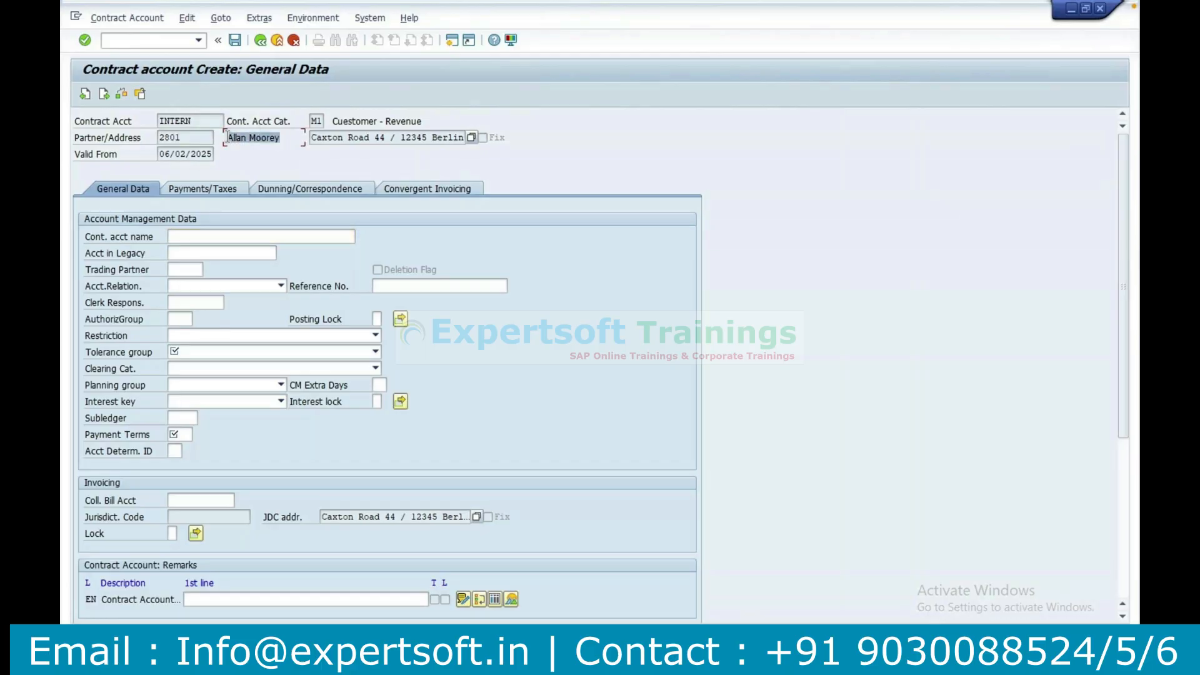
click(211, 235)
key(ctrl+v)
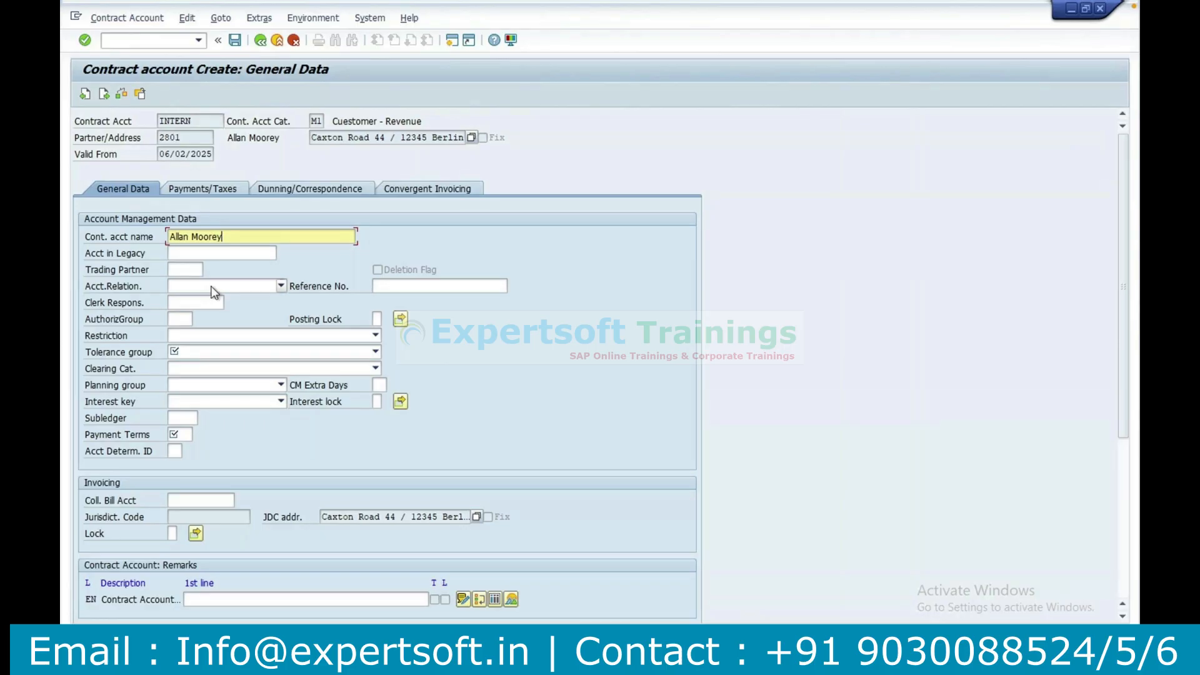
click(211, 288)
click(208, 303)
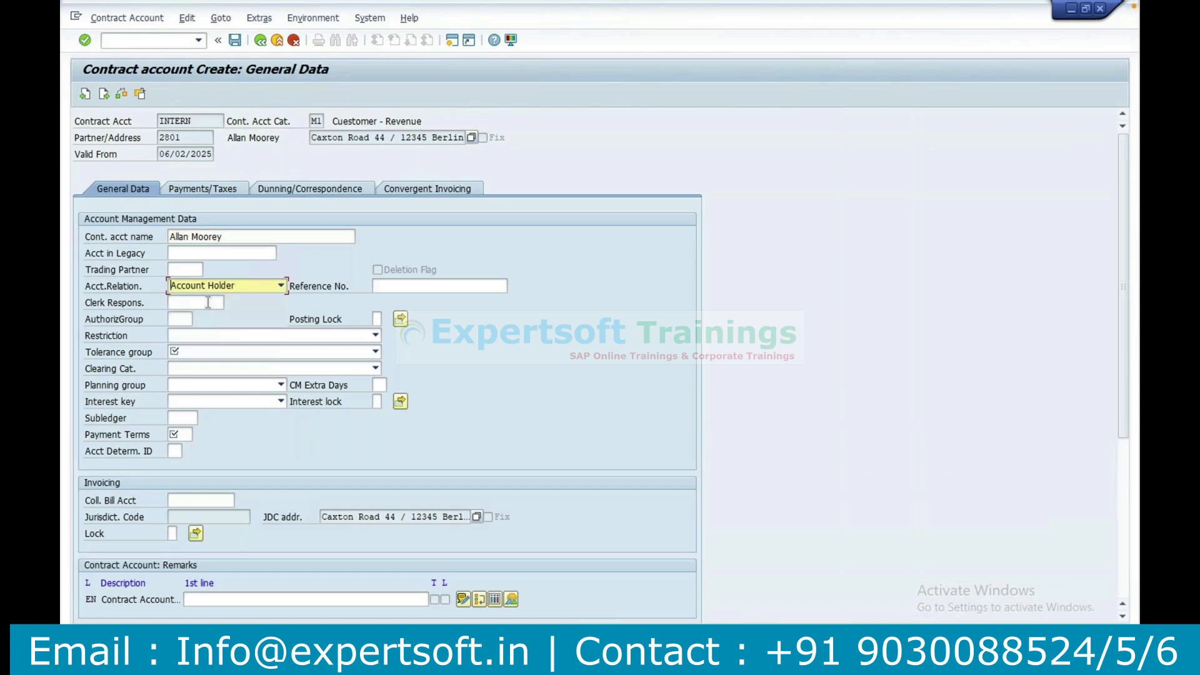
click(324, 120)
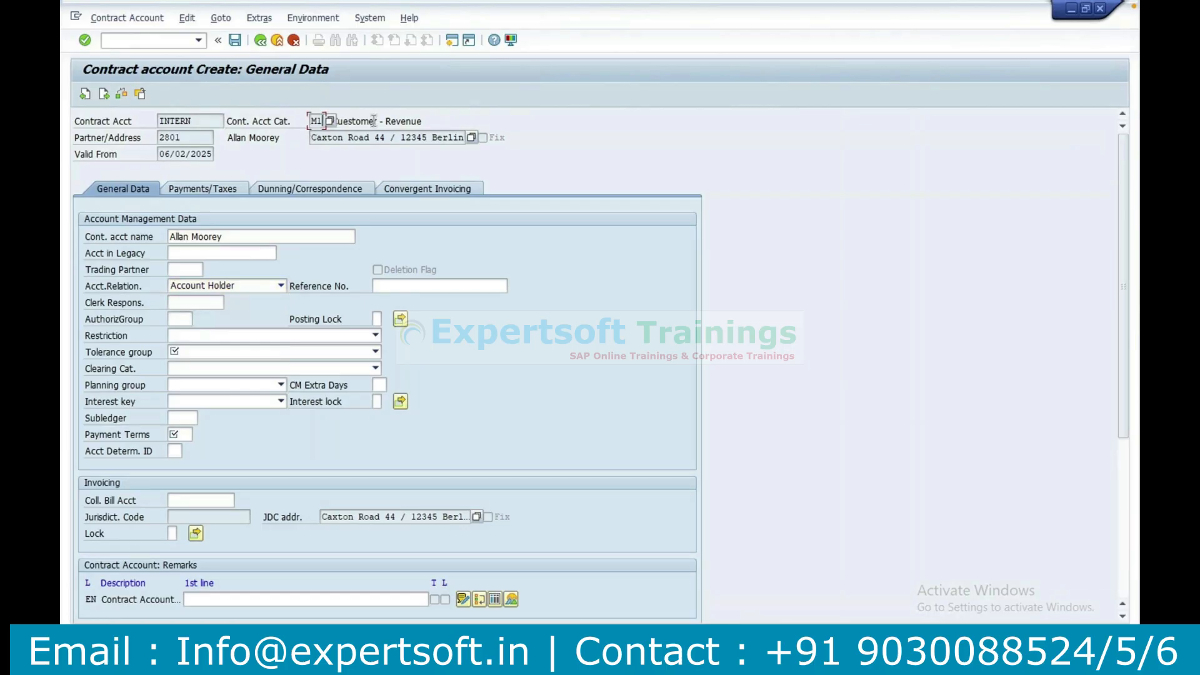
drag(198, 122, 146, 122)
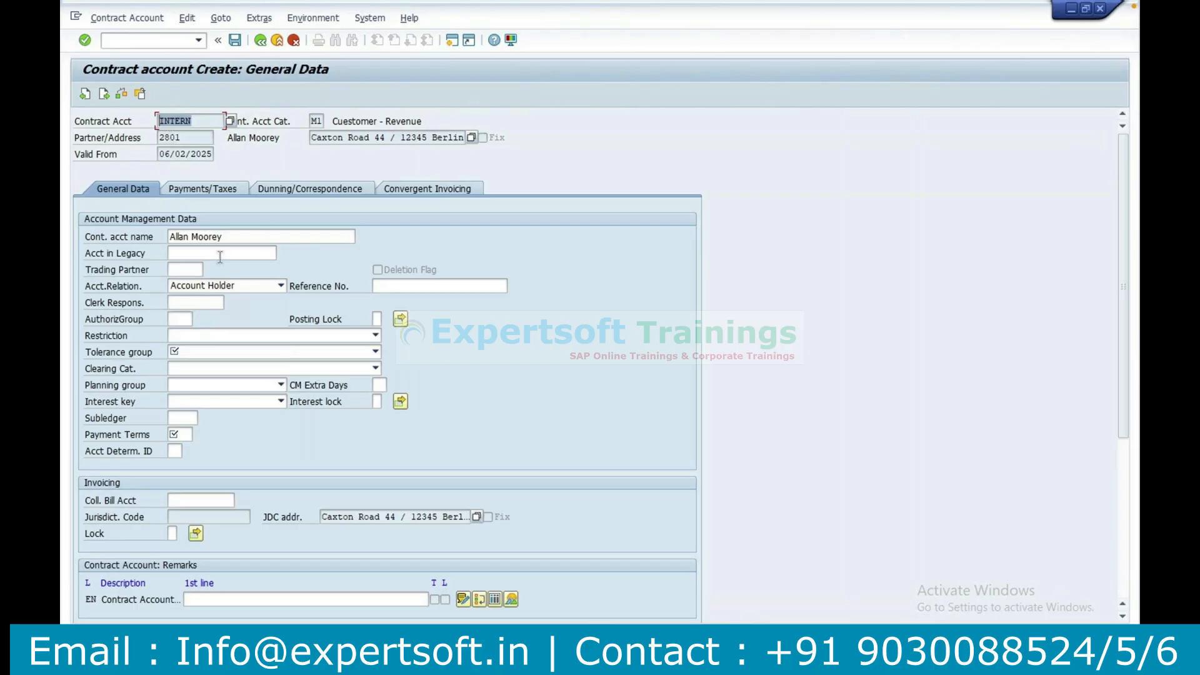
Set the restriction to the Deposit option, the tolerance group to Tolerance Group S001, 2 CNY 1%, and the clearing category to Clearing- FICA training.
click(212, 336)
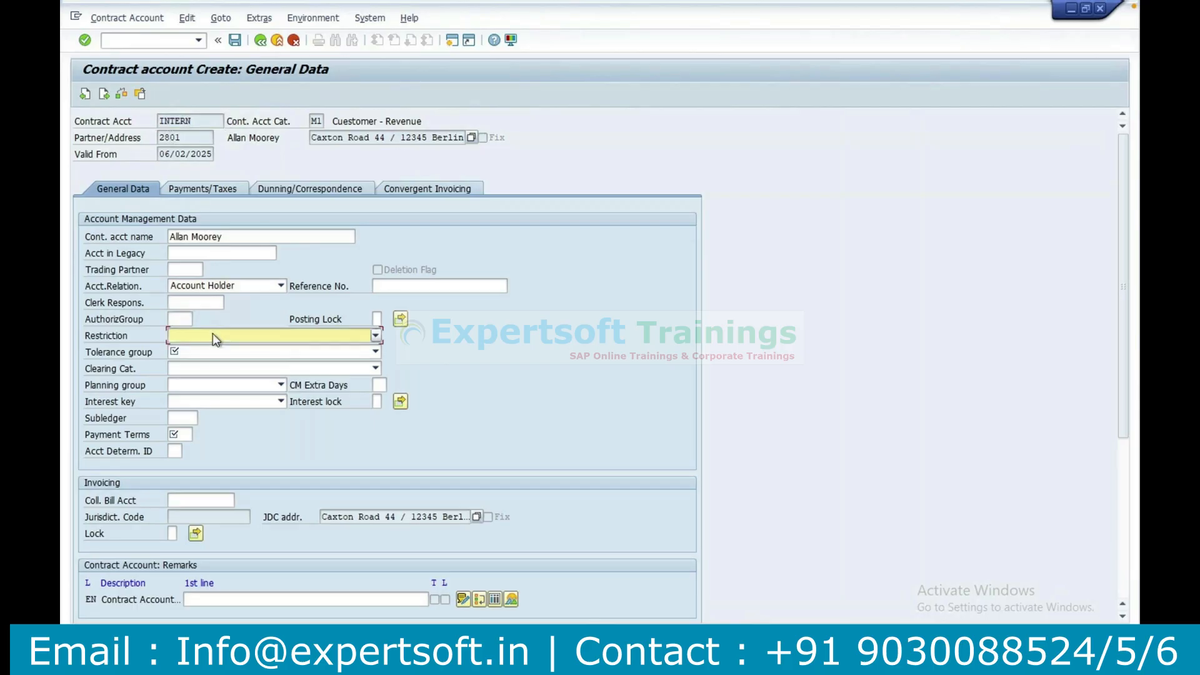
click(200, 361)
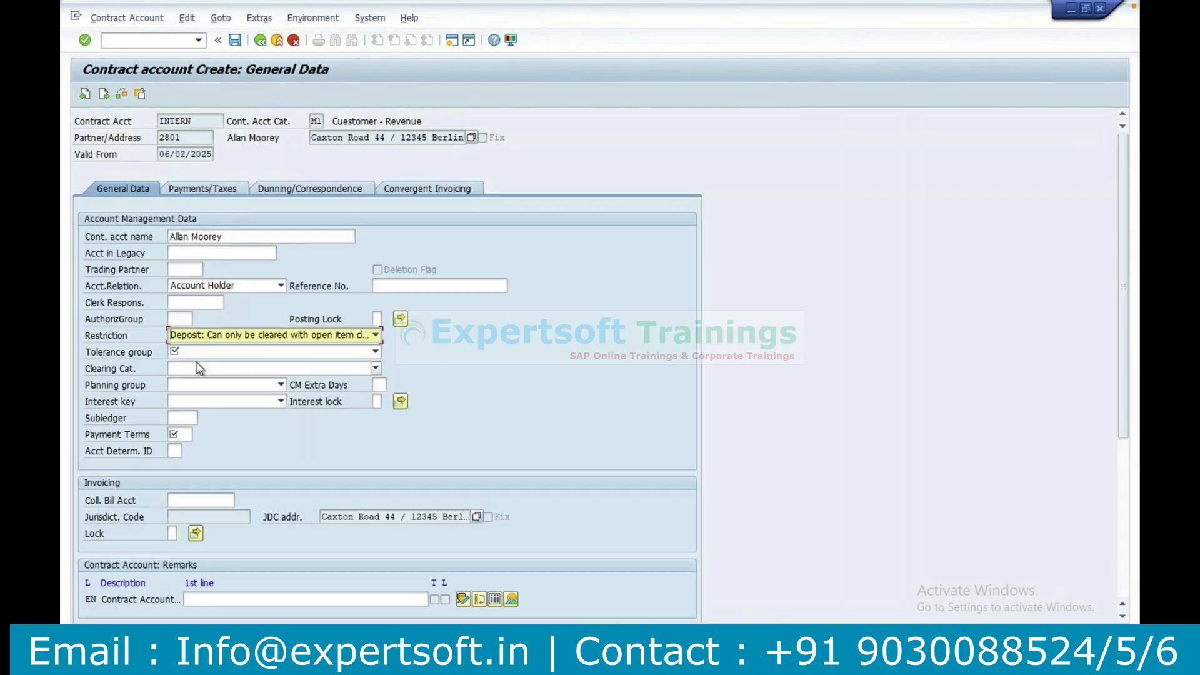
click(208, 355)
click(209, 364)
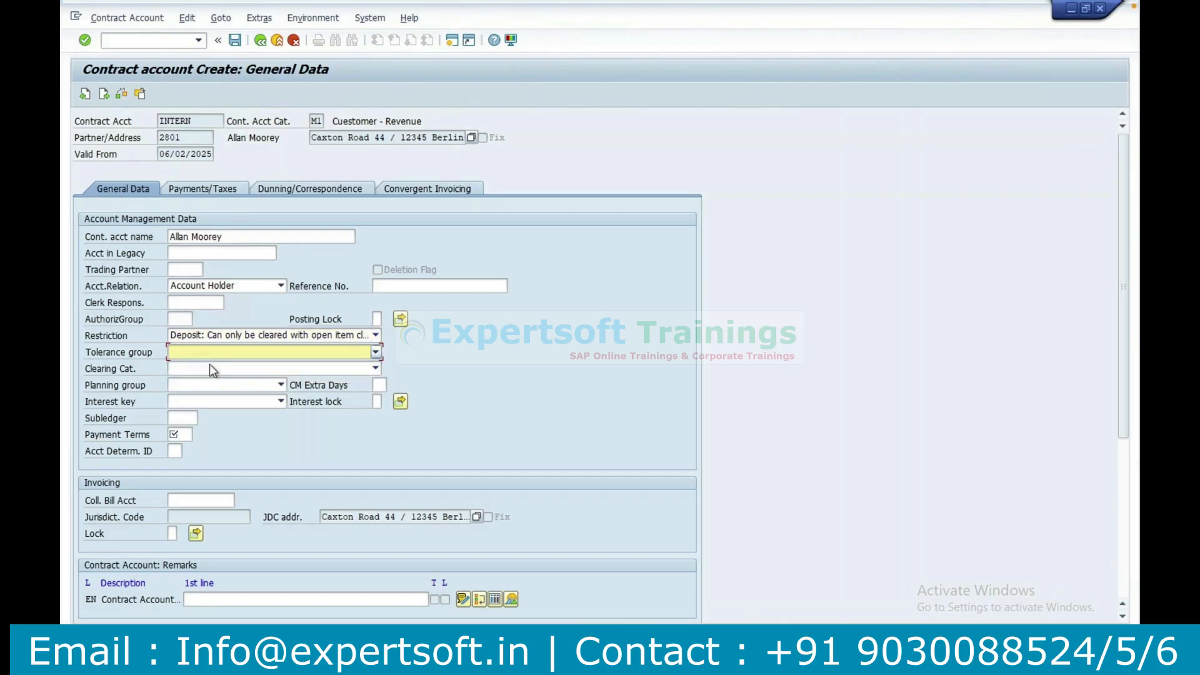
click(209, 368)
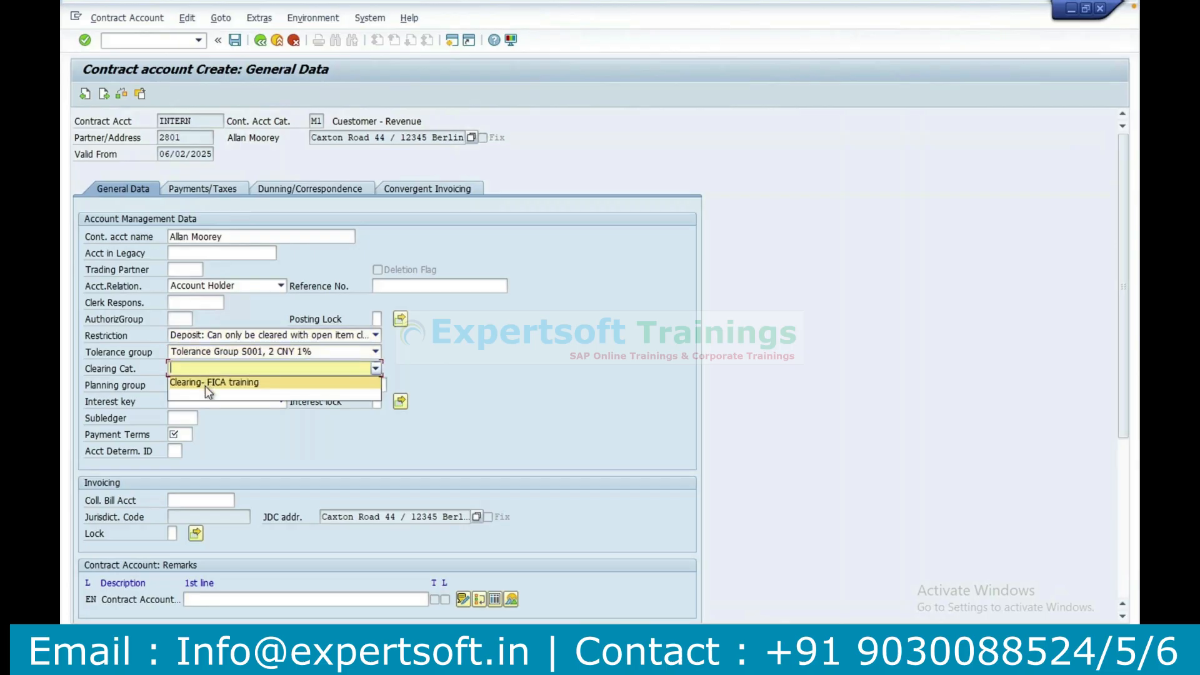
click(205, 383)
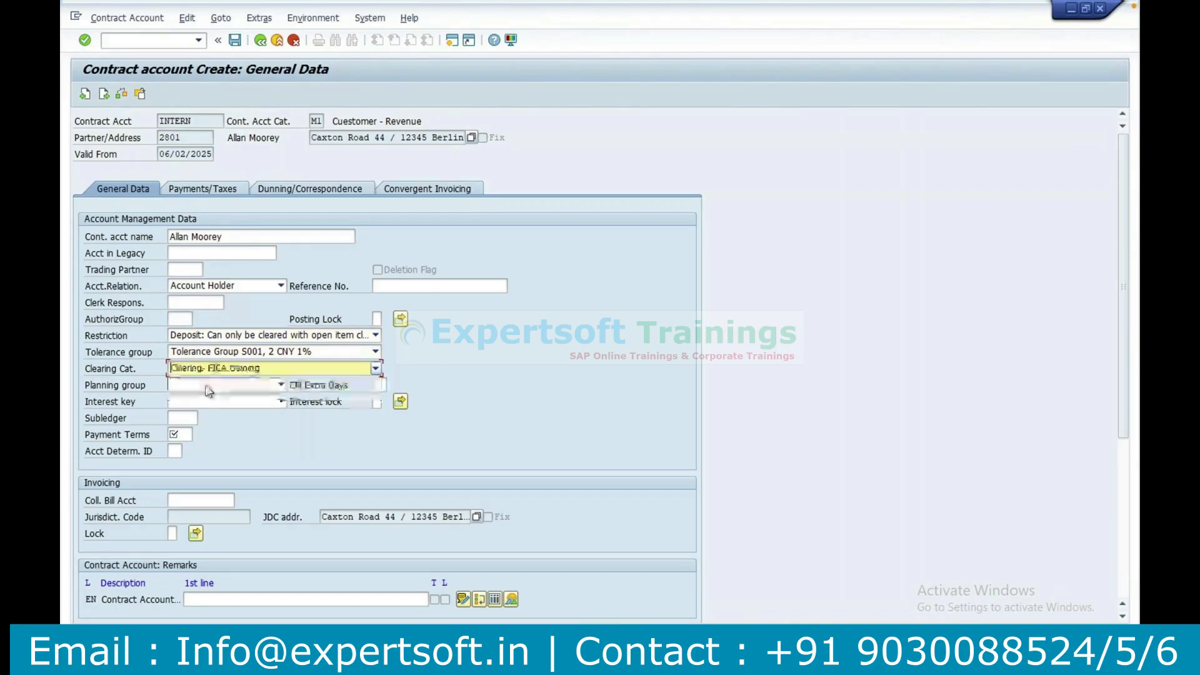
Set the payment terms to YN01 and the account determination ID to 01, Domestic Trade.
click(178, 434)
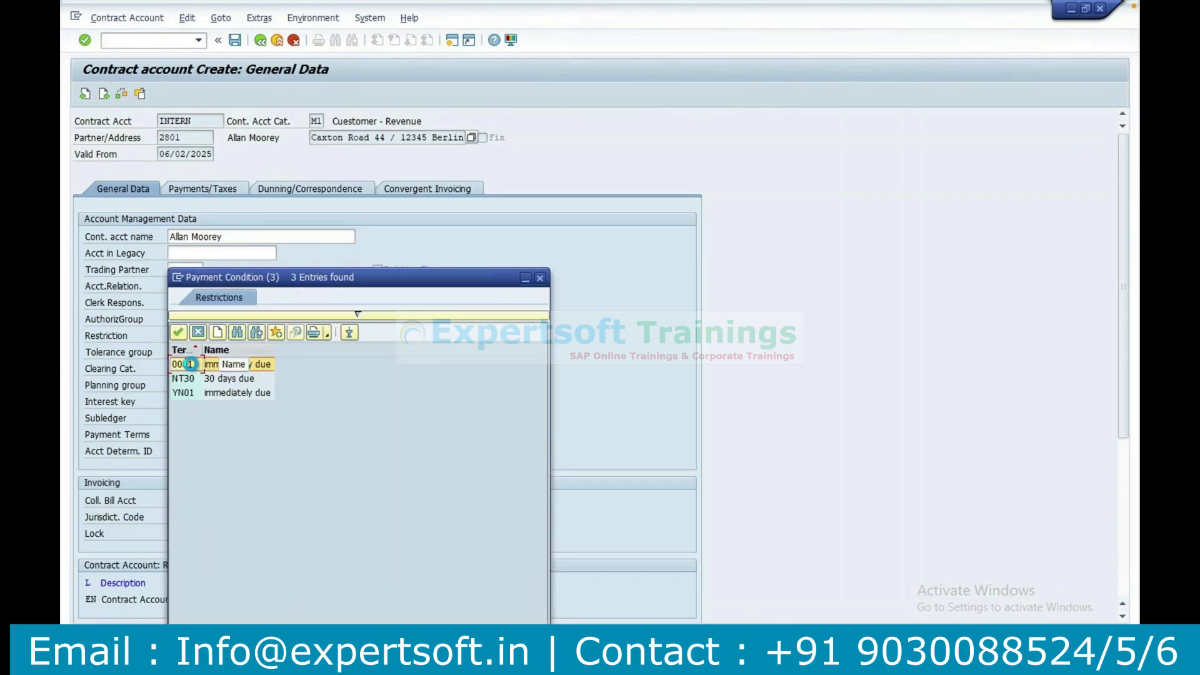
double_click(190, 363)
click(197, 437)
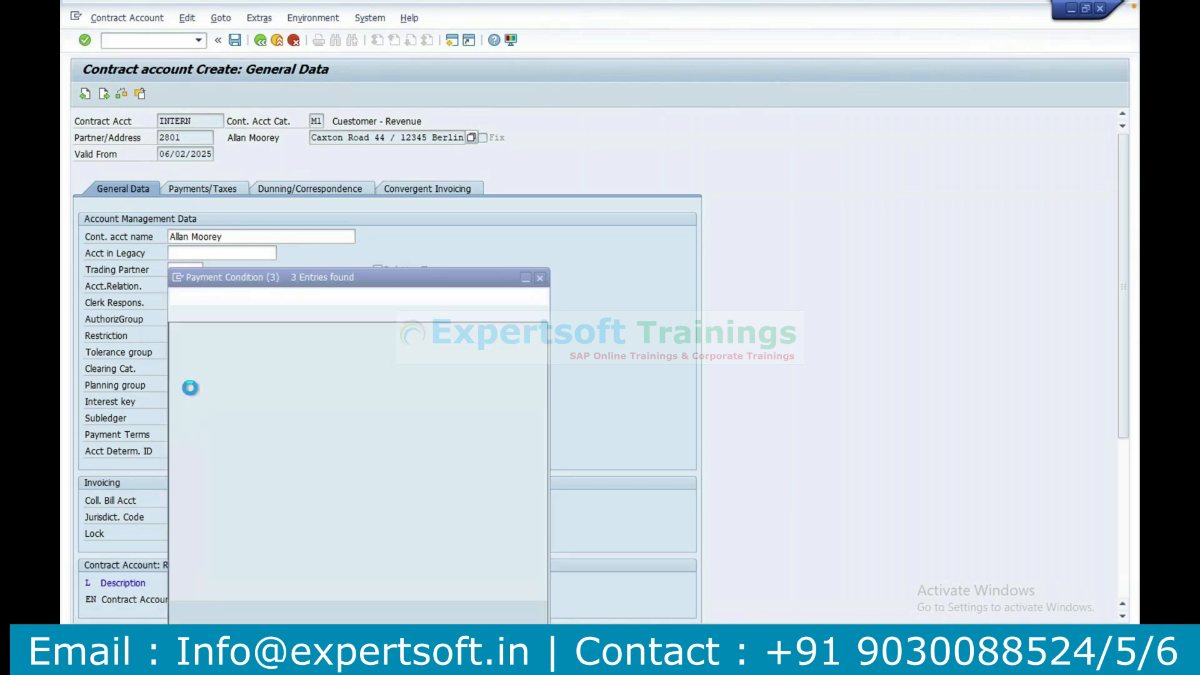
double_click(192, 391)
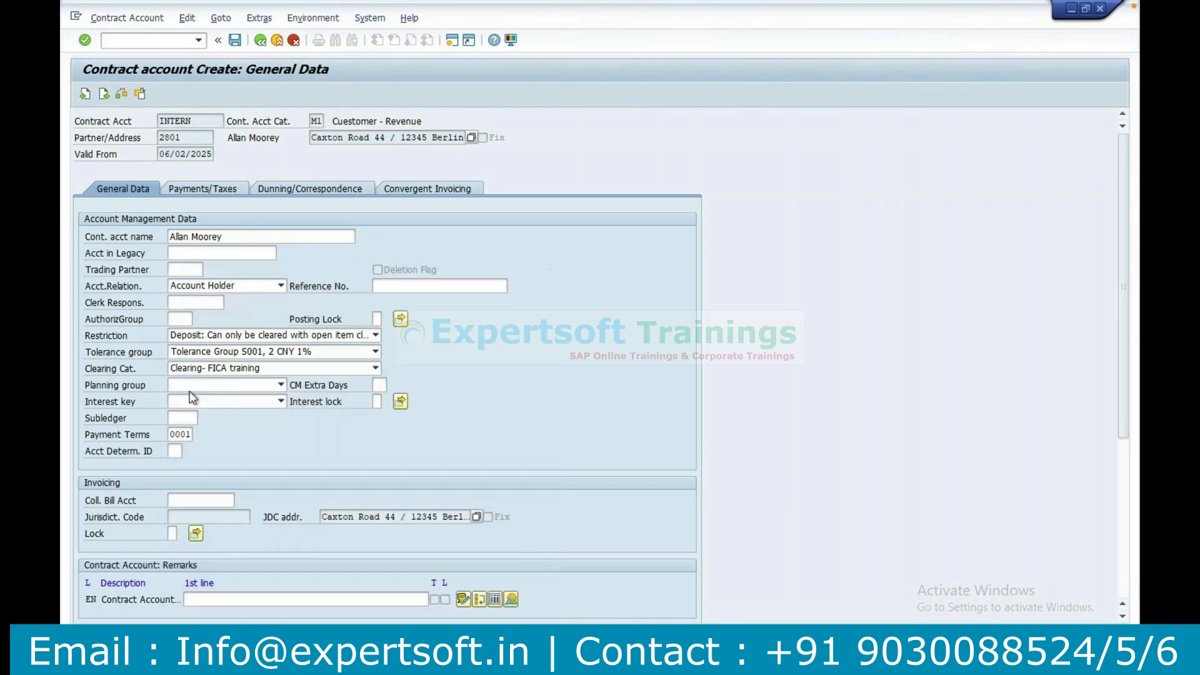
click(184, 453)
key(F4)
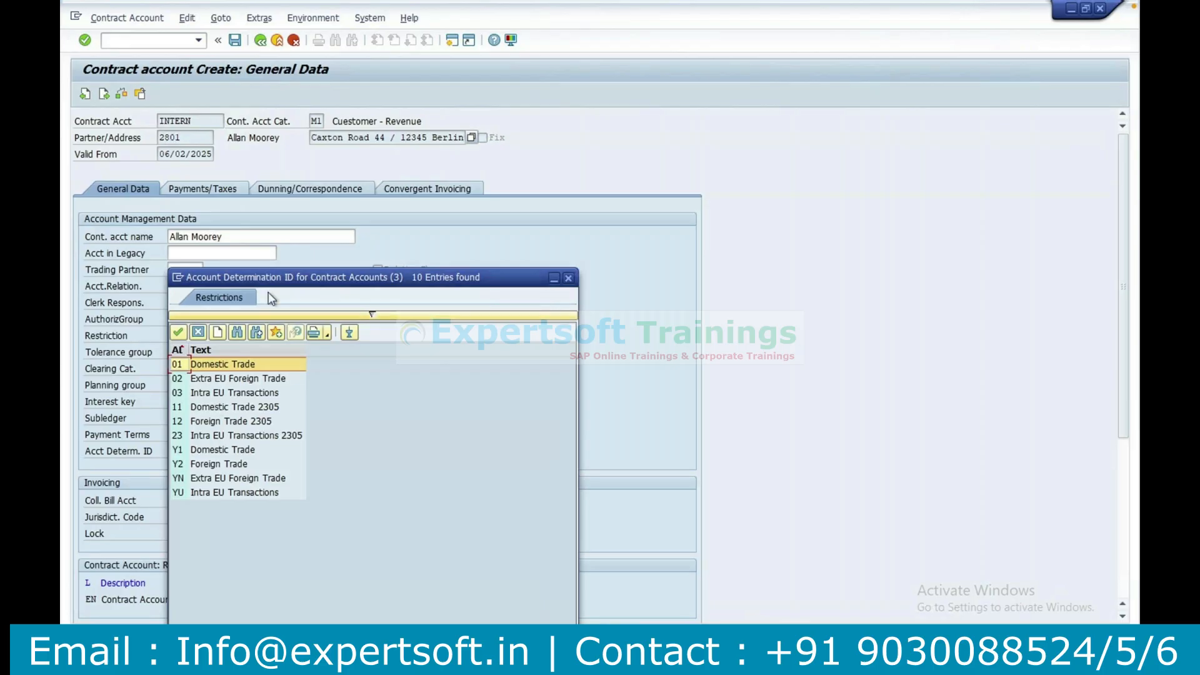
drag(268, 284, 364, 284)
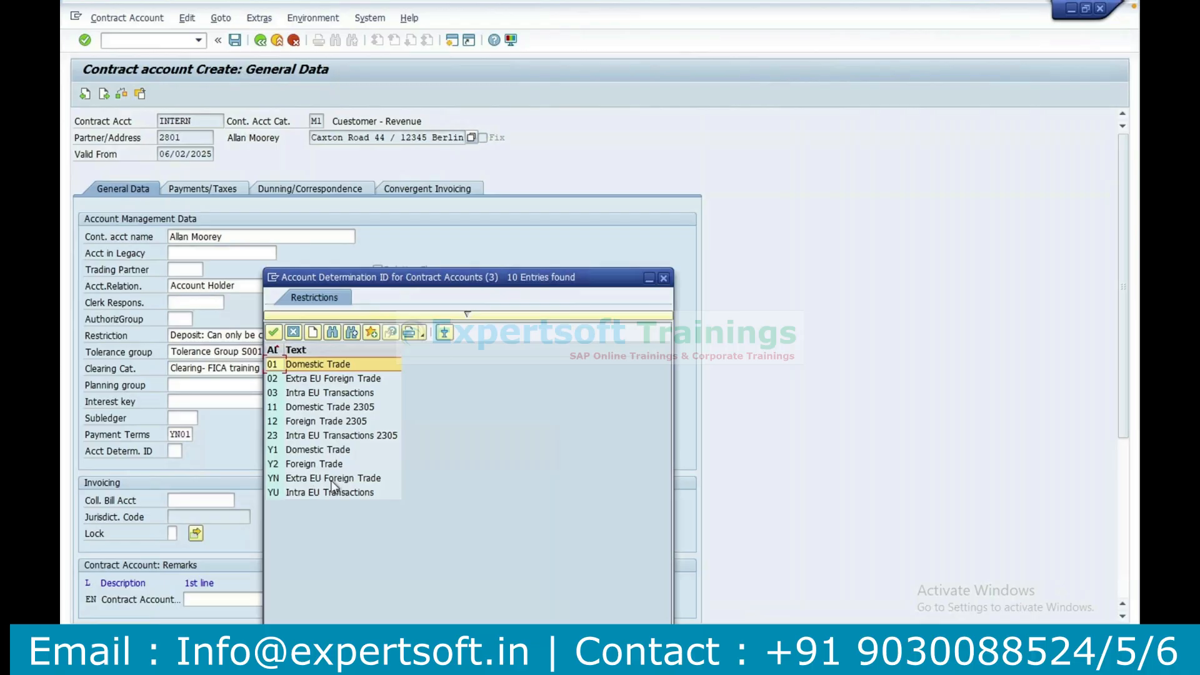
click(310, 367)
double_click(310, 366)
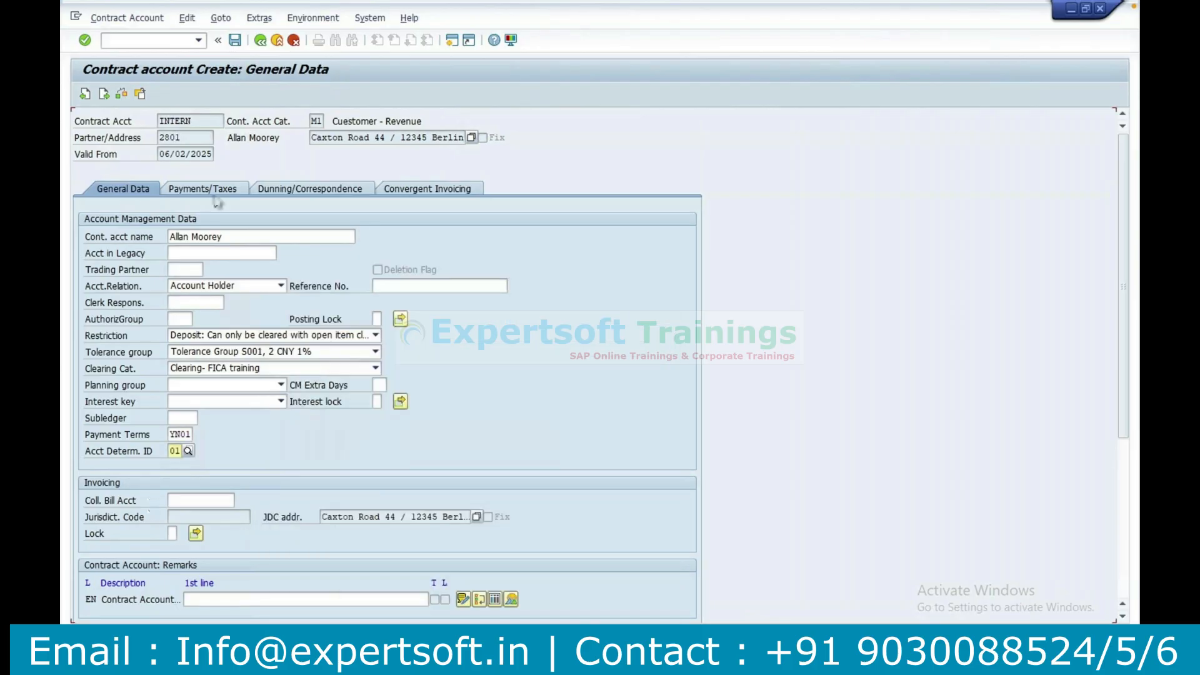
Set both the company code group and the standard company code to 2000 in the payment data.
click(213, 190)
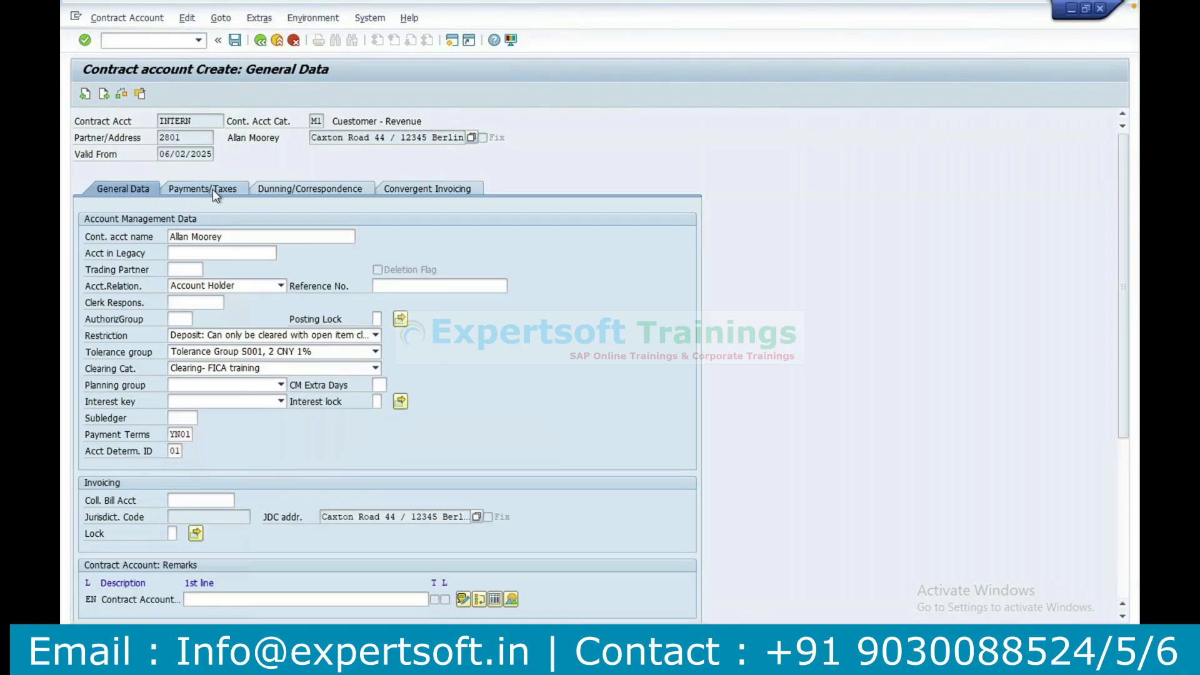
text(2000)
key(Tab)
text(2000)
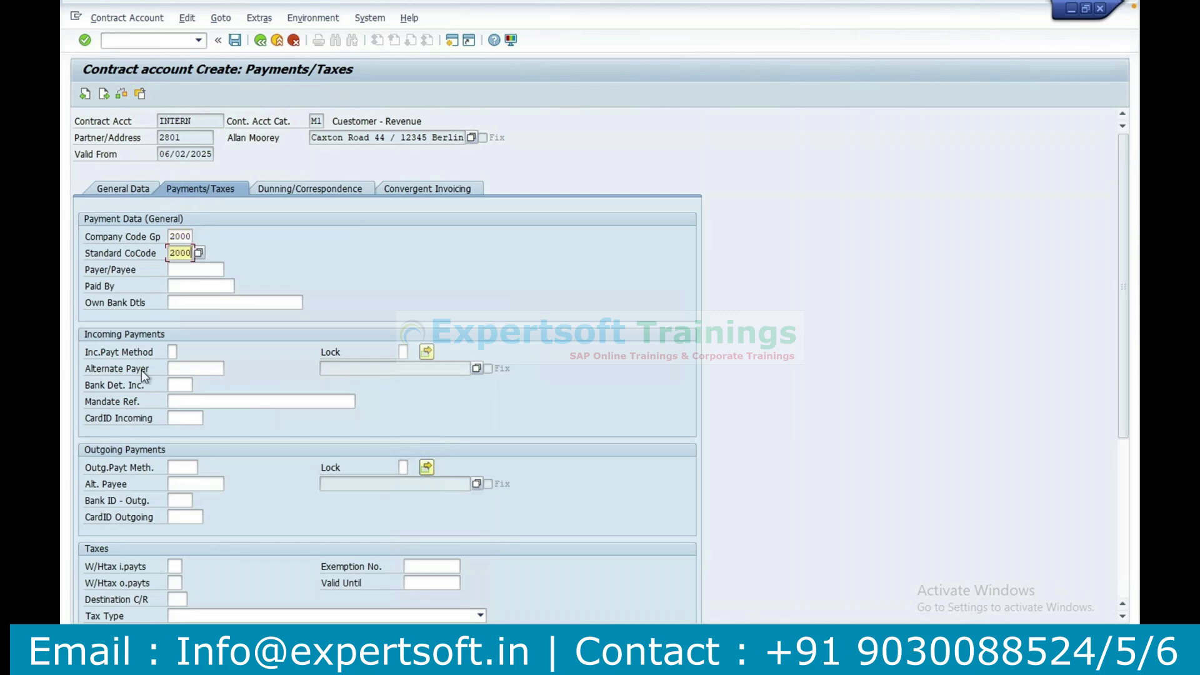
Review the dunning, correspondence and convergent invoicing data, return to the general data, and save the contract account.
click(311, 191)
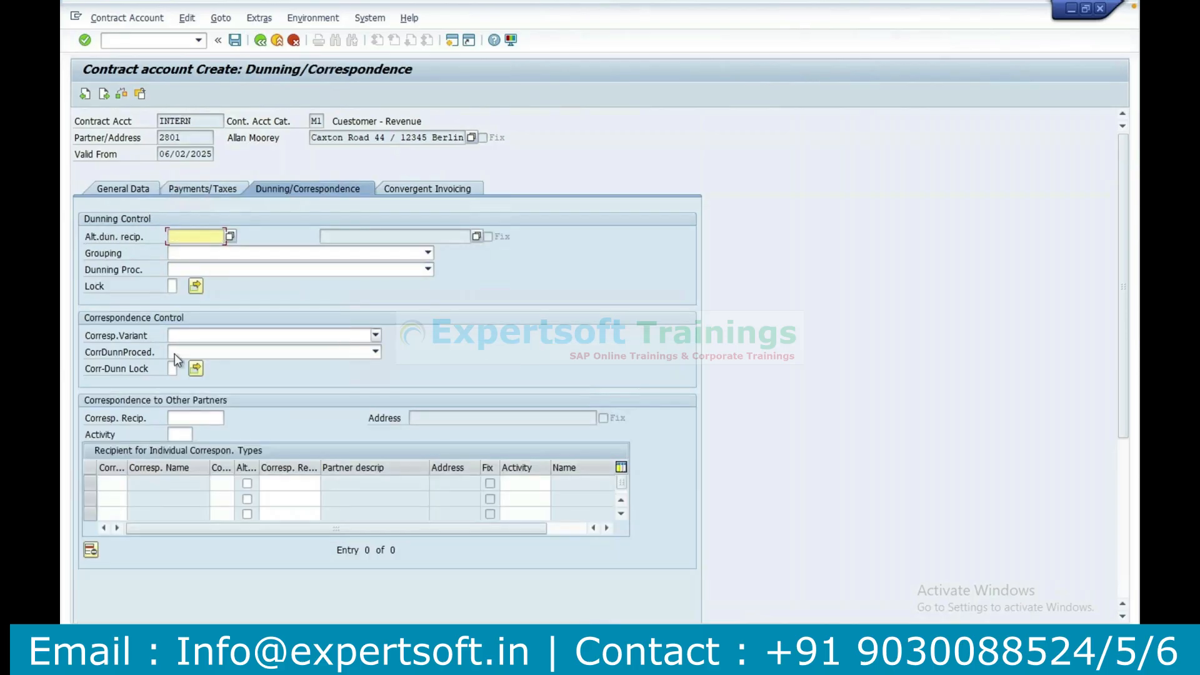
click(426, 194)
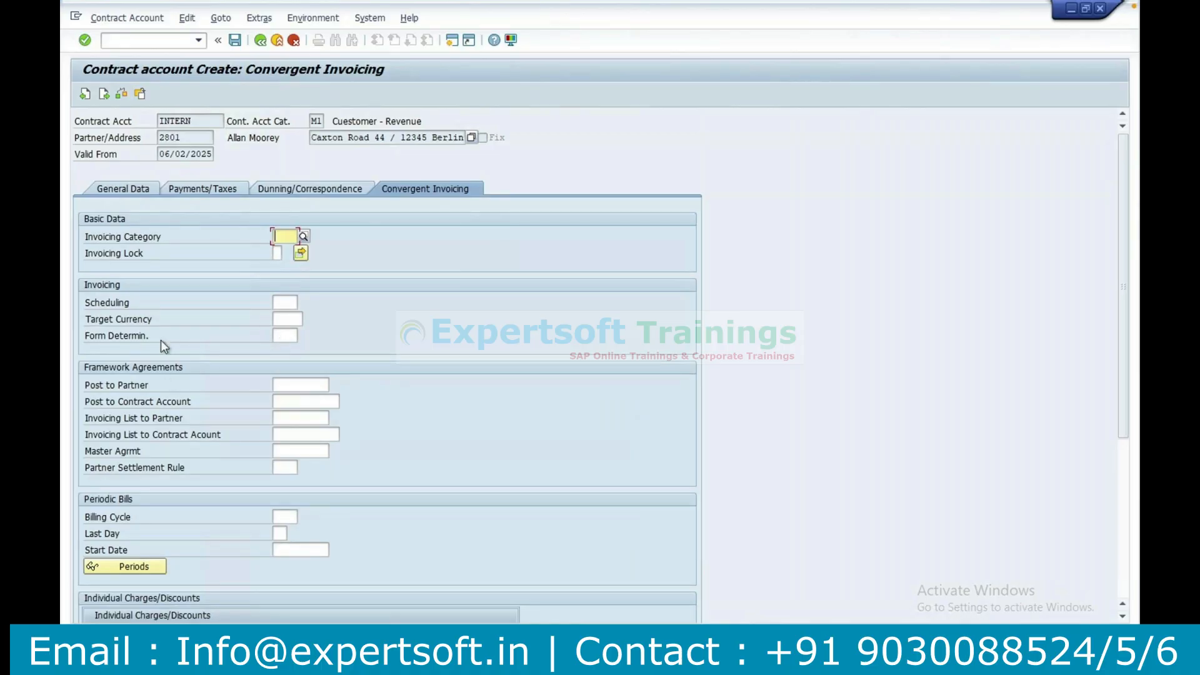
click(120, 192)
drag(193, 122, 151, 126)
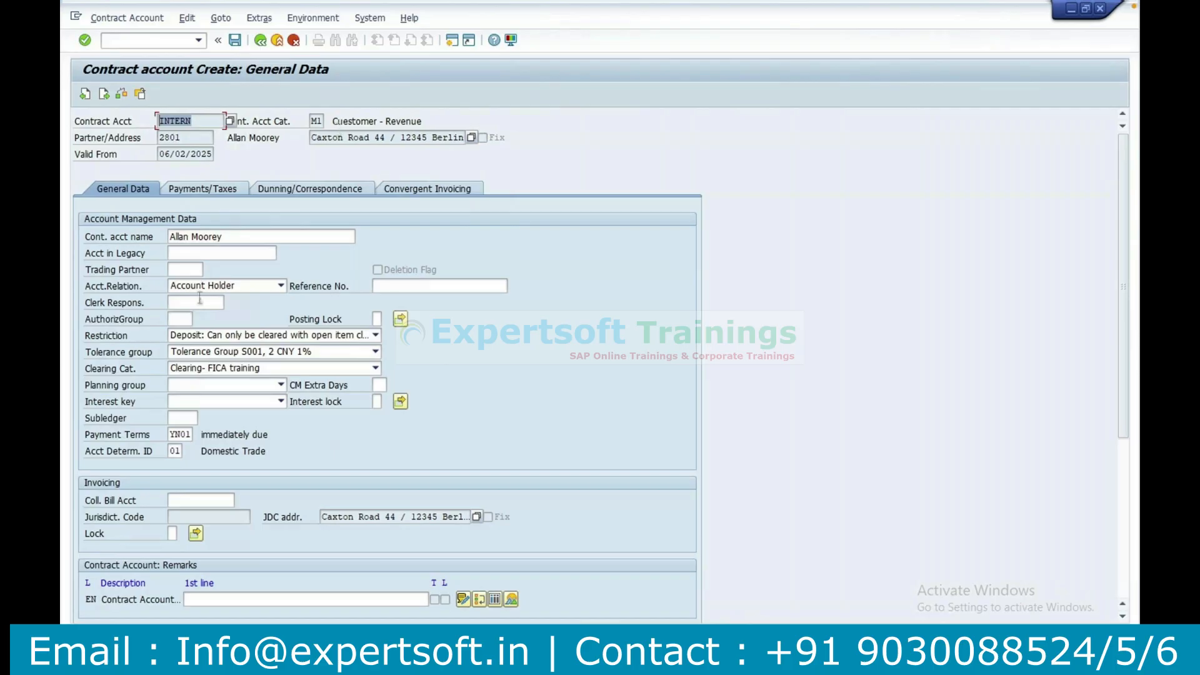
click(237, 42)
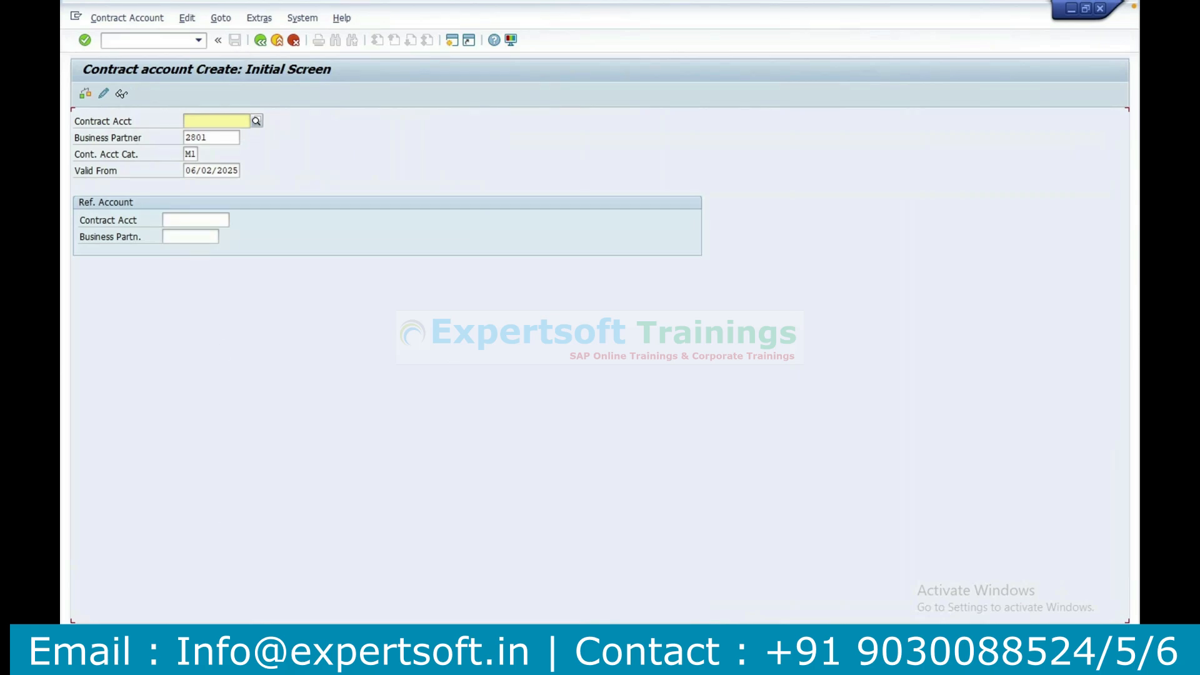
Read the details of the creation message, mark the new contract account's number, and close the message help.
key(F1)
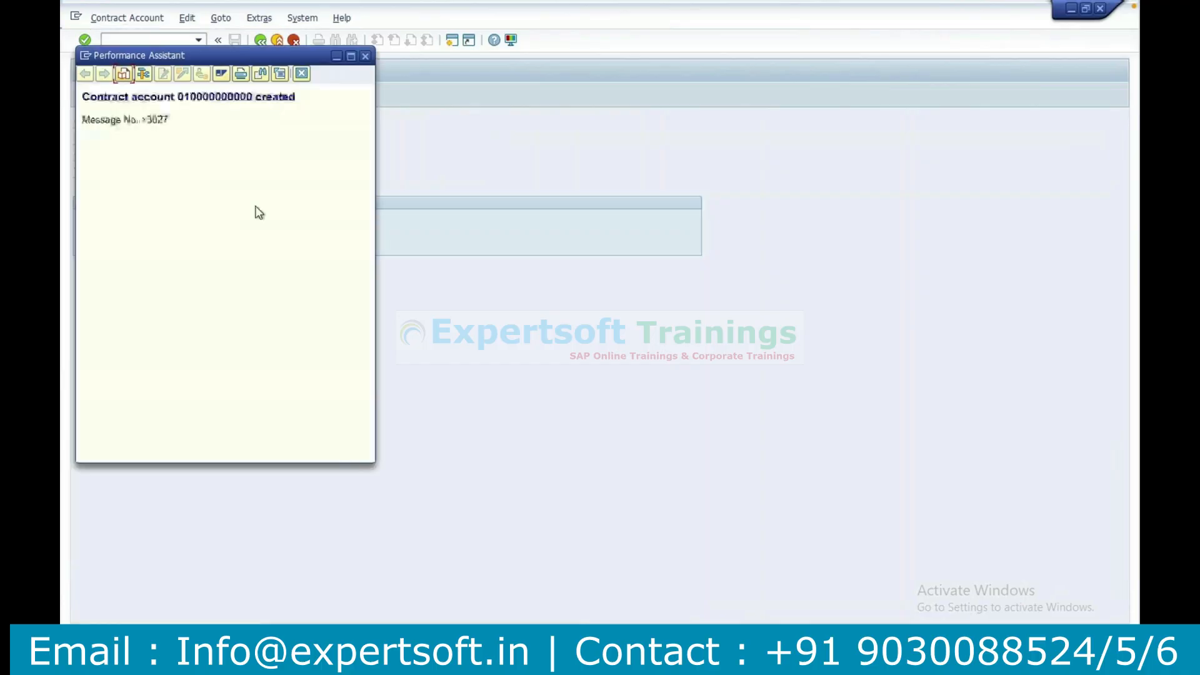
double_click(222, 95)
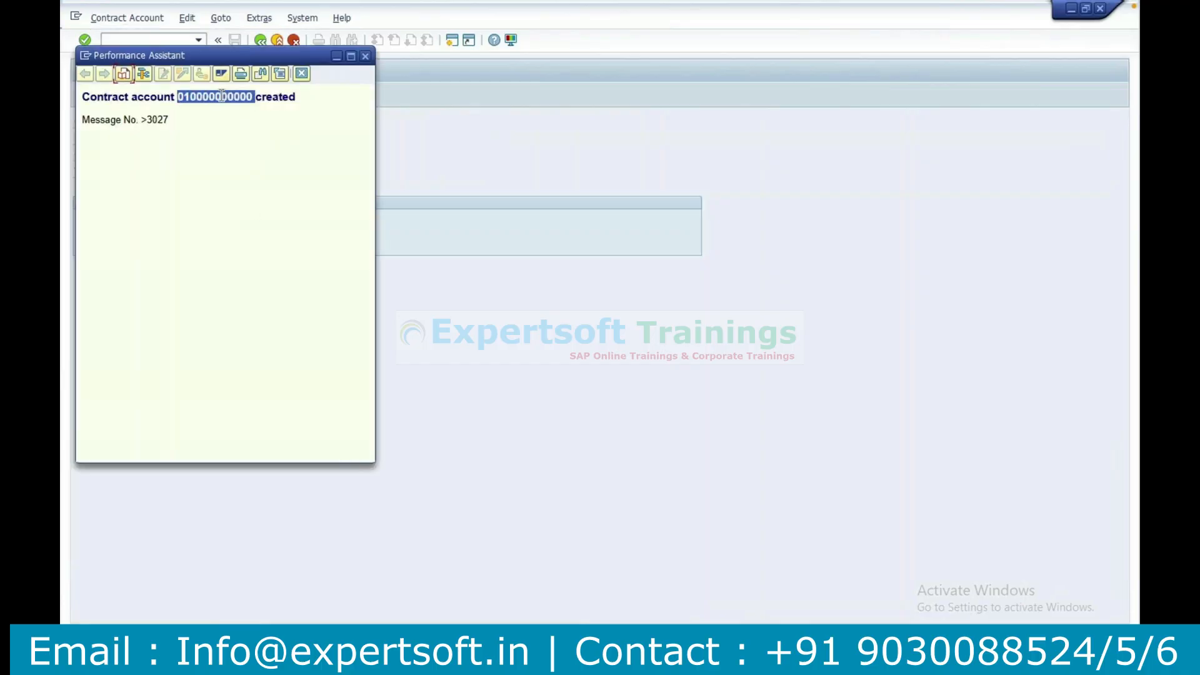
click(365, 60)
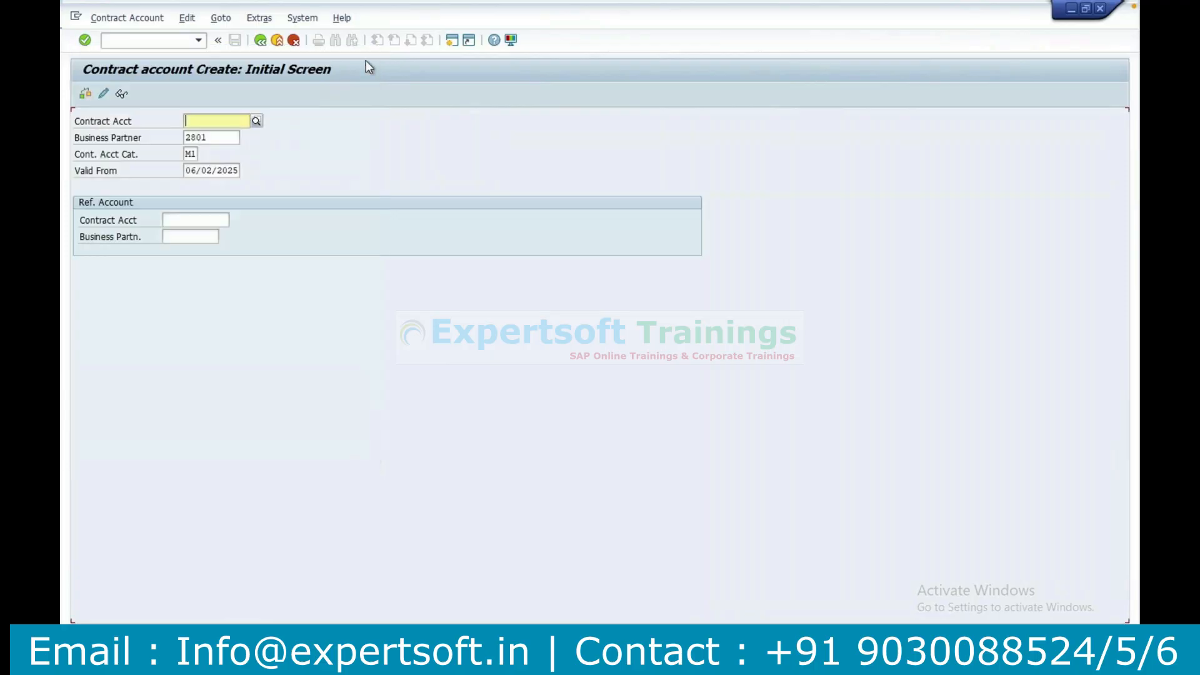
Start transaction CAA3 and display the newly created contract account.
click(134, 44)
text(/)
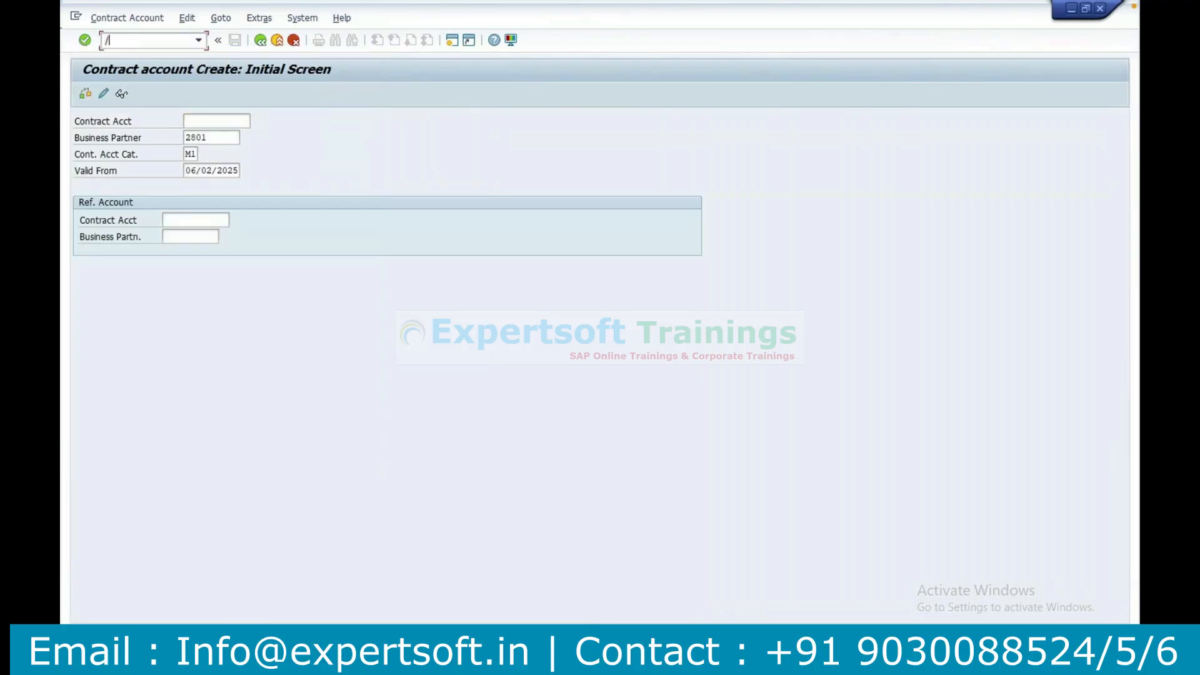
text(ncaa3)
key(Return)
key(Return)
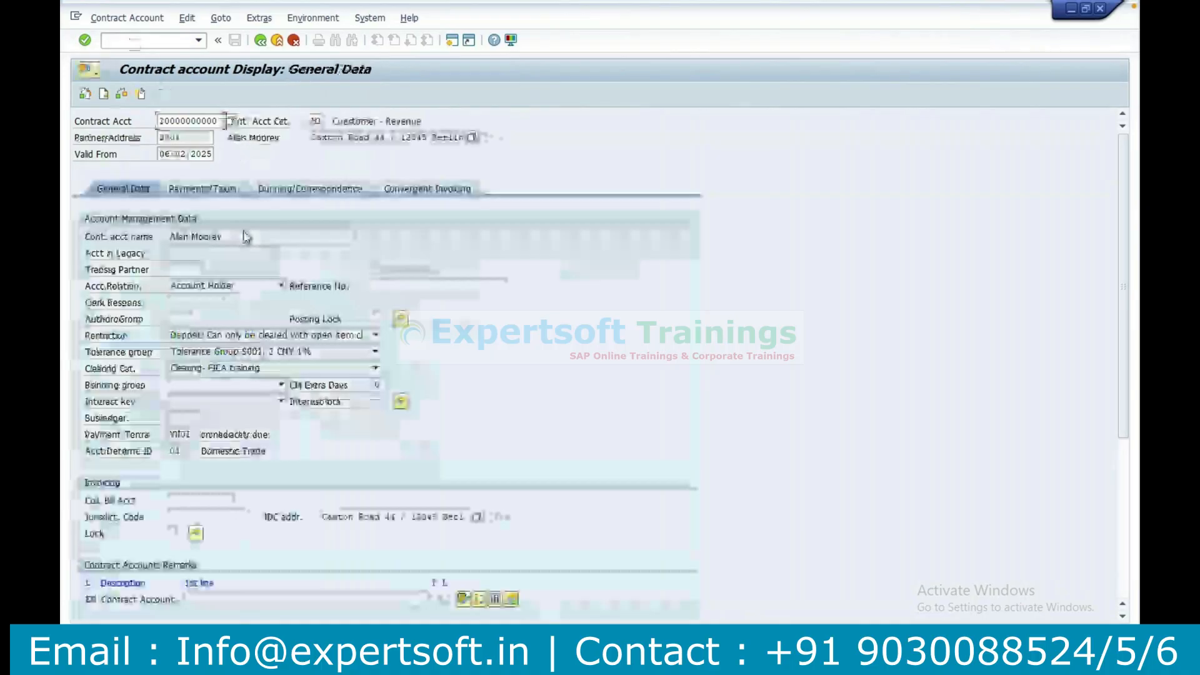
Switch to the SAP customizing session, display the contract account number range intervals, and examine the CA interval's starting number and current status.
drag(171, 237, 543, 559)
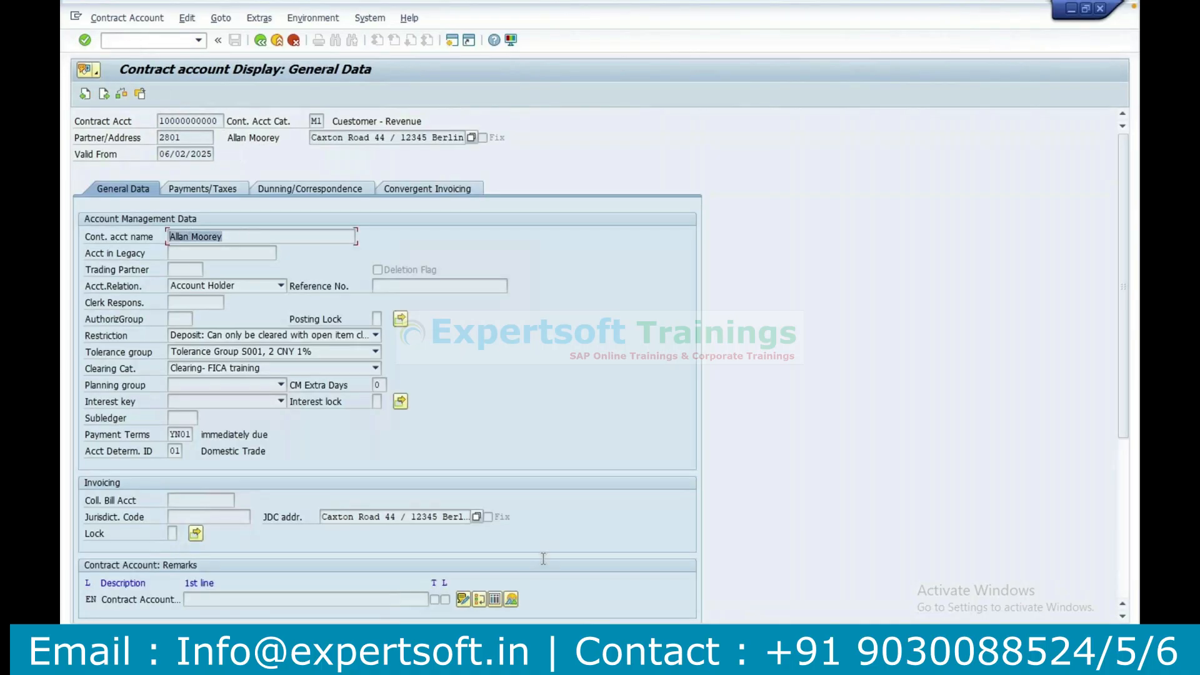
click(556, 653)
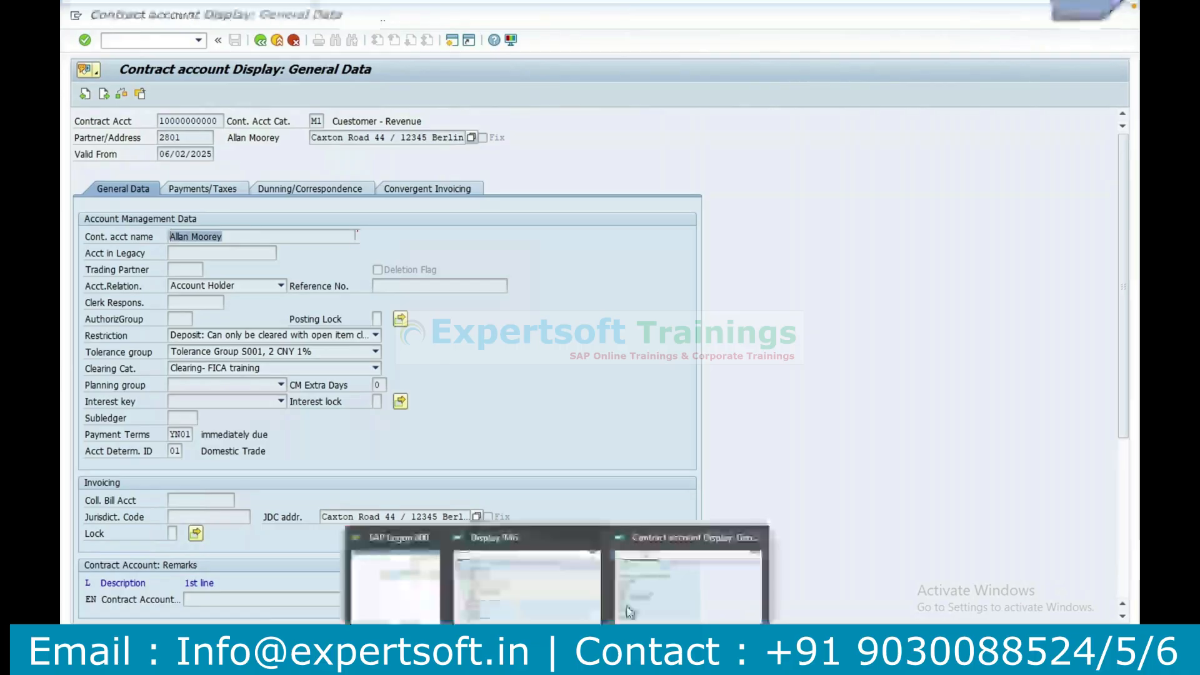
click(587, 597)
click(159, 257)
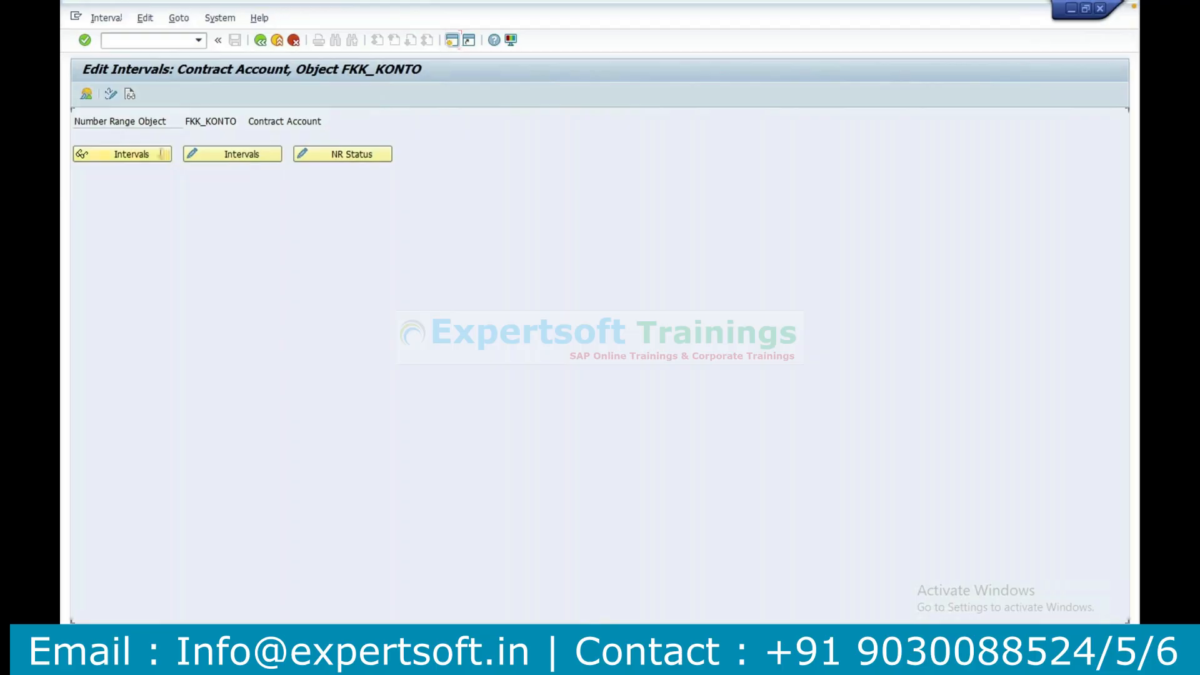
click(167, 155)
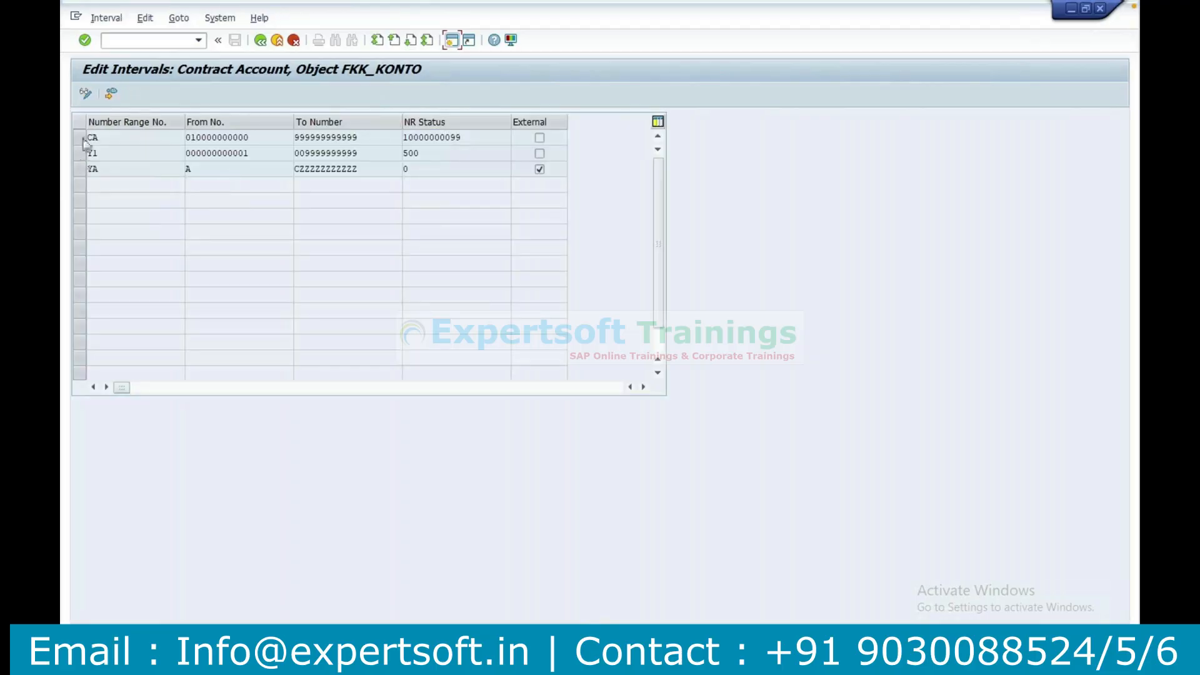
drag(190, 138, 268, 137)
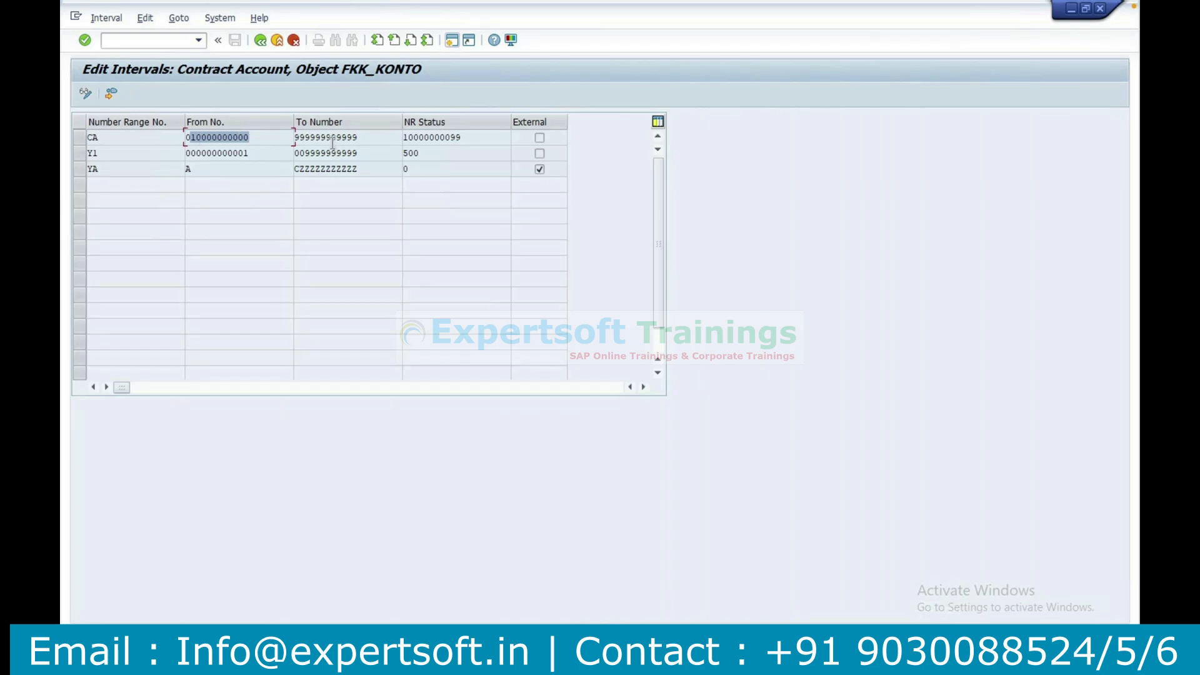
click(420, 137)
double_click(415, 137)
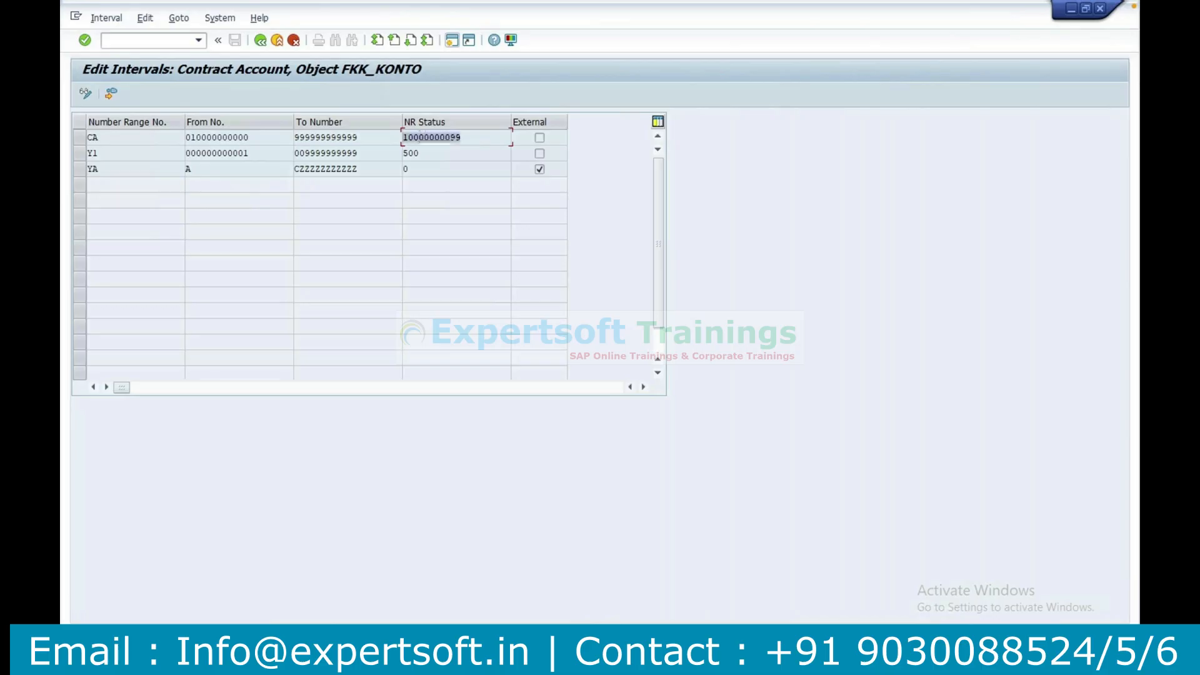
Copy the contract account number from the SAP account display into cell C14 of the Excel notes, on the number range row.
click(557, 663)
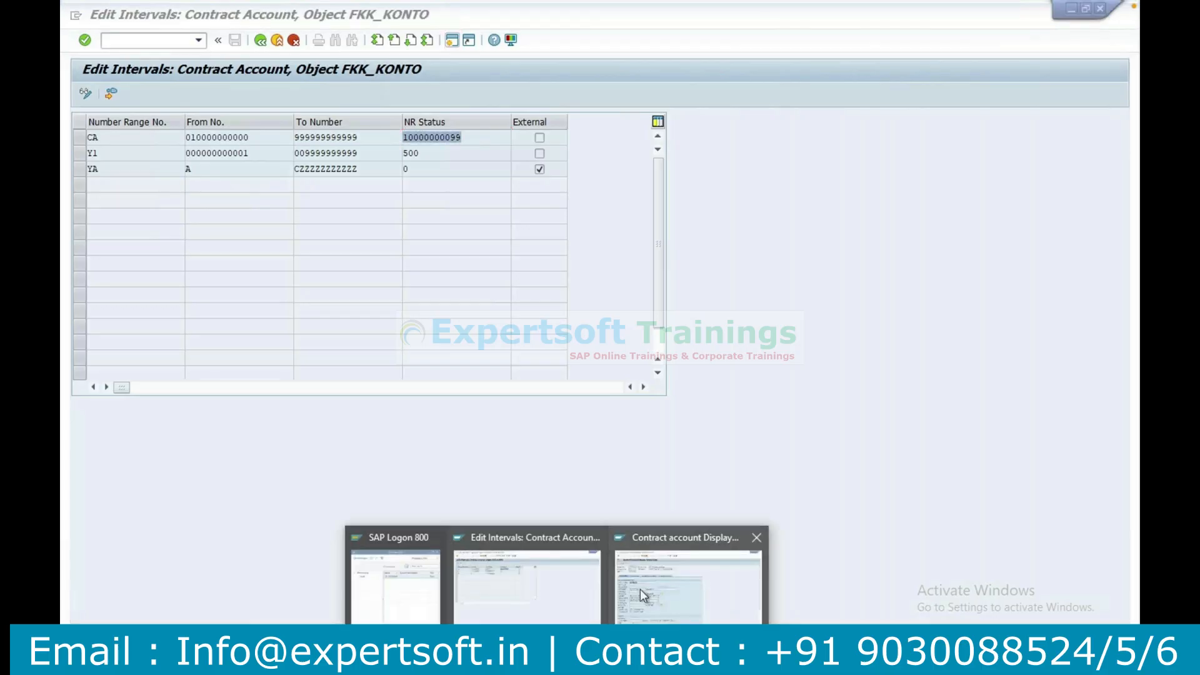
click(683, 590)
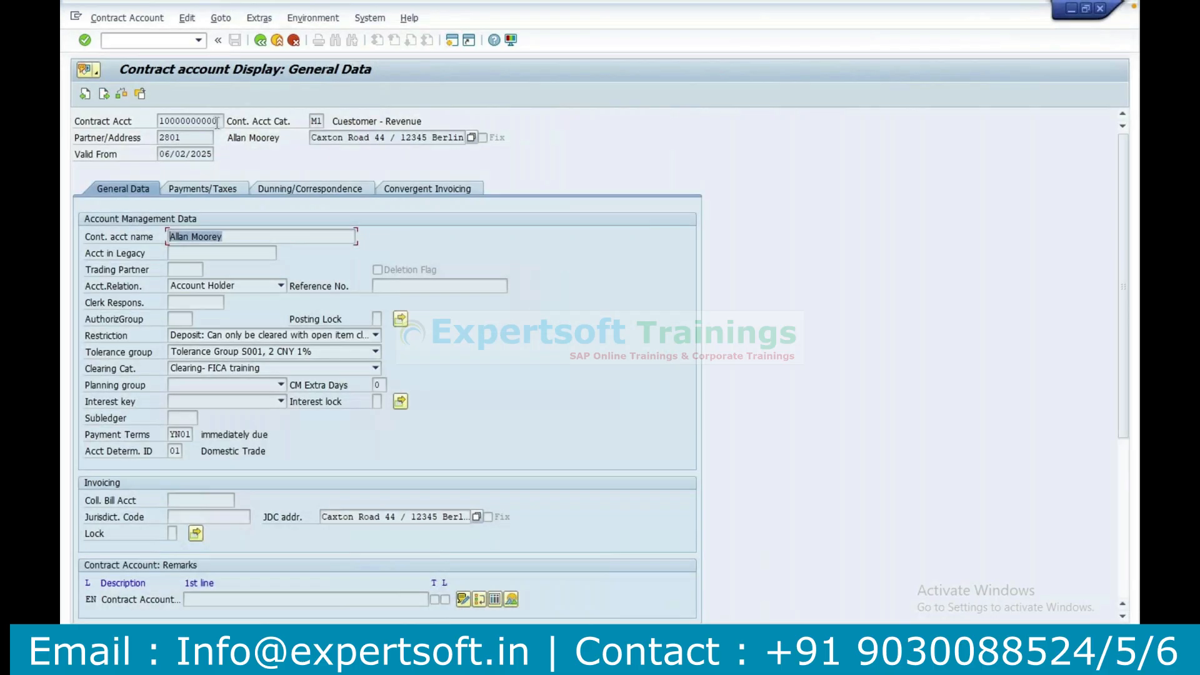
double_click(216, 120)
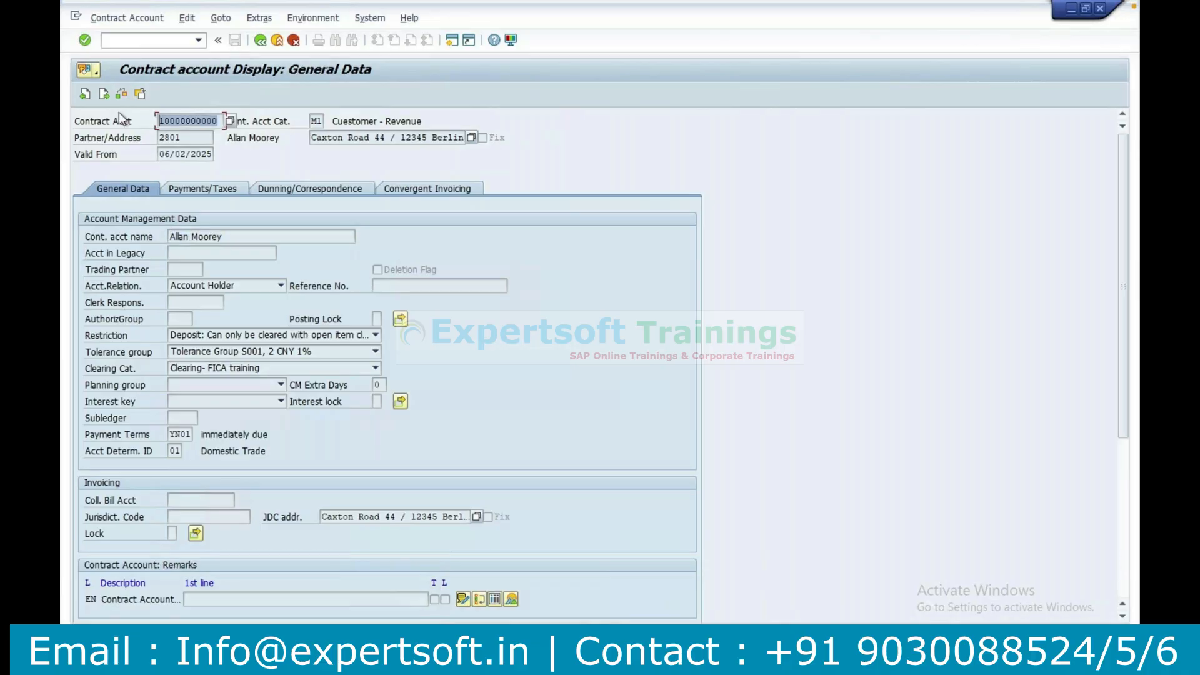
key(ctrl+c)
key(alt+Tab)
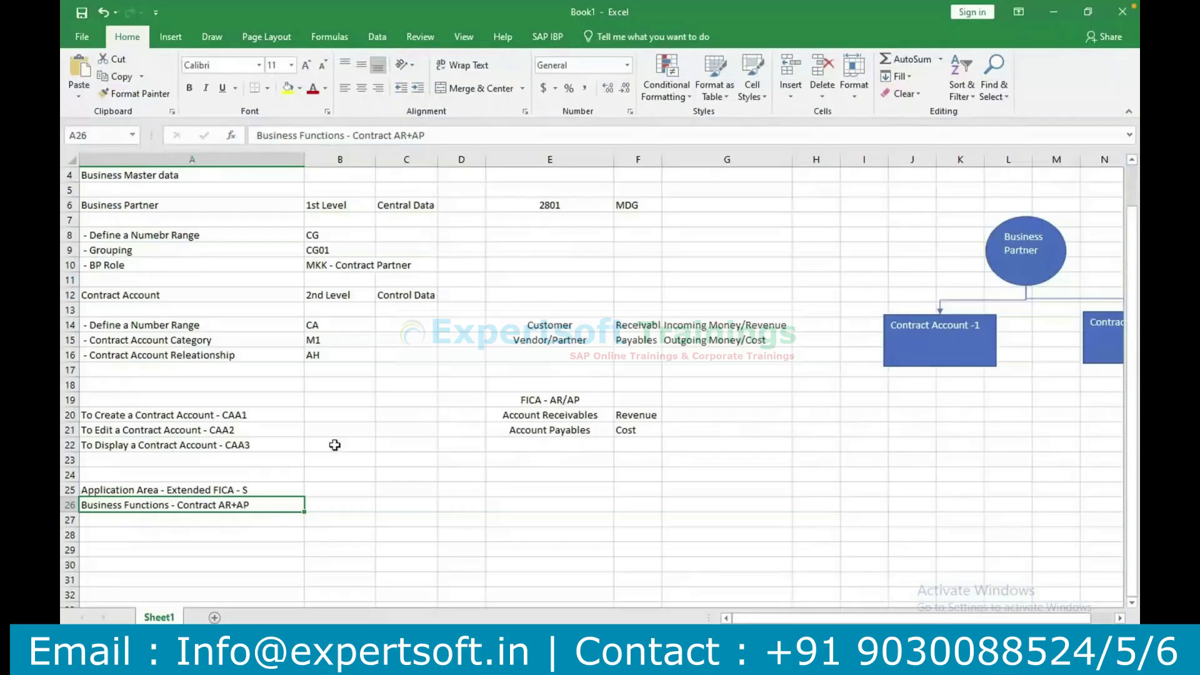
click(341, 503)
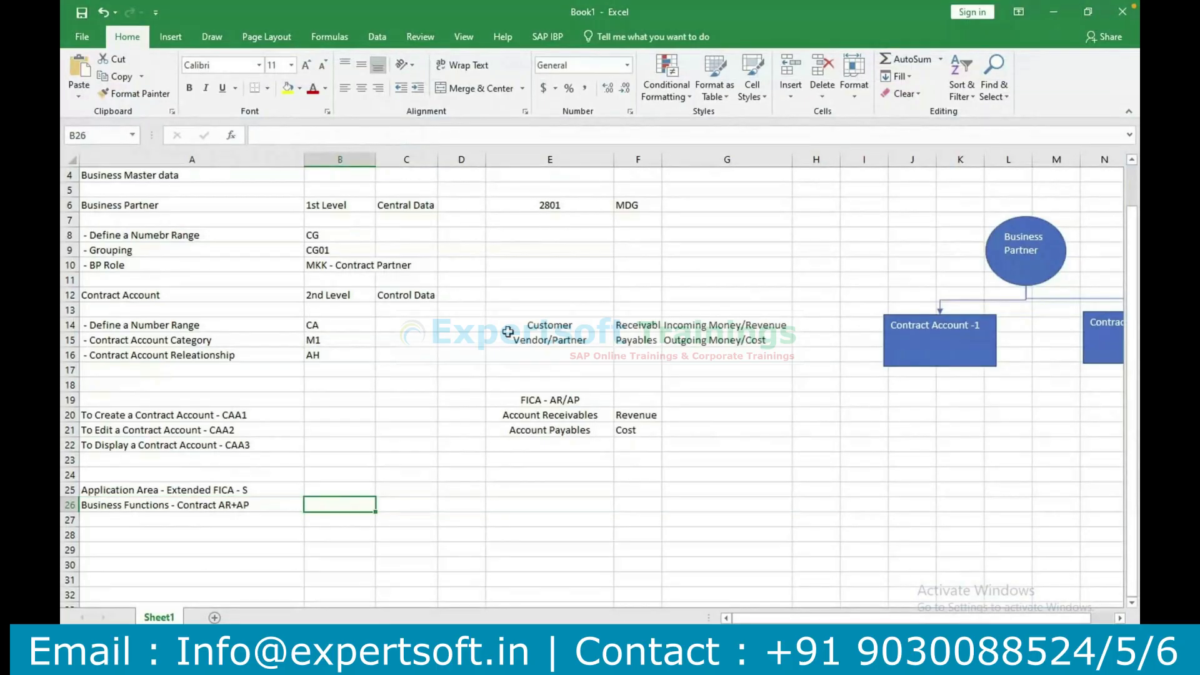
click(418, 327)
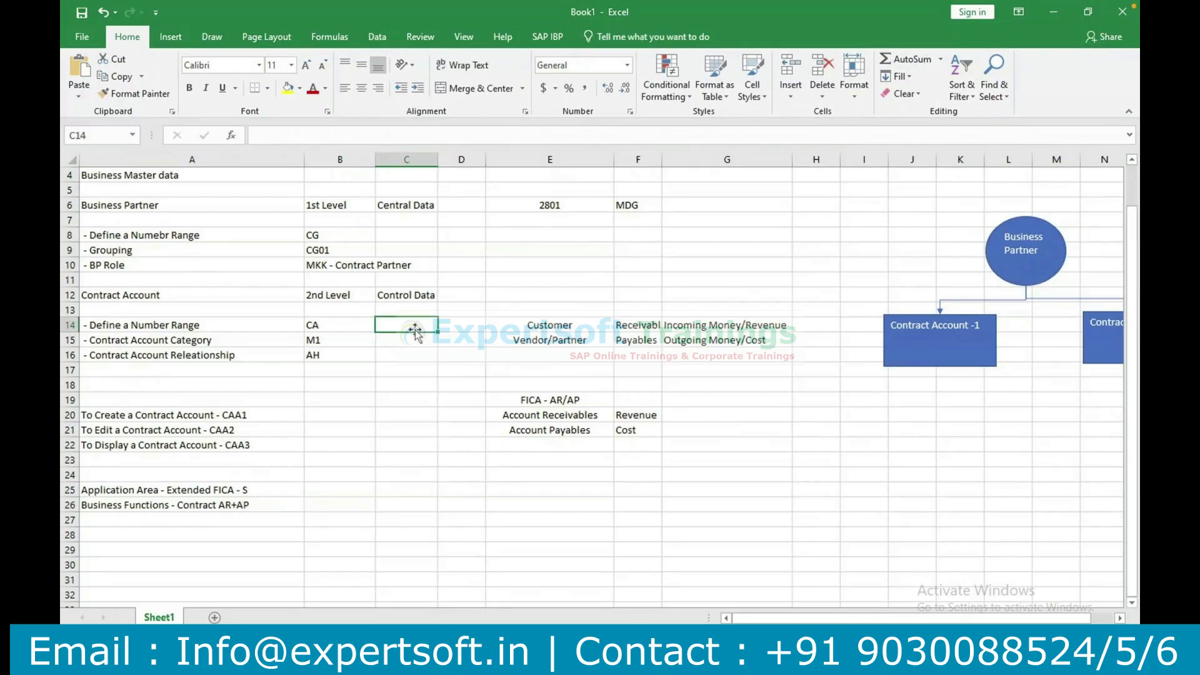
key(ctrl+v)
click(434, 384)
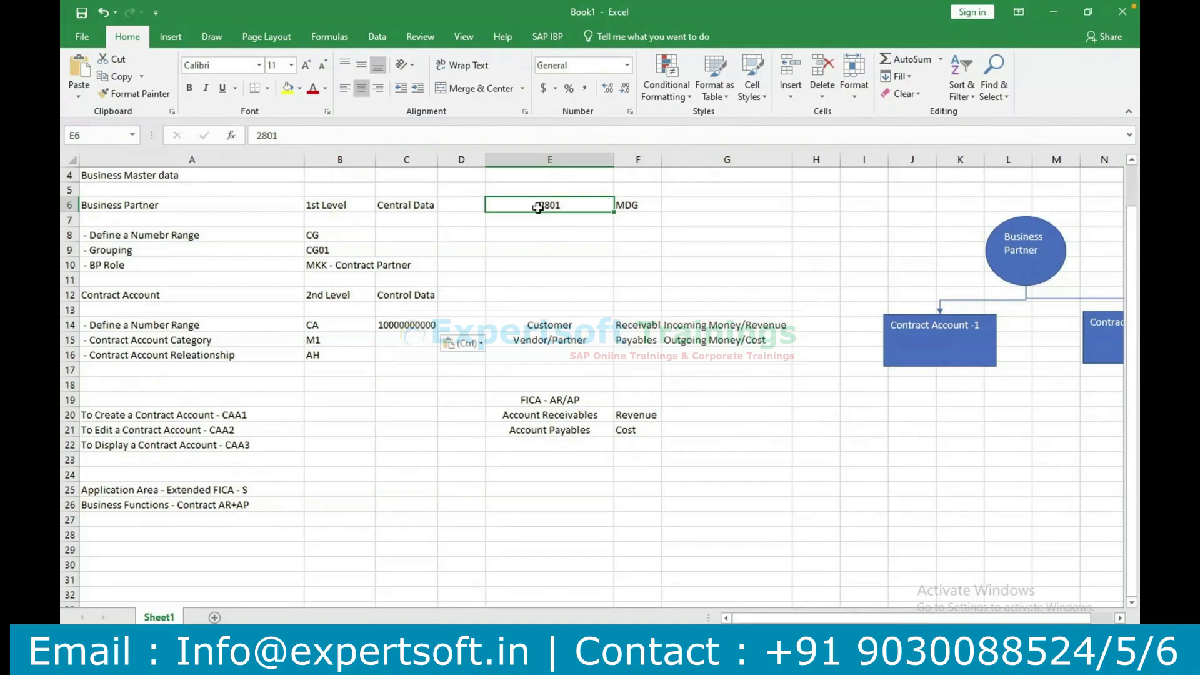
click(400, 330)
key(super)
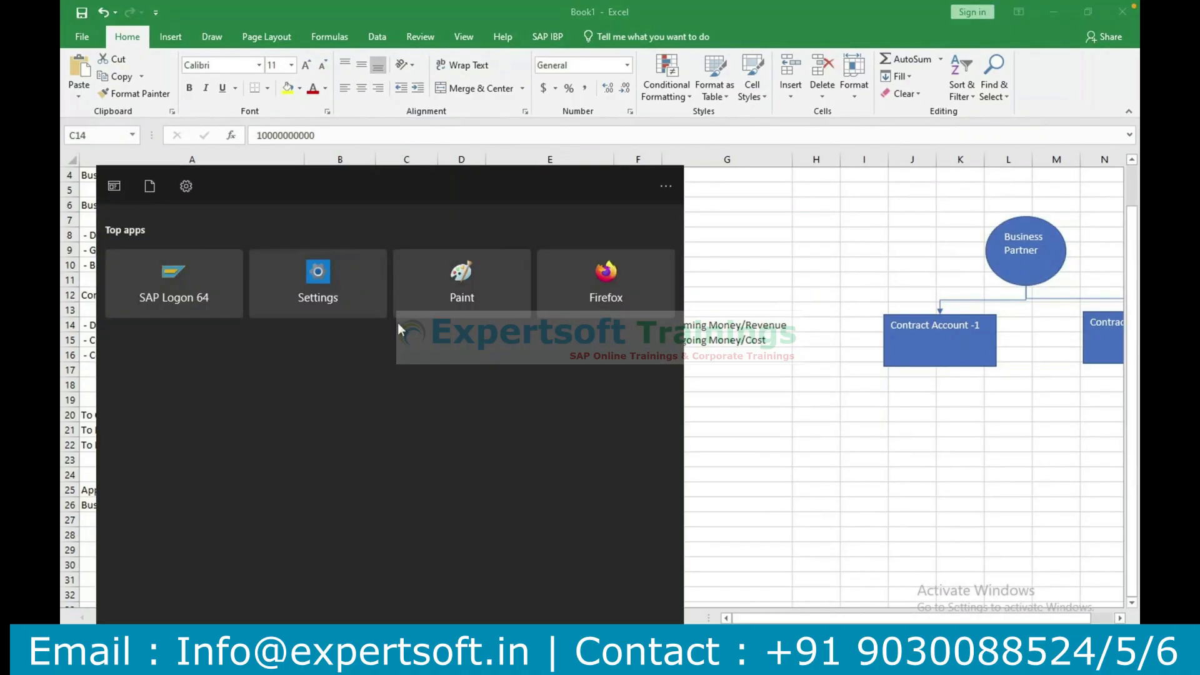
click(766, 290)
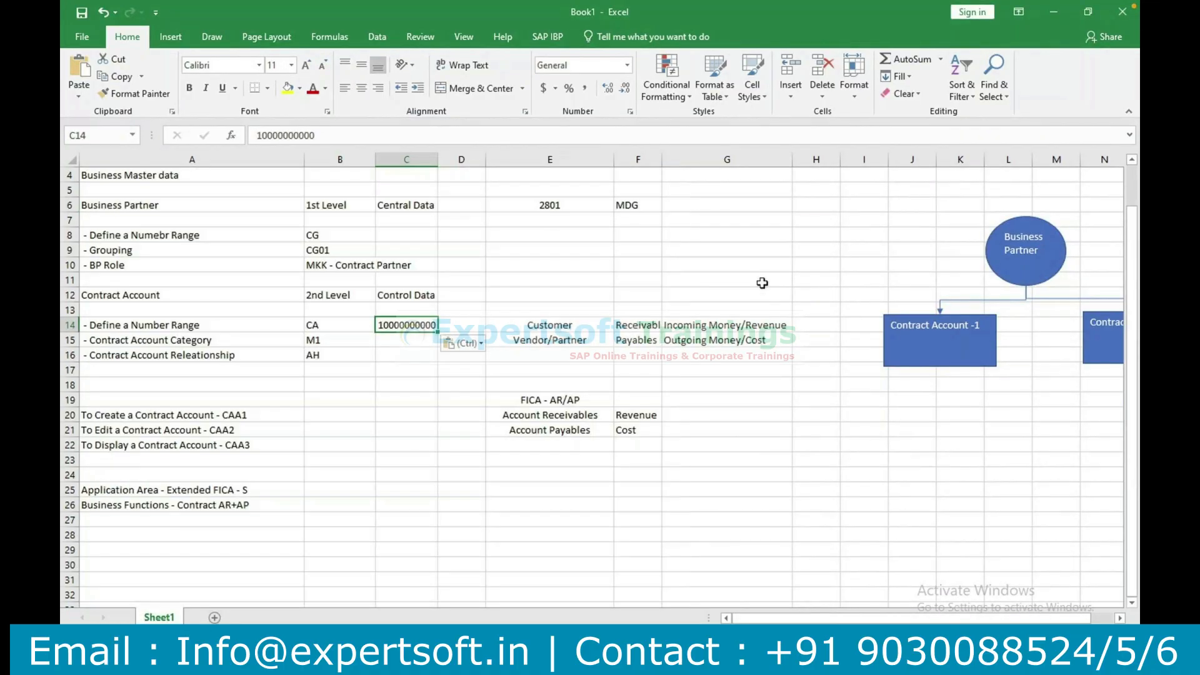
Save the workbook in the Documents folder under the name Training as an Excel 97-2003 Workbook.
click(82, 13)
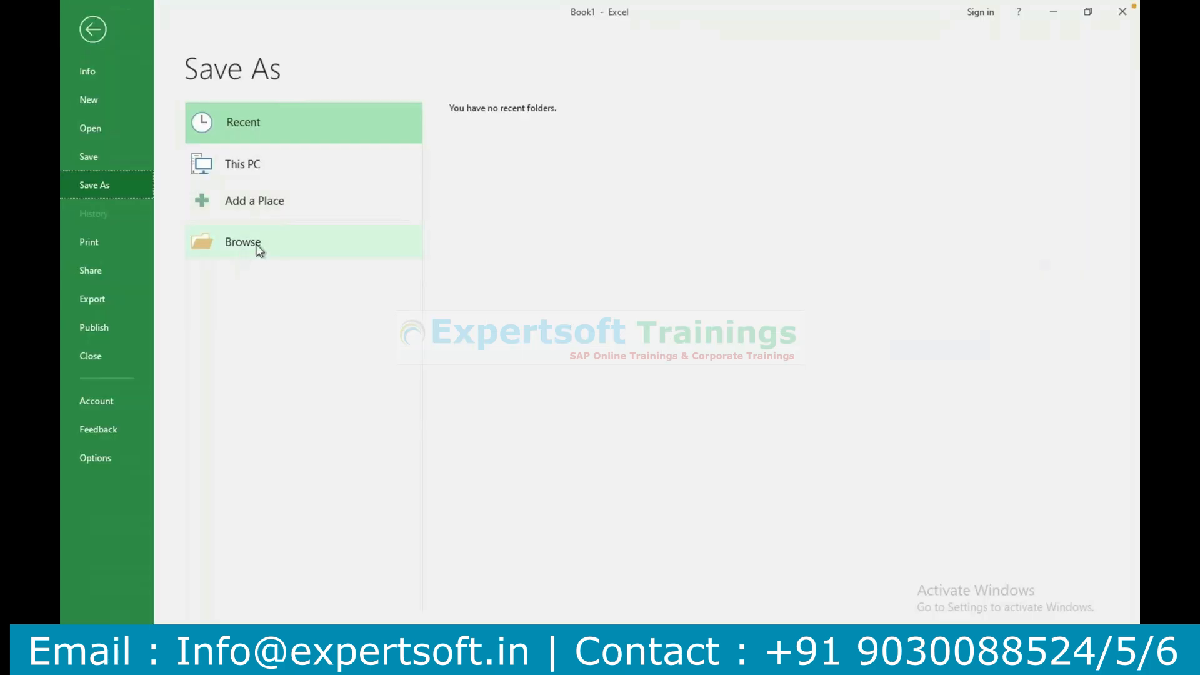
click(259, 249)
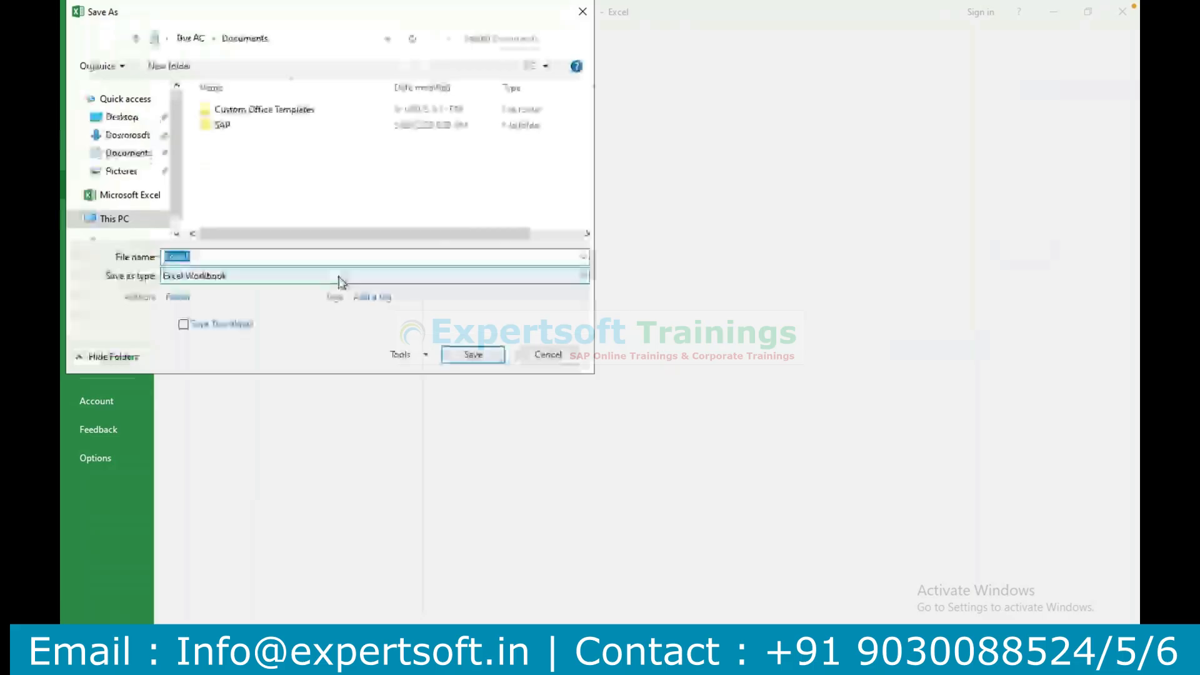
click(284, 275)
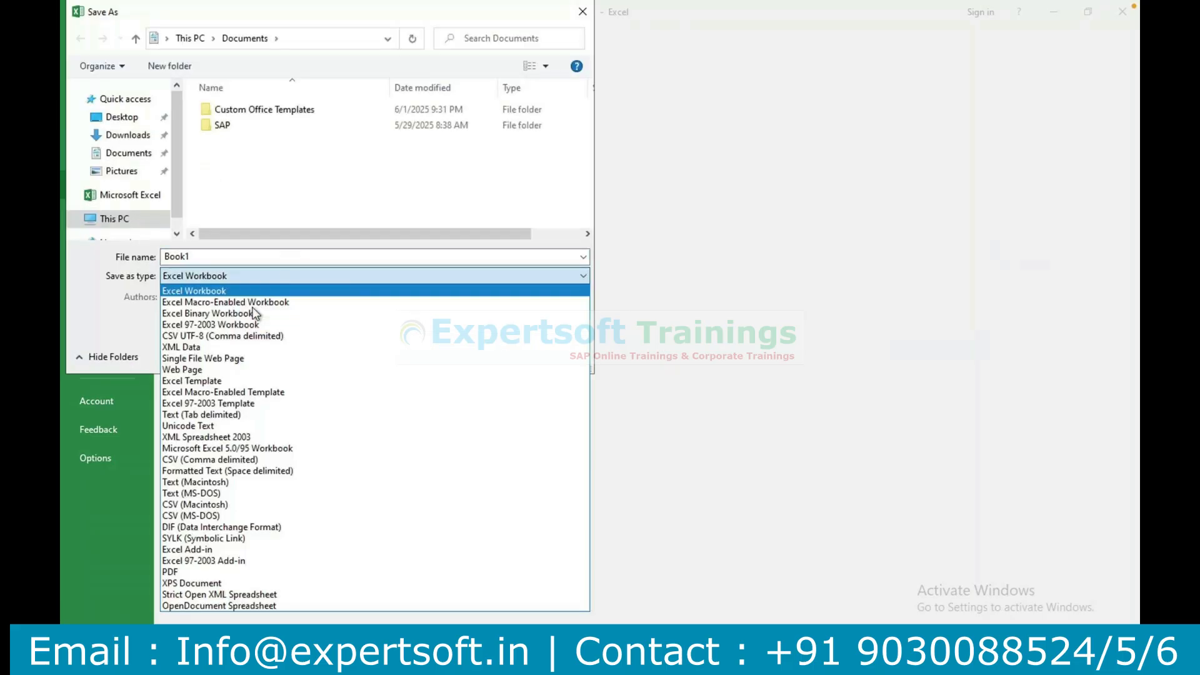
click(225, 326)
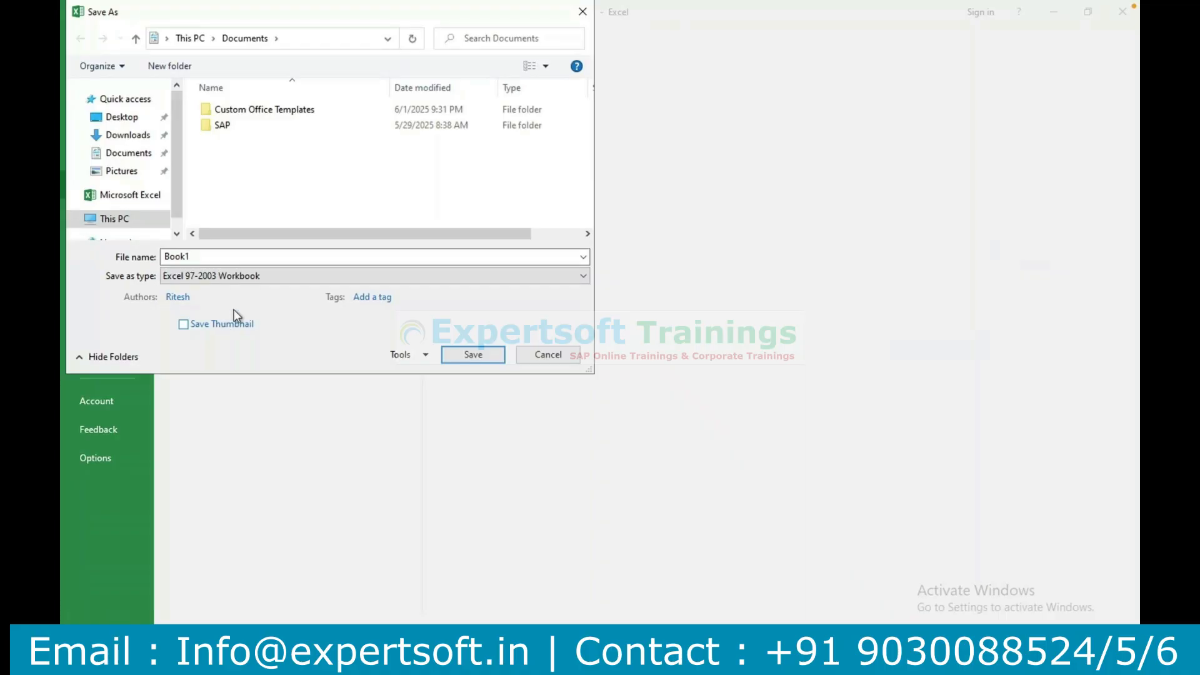
click(214, 256)
text(Trauning)
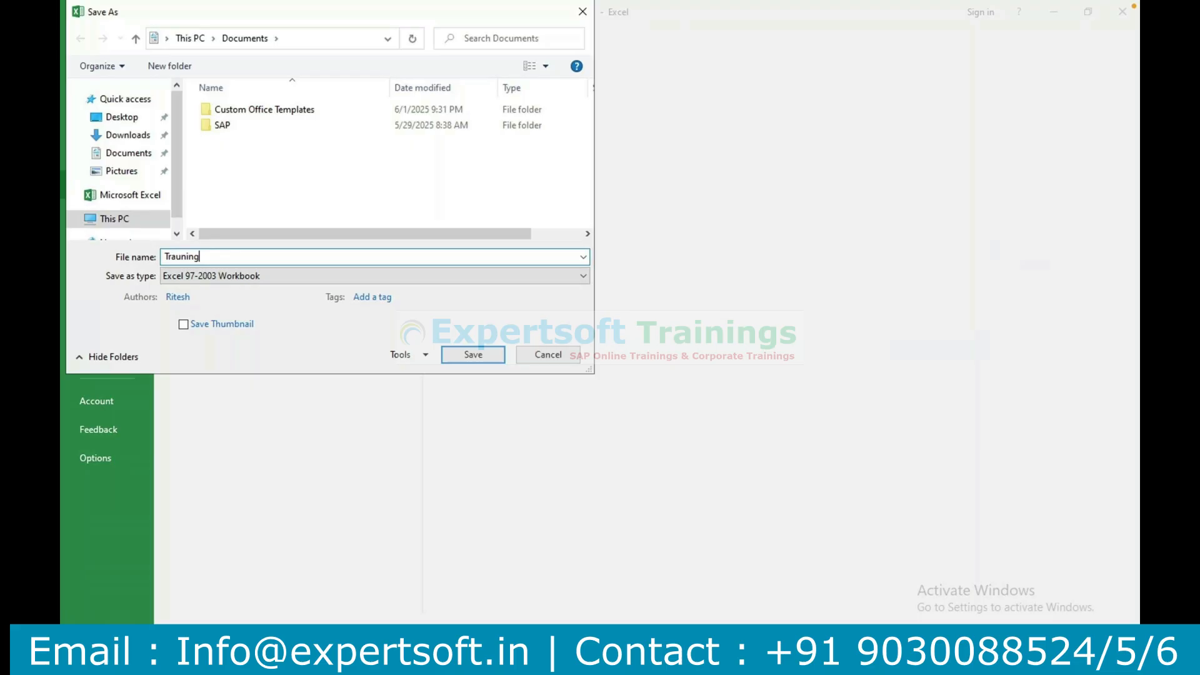
key(BackSpace)
key(BackSpace)
key(BackSpace)
key(BackSpace)
key(BackSpace)
text(ining)
click(485, 356)
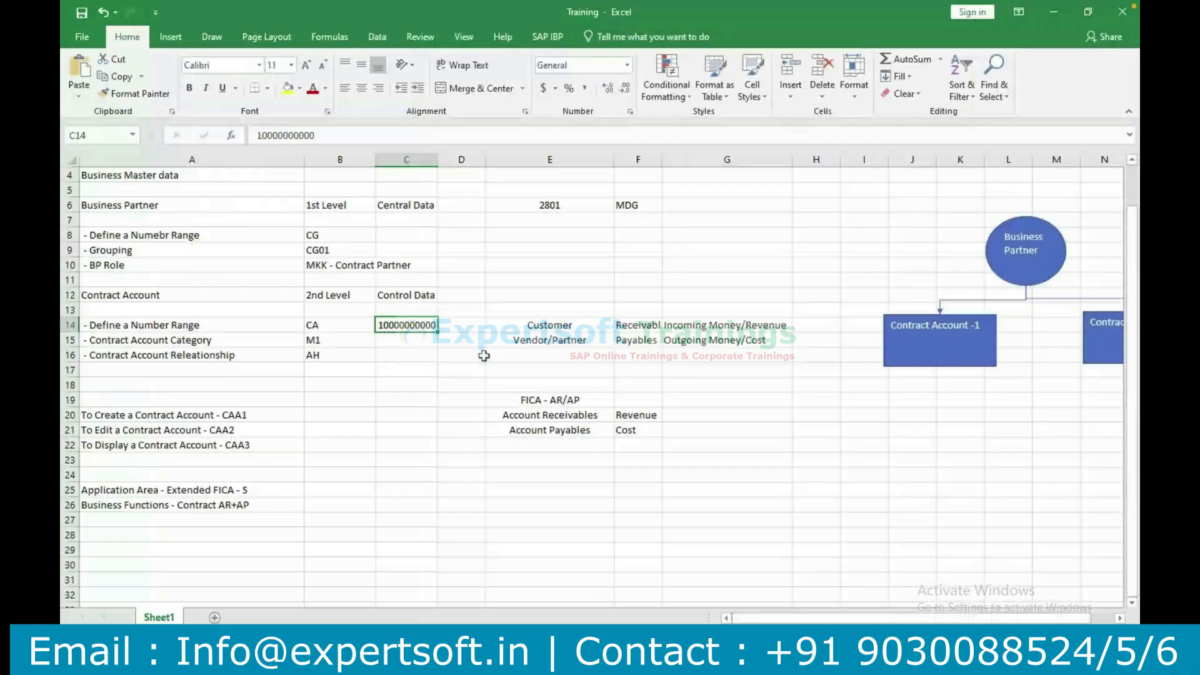
Switch to the SAP contract account display, review the payments, dunning, correspondence and convergent invoicing data, and return to the general data.
mouse_move(594, 656)
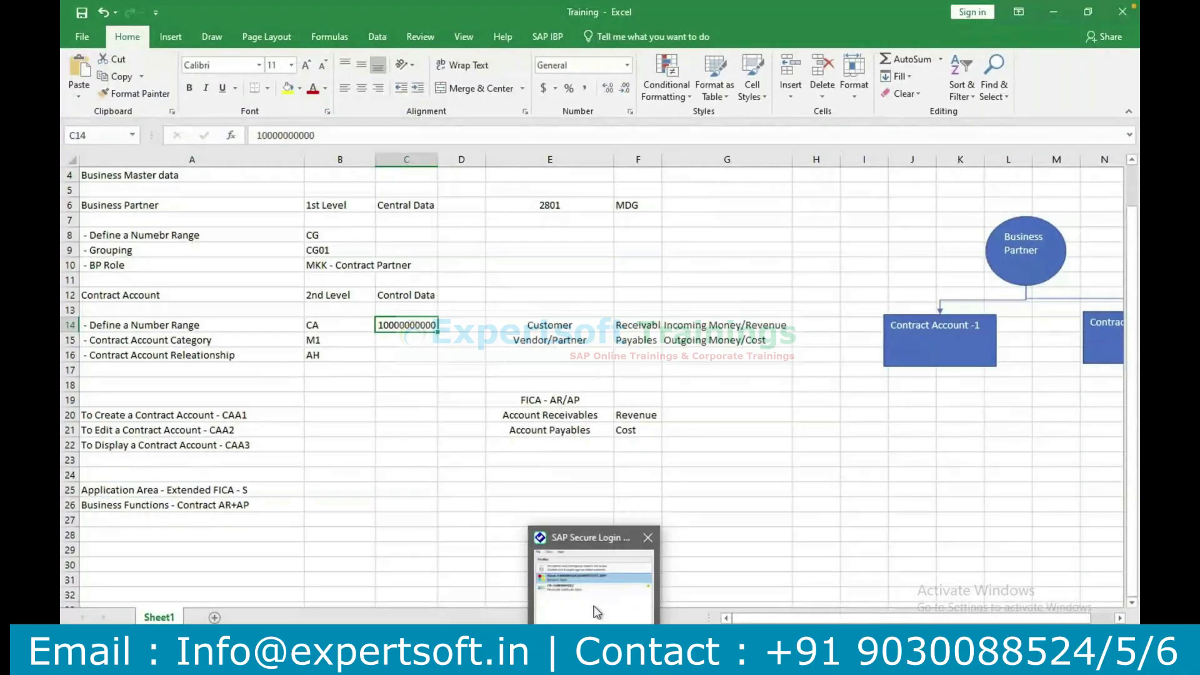
click(662, 599)
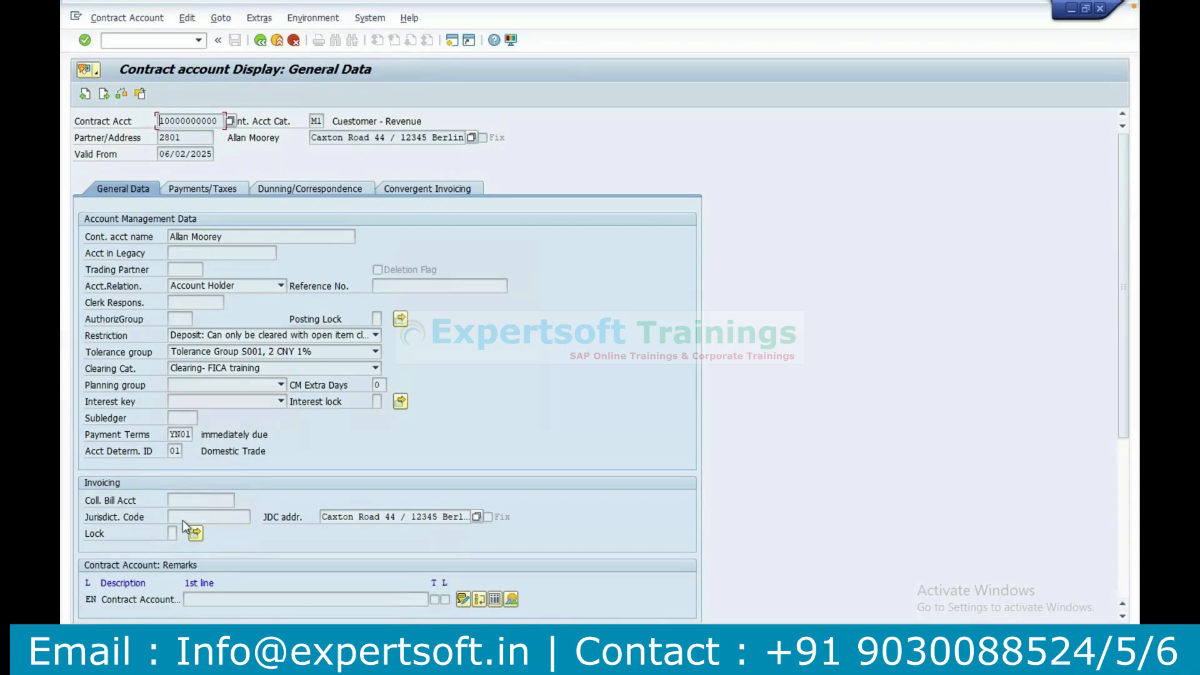
click(208, 190)
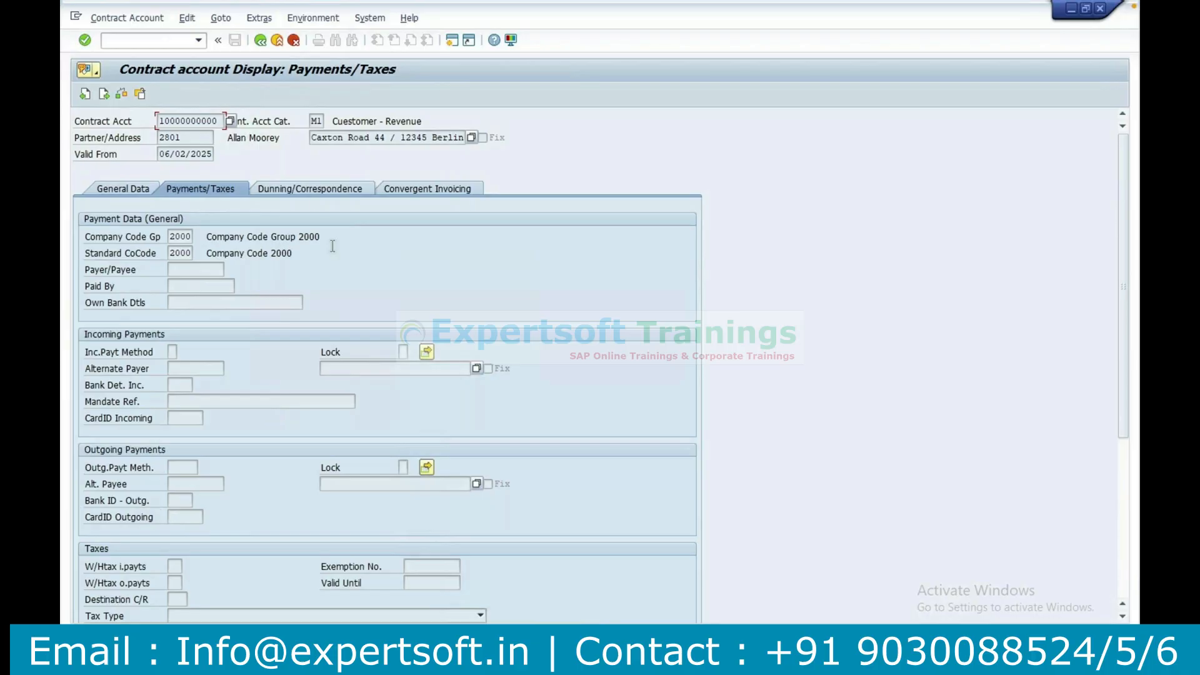
click(313, 193)
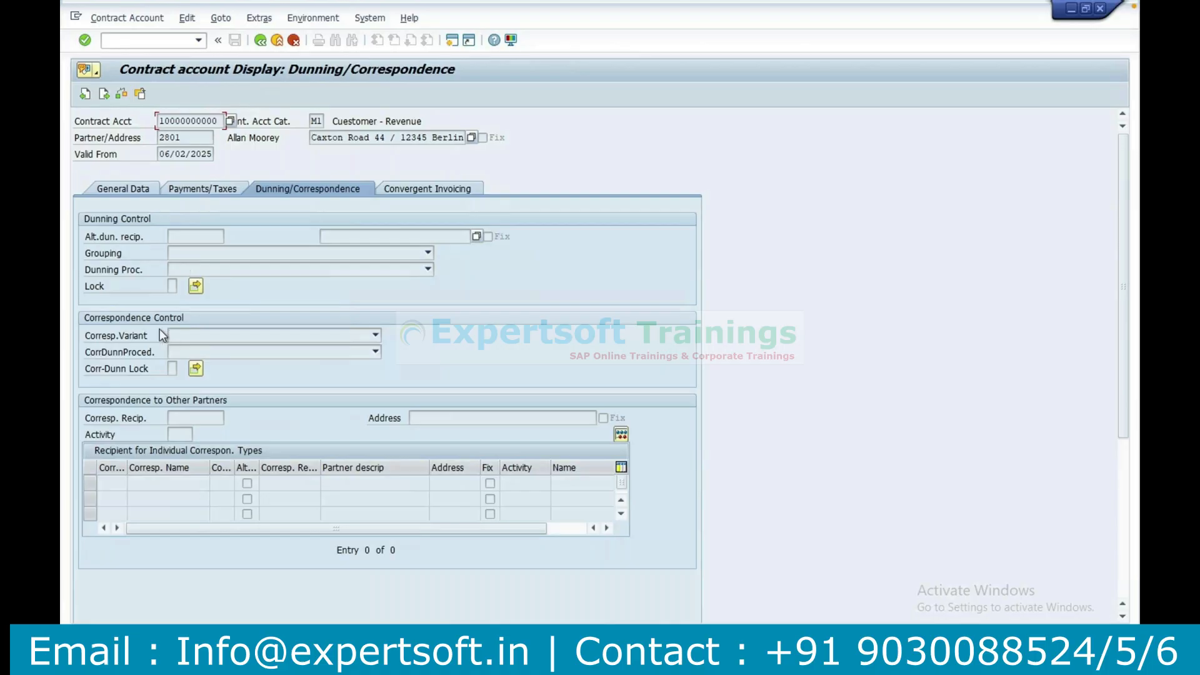
click(423, 188)
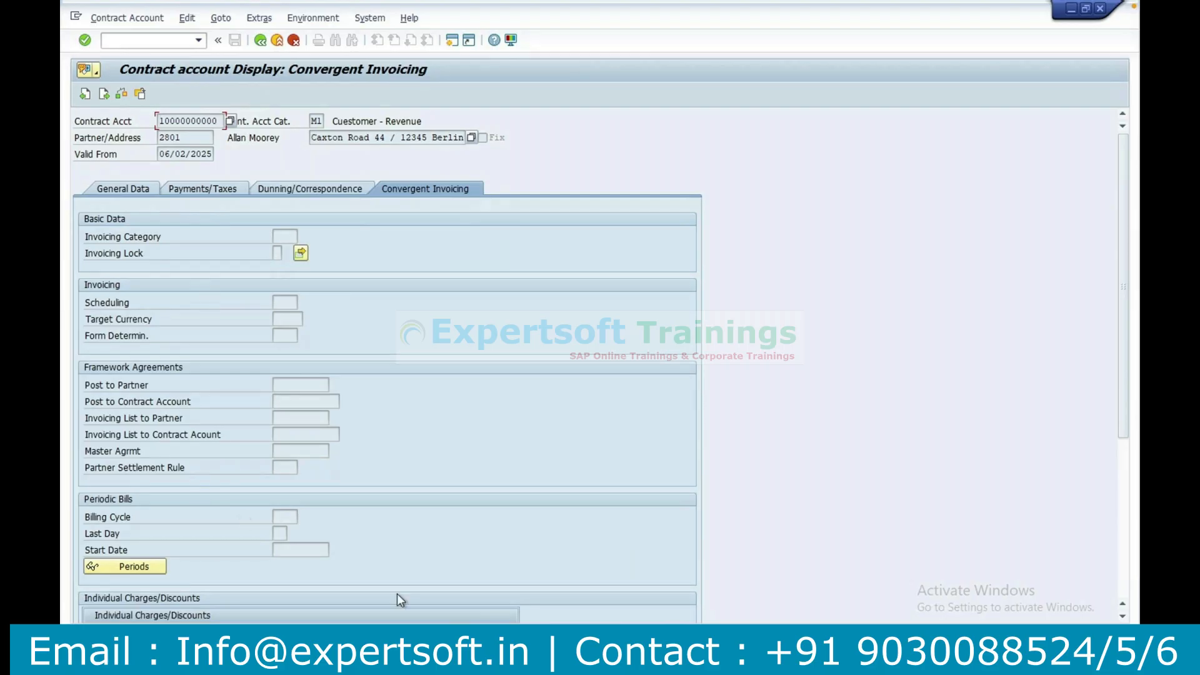
scroll(1064, 304, down, 5)
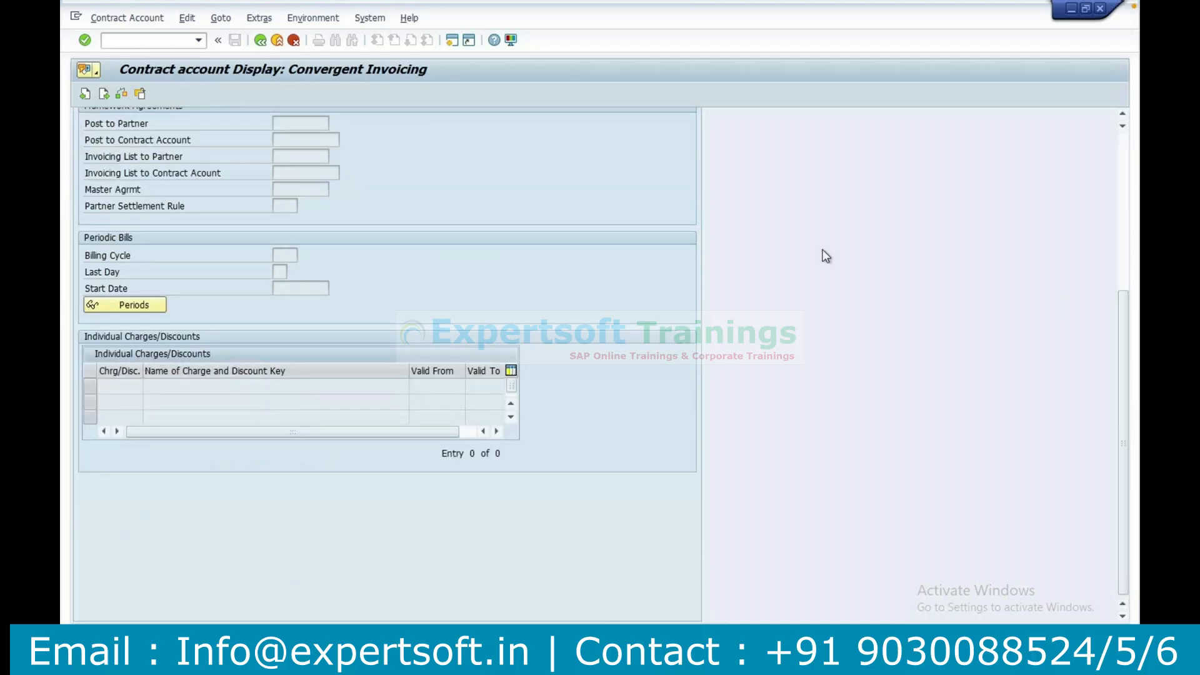
click(1123, 145)
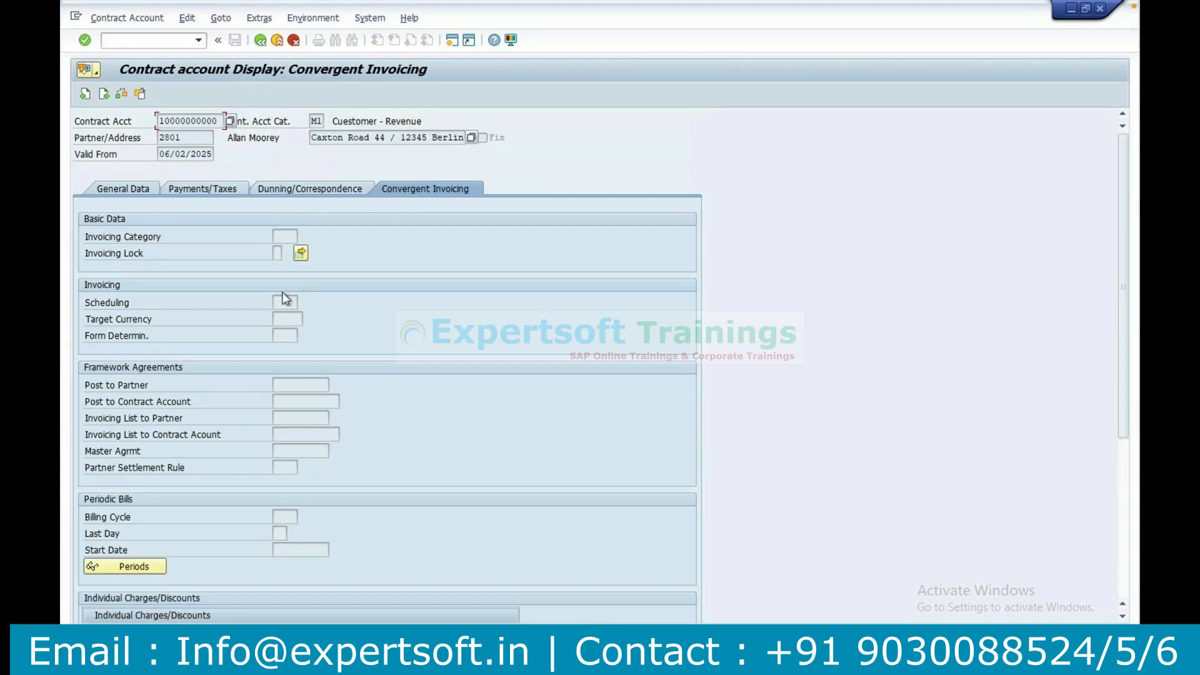
click(299, 188)
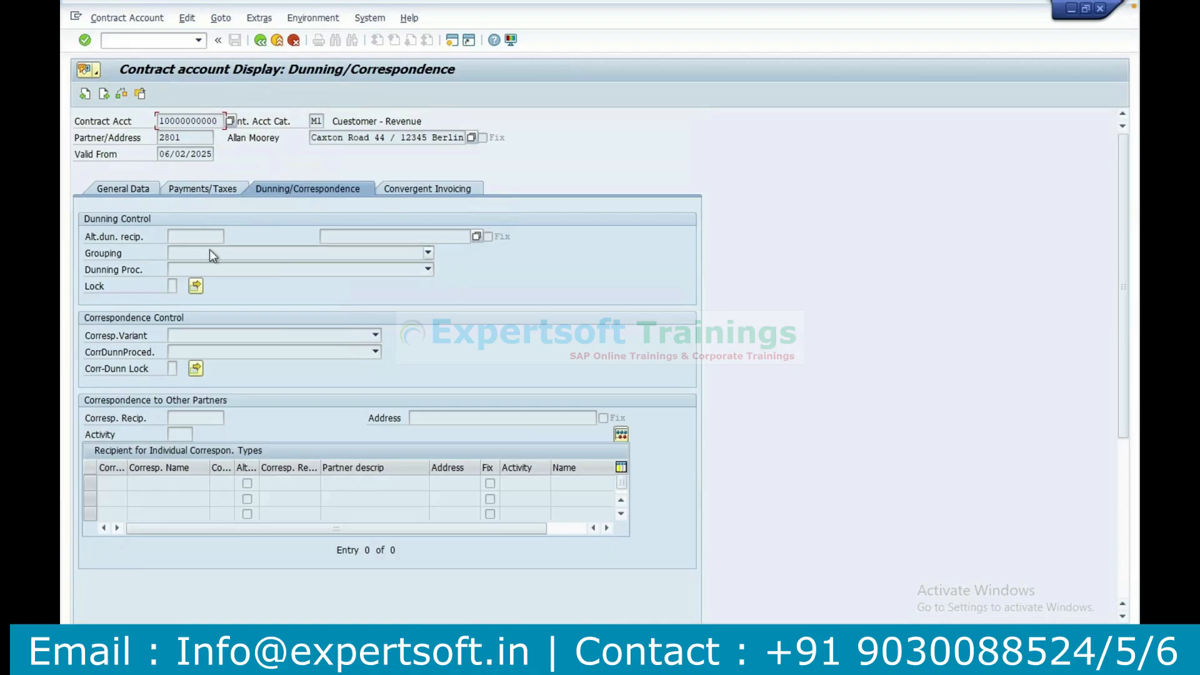
click(201, 190)
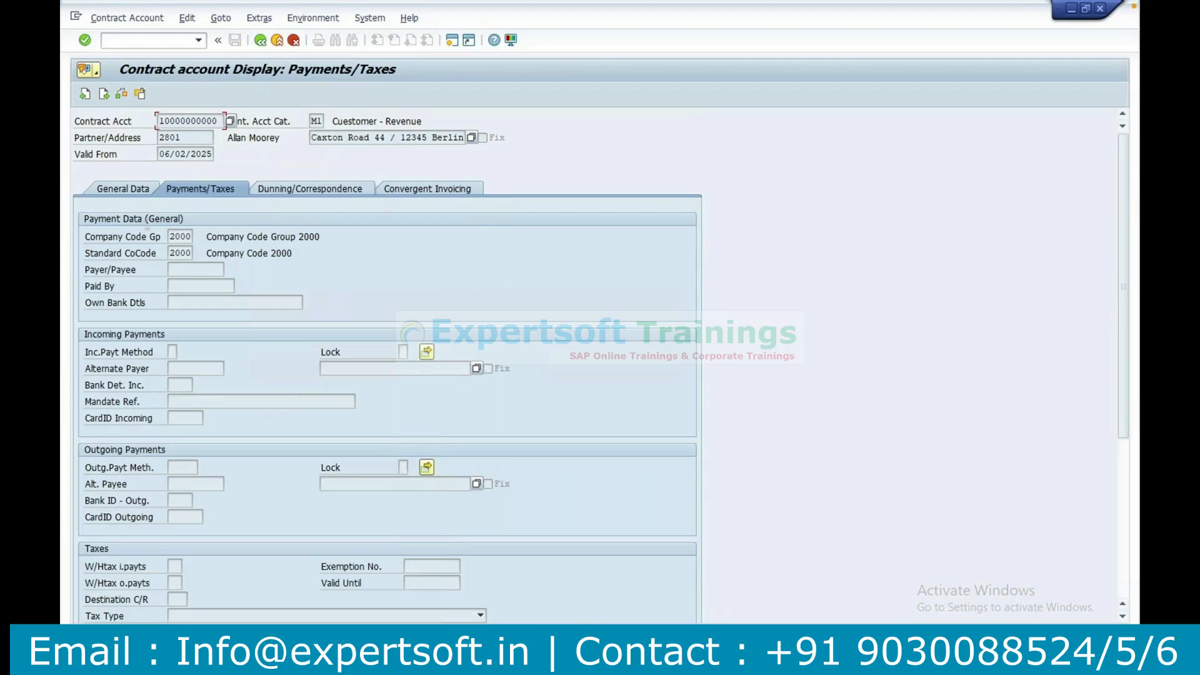
click(130, 192)
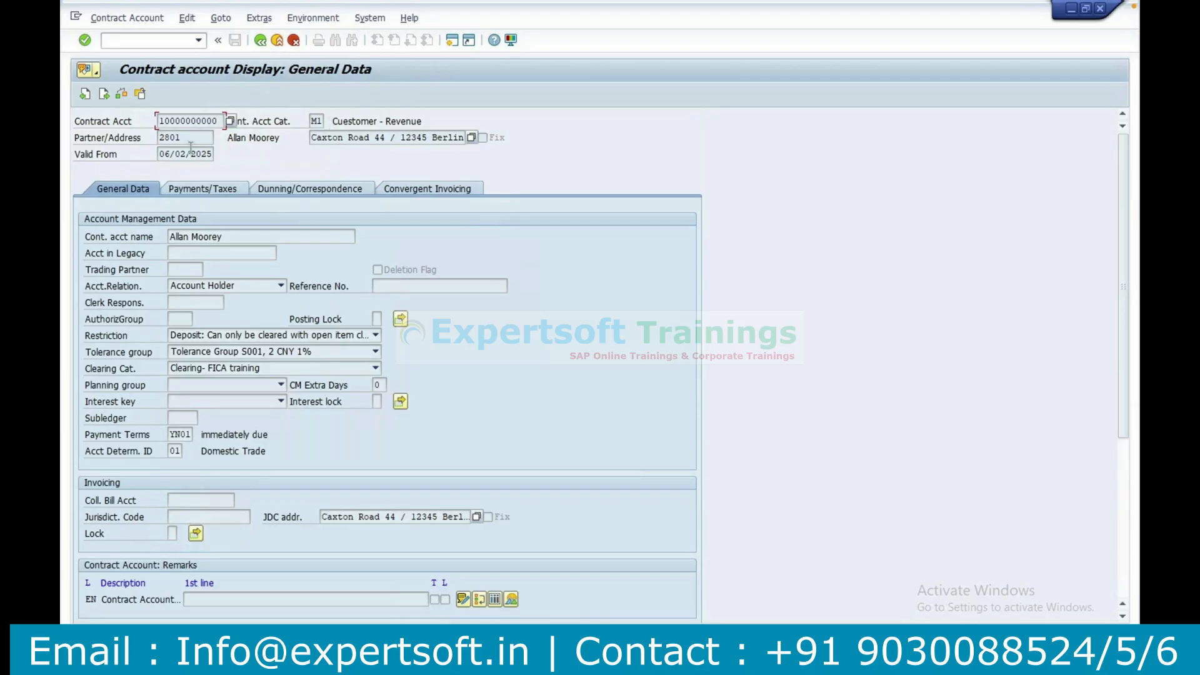
Switch back to the Training workbook in Excel.
key(super+Tab)
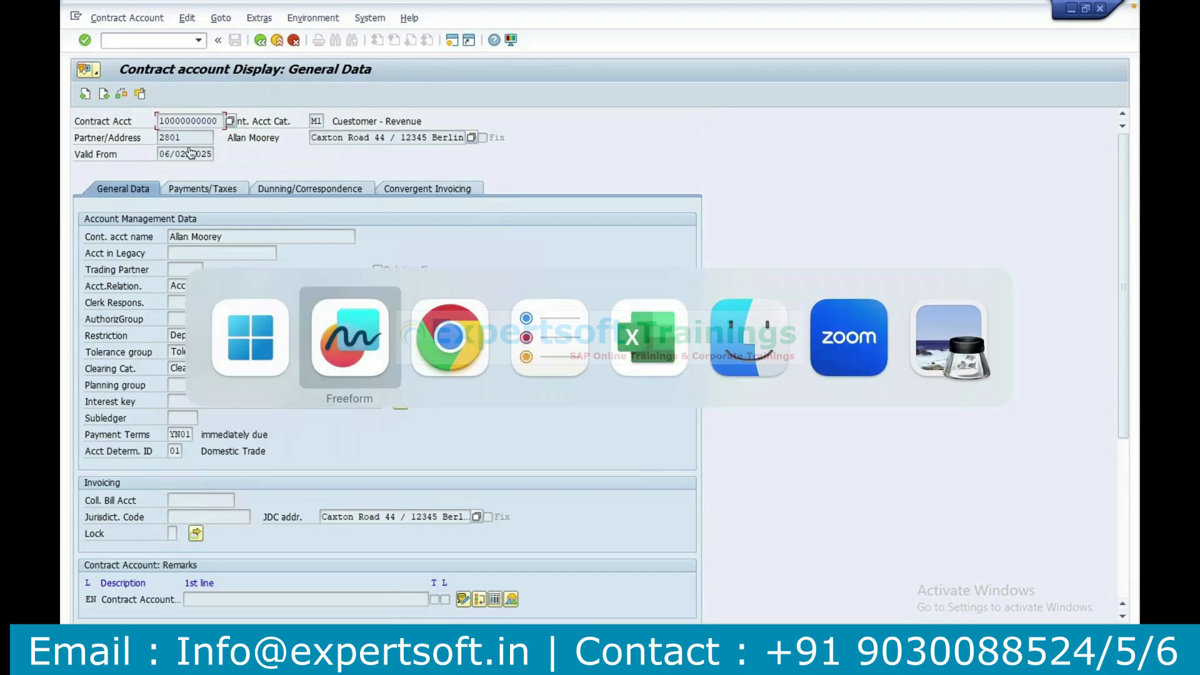
key(super+shift+Tab)
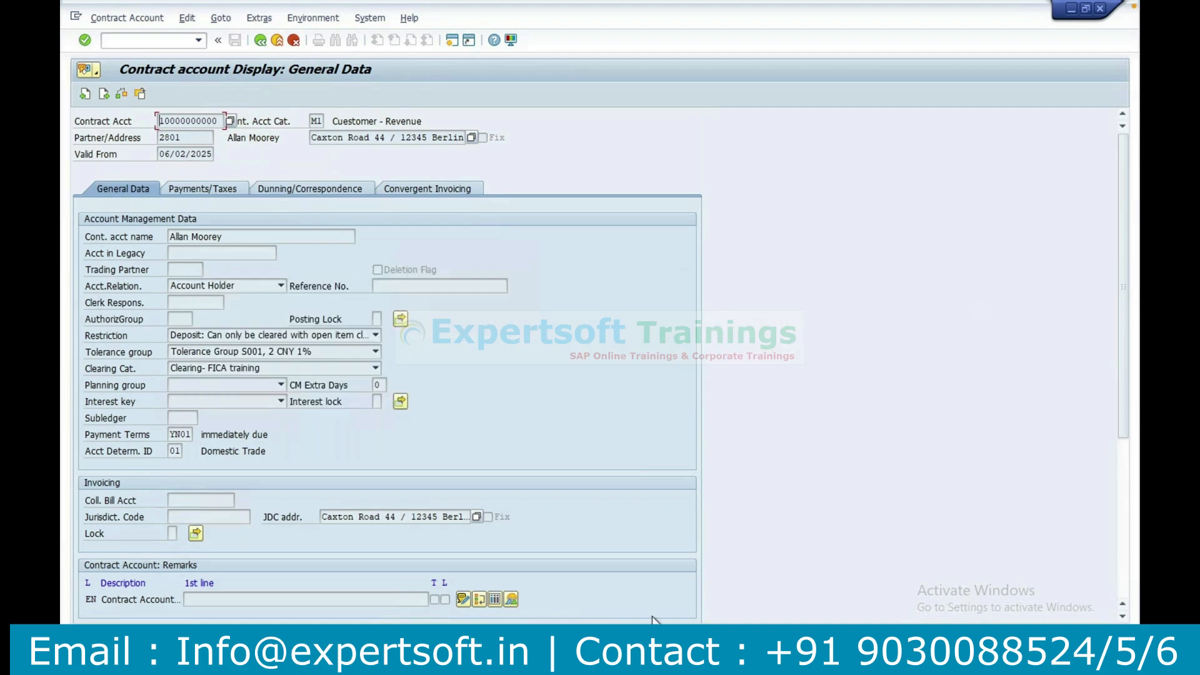
key(super)
click(275, 659)
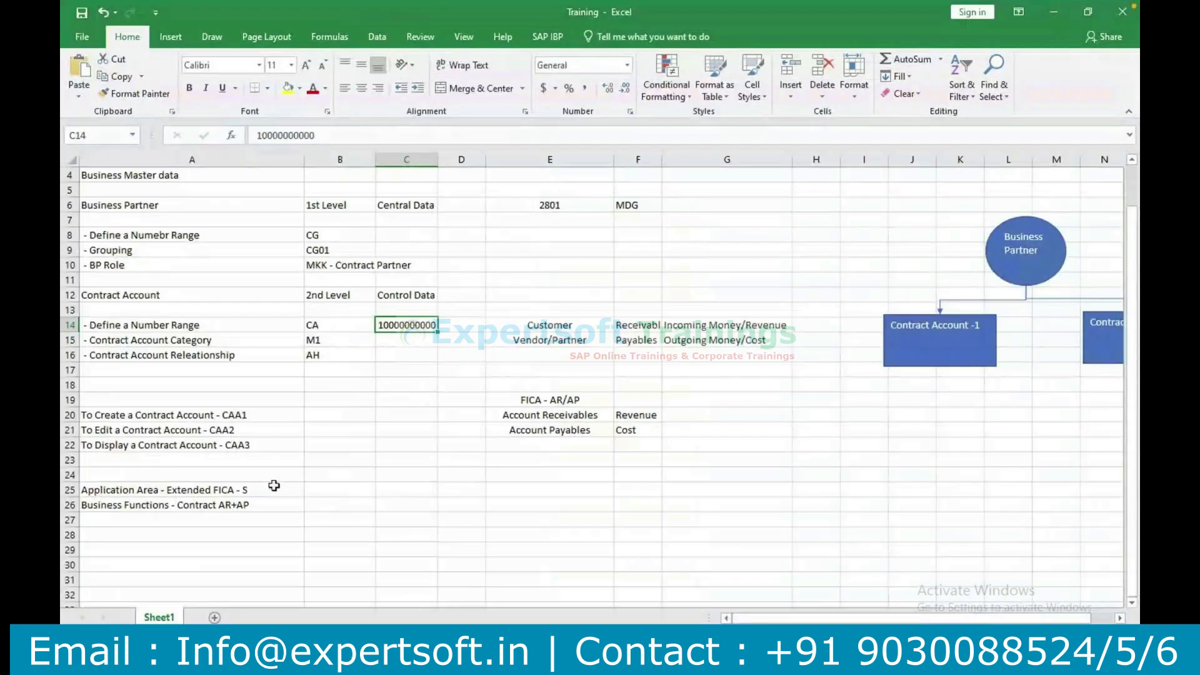